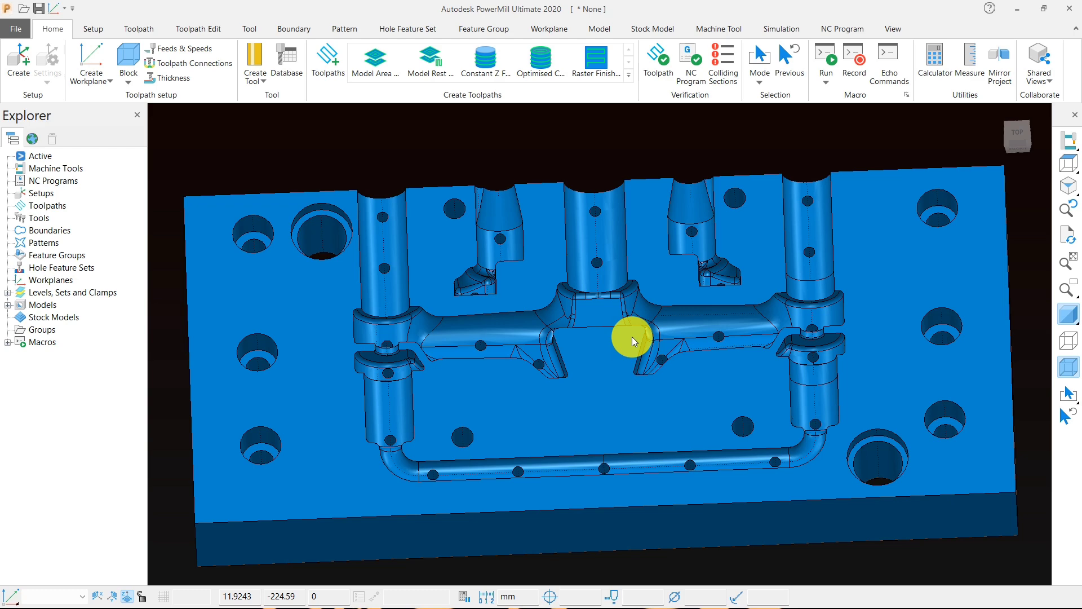
- Inspect the cavity plate model from the top and from several tilted angles
{"action": "left_click", "coordinate": [1067, 164]}
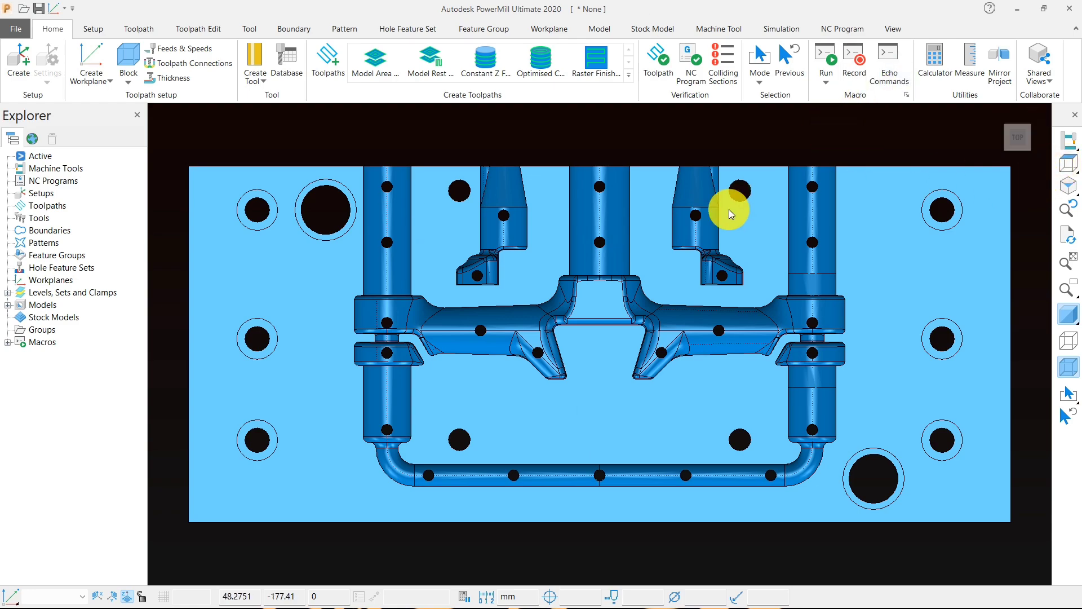
{"action": "middle_click_drag", "start_coordinate": [666, 340], "coordinate": [671, 242]}
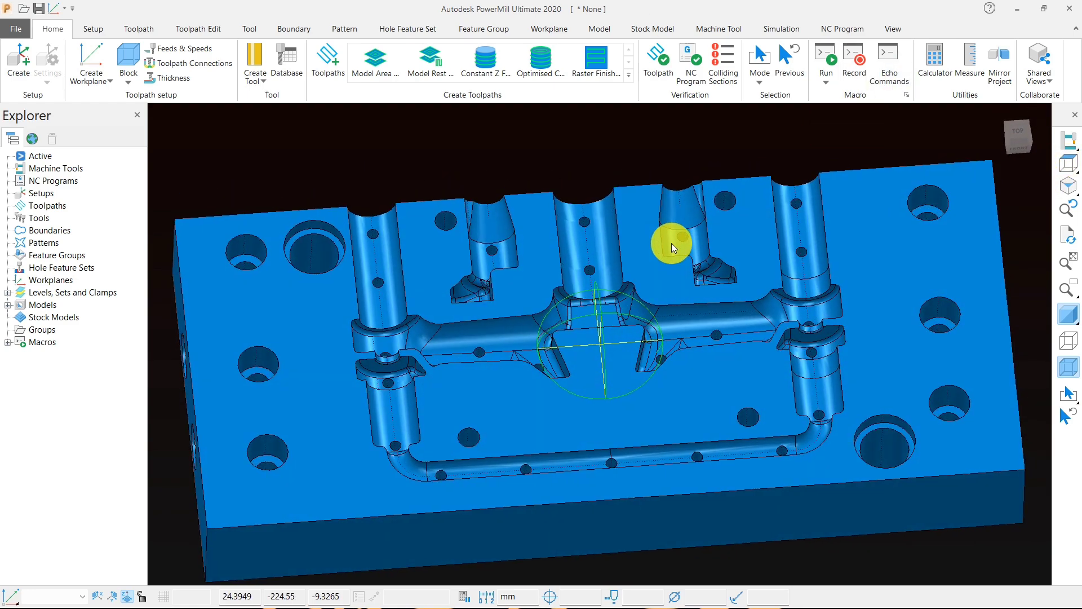
{"action": "left_click", "coordinate": [1068, 163]}
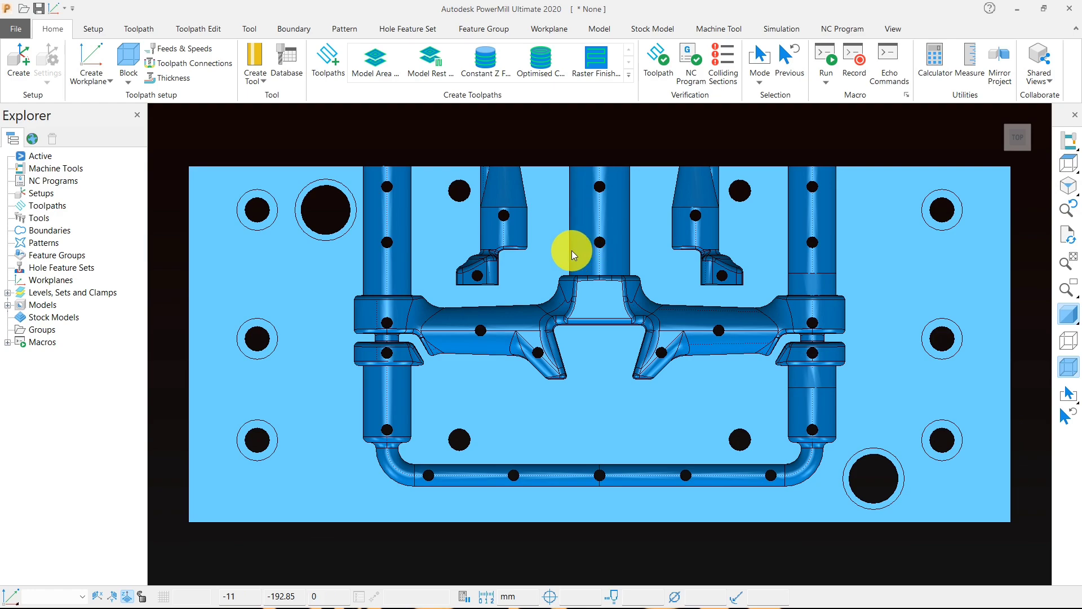
{"action": "middle_click_drag", "start_coordinate": [572, 251], "coordinate": [472, 390]}
{"action": "left_click", "coordinate": [1067, 164]}
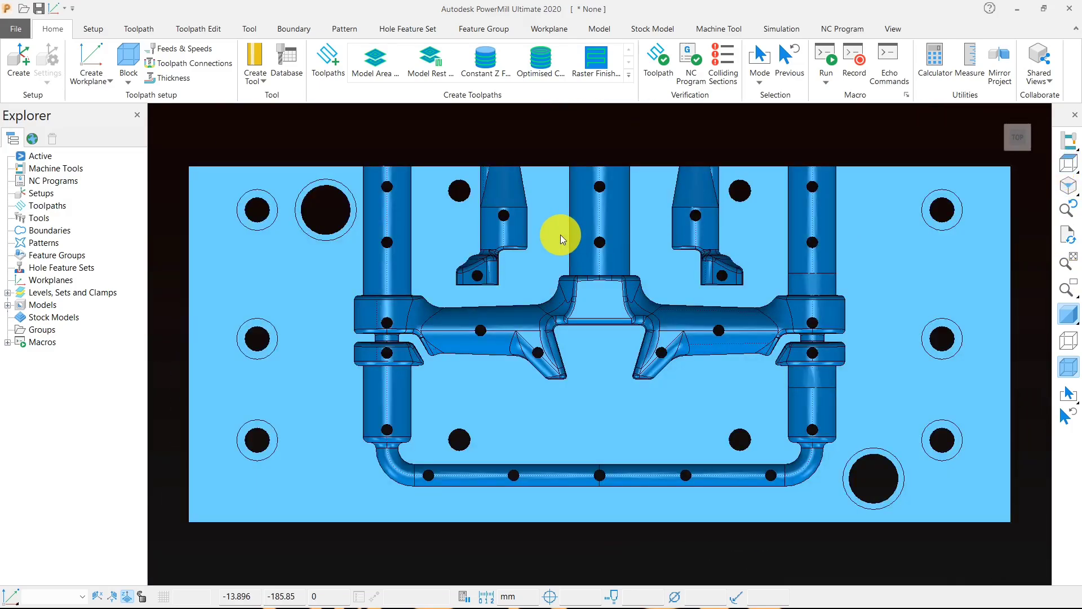
{"action": "middle_click_drag", "start_coordinate": [561, 245], "coordinate": [722, 287]}
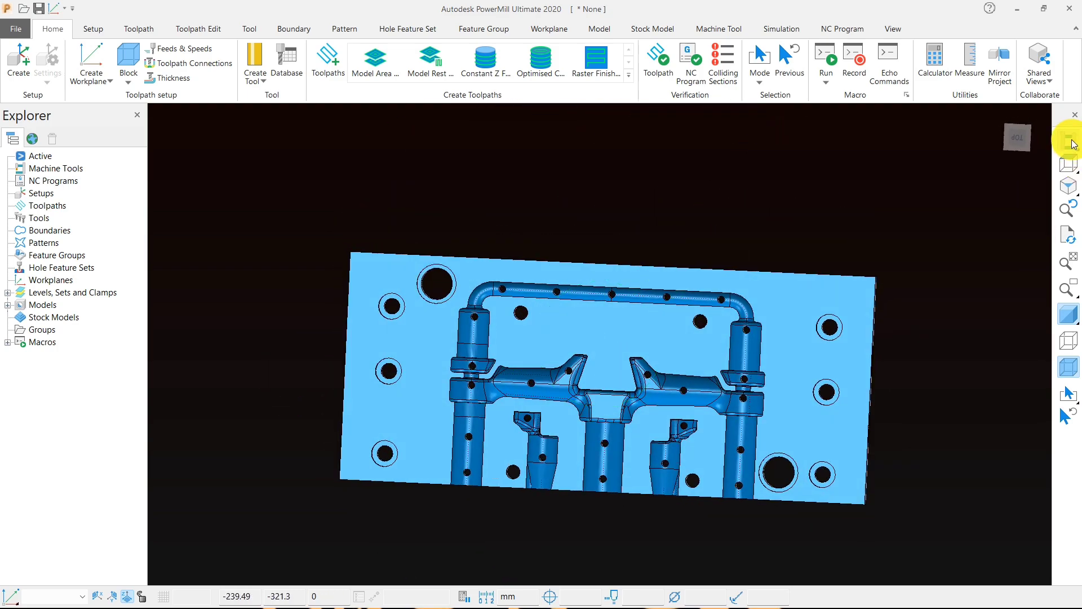
{"action": "left_click", "coordinate": [1066, 172]}
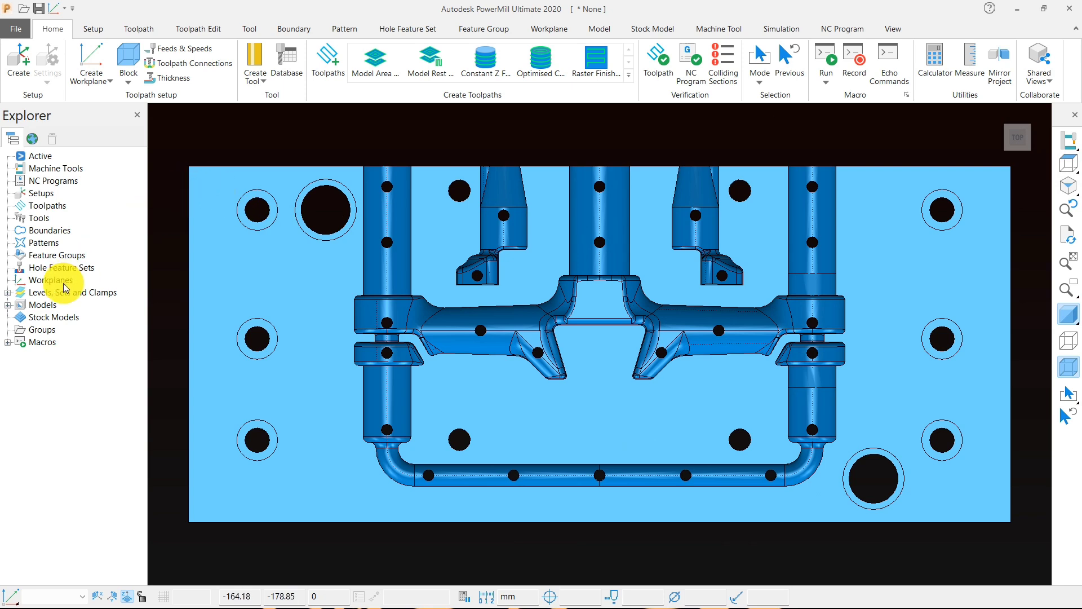
- Rotate the INNER CAVITY LOWER model 180 degrees about the Z axis and accept the transformation
{"action": "left_click", "coordinate": [8, 304]}
{"action": "right_click", "coordinate": [50, 317]}
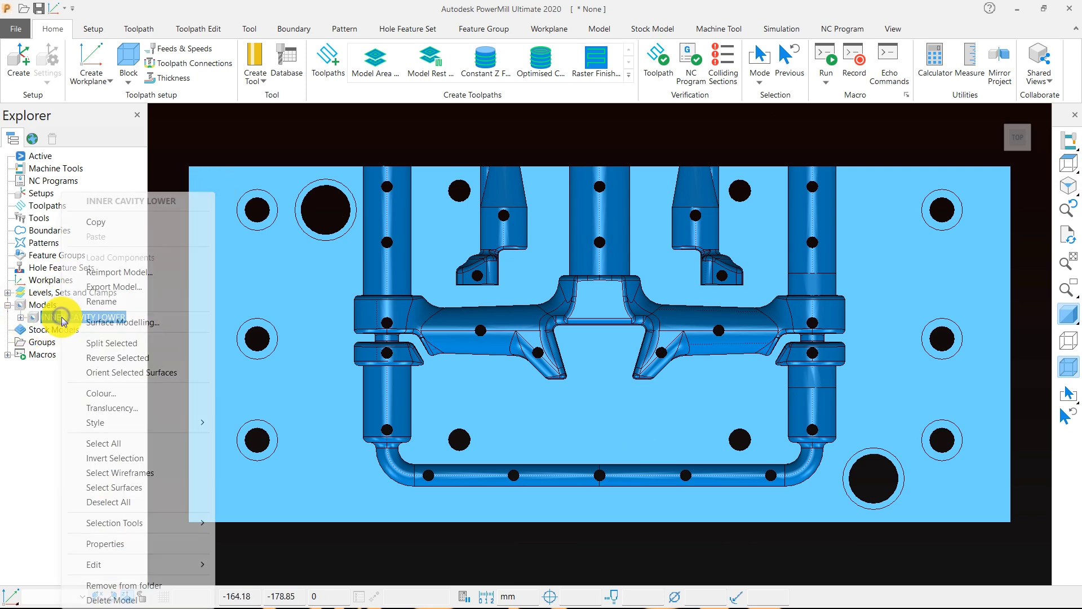
{"action": "mouse_move", "coordinate": [169, 566]}
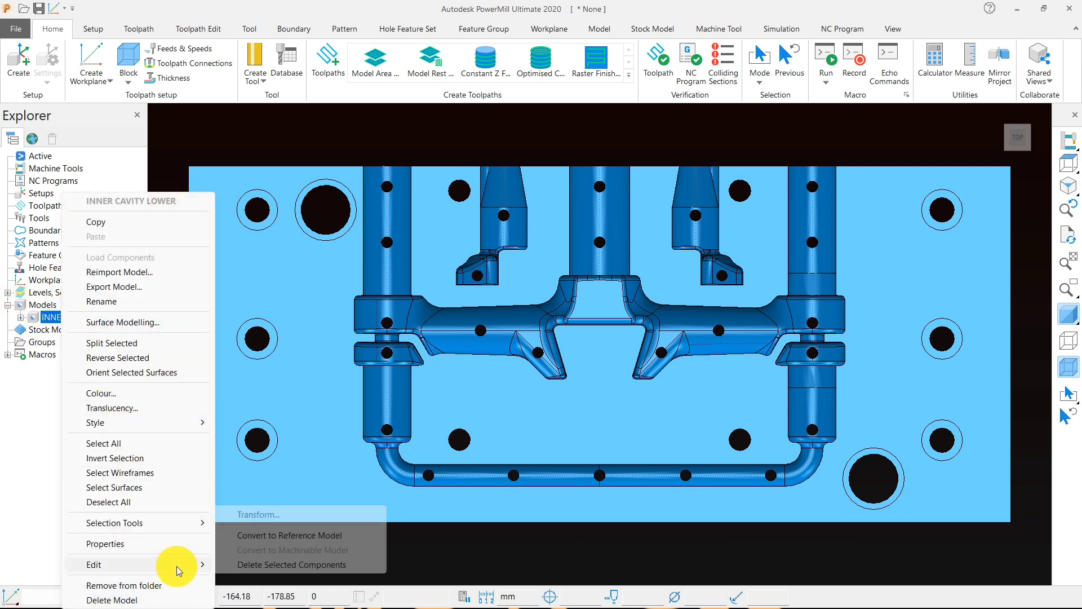
{"action": "left_click", "coordinate": [285, 513]}
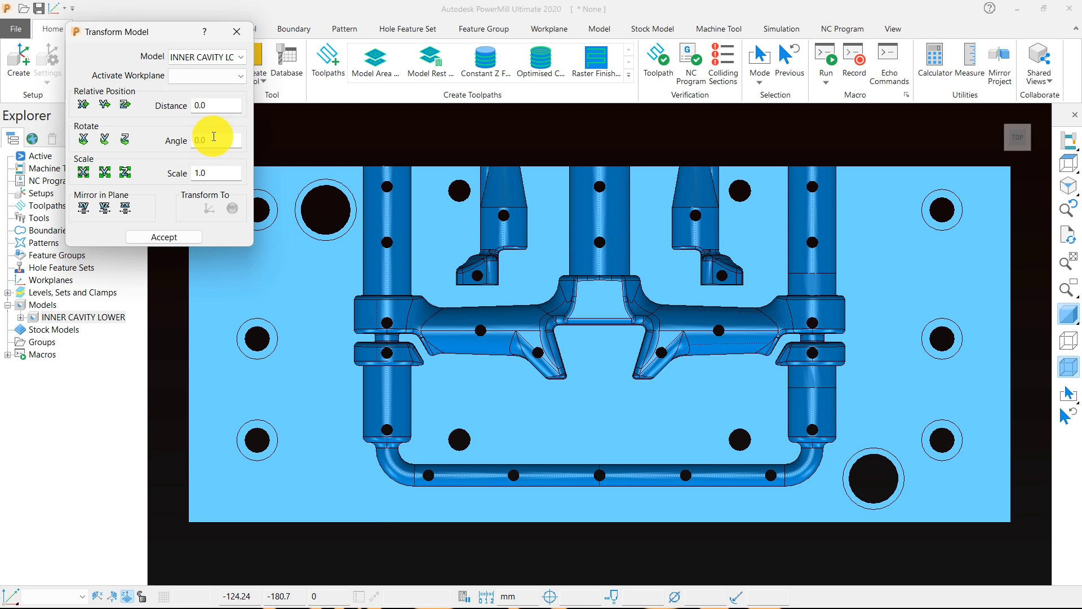
{"action": "left_click", "coordinate": [220, 140]}
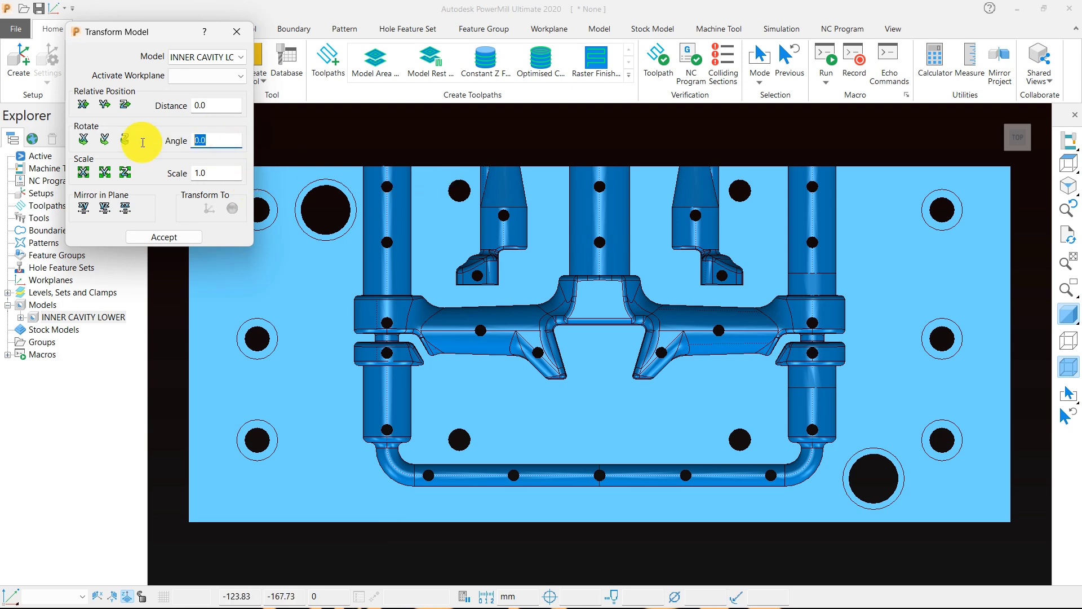
{"action": "type", "text": "180"}
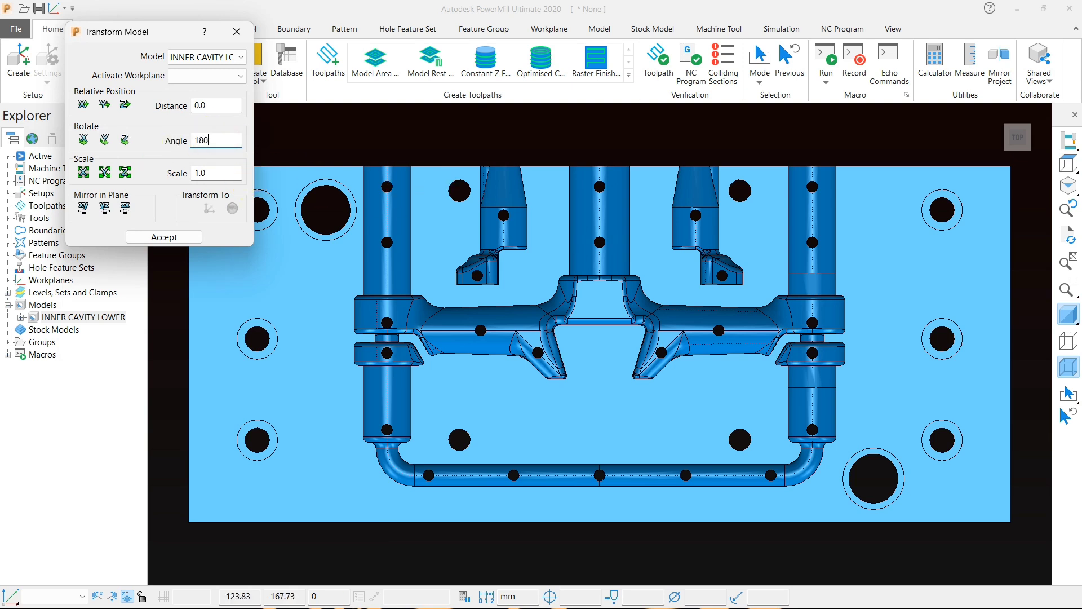
{"action": "key", "text": "Return"}
{"action": "middle_click_drag", "start_coordinate": [425, 180], "coordinate": [728, 366]}
{"action": "left_click", "coordinate": [130, 141]}
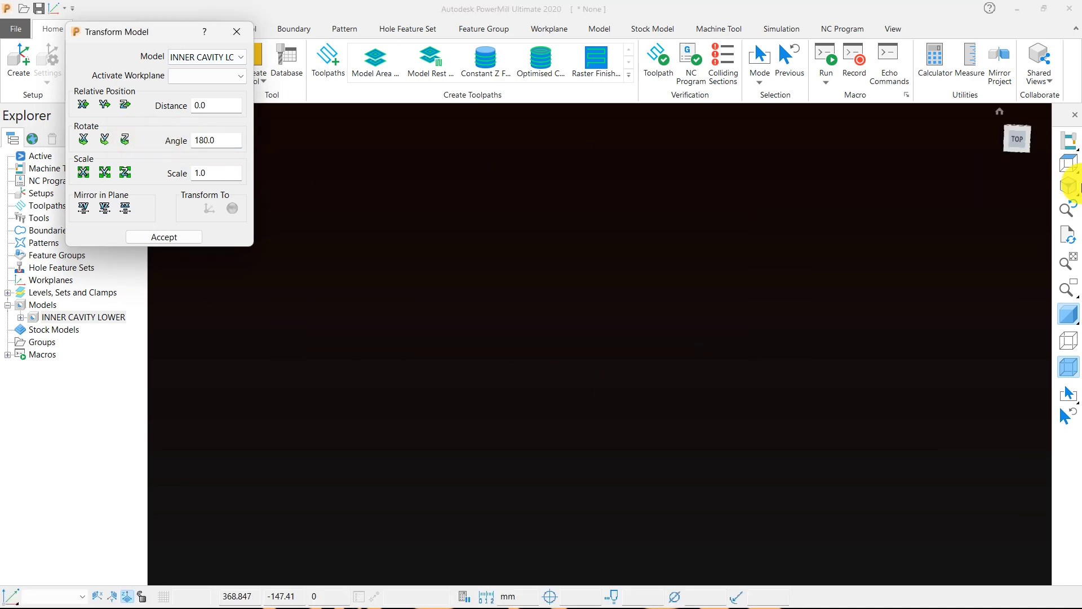
{"action": "left_click", "coordinate": [1075, 169]}
{"action": "left_click", "coordinate": [1019, 140]}
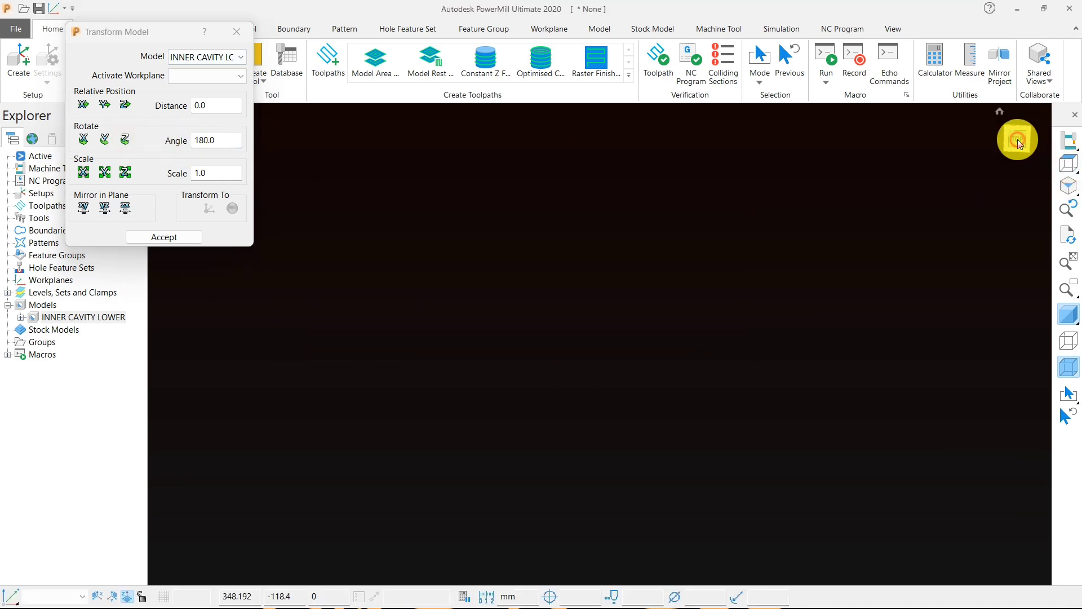
{"action": "middle_click_drag", "start_coordinate": [686, 324], "coordinate": [154, 238]}
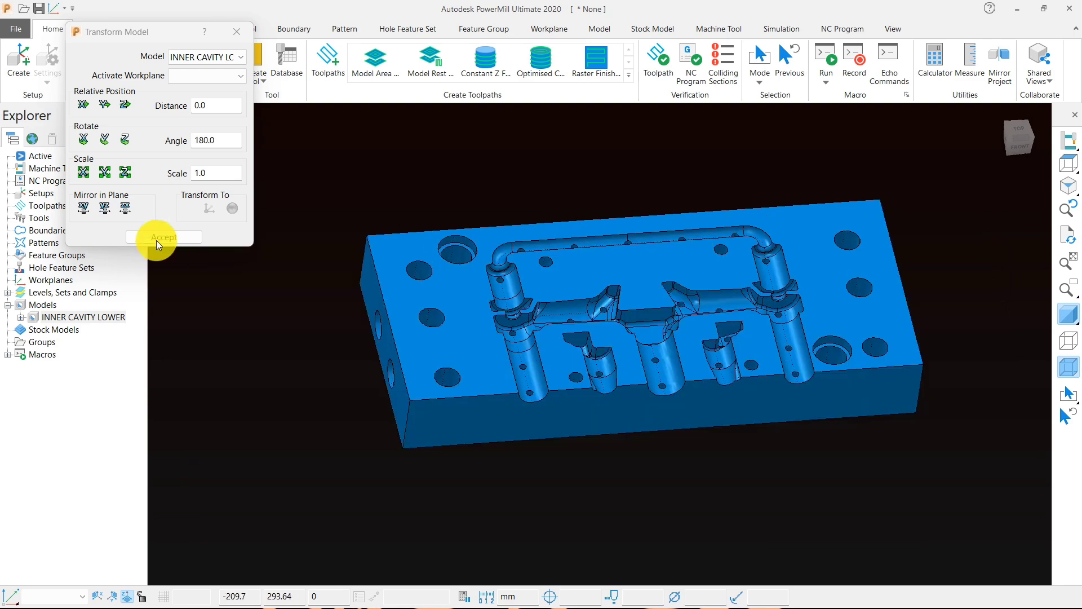
{"action": "left_click", "coordinate": [156, 238]}
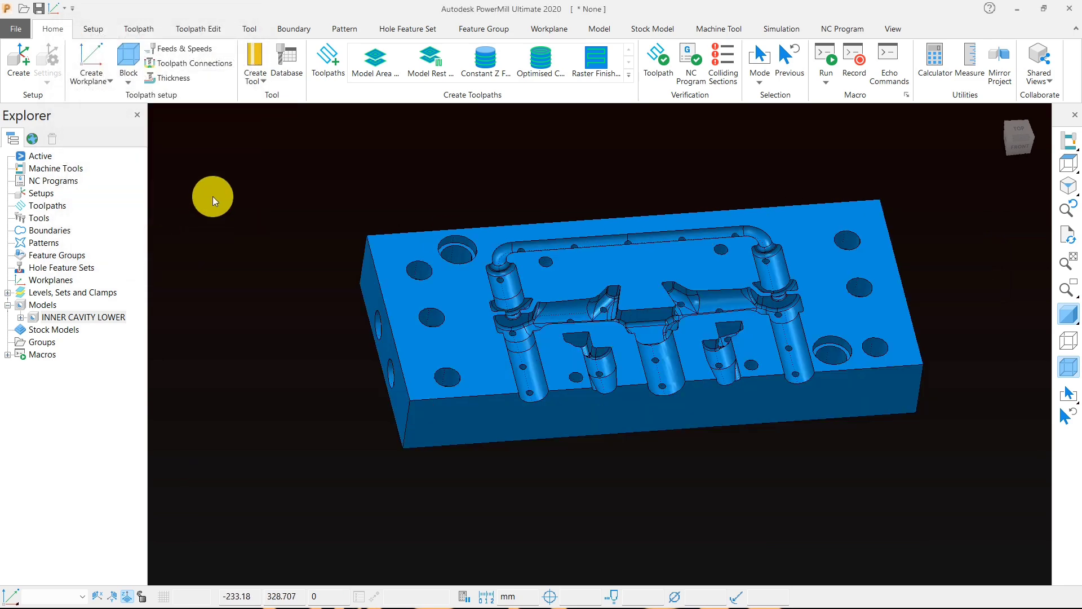
- Calculate a box-shaped stock block from the model's limits and accept it
{"action": "left_click", "coordinate": [1067, 164]}
{"action": "scroll", "coordinate": [577, 215], "scroll_direction": "down", "scroll_amount": 3}
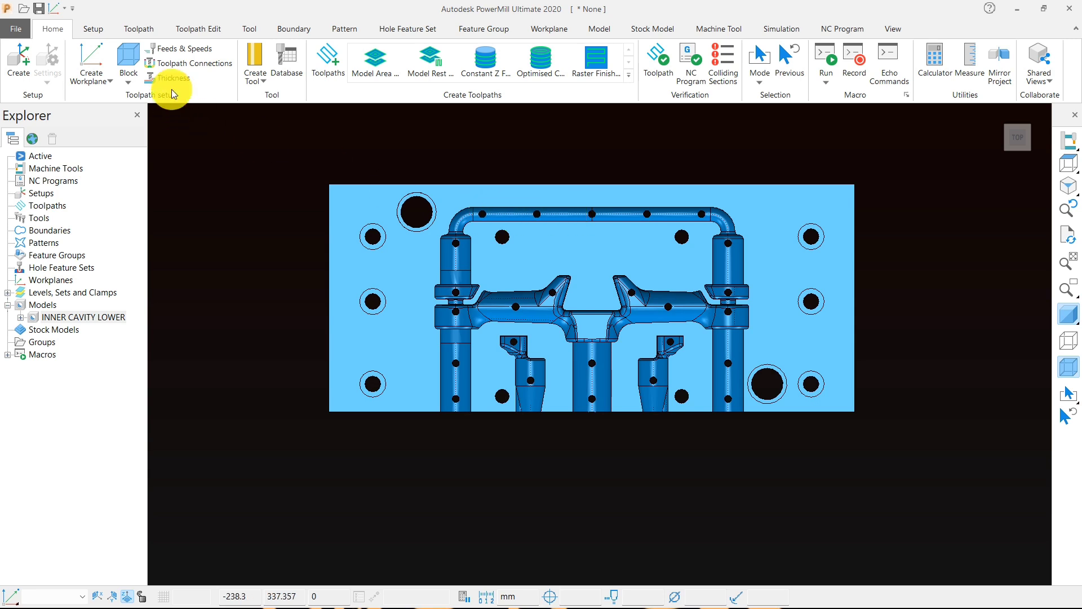
{"action": "left_click", "coordinate": [131, 58]}
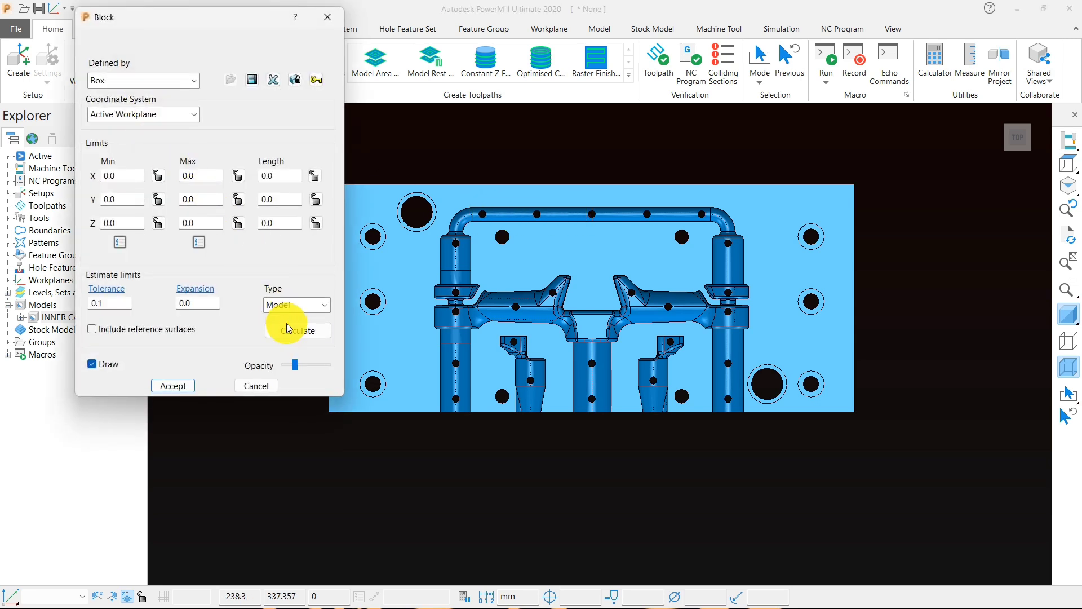
{"action": "left_click", "coordinate": [296, 333]}
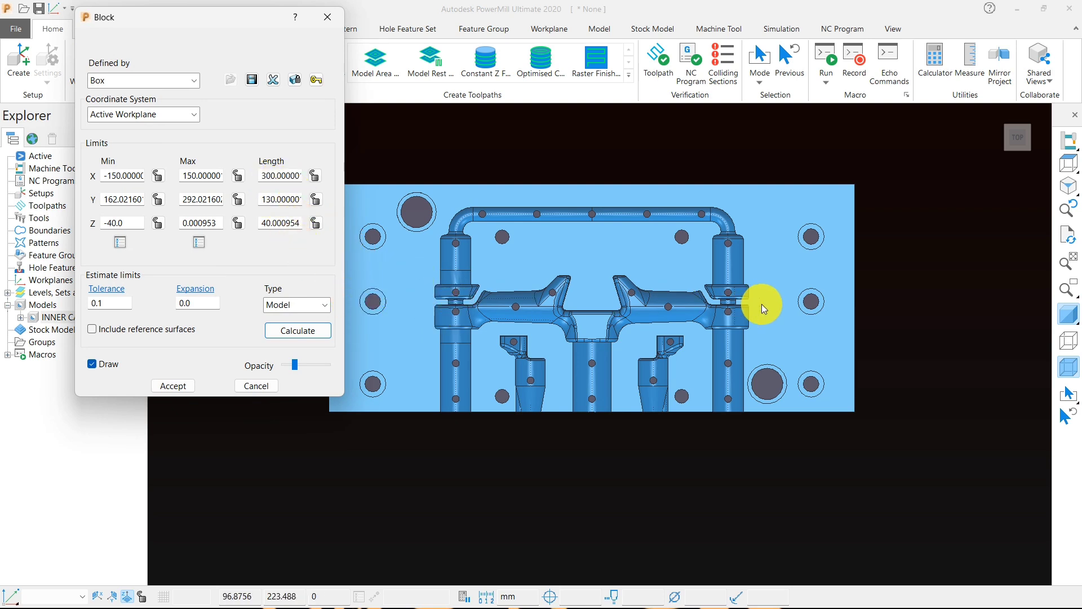
{"action": "middle_click_drag", "start_coordinate": [434, 302], "coordinate": [516, 251]}
{"action": "left_click", "coordinate": [176, 386]}
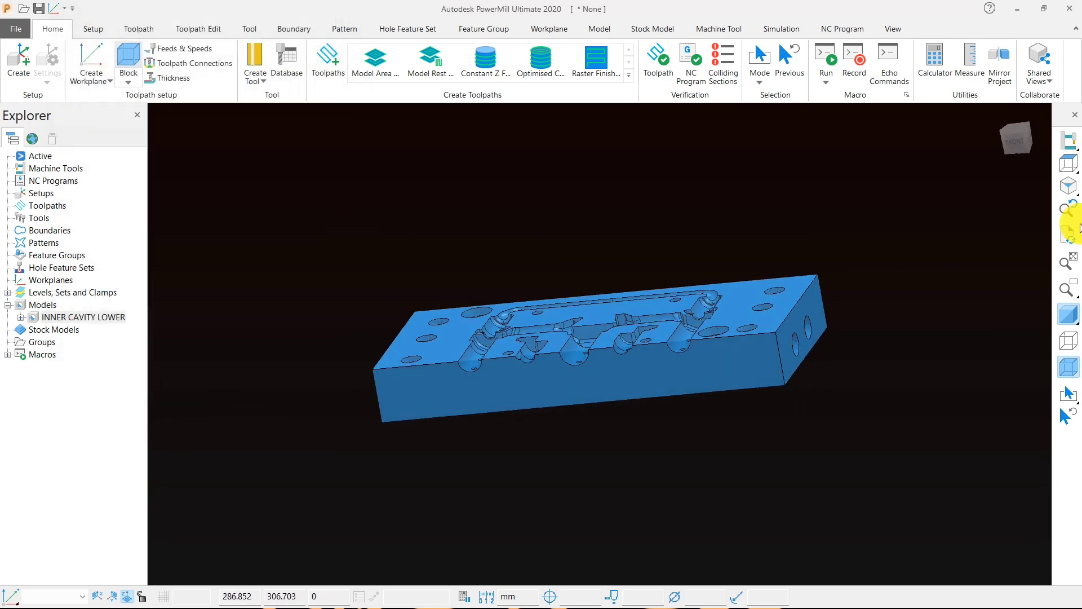
- Preview the stock block at full opacity, restore its semi-transparent display and discard the edit
{"action": "left_click", "coordinate": [1067, 164]}
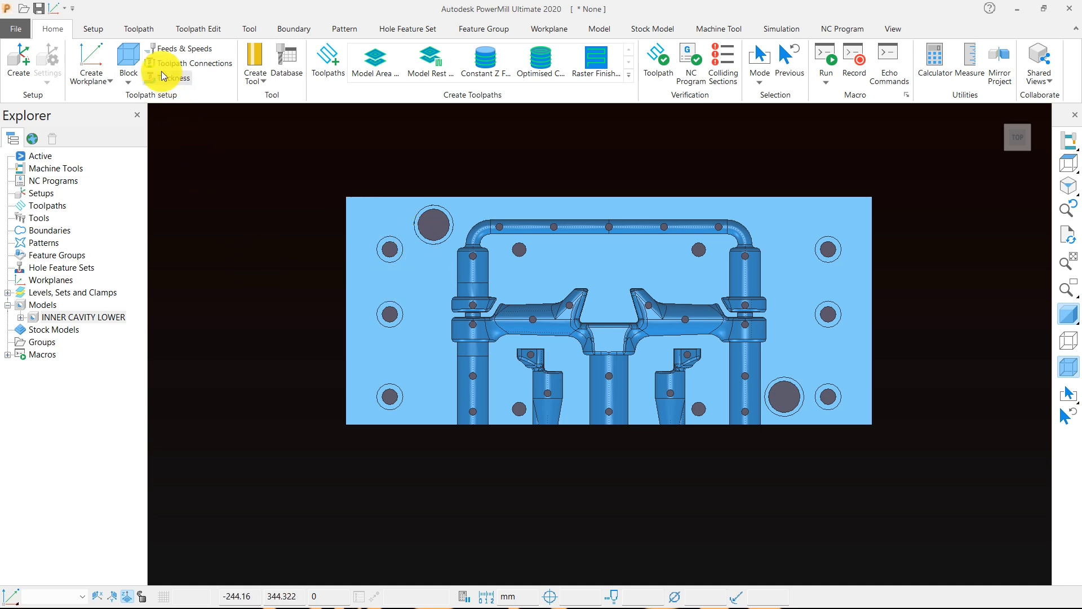
{"action": "left_click", "coordinate": [128, 59]}
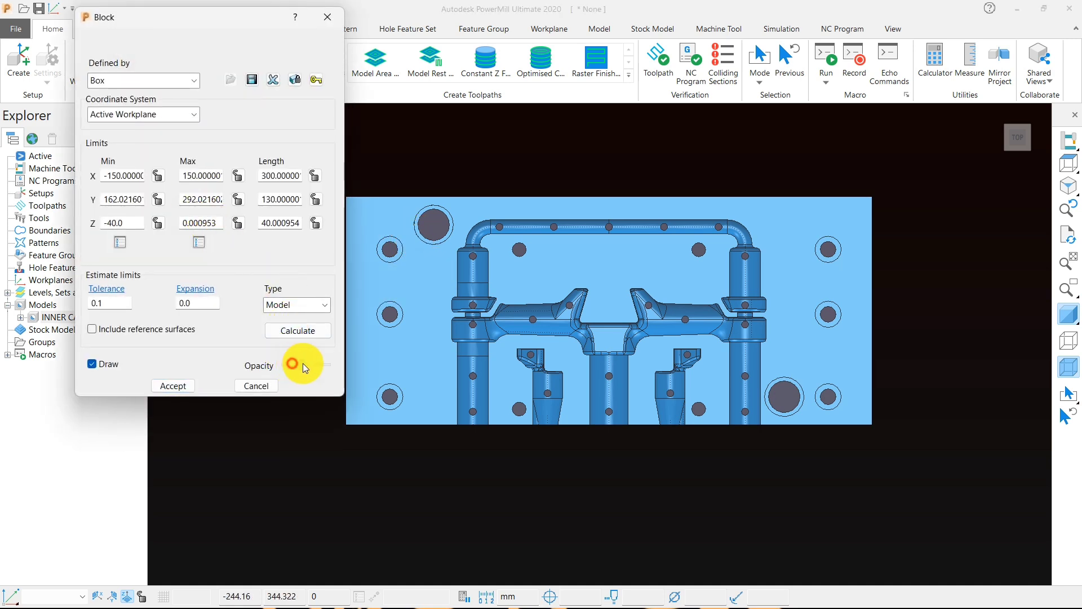
{"action": "left_click_drag", "start_coordinate": [303, 364], "coordinate": [324, 365]}
{"action": "middle_click_drag", "start_coordinate": [618, 367], "coordinate": [624, 231]}
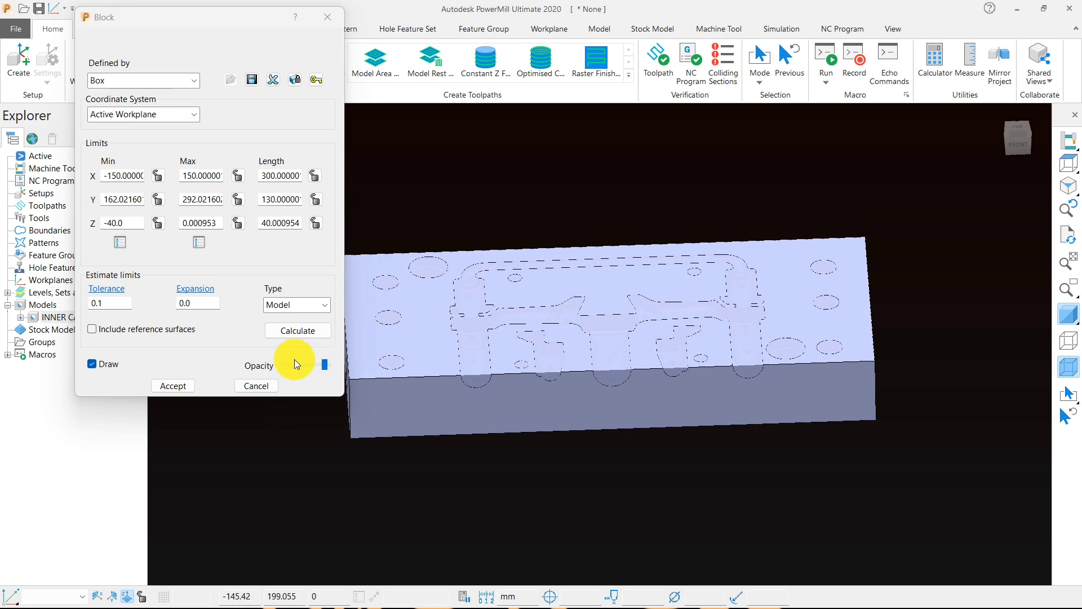
{"action": "middle_click_drag", "start_coordinate": [695, 299], "coordinate": [730, 354]}
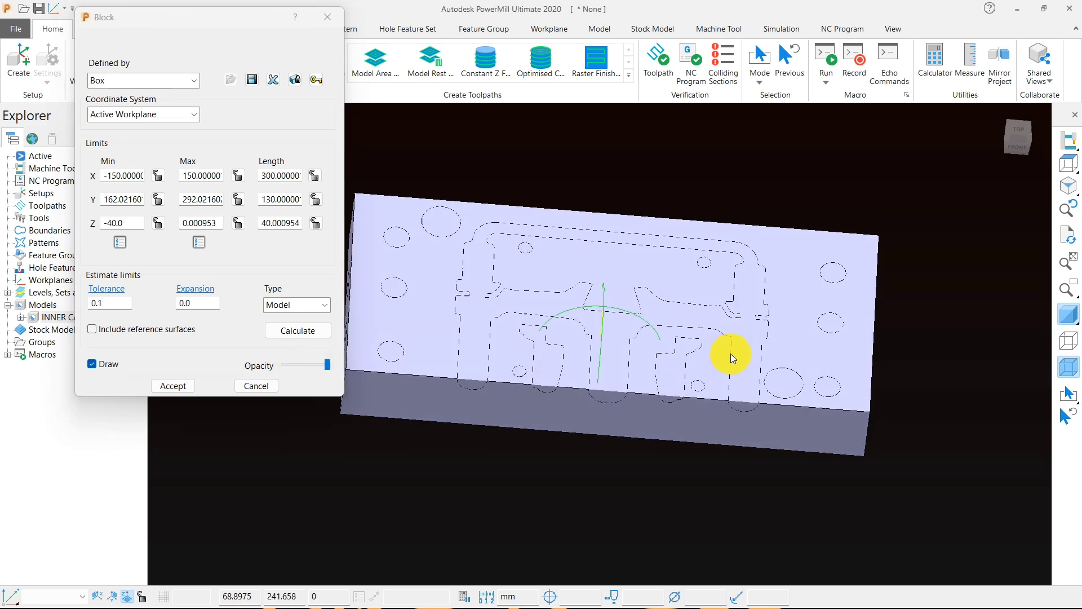
{"action": "left_click_drag", "start_coordinate": [330, 365], "coordinate": [299, 368]}
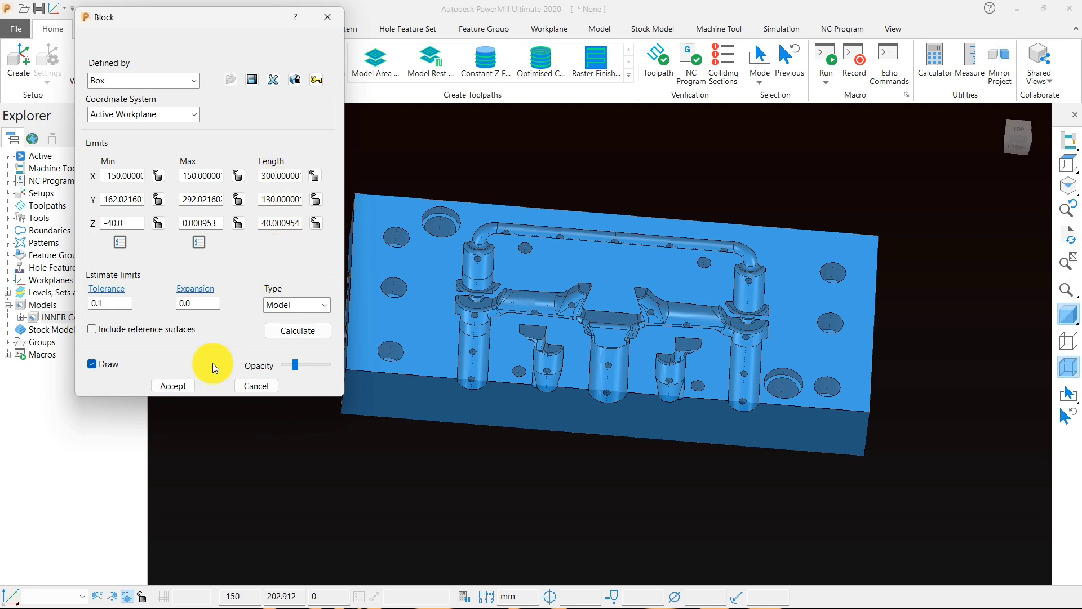
{"action": "left_click", "coordinate": [269, 388]}
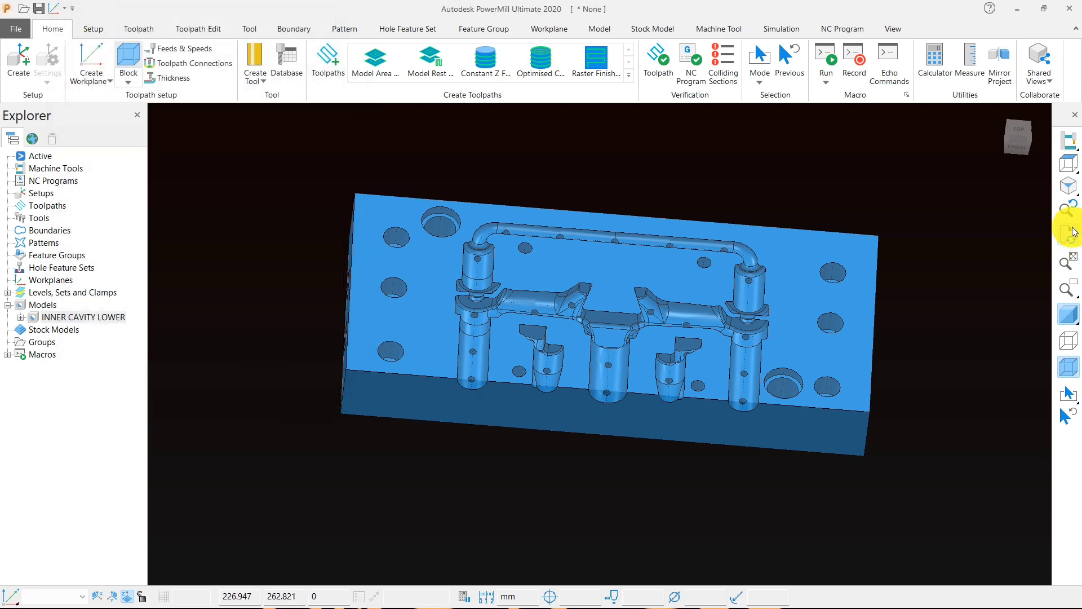
- Create a workplane positioned using the block, at the centre key point of its top face
{"action": "left_click", "coordinate": [1067, 165]}
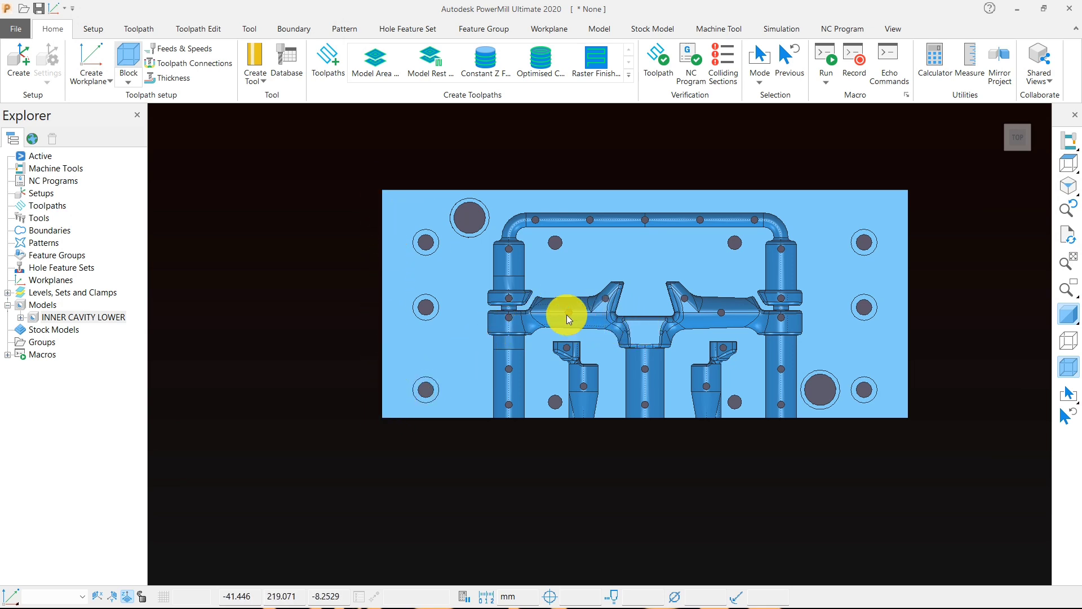
{"action": "scroll", "coordinate": [566, 314], "scroll_direction": "down", "scroll_amount": 2}
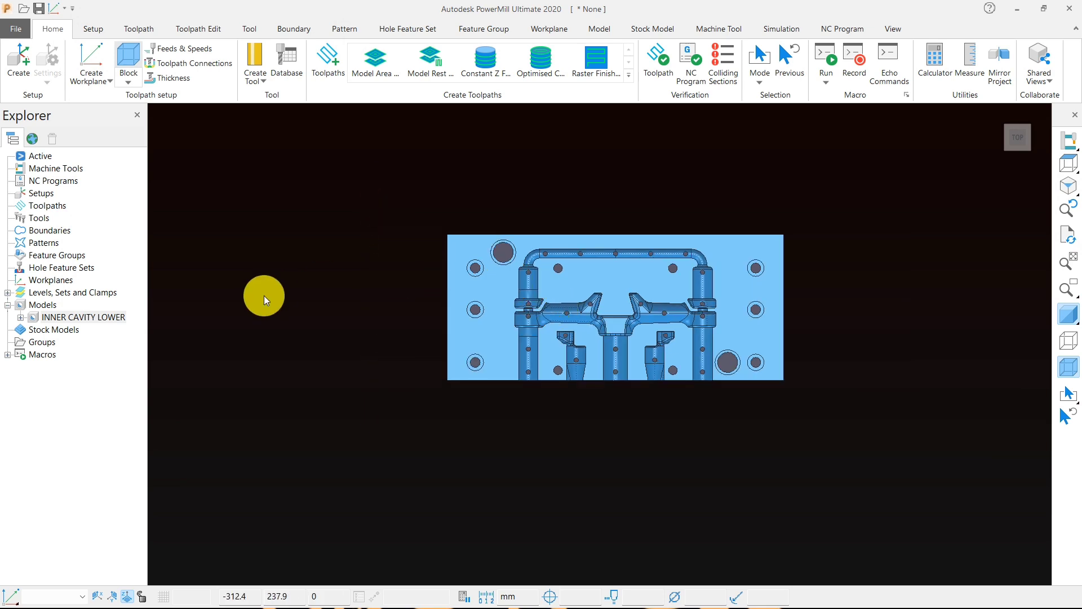
{"action": "left_click", "coordinate": [13, 596]}
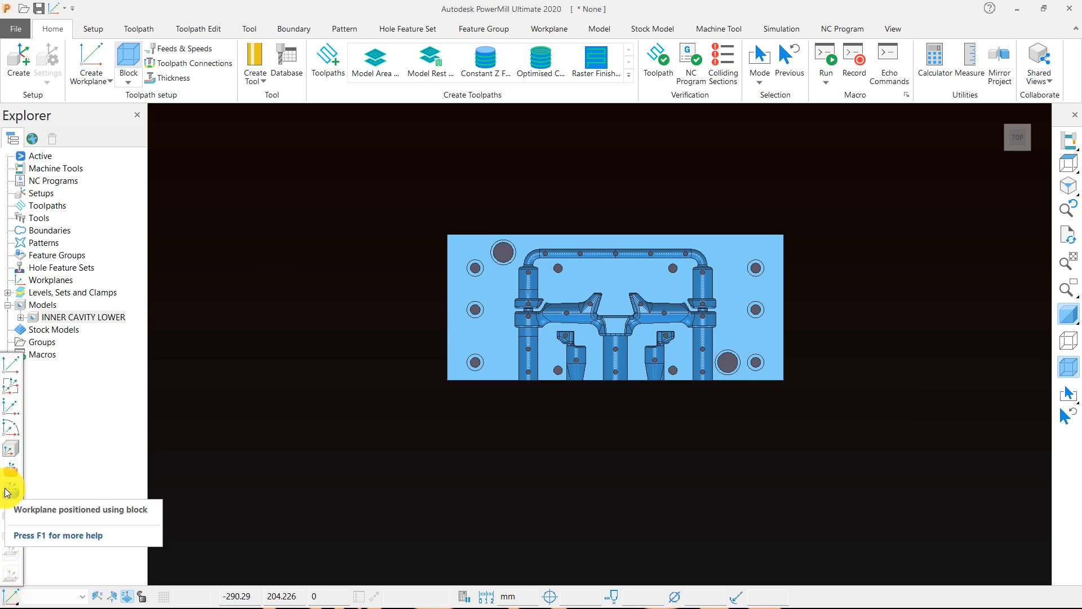
{"action": "left_click", "coordinate": [10, 490]}
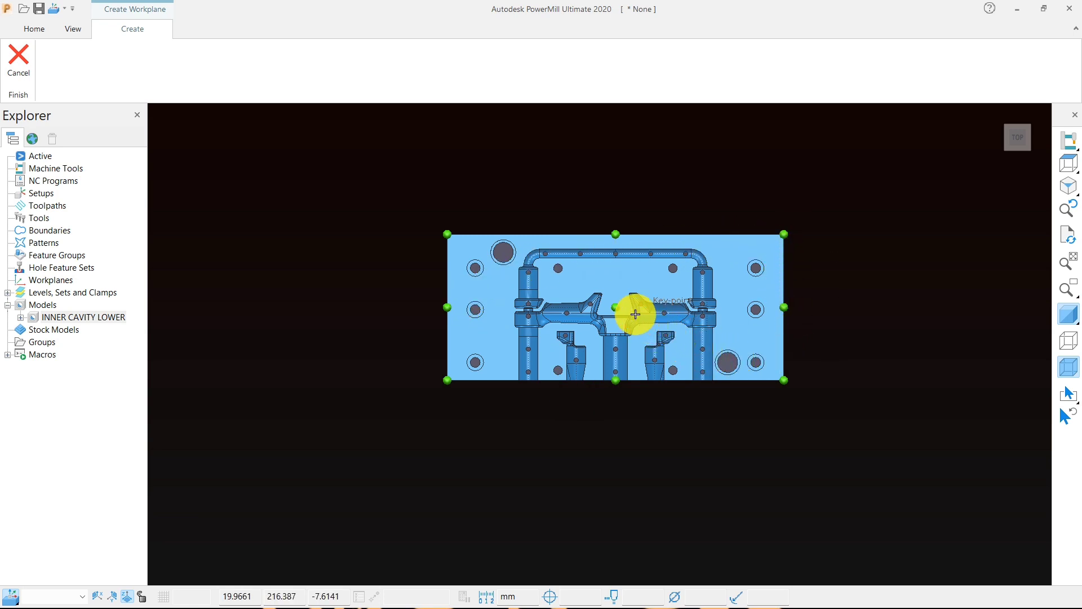
{"action": "left_click", "coordinate": [619, 309]}
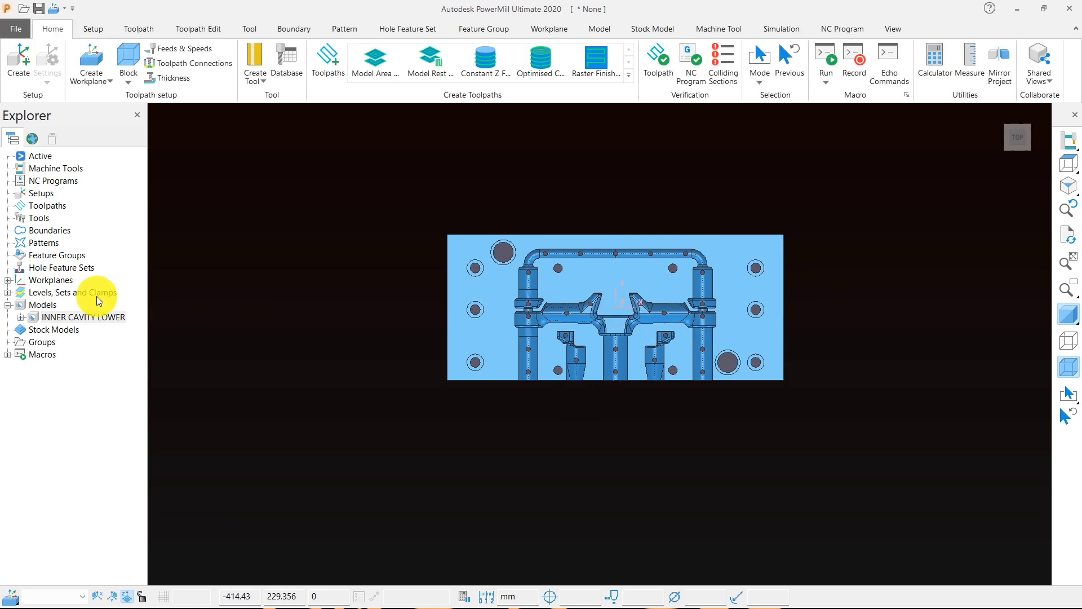
- Activate the new workplane at the block's top centre
{"action": "left_click", "coordinate": [8, 281]}
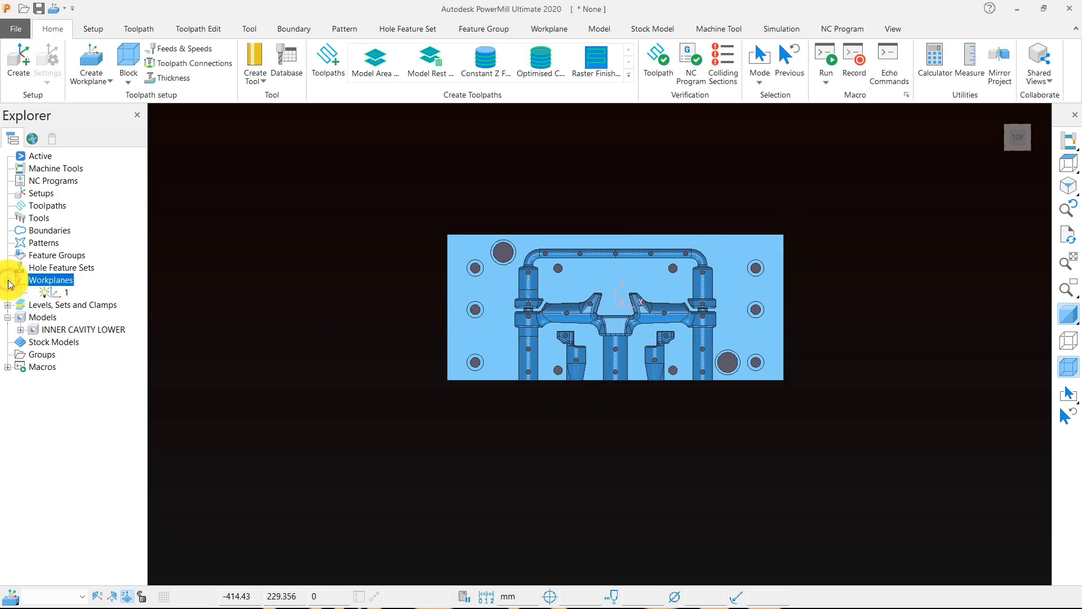
{"action": "right_click", "coordinate": [52, 293]}
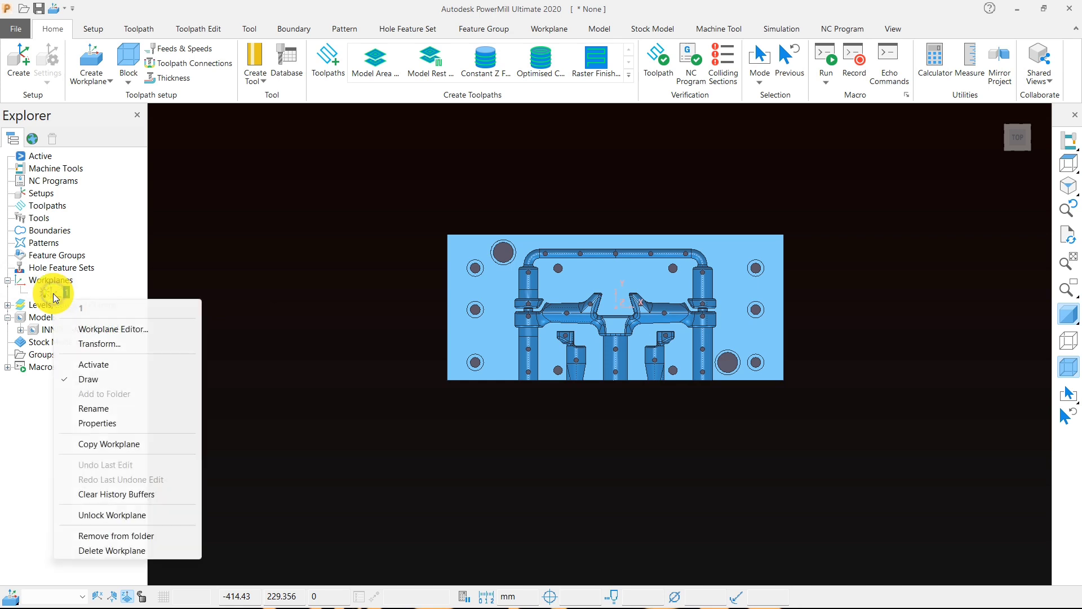
{"action": "left_click", "coordinate": [98, 366]}
- Recalculate the box-shaped stock block from the model's limits relative to the active workplane and accept it
{"action": "left_click", "coordinate": [133, 68]}
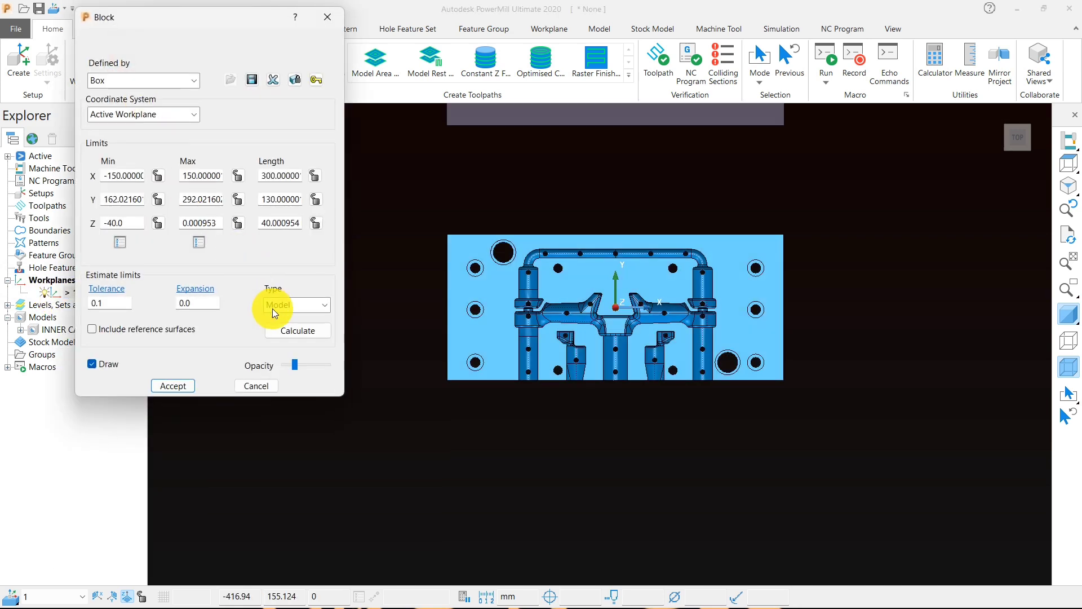
{"action": "left_click", "coordinate": [292, 333]}
{"action": "middle_click_drag", "start_coordinate": [642, 366], "coordinate": [635, 228]}
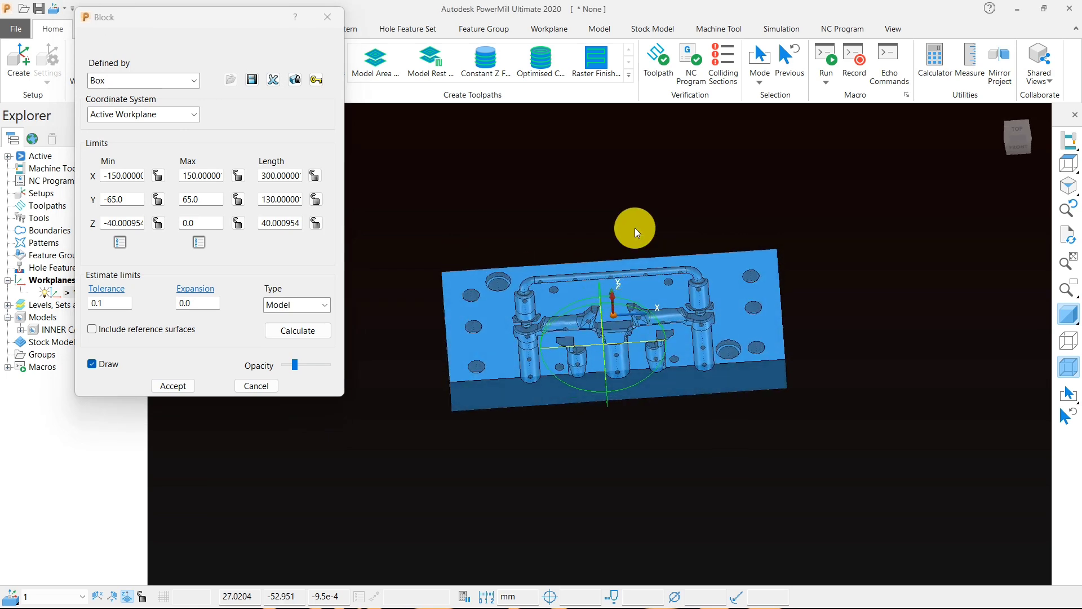
{"action": "scroll", "coordinate": [619, 283], "scroll_direction": "up", "scroll_amount": 2}
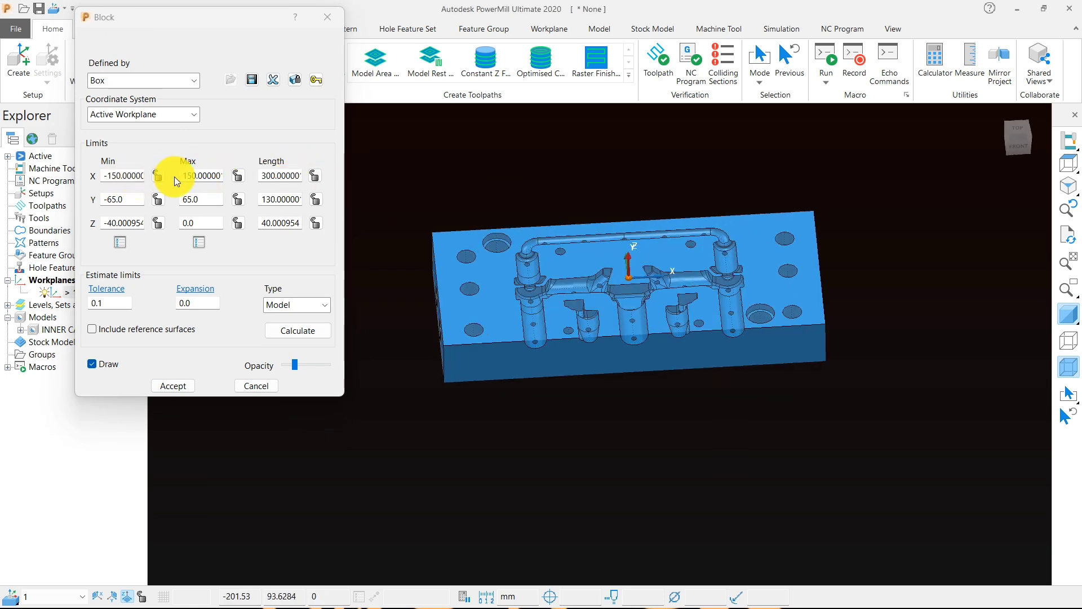
{"action": "left_click_drag", "start_coordinate": [121, 174], "coordinate": [175, 172]}
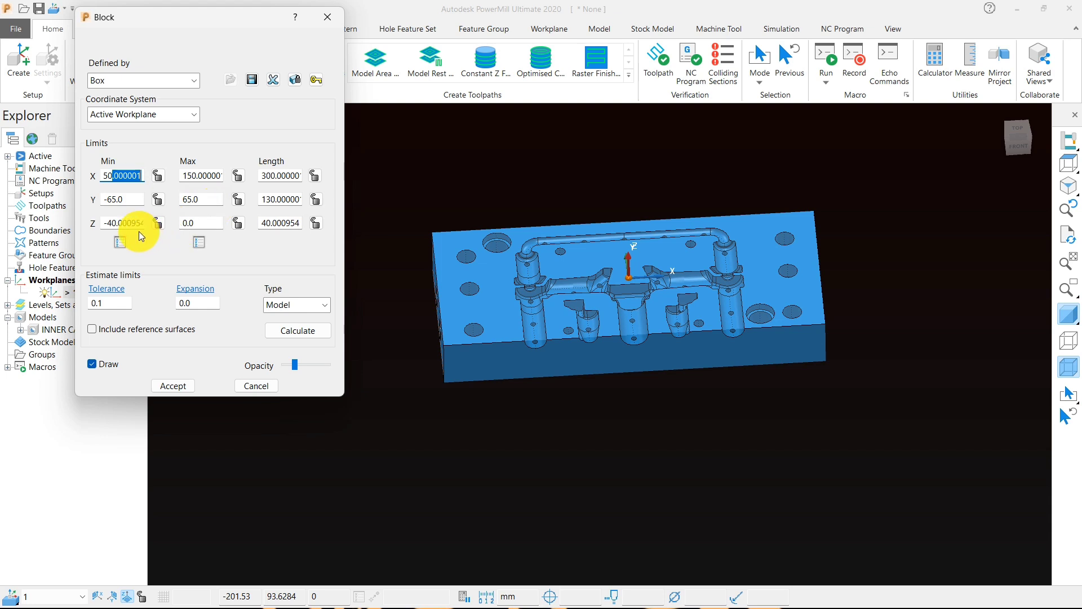
{"action": "left_click", "coordinate": [584, 170]}
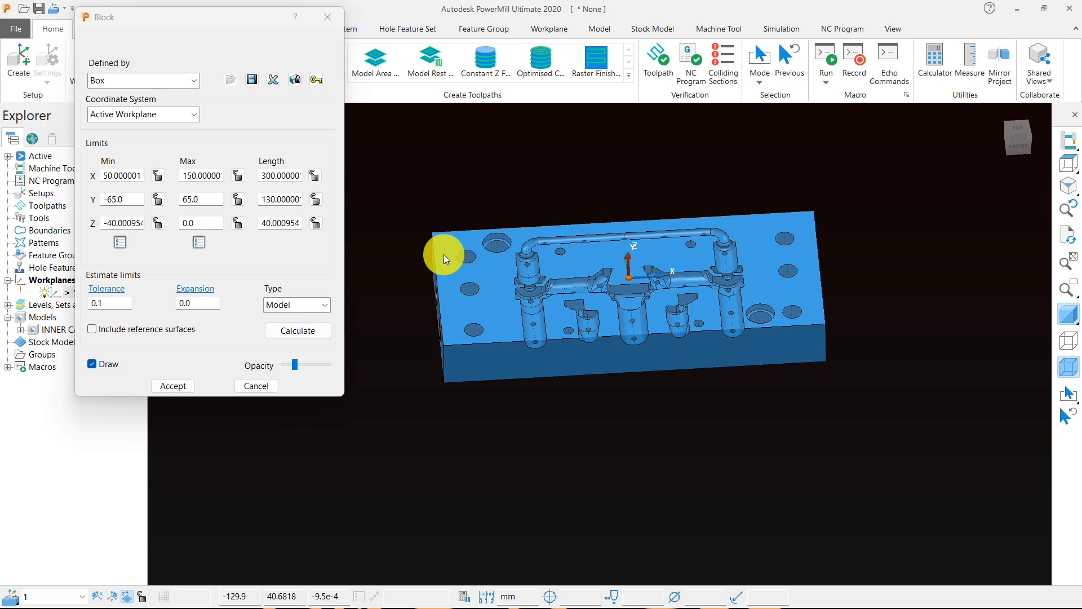
{"action": "left_click", "coordinate": [173, 386]}
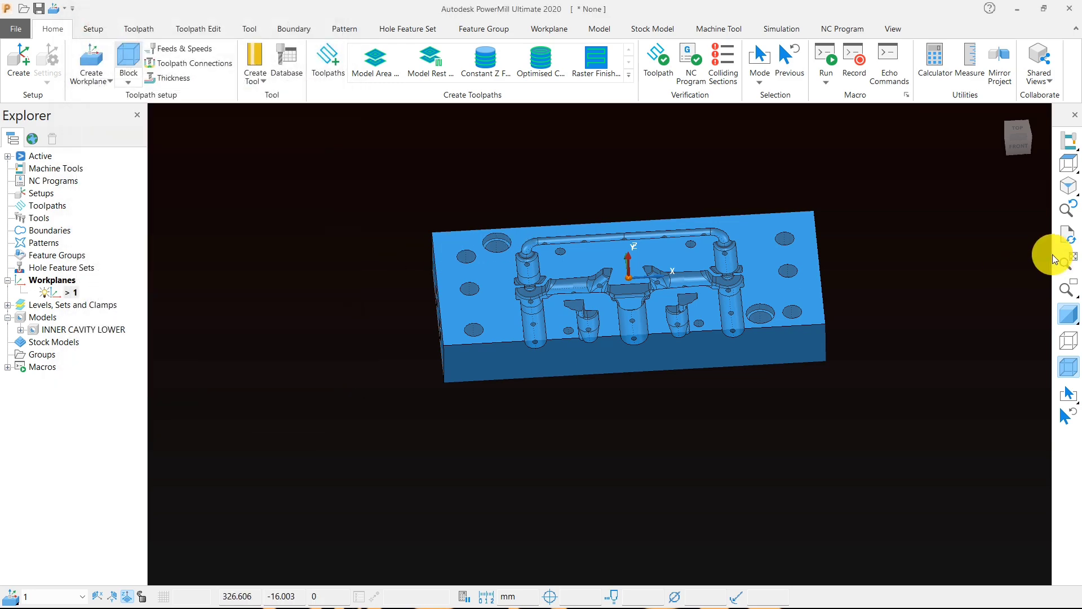
- Reopen the block definition and lock its minimum and maximum Z limits
{"action": "middle_click_drag", "start_coordinate": [720, 223], "coordinate": [705, 271]}
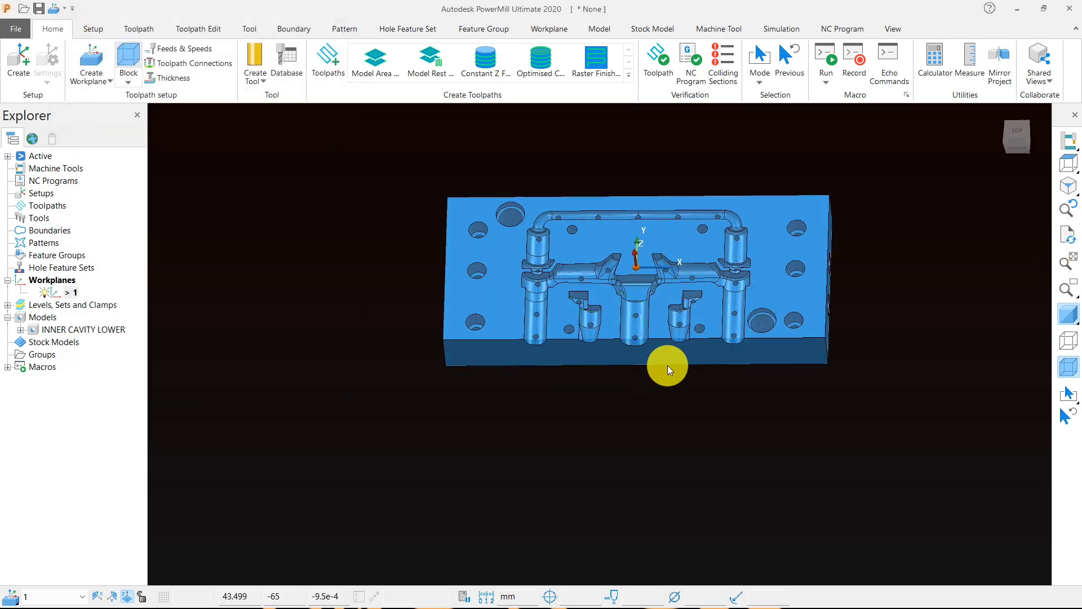
{"action": "middle_click_drag", "start_coordinate": [693, 363], "coordinate": [564, 292]}
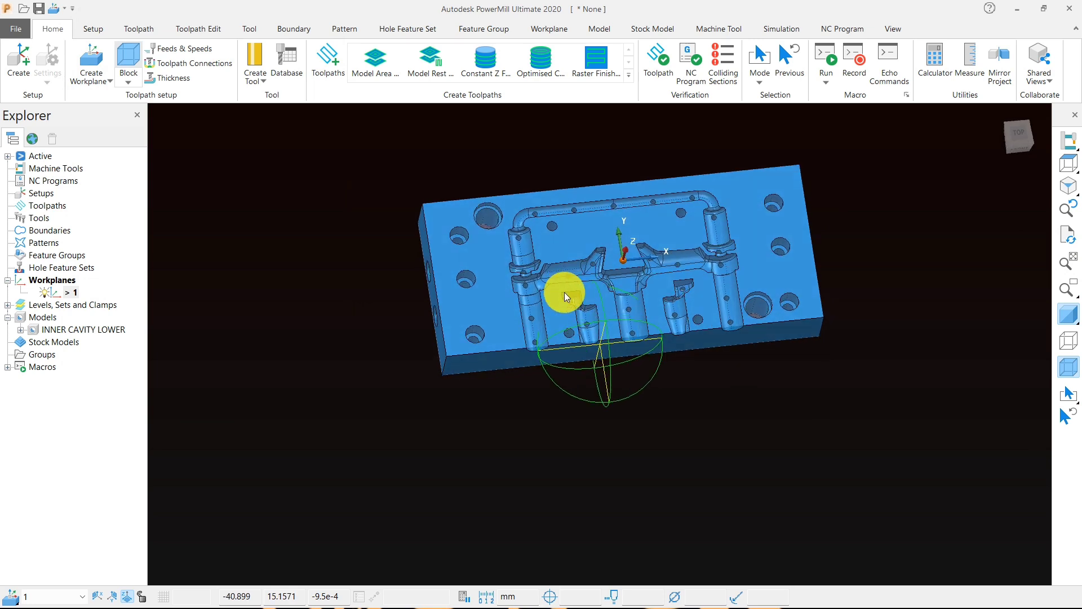
{"action": "scroll", "coordinate": [761, 188], "scroll_direction": "up", "scroll_amount": 2}
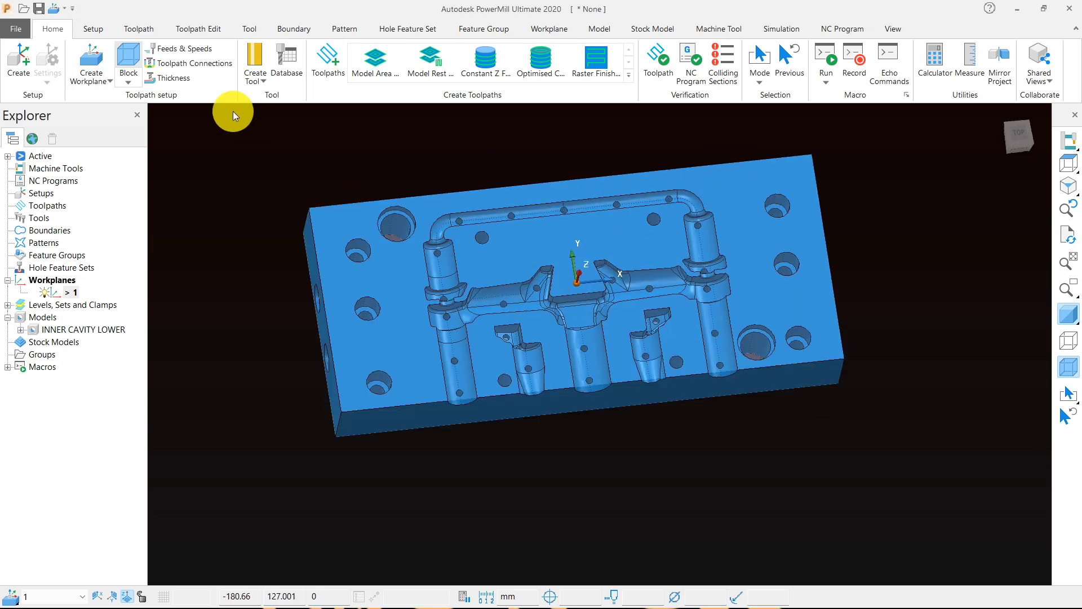
{"action": "left_click", "coordinate": [128, 59]}
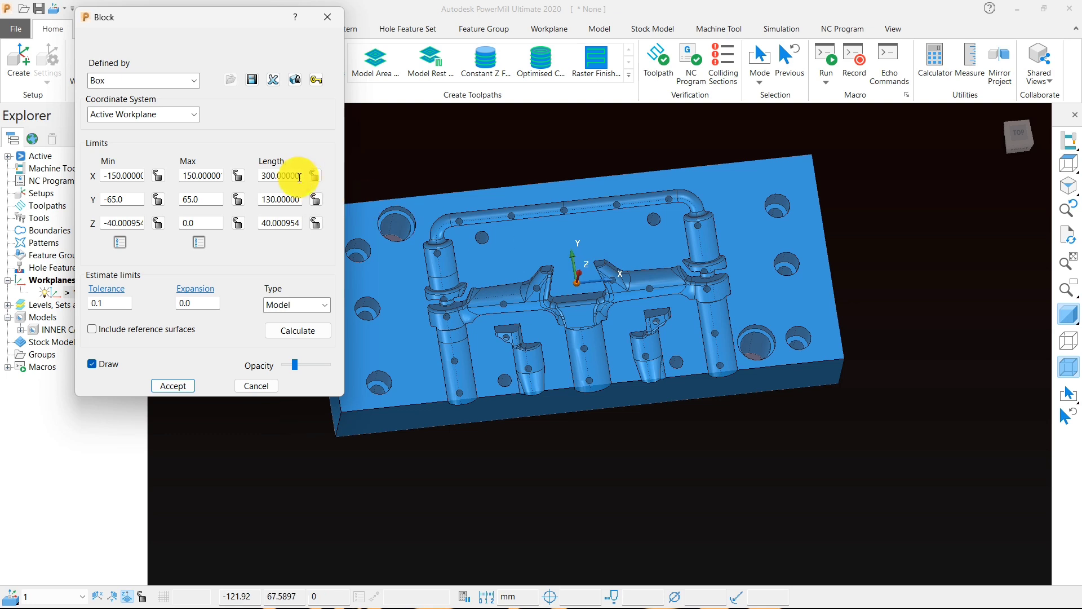
{"action": "left_click", "coordinate": [293, 175]}
{"action": "double_click", "coordinate": [293, 175]}
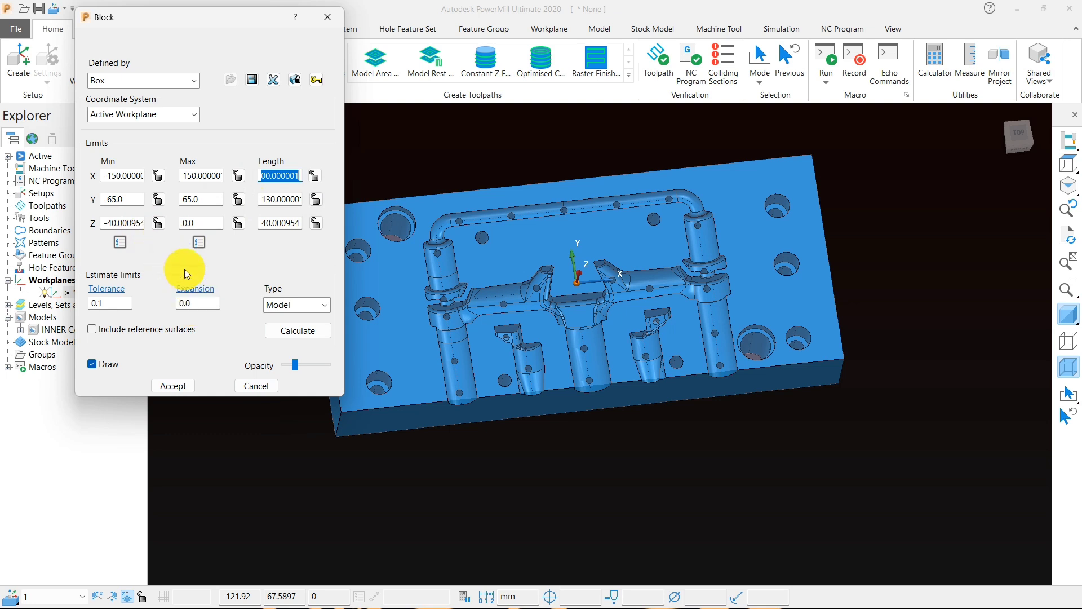
{"action": "left_click", "coordinate": [158, 223]}
{"action": "left_click", "coordinate": [237, 223]}
- Set the block's expansion to 5 mm, recalculate its limits from the model and accept the block
{"action": "left_click", "coordinate": [199, 303]}
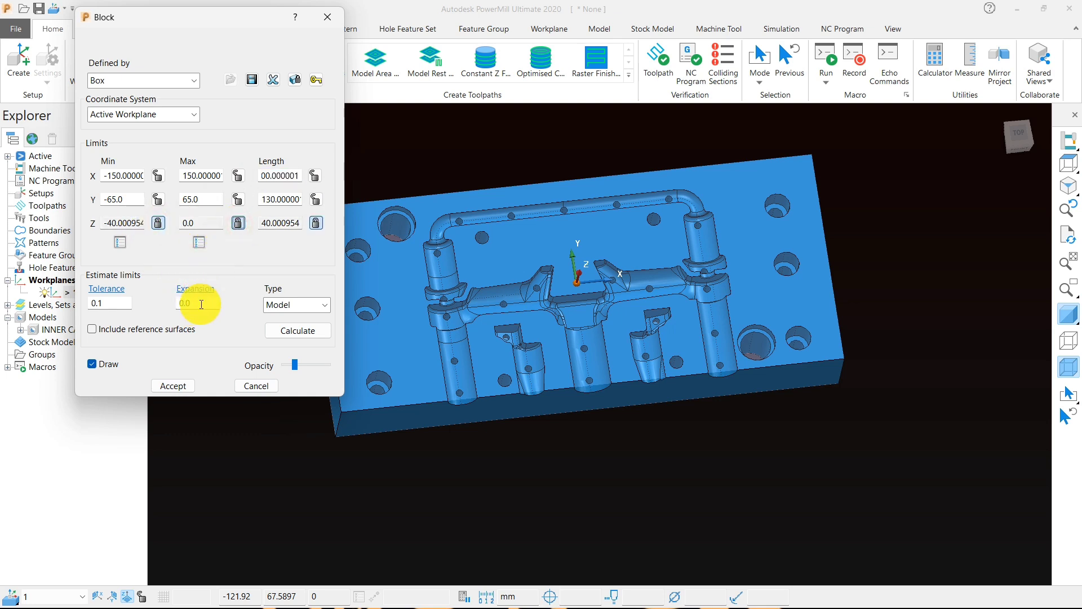
{"action": "type", "text": "5"}
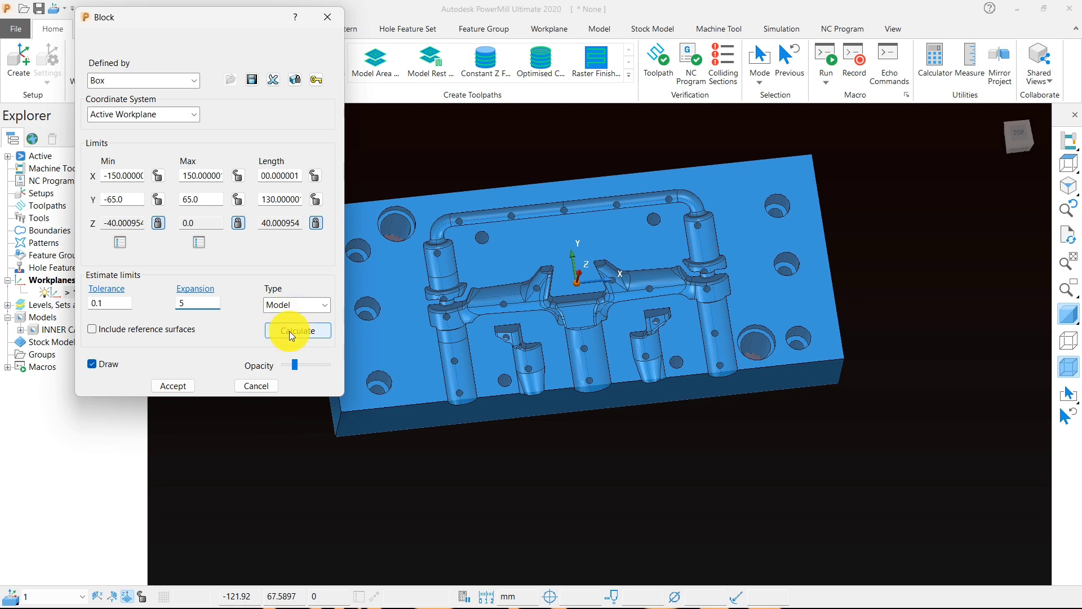
{"action": "left_click", "coordinate": [290, 330]}
{"action": "left_click_drag", "start_coordinate": [268, 178], "coordinate": [313, 200]}
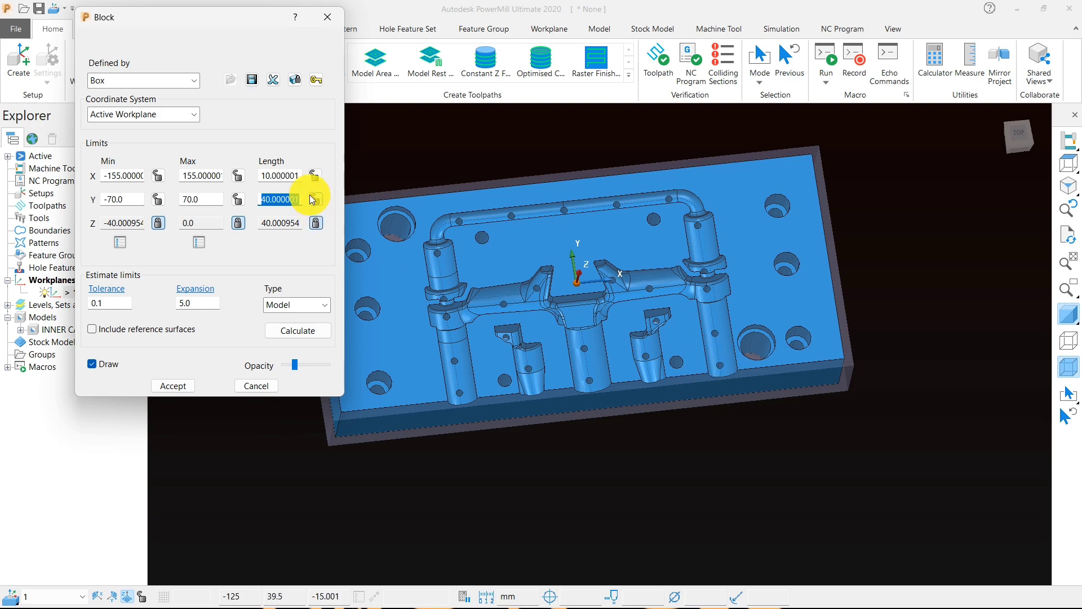
{"action": "left_click", "coordinate": [177, 384]}
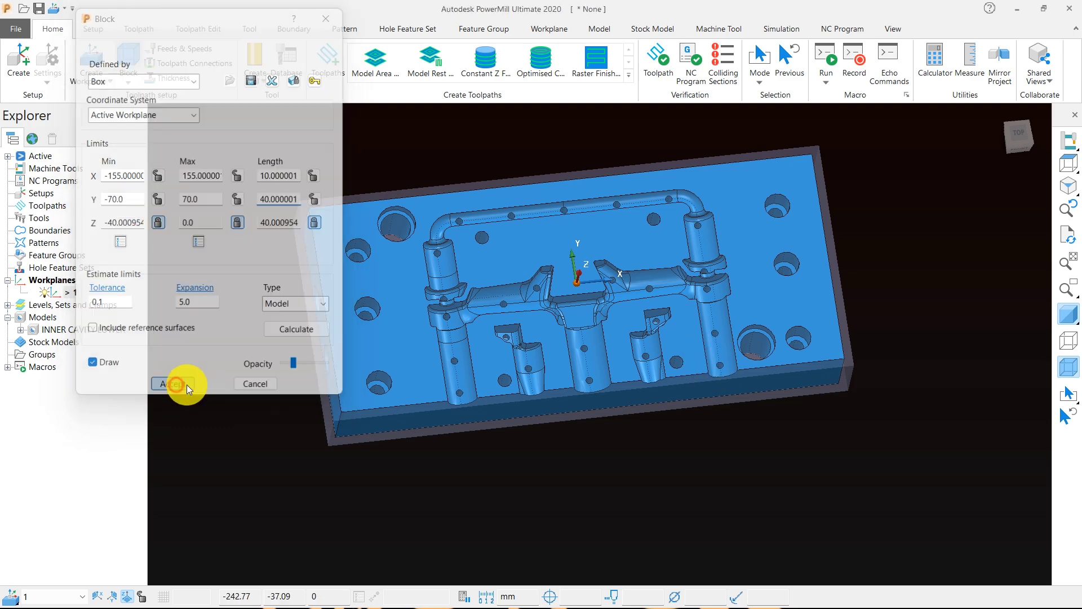
- Inspect the stock allowance around the model from directly above and at tilted angles
{"action": "left_click", "coordinate": [1069, 164]}
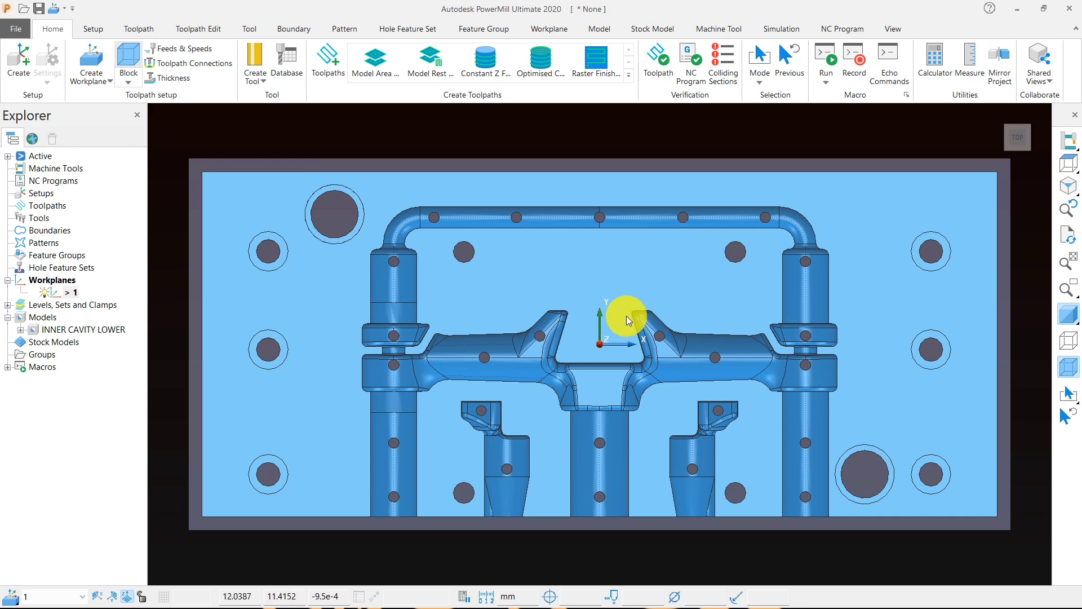
{"action": "middle_click_drag", "start_coordinate": [624, 314], "coordinate": [652, 203]}
{"action": "middle_click_drag", "start_coordinate": [658, 247], "coordinate": [559, 274]}
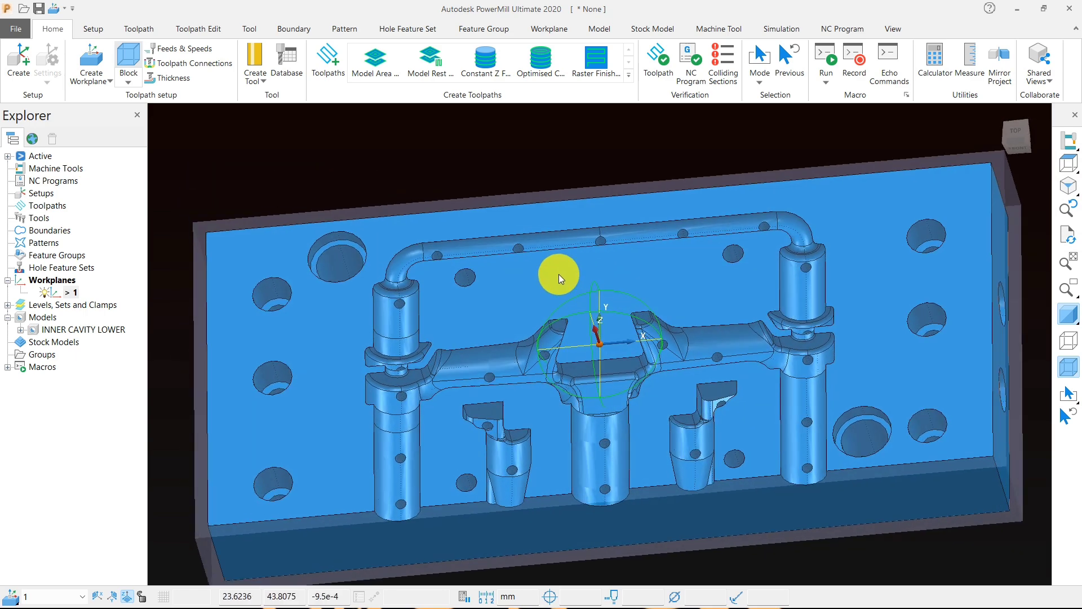
{"action": "scroll", "coordinate": [468, 245], "scroll_direction": "down", "scroll_amount": 4}
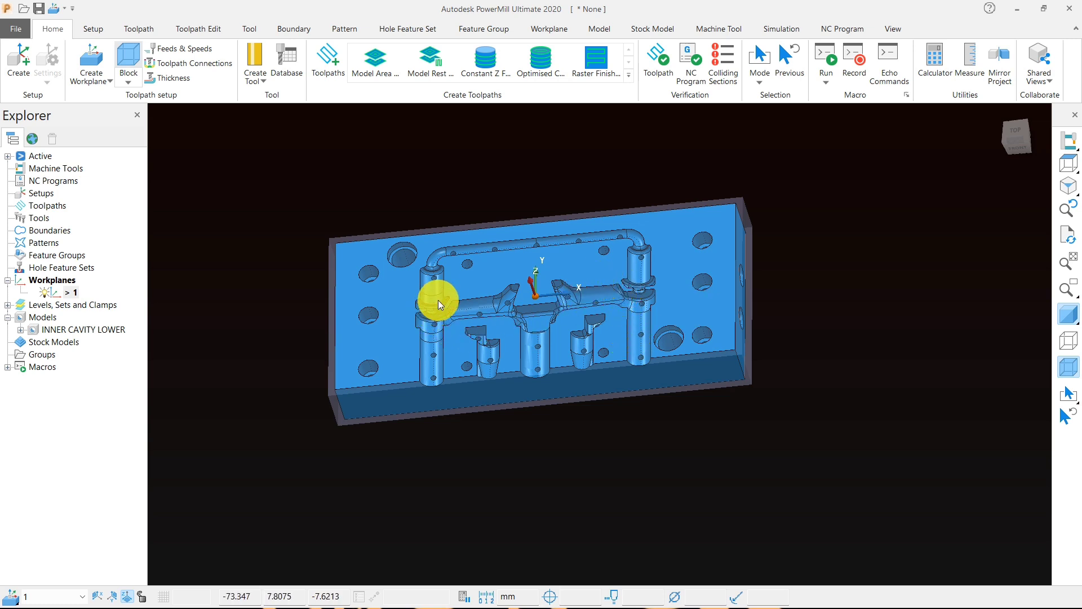
{"action": "middle_click_drag", "start_coordinate": [438, 299], "coordinate": [564, 283]}
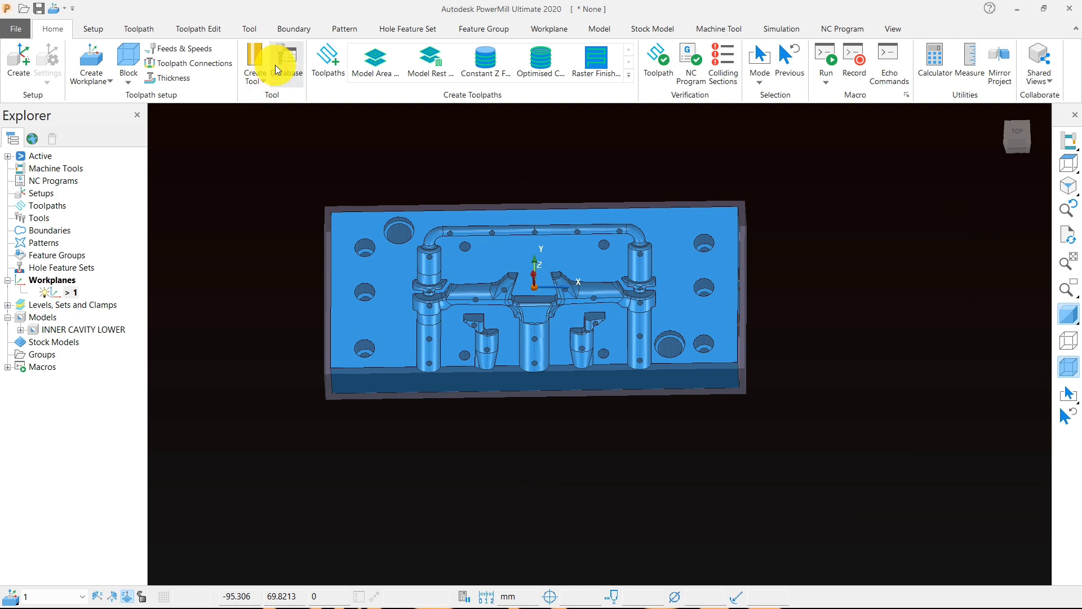
- Review the tool types available for creation, such as end mill, ball nosed and tip radiused, without creating one
{"action": "left_click", "coordinate": [255, 29]}
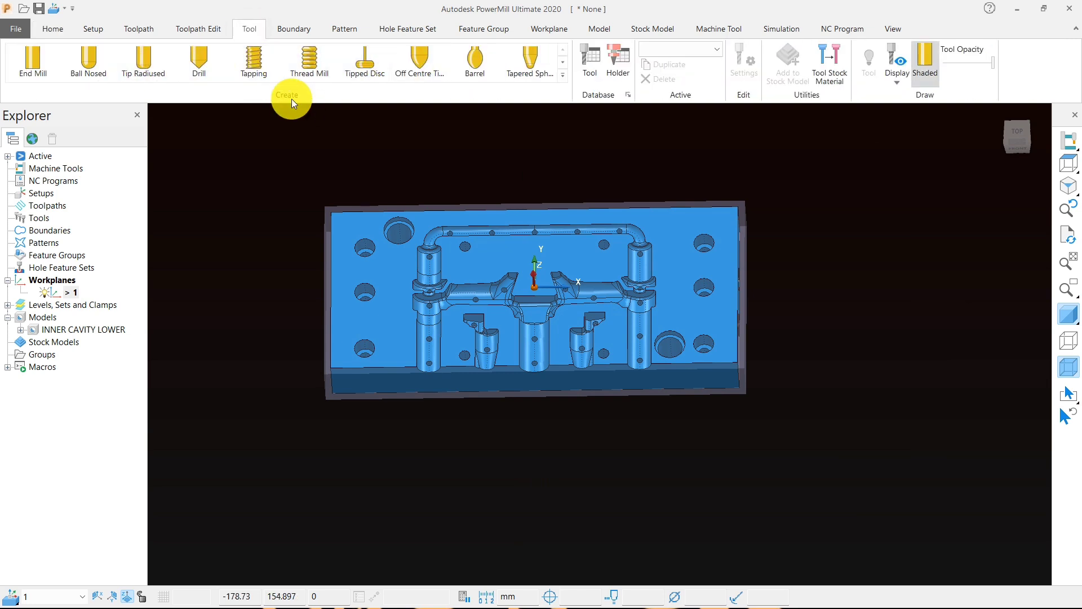
{"action": "right_click", "coordinate": [41, 223]}
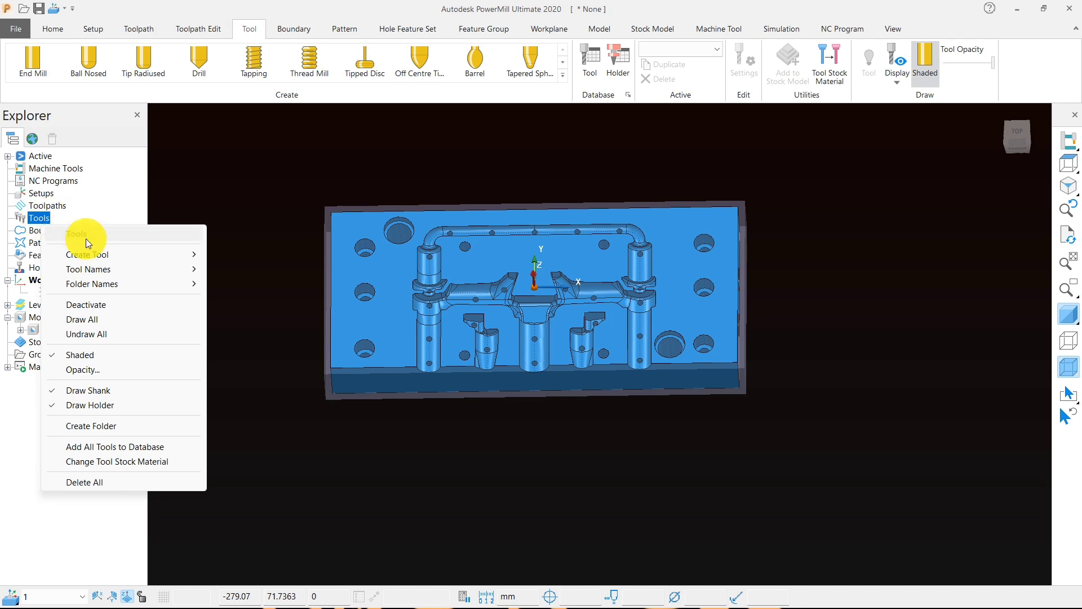
{"action": "mouse_move", "coordinate": [146, 250]}
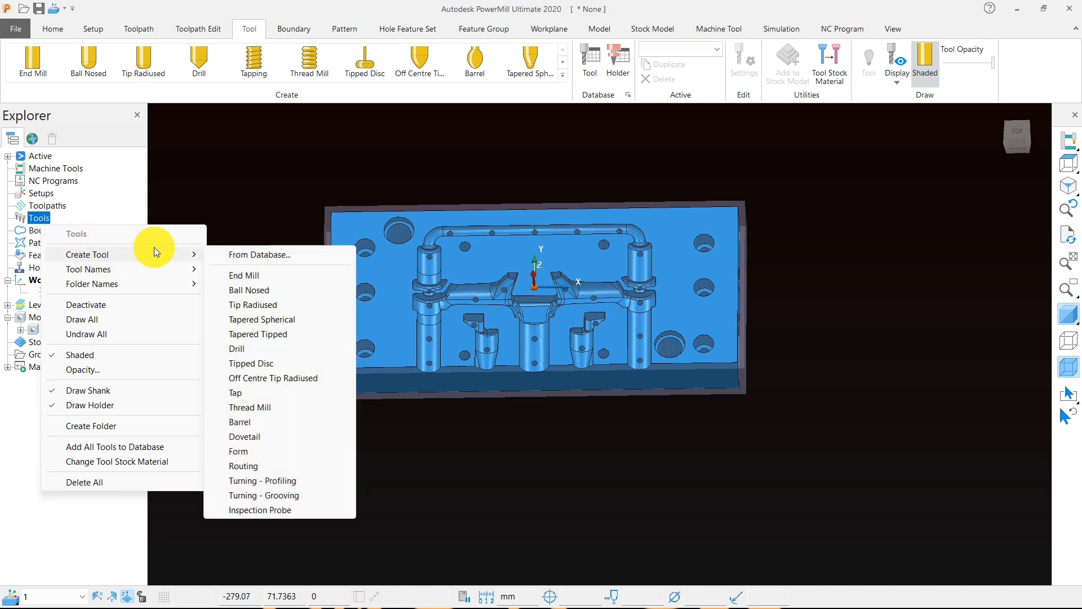
{"action": "left_click", "coordinate": [241, 164]}
{"action": "left_click", "coordinate": [54, 31]}
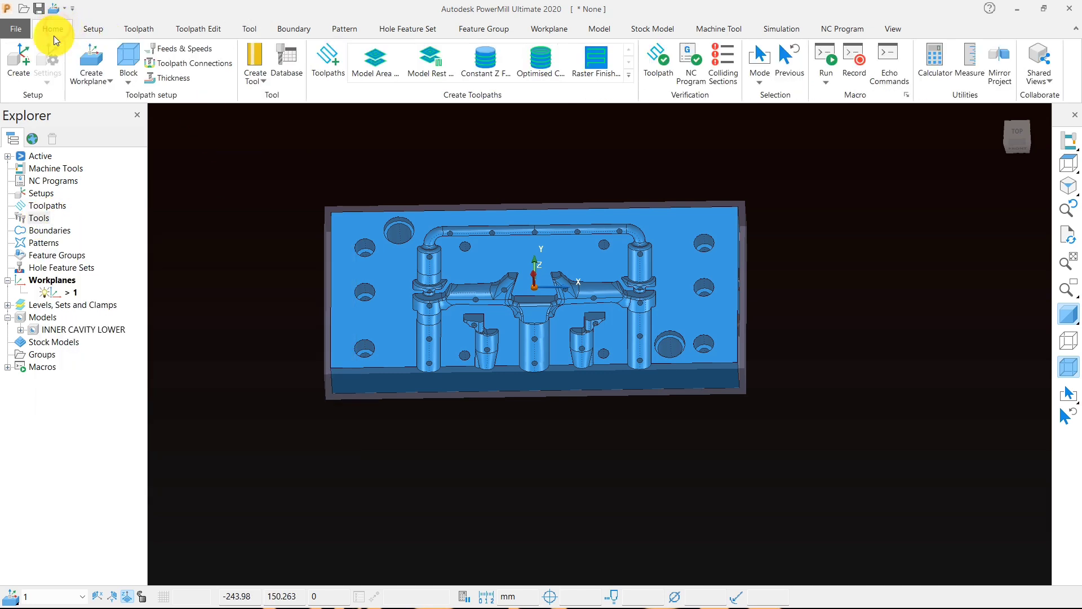
{"action": "left_click", "coordinate": [262, 83]}
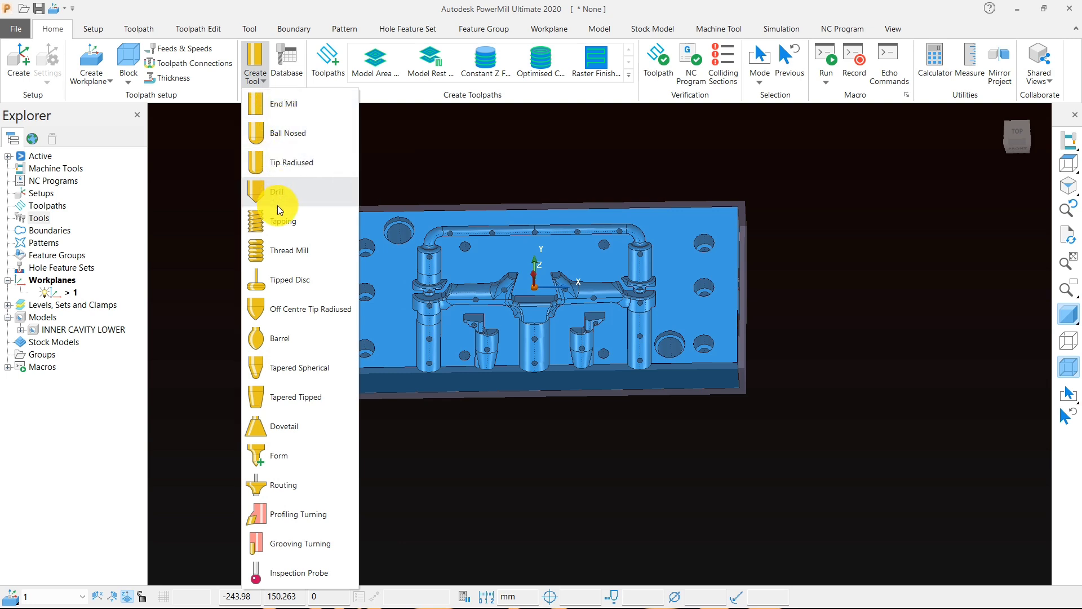
{"action": "left_click", "coordinate": [522, 159]}
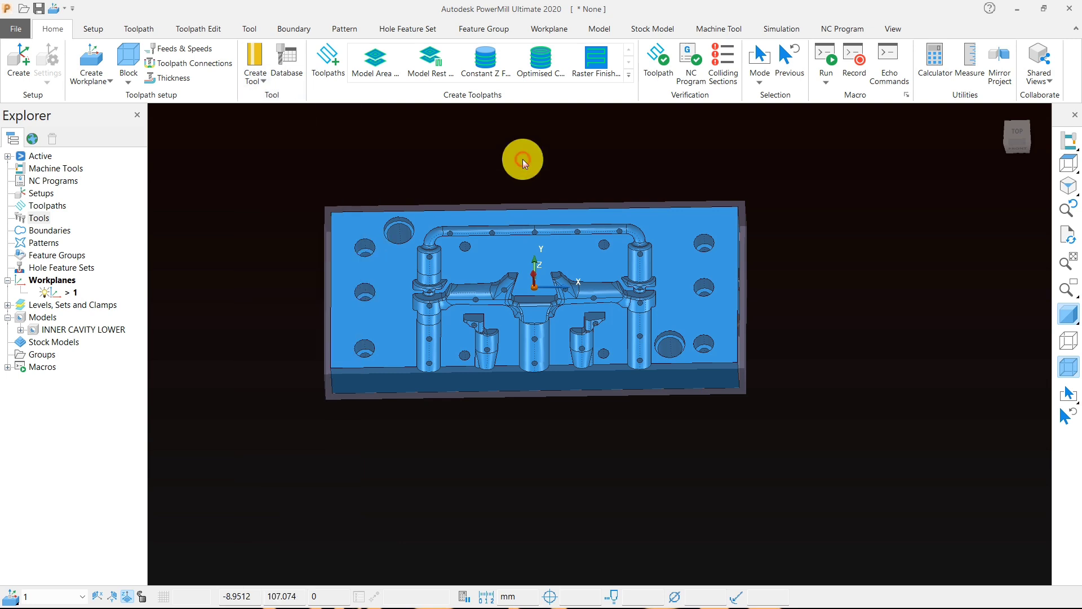
- Switch to the desktop's New folder in File Explorer and view the BAP-400R-C25-25-150 insert end mill picture
{"action": "left_click", "coordinate": [1018, 9]}
{"action": "double_click", "coordinate": [145, 470]}
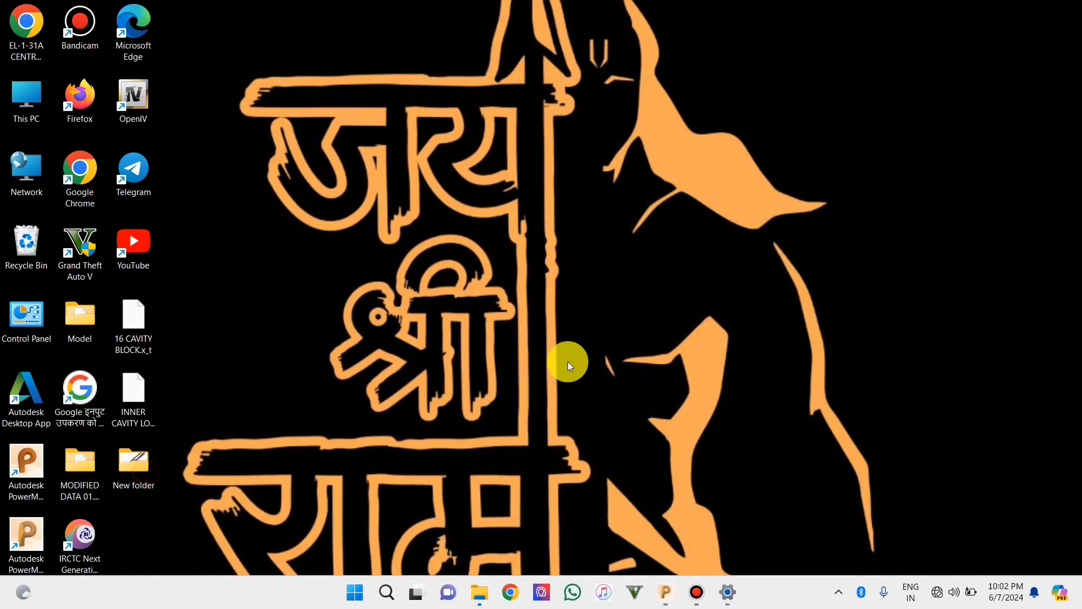
{"action": "left_click", "coordinate": [1028, 11]}
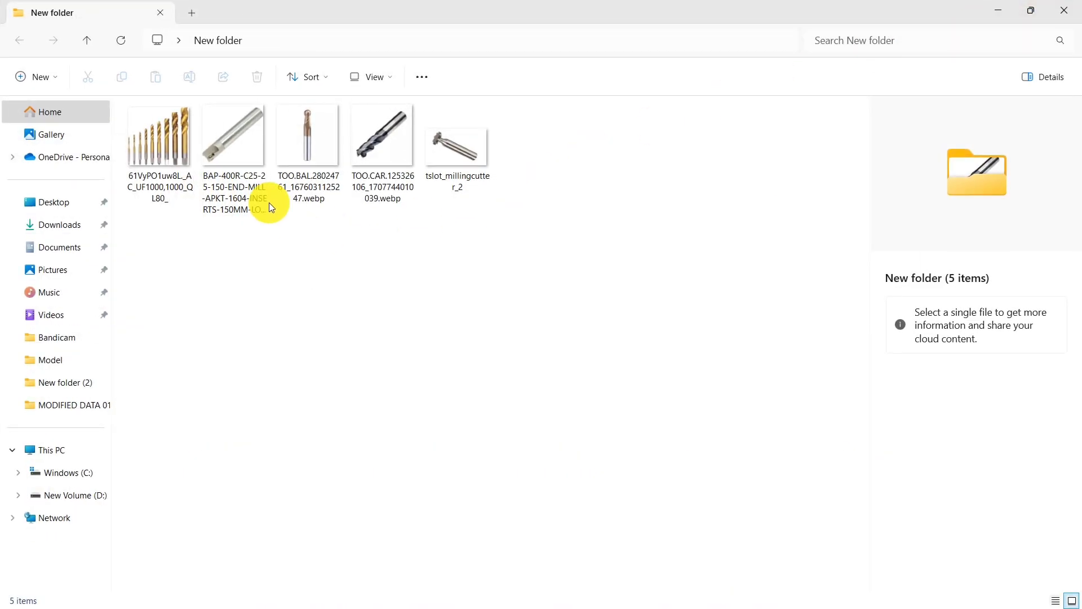
{"action": "double_click", "coordinate": [218, 151]}
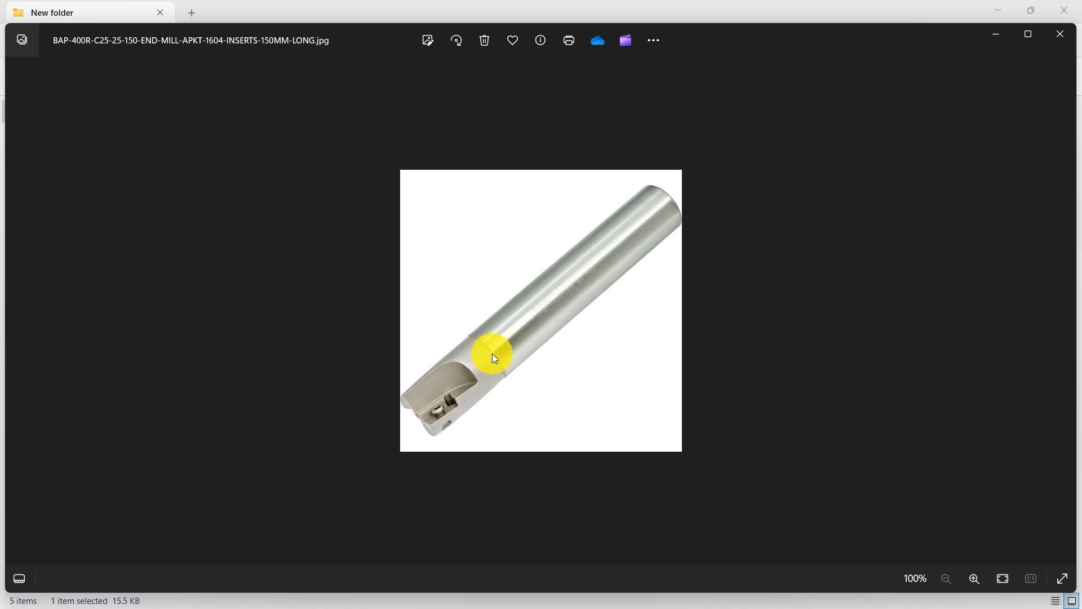
{"action": "left_click", "coordinate": [1059, 35]}
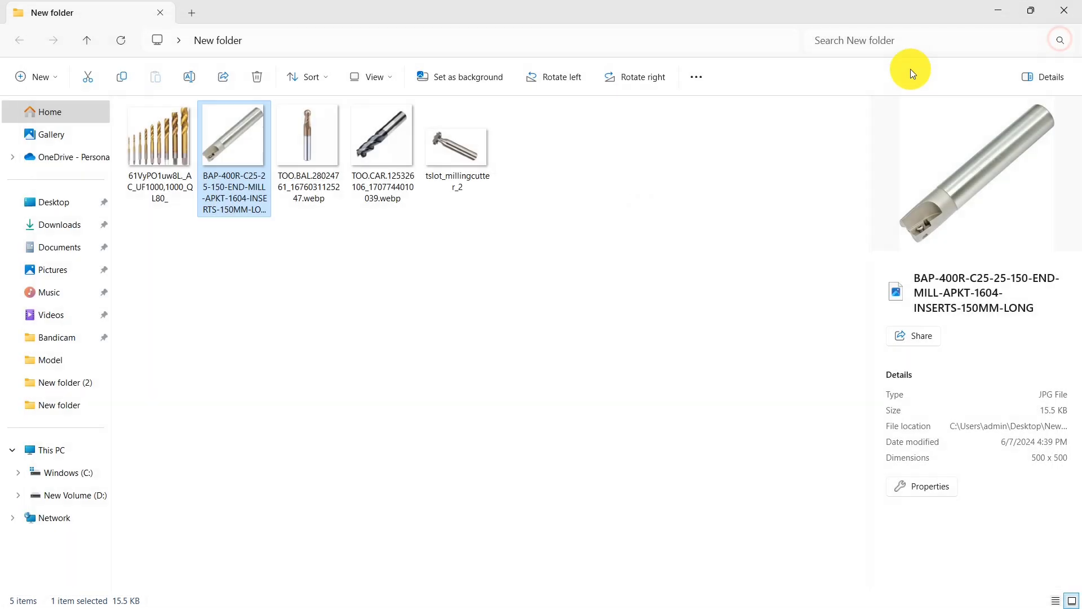
- View the solid end mill and ball nose cutter pictures, making Photos the default app for .webp files
{"action": "double_click", "coordinate": [379, 172]}
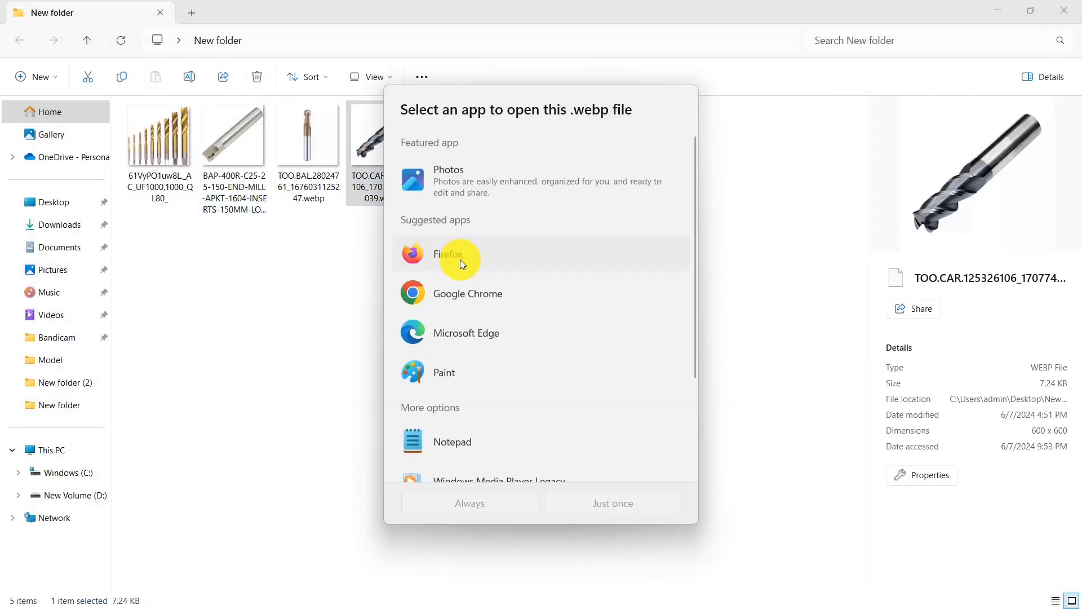
{"action": "left_click", "coordinate": [784, 250]}
{"action": "double_click", "coordinate": [374, 152]}
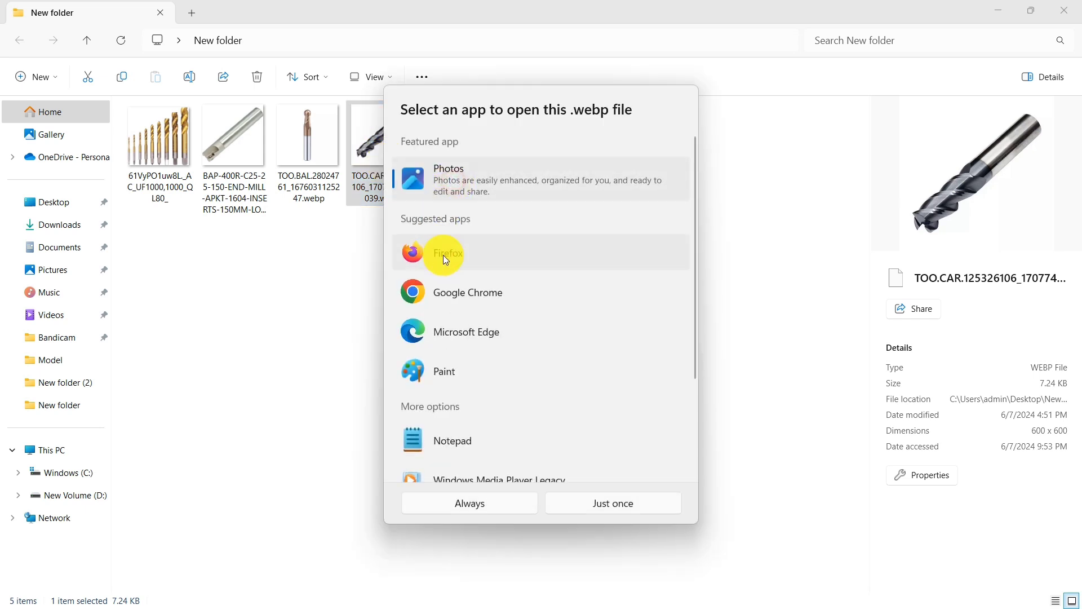
{"action": "left_click", "coordinate": [488, 509]}
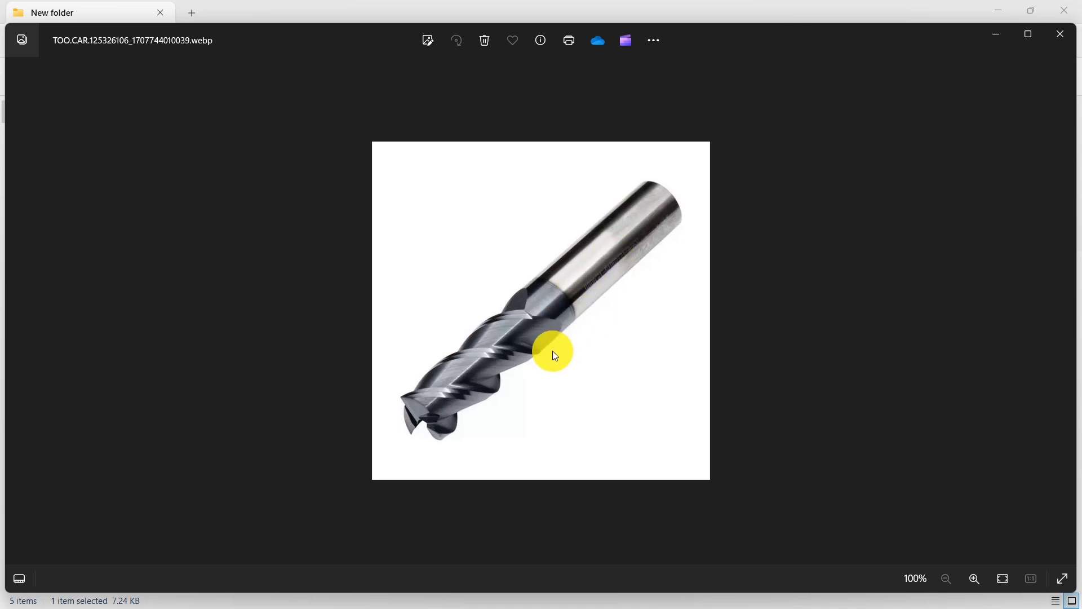
{"action": "left_click", "coordinate": [1064, 44]}
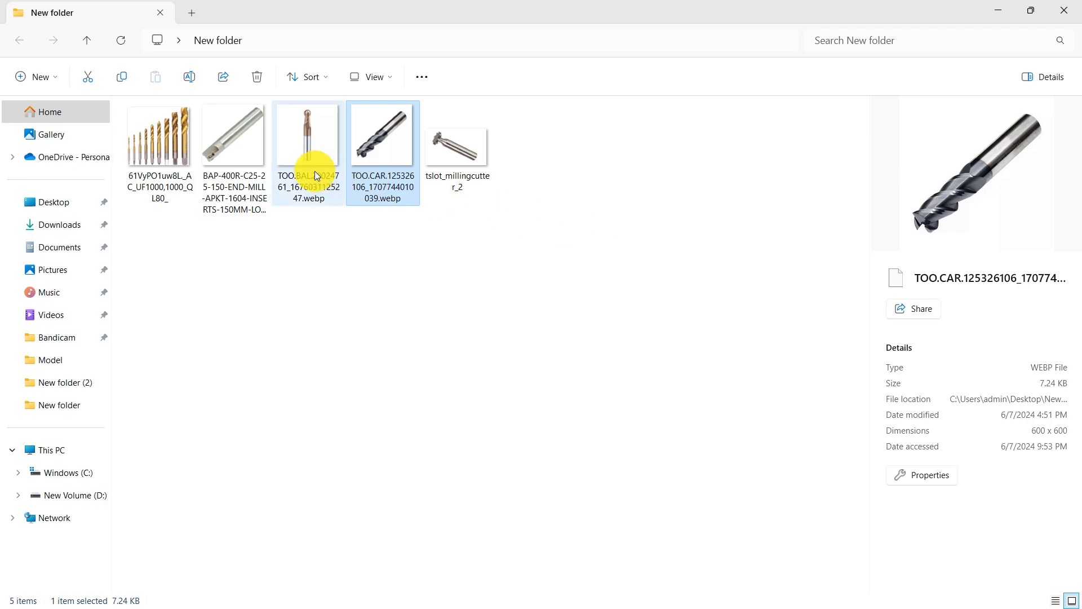
{"action": "left_click", "coordinate": [299, 155]}
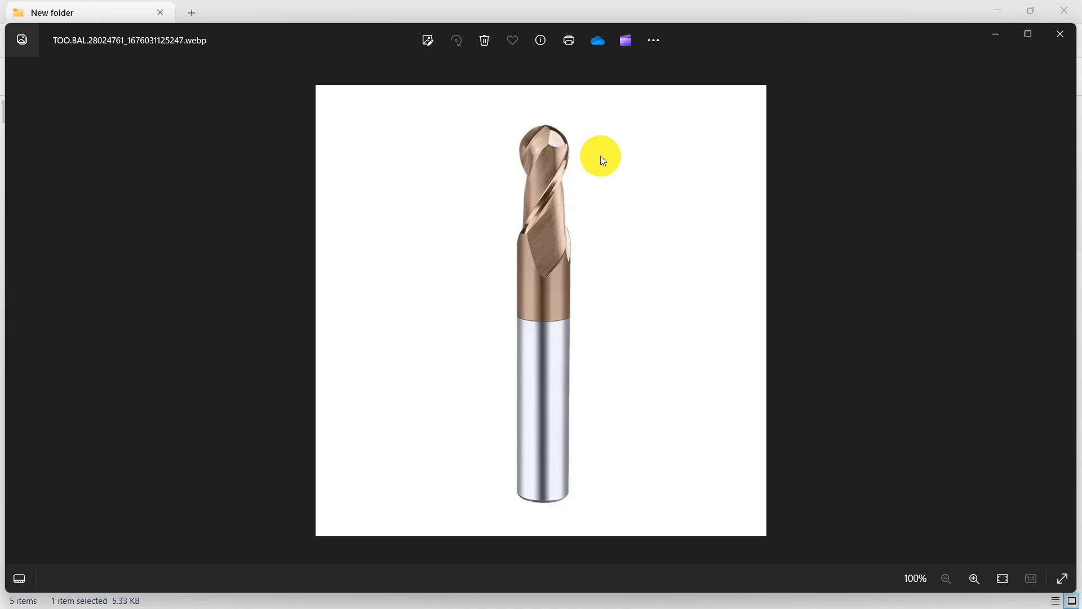
{"action": "left_click", "coordinate": [1058, 34]}
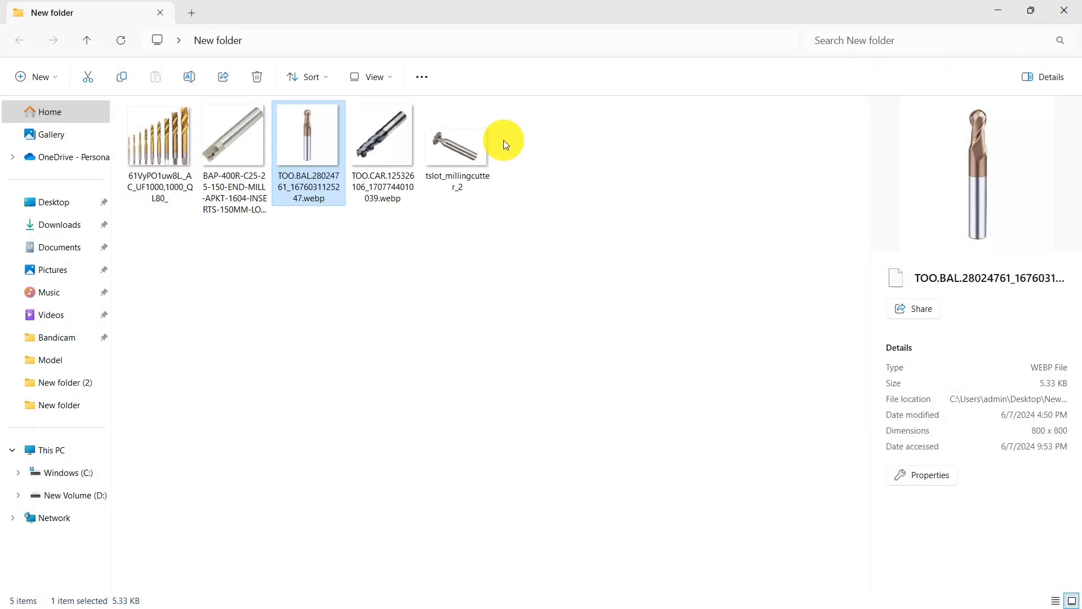
- View the T-slot milling cutter and tap set pictures, closing each after viewing
{"action": "double_click", "coordinate": [452, 138]}
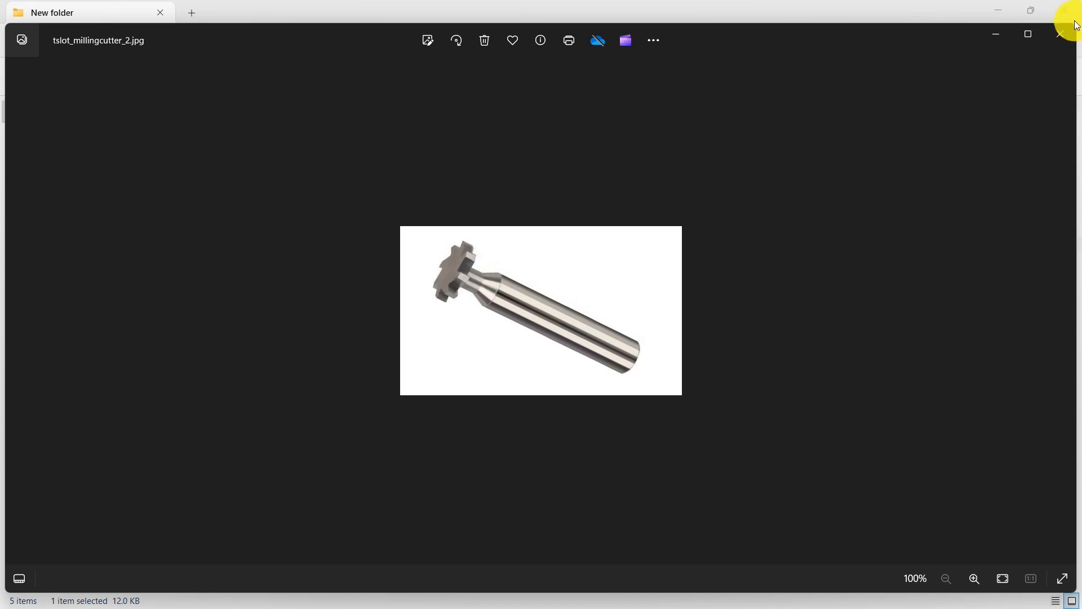
{"action": "left_click", "coordinate": [1059, 35]}
{"action": "double_click", "coordinate": [180, 140]}
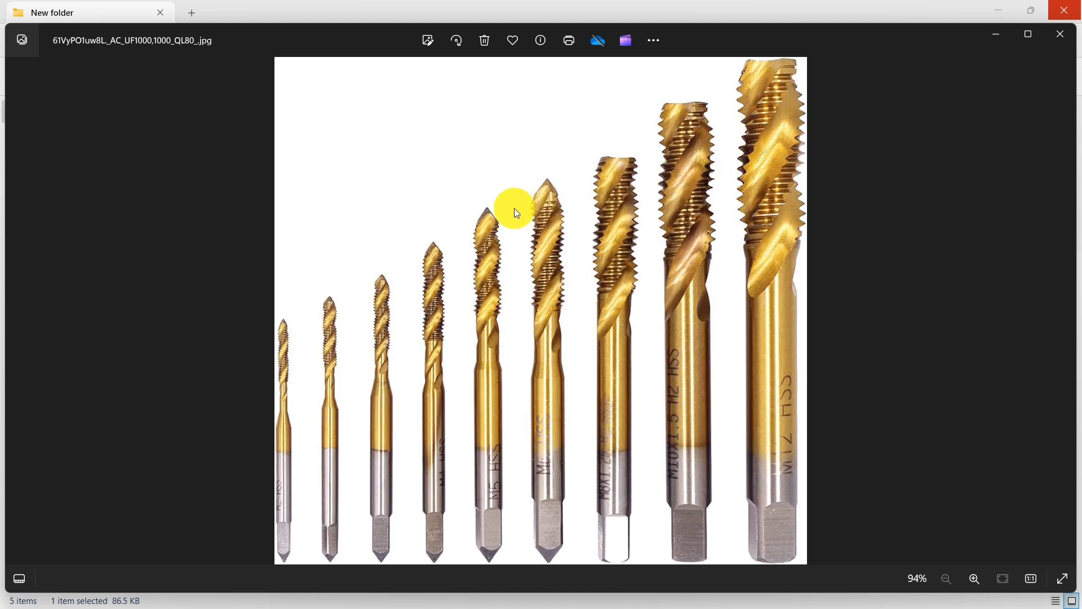
{"action": "left_click", "coordinate": [1060, 34]}
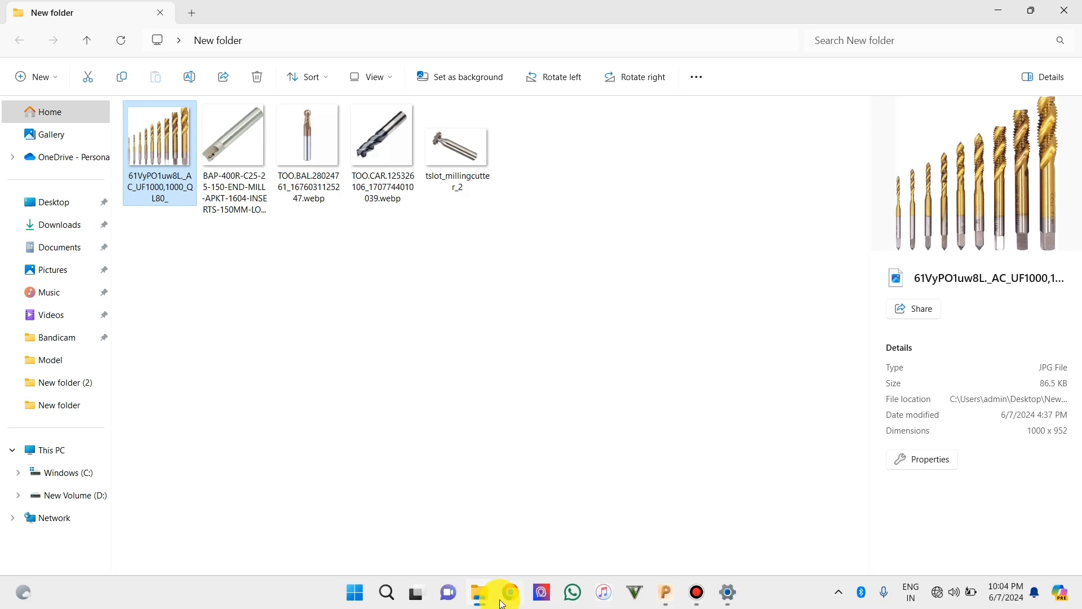
- Switch back to PowerMill and inspect the mould model and its surrounding stock from several tilted angles
{"action": "left_click", "coordinate": [666, 592]}
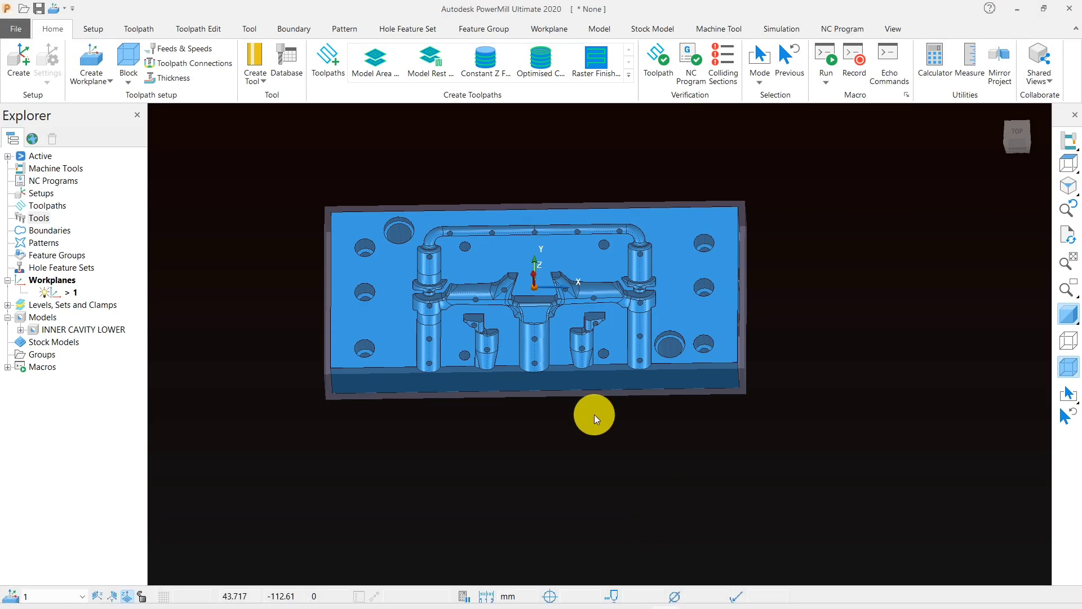
{"action": "mouse_move", "coordinate": [594, 415]}
{"action": "middle_mouse_down"}
{"action": "mouse_move", "coordinate": [623, 349]}
{"action": "mouse_move", "coordinate": [657, 401]}
{"action": "mouse_move", "coordinate": [638, 297]}
{"action": "mouse_move", "coordinate": [551, 283]}
{"action": "mouse_move", "coordinate": [520, 312]}
{"action": "mouse_move", "coordinate": [526, 281]}
{"action": "mouse_move", "coordinate": [725, 304]}
{"action": "mouse_move", "coordinate": [807, 394]}
{"action": "mouse_move", "coordinate": [796, 338]}
{"action": "middle_mouse_up"}
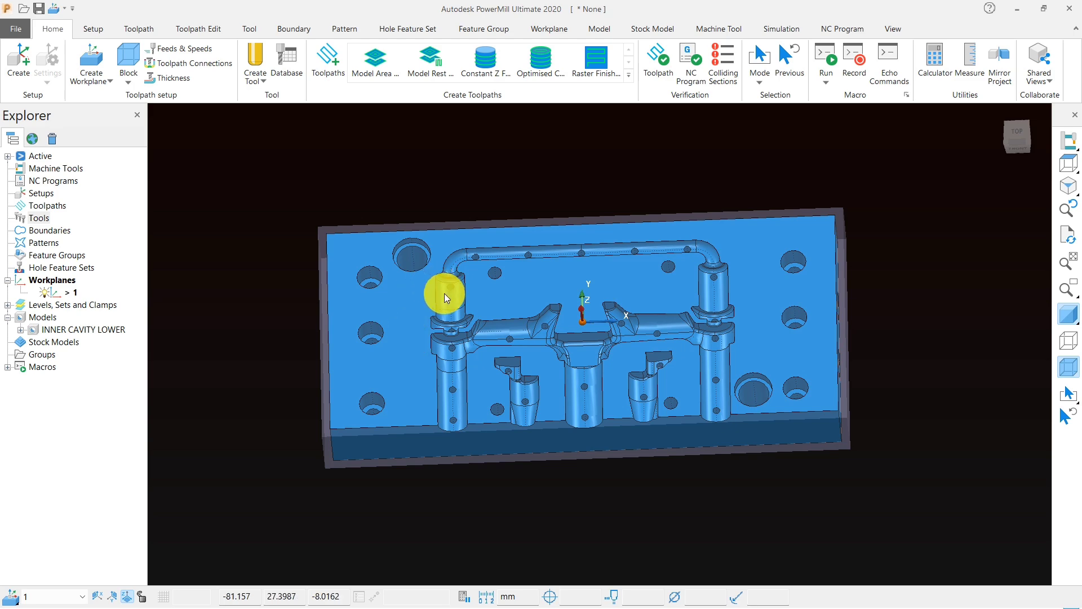
{"action": "middle_click_drag", "start_coordinate": [572, 334], "coordinate": [532, 327]}
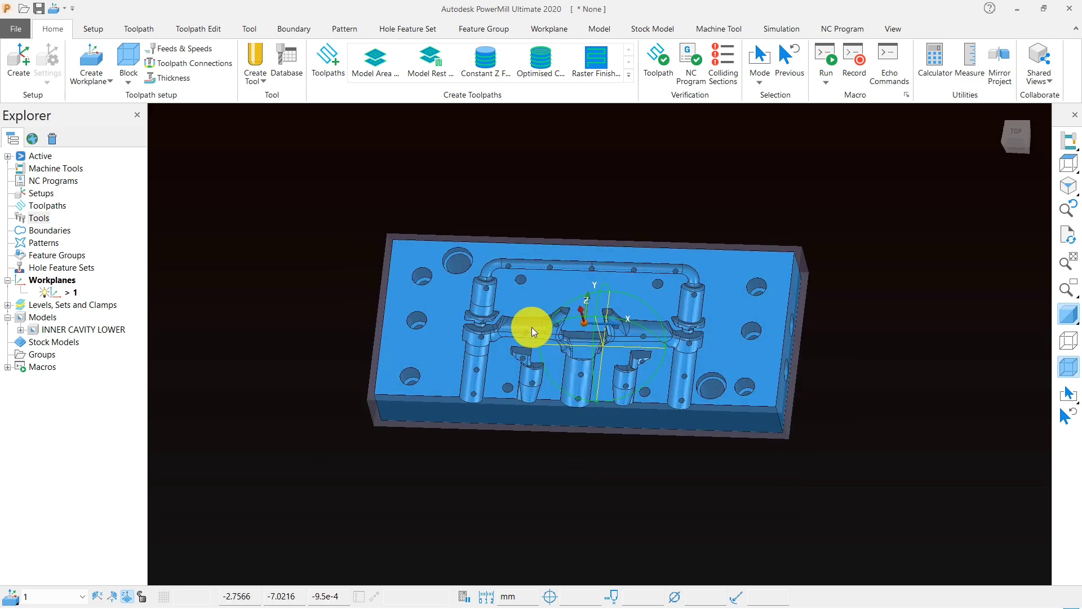
{"action": "middle_click_drag", "start_coordinate": [532, 394], "coordinate": [343, 266]}
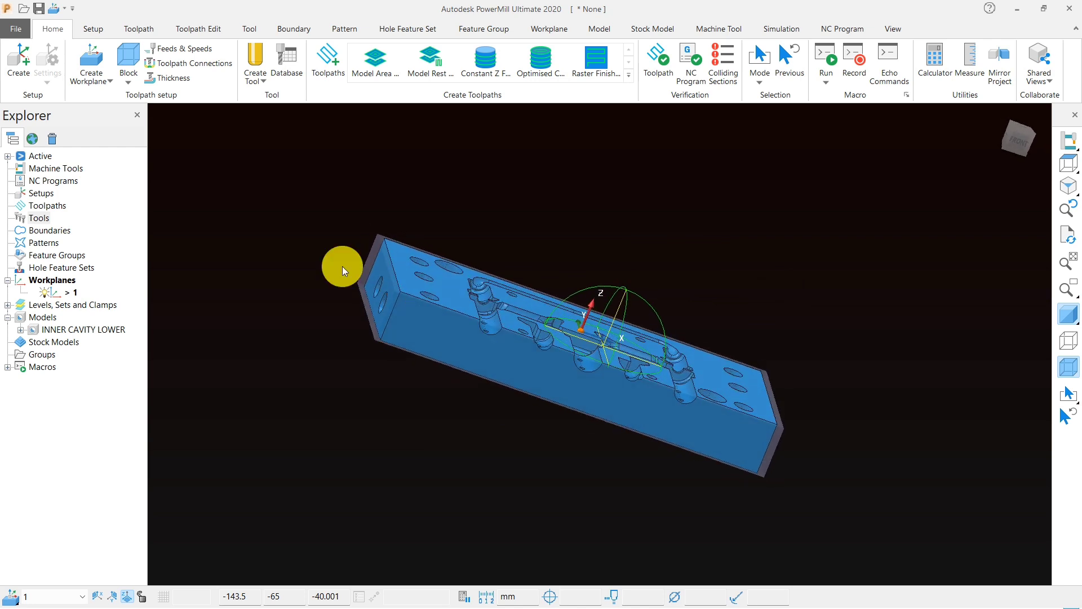
- Open the block settings, examine the stock allowance at the model's corners and from above, and accept the block
{"action": "left_click", "coordinate": [127, 62]}
{"action": "left_click", "coordinate": [289, 176]}
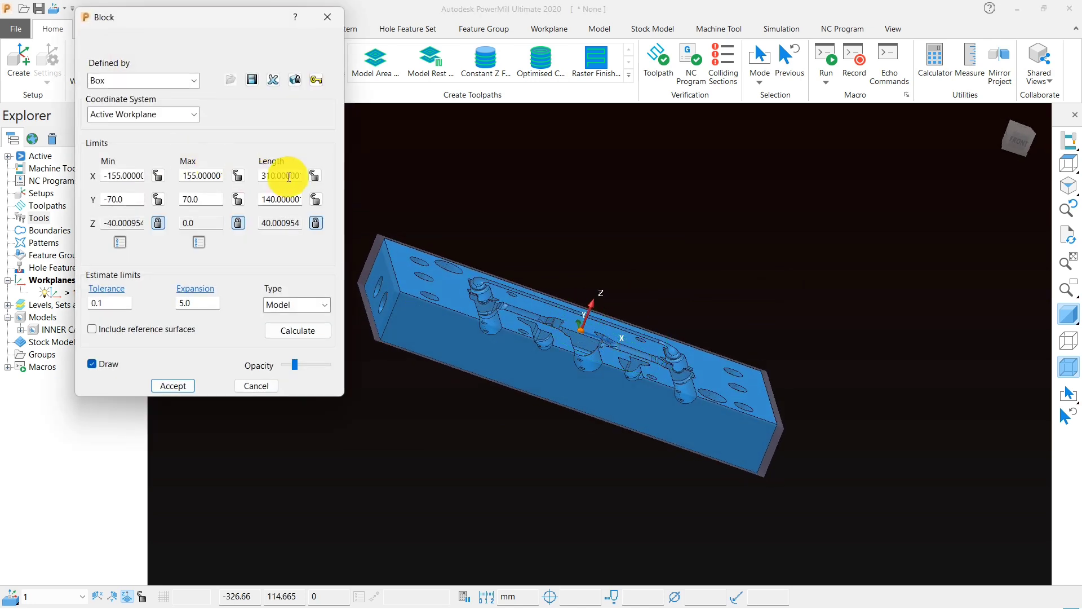
{"action": "scroll", "coordinate": [485, 361], "scroll_direction": "down", "scroll_amount": 2}
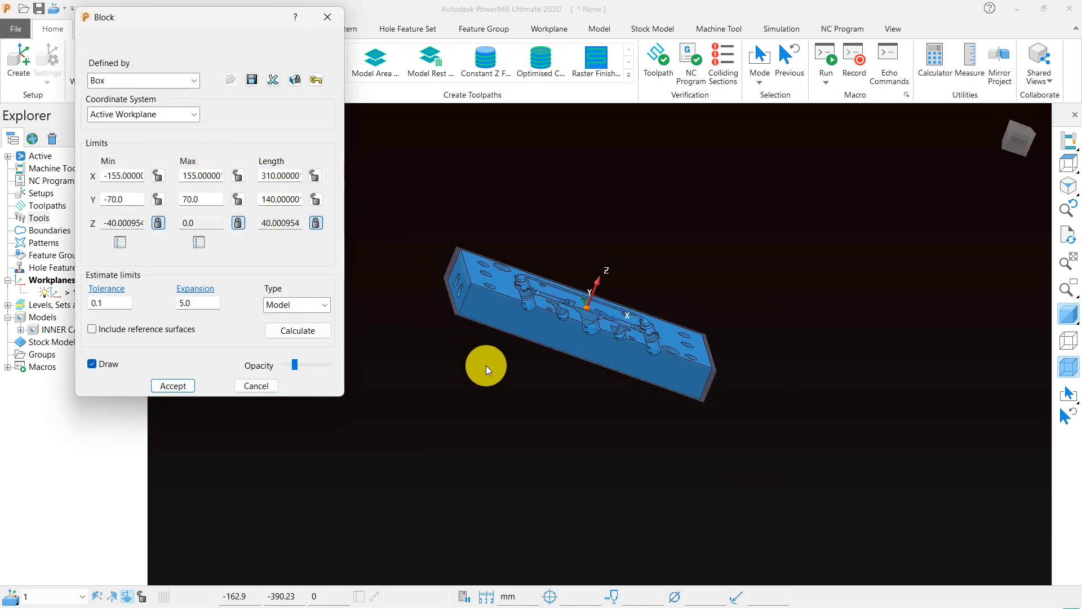
{"action": "scroll", "coordinate": [457, 347], "scroll_direction": "up", "scroll_amount": 3}
{"action": "scroll", "coordinate": [441, 296], "scroll_direction": "up", "scroll_amount": 5}
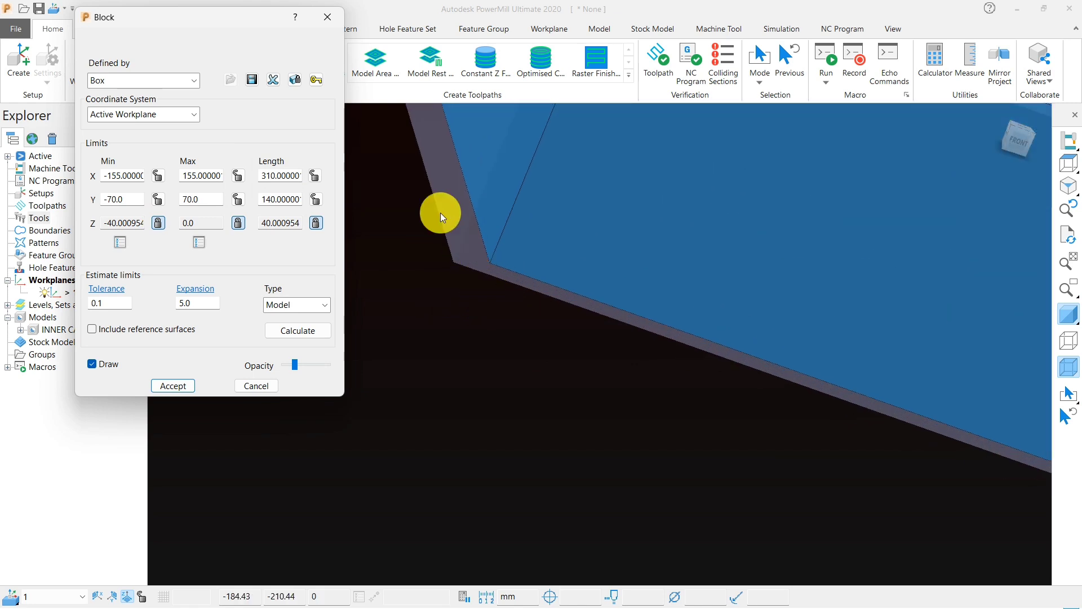
{"action": "scroll", "coordinate": [477, 301], "scroll_direction": "down", "scroll_amount": 1}
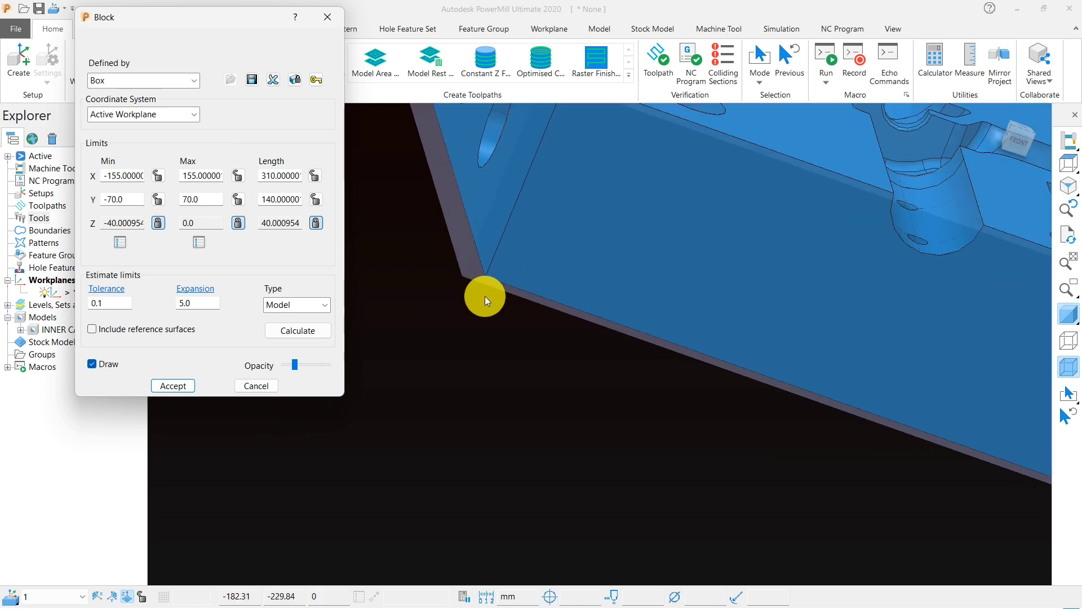
{"action": "scroll", "coordinate": [482, 293], "scroll_direction": "down", "scroll_amount": 4}
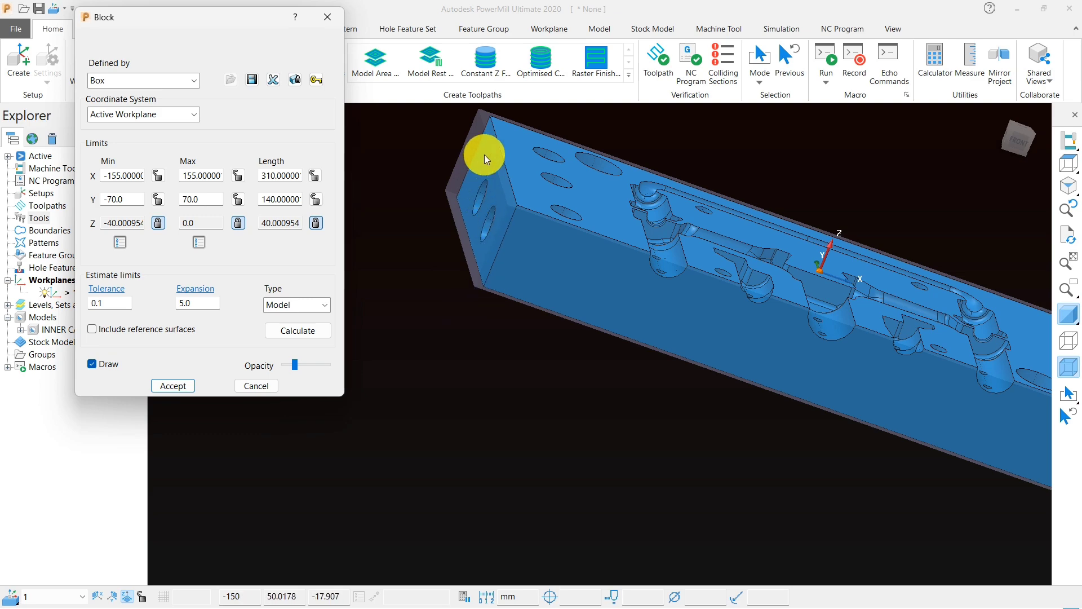
{"action": "scroll", "coordinate": [461, 278], "scroll_direction": "down", "scroll_amount": 3}
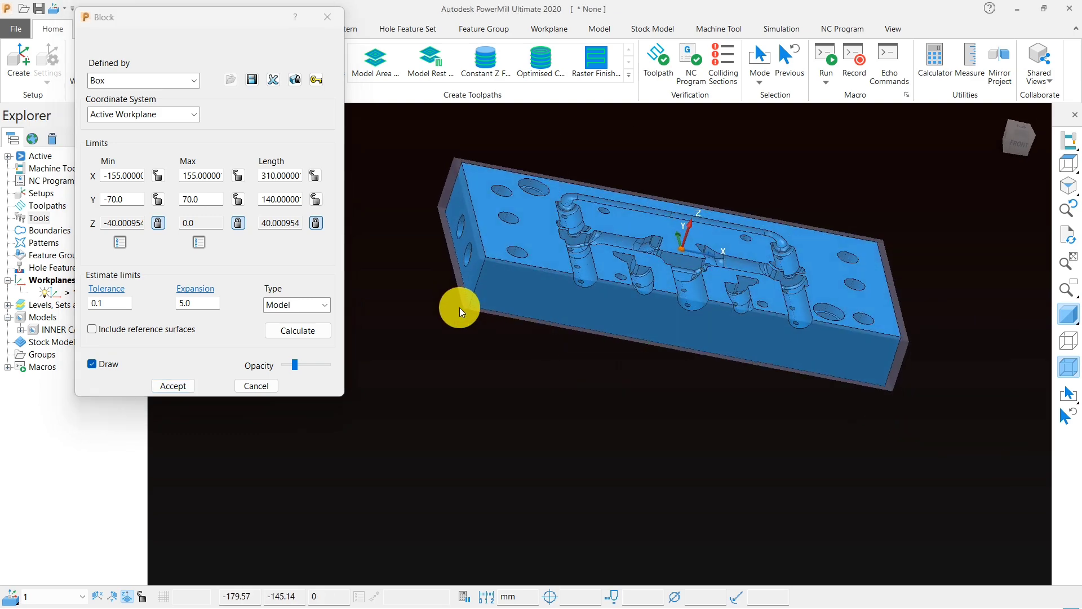
{"action": "left_click", "coordinate": [1069, 164]}
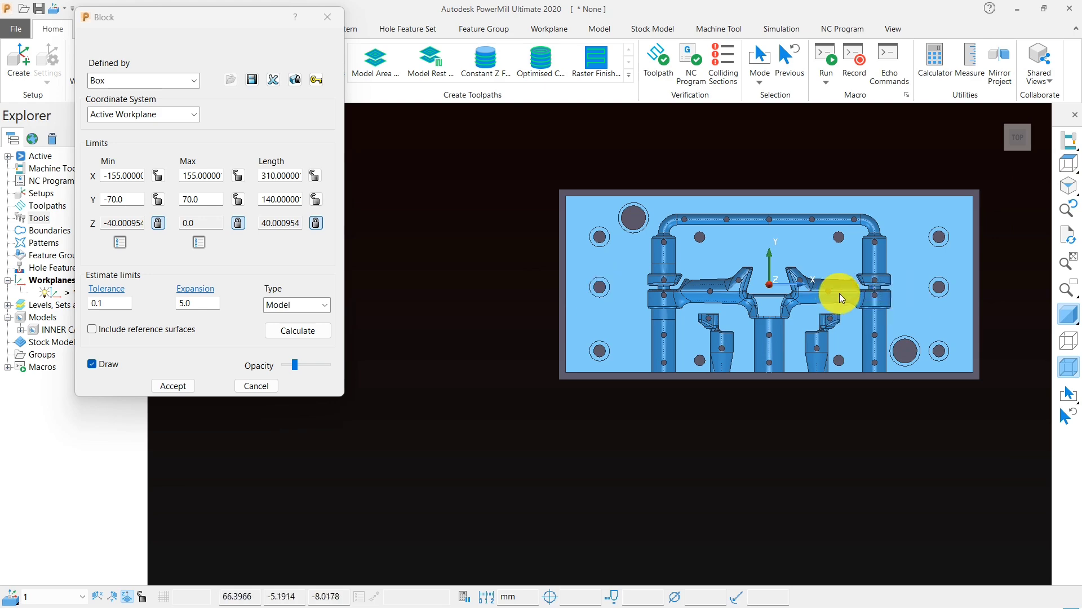
{"action": "middle_click_drag", "start_coordinate": [722, 428], "coordinate": [699, 309]}
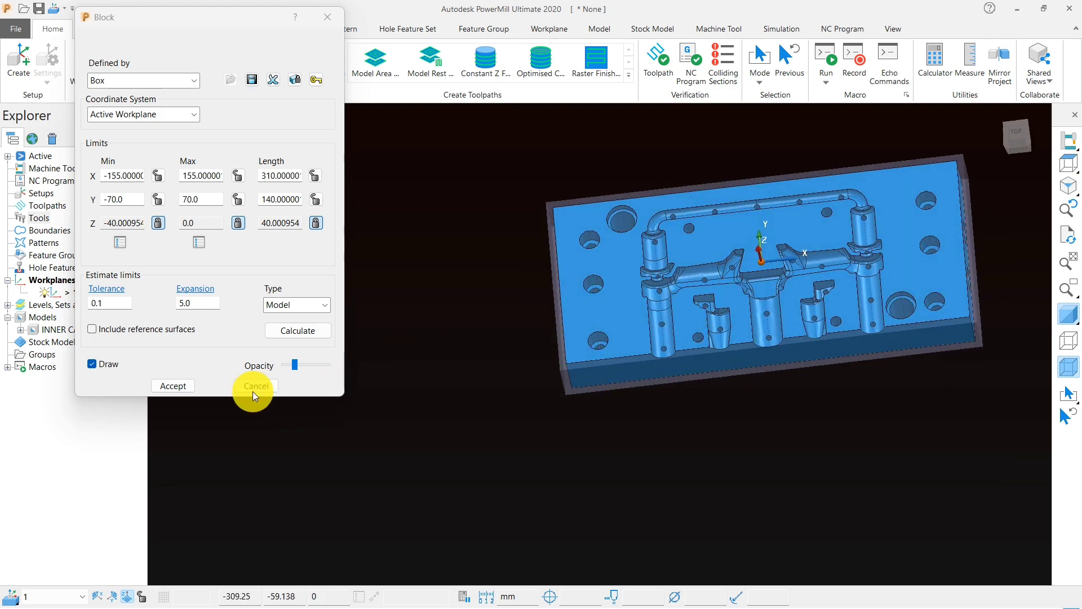
{"action": "left_click", "coordinate": [171, 385]}
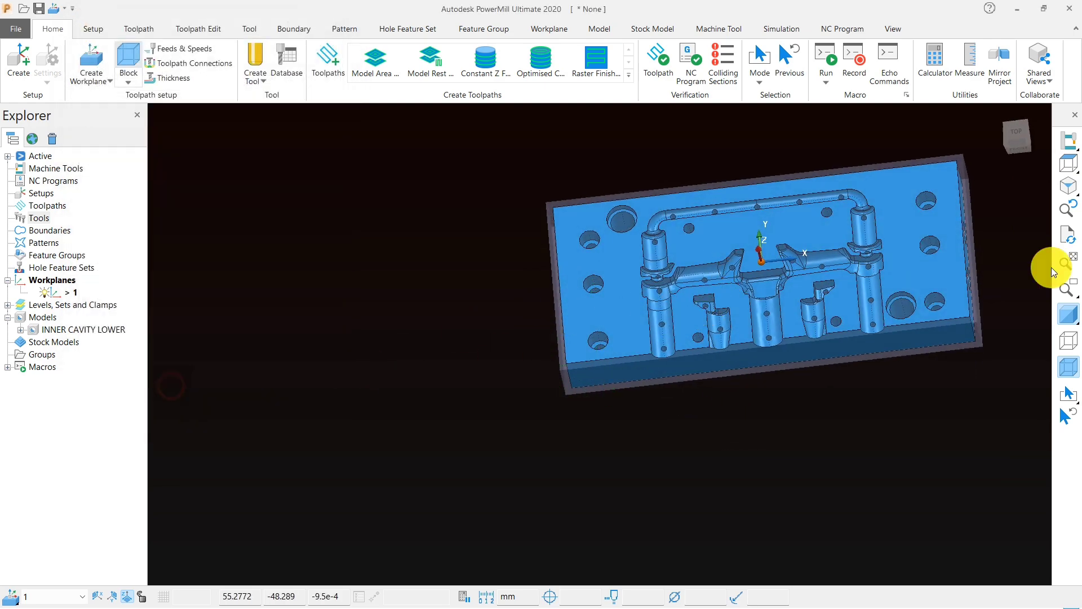
- Compare the Face Milling, Offset Flat Finishing and Raster Flat Finishing strategies, and start a Raster Flat Finishing toolpath
{"action": "left_click", "coordinate": [1067, 164]}
{"action": "scroll", "coordinate": [446, 170], "scroll_direction": "down", "scroll_amount": 2}
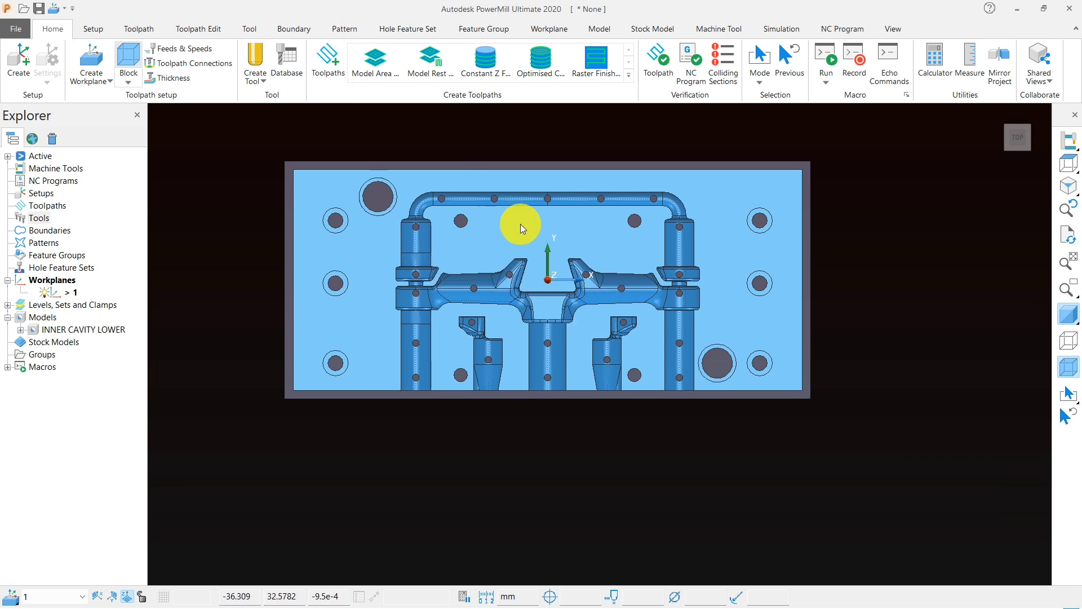
{"action": "scroll", "coordinate": [574, 226], "scroll_direction": "down", "scroll_amount": 1}
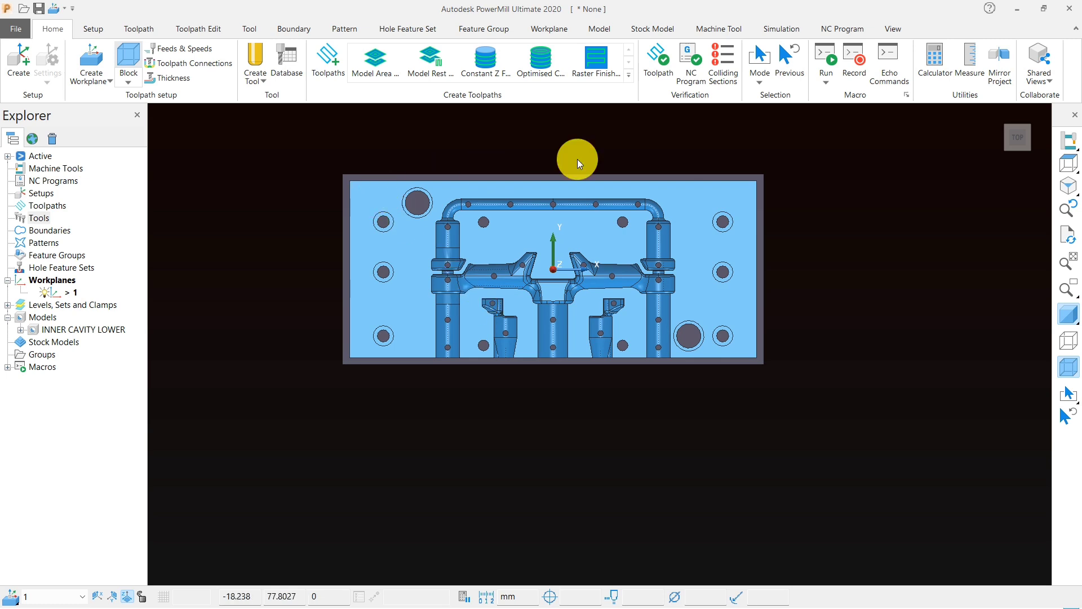
{"action": "middle_click_drag", "start_coordinate": [520, 357], "coordinate": [424, 192]}
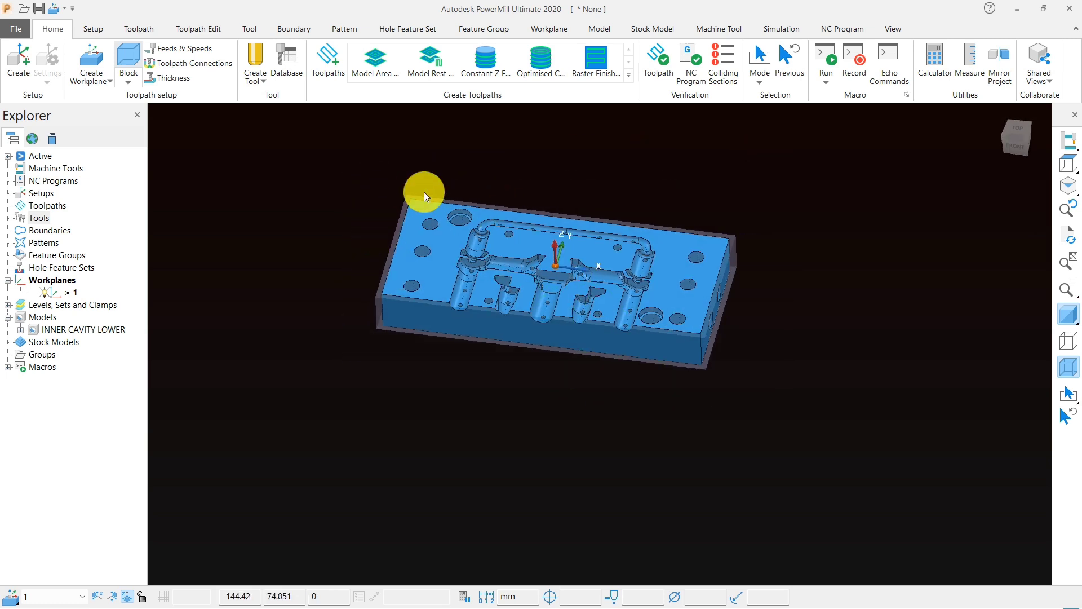
{"action": "left_click", "coordinate": [336, 78]}
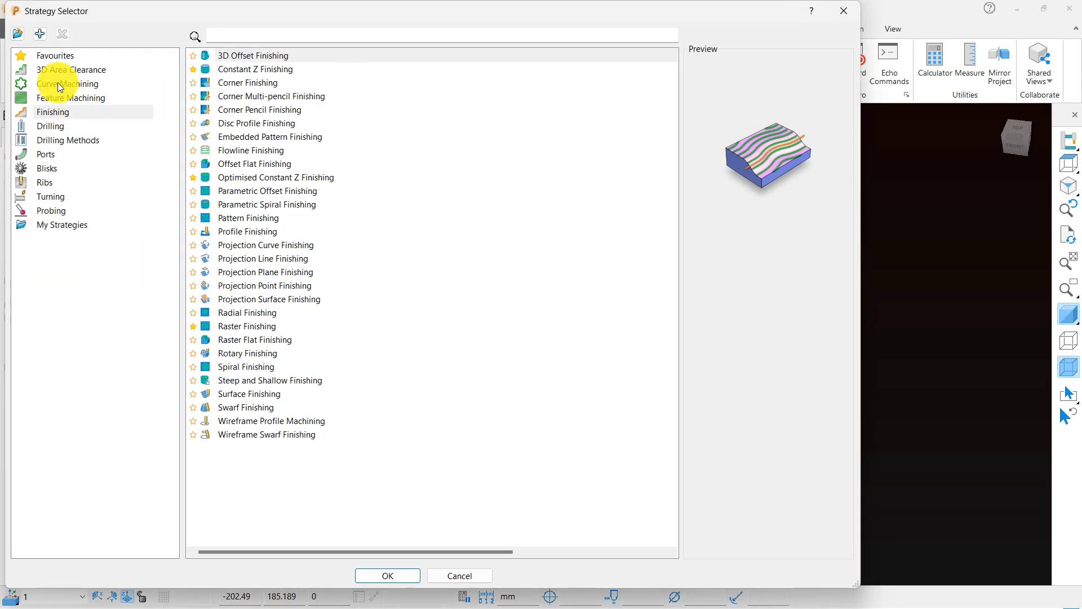
{"action": "left_click", "coordinate": [60, 84]}
{"action": "left_click", "coordinate": [261, 99]}
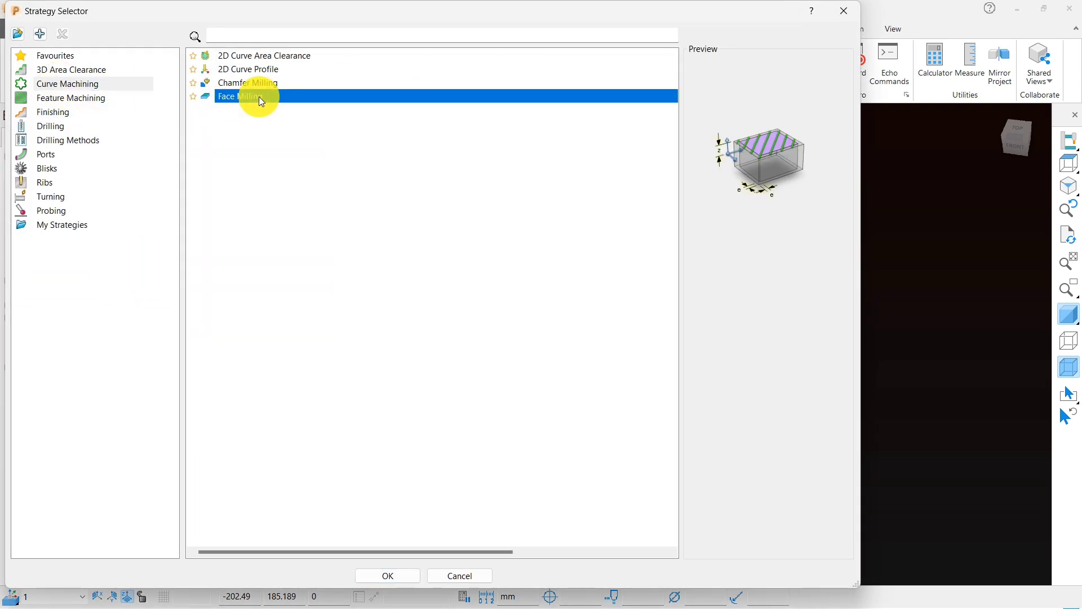
{"action": "left_click", "coordinate": [55, 112]}
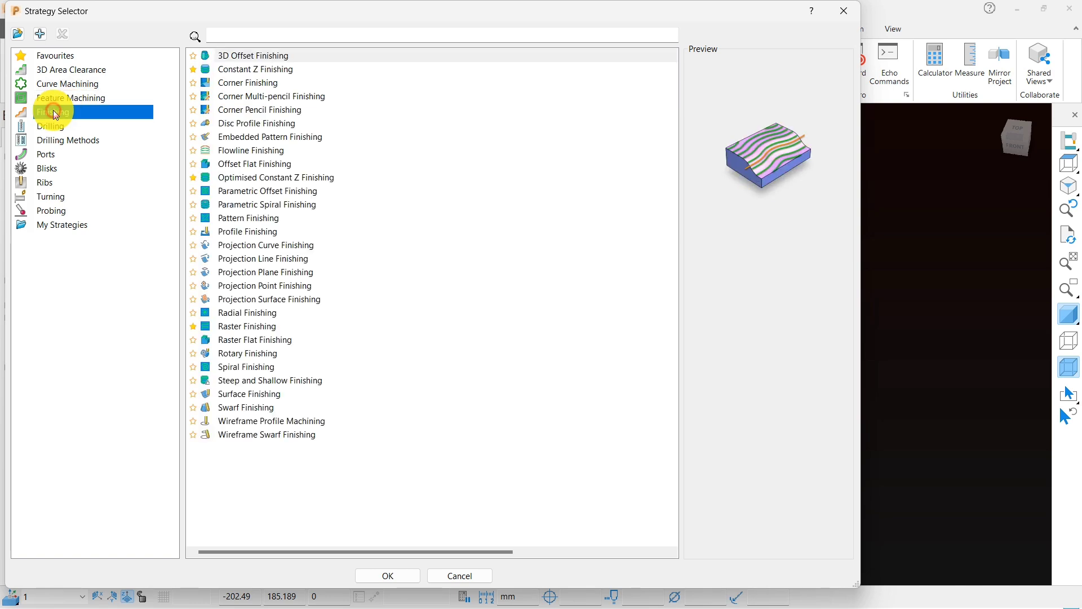
{"action": "left_click", "coordinate": [248, 163]}
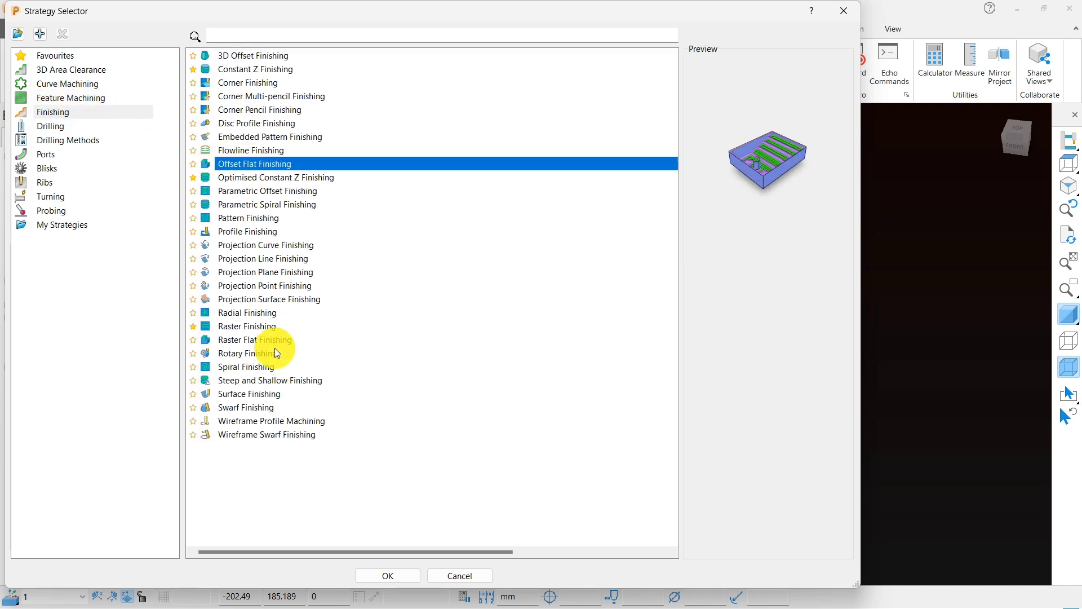
{"action": "left_click", "coordinate": [252, 342]}
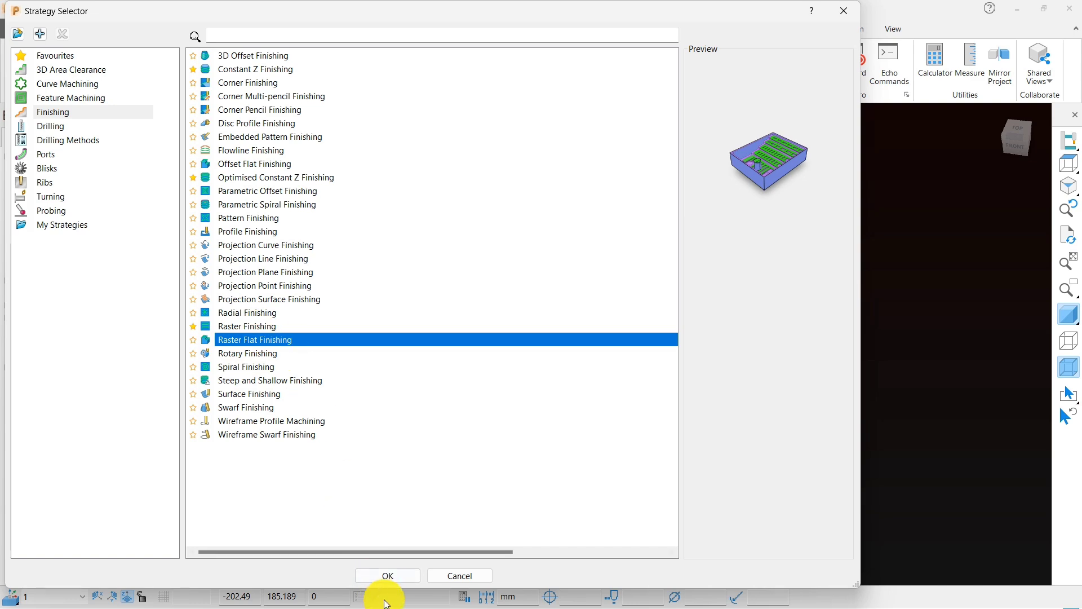
{"action": "left_click", "coordinate": [389, 576]}
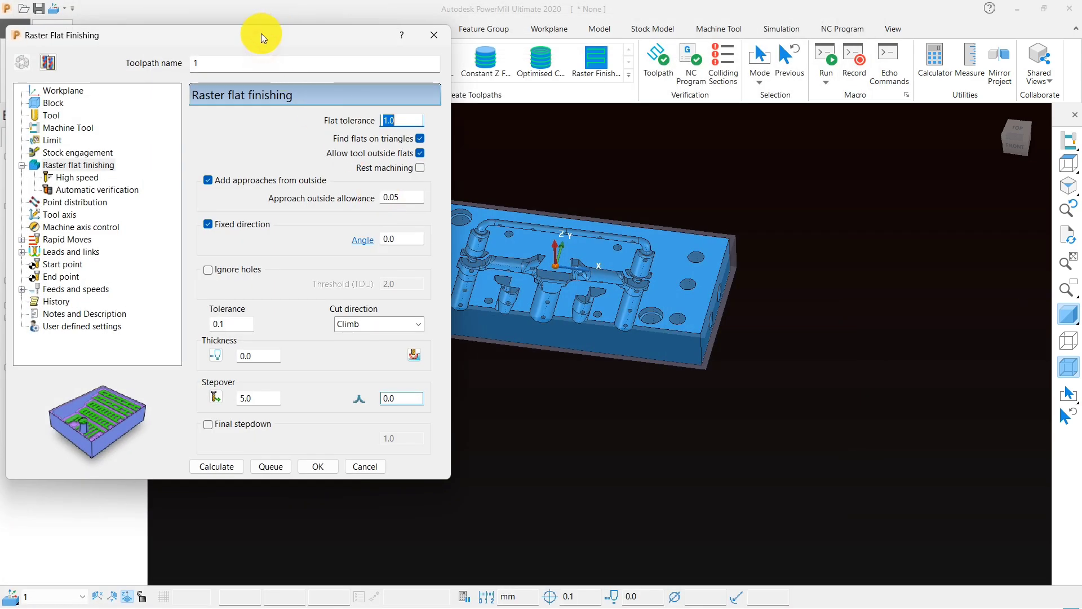
- Create a tip radiused tool for the raster flat finishing toolpath with a 50 mm diameter and 0.8 mm tip radius
{"action": "left_click_drag", "start_coordinate": [262, 33], "coordinate": [292, 9]}
{"action": "scroll", "coordinate": [801, 230], "scroll_direction": "down", "scroll_amount": 2}
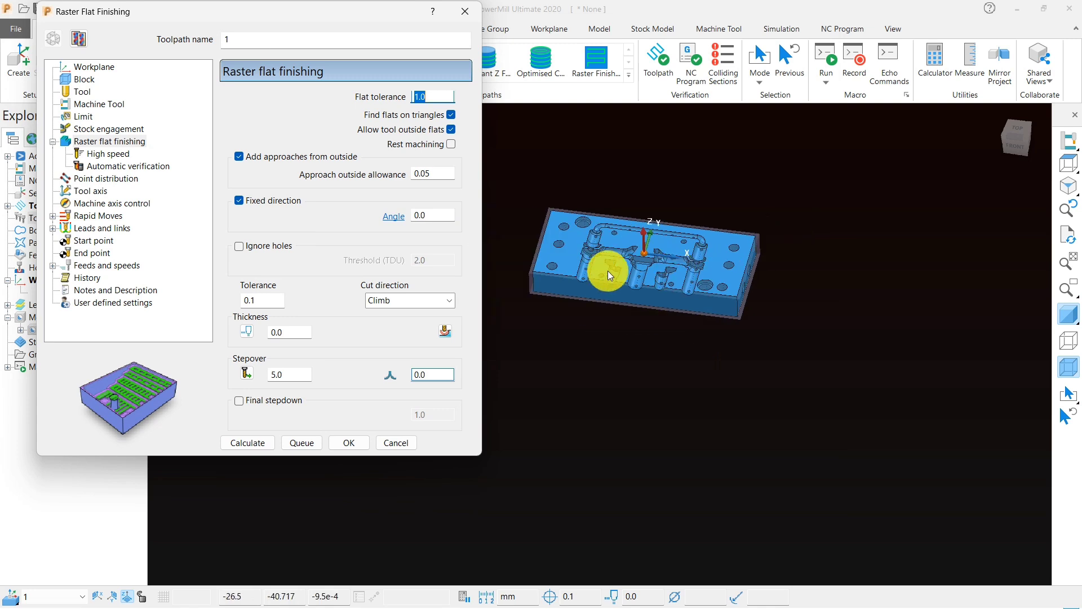
{"action": "scroll", "coordinate": [608, 270], "scroll_direction": "up", "scroll_amount": 2}
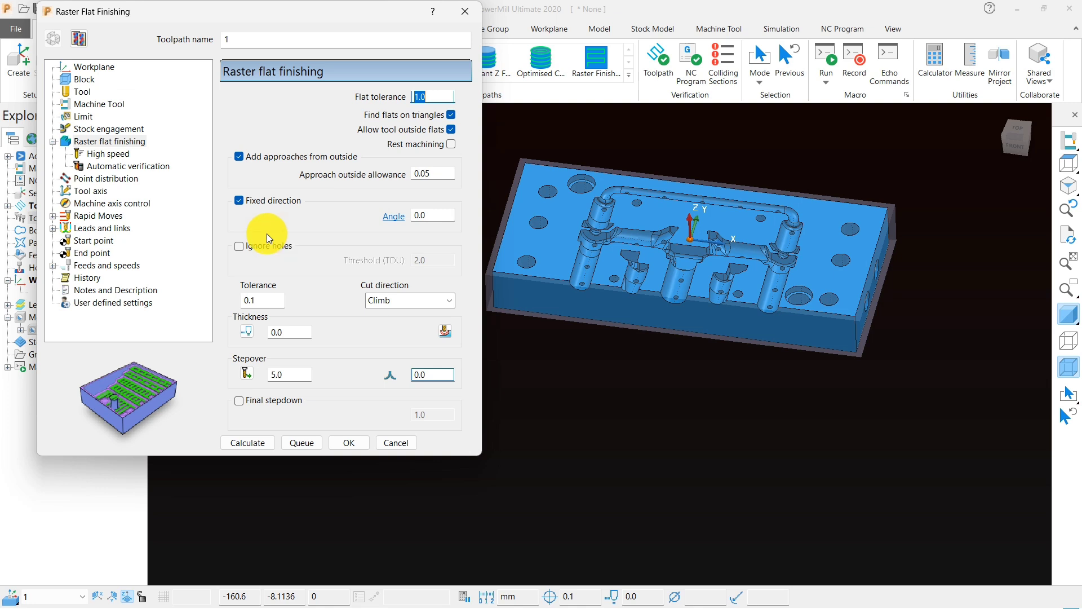
{"action": "left_click", "coordinate": [81, 92]}
{"action": "left_click", "coordinate": [286, 103]}
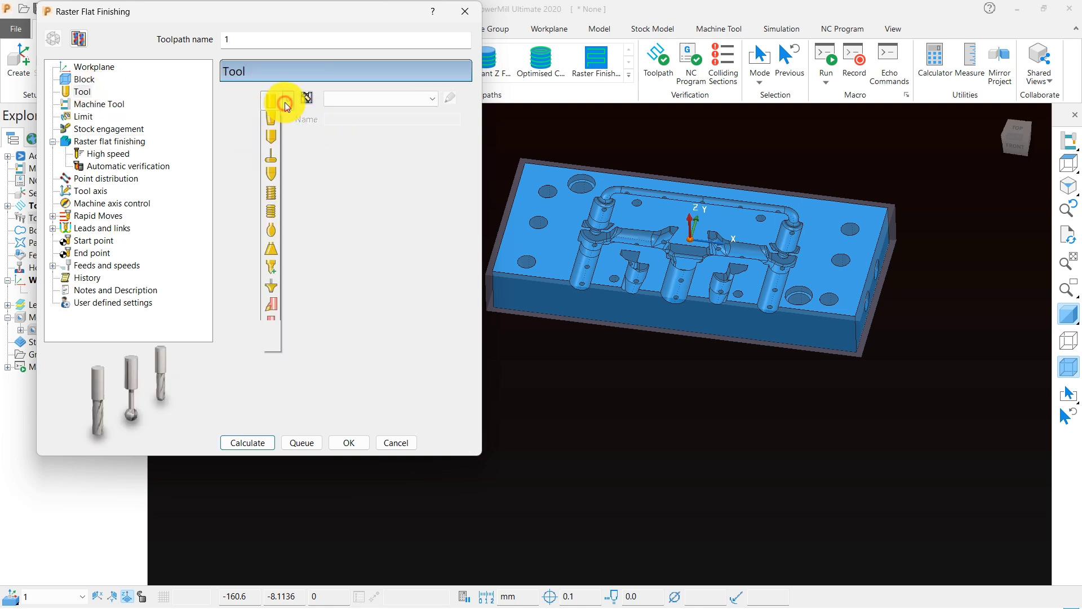
{"action": "left_click", "coordinate": [273, 160]}
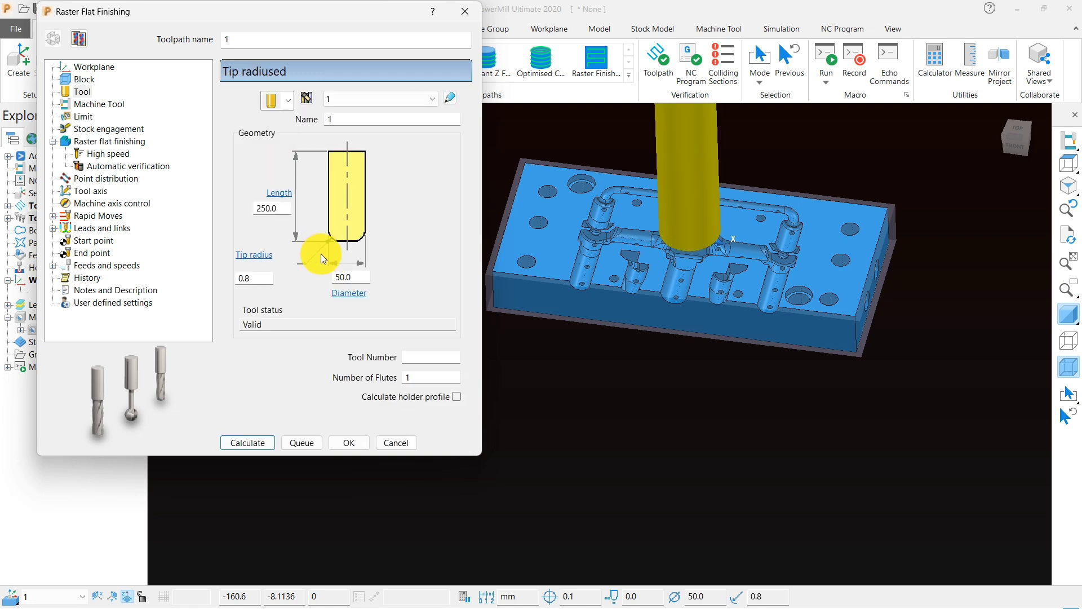
{"action": "left_click", "coordinate": [353, 276]}
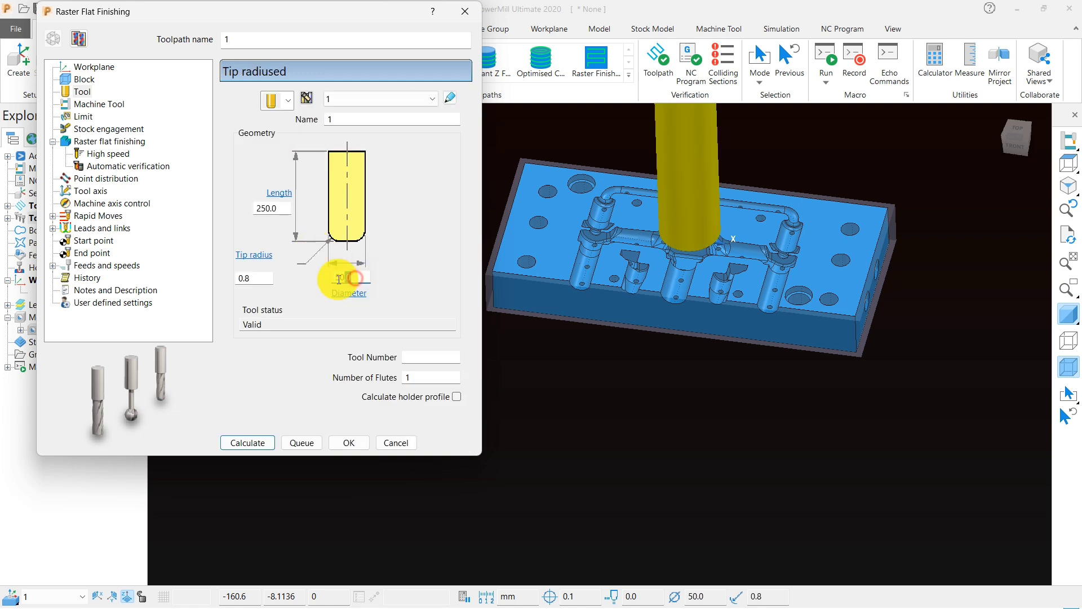
{"action": "left_click", "coordinate": [261, 276]}
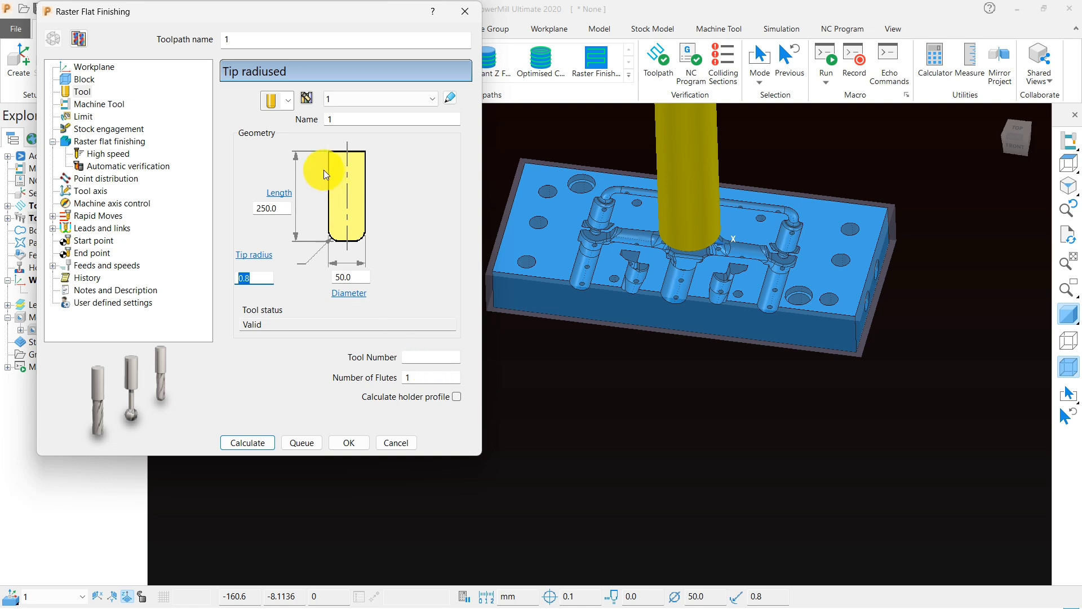
- Name the tip radiused tool 50-bull and set its tool number to 1
{"action": "left_click", "coordinate": [332, 120]}
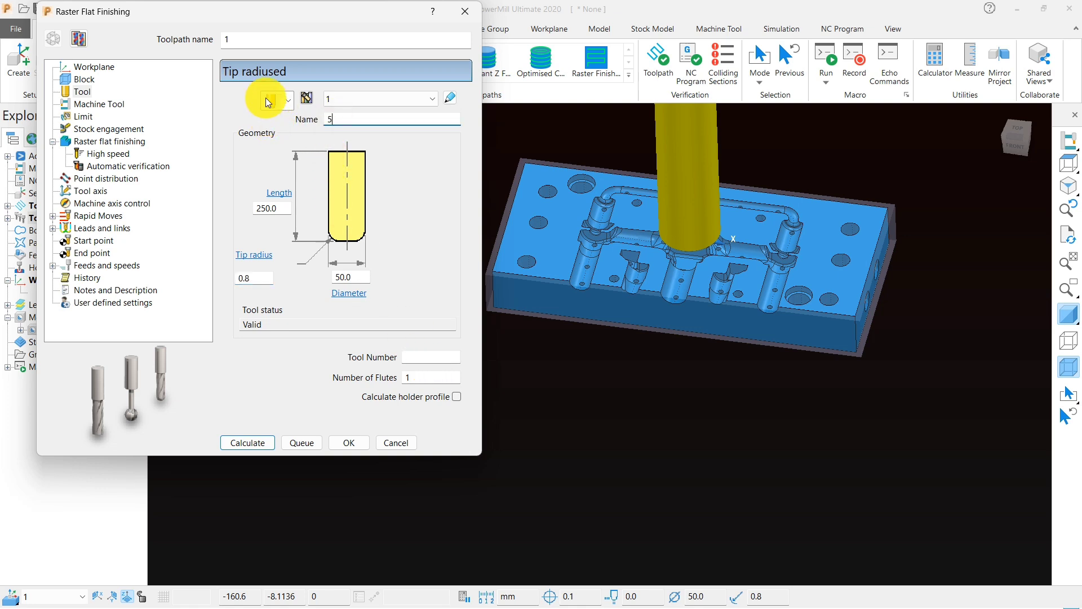
{"action": "type", "text": "50-bull"}
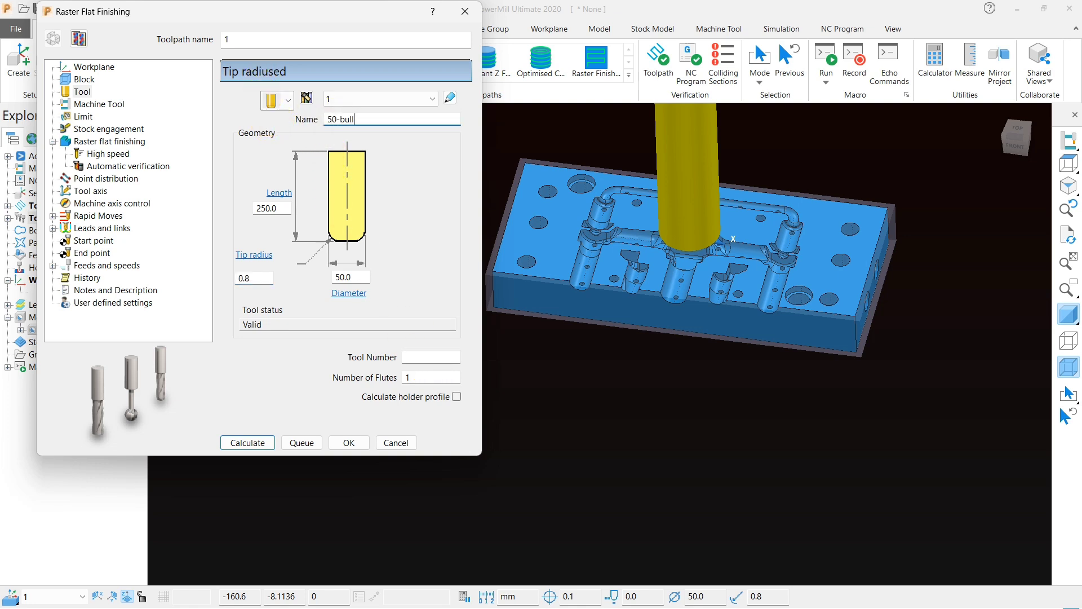
{"action": "left_click", "coordinate": [416, 358]}
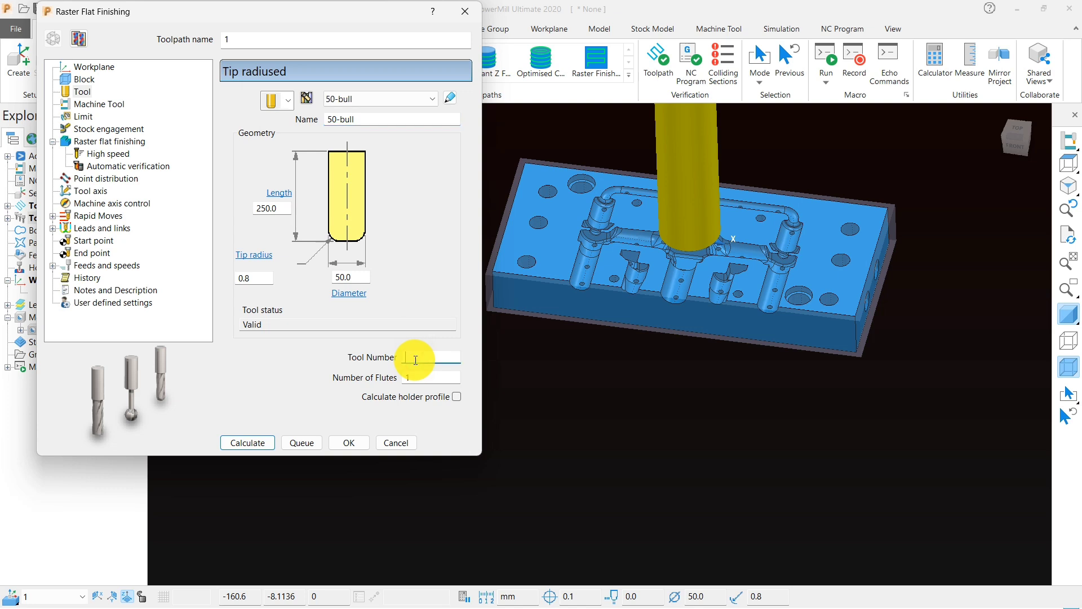
{"action": "type", "text": "1"}
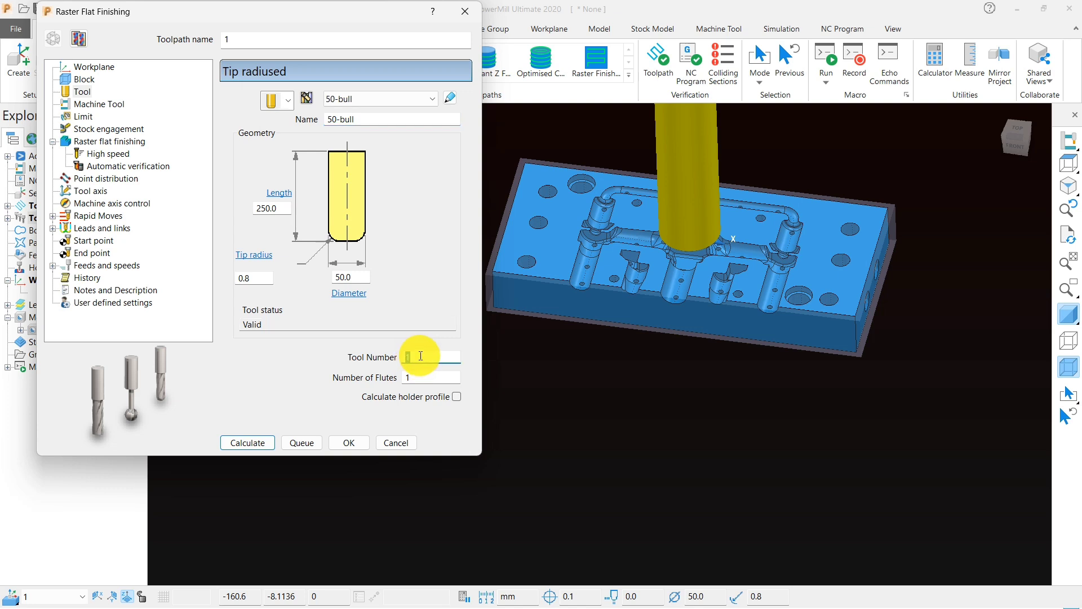
- Set the 50-bull tool's number of flutes to 4 and check the toolpath's workplane and block settings
{"action": "left_click", "coordinate": [431, 376]}
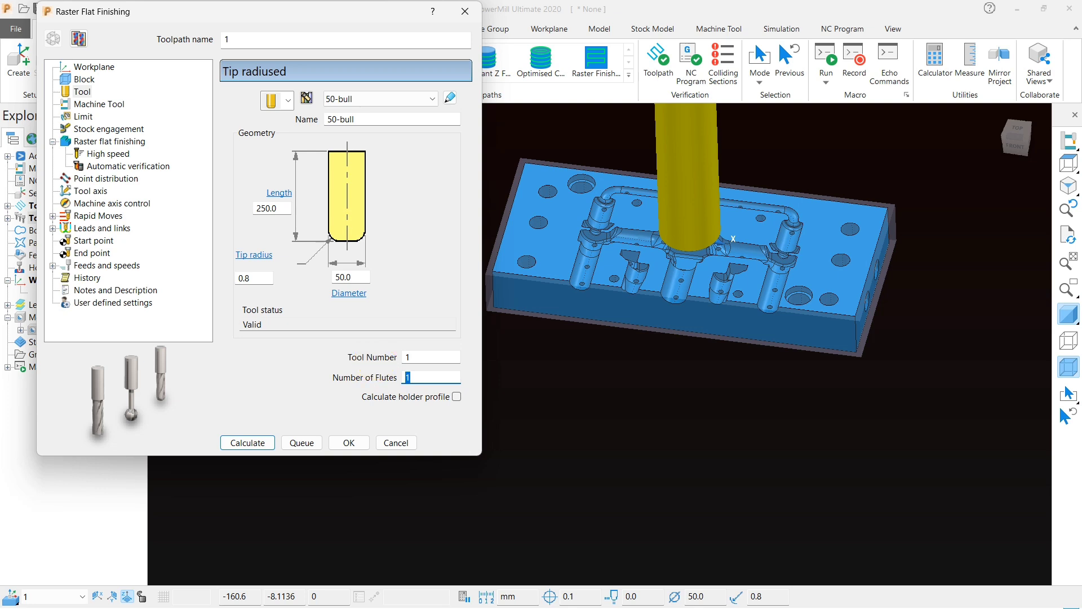
{"action": "type", "text": "4"}
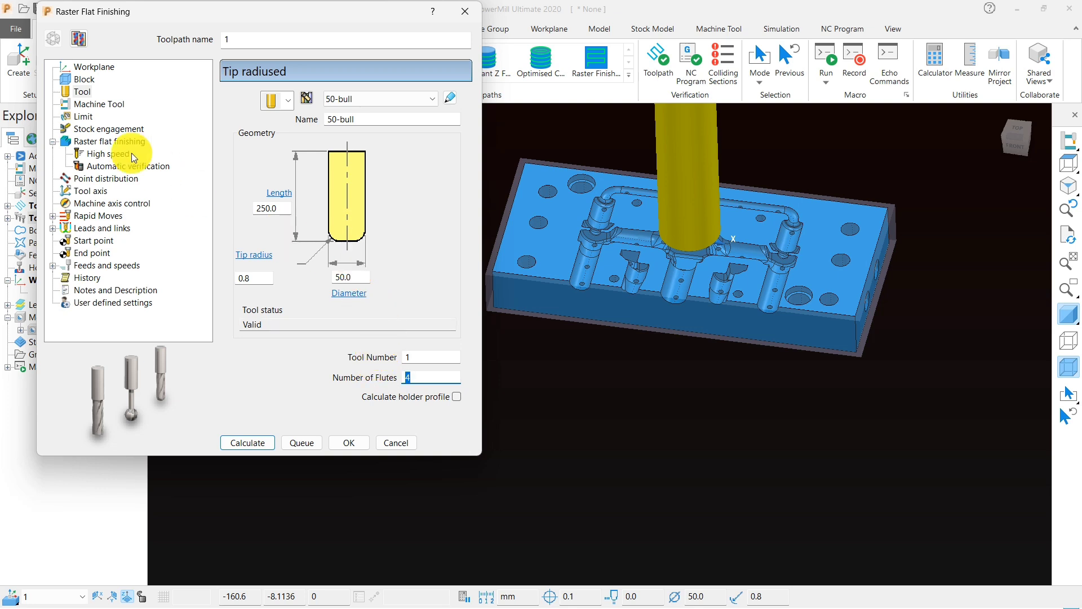
{"action": "left_click", "coordinate": [87, 68]}
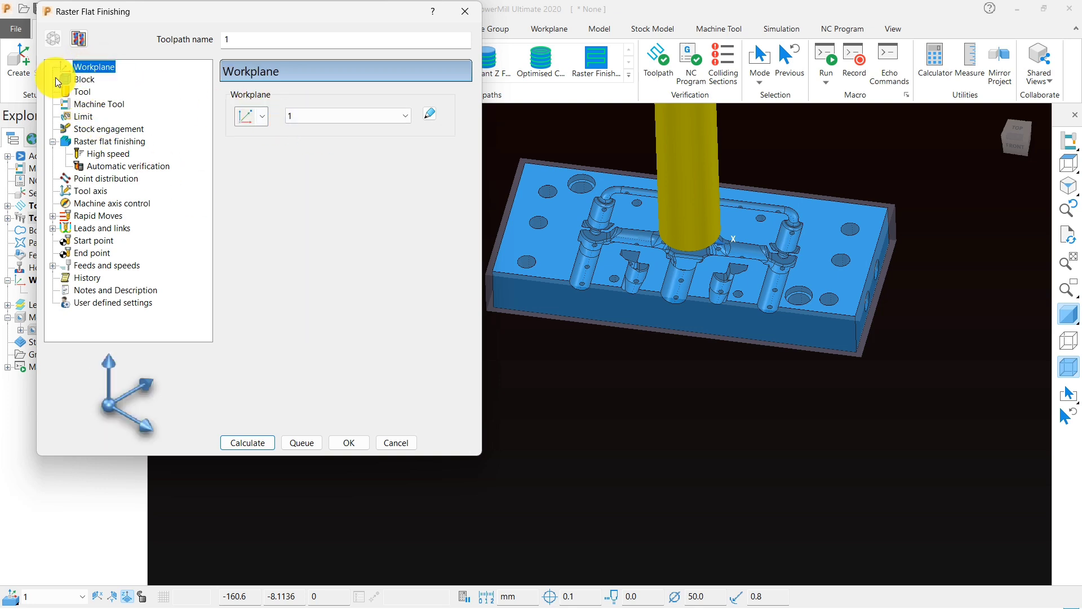
{"action": "left_click", "coordinate": [84, 79]}
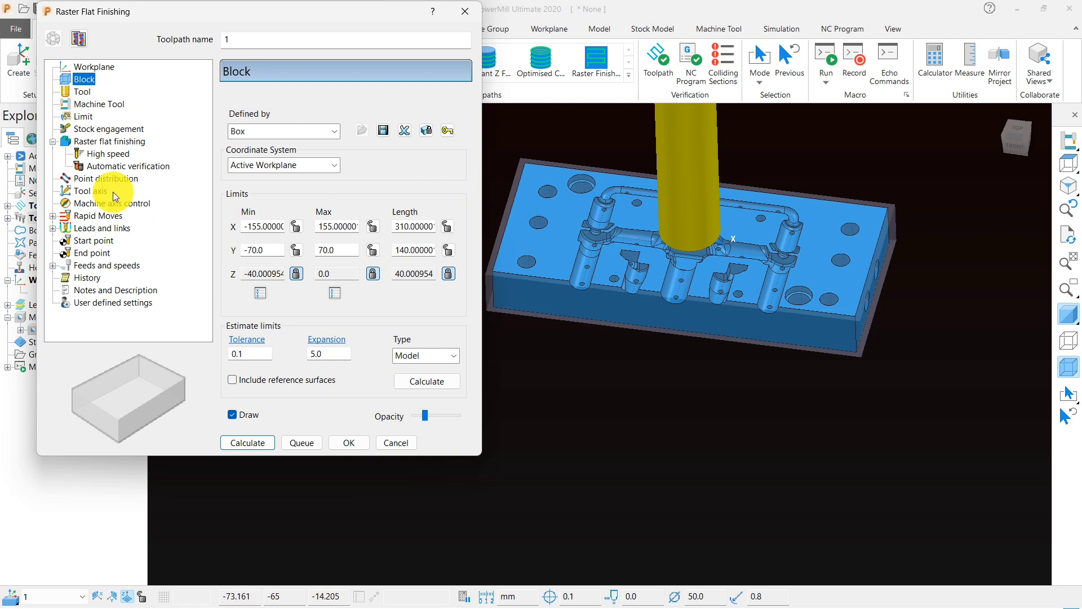
- Set the raster flat finishing tolerance to 0.01 and the cut direction to Any
{"action": "left_click", "coordinate": [108, 142]}
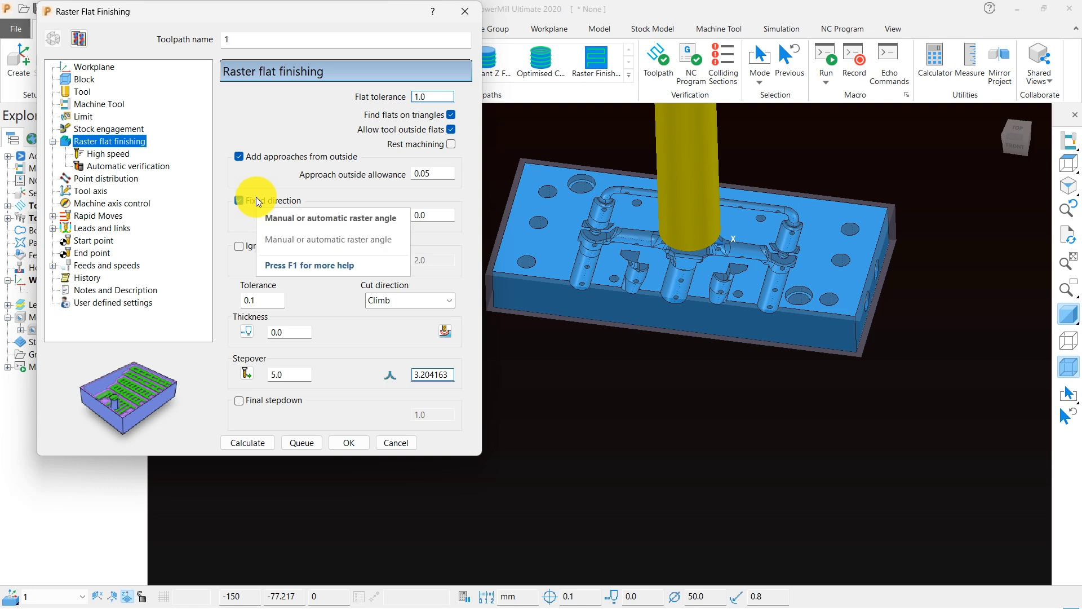
{"action": "double_click", "coordinate": [276, 297]}
{"action": "type", "text": ".0"}
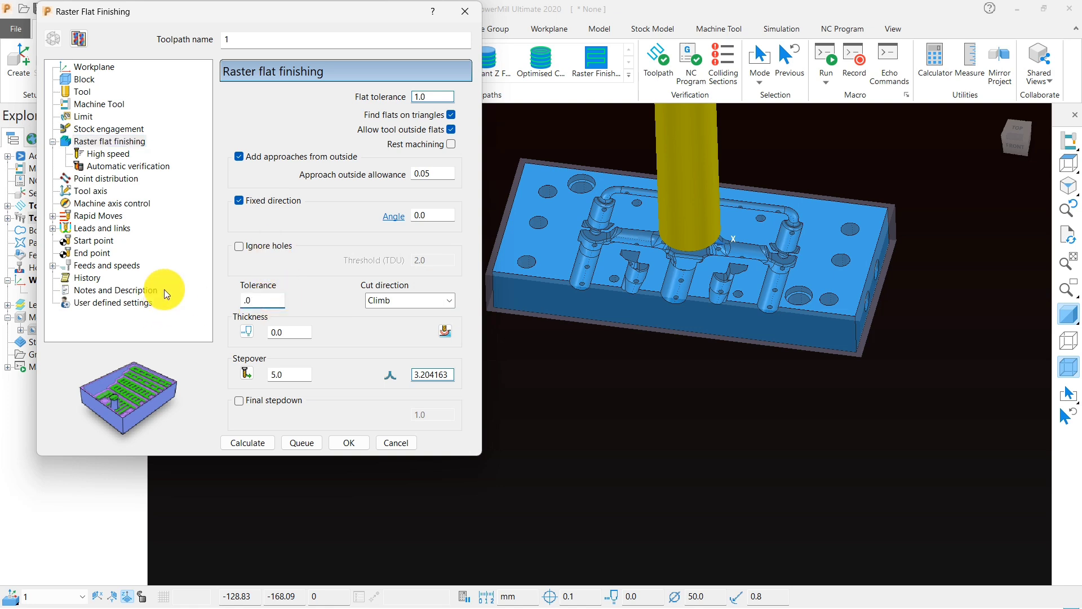
{"action": "left_click", "coordinate": [414, 302]}
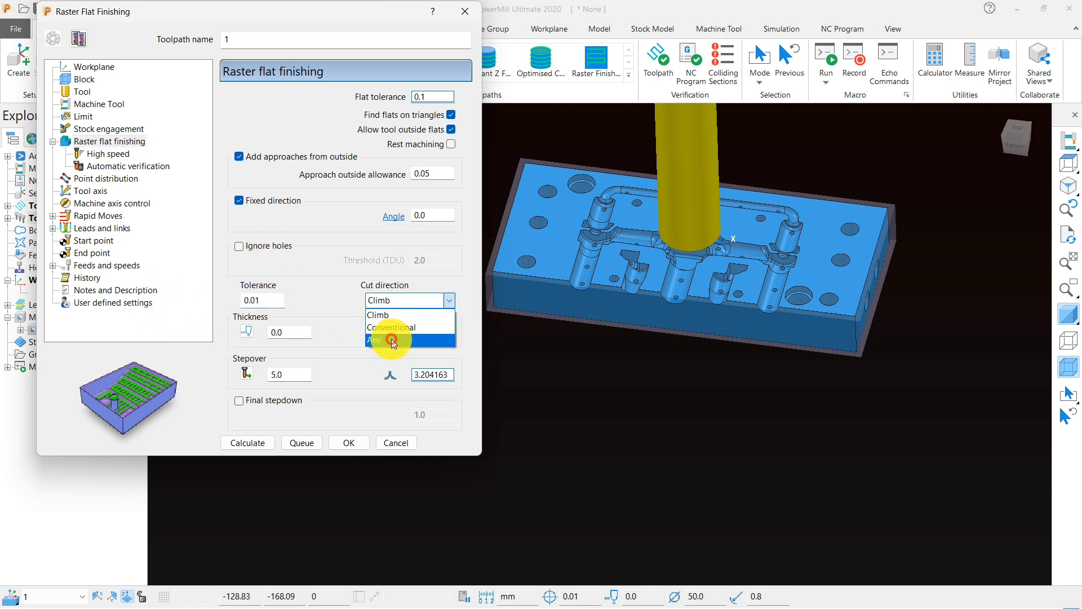
{"action": "left_click", "coordinate": [386, 336]}
- Set the raster flat finishing stepover to 30 mm and enable a final stepdown of 0.05 mm
{"action": "double_click", "coordinate": [285, 374]}
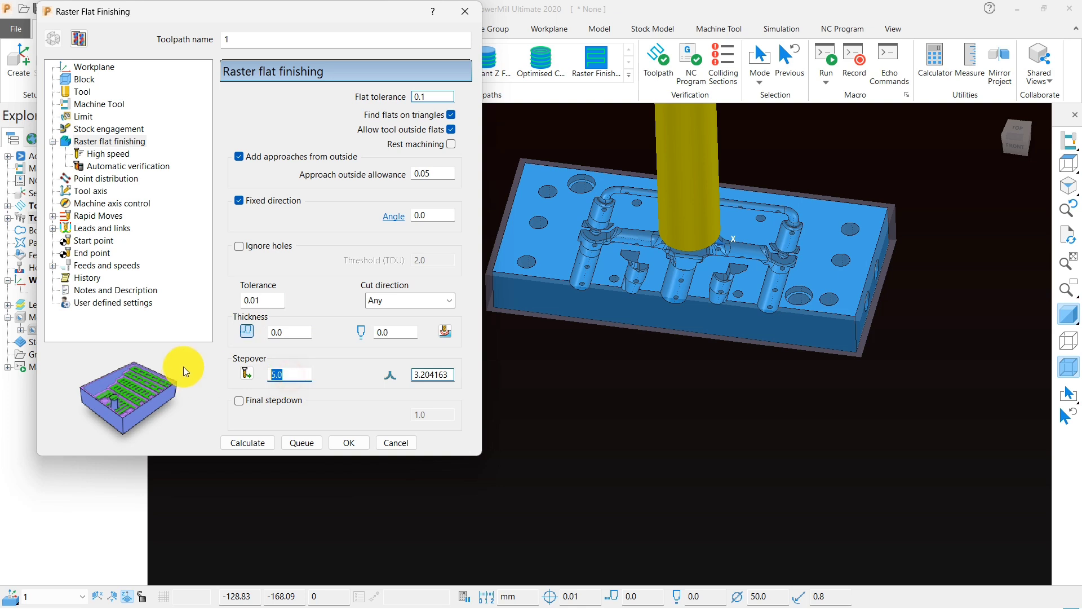
{"action": "type", "text": "30"}
{"action": "left_click", "coordinate": [239, 401]}
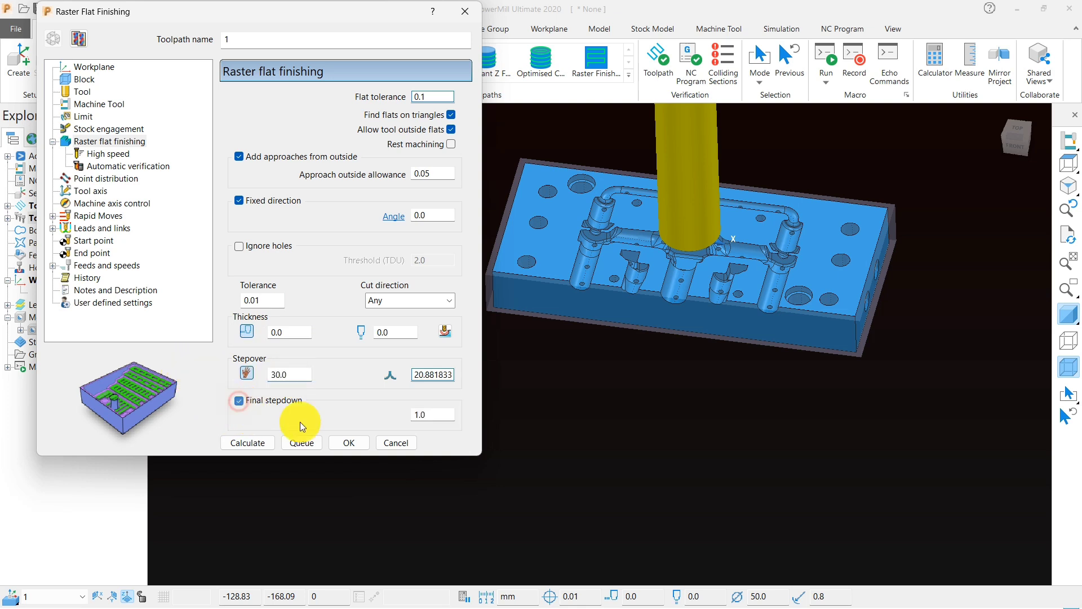
{"action": "double_click", "coordinate": [431, 415]}
{"action": "key", "text": "BackSpace"}
{"action": "type", "text": ".0"}
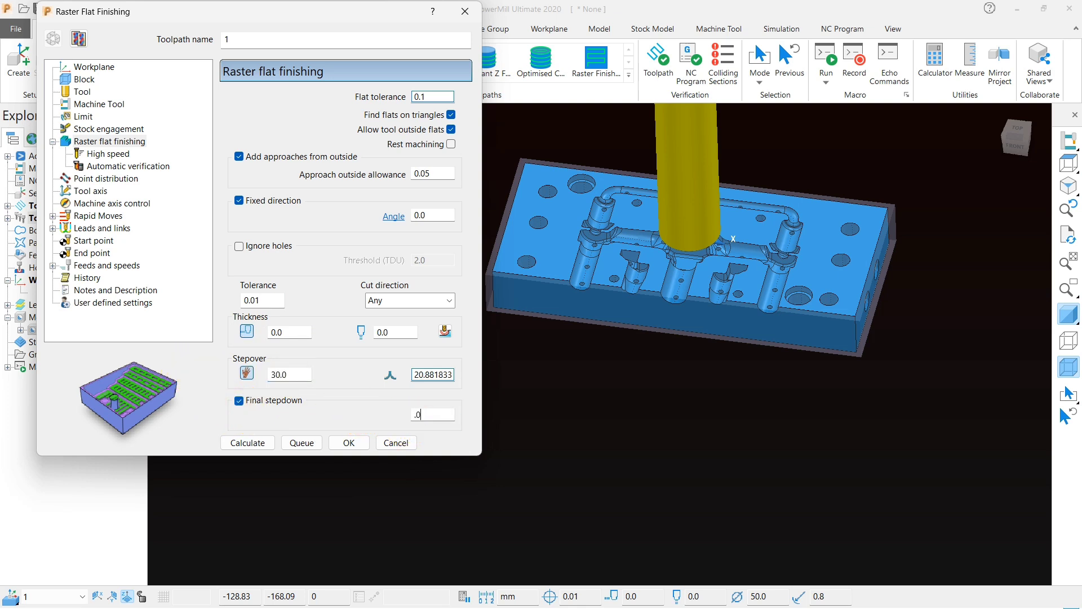
{"action": "type", "text": "5"}
- Set the rapid moves' safe area to workplane 1 and check the toolpath's moves and clearances
{"action": "left_click", "coordinate": [105, 156]}
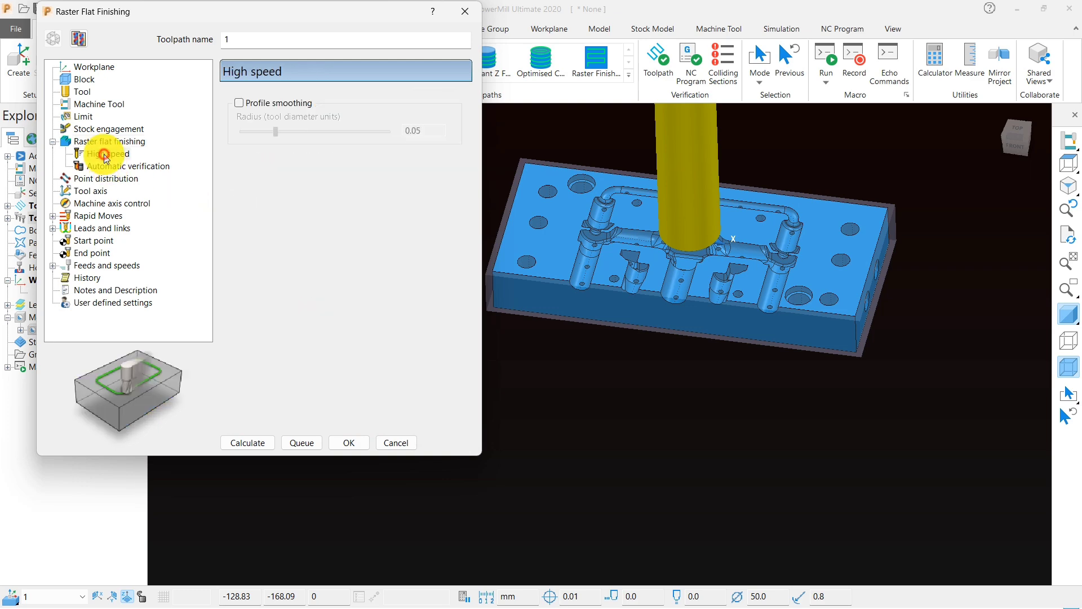
{"action": "left_click", "coordinate": [93, 216]}
{"action": "left_click", "coordinate": [350, 126]}
{"action": "left_click", "coordinate": [333, 165]}
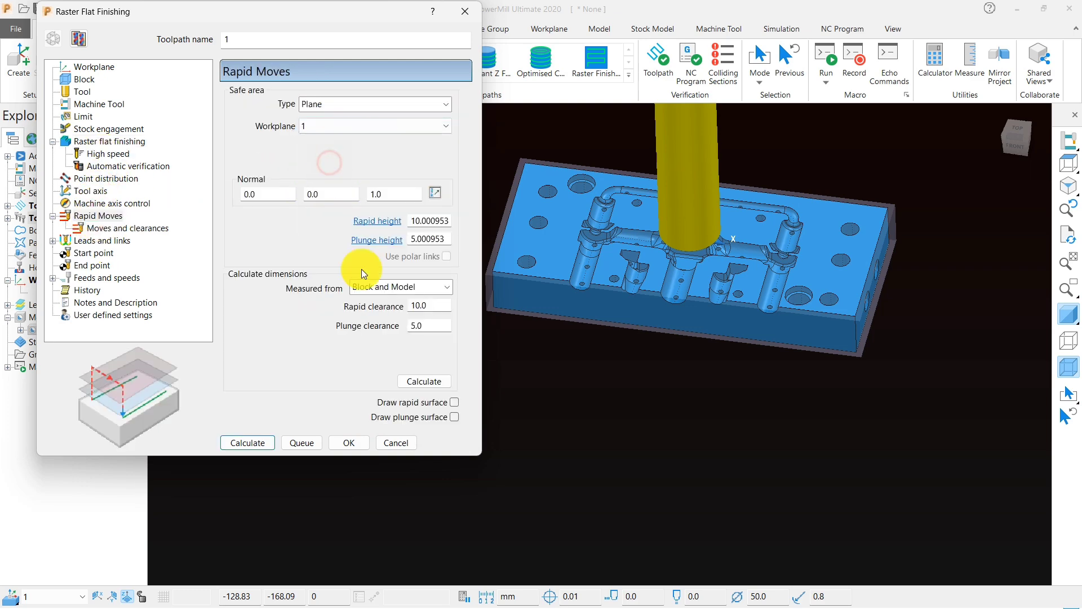
{"action": "middle_click_drag", "start_coordinate": [609, 356], "coordinate": [705, 216]}
{"action": "left_click", "coordinate": [129, 227]}
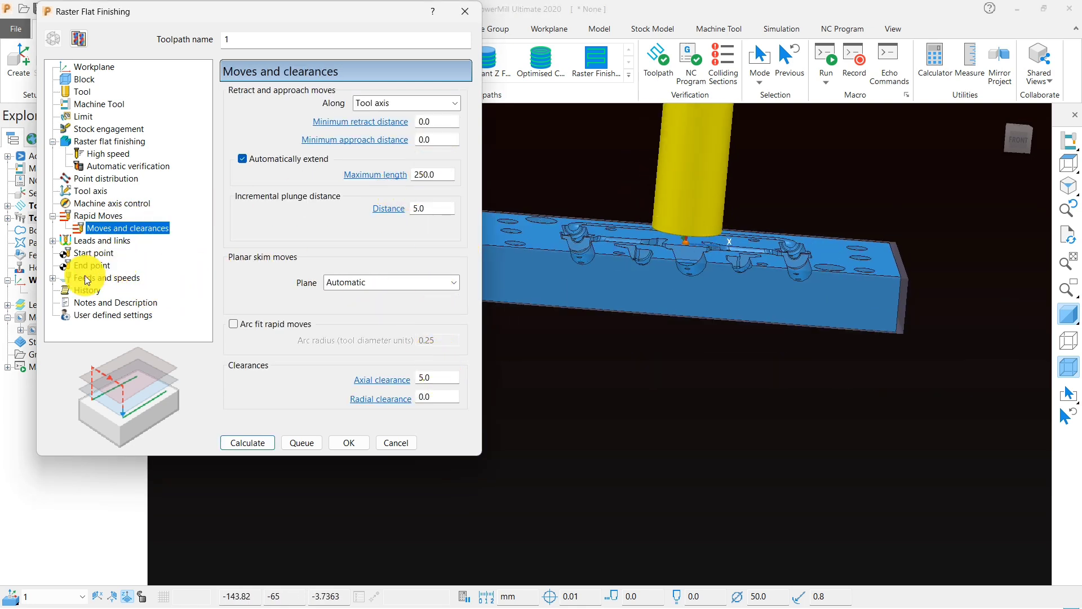
- Check the lead-in and lead-out settings, and set the links to On surface as first choice, Skim as second choice and Skim as default
{"action": "left_click", "coordinate": [102, 241]}
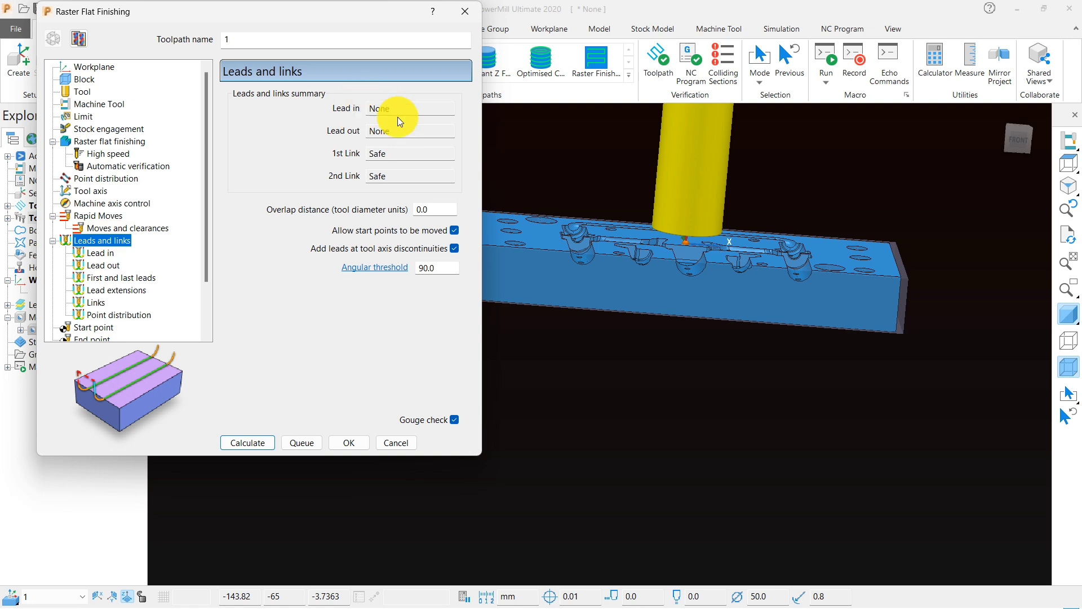
{"action": "left_click", "coordinate": [98, 252]}
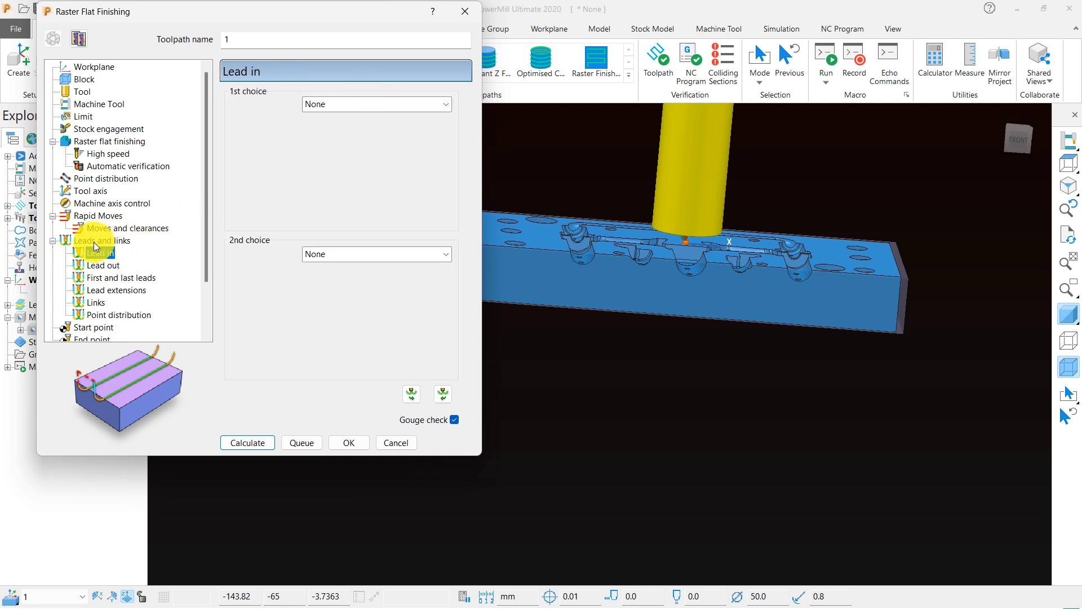
{"action": "left_click", "coordinate": [102, 267]}
{"action": "left_click", "coordinate": [95, 302]}
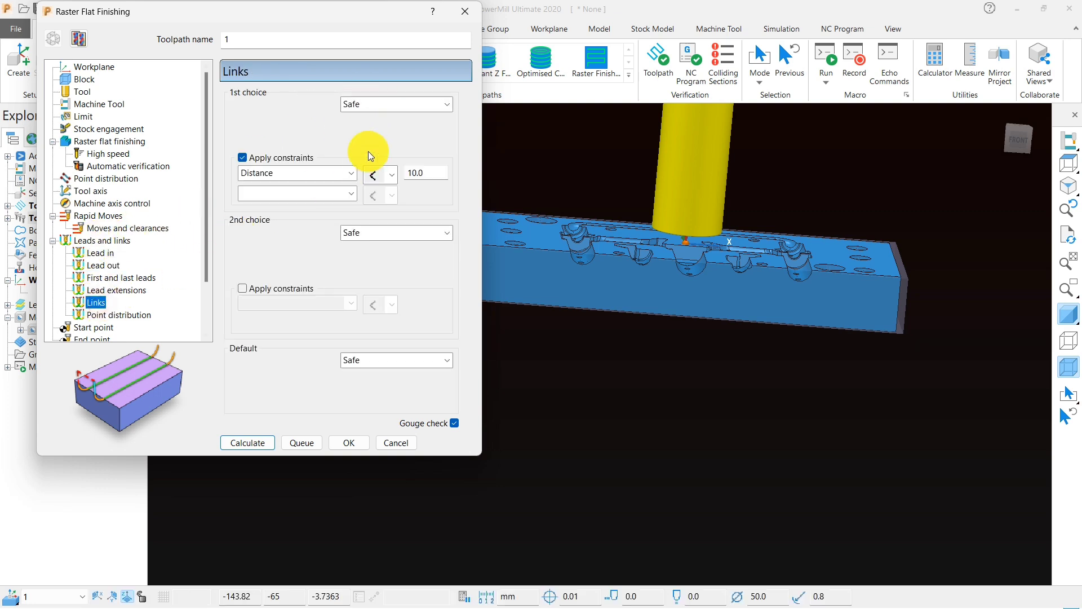
{"action": "left_click", "coordinate": [400, 106]}
{"action": "left_click", "coordinate": [373, 157]}
{"action": "left_click", "coordinate": [373, 232]}
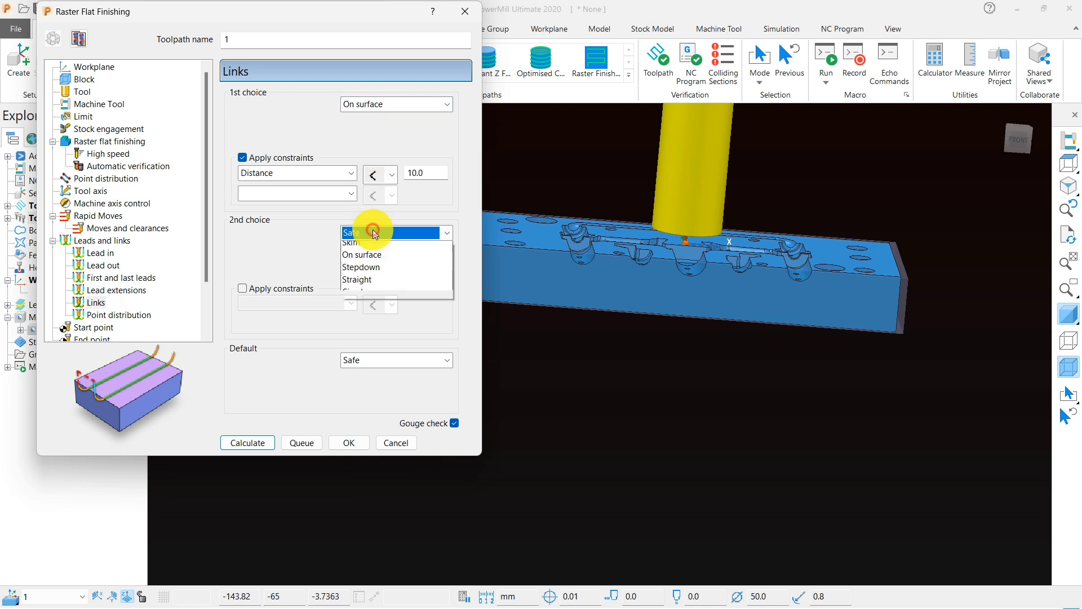
{"action": "left_click", "coordinate": [361, 273]}
{"action": "left_click", "coordinate": [350, 361]}
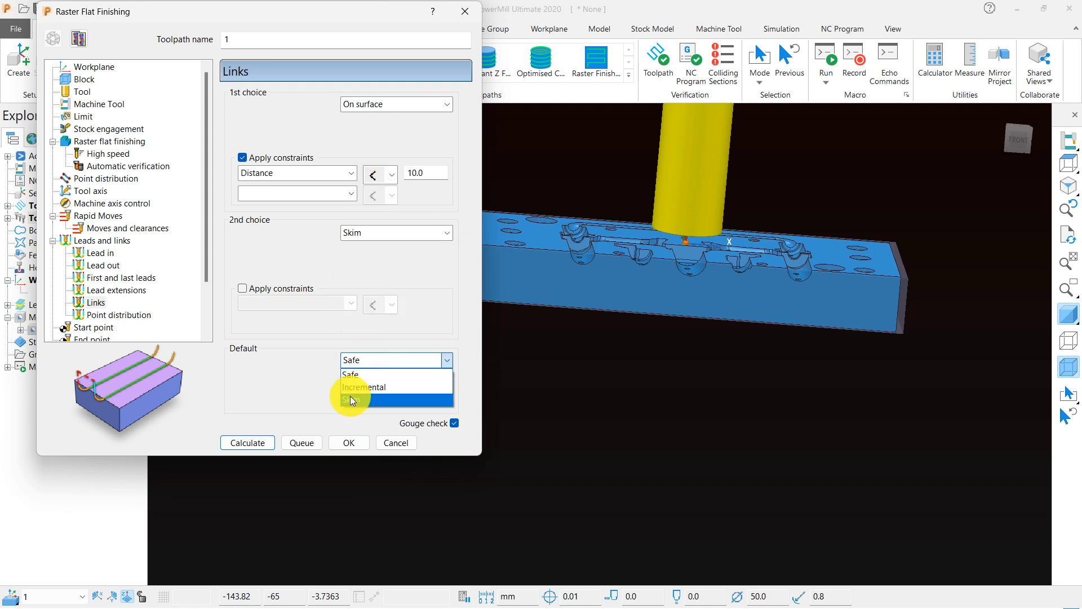
{"action": "left_click", "coordinate": [349, 398]}
- Set the toolpath's start point to First point safe
{"action": "scroll", "coordinate": [113, 321], "scroll_direction": "down", "scroll_amount": 2}
{"action": "left_click", "coordinate": [95, 265]}
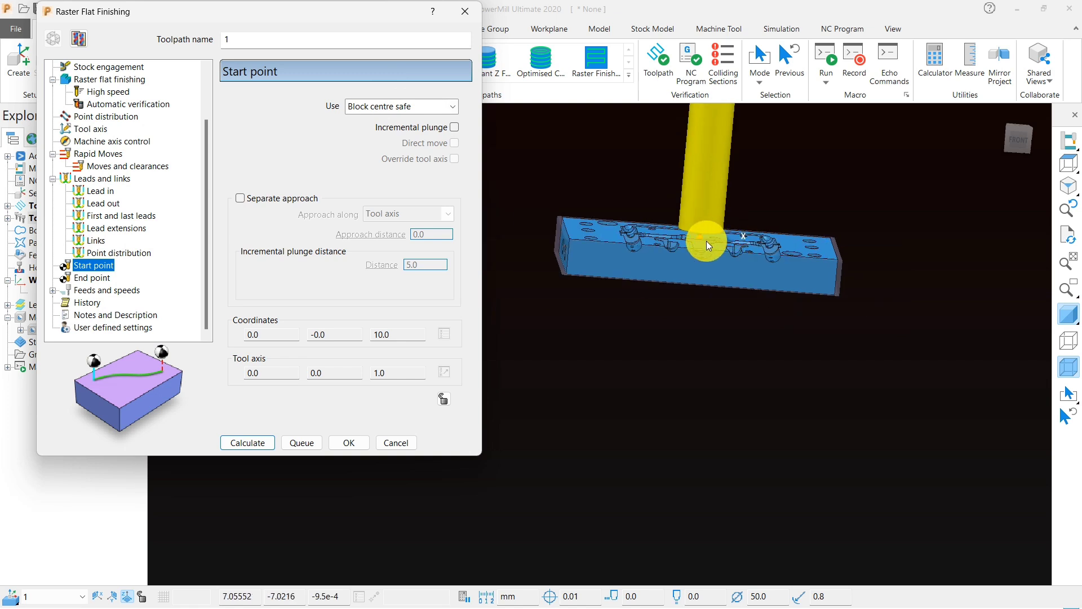
{"action": "scroll", "coordinate": [704, 242], "scroll_direction": "down", "scroll_amount": 2}
{"action": "left_click", "coordinate": [431, 106]}
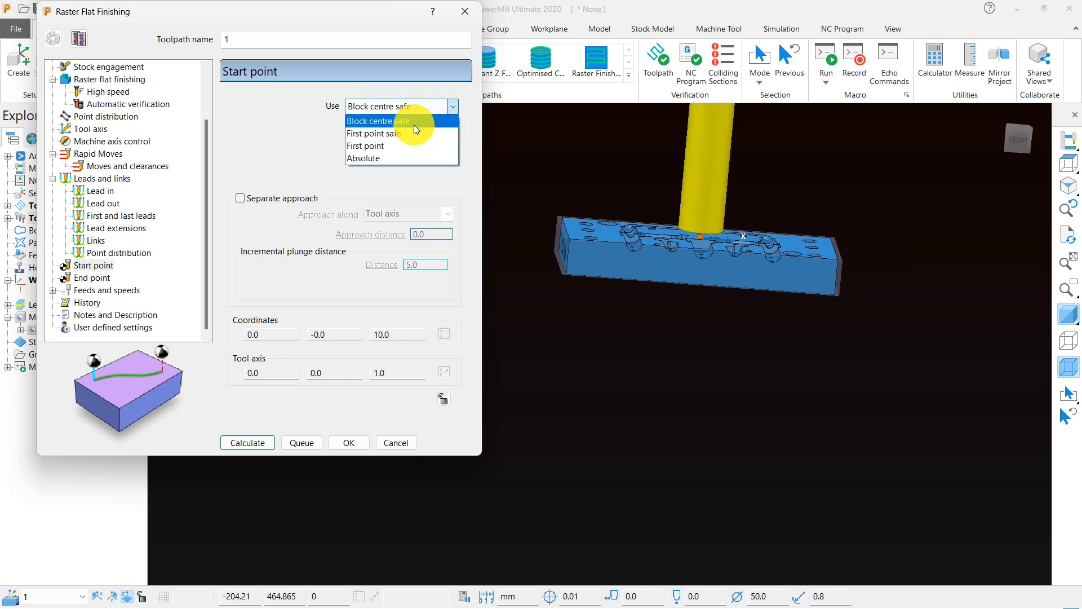
{"action": "left_click", "coordinate": [404, 136]}
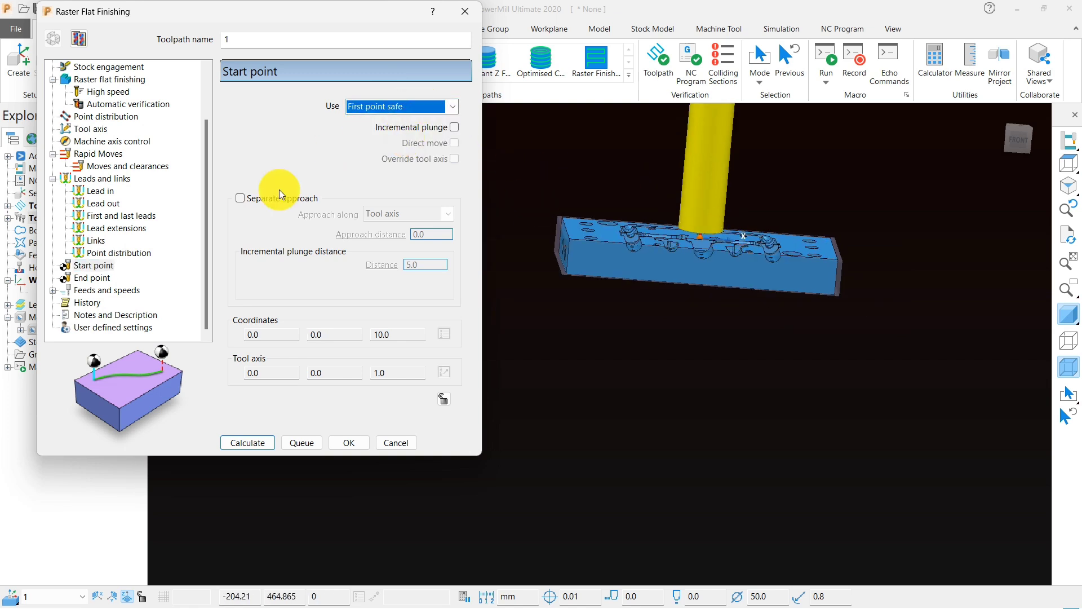
- Set the spindle speed to 1000 rpm, the cutting feed rate to 2000 mm/min and the plunging feed rate to 200 mm/min
{"action": "left_click", "coordinate": [106, 291]}
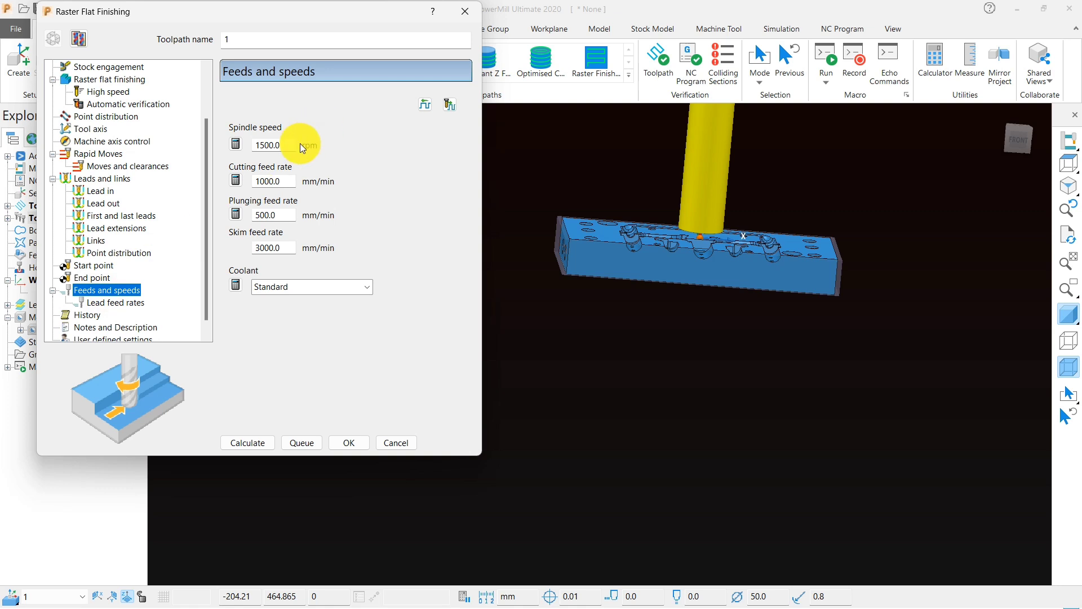
{"action": "left_click_drag", "start_coordinate": [285, 145], "coordinate": [228, 146]}
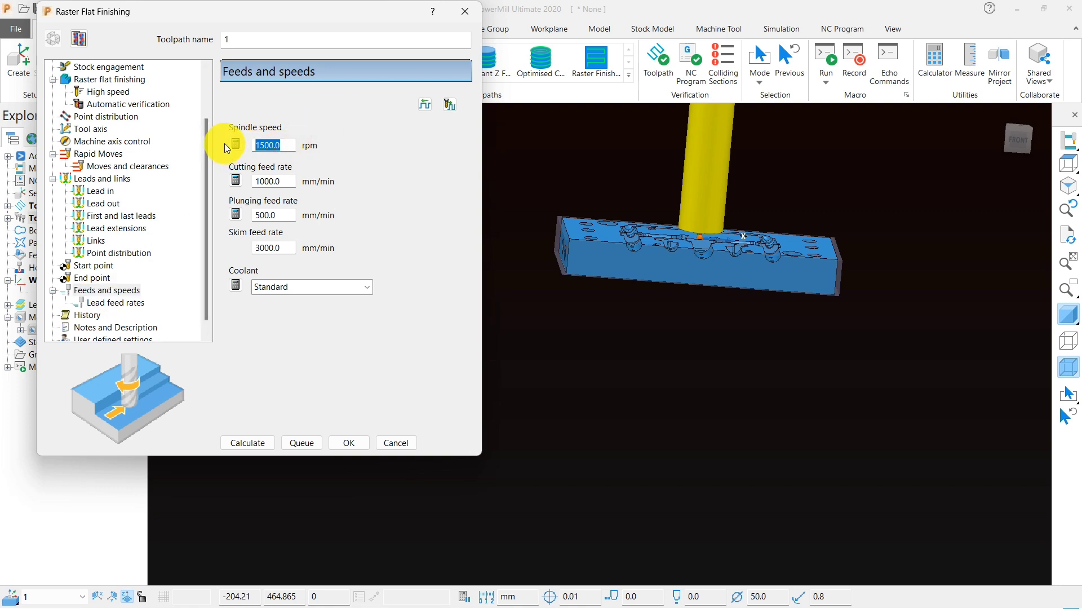
{"action": "type", "text": "1000"}
{"action": "key", "text": "Return"}
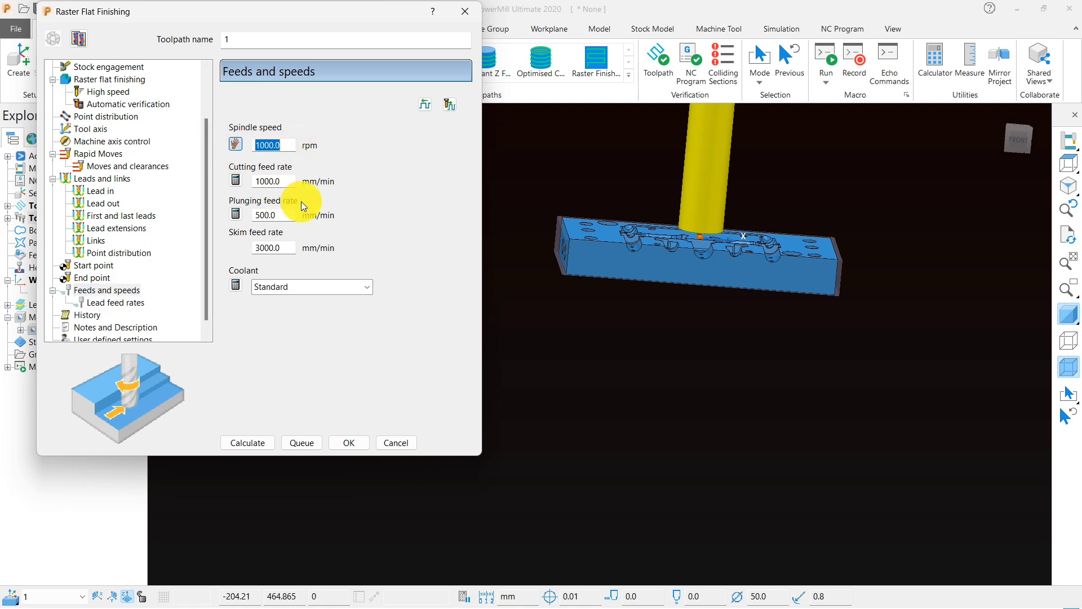
{"action": "key", "text": "Tab"}
{"action": "key", "text": "Tab"}
{"action": "type", "text": "2000"}
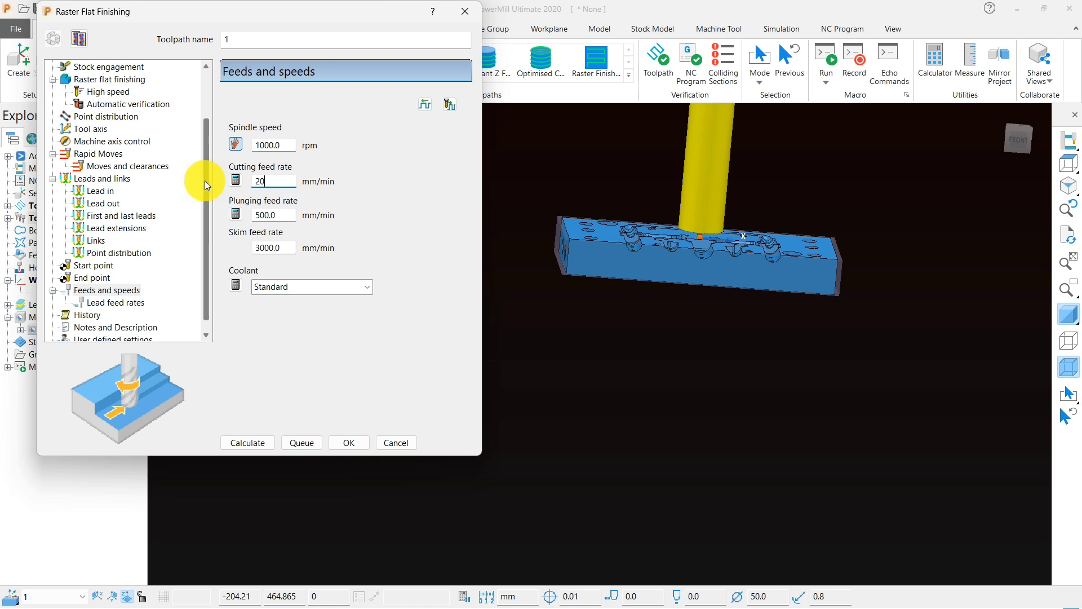
{"action": "key", "text": "Tab"}
{"action": "key", "text": "Tab"}
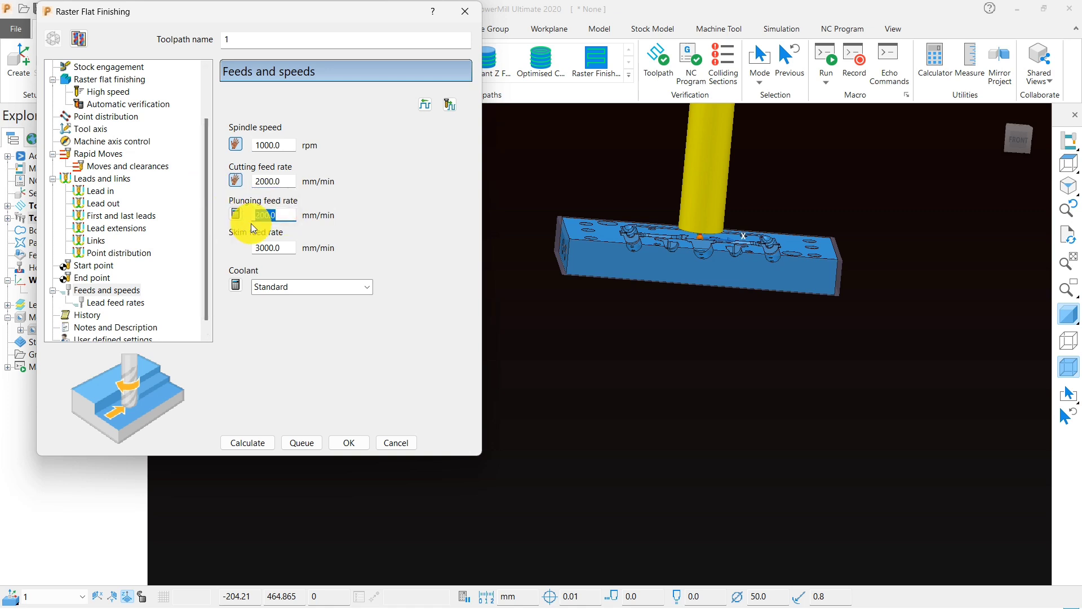
- Calculate the raster flat finishing toolpath, close its settings, and inspect the passes over the cavity block from above and at an angle
{"action": "left_click", "coordinate": [255, 441]}
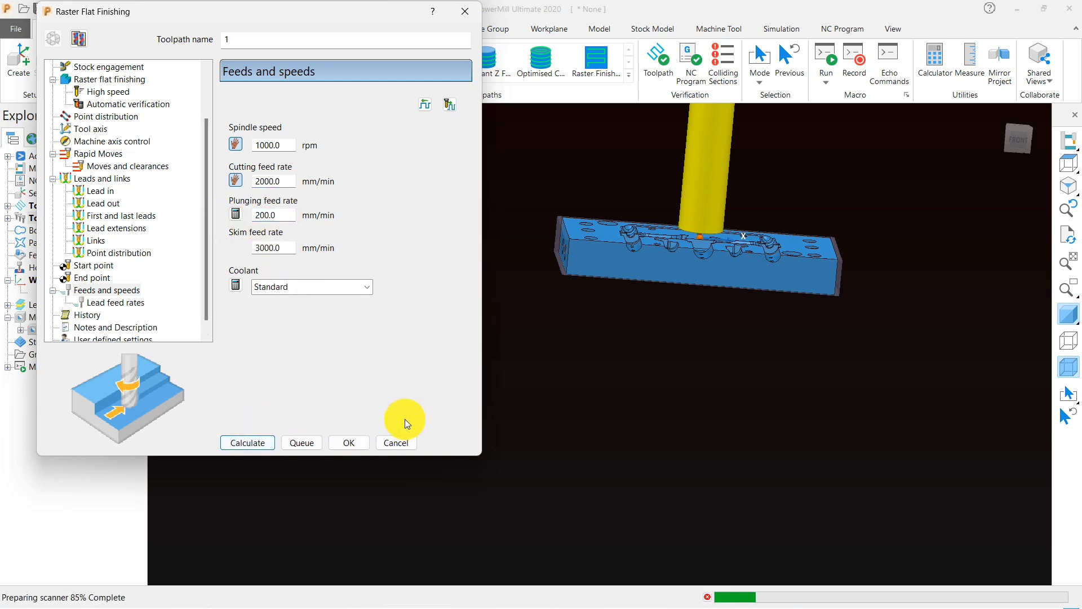
{"action": "left_click", "coordinate": [400, 444]}
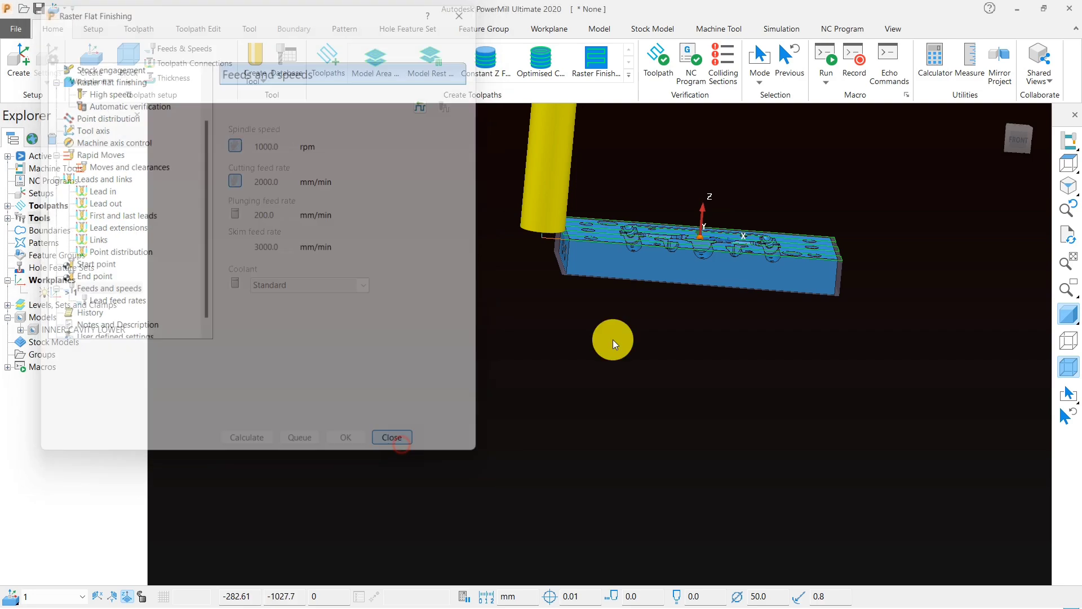
{"action": "left_click", "coordinate": [1068, 163]}
{"action": "scroll", "coordinate": [569, 183], "scroll_direction": "down", "scroll_amount": 2}
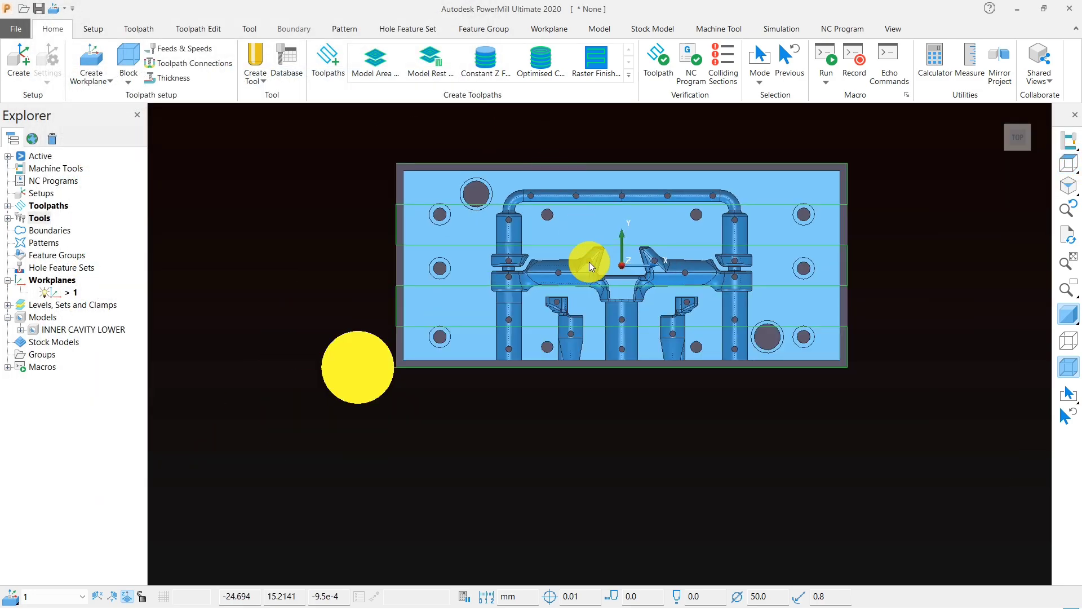
{"action": "middle_click_drag", "start_coordinate": [590, 262], "coordinate": [519, 273]}
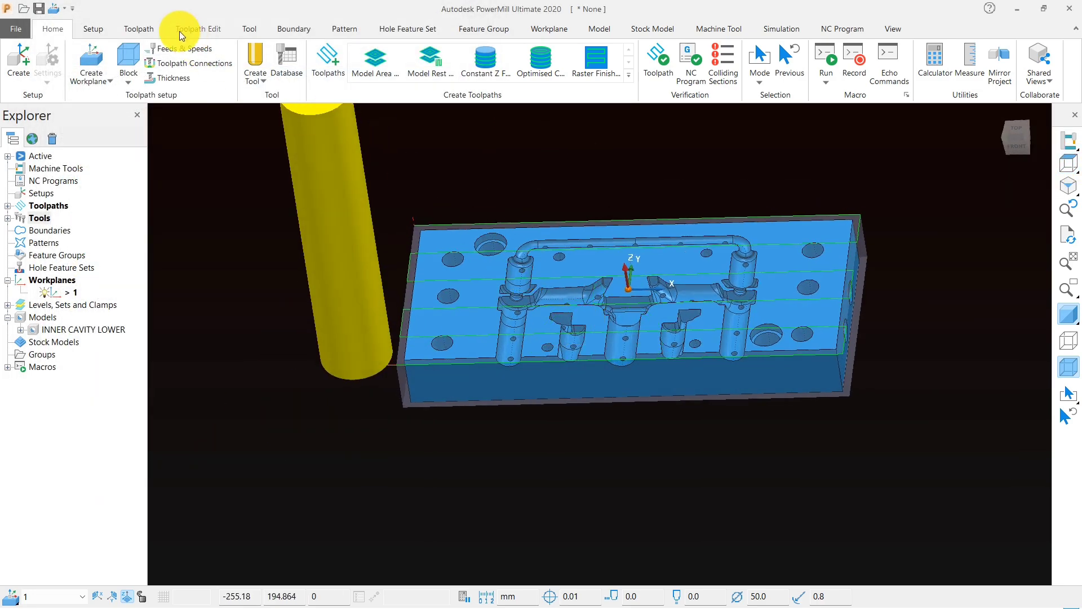
- Review the toolpath's feeds and speeds and its safe area, clearances and start and end point settings, and accept the connections
{"action": "left_click", "coordinate": [175, 48]}
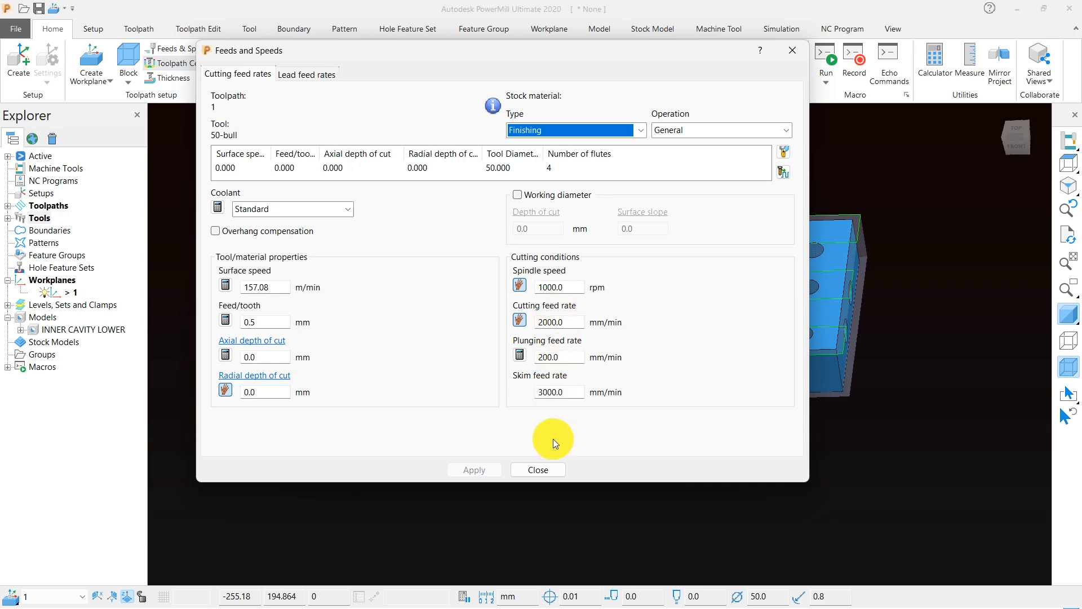
{"action": "left_click", "coordinate": [538, 468]}
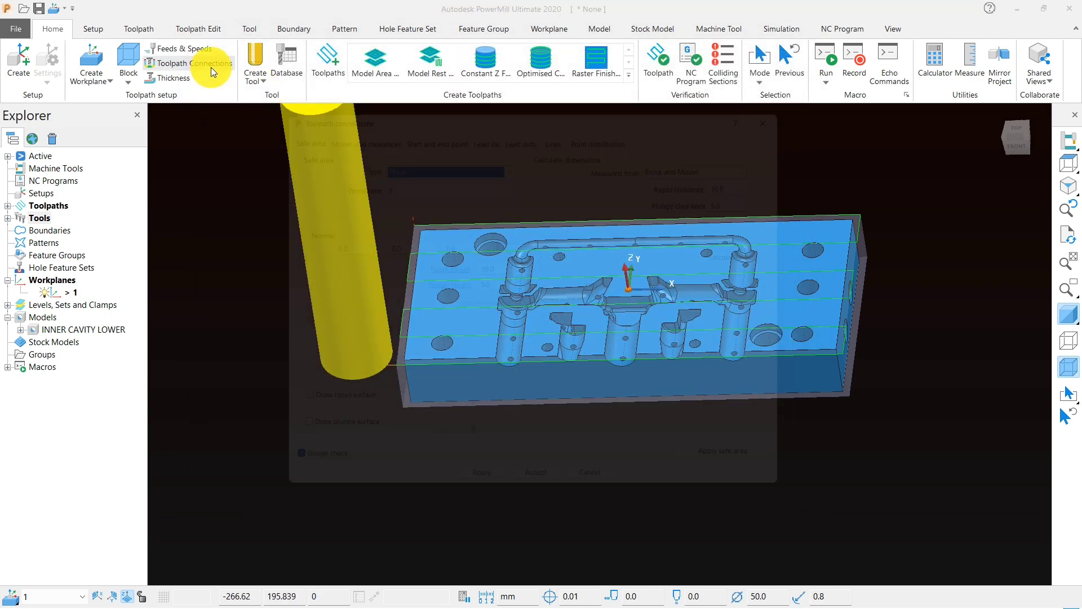
{"action": "left_click", "coordinate": [210, 65]}
{"action": "left_click_drag", "start_coordinate": [315, 95], "coordinate": [155, 49]}
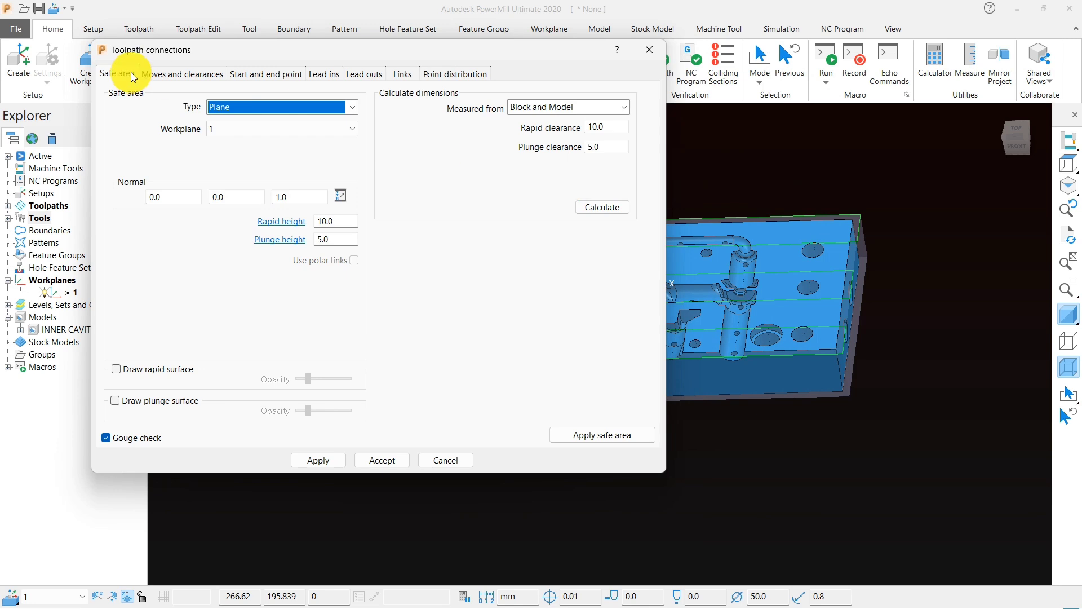
{"action": "left_click", "coordinate": [182, 74]}
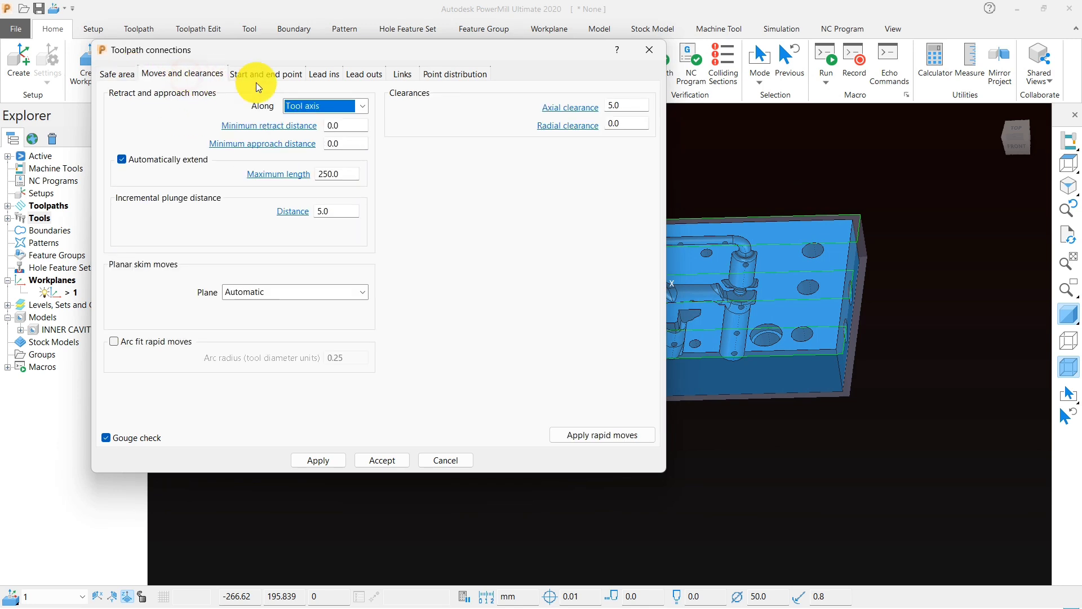
{"action": "left_click", "coordinate": [288, 76]}
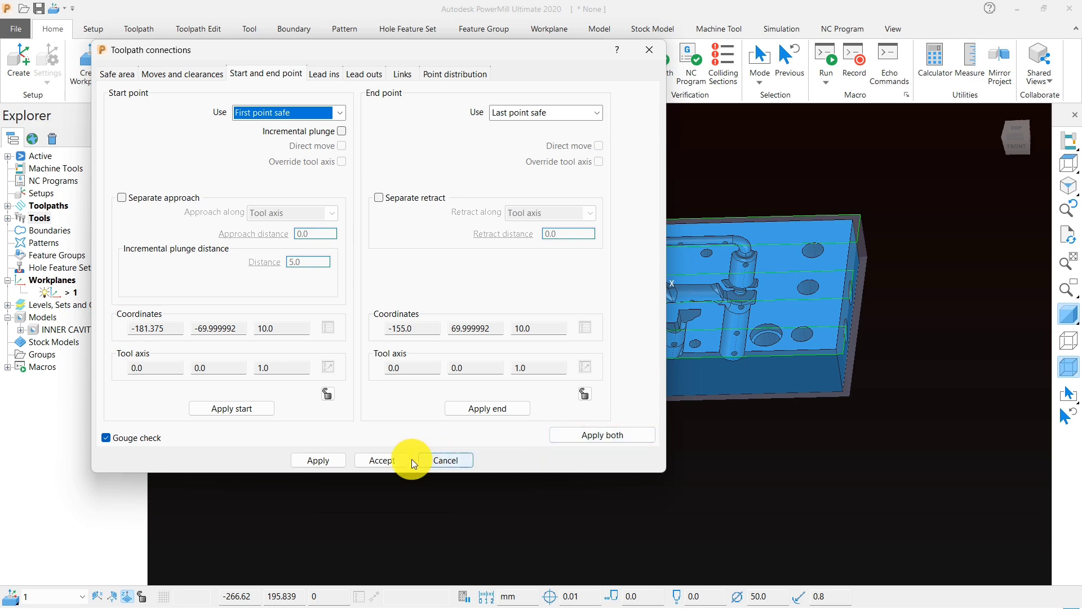
{"action": "left_click", "coordinate": [317, 460]}
{"action": "left_click", "coordinate": [383, 460]}
{"action": "middle_click_drag", "start_coordinate": [450, 374], "coordinate": [509, 355]}
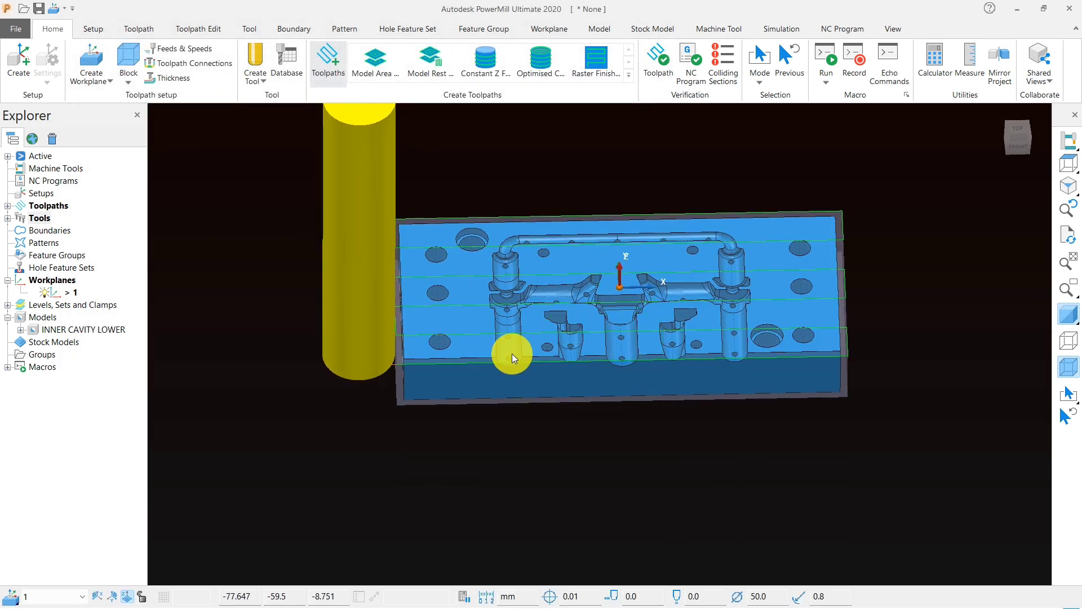
- Rename the raster flat finishing toolpath as 1-50bull-face
{"action": "left_click", "coordinate": [8, 206]}
{"action": "left_click", "coordinate": [78, 223]}
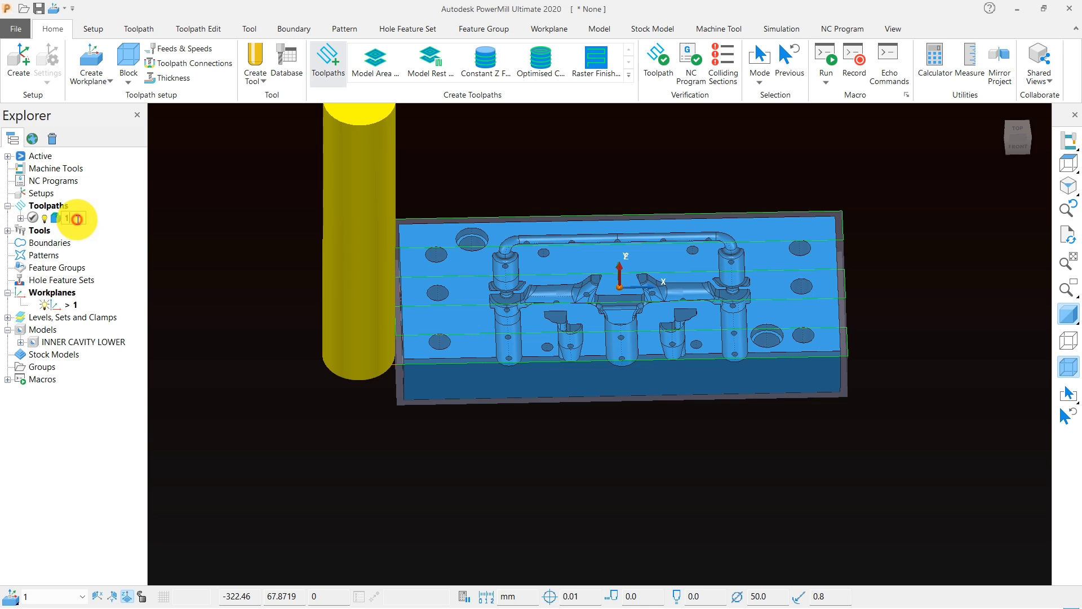
{"action": "type", "text": "1-50bull-fa"}
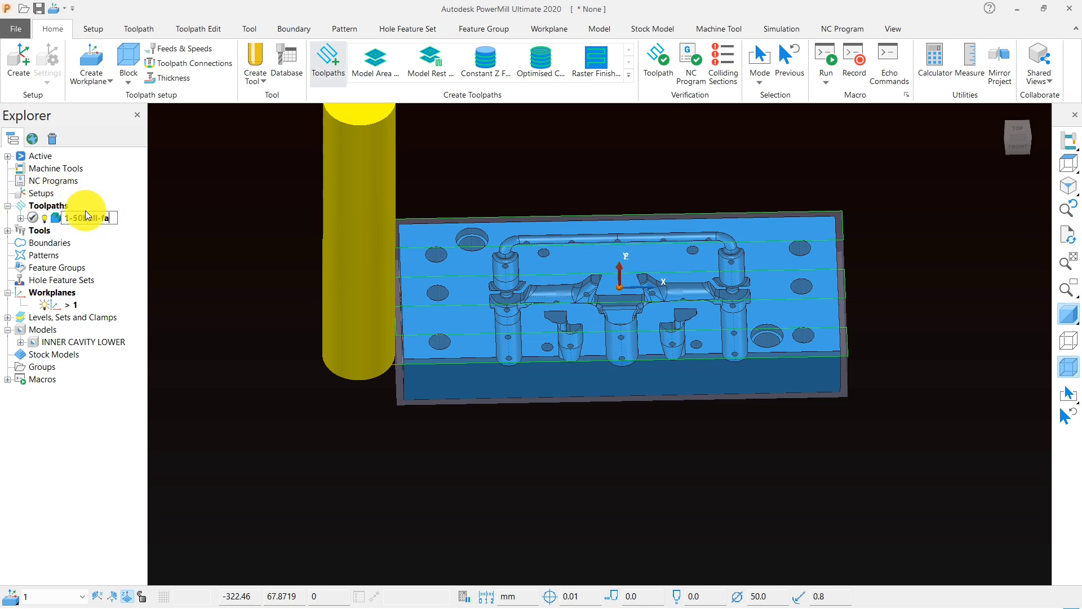
{"action": "type", "text": "ce"}
{"action": "key", "text": "Return"}
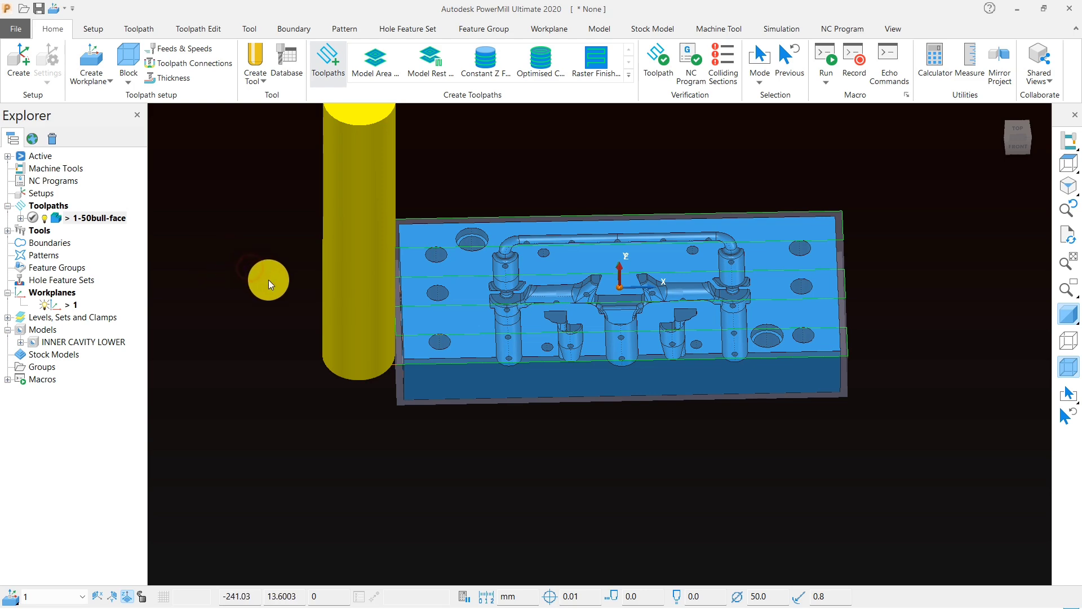
- Deactivate the toolpath 1-50bull-face and hide its passes from the model
{"action": "middle_click_drag", "start_coordinate": [268, 279], "coordinate": [291, 286]}
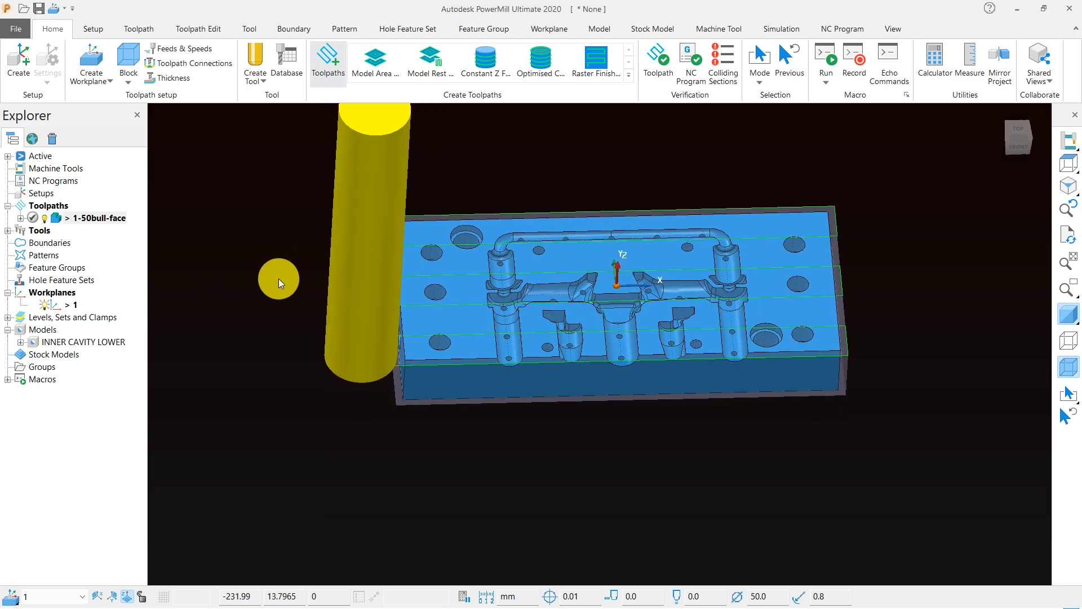
{"action": "middle_click_drag", "start_coordinate": [505, 336], "coordinate": [406, 298]}
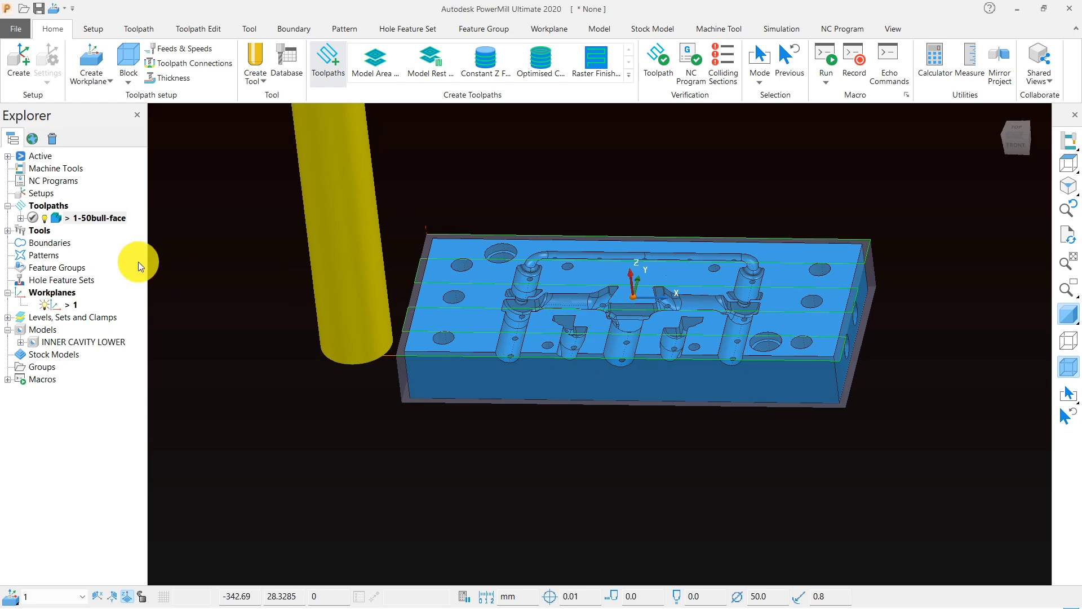
{"action": "double_click", "coordinate": [60, 222]}
- Examine the cavity channels, the pockets, the drilled holes and the underside of the block up close and from several angles
{"action": "middle_click_drag", "start_coordinate": [597, 282], "coordinate": [642, 330]}
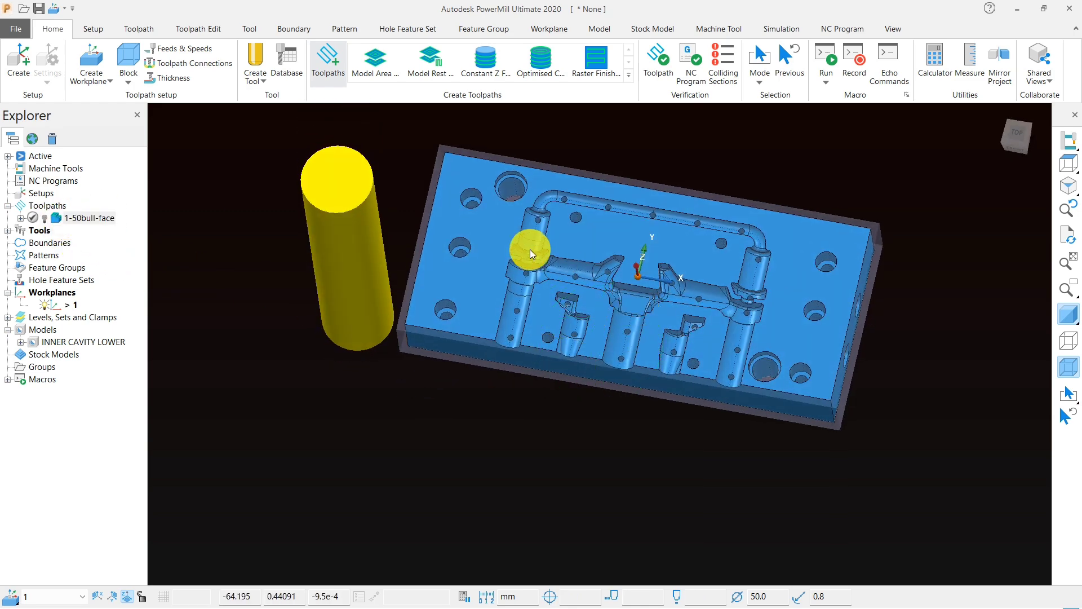
{"action": "scroll", "coordinate": [525, 251], "scroll_direction": "up", "scroll_amount": 3}
{"action": "middle_click_drag", "start_coordinate": [482, 259], "coordinate": [592, 242]}
{"action": "scroll", "coordinate": [502, 361], "scroll_direction": "up", "scroll_amount": 5}
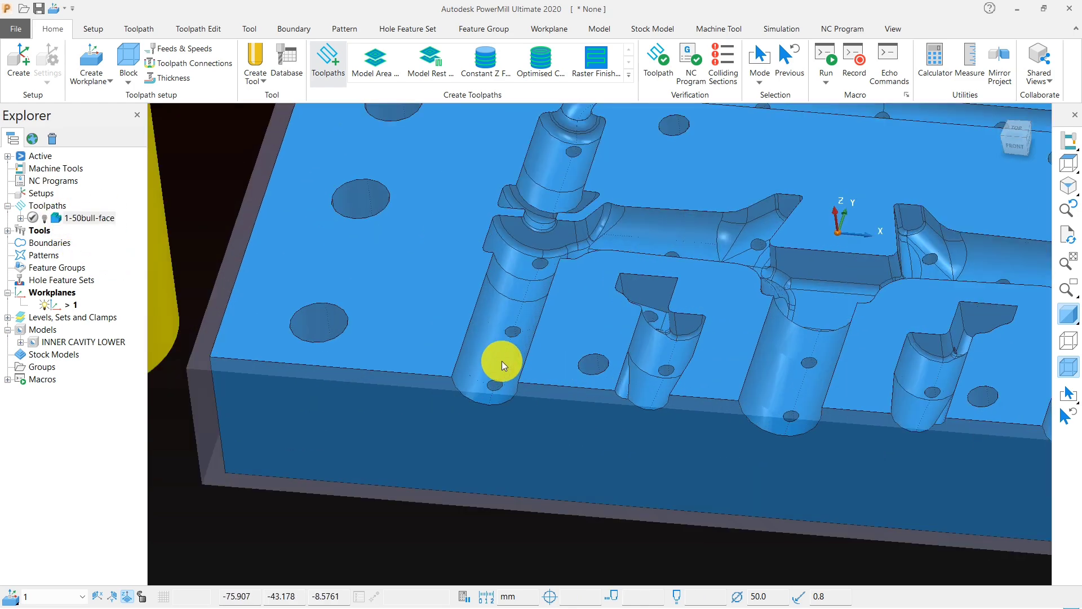
{"action": "scroll", "coordinate": [502, 366], "scroll_direction": "down", "scroll_amount": 6}
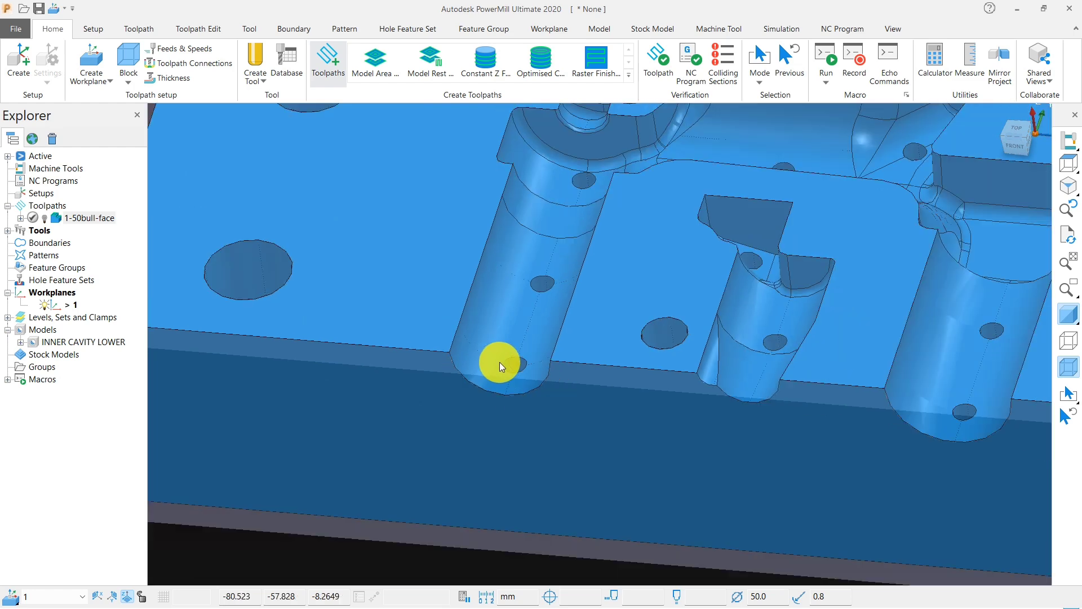
{"action": "middle_click_drag", "start_coordinate": [539, 358], "coordinate": [575, 327]}
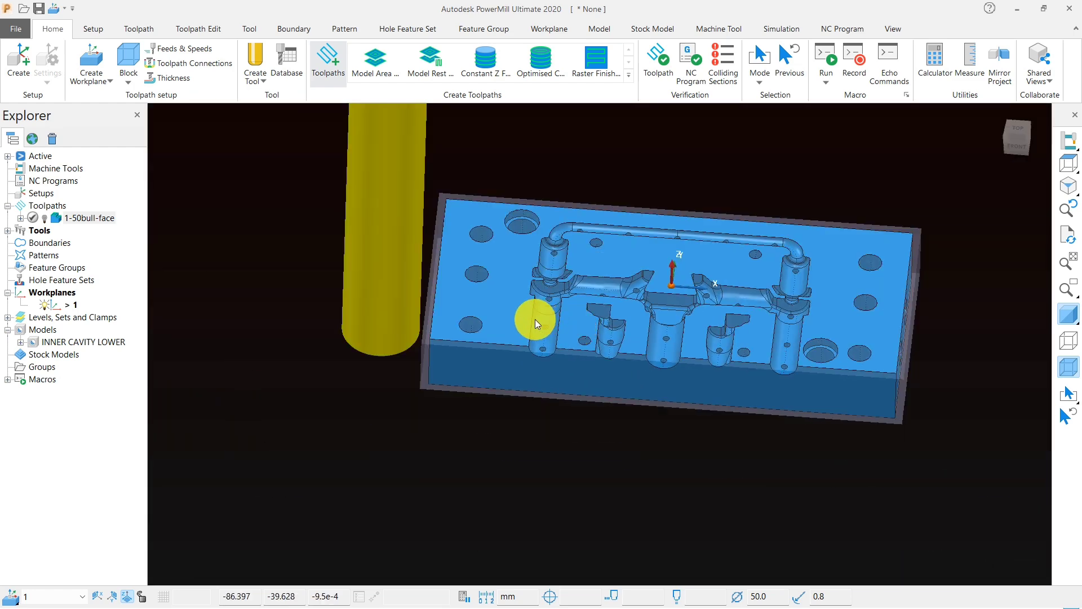
{"action": "scroll", "coordinate": [535, 319], "scroll_direction": "up", "scroll_amount": 3}
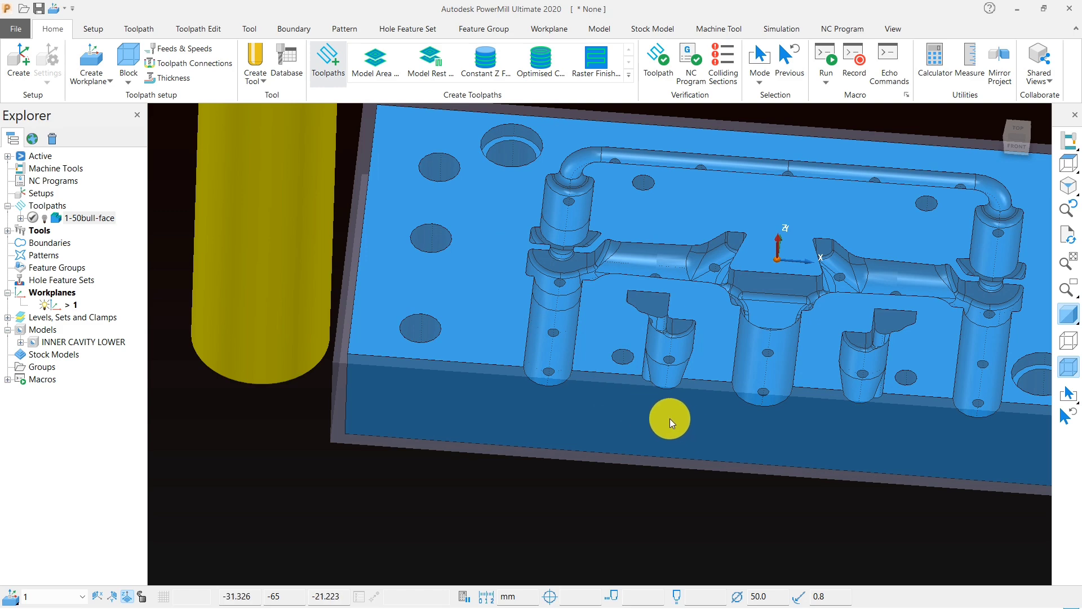
{"action": "scroll", "coordinate": [644, 380], "scroll_direction": "down", "scroll_amount": 3}
{"action": "middle_click_drag", "start_coordinate": [615, 316], "coordinate": [631, 202]}
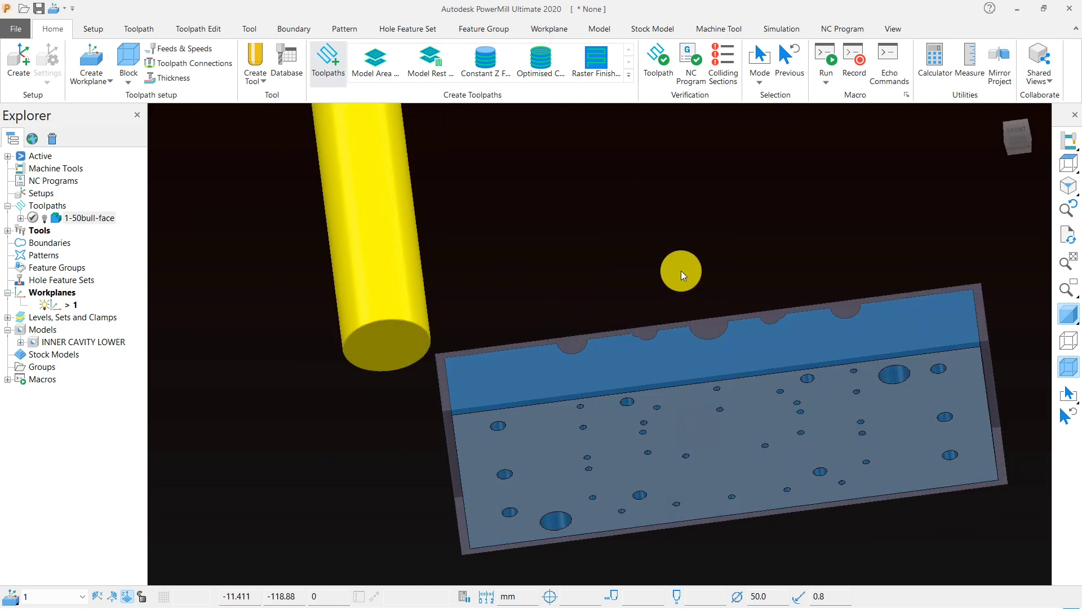
{"action": "middle_click_drag", "start_coordinate": [681, 270], "coordinate": [660, 526]}
{"action": "scroll", "coordinate": [504, 279], "scroll_direction": "up", "scroll_amount": 5}
{"action": "scroll", "coordinate": [470, 339], "scroll_direction": "down", "scroll_amount": 3}
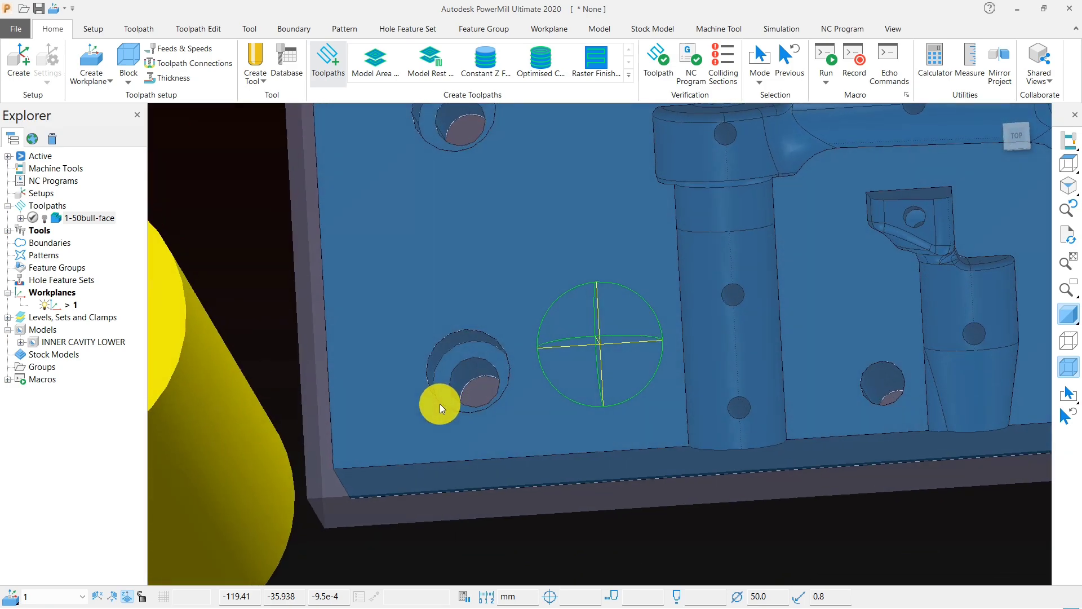
{"action": "middle_click_drag", "start_coordinate": [690, 469], "coordinate": [550, 153]}
{"action": "scroll", "coordinate": [681, 328], "scroll_direction": "down", "scroll_amount": 3}
{"action": "scroll", "coordinate": [746, 373], "scroll_direction": "up", "scroll_amount": 4}
{"action": "middle_click_drag", "start_coordinate": [745, 373], "coordinate": [584, 470]}
{"action": "scroll", "coordinate": [614, 347], "scroll_direction": "up", "scroll_amount": 3}
{"action": "scroll", "coordinate": [601, 345], "scroll_direction": "down", "scroll_amount": 3}
- Select the flat bottom face of the cavity block, where the through holes exit
{"action": "left_click", "coordinate": [473, 307]}
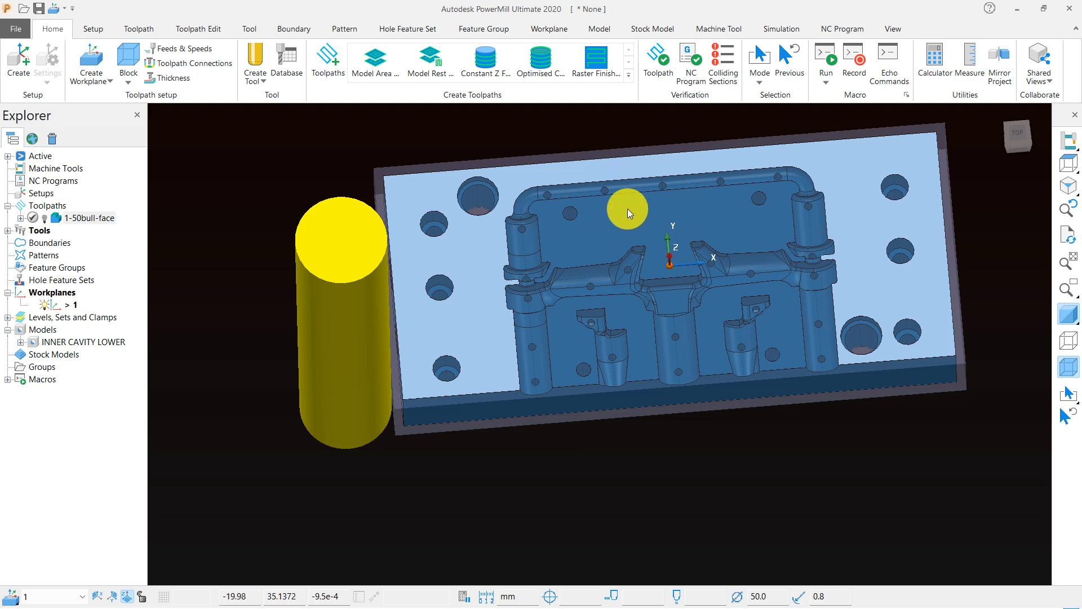
{"action": "scroll", "coordinate": [547, 195], "scroll_direction": "up", "scroll_amount": 5}
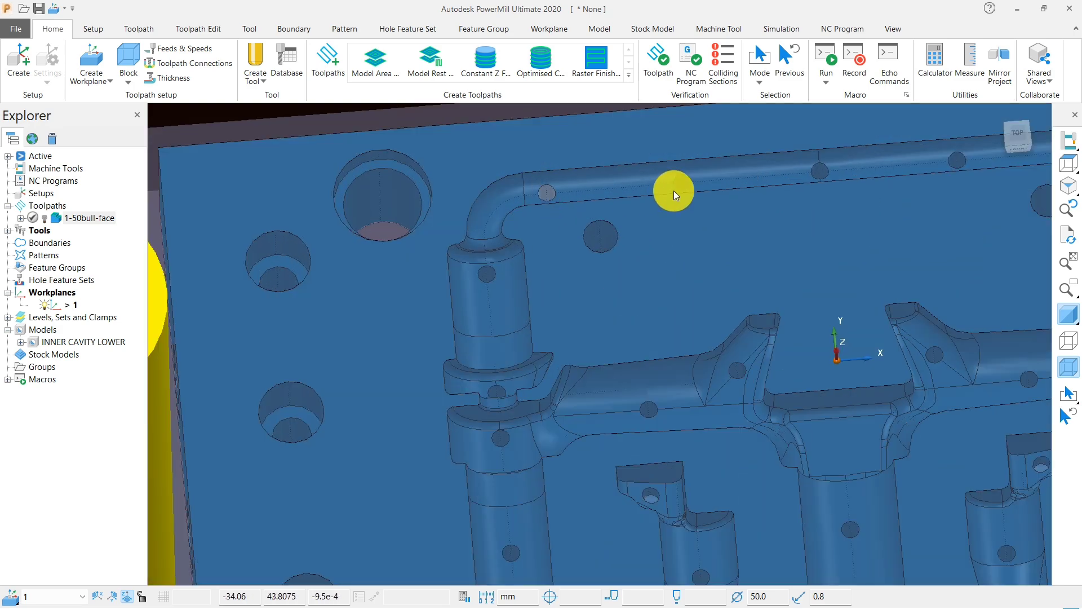
{"action": "scroll", "coordinate": [661, 197], "scroll_direction": "down", "scroll_amount": 5}
{"action": "middle_click_drag", "start_coordinate": [657, 198], "coordinate": [695, 428]}
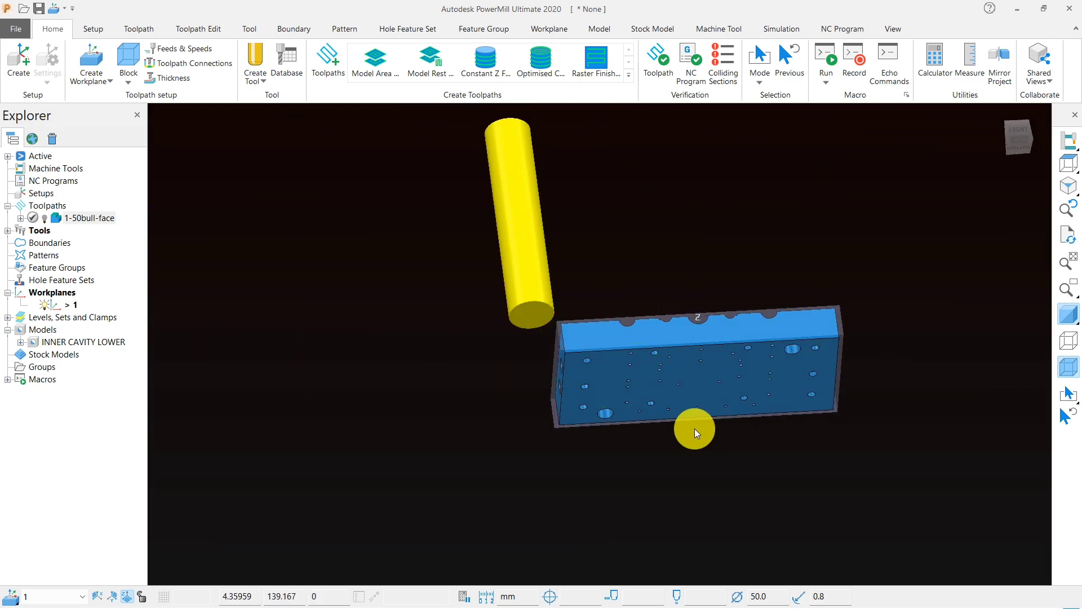
{"action": "left_click", "coordinate": [689, 376]}
- Create a new hole feature set and expand the list of hole feature sets
{"action": "right_click", "coordinate": [67, 271]}
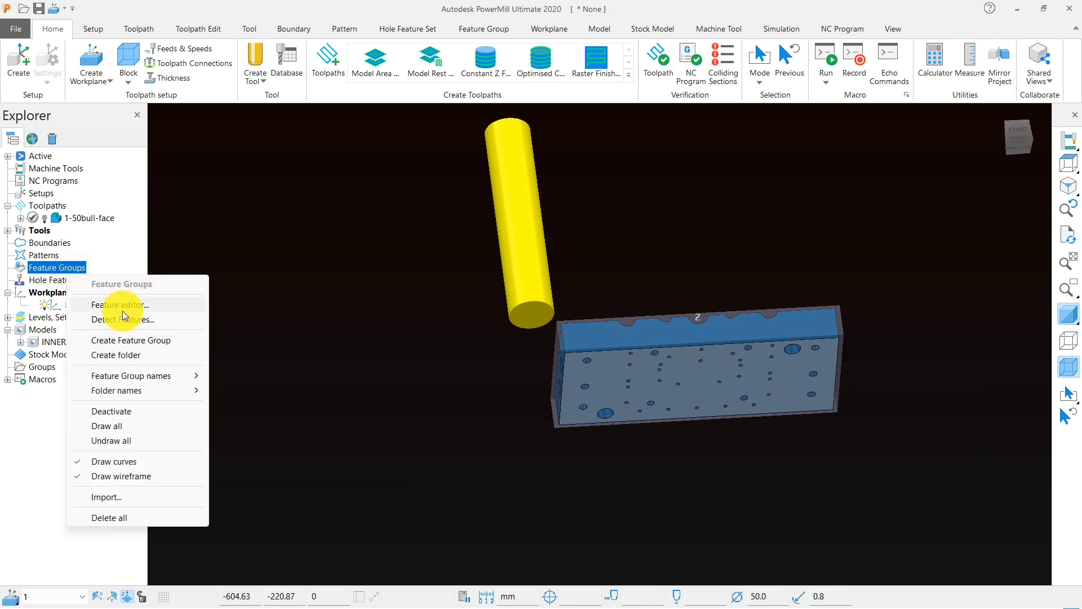
{"action": "right_click", "coordinate": [47, 282]}
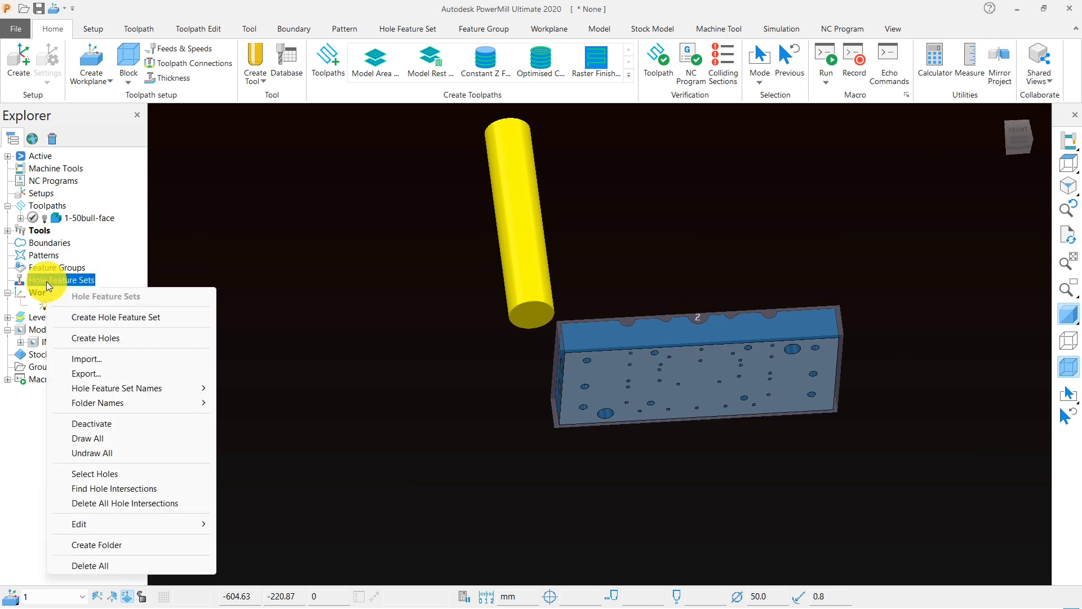
{"action": "left_click", "coordinate": [102, 317]}
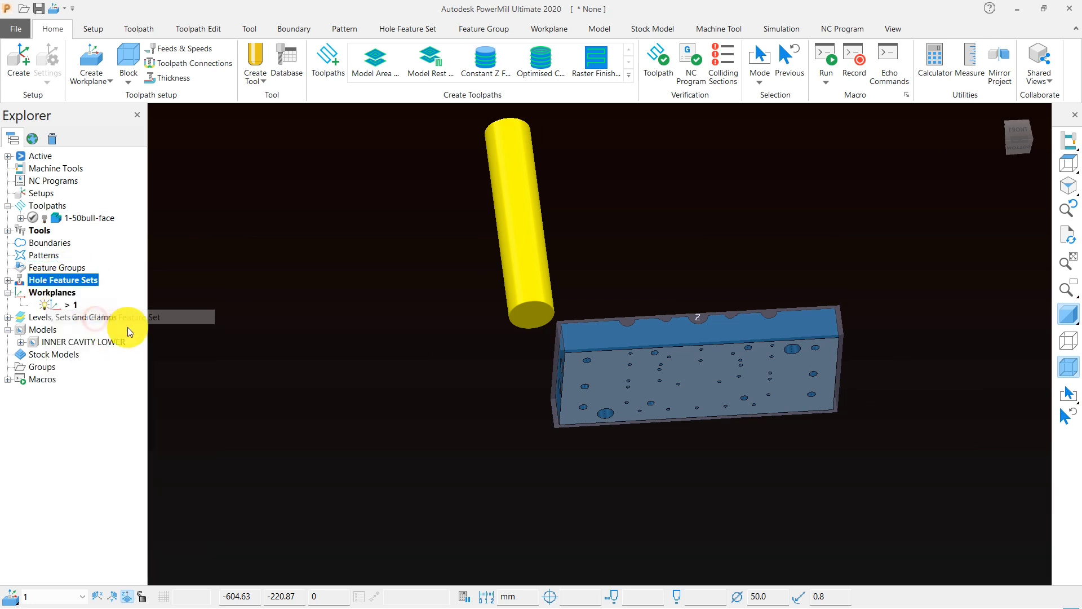
{"action": "left_click", "coordinate": [8, 280]}
- Create holes from curves using the selected bottom face, and close the hole creation settings
{"action": "right_click", "coordinate": [70, 281]}
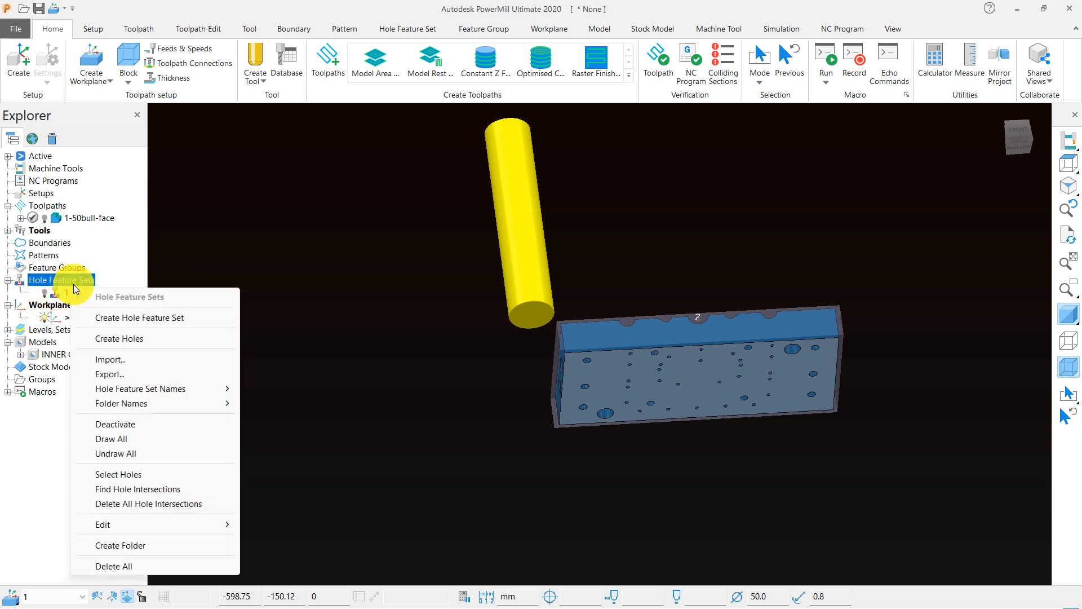
{"action": "left_click", "coordinate": [127, 338]}
{"action": "left_click", "coordinate": [183, 89]}
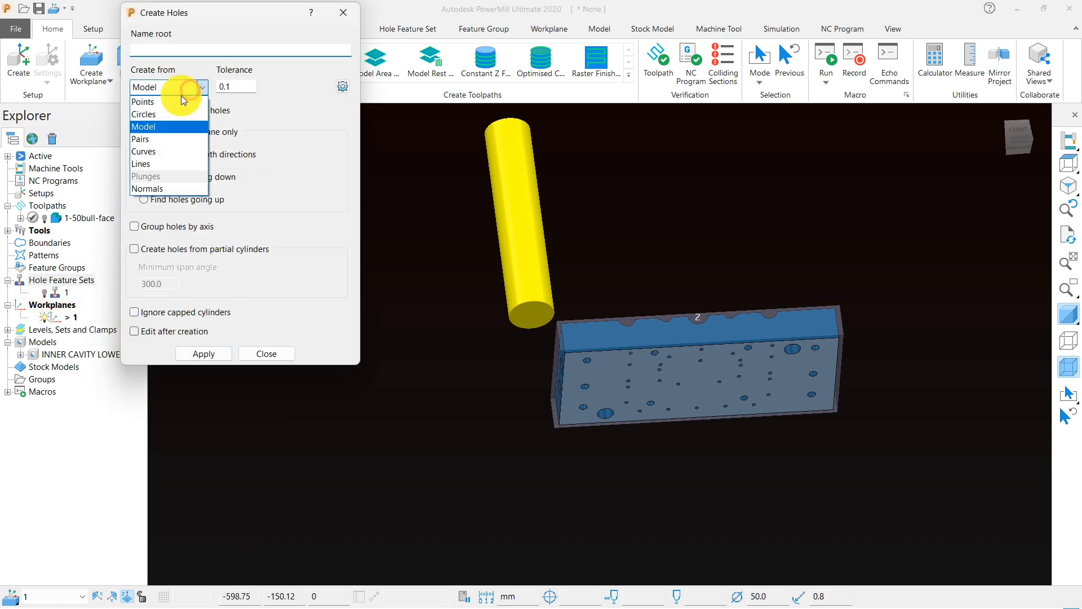
{"action": "left_click", "coordinate": [156, 151]}
{"action": "left_click", "coordinate": [204, 353]}
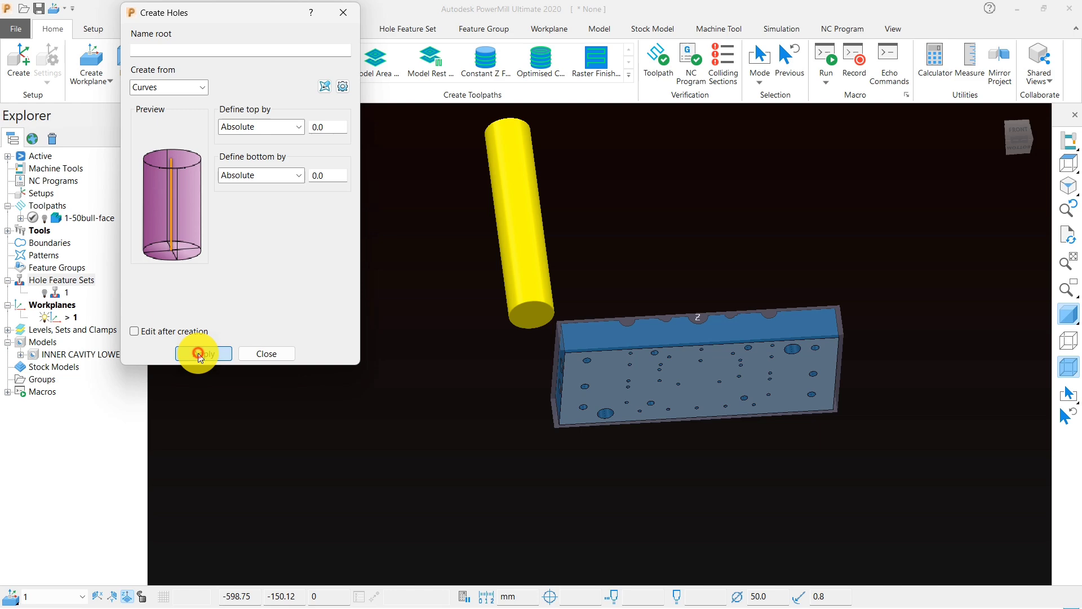
{"action": "left_click", "coordinate": [266, 354]}
- Examine the created hole features over the cavity block from above and at an angle
{"action": "left_click", "coordinate": [1070, 164]}
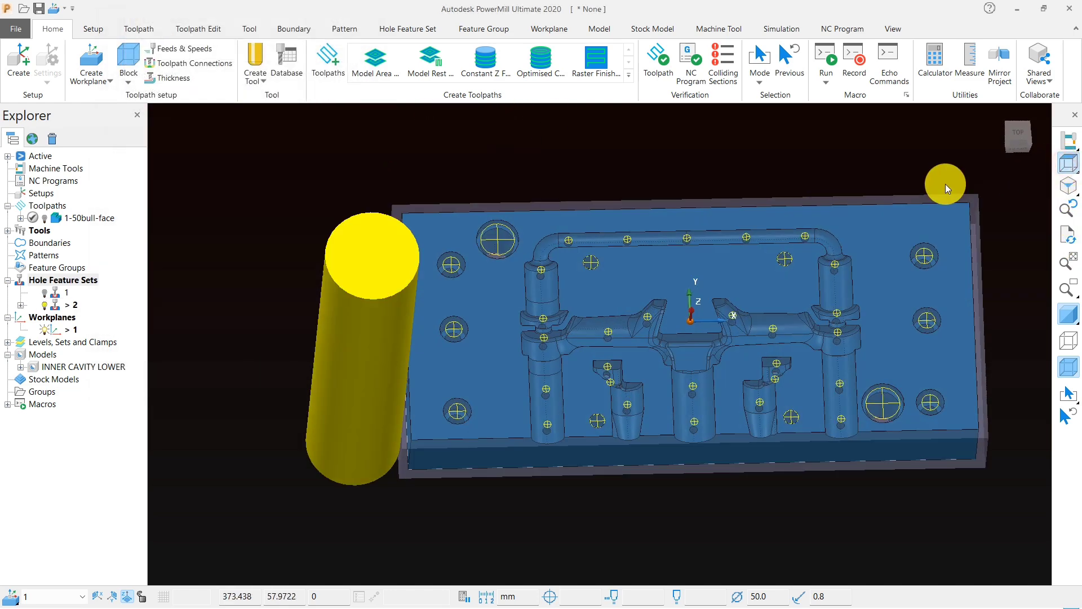
{"action": "middle_click_drag", "start_coordinate": [531, 380], "coordinate": [483, 237]}
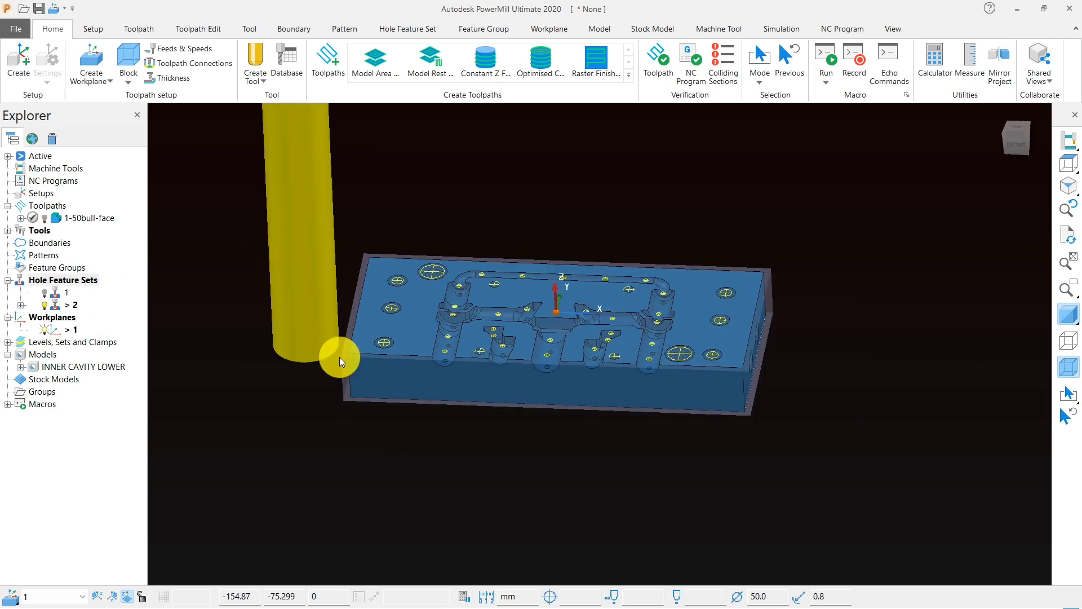
{"action": "scroll", "coordinate": [427, 366], "scroll_direction": "up", "scroll_amount": 3}
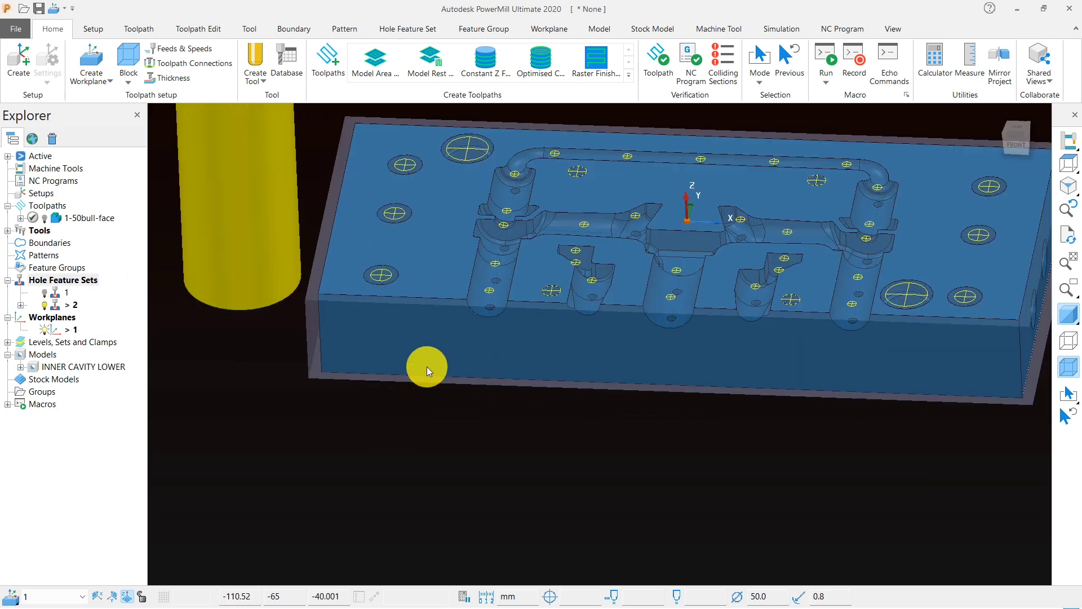
{"action": "left_click", "coordinate": [1067, 165]}
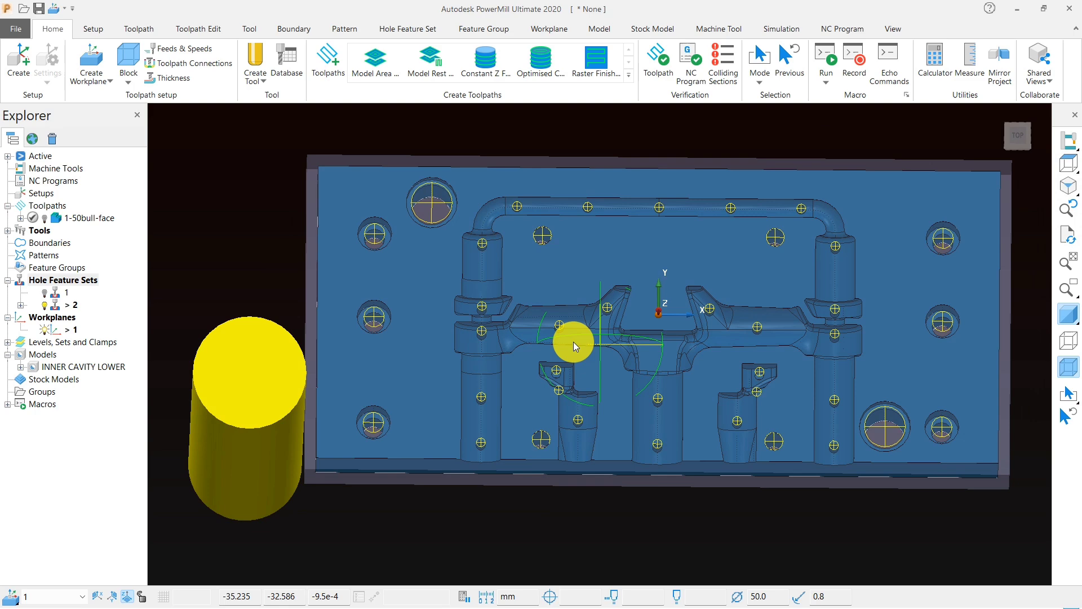
{"action": "middle_click_drag", "start_coordinate": [573, 342], "coordinate": [562, 266]}
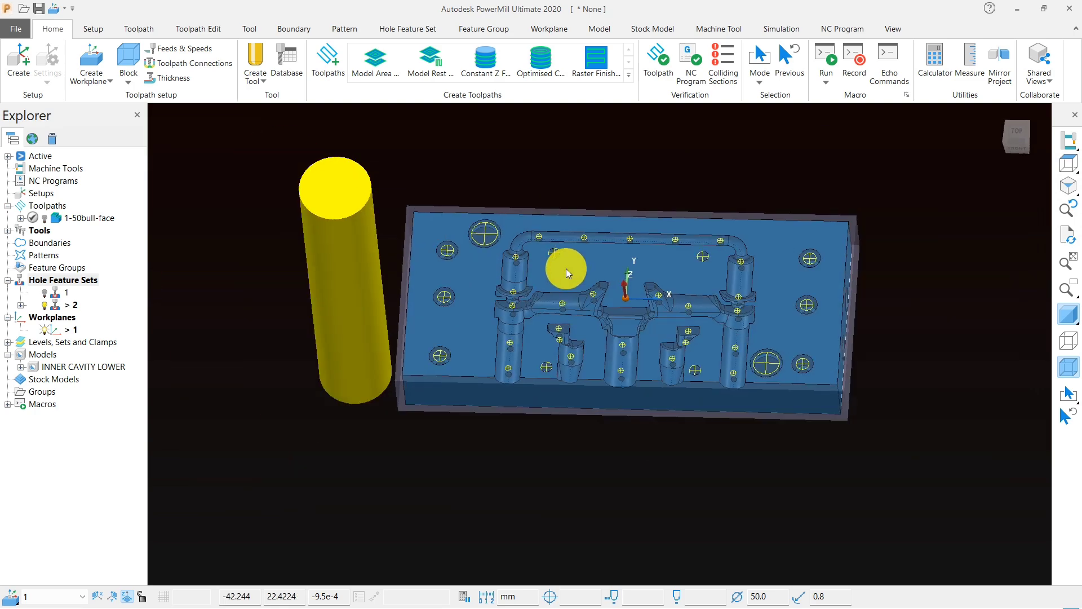
{"action": "middle_click_drag", "start_coordinate": [563, 333], "coordinate": [558, 245]}
{"action": "scroll", "coordinate": [559, 246], "scroll_direction": "down", "scroll_amount": 2}
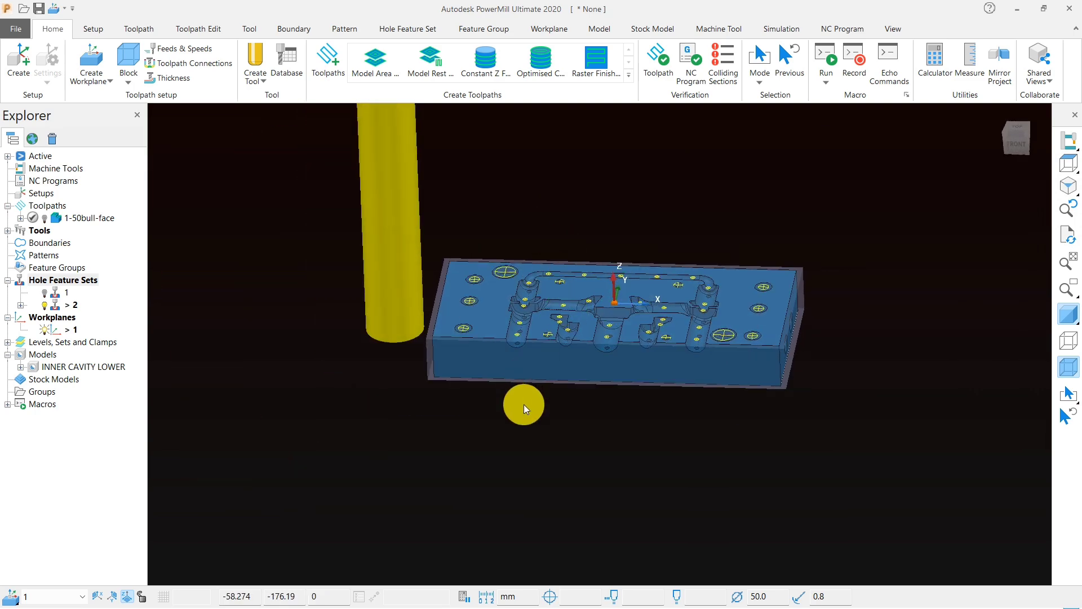
{"action": "scroll", "coordinate": [523, 404], "scroll_direction": "up", "scroll_amount": 4}
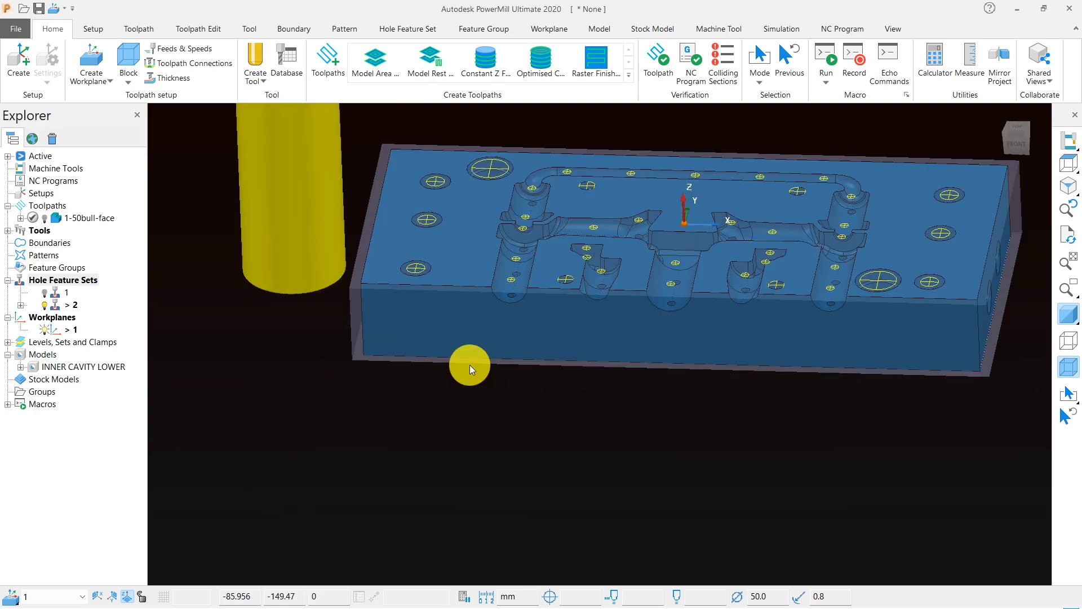
{"action": "middle_click_drag", "start_coordinate": [469, 364], "coordinate": [540, 303]}
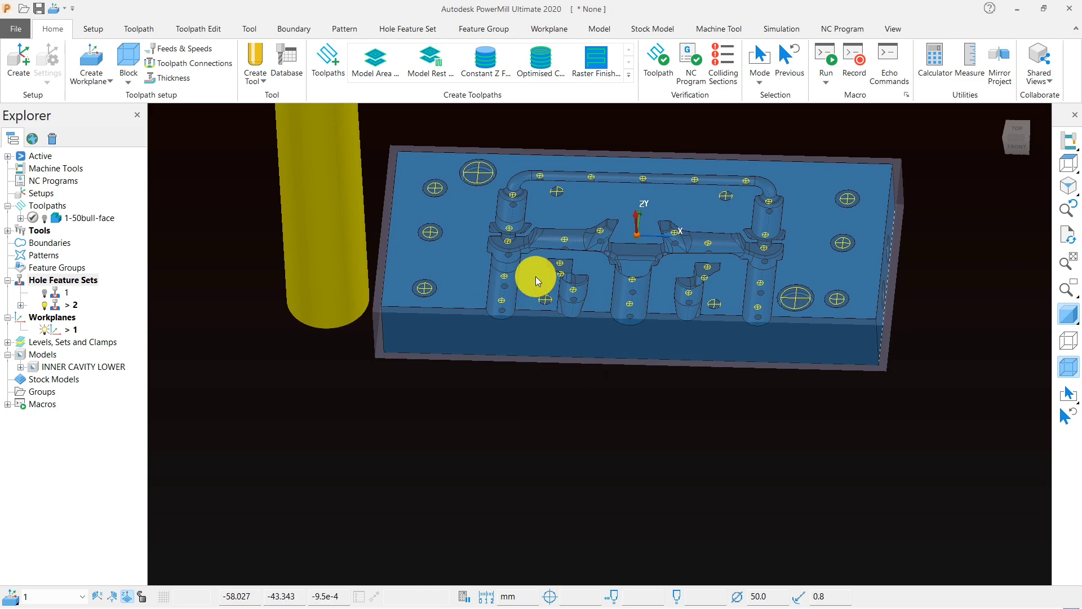
- Start a new toolpath using the Drilling strategy from the drilling category
{"action": "left_click", "coordinate": [332, 65]}
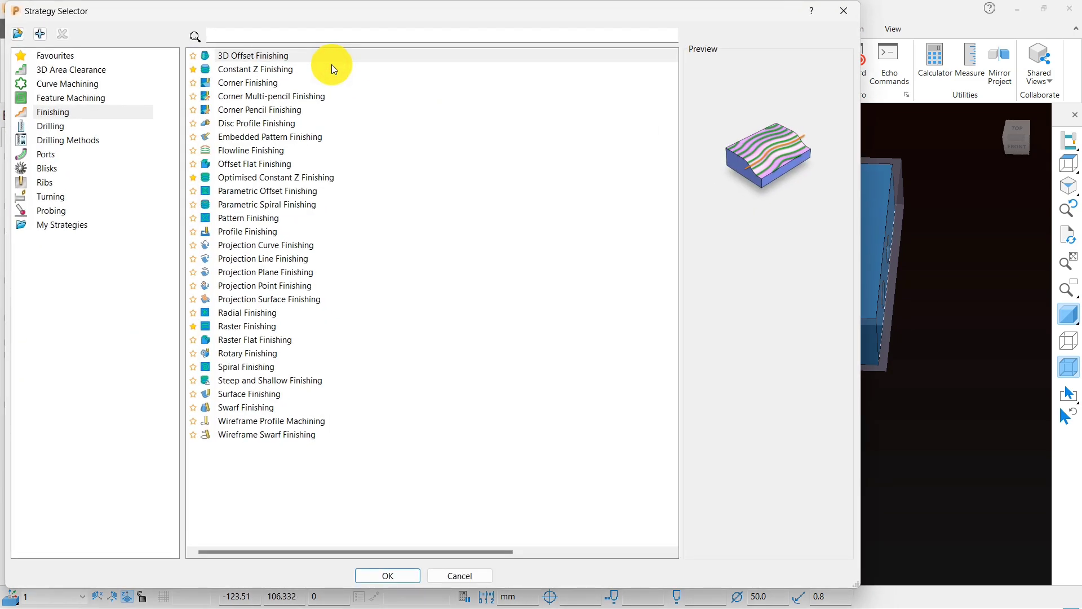
{"action": "left_click", "coordinate": [53, 126]}
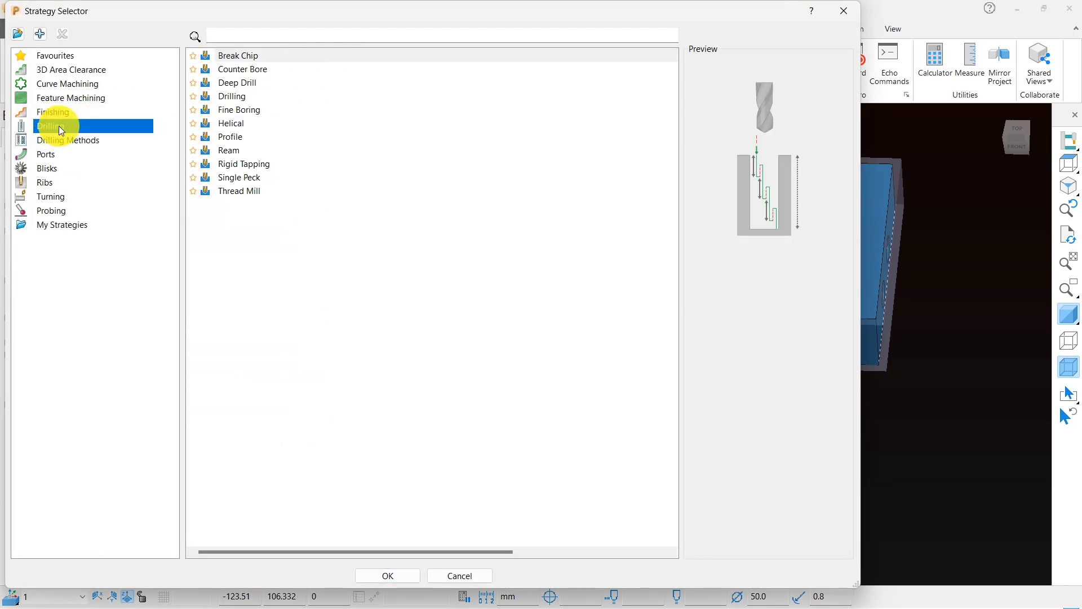
{"action": "left_click", "coordinate": [233, 96]}
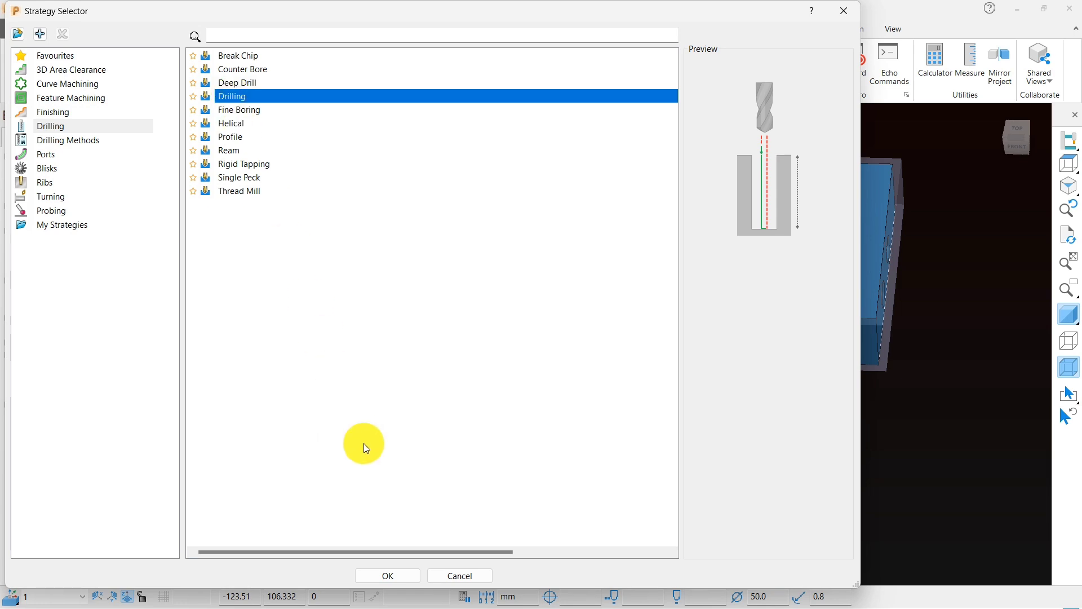
{"action": "left_click", "coordinate": [396, 578]}
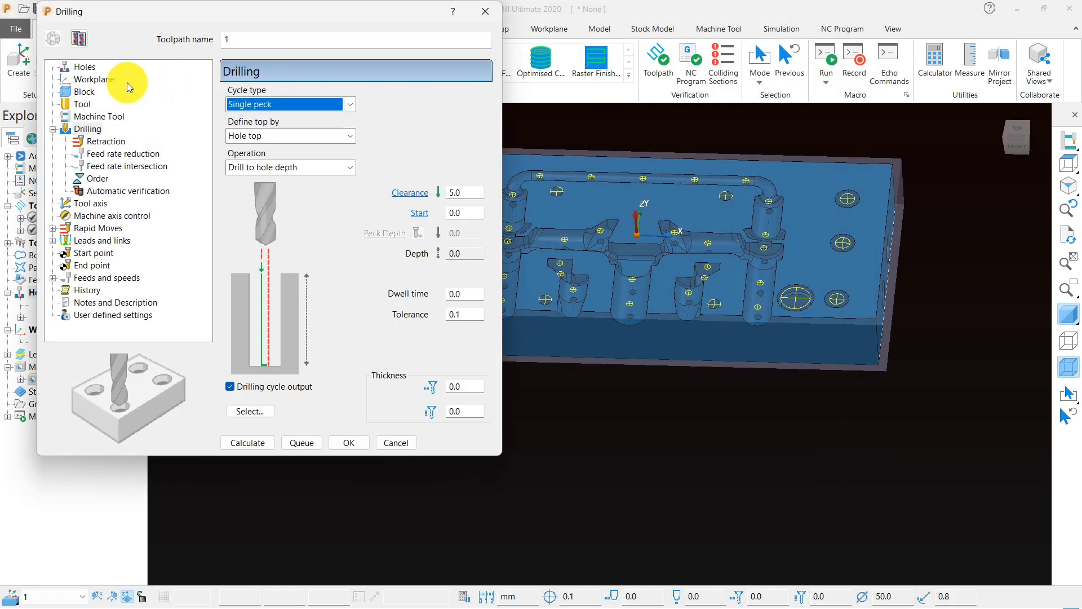
- Create a drill tool with a 2 mm diameter for the toolpath and name it cd
{"action": "left_click", "coordinate": [82, 103]}
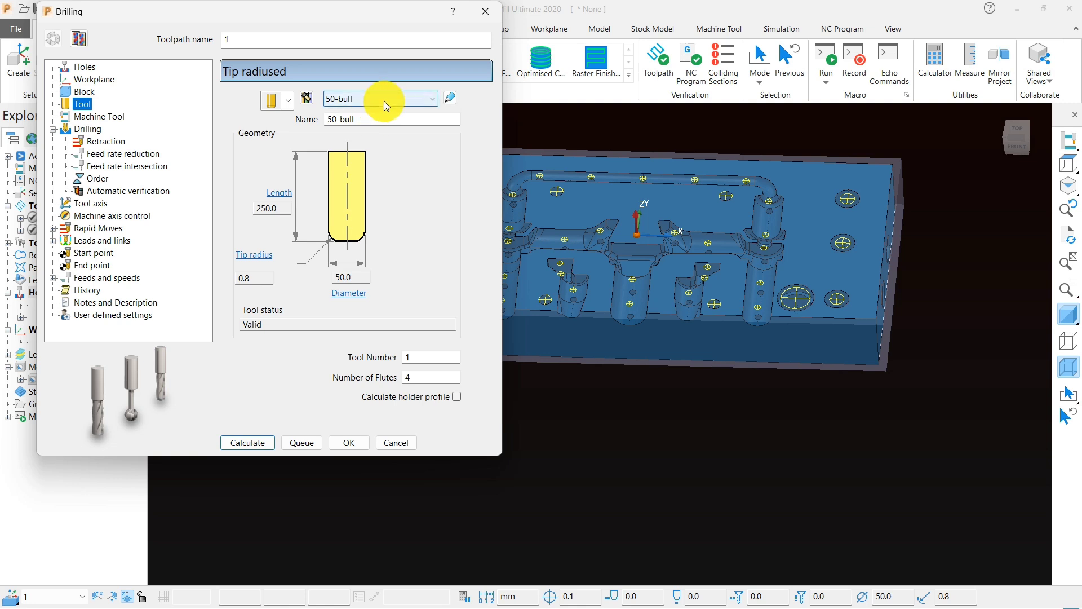
{"action": "left_click", "coordinate": [280, 101]}
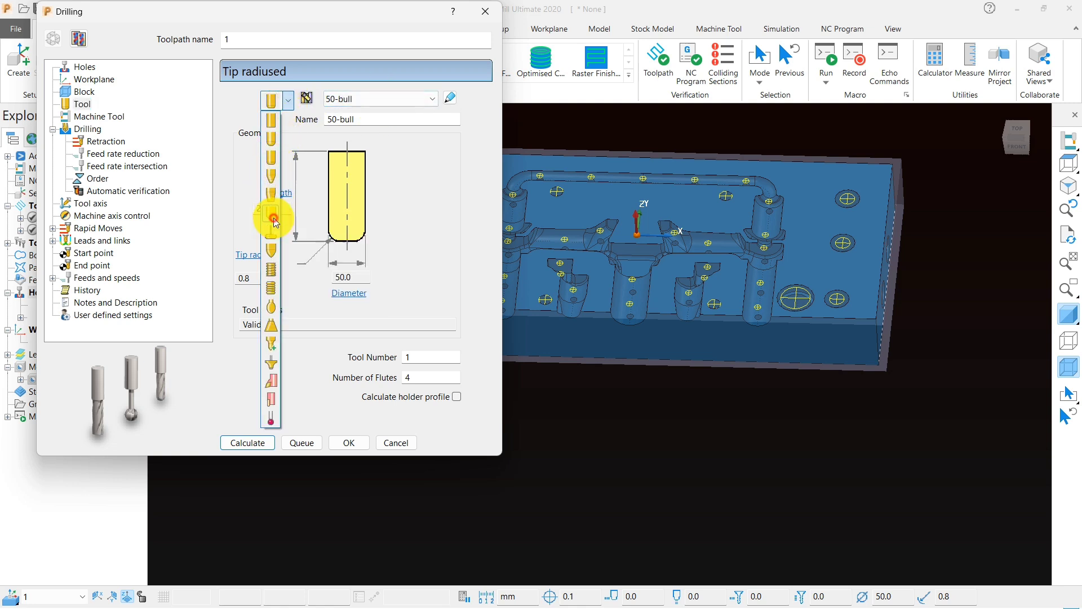
{"action": "left_click", "coordinate": [272, 213]}
{"action": "left_click_drag", "start_coordinate": [353, 277], "coordinate": [300, 268]}
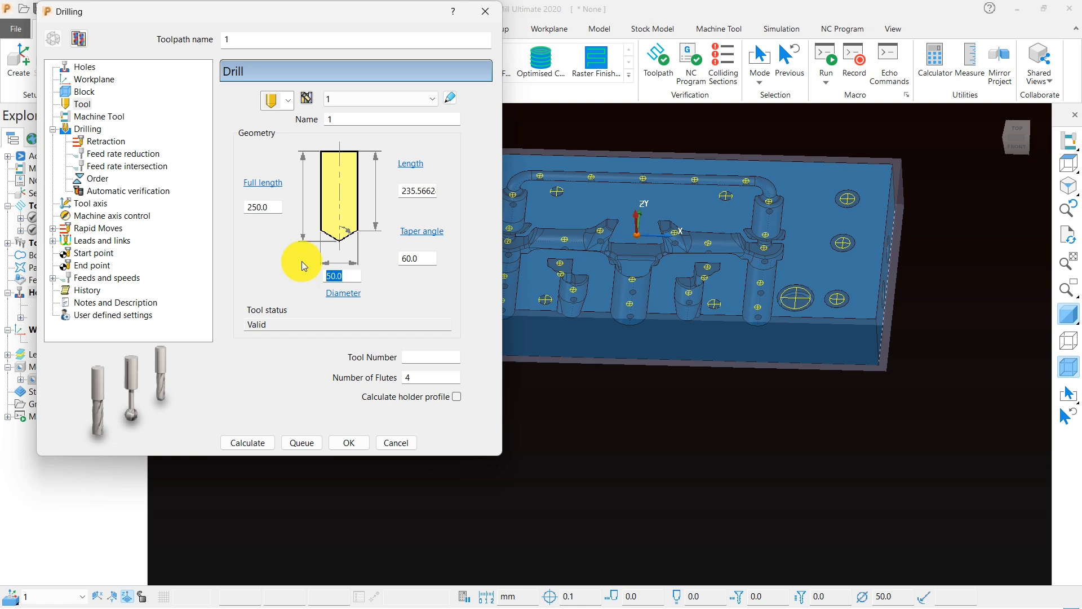
{"action": "type", "text": "2"}
{"action": "left_click_drag", "start_coordinate": [353, 120], "coordinate": [265, 120]}
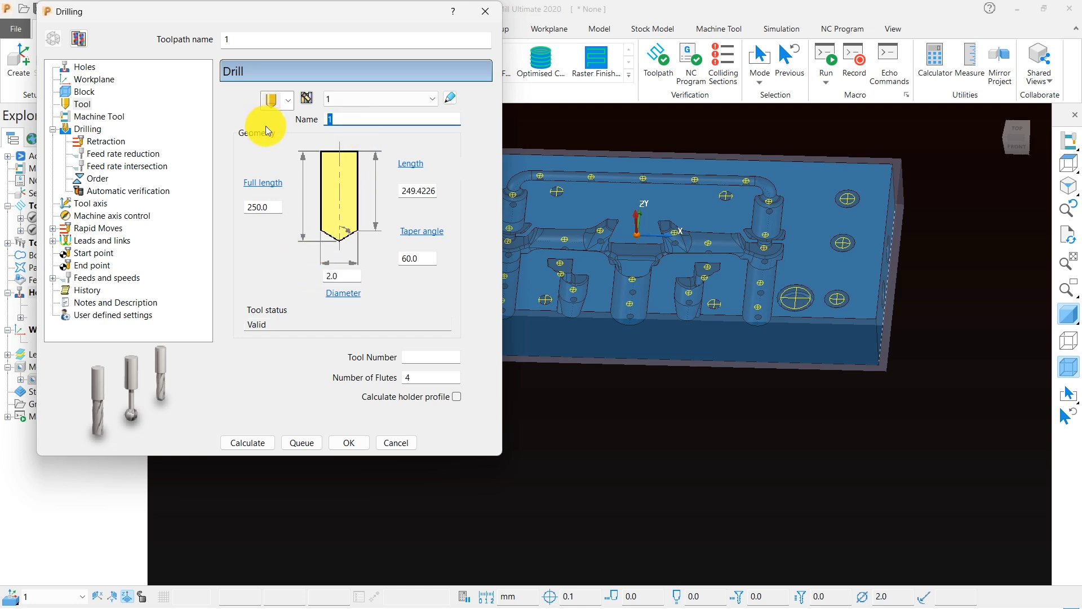
{"action": "type", "text": "cd"}
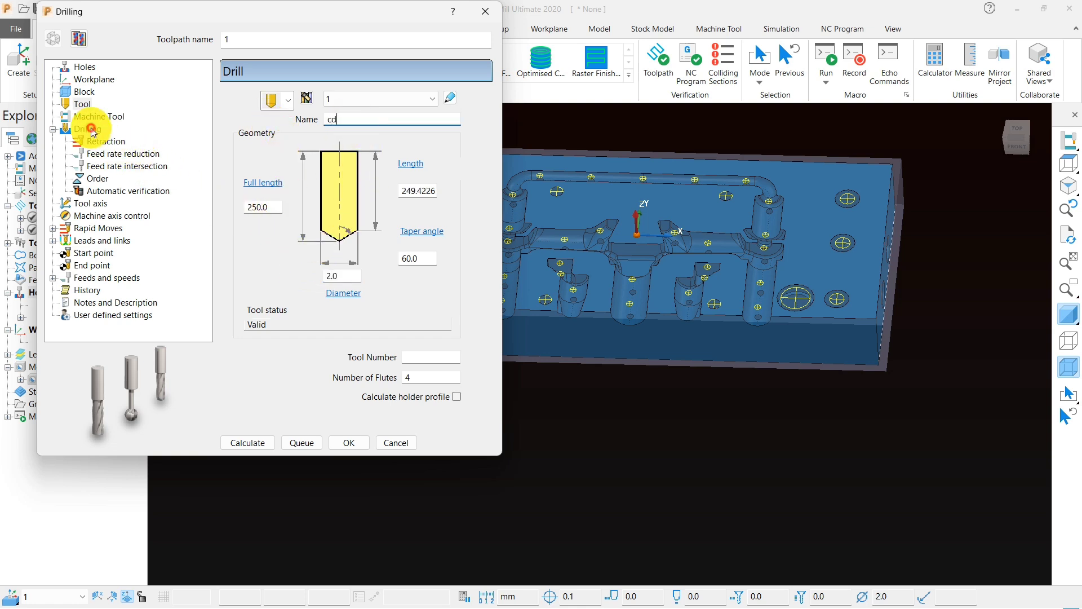
- Set the drilling operation to Centre drill with a single peck cycle, 1.0 mm clearance and 2.0 mm depth
{"action": "left_click", "coordinate": [93, 131]}
{"action": "left_click", "coordinate": [305, 104]}
{"action": "left_click", "coordinate": [305, 102]}
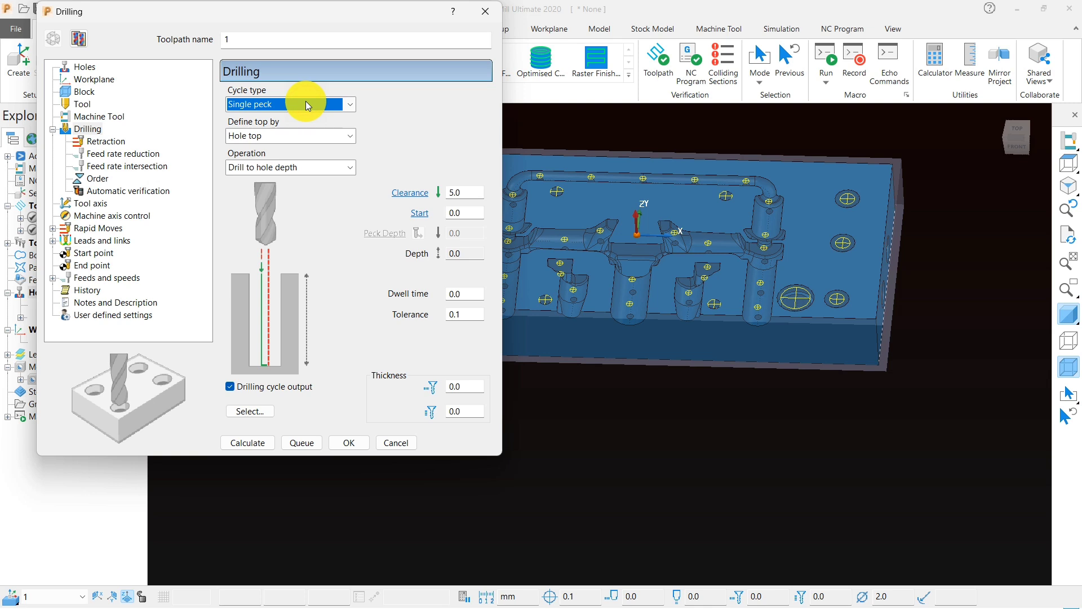
{"action": "left_click", "coordinate": [290, 170]}
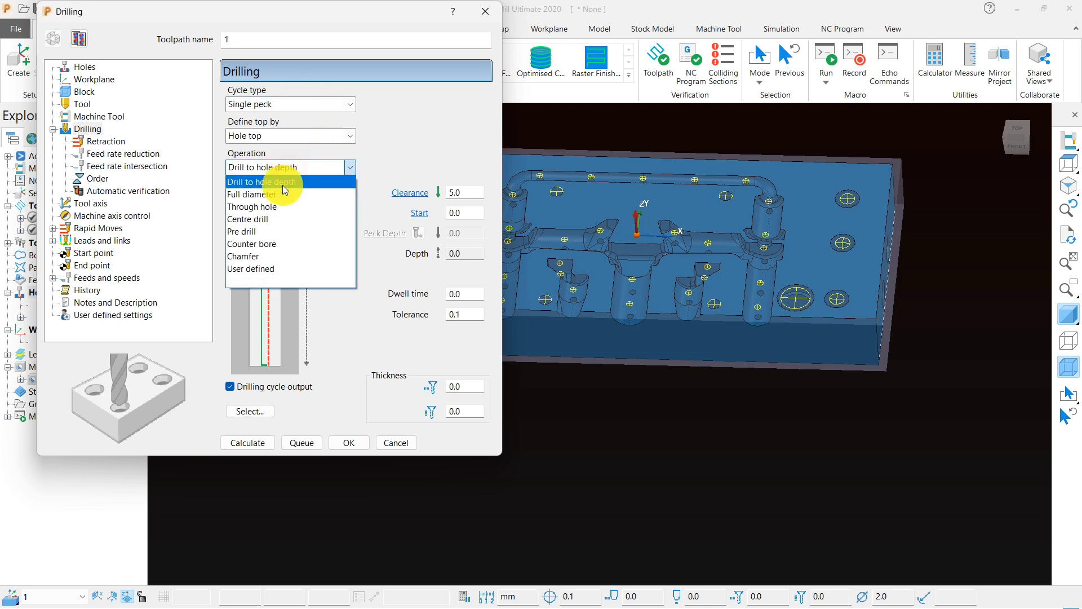
{"action": "left_click", "coordinate": [266, 213]}
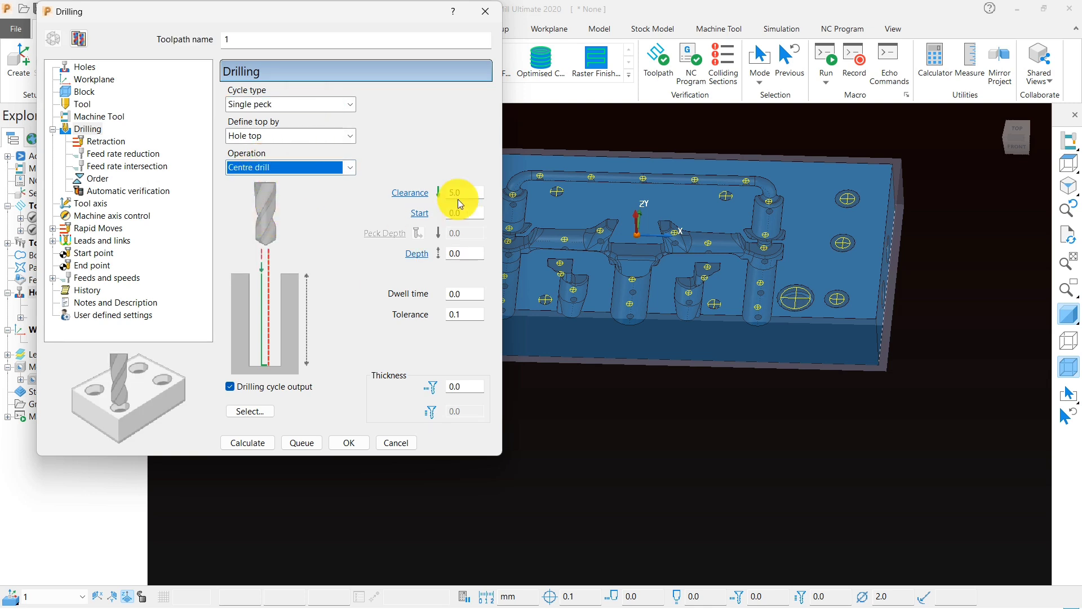
{"action": "left_click", "coordinate": [420, 194]}
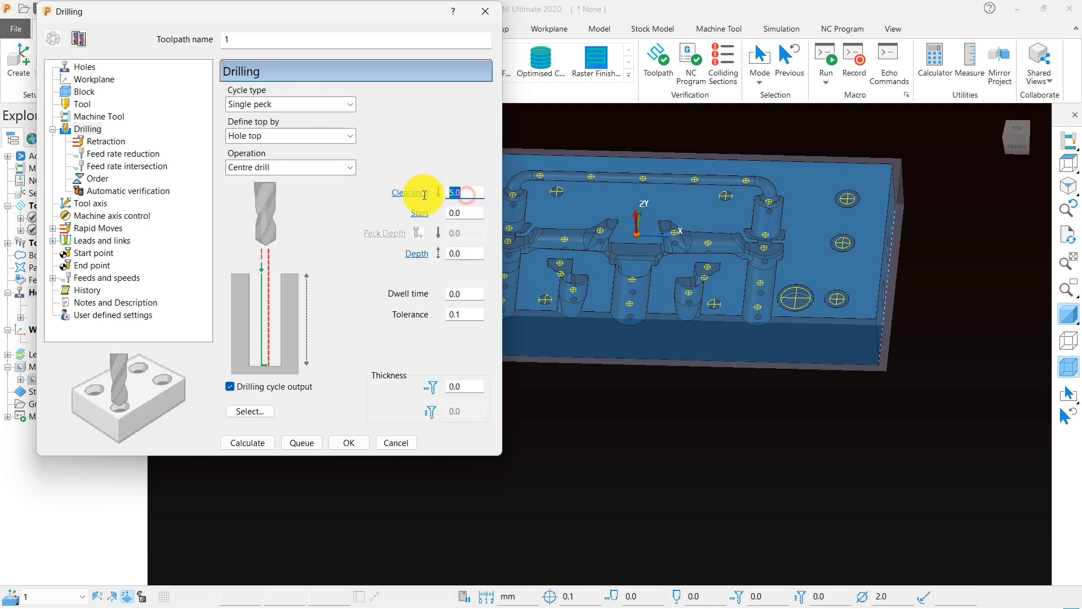
{"action": "left_click", "coordinate": [464, 255]}
{"action": "type", "text": "2"}
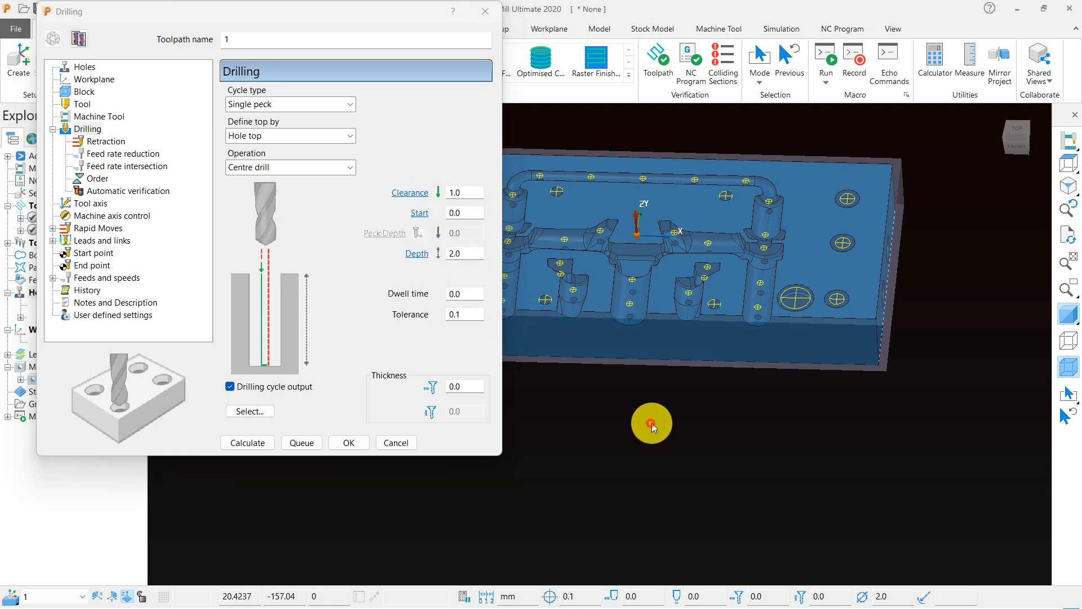
- Calculate the centre drilling toolpath and close its settings
{"action": "left_click", "coordinate": [652, 423]}
{"action": "left_click", "coordinate": [246, 443]}
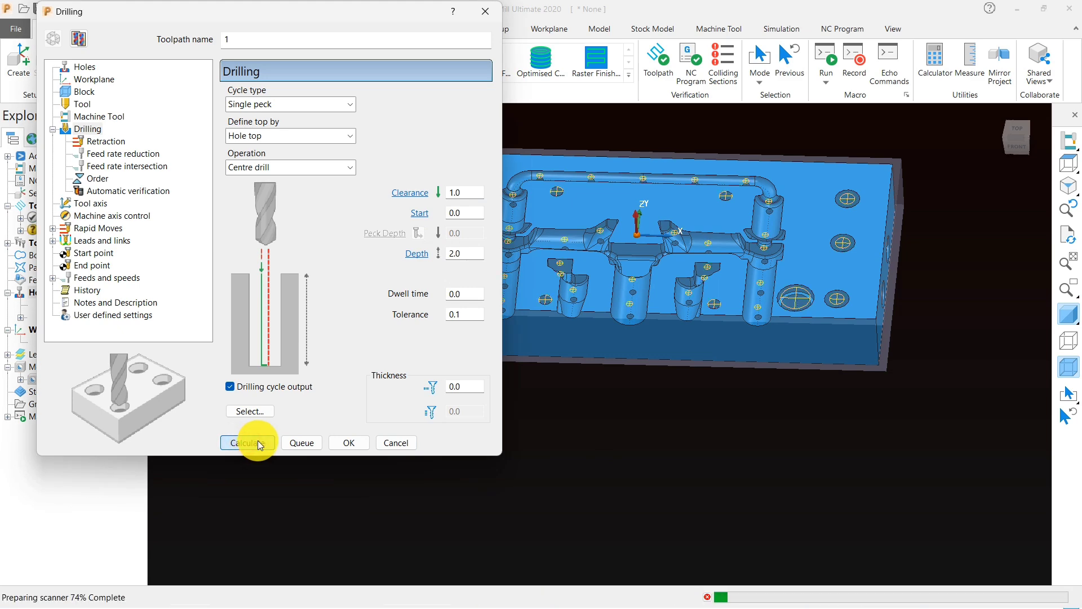
{"action": "left_click", "coordinate": [398, 443]}
- Examine the calculated centre drilling moves at the holes along the whole length of the cavity block
{"action": "middle_click_drag", "start_coordinate": [550, 352], "coordinate": [564, 304]}
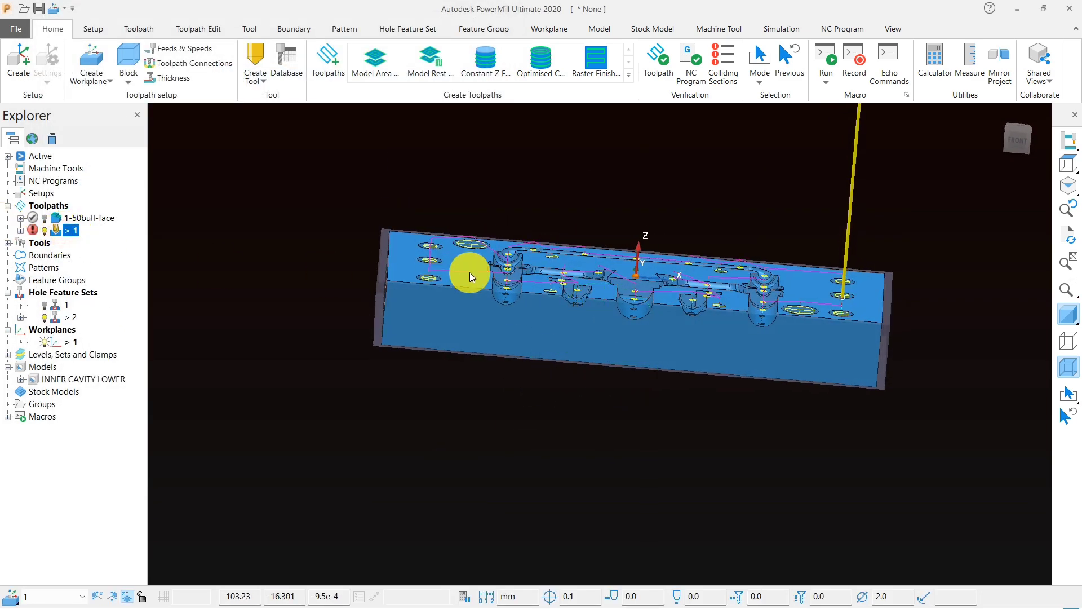
{"action": "middle_click_drag", "start_coordinate": [466, 273], "coordinate": [476, 375]}
{"action": "scroll", "coordinate": [451, 271], "scroll_direction": "up", "scroll_amount": 5}
{"action": "scroll", "coordinate": [546, 315], "scroll_direction": "down", "scroll_amount": 5}
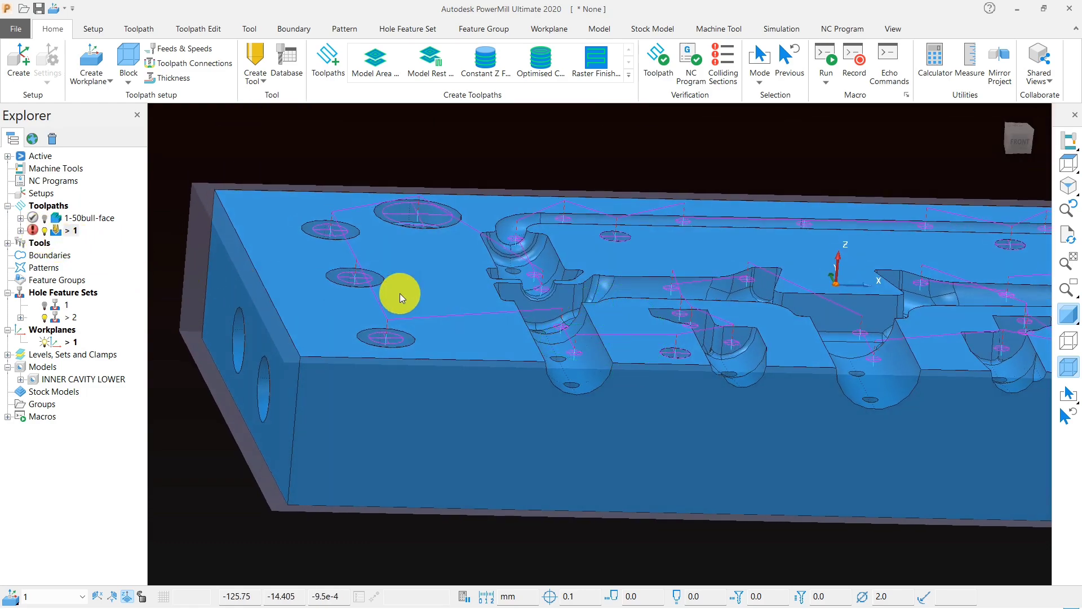
{"action": "middle_click_drag", "start_coordinate": [399, 290], "coordinate": [731, 319]}
{"action": "scroll", "coordinate": [733, 304], "scroll_direction": "down", "scroll_amount": 3}
{"action": "scroll", "coordinate": [925, 299], "scroll_direction": "up", "scroll_amount": 4}
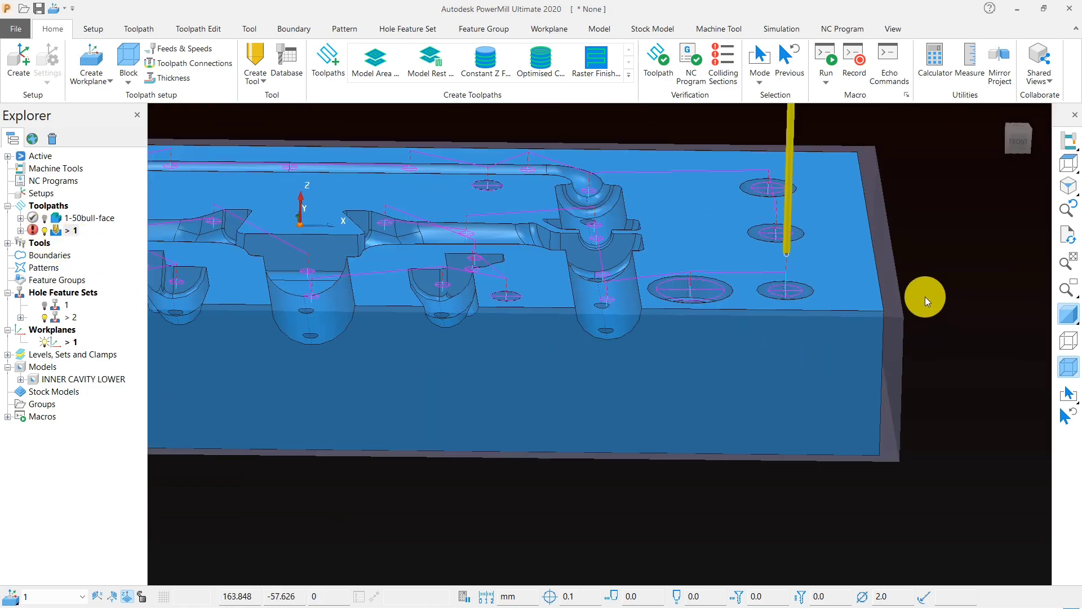
{"action": "middle_click_drag", "start_coordinate": [848, 293], "coordinate": [596, 313]}
{"action": "scroll", "coordinate": [739, 313], "scroll_direction": "down", "scroll_amount": 3}
{"action": "middle_click_drag", "start_coordinate": [738, 313], "coordinate": [553, 302]}
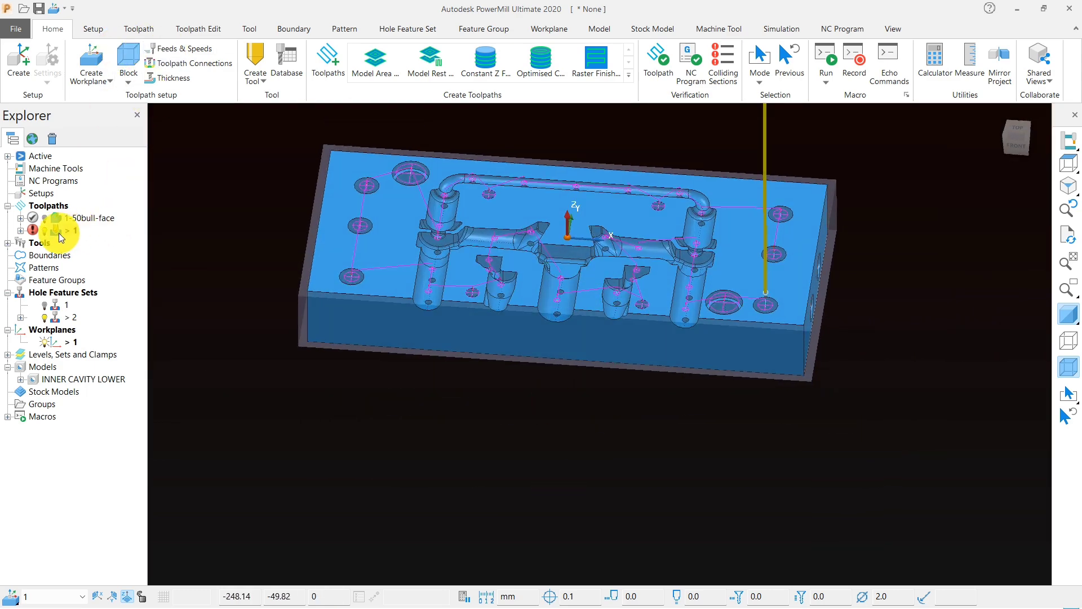
- Rename the new drilling toolpath as c-cd
{"action": "left_click", "coordinate": [69, 235]}
{"action": "type", "text": "c"}
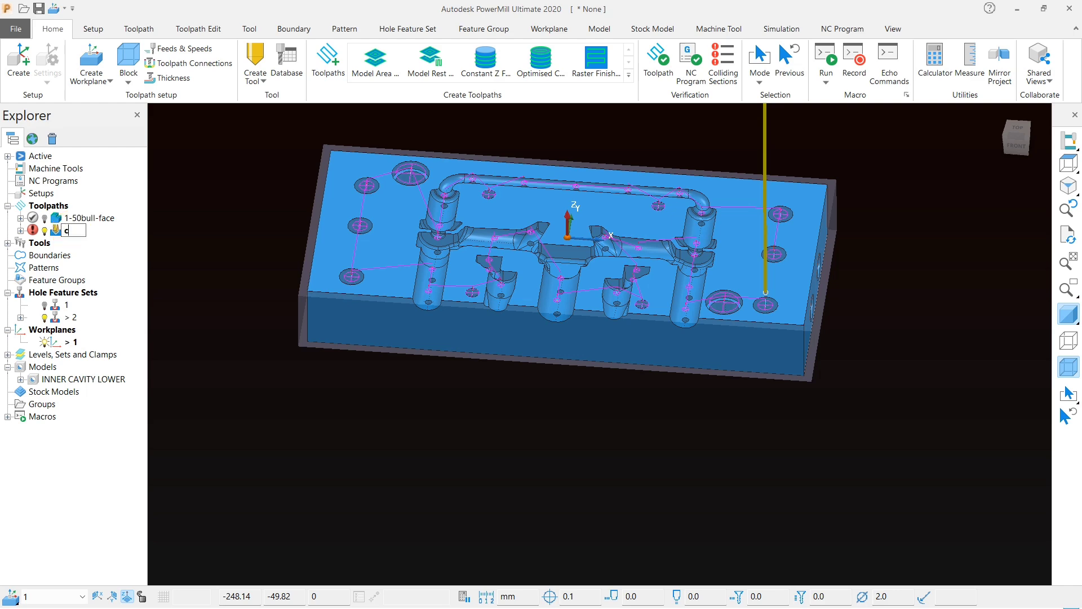
{"action": "type", "text": "-cd"}
{"action": "key", "text": "Return"}
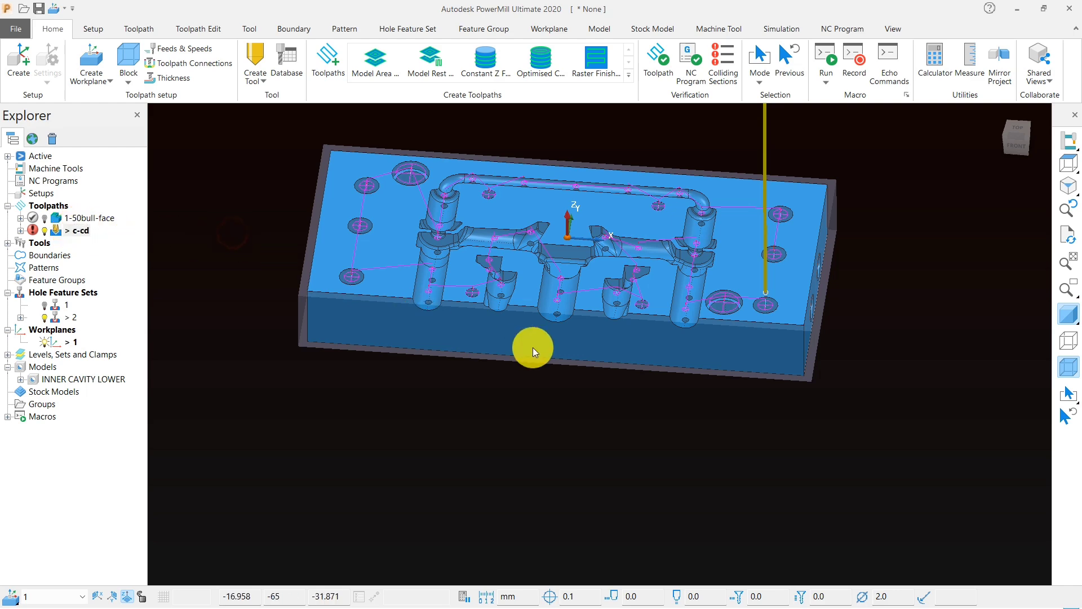
- Inspect the c-cd toolpath over the block from a low angle and check its feeds and speeds
{"action": "middle_click_drag", "start_coordinate": [531, 346], "coordinate": [516, 275]}
{"action": "scroll", "coordinate": [433, 305], "scroll_direction": "up", "scroll_amount": 5}
{"action": "scroll", "coordinate": [449, 390], "scroll_direction": "down", "scroll_amount": 2}
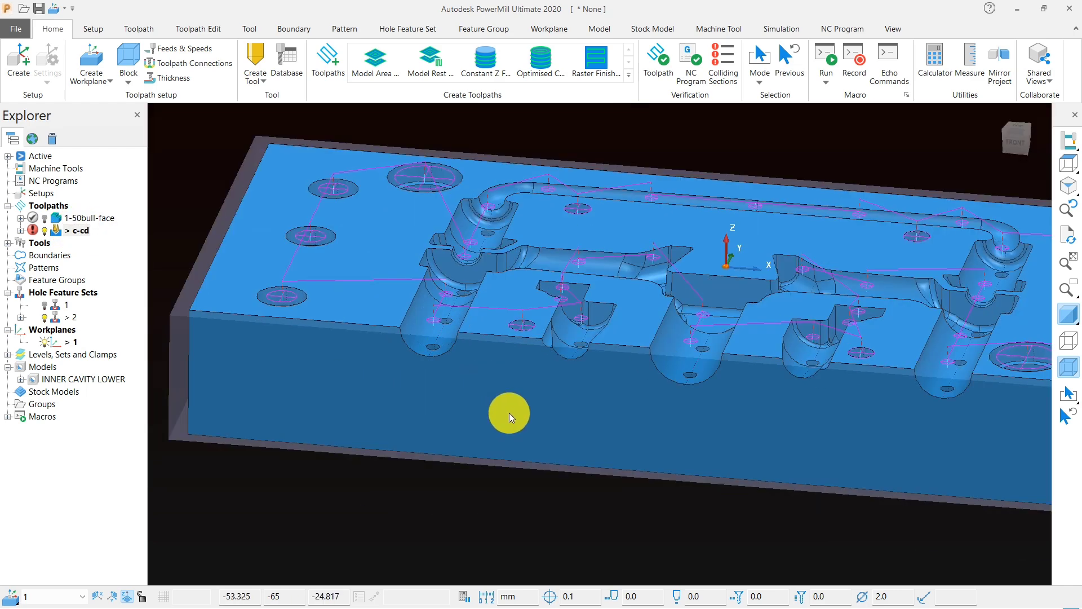
{"action": "middle_click_drag", "start_coordinate": [511, 412], "coordinate": [615, 403]}
{"action": "scroll", "coordinate": [532, 350], "scroll_direction": "down", "scroll_amount": 3}
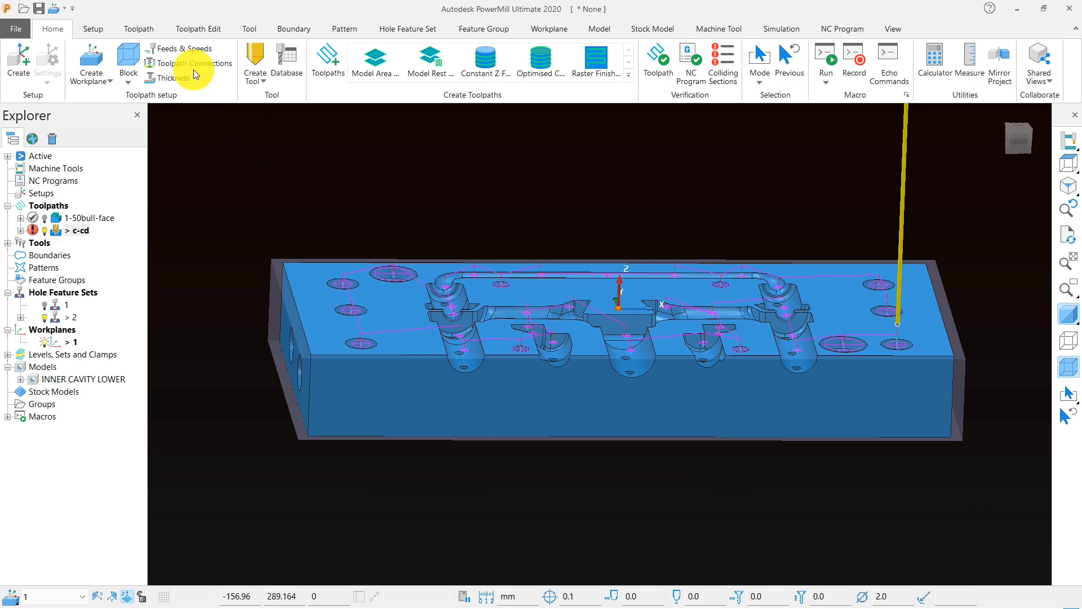
{"action": "left_click", "coordinate": [175, 55]}
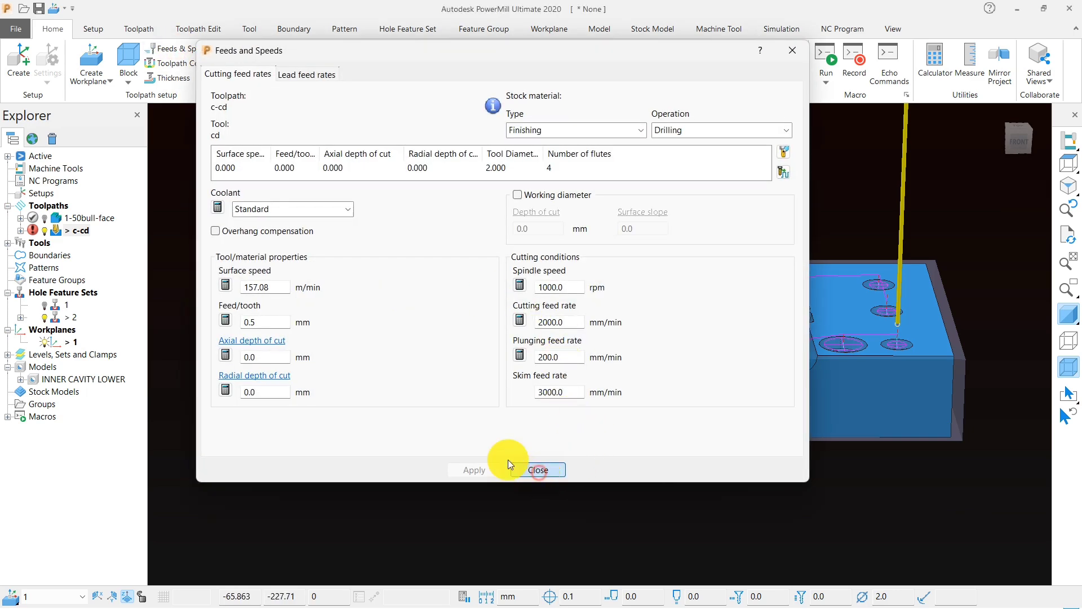
{"action": "left_click", "coordinate": [513, 465]}
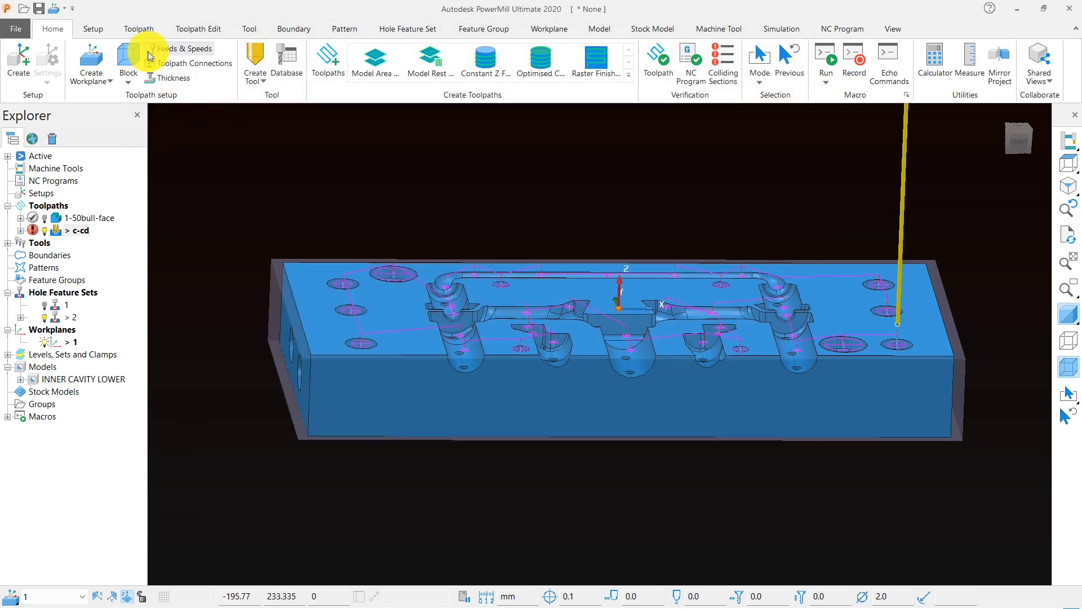
- Rename the centre drilling toolpath as 2-cd
{"action": "left_click", "coordinate": [74, 231]}
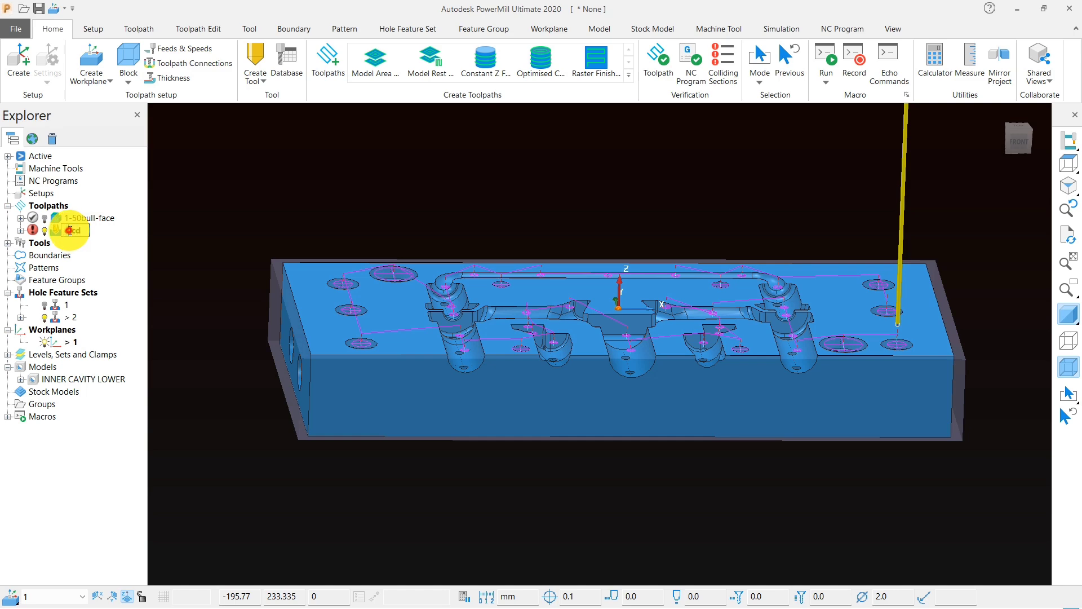
{"action": "left_click_drag", "start_coordinate": [70, 229], "coordinate": [48, 232]}
{"action": "type", "text": "2"}
{"action": "left_click", "coordinate": [246, 222]}
- Review the 2-cd toolpath's drilling settings and the hole diameters available for selection, and close them without recalculating
{"action": "right_click", "coordinate": [83, 235]}
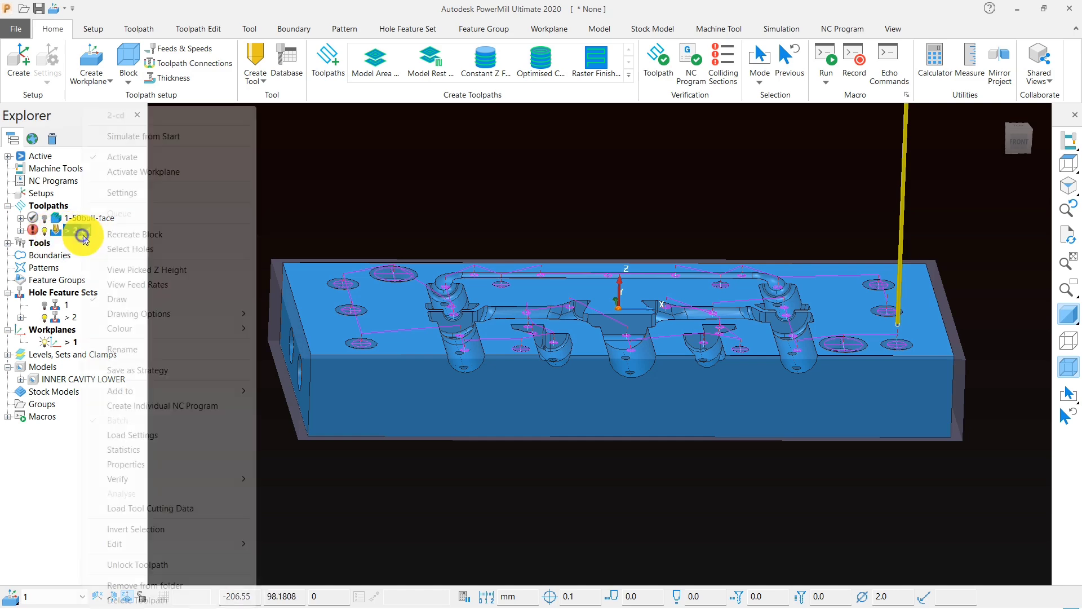
{"action": "left_click", "coordinate": [122, 192]}
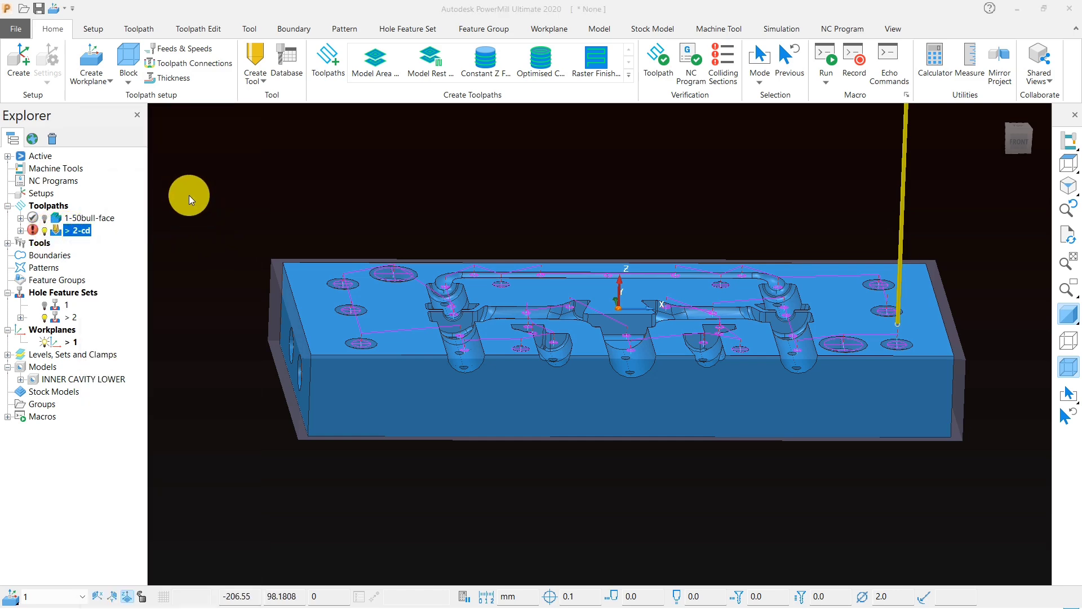
{"action": "left_click", "coordinate": [58, 46]}
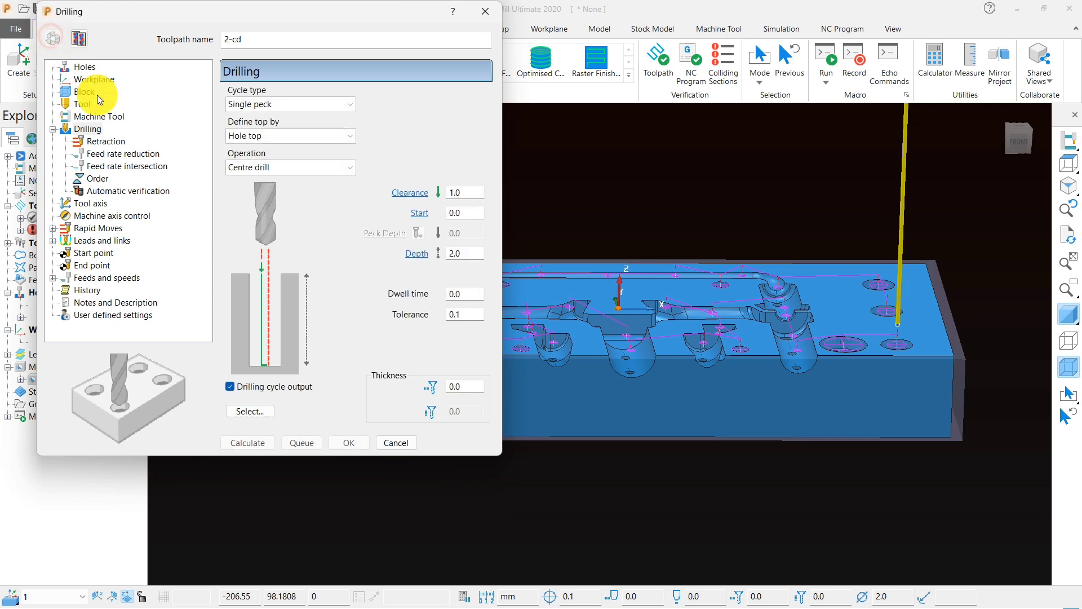
{"action": "scroll", "coordinate": [619, 222], "scroll_direction": "down", "scroll_amount": 2}
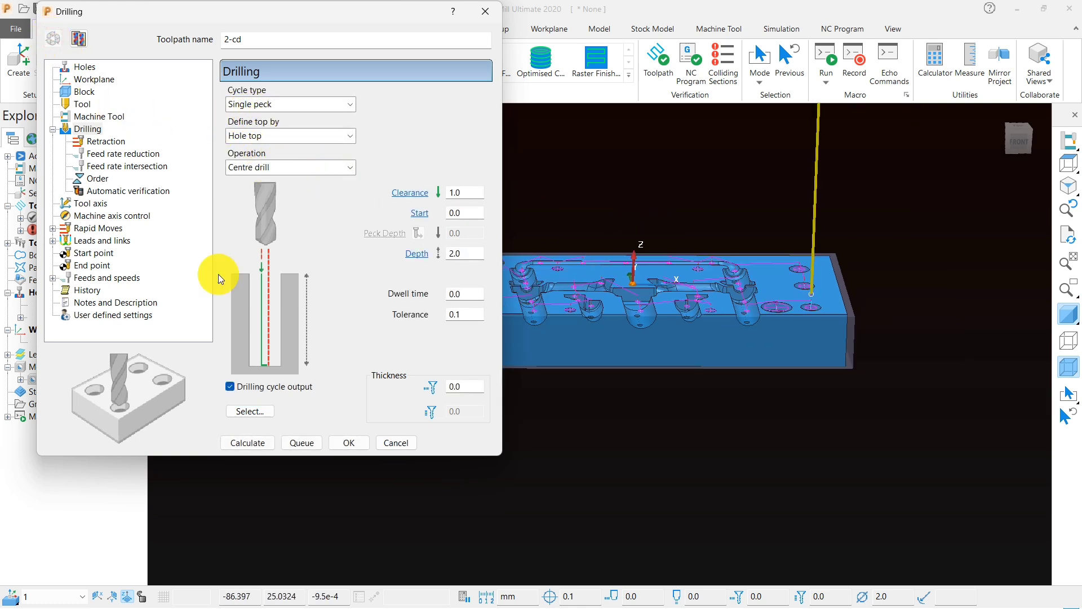
{"action": "left_click", "coordinate": [251, 410]}
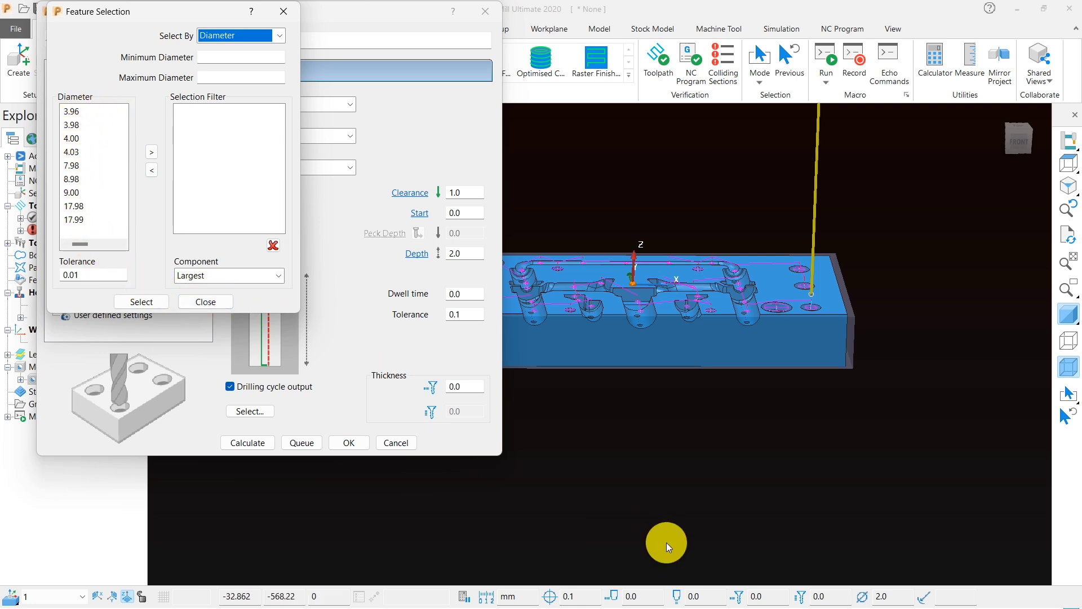
{"action": "left_click", "coordinate": [887, 596]}
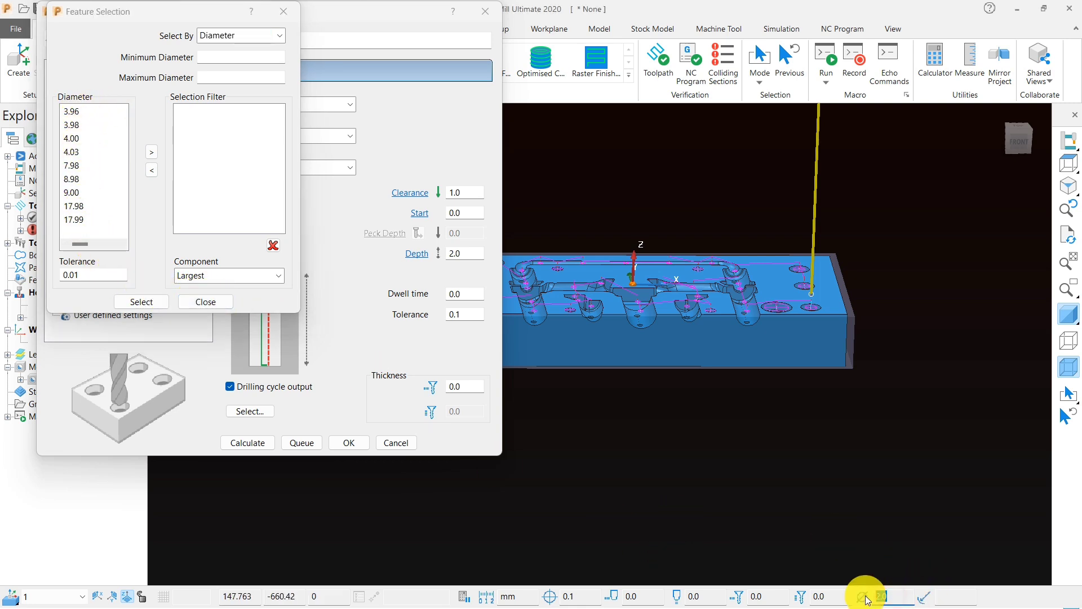
{"action": "left_click", "coordinate": [211, 302]}
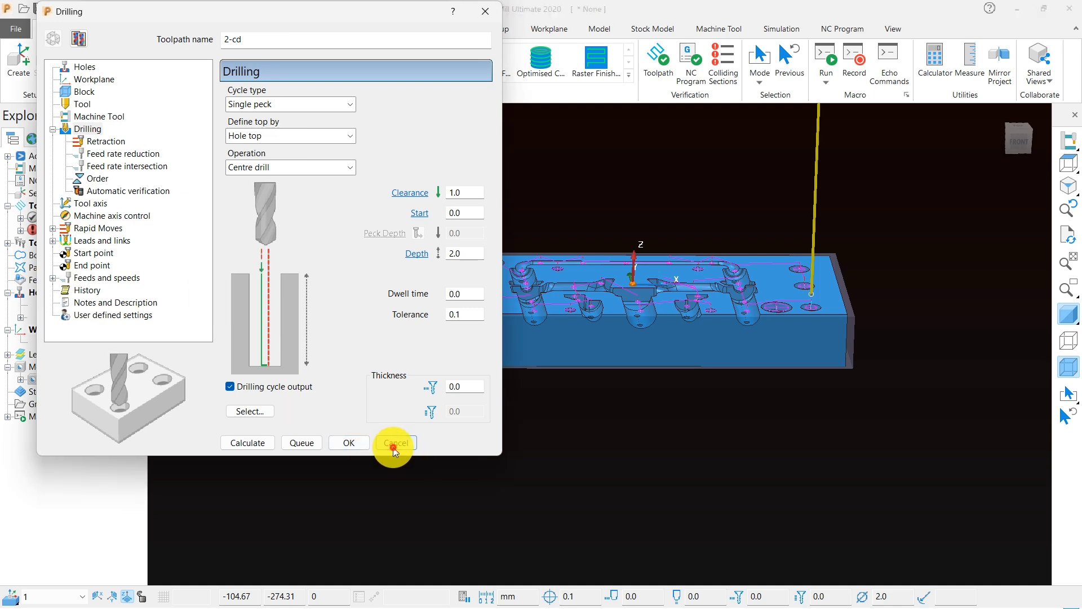
{"action": "left_click", "coordinate": [395, 443]}
- Set the first choice, second choice and default links of the 2-cd toolpath connections to Safe and apply them
{"action": "left_click", "coordinate": [184, 64]}
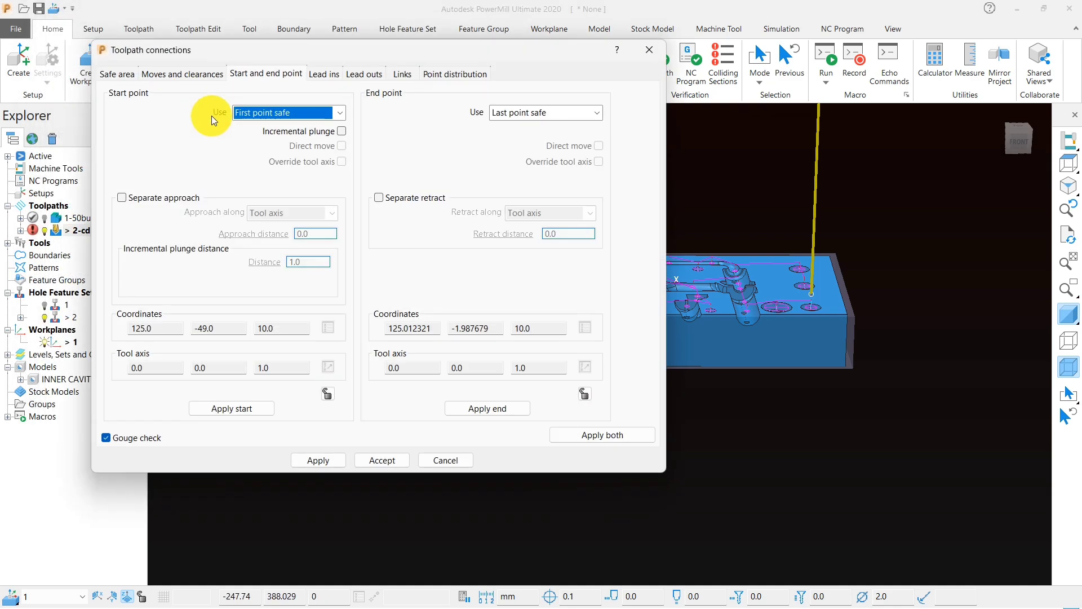
{"action": "left_click", "coordinate": [135, 74]}
{"action": "left_click", "coordinate": [170, 77]}
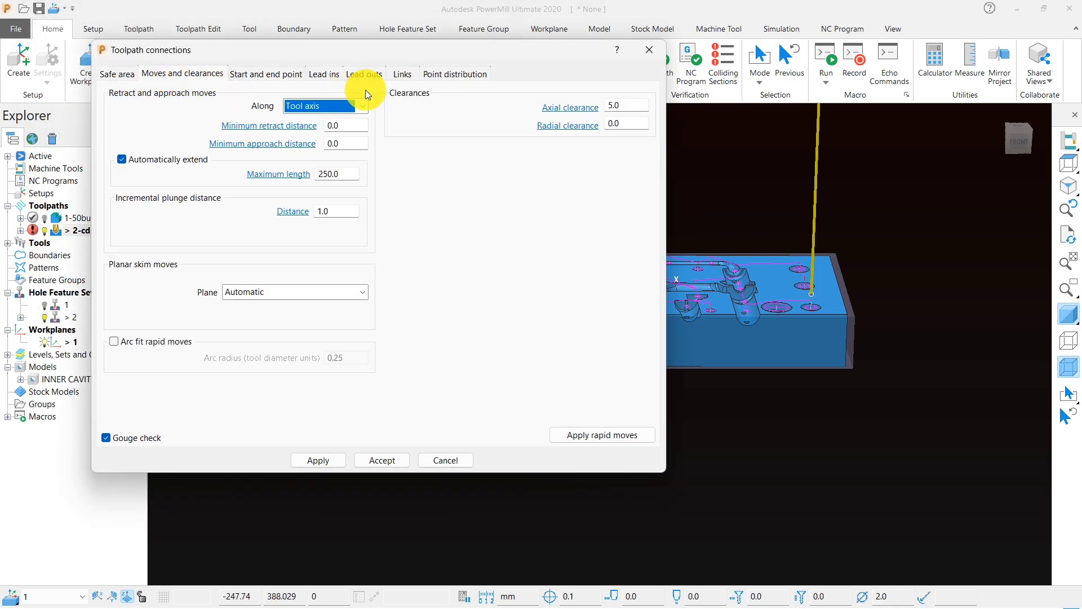
{"action": "left_click", "coordinate": [400, 74]}
{"action": "left_click", "coordinate": [158, 107]}
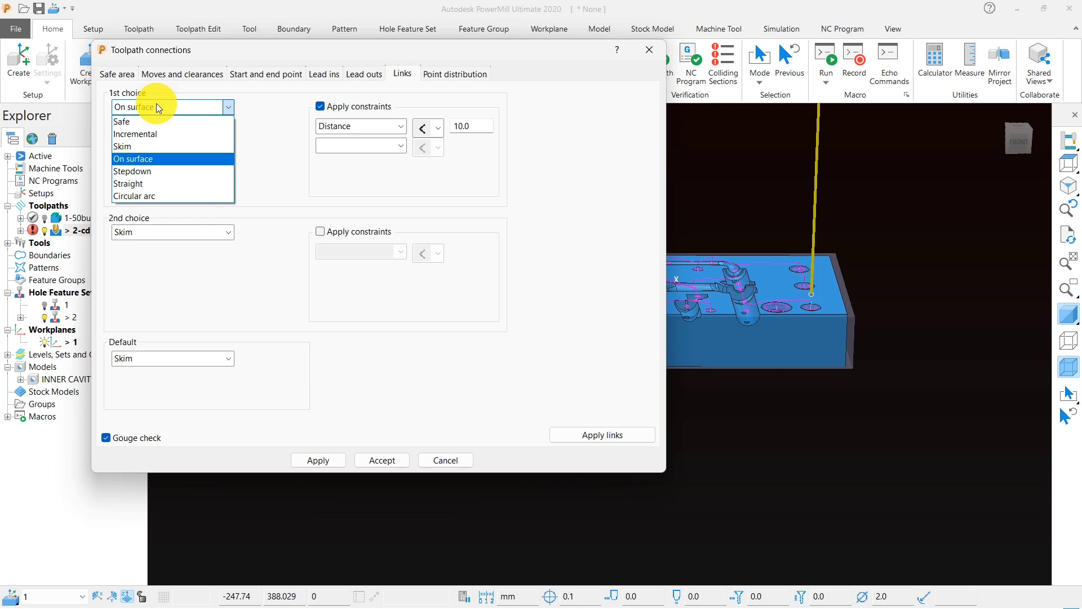
{"action": "left_click", "coordinate": [147, 123]}
{"action": "left_click", "coordinate": [150, 231]}
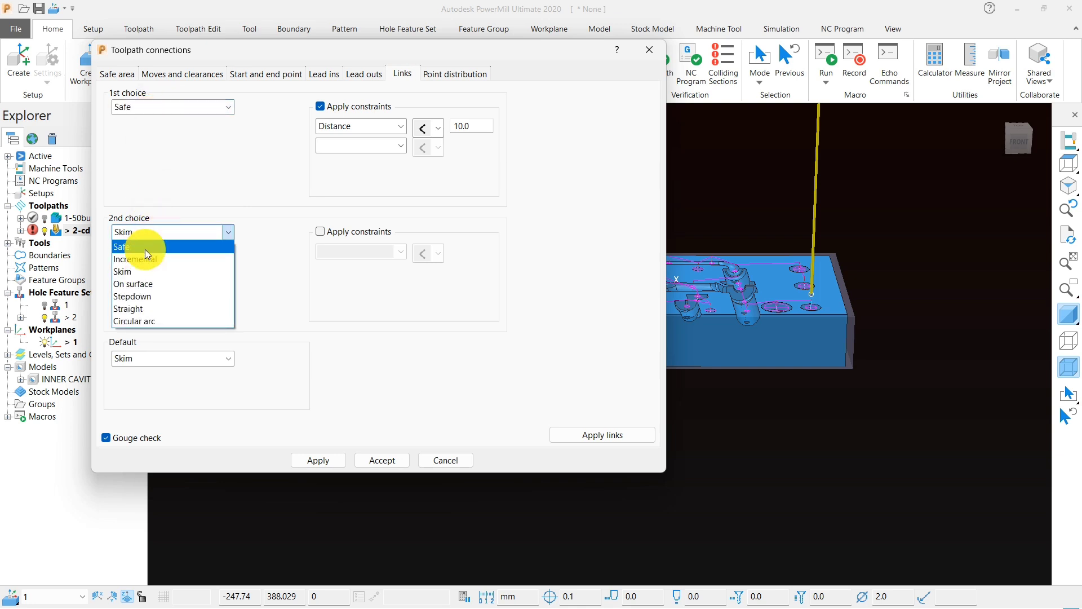
{"action": "left_click", "coordinate": [145, 248]}
{"action": "left_click", "coordinate": [157, 359]}
{"action": "left_click", "coordinate": [153, 371]}
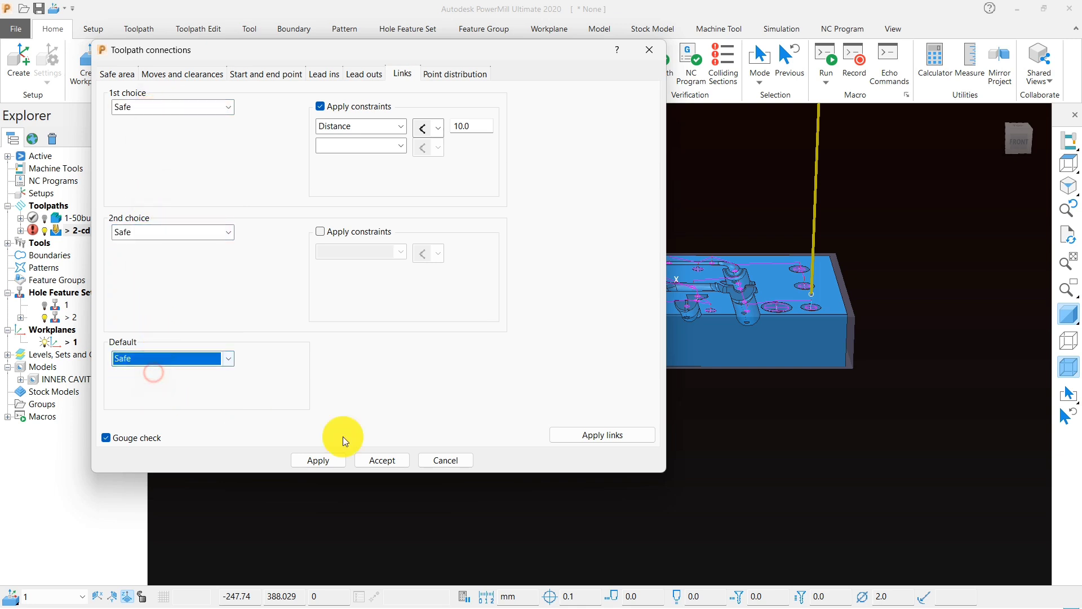
{"action": "left_click", "coordinate": [577, 442]}
{"action": "left_click", "coordinate": [321, 458]}
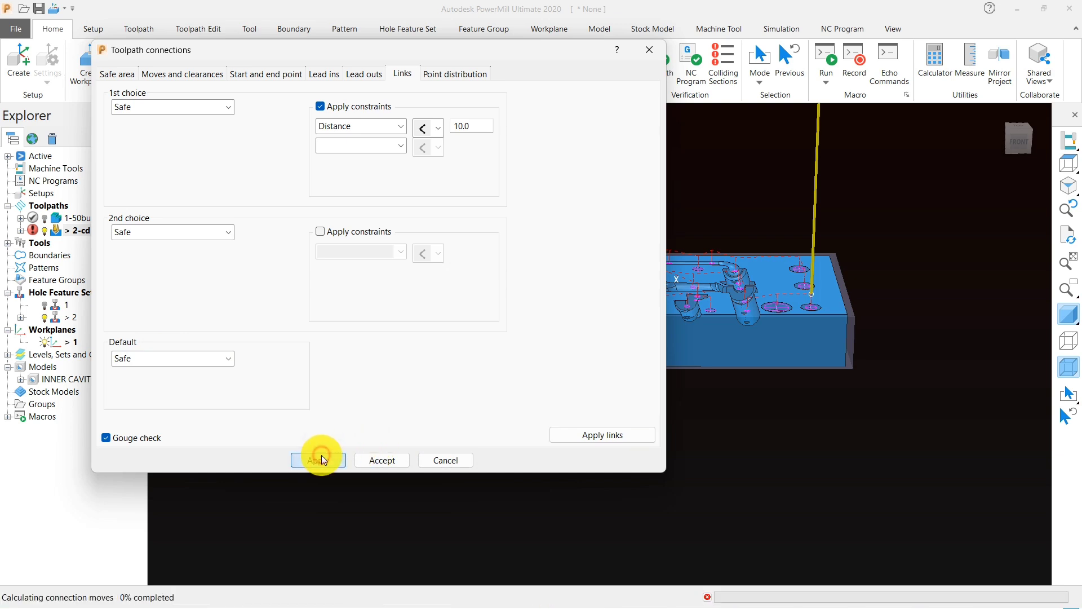
- Review the clearance, start and end point and lead-in settings, apply the safe area to 2-cd, and accept the connections
{"action": "left_click", "coordinate": [172, 73]}
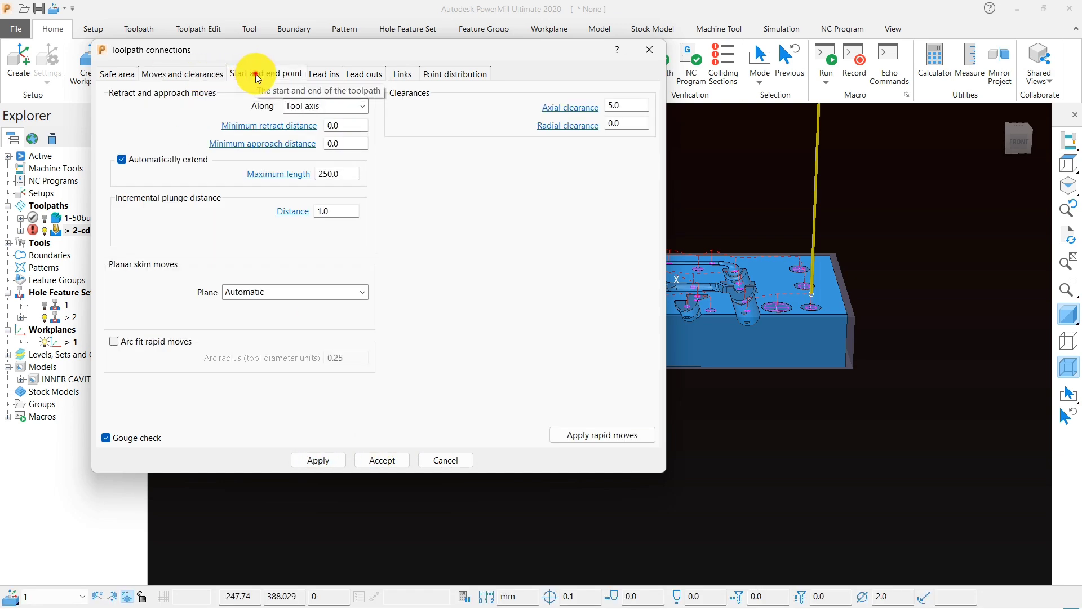
{"action": "left_click", "coordinate": [256, 74]}
{"action": "left_click", "coordinate": [325, 73]}
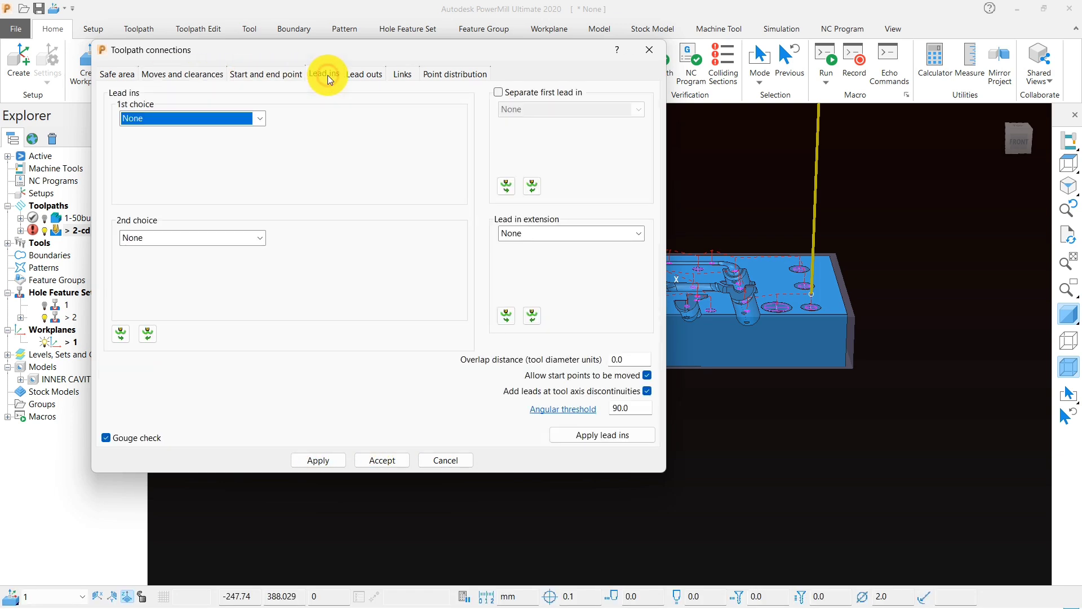
{"action": "left_click", "coordinate": [185, 75]}
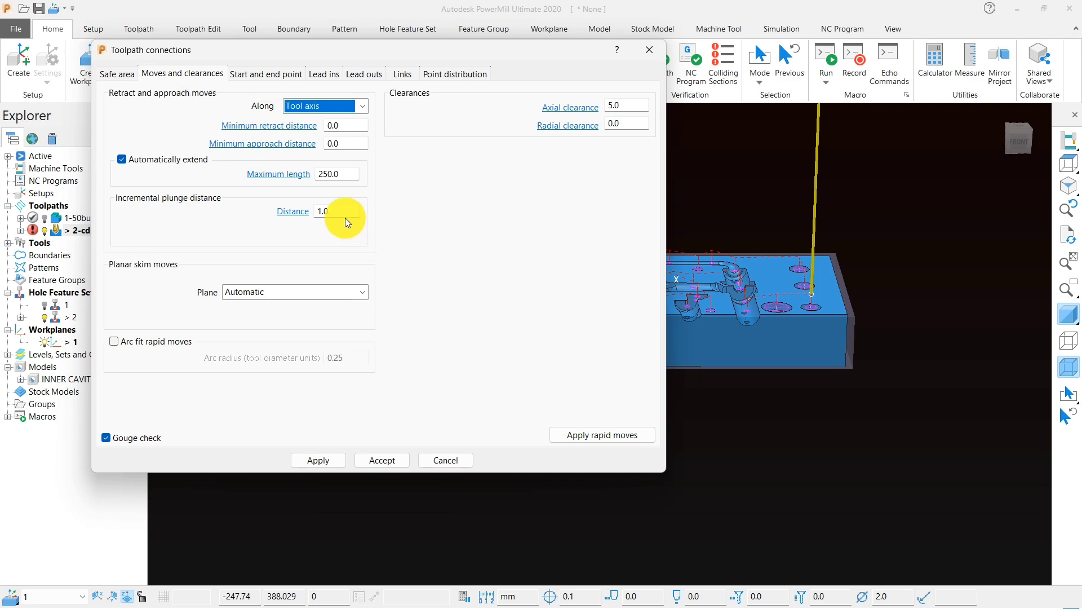
{"action": "left_click", "coordinate": [137, 78]}
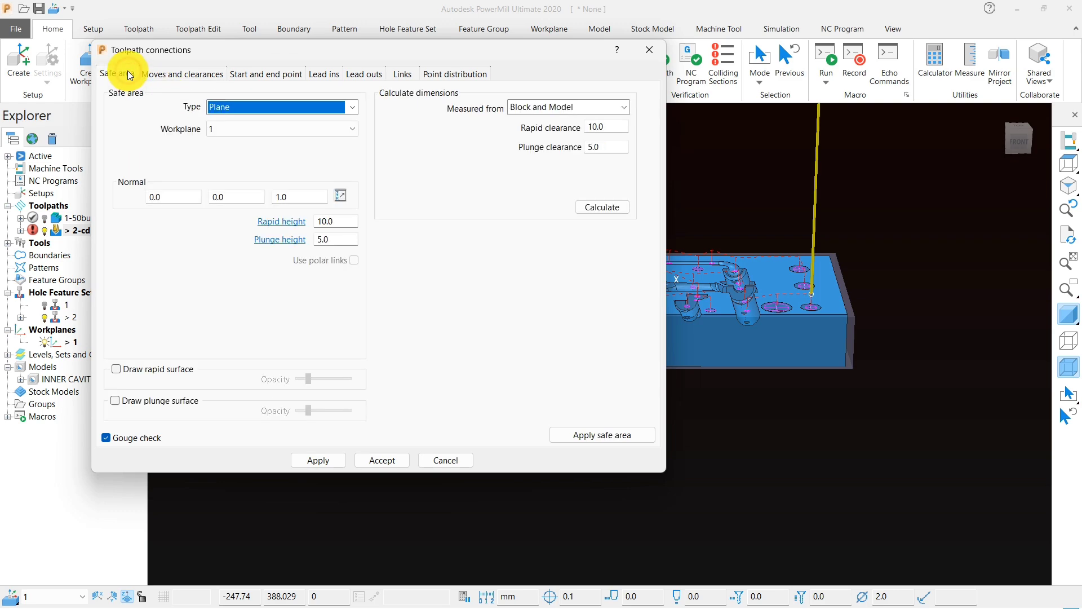
{"action": "left_click", "coordinate": [589, 435]}
{"action": "left_click", "coordinate": [364, 460]}
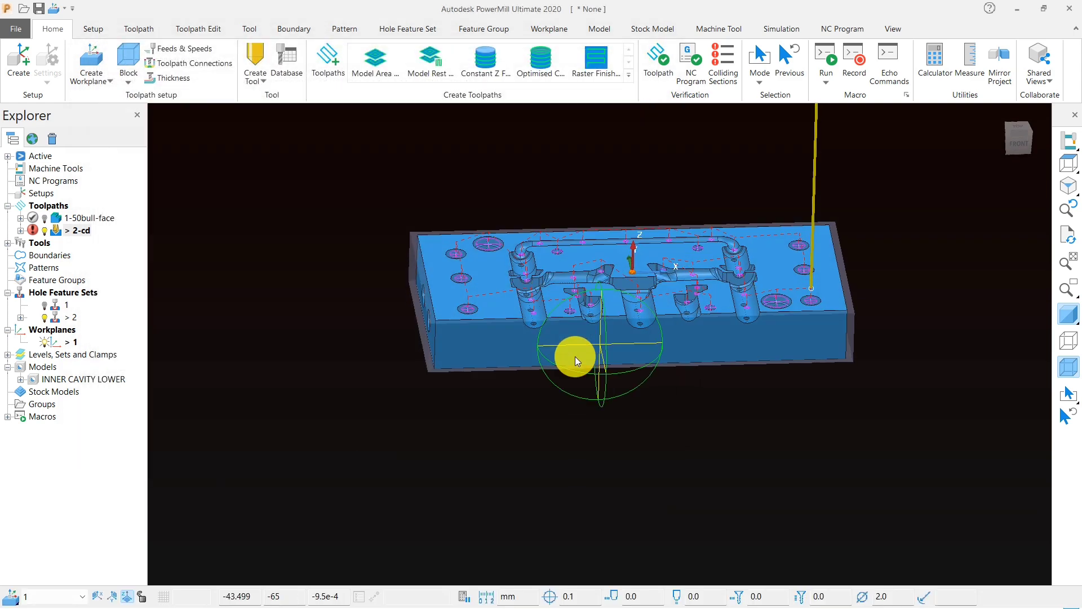
- Verify the 2-cd toolpath for gouges against the models, splitting it into safe and unsafe toolpaths, and accept the verification
{"action": "scroll", "coordinate": [576, 344], "scroll_direction": "up", "scroll_amount": 2}
{"action": "scroll", "coordinate": [564, 327], "scroll_direction": "up", "scroll_amount": 3}
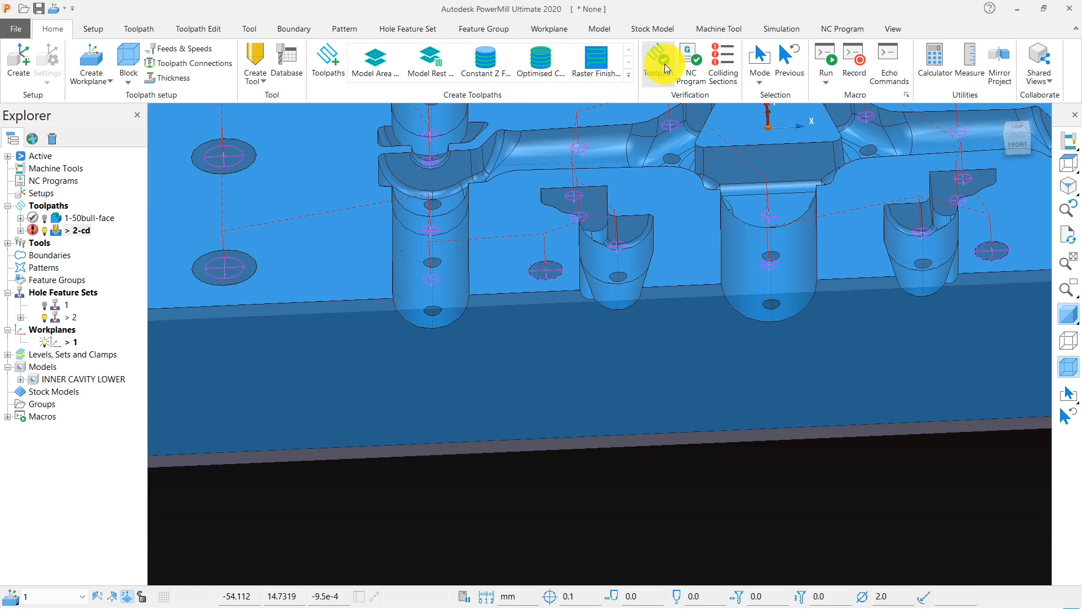
{"action": "left_click", "coordinate": [665, 63]}
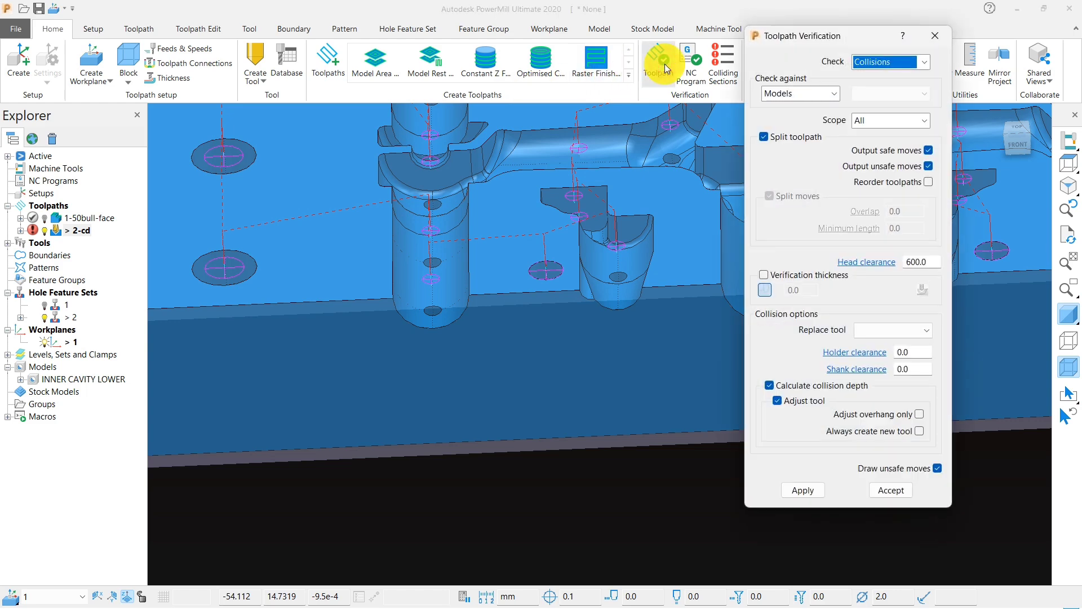
{"action": "left_click", "coordinate": [864, 63]}
{"action": "left_click", "coordinate": [867, 88]}
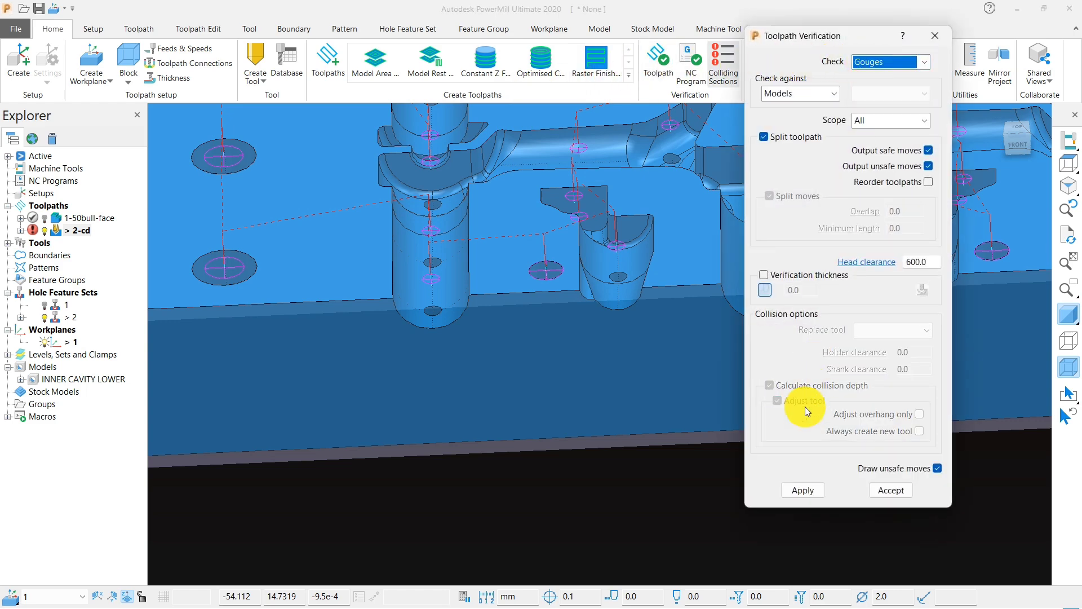
{"action": "left_click", "coordinate": [797, 488]}
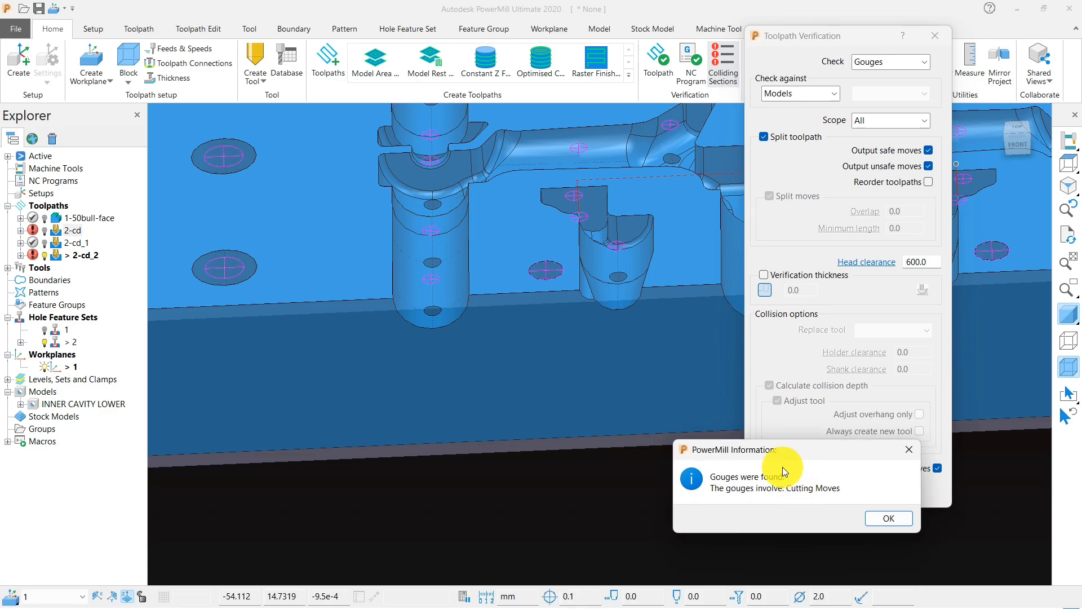
{"action": "left_click", "coordinate": [884, 518]}
{"action": "left_click", "coordinate": [882, 496]}
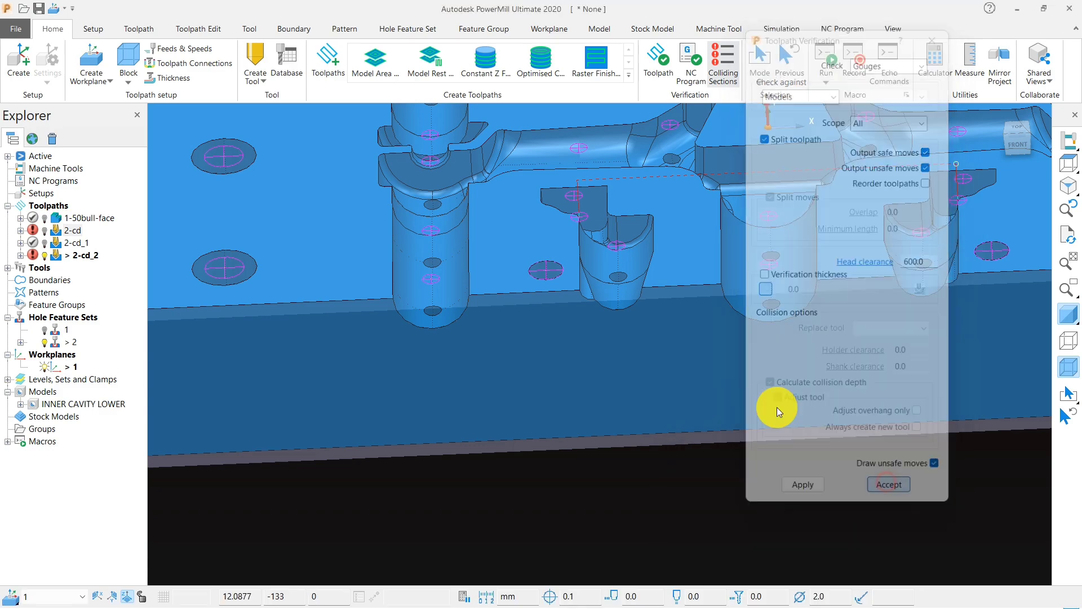
- Examine the 2-cd_2 cutting moves where they meet the wall of the small cavity pocket
{"action": "middle_click_drag", "start_coordinate": [777, 407], "coordinate": [461, 370]}
{"action": "scroll", "coordinate": [666, 326], "scroll_direction": "up", "scroll_amount": 5}
{"action": "scroll", "coordinate": [632, 283], "scroll_direction": "up", "scroll_amount": 3}
{"action": "scroll", "coordinate": [309, 259], "scroll_direction": "up", "scroll_amount": 3}
{"action": "scroll", "coordinate": [566, 256], "scroll_direction": "down", "scroll_amount": 7}
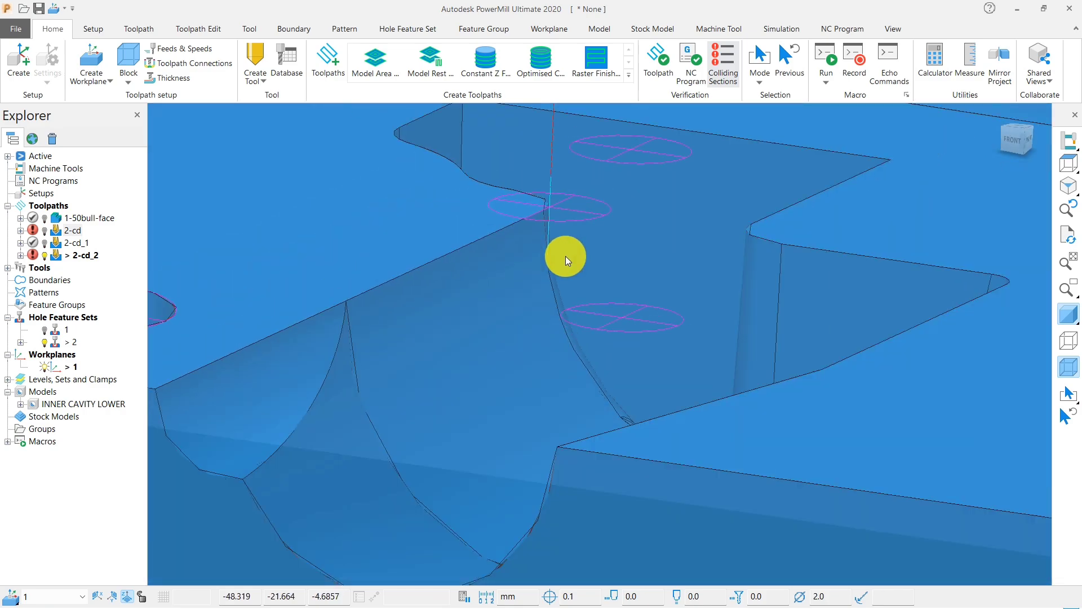
- Inspect the holes from the underside of the mould block, comparing their depths and hole features
{"action": "middle_click_drag", "start_coordinate": [516, 315], "coordinate": [563, 425]}
{"action": "scroll", "coordinate": [564, 422], "scroll_direction": "down", "scroll_amount": 5}
{"action": "middle_click_drag", "start_coordinate": [485, 303], "coordinate": [595, 382]}
{"action": "scroll", "coordinate": [463, 405], "scroll_direction": "up", "scroll_amount": 5}
{"action": "scroll", "coordinate": [474, 381], "scroll_direction": "up", "scroll_amount": 3}
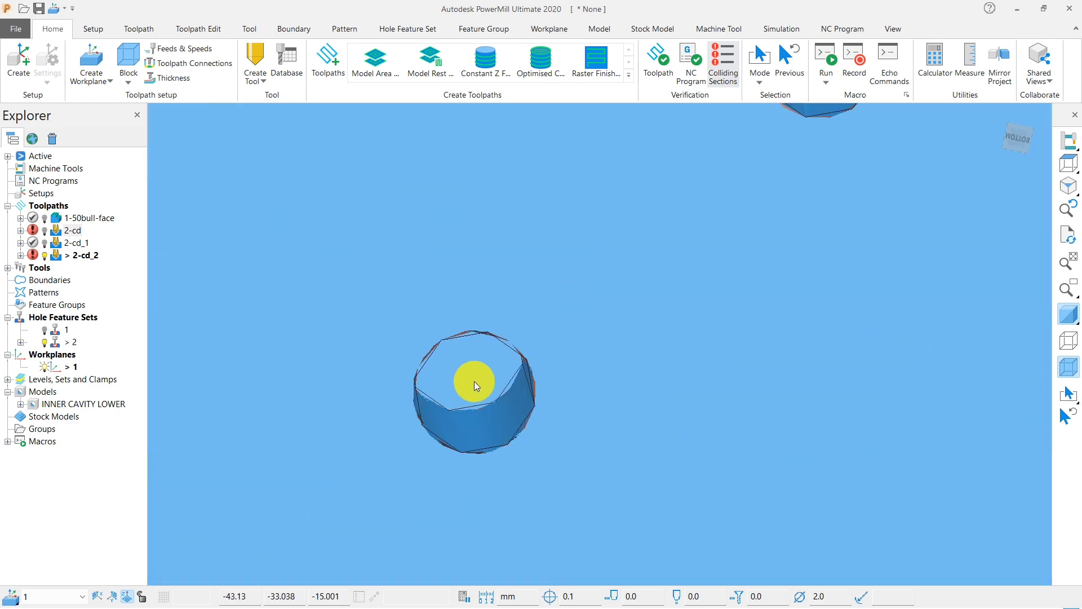
{"action": "scroll", "coordinate": [468, 388], "scroll_direction": "down", "scroll_amount": 7}
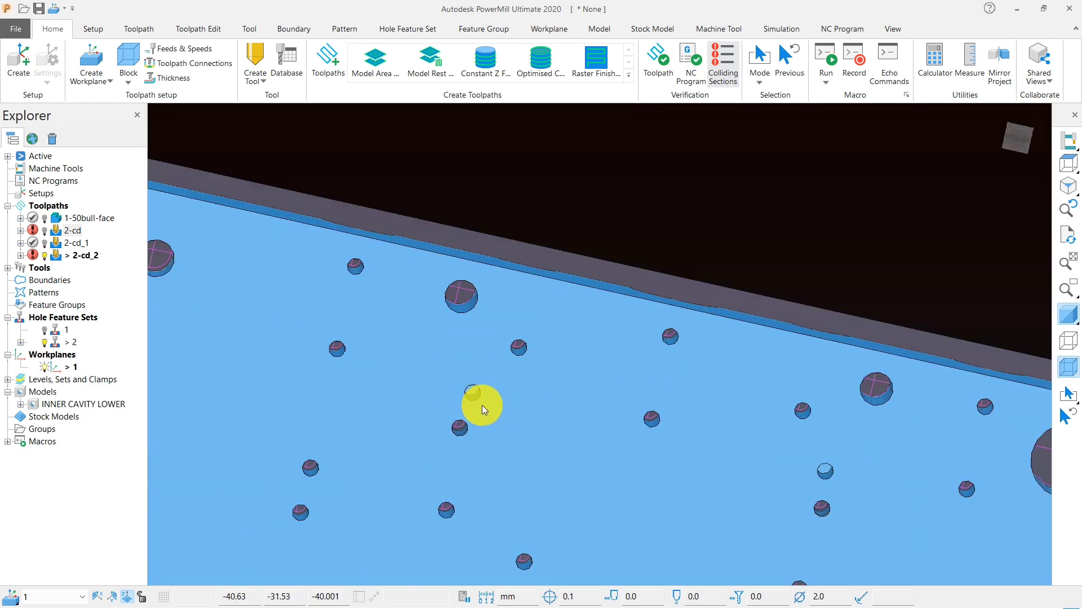
{"action": "middle_click_drag", "start_coordinate": [482, 404], "coordinate": [619, 424]}
{"action": "scroll", "coordinate": [483, 362], "scroll_direction": "down", "scroll_amount": 5}
{"action": "scroll", "coordinate": [480, 371], "scroll_direction": "up", "scroll_amount": 3}
{"action": "scroll", "coordinate": [480, 370], "scroll_direction": "up", "scroll_amount": 2}
{"action": "scroll", "coordinate": [400, 292], "scroll_direction": "down", "scroll_amount": 4}
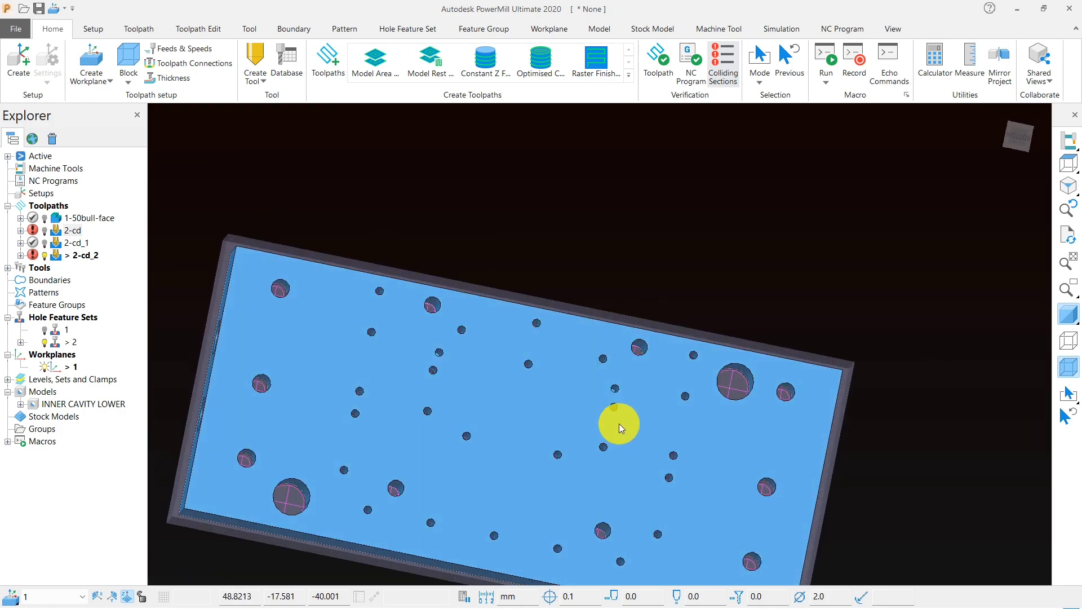
{"action": "scroll", "coordinate": [619, 424], "scroll_direction": "up", "scroll_amount": 3}
{"action": "middle_click_drag", "start_coordinate": [599, 343], "coordinate": [581, 390]}
{"action": "scroll", "coordinate": [580, 390], "scroll_direction": "down", "scroll_amount": 4}
{"action": "mouse_move", "coordinate": [550, 279]}
{"action": "middle_mouse_down"}
{"action": "mouse_move", "coordinate": [573, 475]}
{"action": "mouse_move", "coordinate": [608, 456]}
{"action": "mouse_move", "coordinate": [613, 286]}
{"action": "mouse_move", "coordinate": [641, 279]}
{"action": "middle_mouse_up"}
{"action": "scroll", "coordinate": [581, 300], "scroll_direction": "up", "scroll_amount": 3}
- Turn off the model shading and hide hole feature set 2 to isolate the 2-cd_2 moves
{"action": "left_click", "coordinate": [1067, 314]}
{"action": "middle_click_drag", "start_coordinate": [724, 398], "coordinate": [684, 344]}
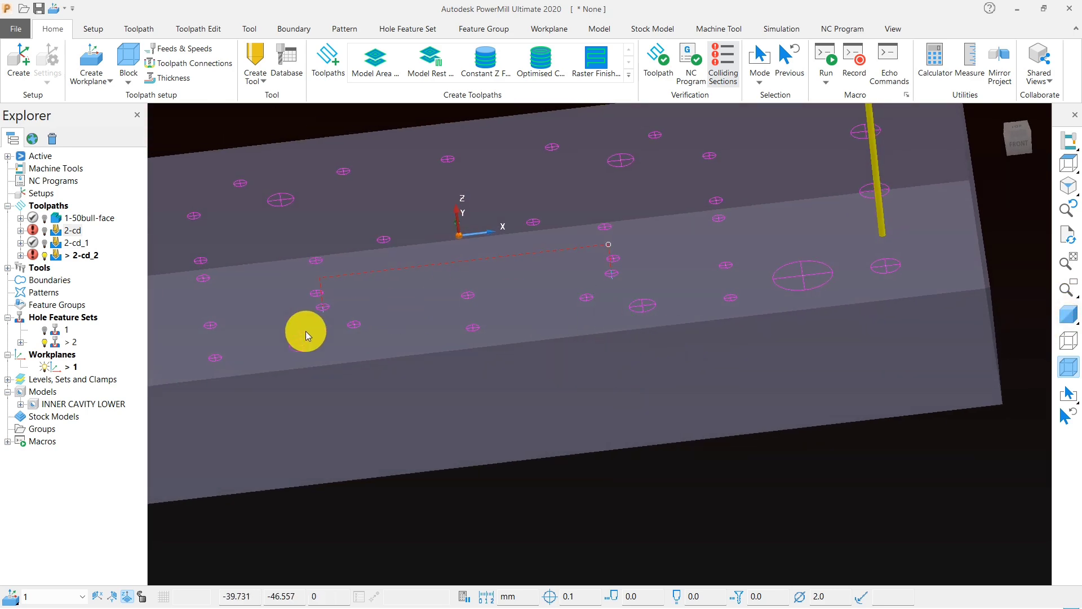
{"action": "double_click", "coordinate": [55, 344]}
{"action": "middle_click_drag", "start_coordinate": [445, 318], "coordinate": [566, 348]}
- Delete the 2-cd_2 toolpath containing the unsafe moves and the original 2-cd toolpath
{"action": "right_click", "coordinate": [72, 262]}
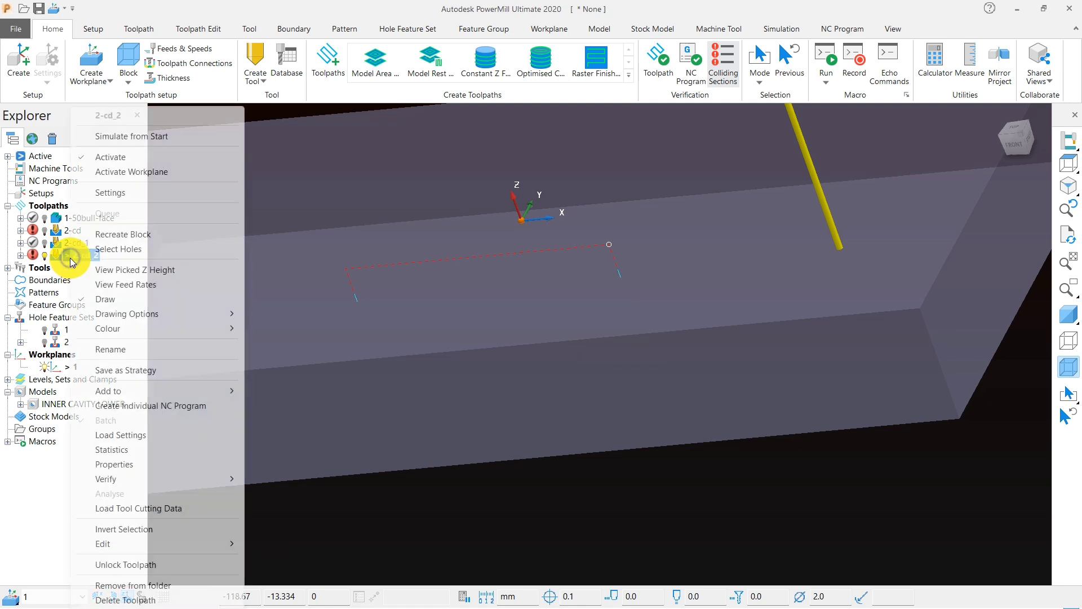
{"action": "left_click", "coordinate": [127, 598]}
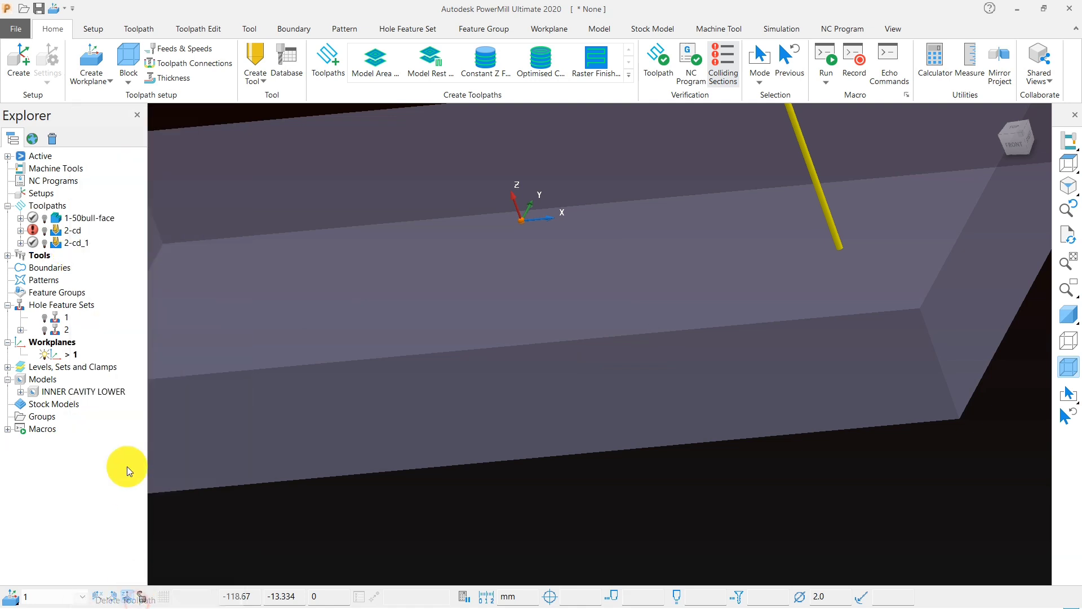
{"action": "right_click", "coordinate": [67, 230]}
{"action": "left_click", "coordinate": [149, 599]}
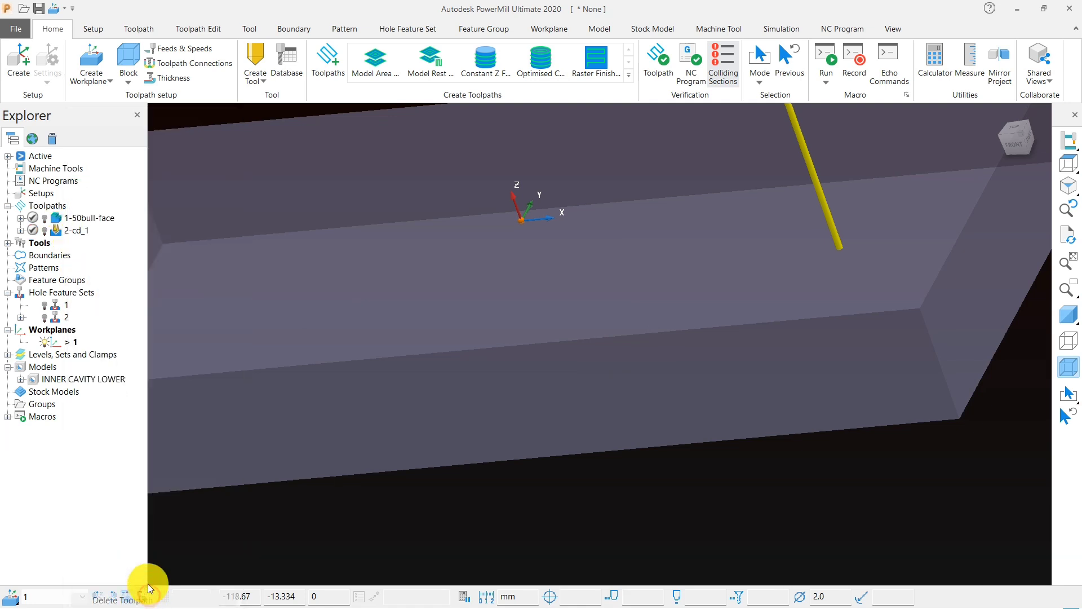
{"action": "middle_click_drag", "start_coordinate": [263, 370], "coordinate": [350, 351]}
- Rename the remaining 2-cd_1 toolpath as 2-cd
{"action": "left_click", "coordinate": [83, 232]}
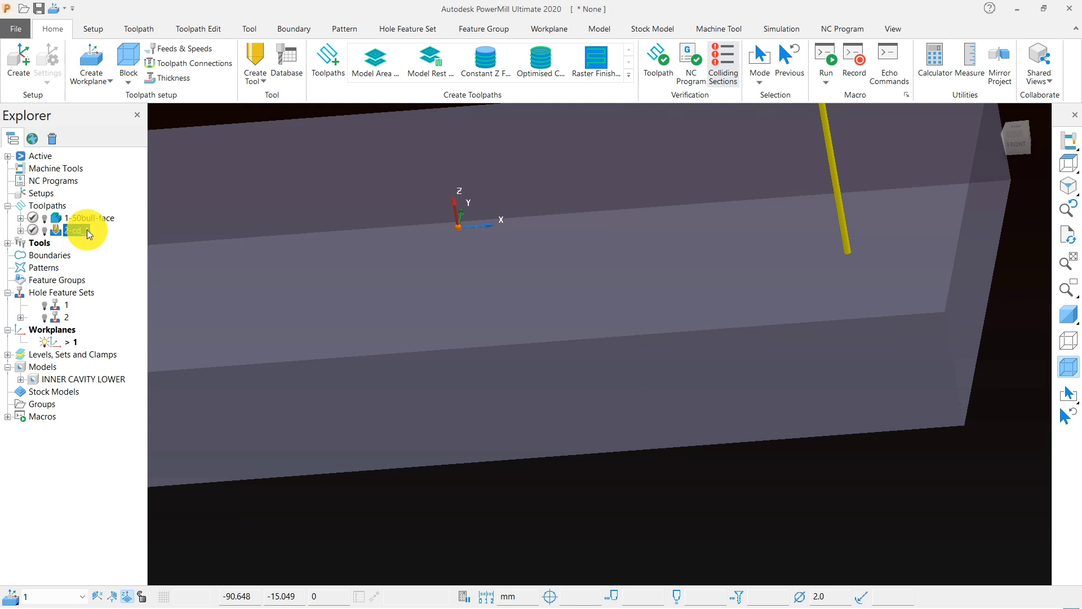
{"action": "left_click", "coordinate": [86, 230]}
{"action": "key", "text": "BackSpace"}
{"action": "key", "text": "BackSpace"}
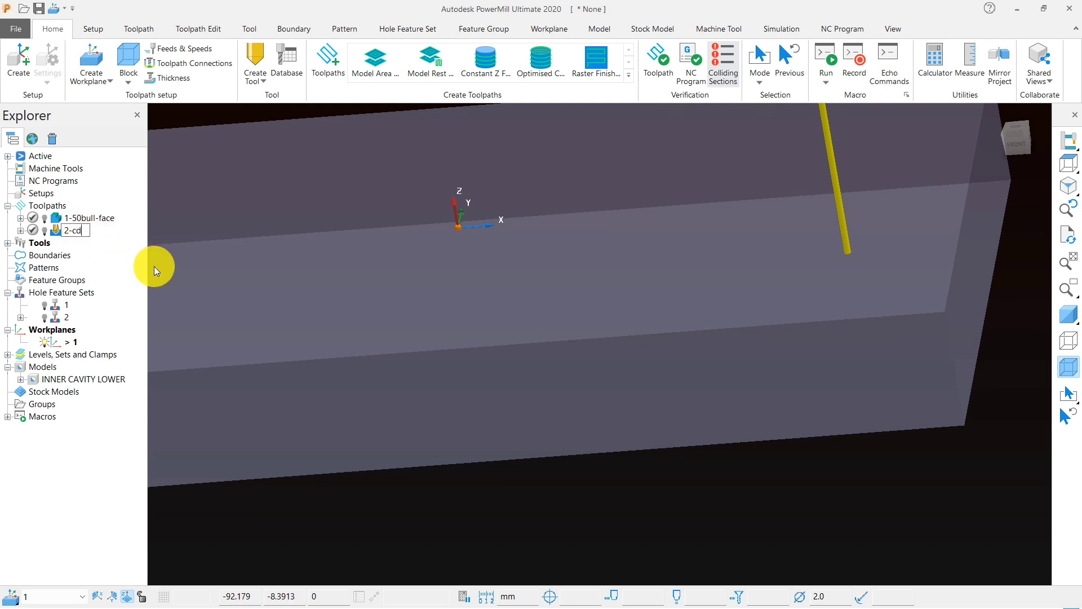
{"action": "key", "text": "Return"}
- Activate the 2-cd toolpath with its hole feature set and turn the model shading back on
{"action": "double_click", "coordinate": [55, 231]}
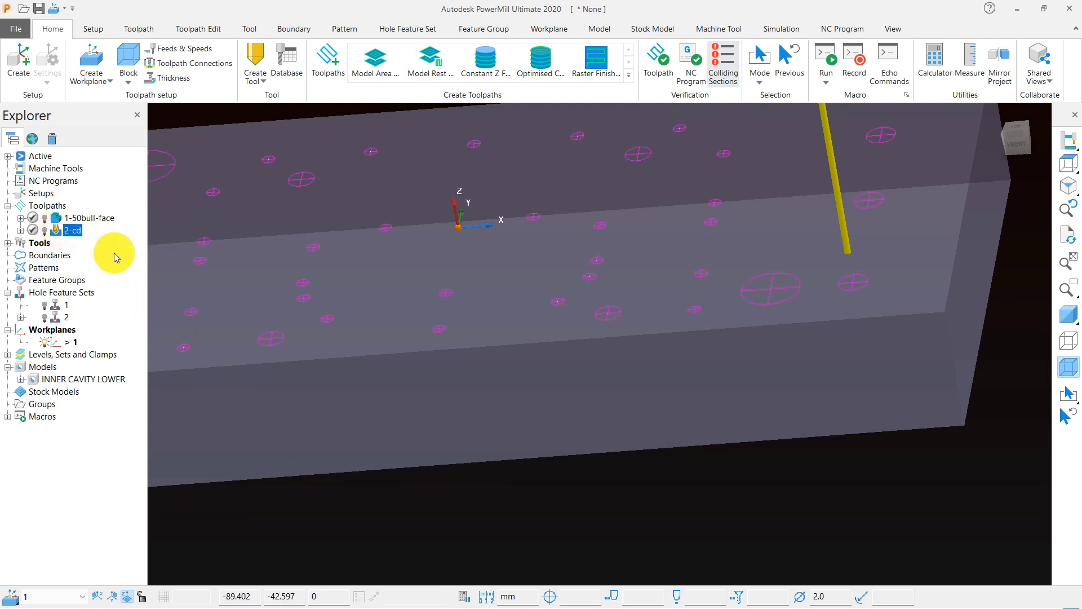
{"action": "middle_click_drag", "start_coordinate": [401, 280], "coordinate": [478, 293]}
{"action": "scroll", "coordinate": [603, 324], "scroll_direction": "down", "scroll_amount": 3}
{"action": "left_click", "coordinate": [1069, 316]}
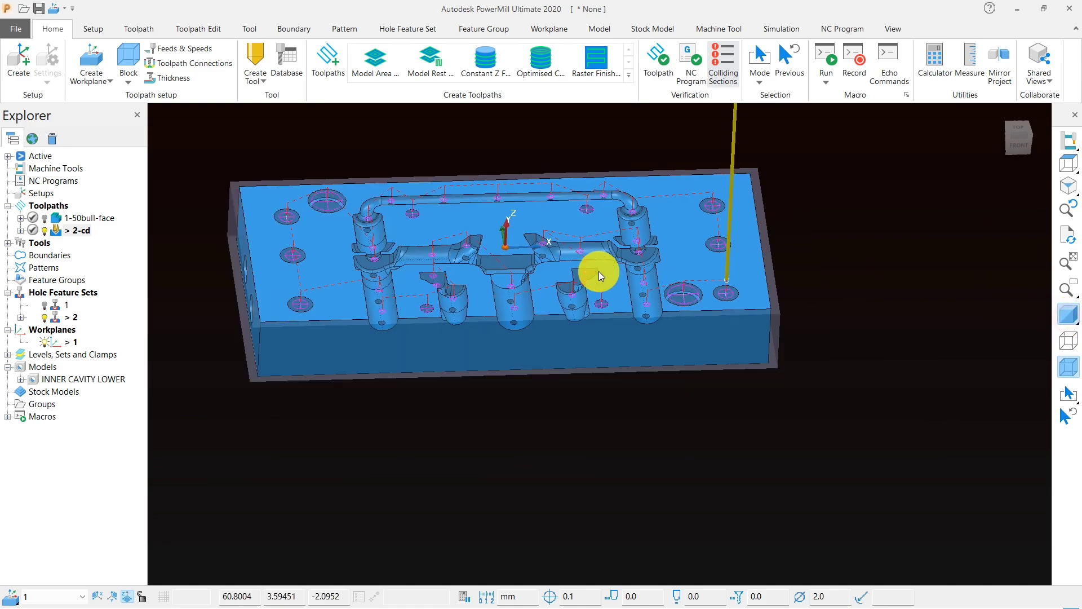
- Inspect the 2-cd drilling moves over the block, first with the shaded model and again with the shading turned off
{"action": "middle_click_drag", "start_coordinate": [598, 272], "coordinate": [569, 377]}
{"action": "scroll", "coordinate": [490, 313], "scroll_direction": "up", "scroll_amount": 5}
{"action": "mouse_move", "coordinate": [489, 313]}
{"action": "middle_mouse_down"}
{"action": "mouse_move", "coordinate": [529, 374]}
{"action": "mouse_move", "coordinate": [527, 270]}
{"action": "middle_mouse_up"}
{"action": "scroll", "coordinate": [296, 192], "scroll_direction": "up", "scroll_amount": 4}
{"action": "left_click", "coordinate": [1057, 323]}
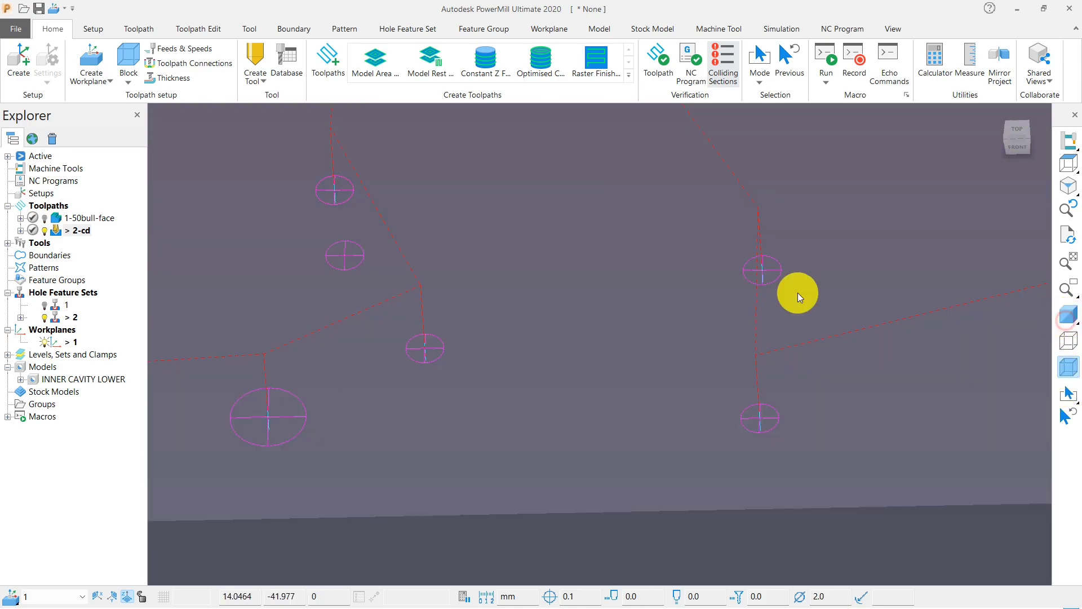
{"action": "scroll", "coordinate": [345, 269], "scroll_direction": "down", "scroll_amount": 6}
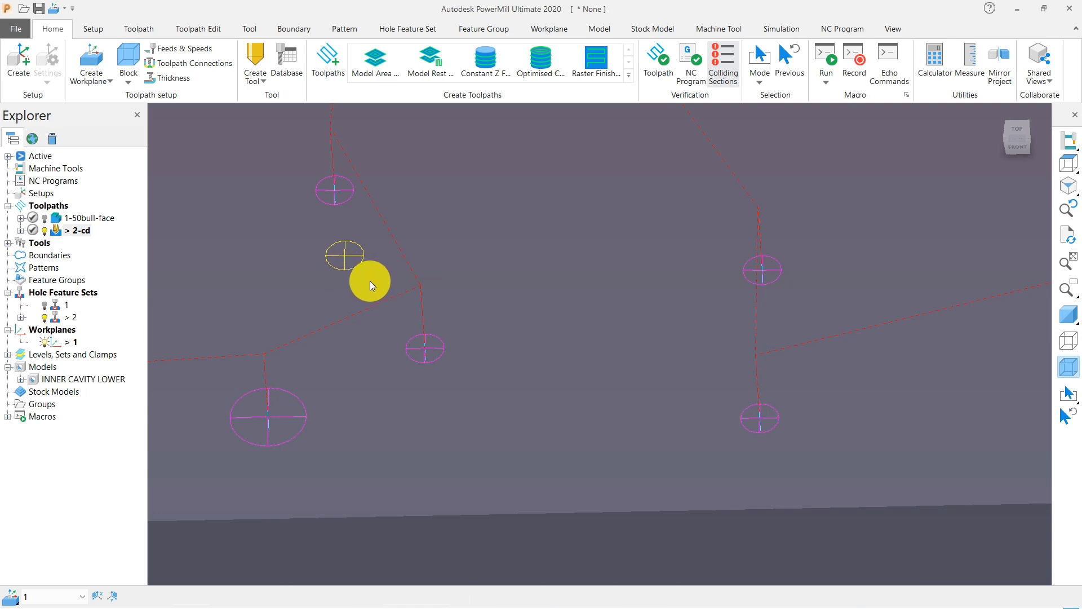
{"action": "scroll", "coordinate": [667, 311], "scroll_direction": "up", "scroll_amount": 2}
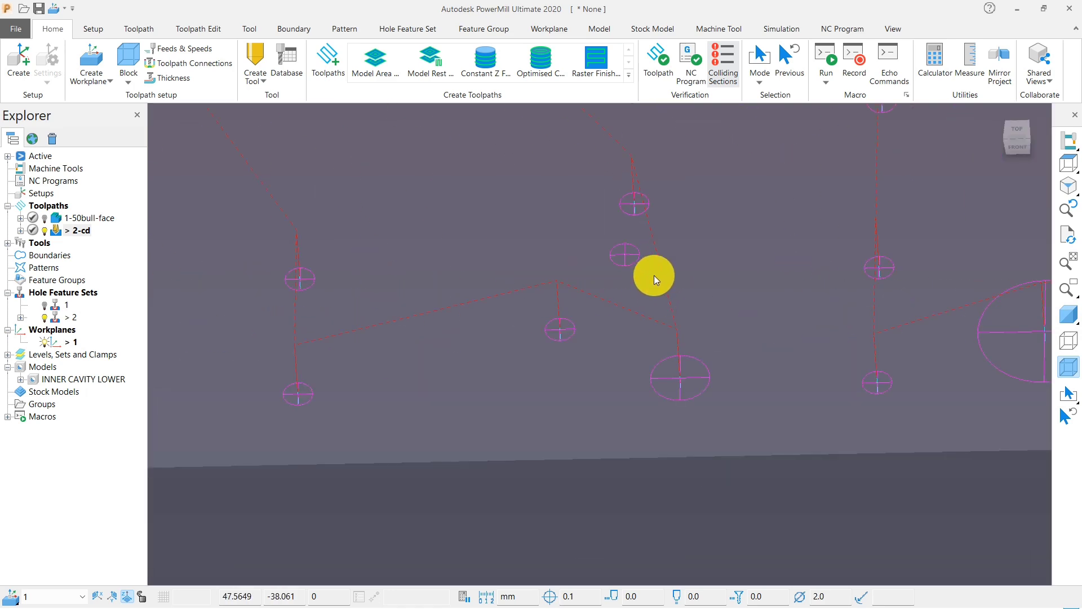
{"action": "scroll", "coordinate": [621, 265], "scroll_direction": "down", "scroll_amount": 3}
{"action": "middle_click_drag", "start_coordinate": [622, 310], "coordinate": [452, 355]}
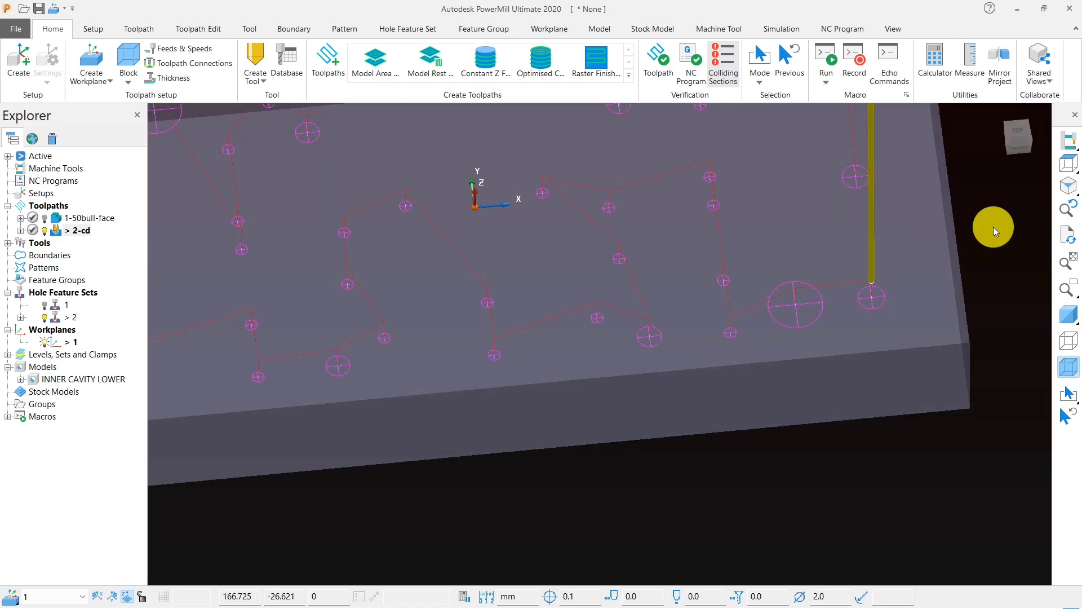
{"action": "middle_click_drag", "start_coordinate": [699, 315], "coordinate": [795, 175]}
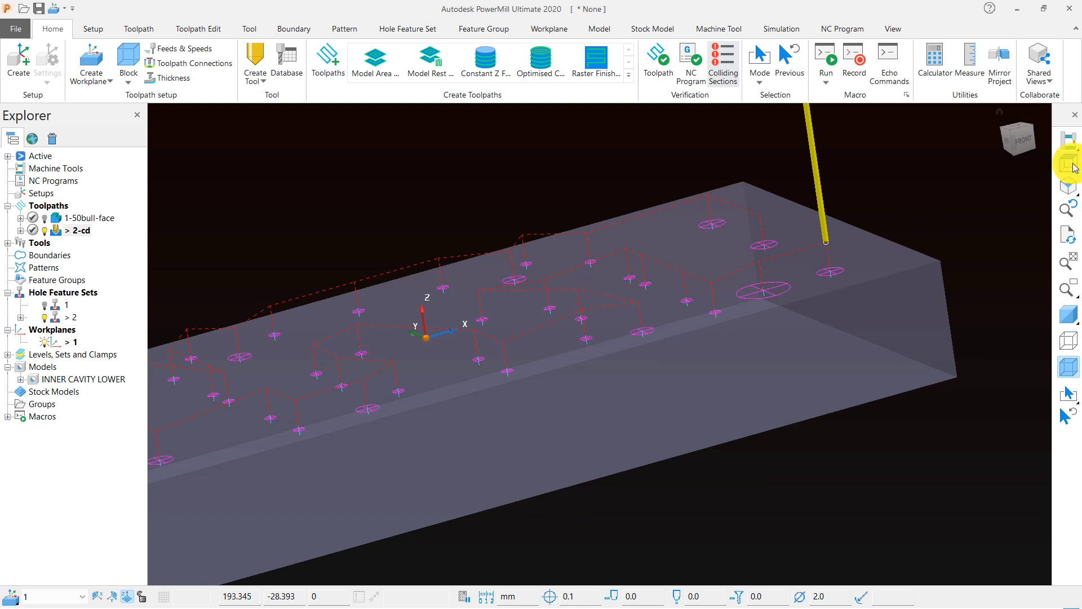
{"action": "mouse_move", "coordinate": [1071, 164]}
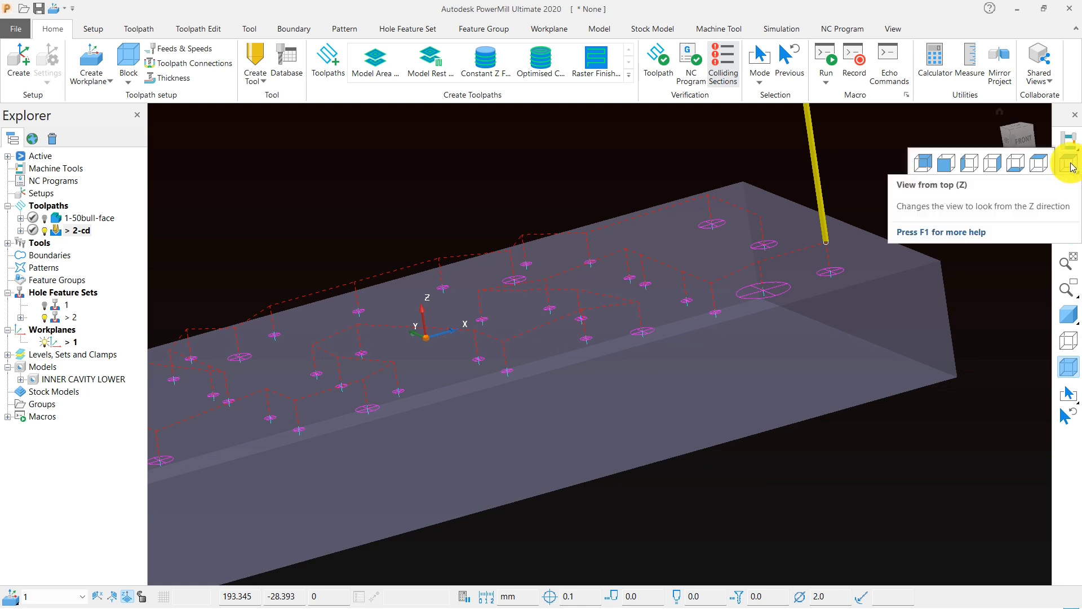
{"action": "scroll", "coordinate": [670, 263], "scroll_direction": "down", "scroll_amount": 2}
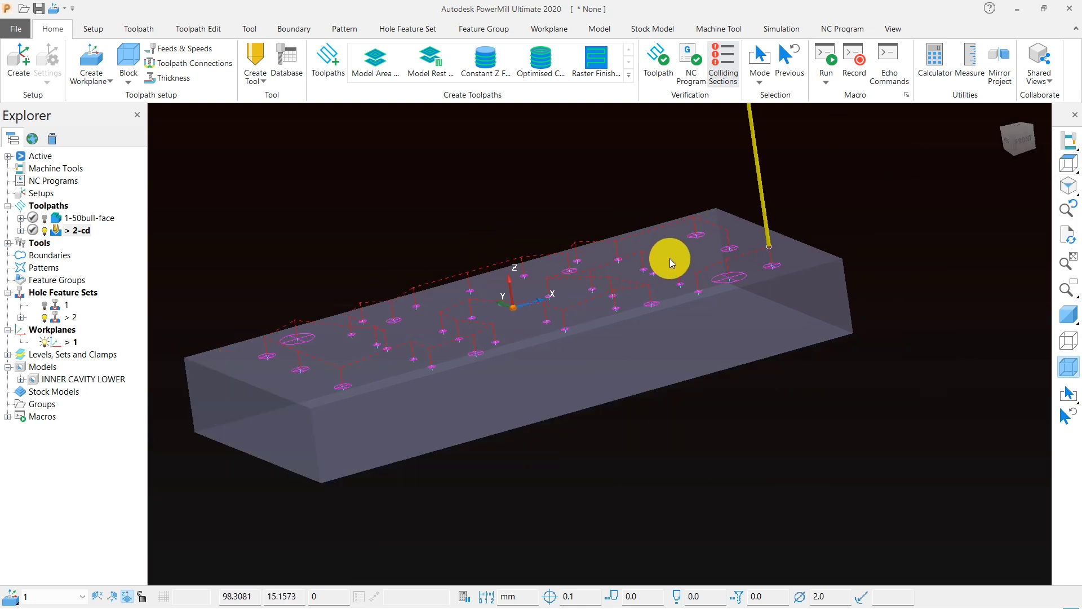
- Examine the 2-cd link moves between the holes from above and at an angle, and turn the model shading back on
{"action": "middle_click_drag", "start_coordinate": [671, 263], "coordinate": [628, 421]}
{"action": "left_click", "coordinate": [1070, 164]}
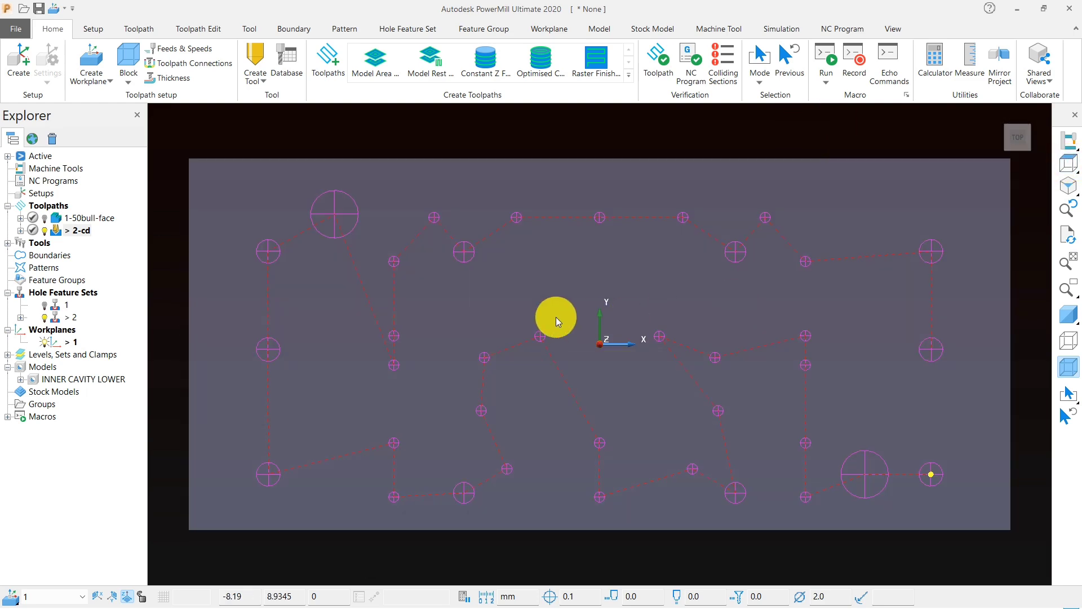
{"action": "middle_click_drag", "start_coordinate": [556, 317], "coordinate": [499, 176]}
{"action": "scroll", "coordinate": [576, 279], "scroll_direction": "down", "scroll_amount": 3}
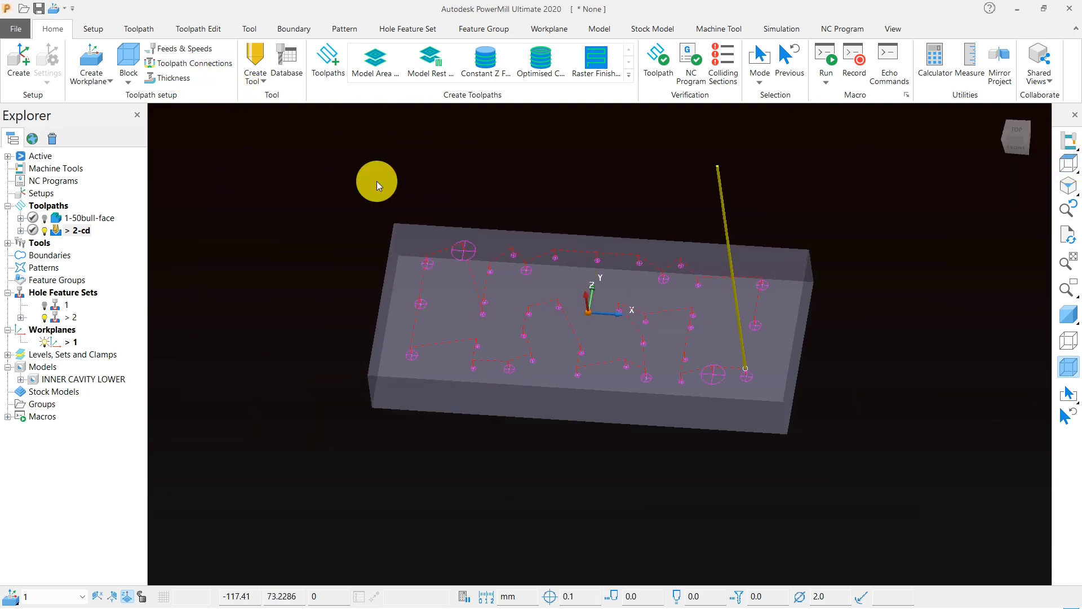
{"action": "middle_click_drag", "start_coordinate": [580, 341], "coordinate": [606, 236]}
{"action": "scroll", "coordinate": [609, 236], "scroll_direction": "down", "scroll_amount": 2}
{"action": "left_click", "coordinate": [1068, 314]}
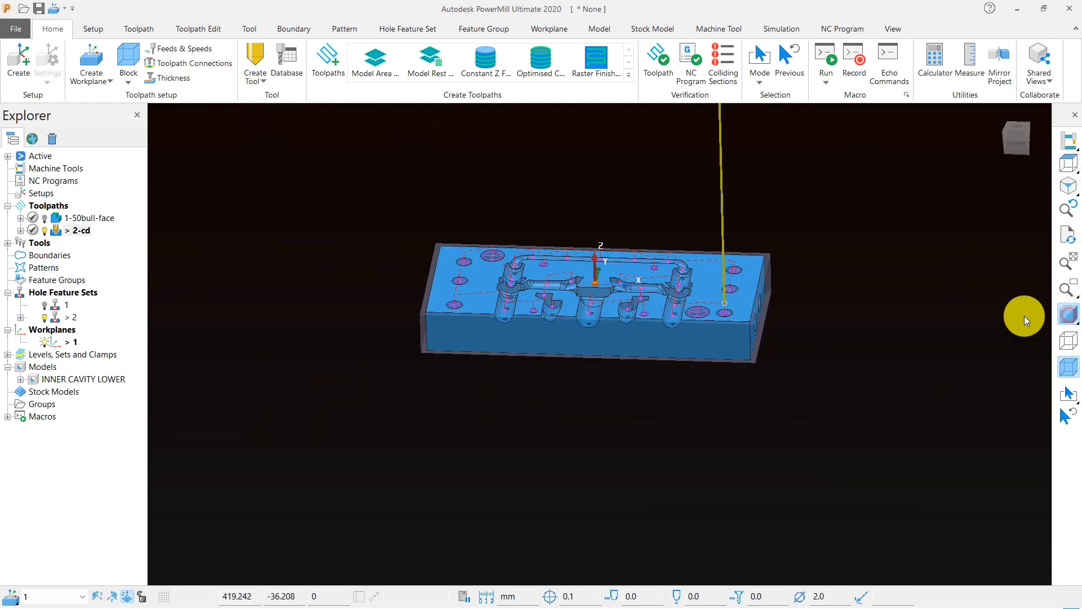
{"action": "scroll", "coordinate": [744, 305], "scroll_direction": "up", "scroll_amount": 5}
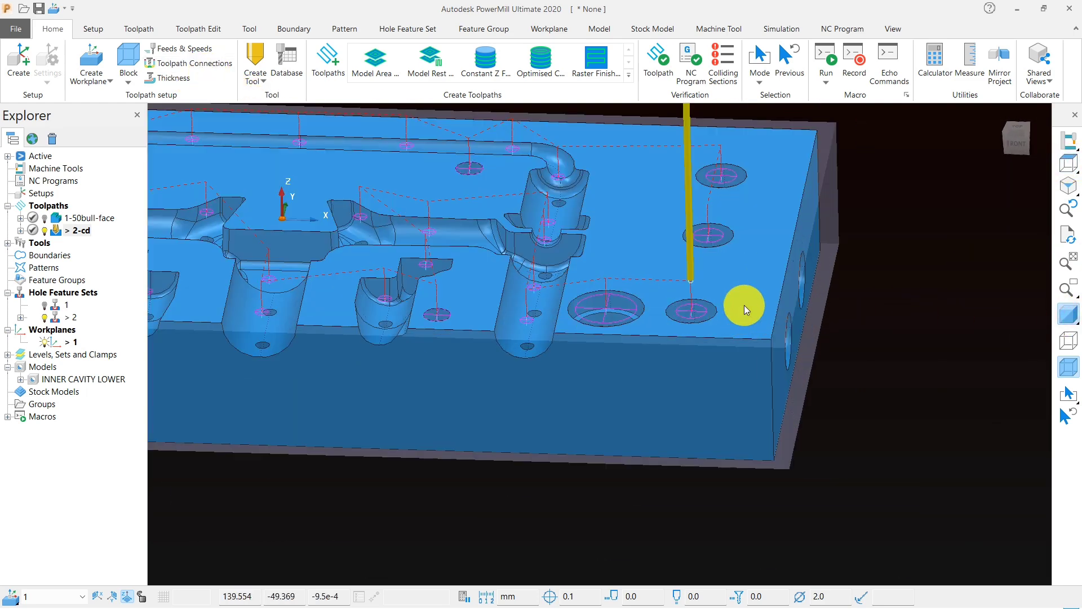
- Set the safe area rapid height of the 2-cd toolpath connections to 50, apply the safe area and accept the settings
{"action": "left_click", "coordinate": [203, 66]}
{"action": "left_click", "coordinate": [165, 74]}
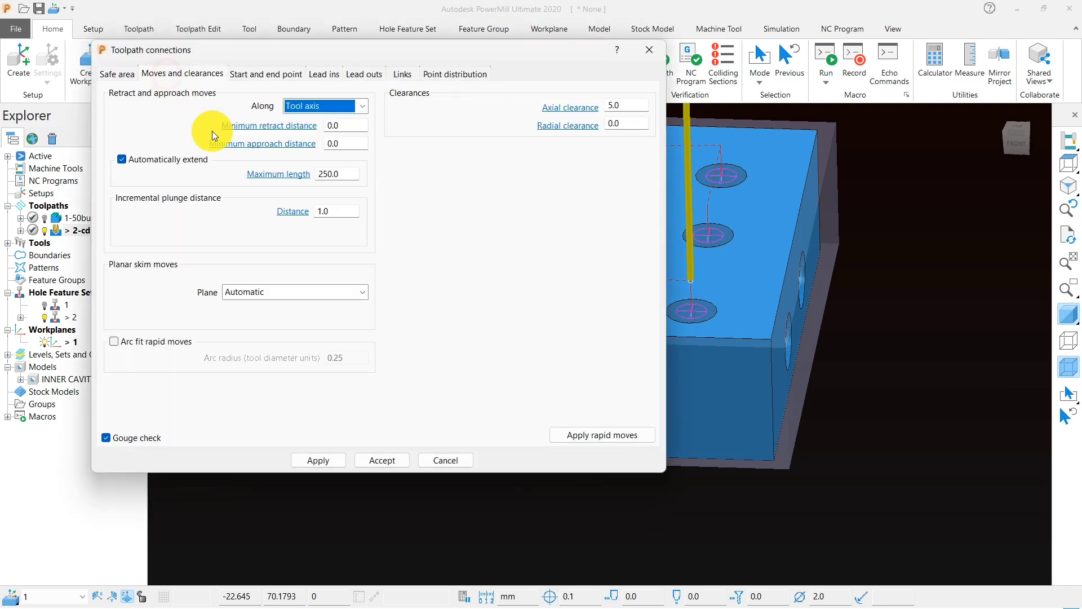
{"action": "double_click", "coordinate": [343, 211]}
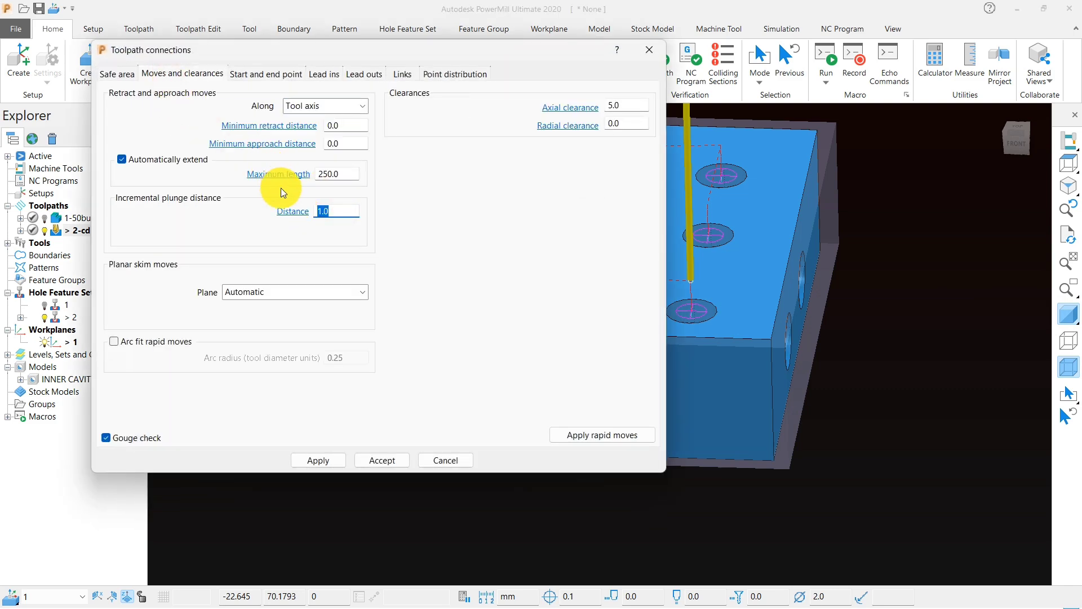
{"action": "left_click", "coordinate": [117, 74]}
{"action": "left_click_drag", "start_coordinate": [341, 221], "coordinate": [272, 219]}
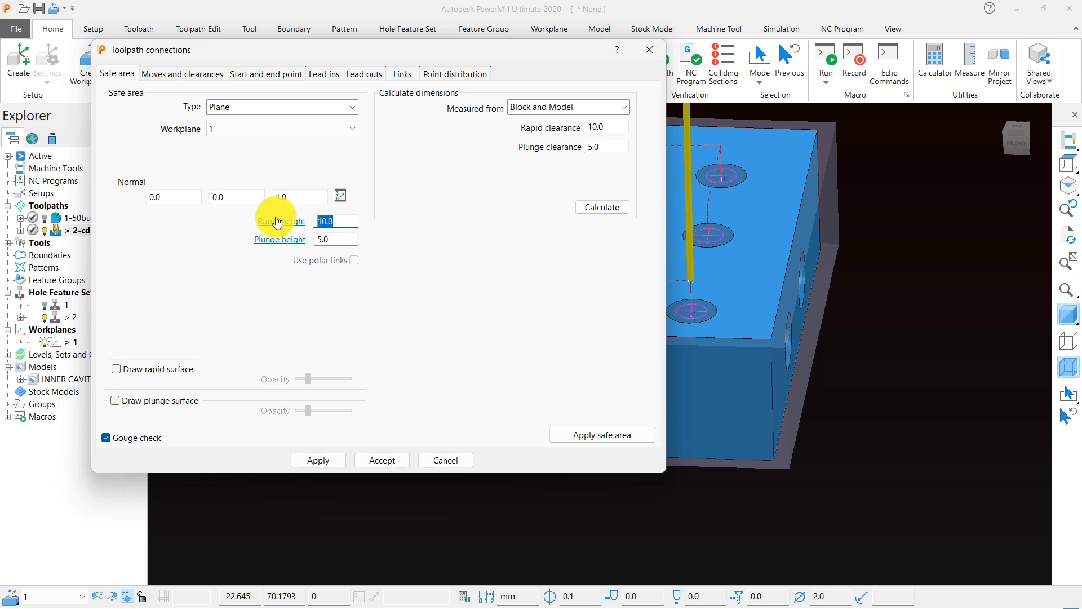
{"action": "type", "text": "50"}
{"action": "left_click", "coordinate": [630, 435]}
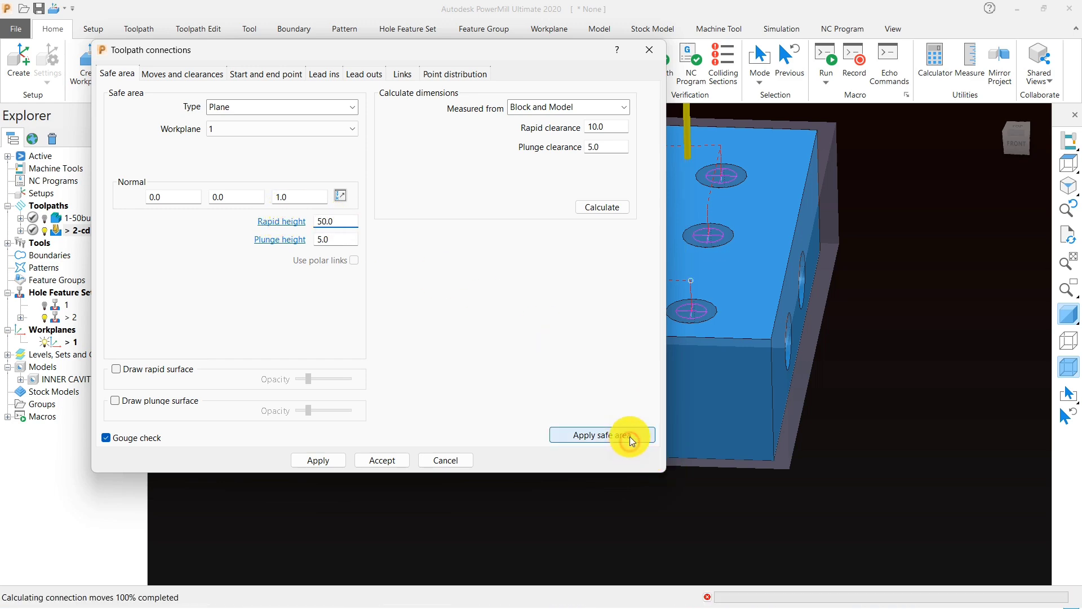
{"action": "middle_click_drag", "start_coordinate": [817, 383], "coordinate": [849, 308]}
{"action": "left_click", "coordinate": [377, 463]}
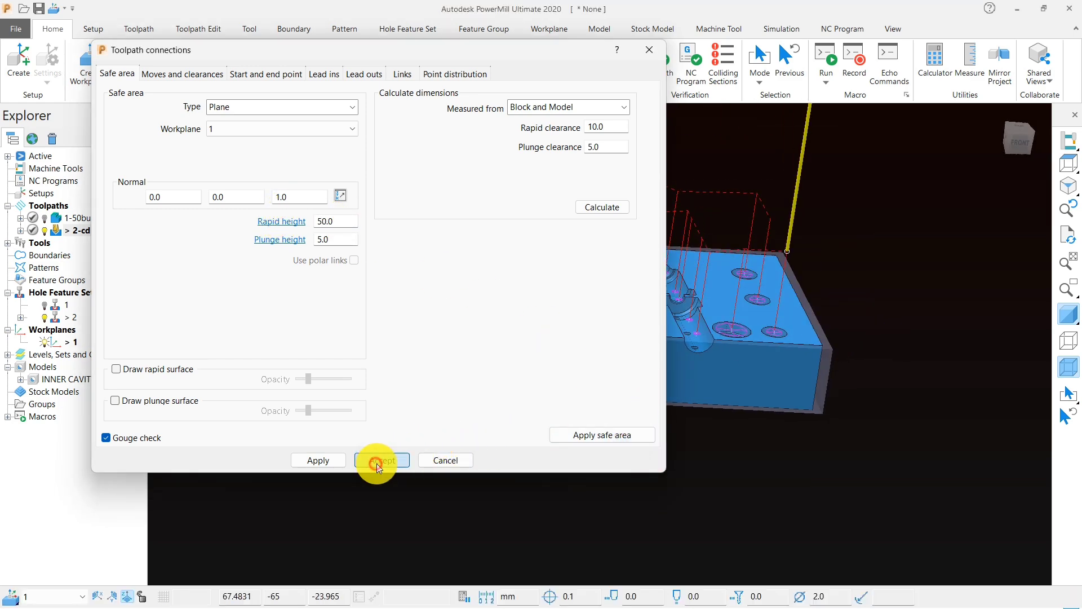
{"action": "middle_click_drag", "start_coordinate": [522, 392], "coordinate": [615, 422]}
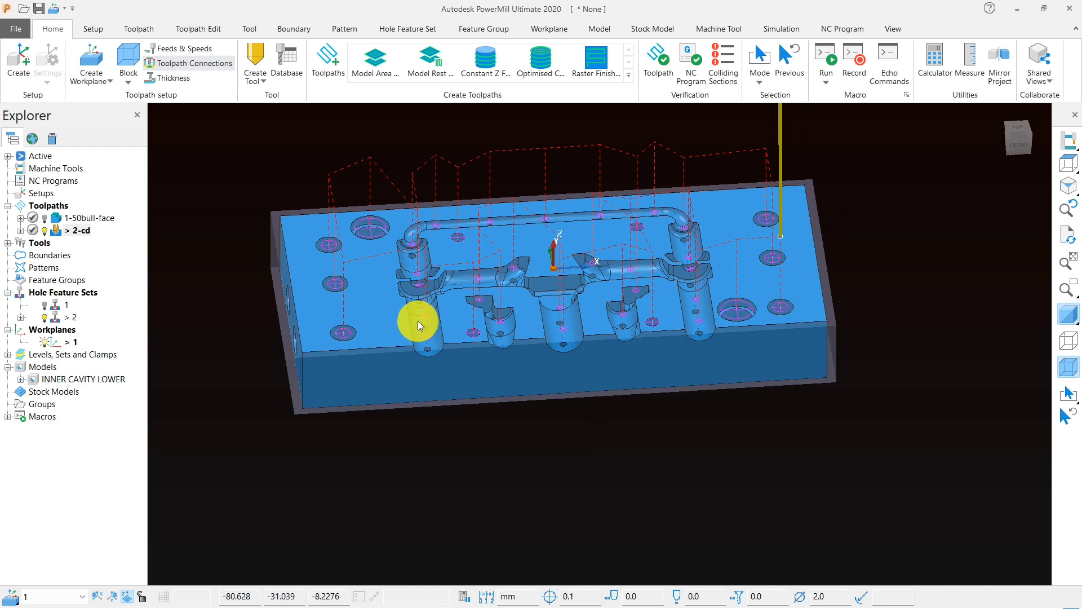
- Start a new Drilling toolpath with the Deep drill cycle type and the Pre drill operation
{"action": "left_click", "coordinate": [326, 63]}
{"action": "left_click", "coordinate": [220, 95]}
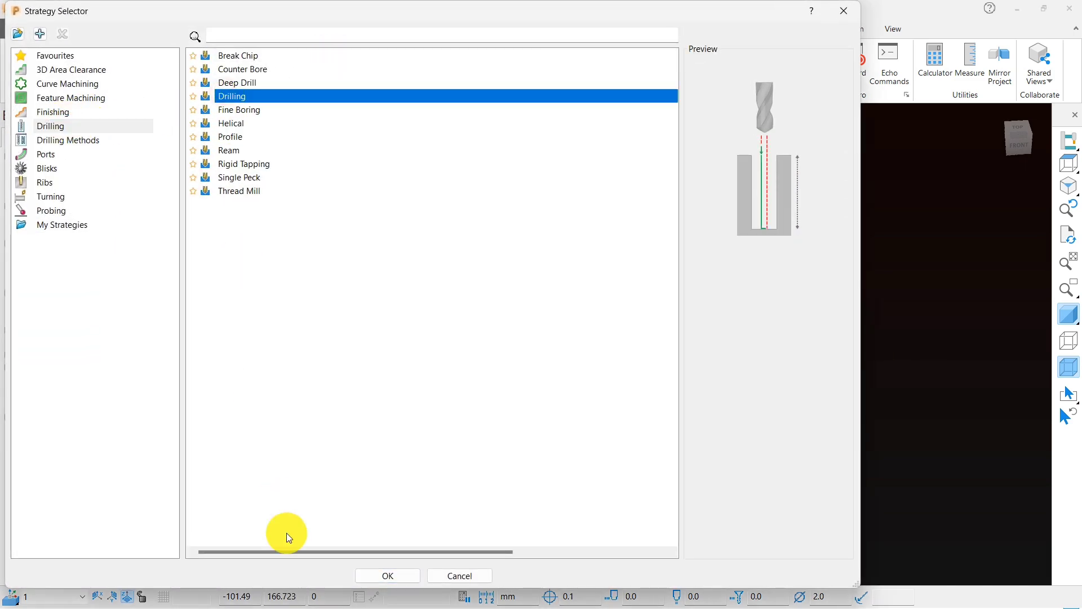
{"action": "left_click", "coordinate": [402, 576]}
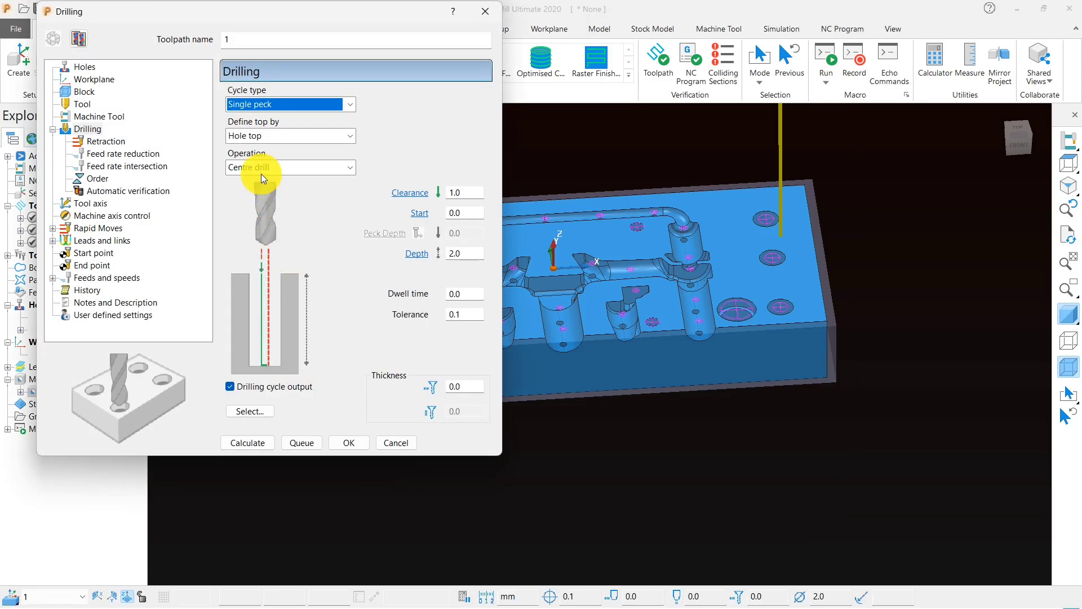
{"action": "left_click", "coordinate": [271, 107]}
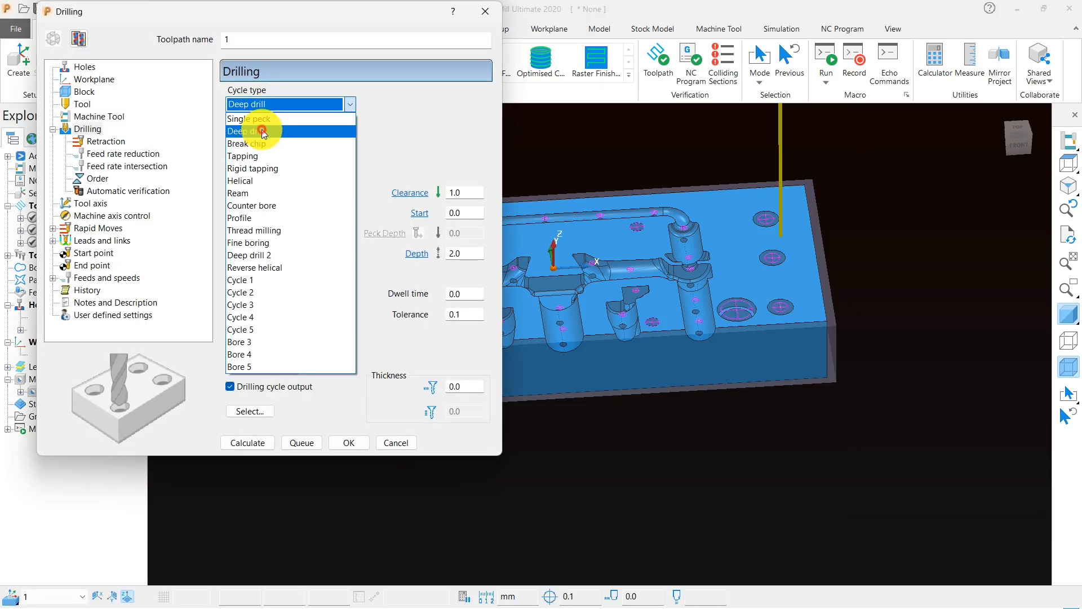
{"action": "left_click", "coordinate": [264, 131]}
{"action": "left_click", "coordinate": [256, 171]}
{"action": "left_click", "coordinate": [252, 232]}
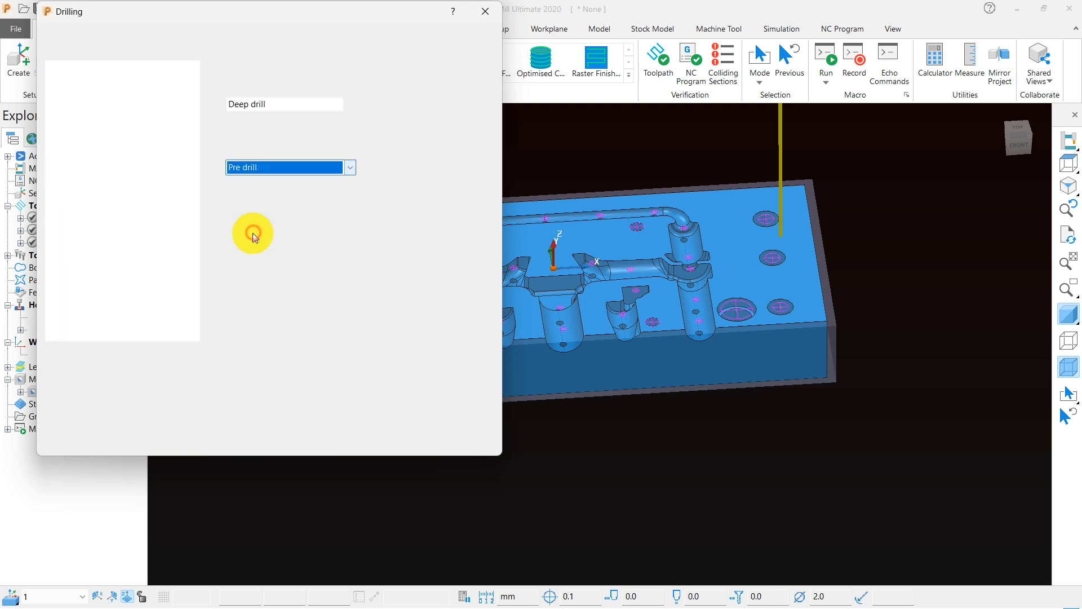
- Add the 3.96 diameter to the hole selection filter and inspect the selected holes around the cavity
{"action": "left_click", "coordinate": [251, 411]}
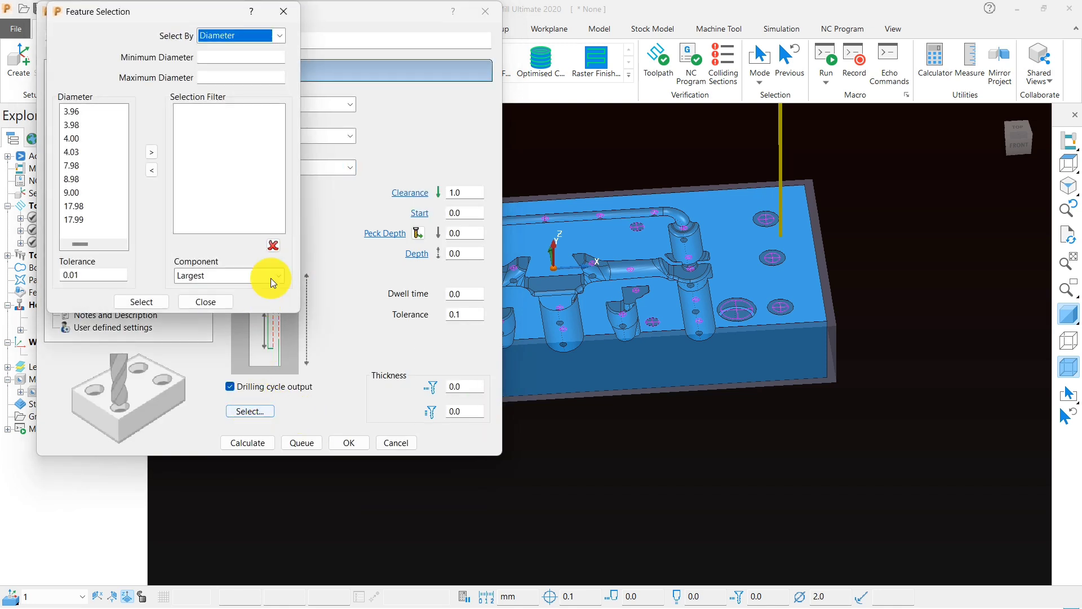
{"action": "left_click", "coordinate": [73, 111]}
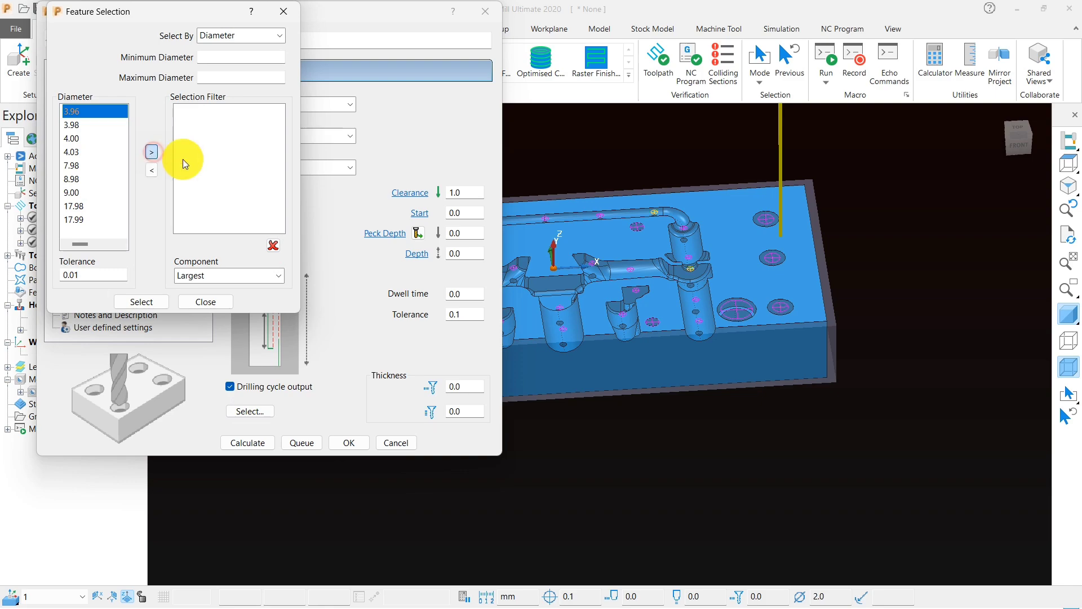
{"action": "left_click", "coordinate": [152, 152]}
{"action": "scroll", "coordinate": [875, 275], "scroll_direction": "down", "scroll_amount": 3}
{"action": "middle_click_drag", "start_coordinate": [732, 255], "coordinate": [685, 265]}
{"action": "scroll", "coordinate": [651, 266], "scroll_direction": "up", "scroll_amount": 3}
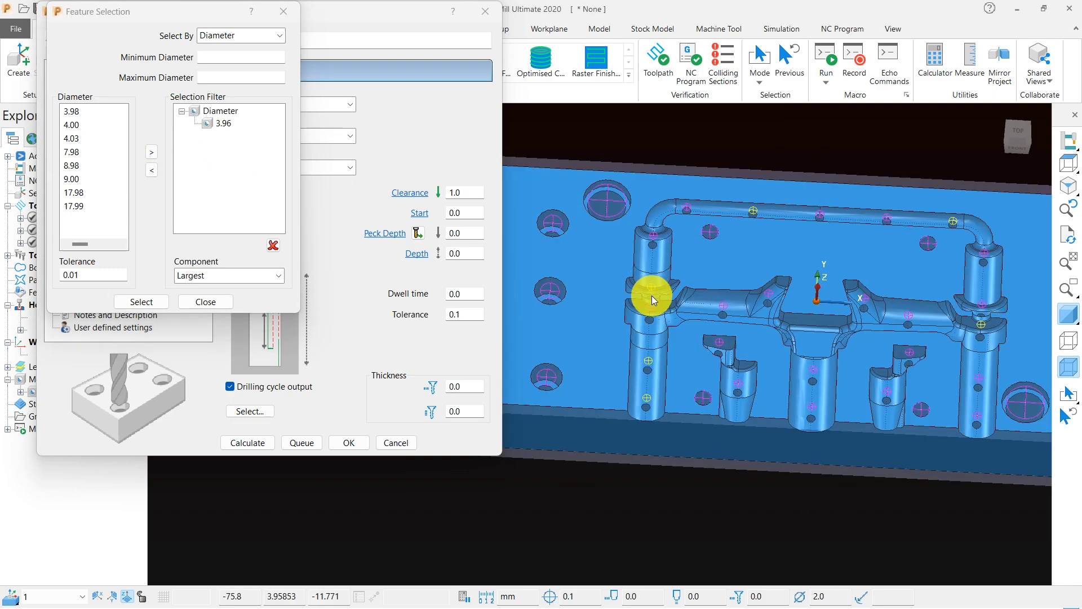
{"action": "scroll", "coordinate": [652, 296], "scroll_direction": "up", "scroll_amount": 5}
{"action": "middle_click_drag", "start_coordinate": [653, 298], "coordinate": [635, 383]}
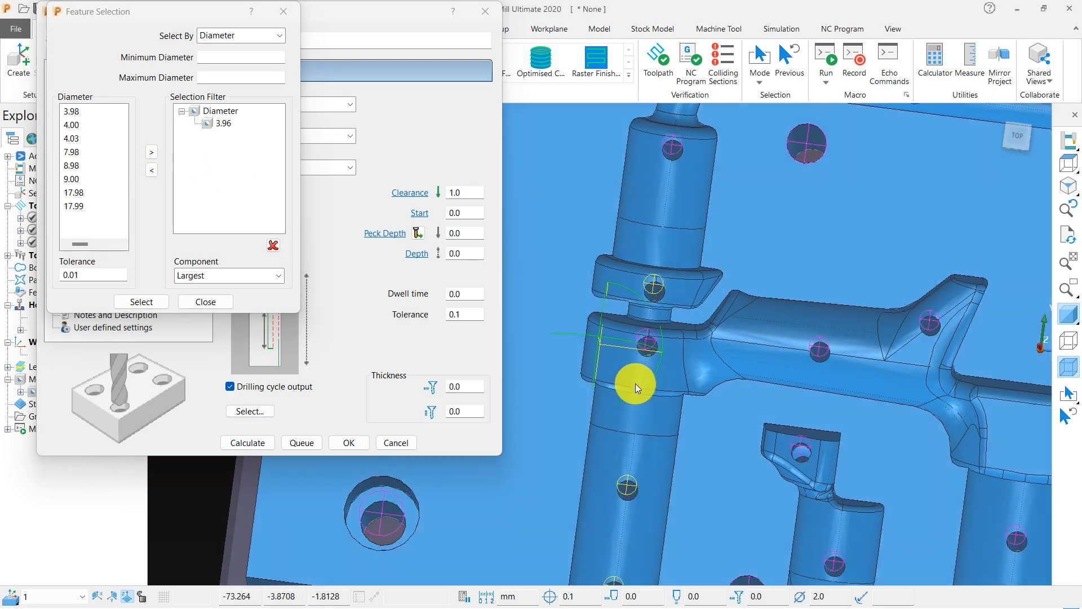
{"action": "scroll", "coordinate": [638, 349], "scroll_direction": "up", "scroll_amount": 5}
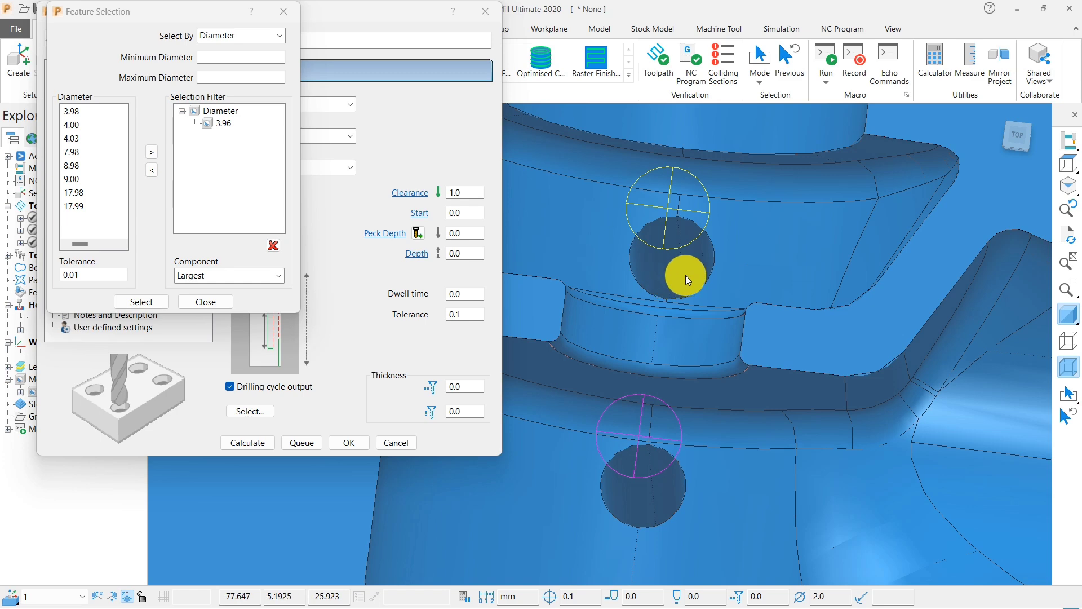
{"action": "scroll", "coordinate": [685, 275], "scroll_direction": "down", "scroll_amount": 2}
- Add the 4.00 and 4.03 diameters to the hole selection filter and check the selected holes on the model
{"action": "left_click", "coordinate": [116, 123]}
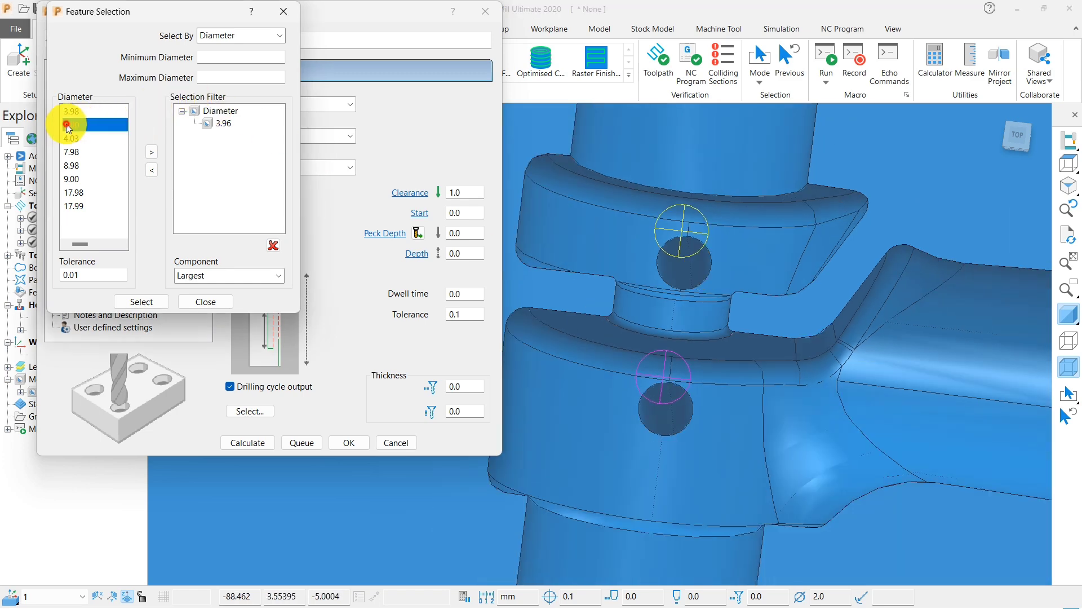
{"action": "left_click", "coordinate": [151, 152]}
{"action": "scroll", "coordinate": [776, 289], "scroll_direction": "down", "scroll_amount": 4}
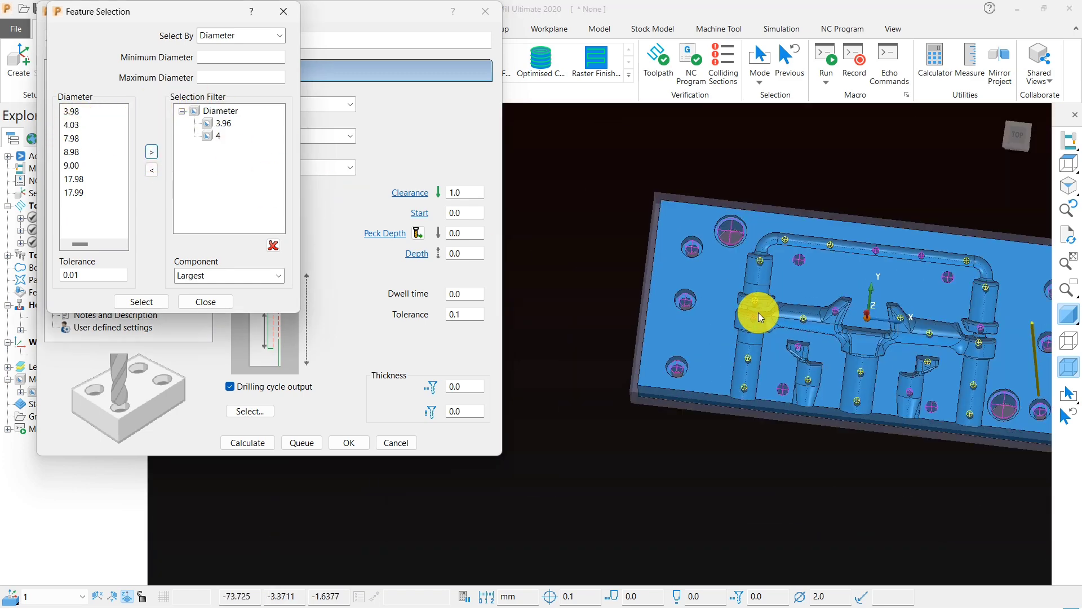
{"action": "scroll", "coordinate": [826, 334], "scroll_direction": "up", "scroll_amount": 3}
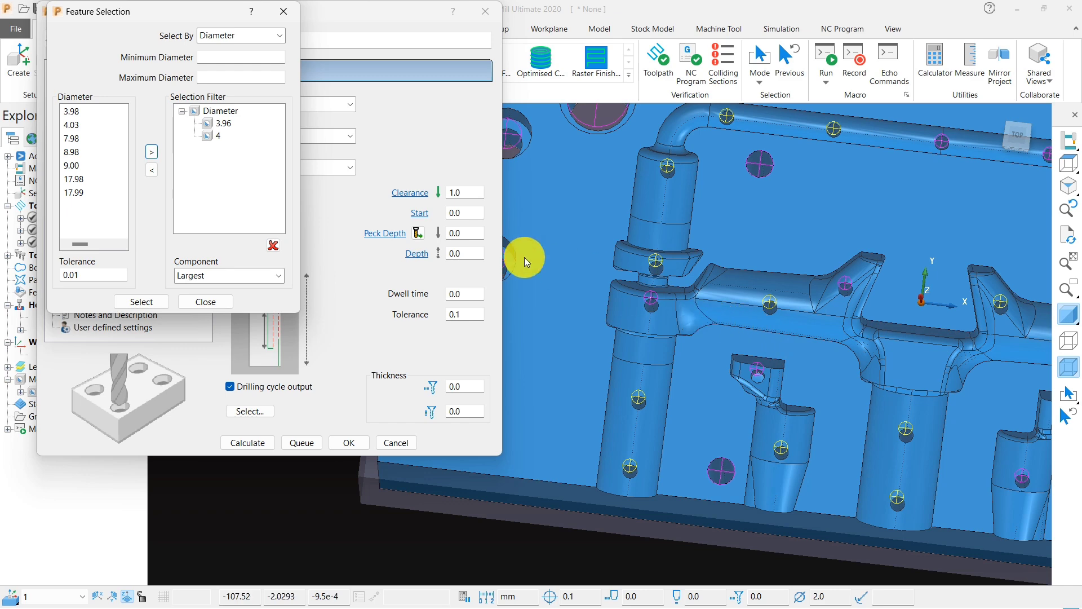
{"action": "left_click", "coordinate": [74, 125]}
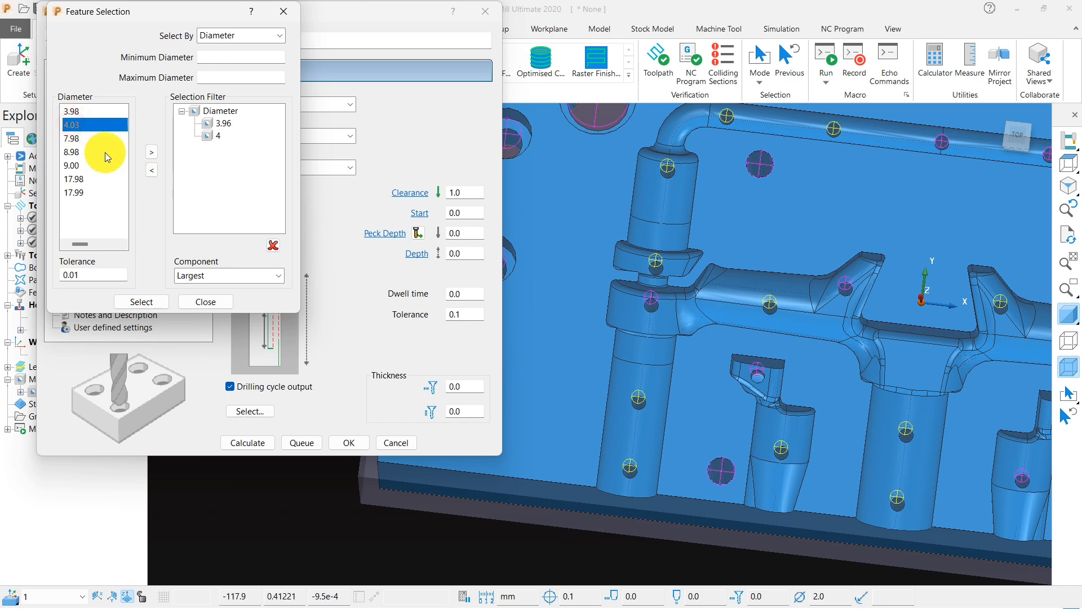
{"action": "left_click", "coordinate": [152, 153]}
{"action": "scroll", "coordinate": [696, 297], "scroll_direction": "down", "scroll_amount": 2}
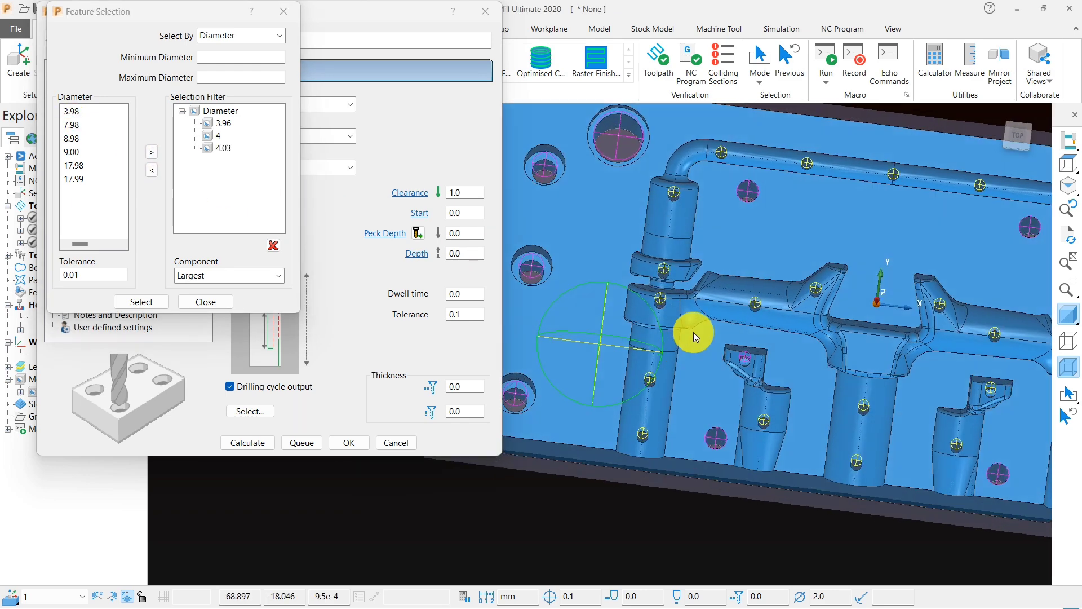
{"action": "scroll", "coordinate": [694, 333], "scroll_direction": "down", "scroll_amount": 4}
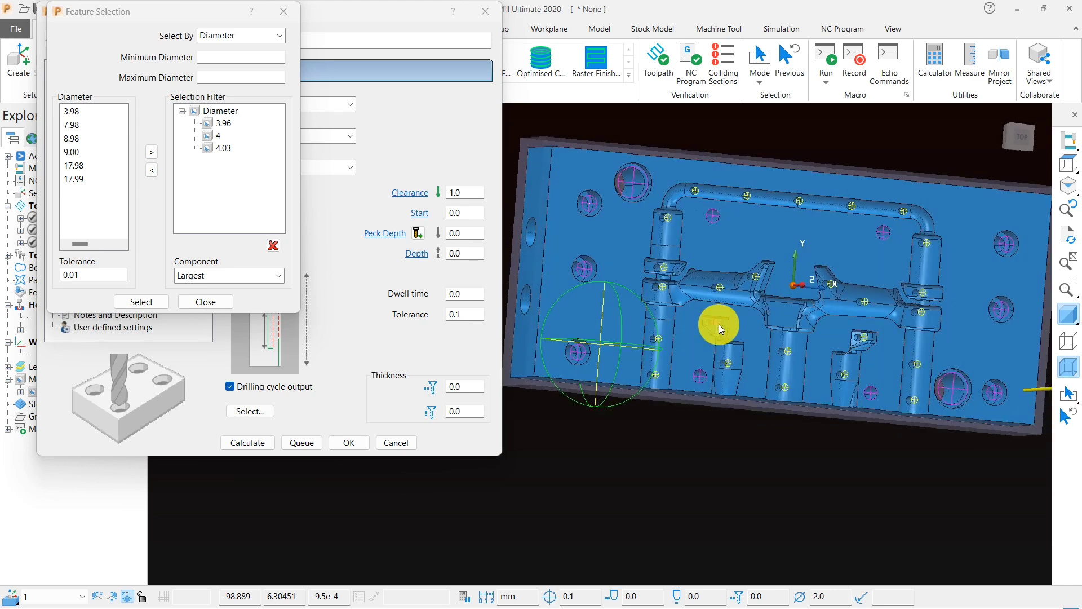
{"action": "middle_click_drag", "start_coordinate": [719, 324], "coordinate": [529, 256]}
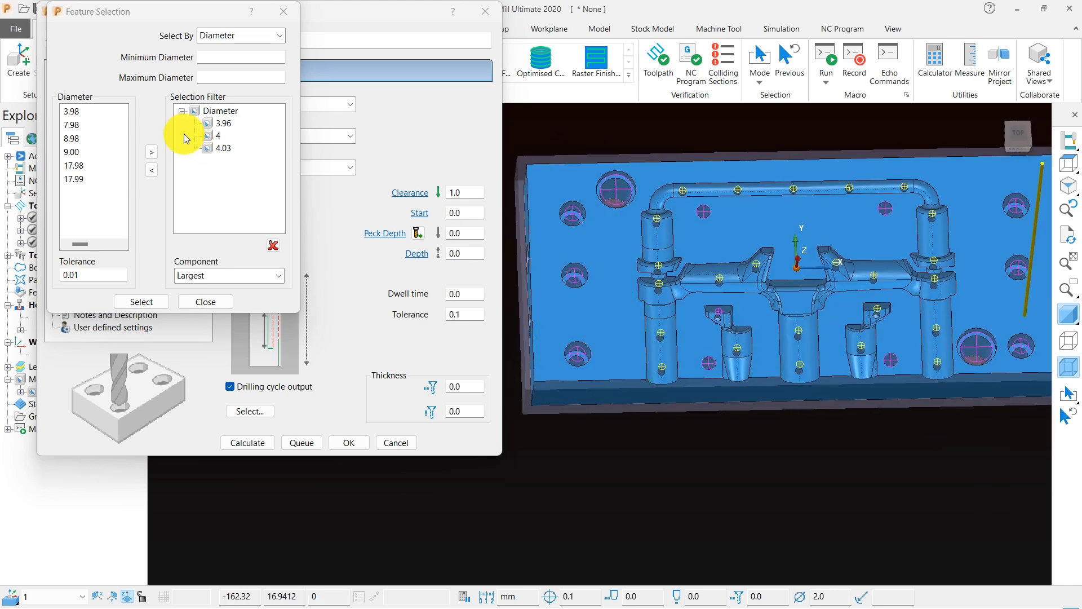
- Add the 3.98 diameter to the selection filter, check the selected cavity holes and close the feature selection
{"action": "left_click", "coordinate": [65, 111]}
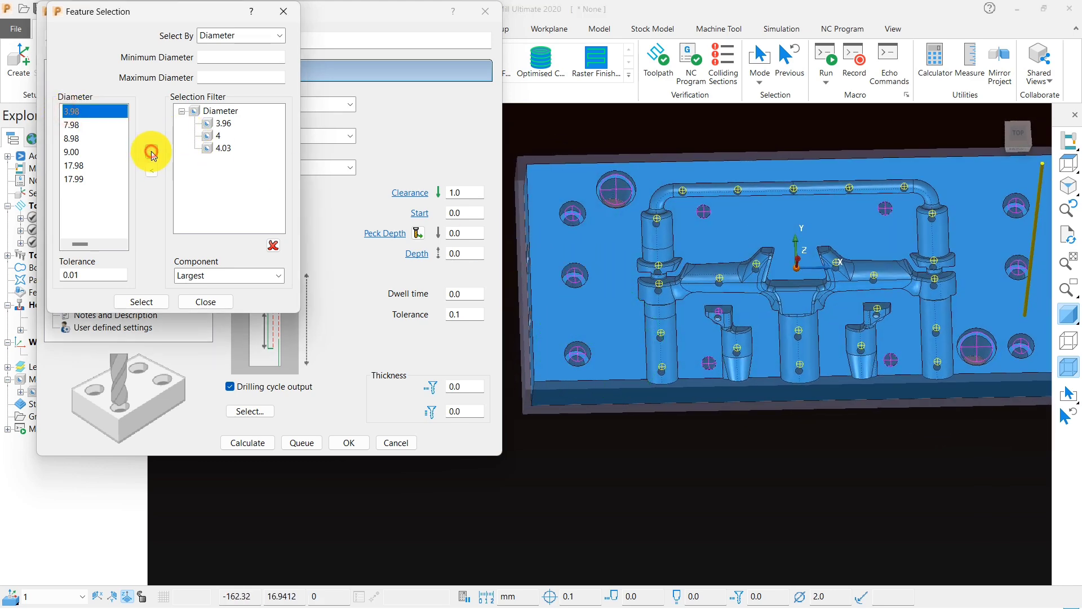
{"action": "left_click", "coordinate": [151, 152]}
{"action": "middle_click_drag", "start_coordinate": [640, 275], "coordinate": [671, 306]}
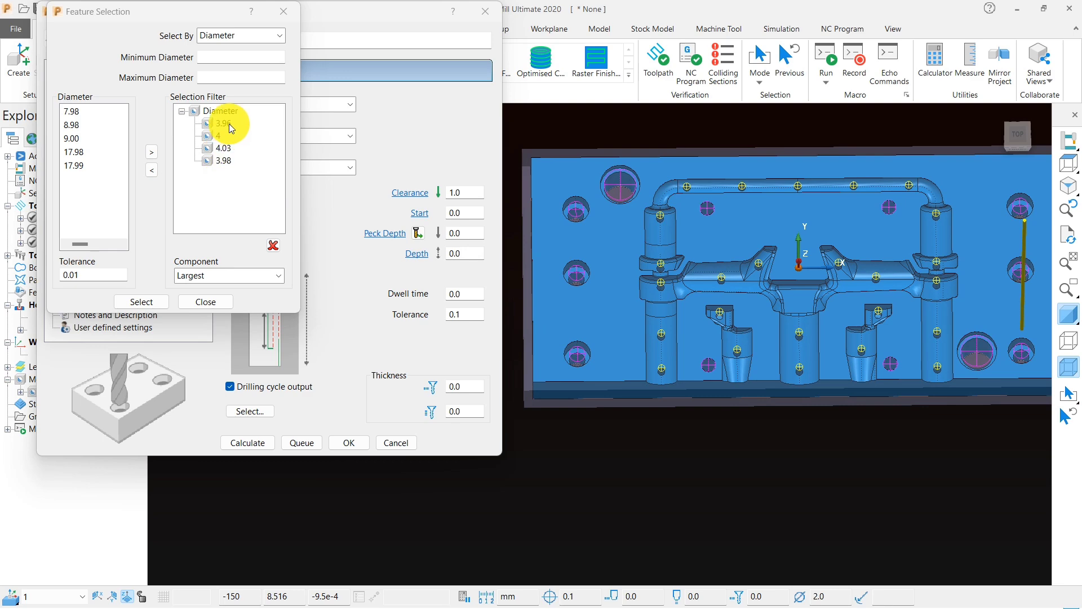
{"action": "scroll", "coordinate": [685, 269], "scroll_direction": "up", "scroll_amount": 2}
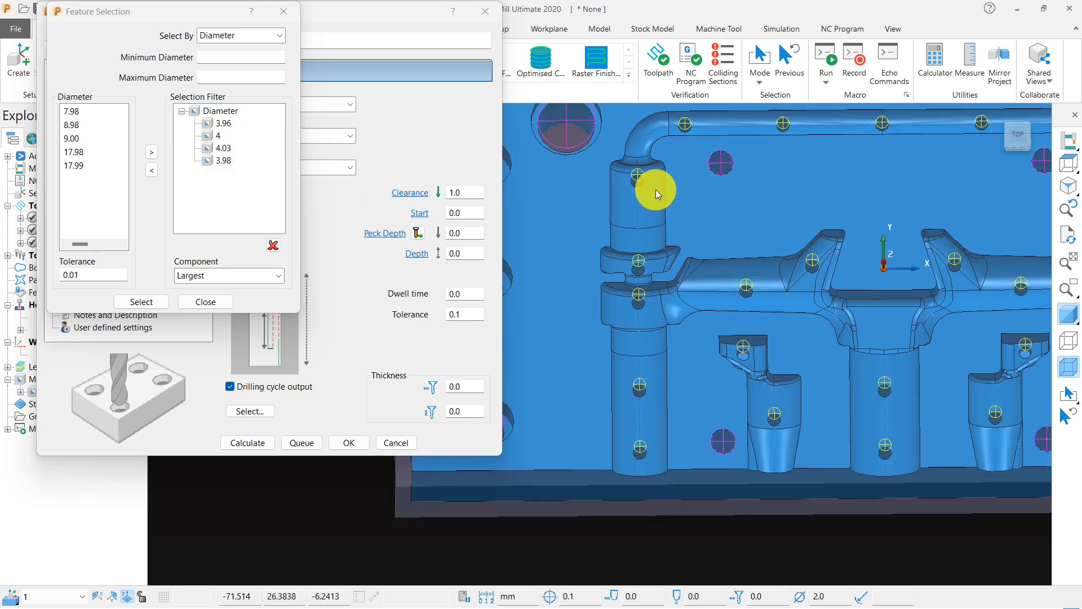
{"action": "scroll", "coordinate": [613, 275], "scroll_direction": "up", "scroll_amount": 1}
{"action": "scroll", "coordinate": [613, 270], "scroll_direction": "down", "scroll_amount": 1}
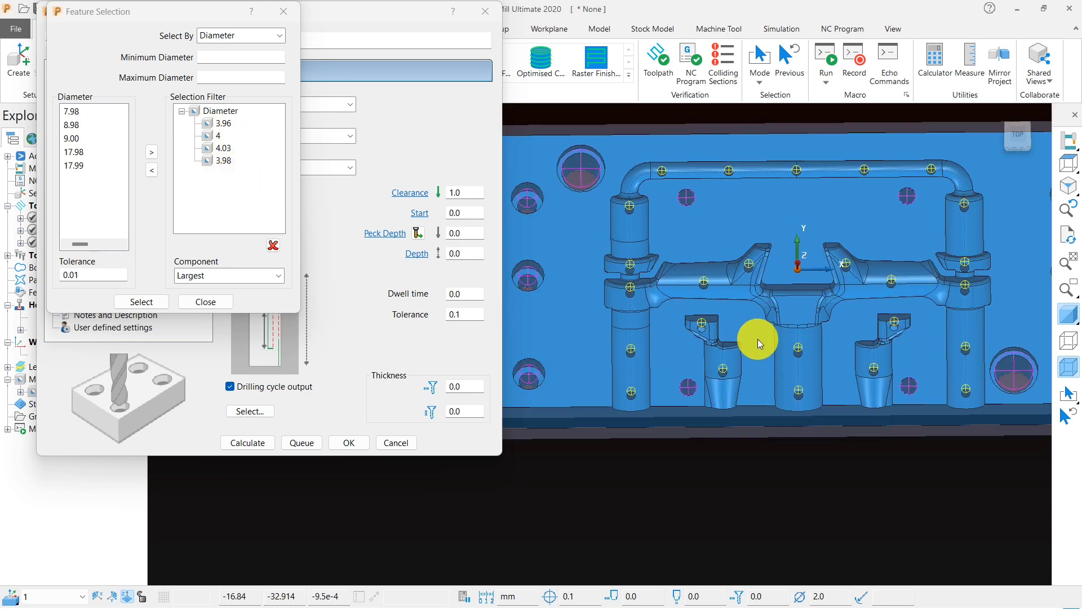
{"action": "scroll", "coordinate": [755, 342], "scroll_direction": "up", "scroll_amount": 1}
{"action": "middle_click_drag", "start_coordinate": [754, 341], "coordinate": [698, 250]}
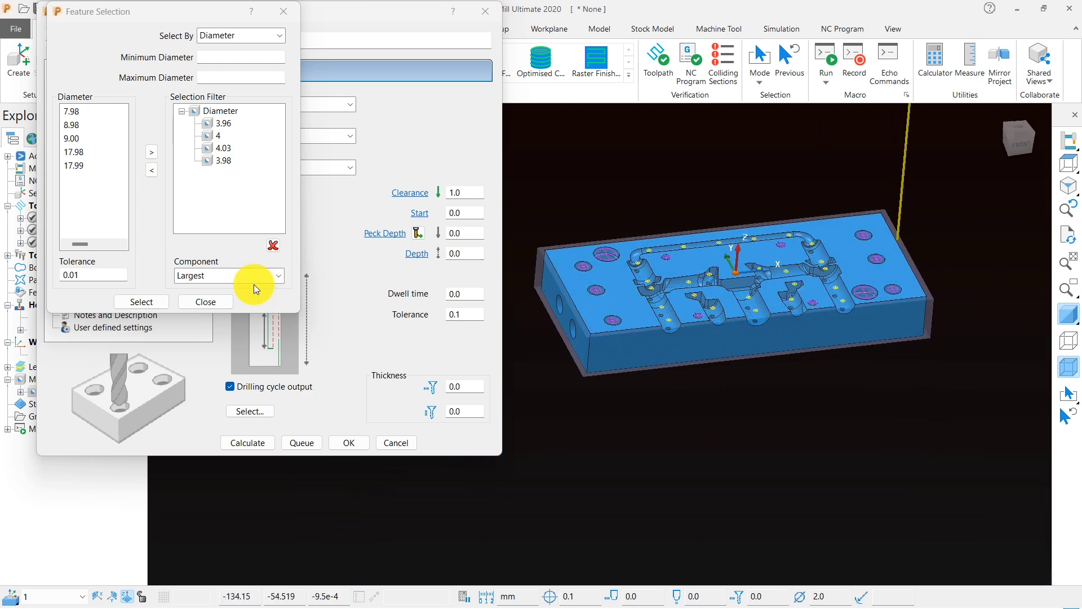
{"action": "left_click", "coordinate": [206, 302]}
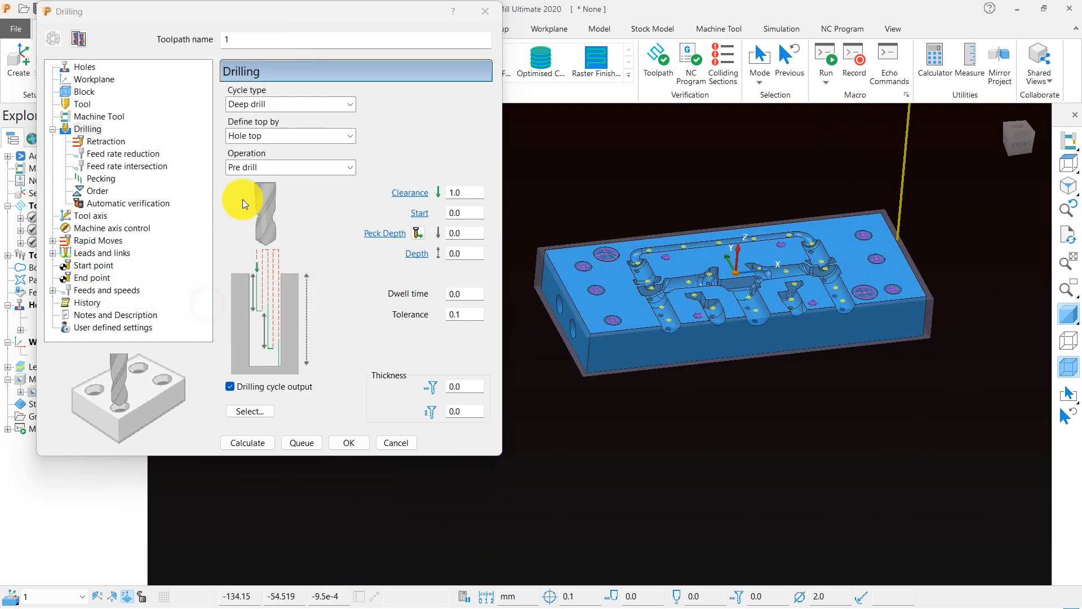
- Create a new drill tool for the toolpath and set its diameter to 3.8
{"action": "left_click", "coordinate": [83, 105]}
{"action": "left_click", "coordinate": [288, 100]}
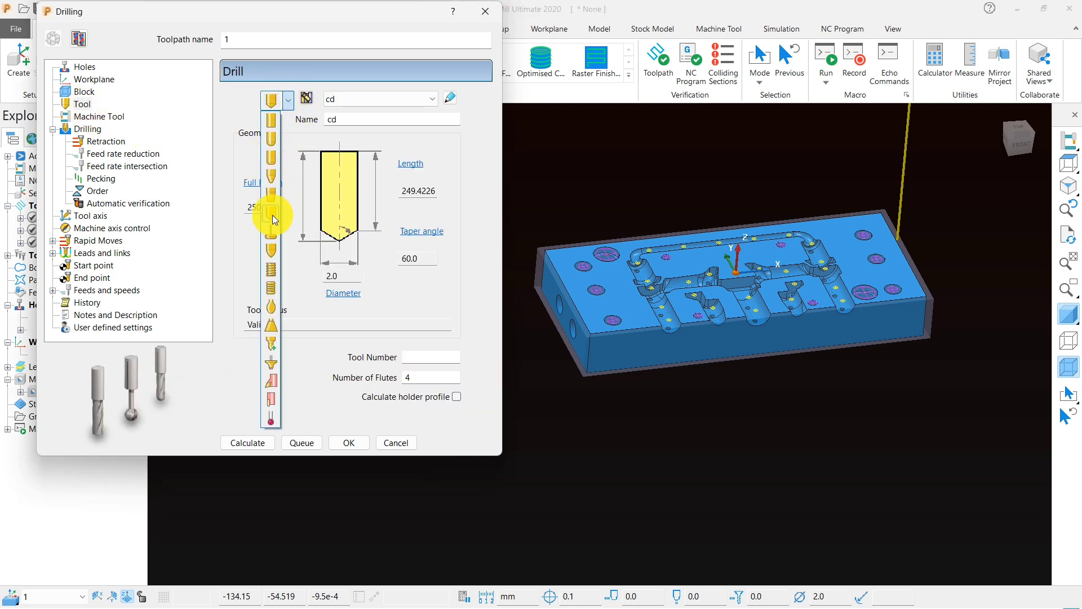
{"action": "left_click", "coordinate": [272, 215]}
{"action": "double_click", "coordinate": [340, 276]}
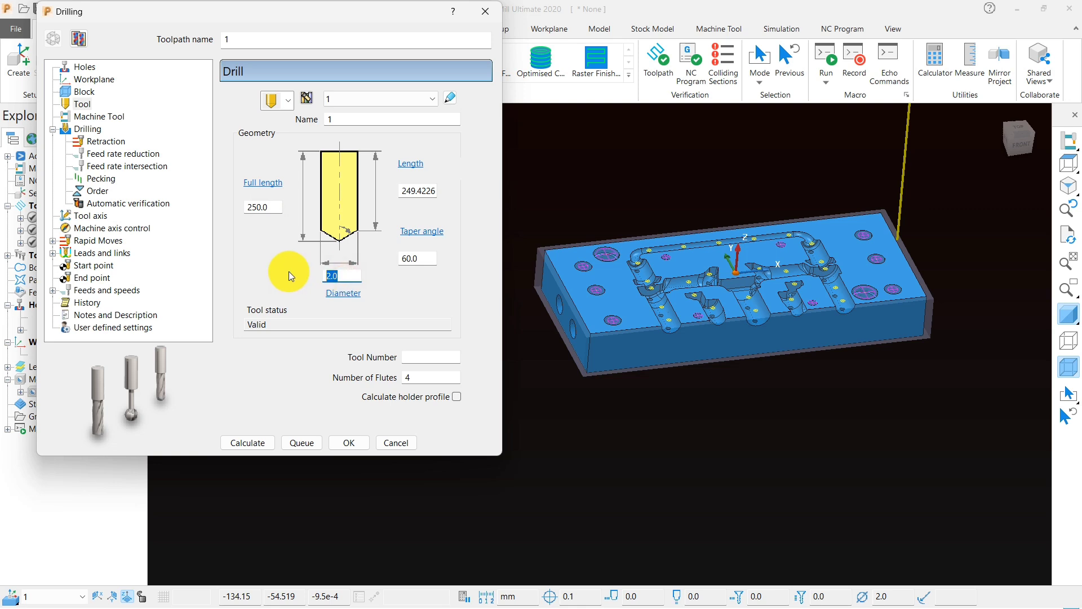
{"action": "type", "text": "3.8"}
{"action": "key", "text": "Tab"}
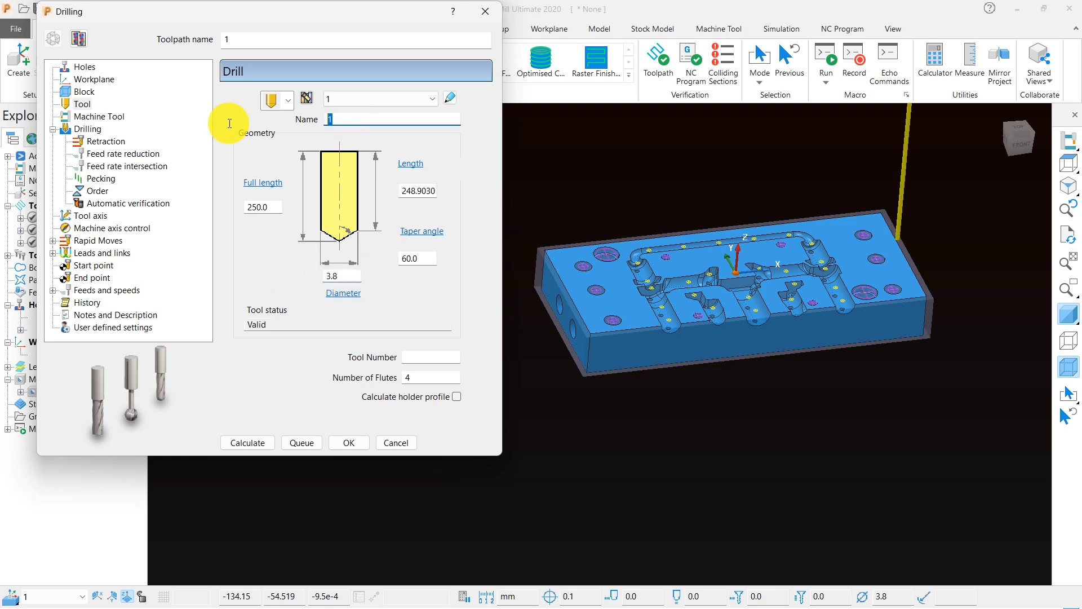
- Name the new drill tool 3.8-drill and set the deep drill cycle's peck depth to 1 mm
{"action": "type", "text": "3.8-dri;"}
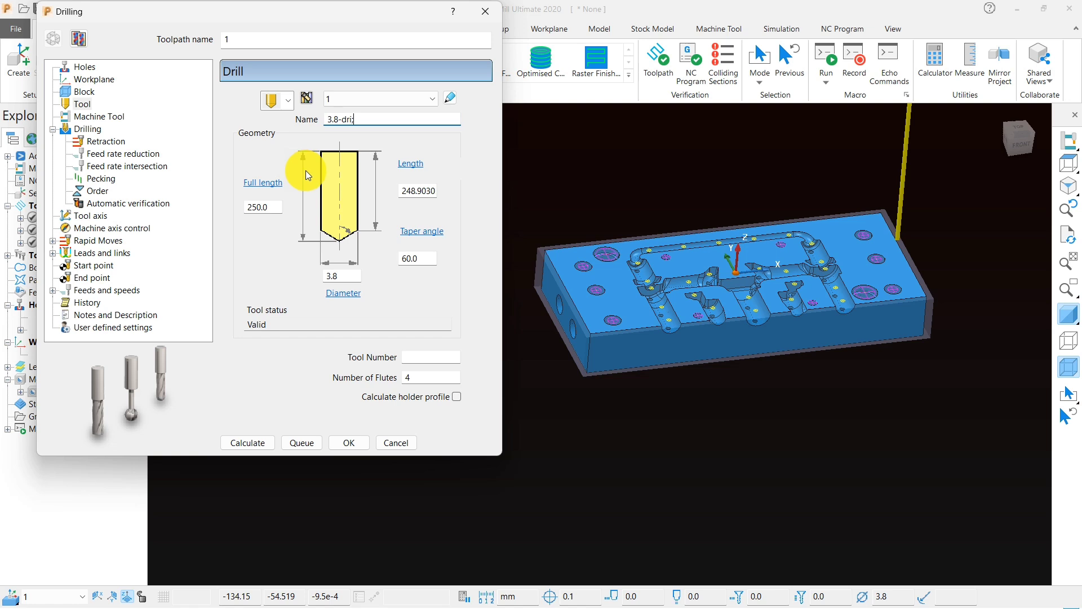
{"action": "key", "text": "BackSpace"}
{"action": "type", "text": "ll"}
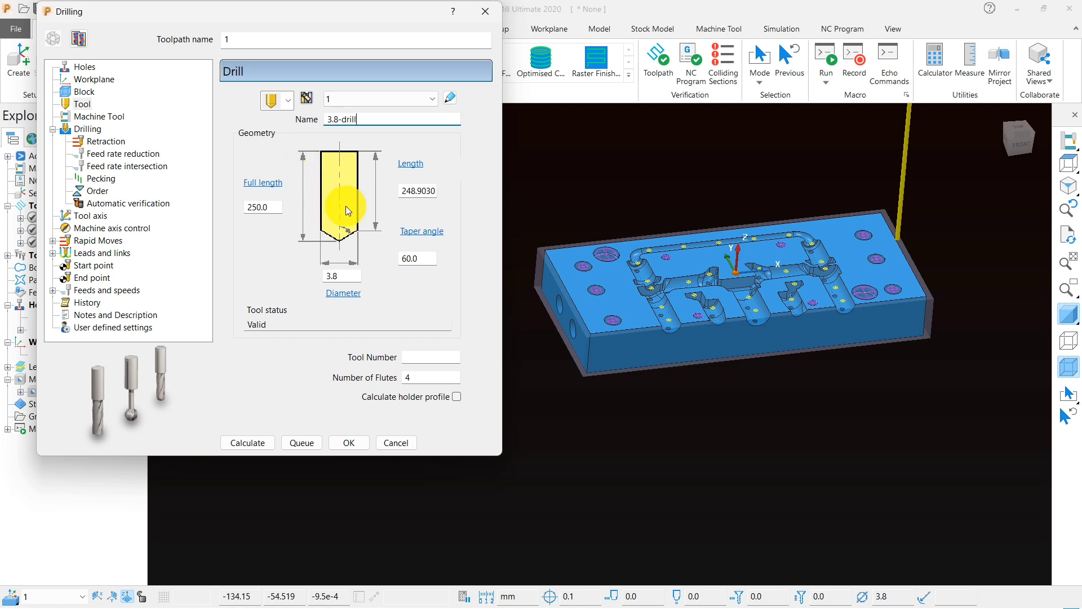
{"action": "left_click", "coordinate": [101, 131]}
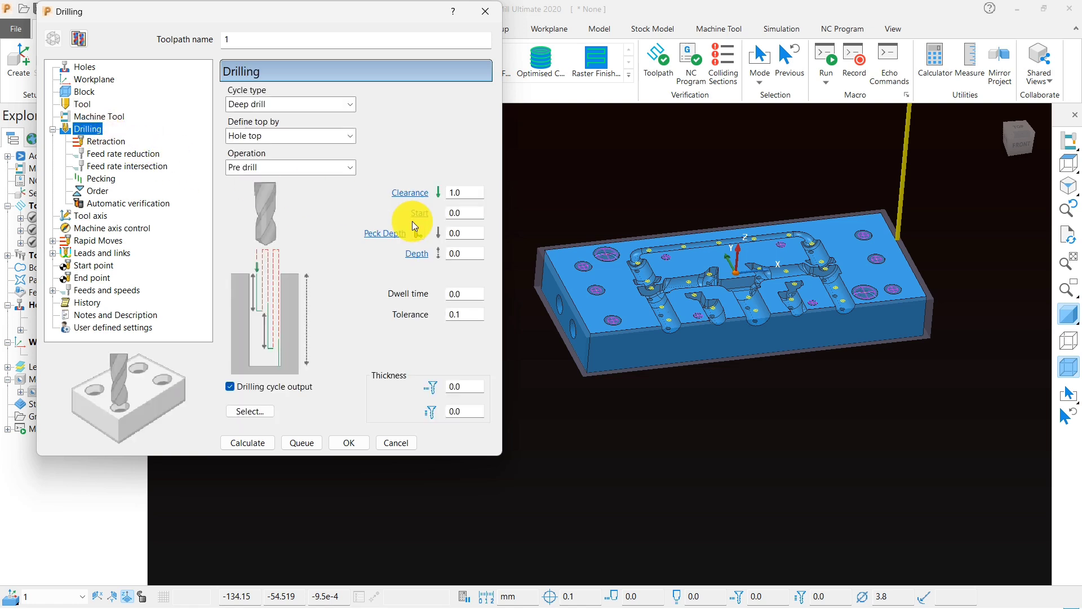
{"action": "left_click", "coordinate": [448, 236]}
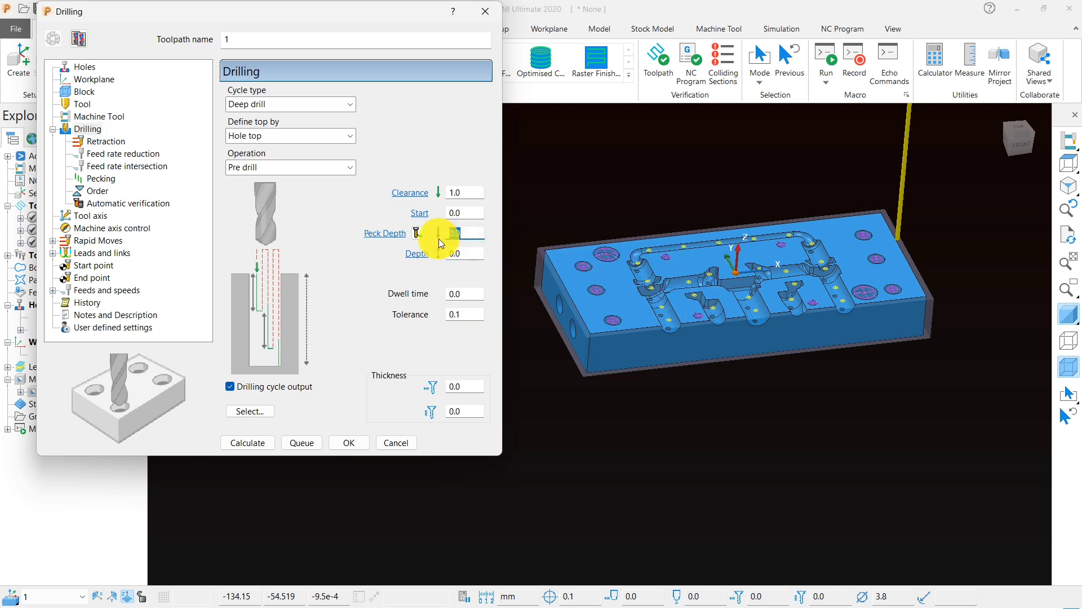
{"action": "type", "text": "1"}
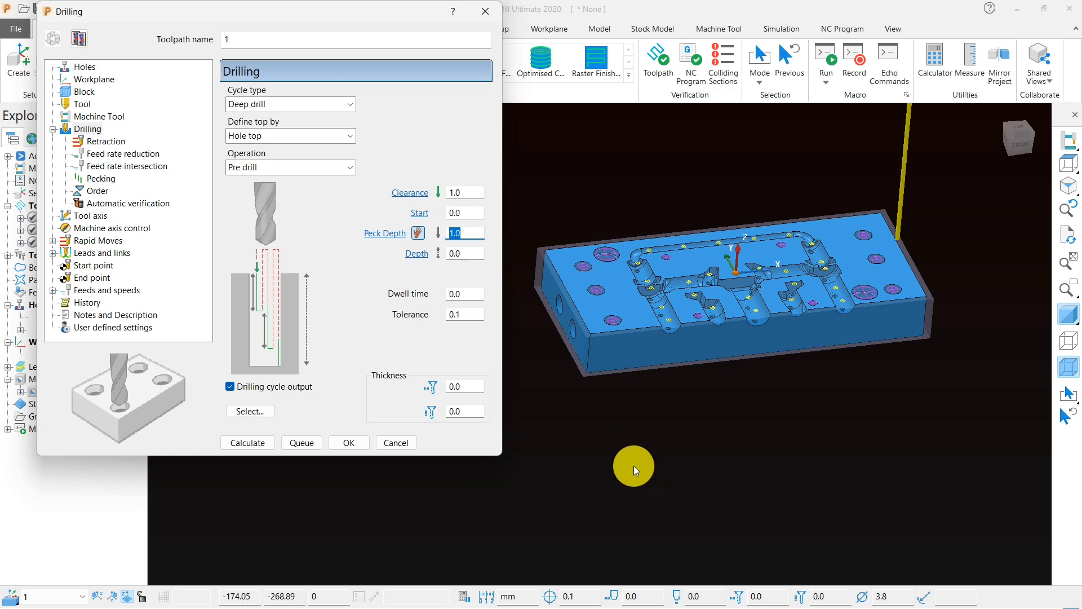
- Check the mould's underside and thickness in a front view, and set the drilling depth to 44 mm
{"action": "middle_click_drag", "start_coordinate": [634, 465], "coordinate": [683, 295]}
{"action": "scroll", "coordinate": [688, 400], "scroll_direction": "up", "scroll_amount": 3}
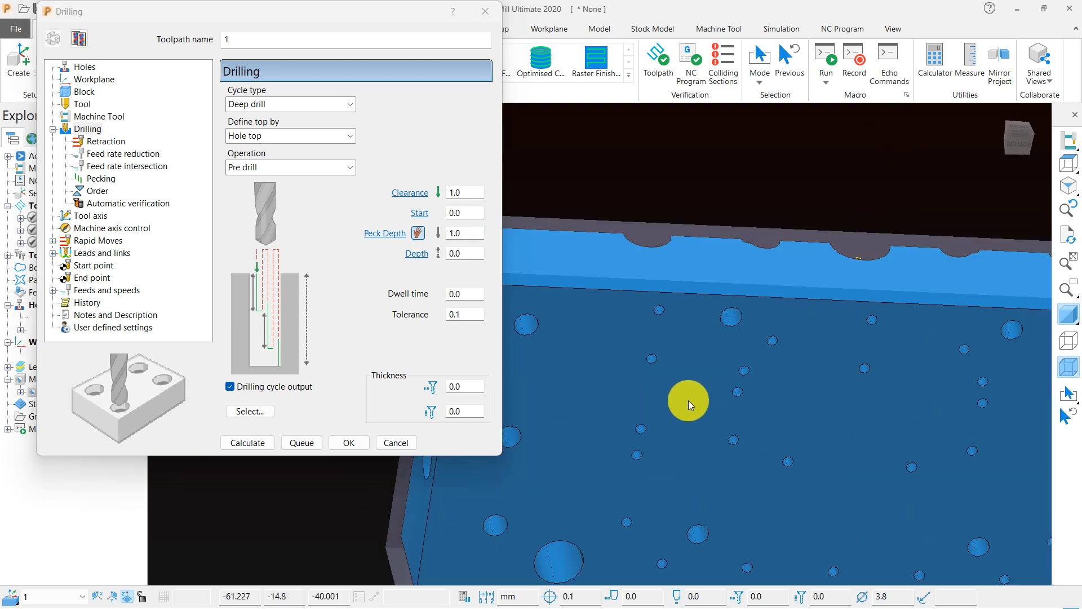
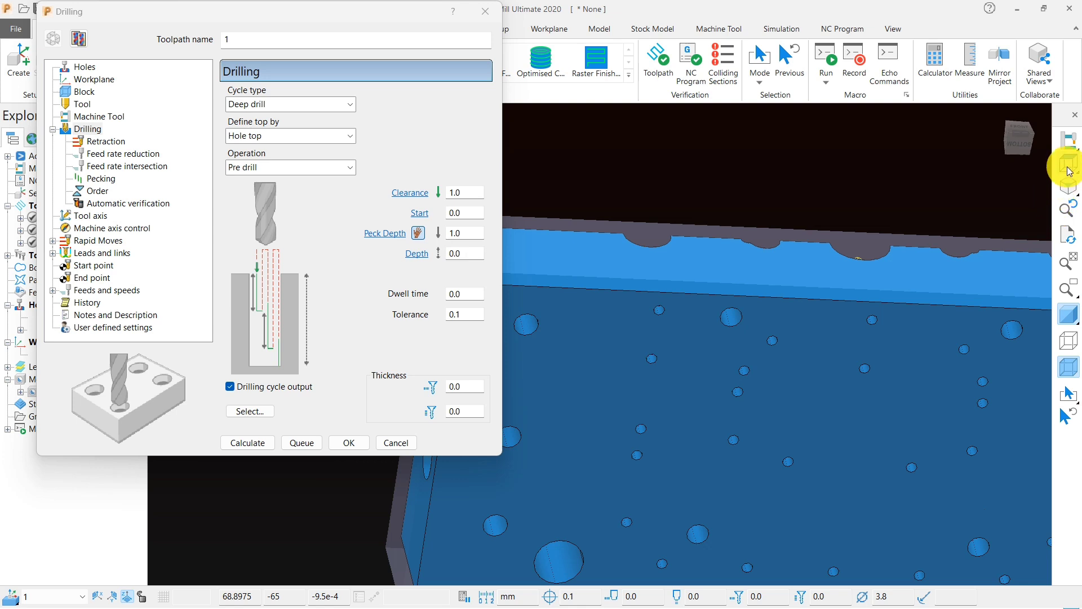
{"action": "mouse_move", "coordinate": [1069, 171]}
{"action": "left_click", "coordinate": [952, 167]}
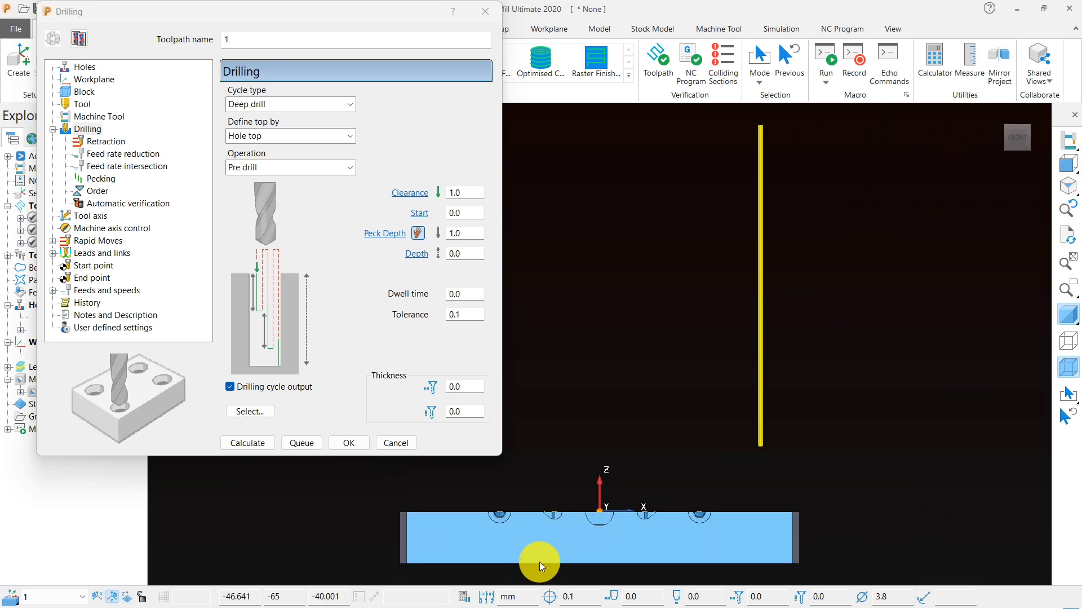
{"action": "left_click", "coordinate": [472, 257]}
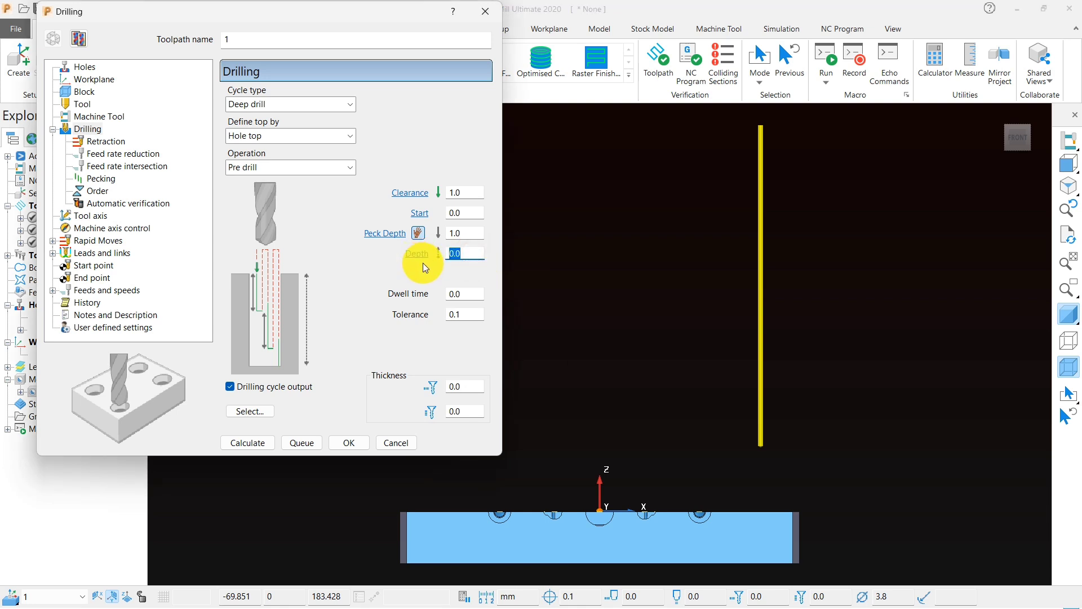
{"action": "type", "text": "44"}
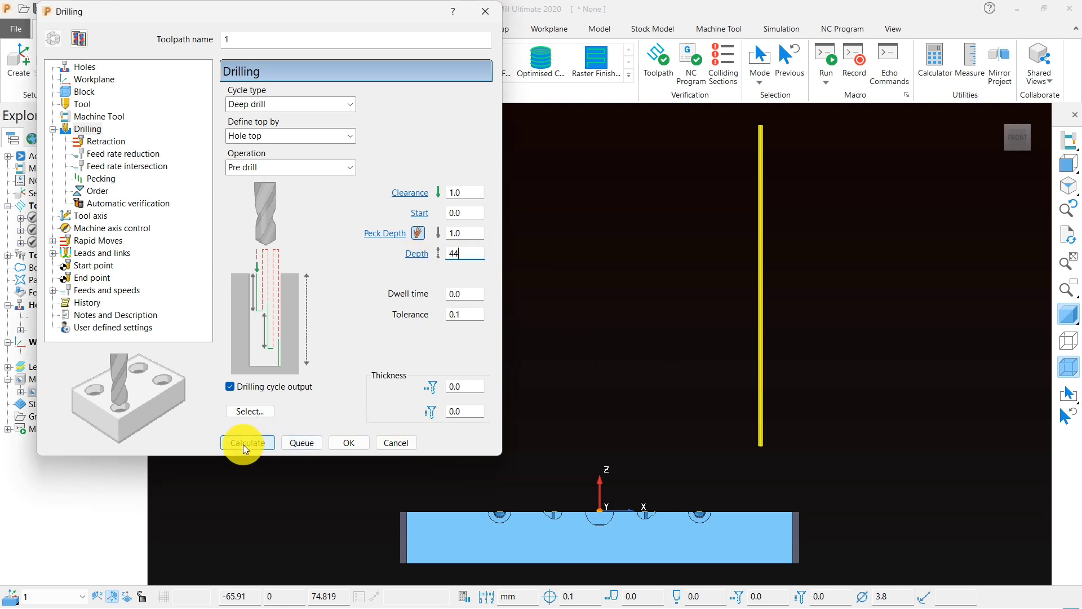
- Calculate the 3.8 mm deep drill toolpath, close its settings and inspect it on the cavity holes
{"action": "left_click", "coordinate": [243, 444]}
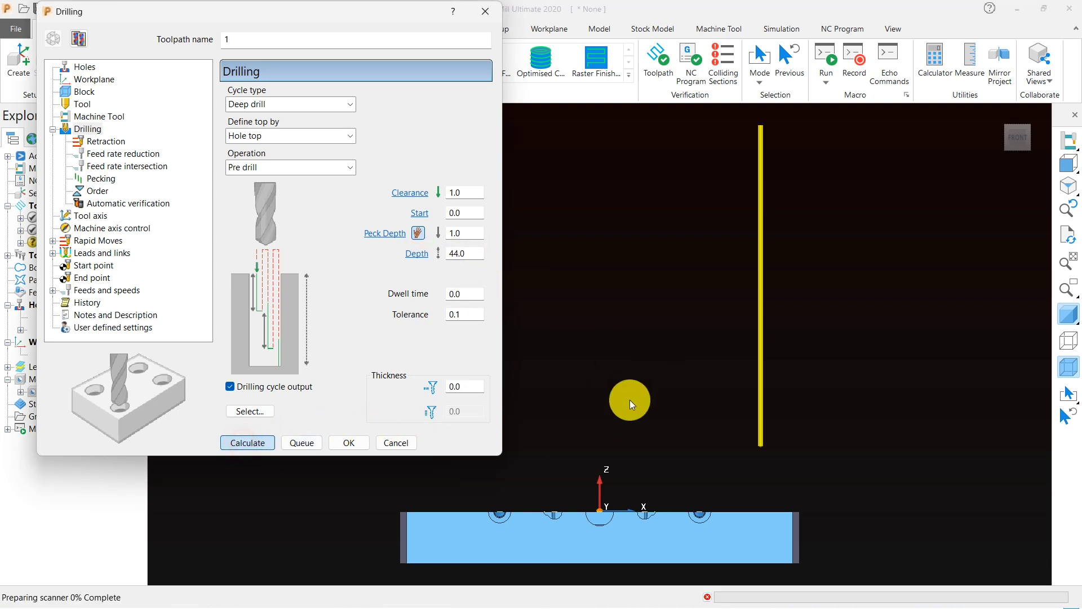
{"action": "left_click", "coordinate": [398, 444]}
{"action": "middle_click_drag", "start_coordinate": [398, 444], "coordinate": [640, 483]}
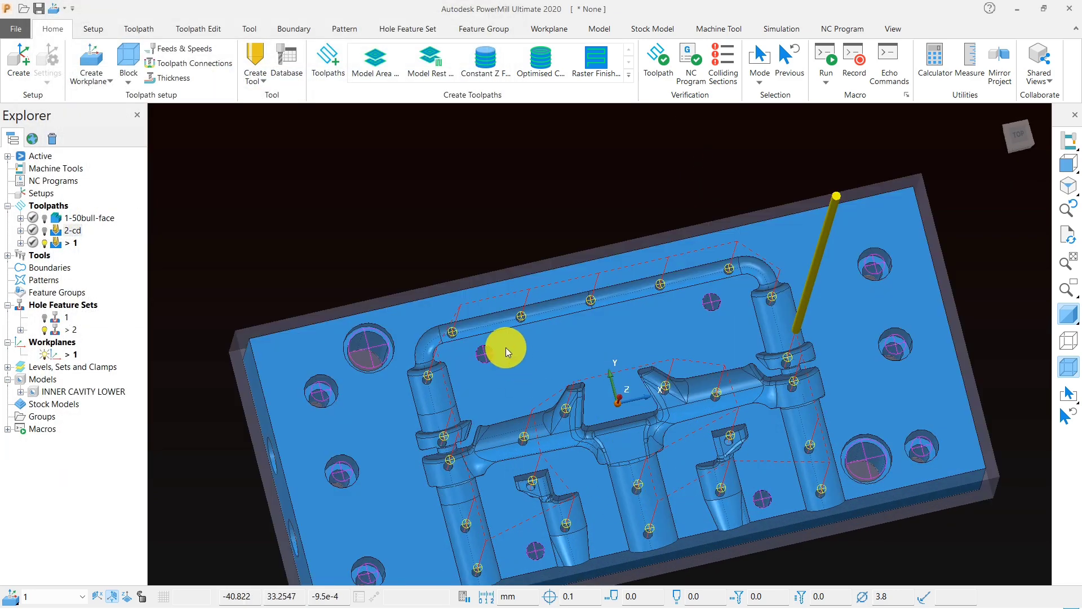
{"action": "scroll", "coordinate": [506, 348], "scroll_direction": "down", "scroll_amount": 3}
{"action": "middle_click_drag", "start_coordinate": [506, 350], "coordinate": [429, 310]}
- Rename the newly calculated drilling toolpath as 3-3.8-drill
{"action": "left_click", "coordinate": [60, 244]}
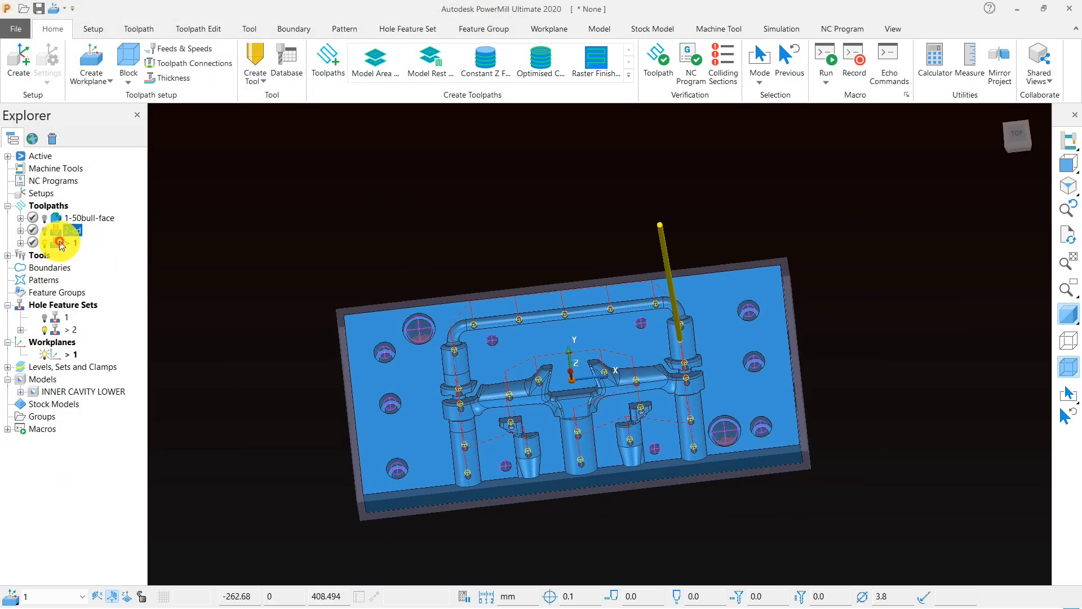
{"action": "left_click", "coordinate": [69, 242]}
{"action": "type", "text": "3"}
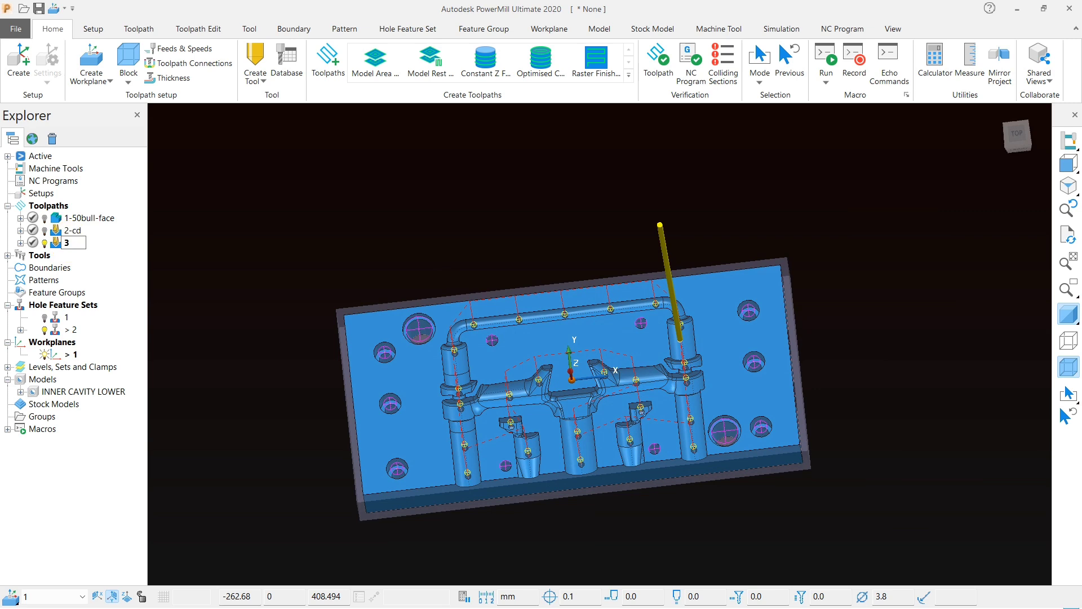
{"action": "type", "text": "-3"}
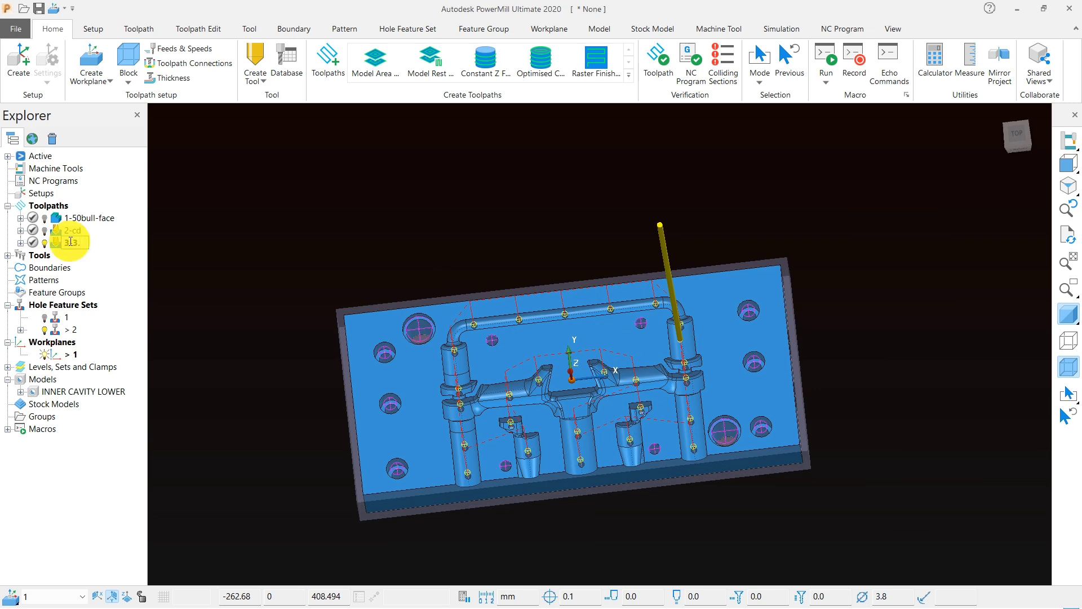
{"action": "type", "text": ".8-drill"}
{"action": "key", "text": "Return"}
- Create another toolpath with the Drilling strategy
{"action": "scroll", "coordinate": [397, 252], "scroll_direction": "down", "scroll_amount": 2}
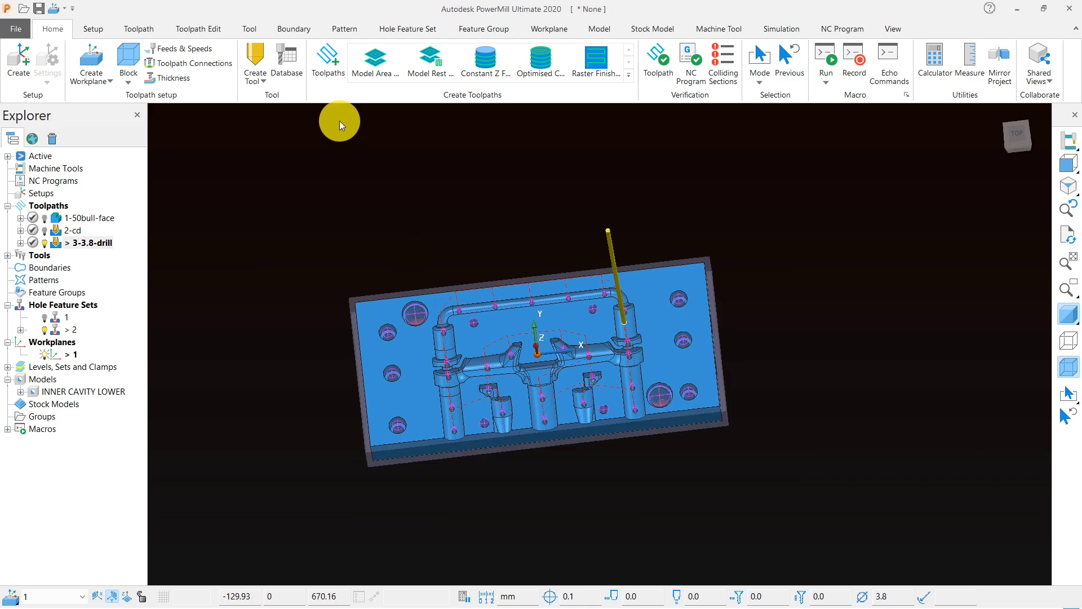
{"action": "left_click", "coordinate": [328, 59]}
{"action": "left_click", "coordinate": [51, 126]}
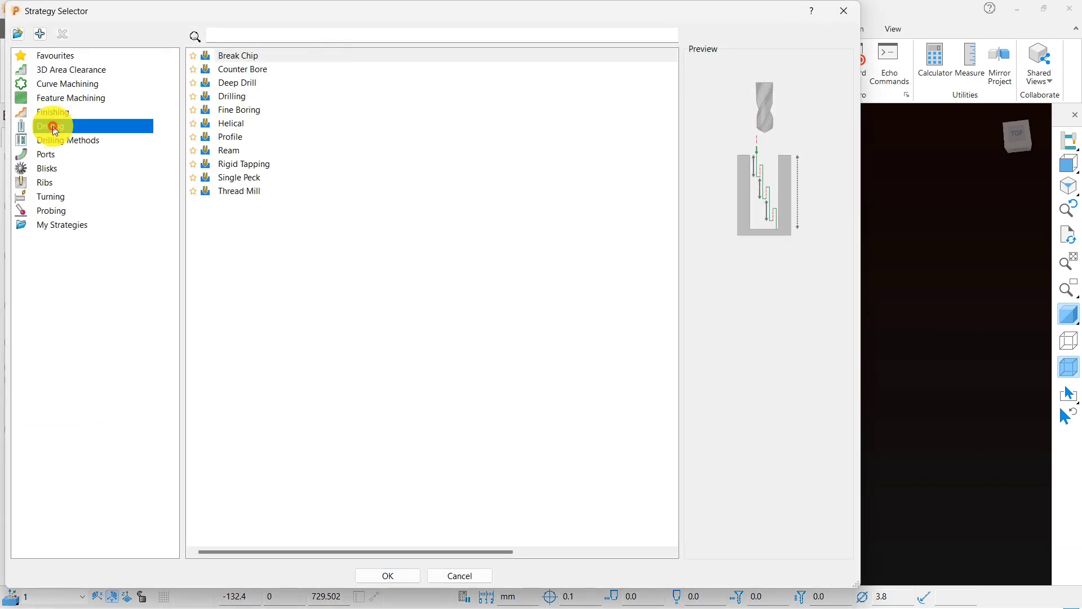
{"action": "left_click", "coordinate": [238, 96]}
{"action": "left_click", "coordinate": [387, 576]}
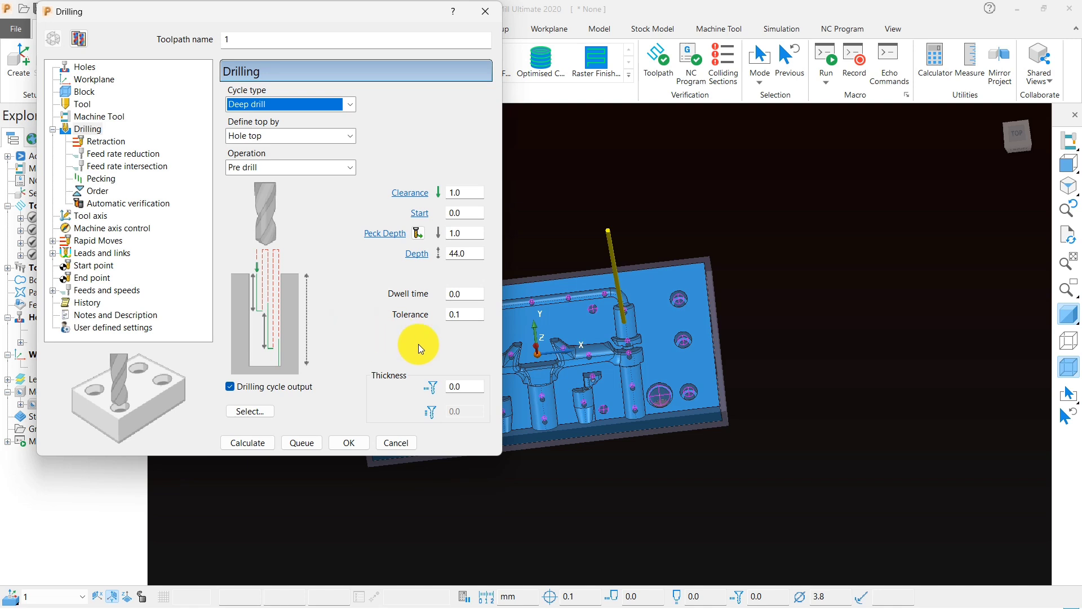
- Clear the hole selection filter, add the 7.98 diameter, check the selected holes and close the feature selection
{"action": "left_click", "coordinate": [272, 415]}
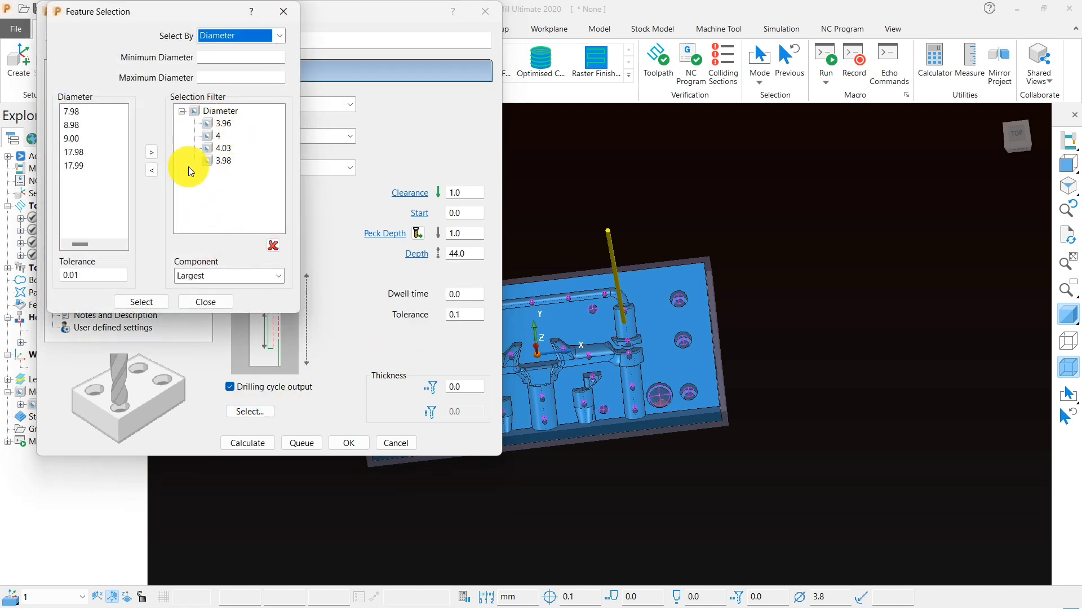
{"action": "left_click", "coordinate": [274, 246]}
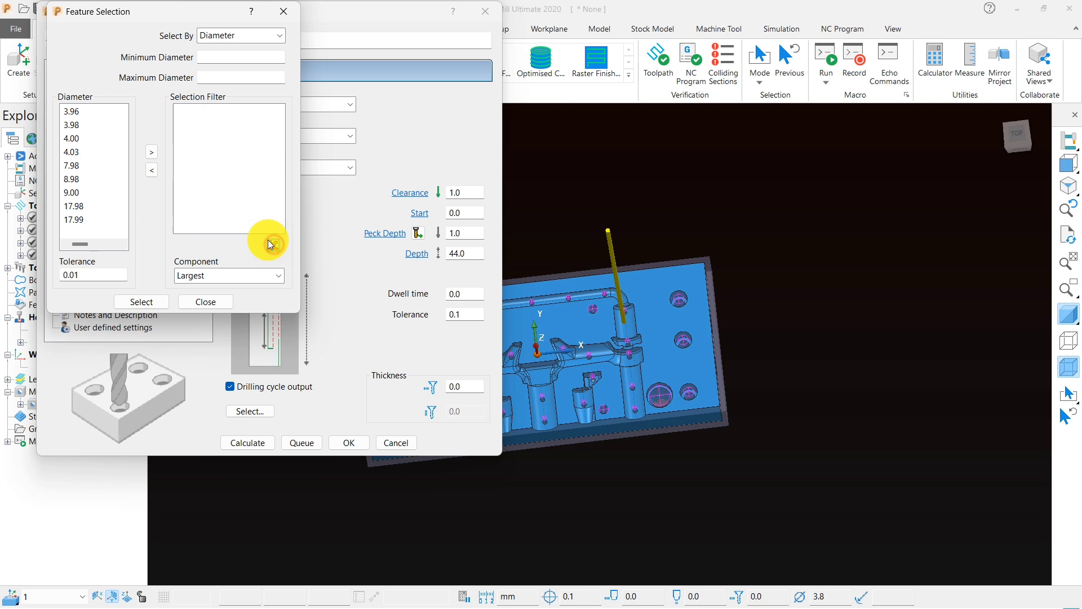
{"action": "left_click", "coordinate": [82, 165]}
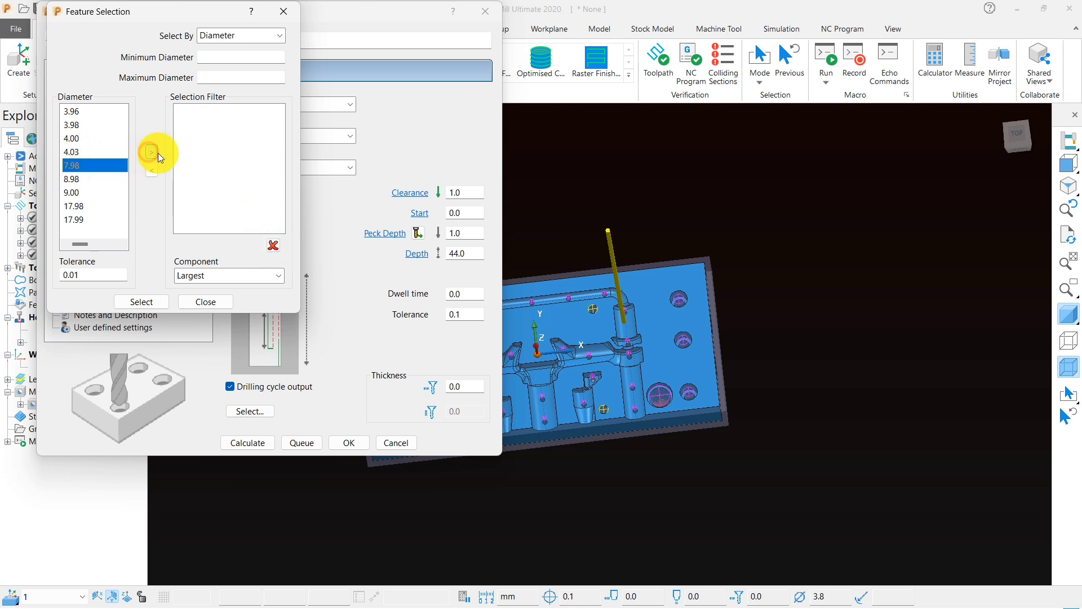
{"action": "left_click", "coordinate": [151, 152]}
{"action": "scroll", "coordinate": [609, 323], "scroll_direction": "up", "scroll_amount": 5}
{"action": "middle_click_drag", "start_coordinate": [631, 336], "coordinate": [659, 326]}
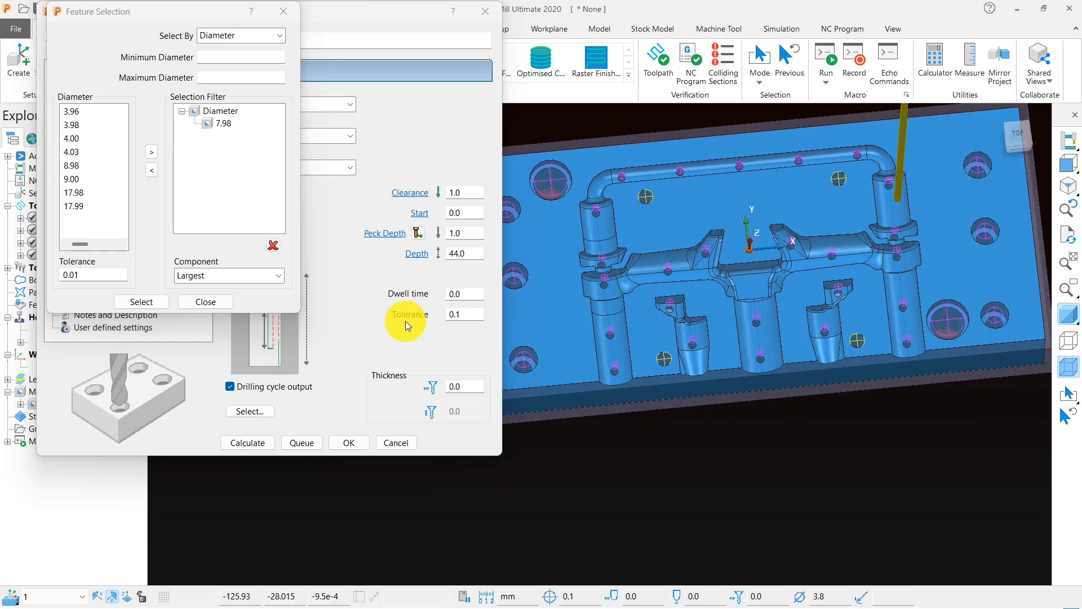
{"action": "left_click", "coordinate": [212, 301]}
- Try to measure the diameter of the selected hole beside the cavity's upper-left bend, and leave the measuring tool
{"action": "scroll", "coordinate": [654, 192], "scroll_direction": "up", "scroll_amount": 5}
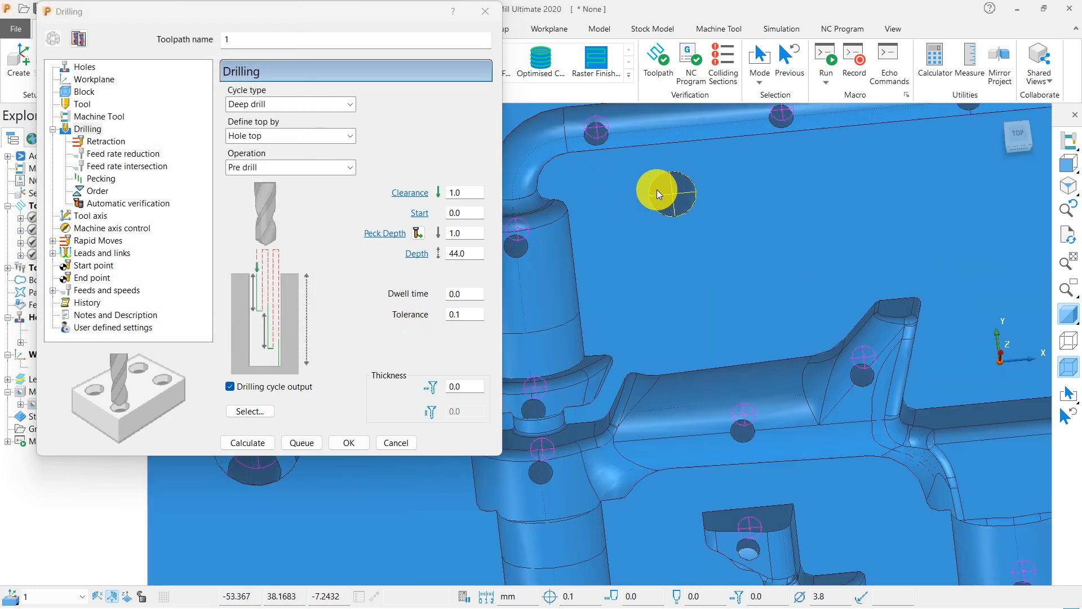
{"action": "scroll", "coordinate": [746, 344], "scroll_direction": "down", "scroll_amount": 5}
{"action": "middle_click_drag", "start_coordinate": [747, 344], "coordinate": [755, 248]}
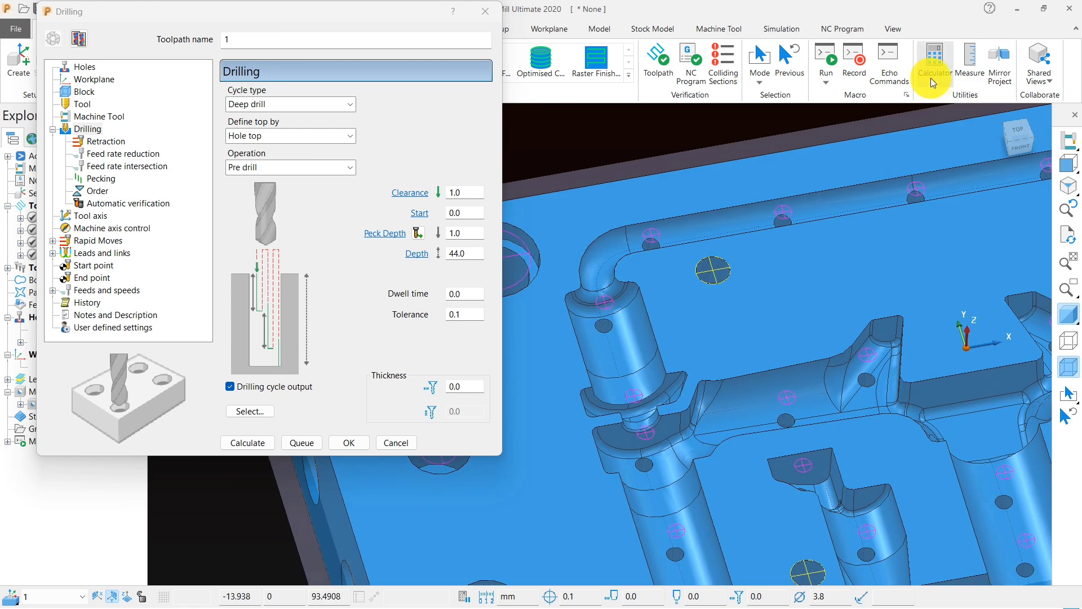
{"action": "left_click", "coordinate": [965, 67]}
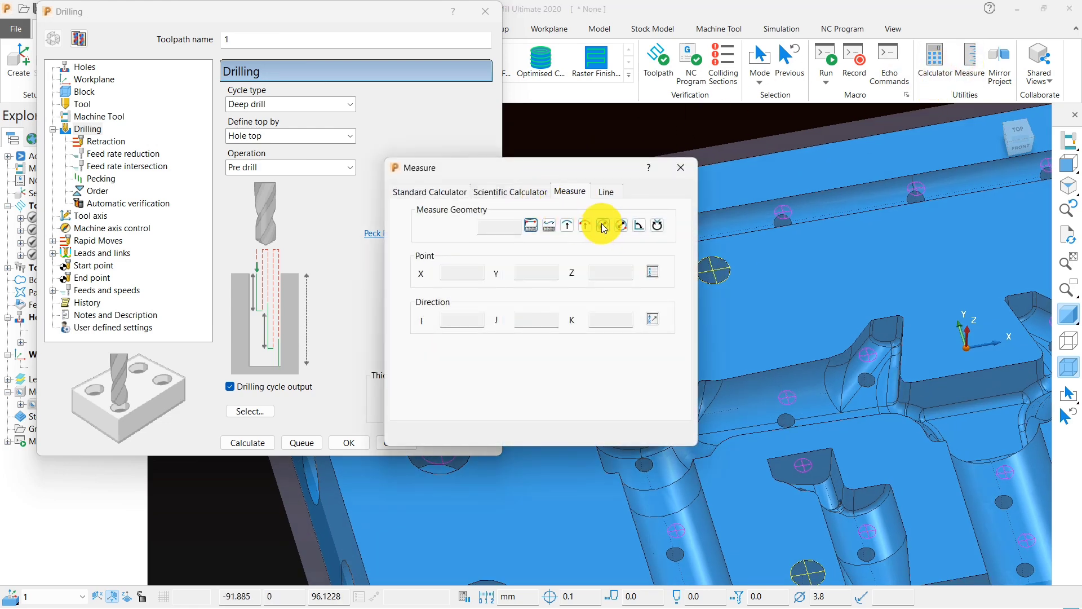
{"action": "left_click", "coordinate": [603, 225]}
{"action": "scroll", "coordinate": [718, 285], "scroll_direction": "up", "scroll_amount": 5}
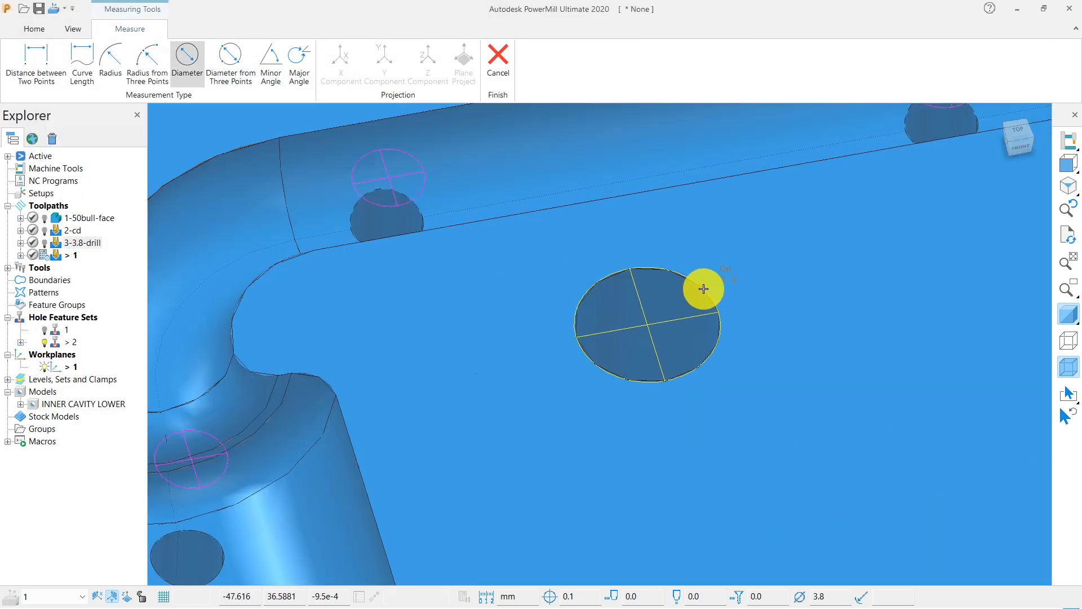
{"action": "left_click", "coordinate": [491, 56]}
{"action": "scroll", "coordinate": [795, 263], "scroll_direction": "down", "scroll_amount": 5}
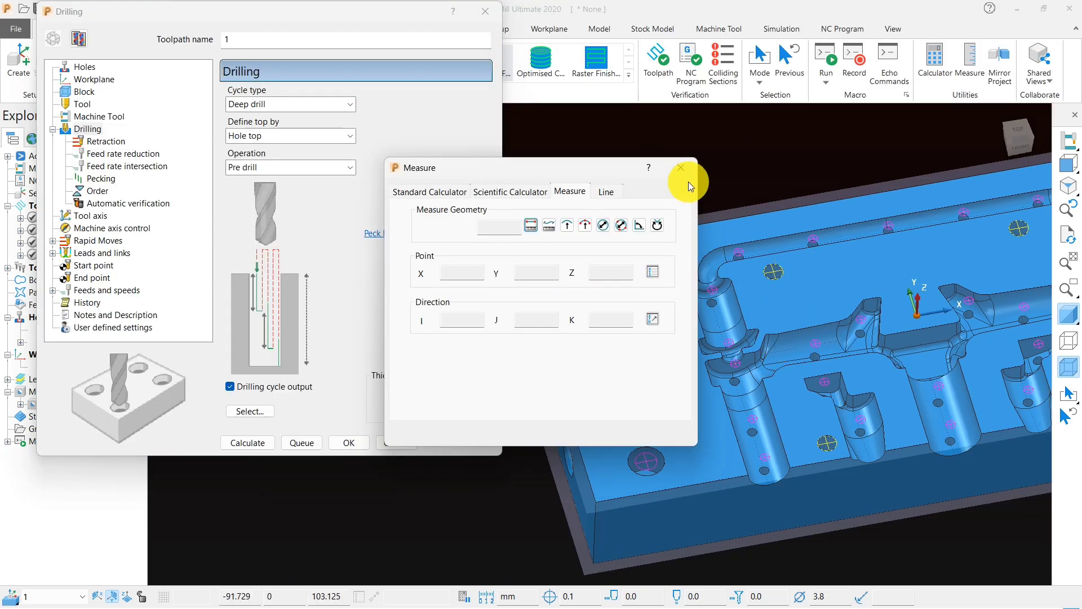
{"action": "left_click", "coordinate": [681, 168]}
- Create a new drill tool for the toolpath with a 7.8 mm diameter and name it 7.8-drill
{"action": "left_click", "coordinate": [83, 104]}
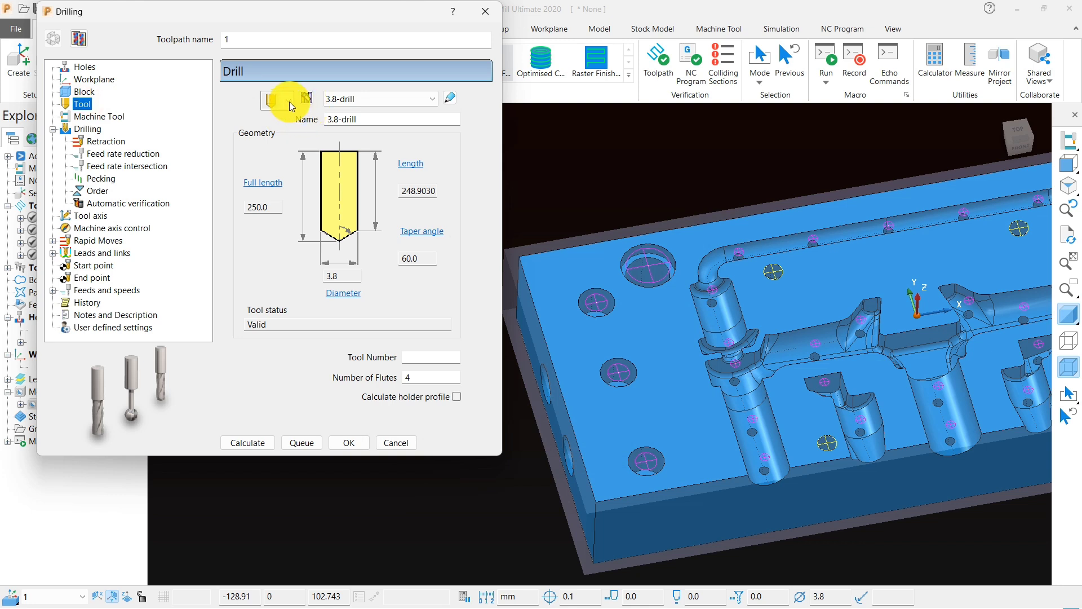
{"action": "left_click", "coordinate": [286, 100]}
{"action": "left_click", "coordinate": [273, 210]}
{"action": "left_click", "coordinate": [345, 275]}
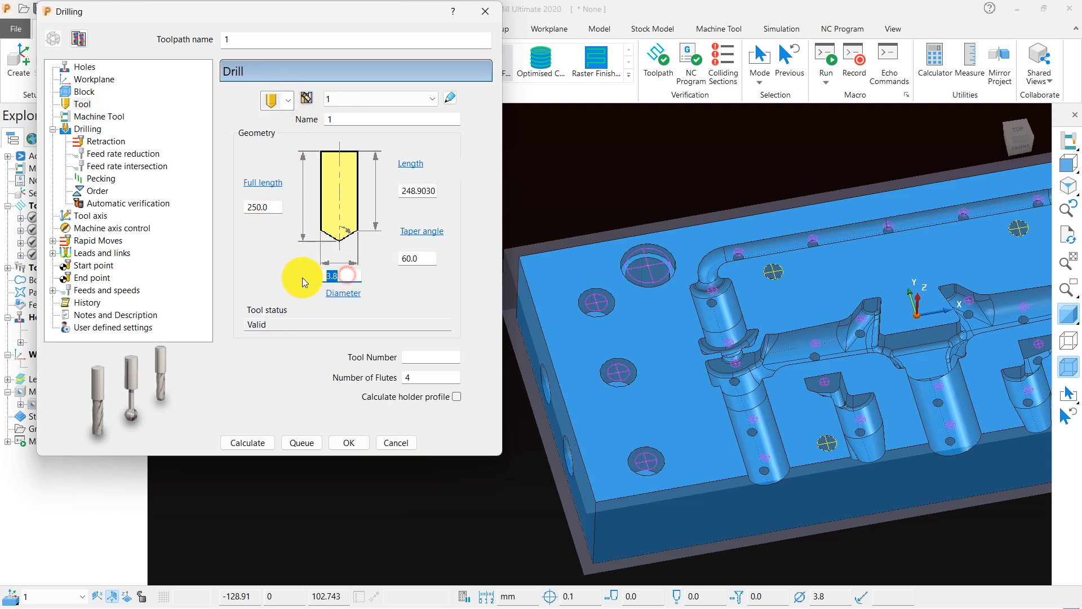
{"action": "type", "text": "7.8"}
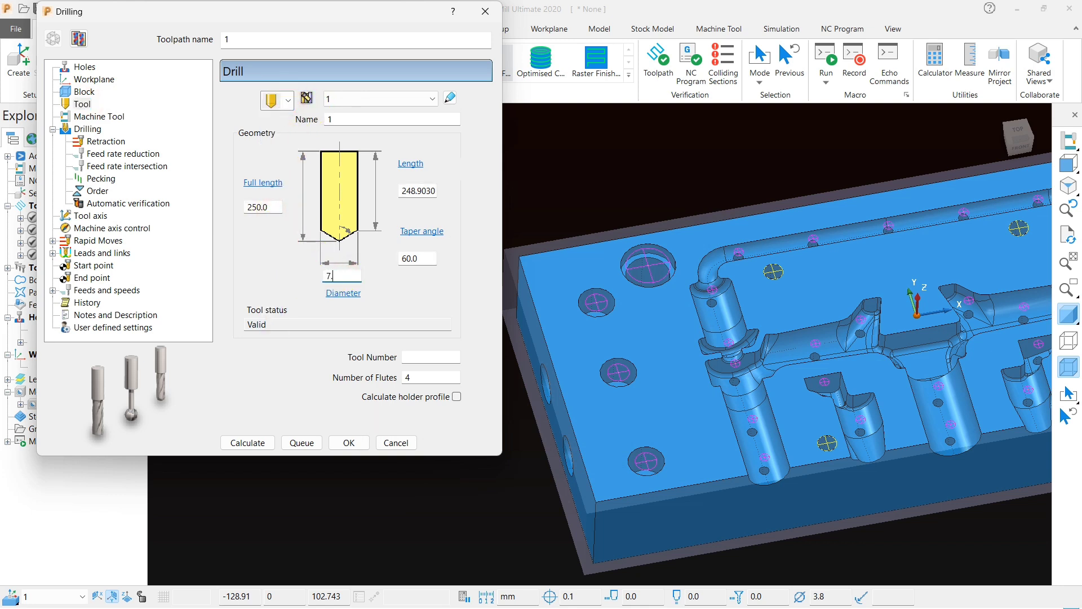
{"action": "left_click", "coordinate": [348, 119]}
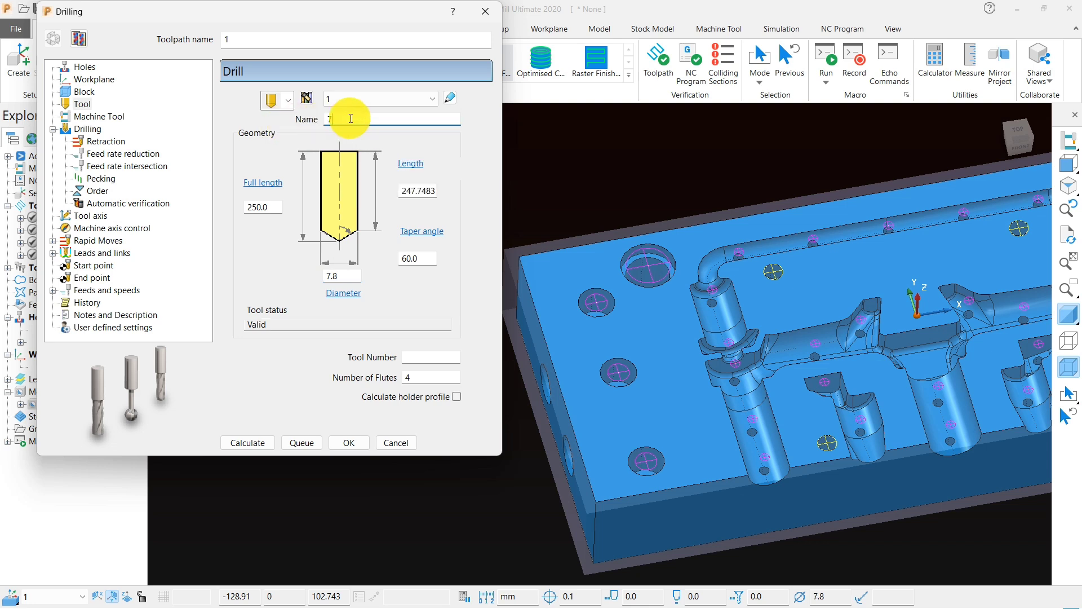
{"action": "type", "text": "7.8"}
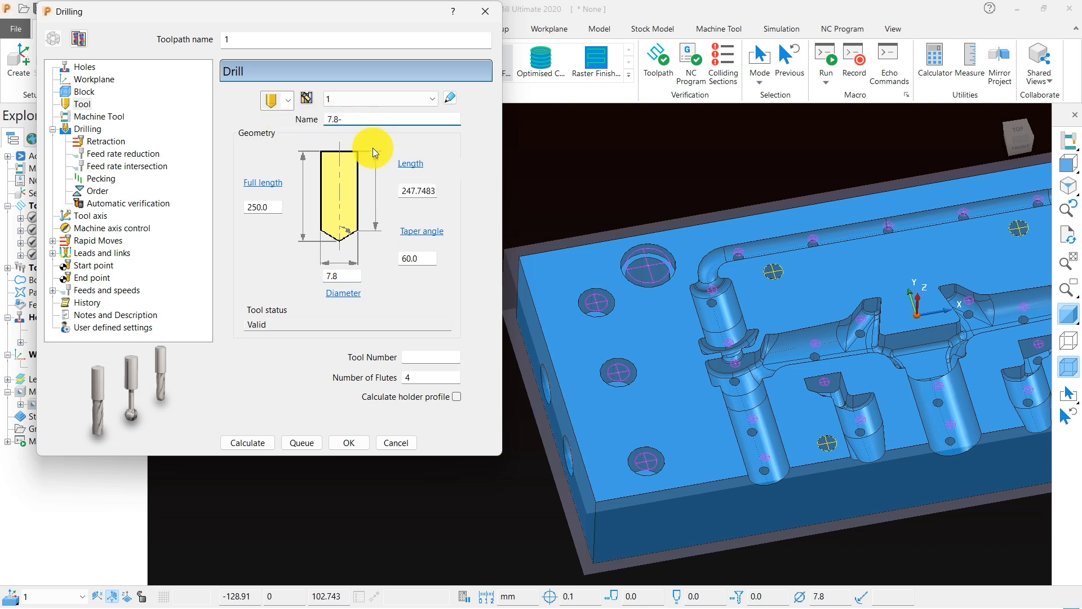
{"action": "type", "text": "-drill"}
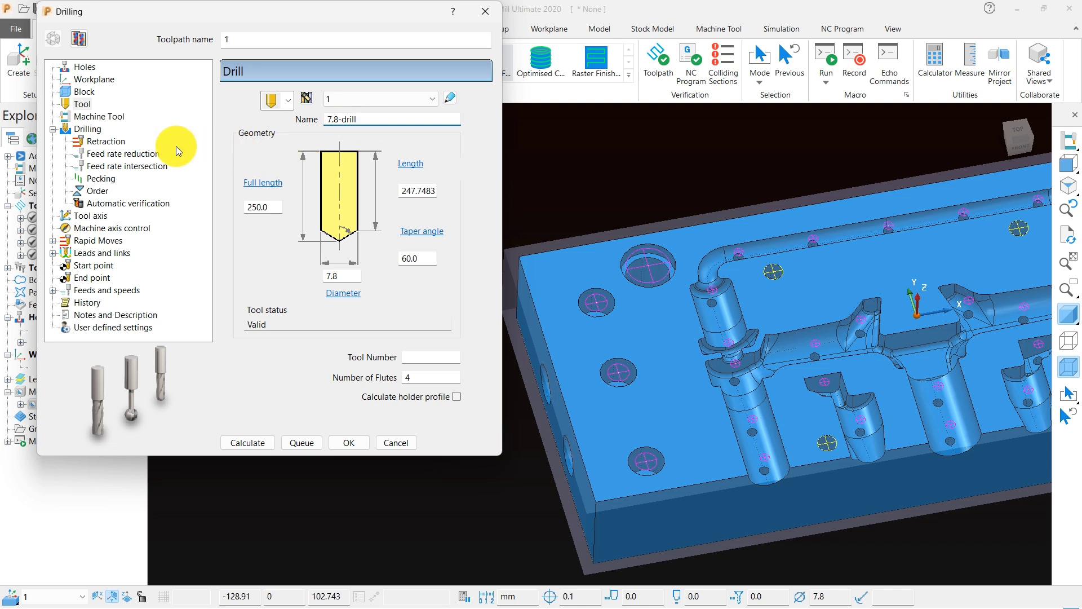
- Set the deep drill cycle's peck depth to 3 mm, calculate the drilling toolpath and close its settings
{"action": "left_click", "coordinate": [100, 130]}
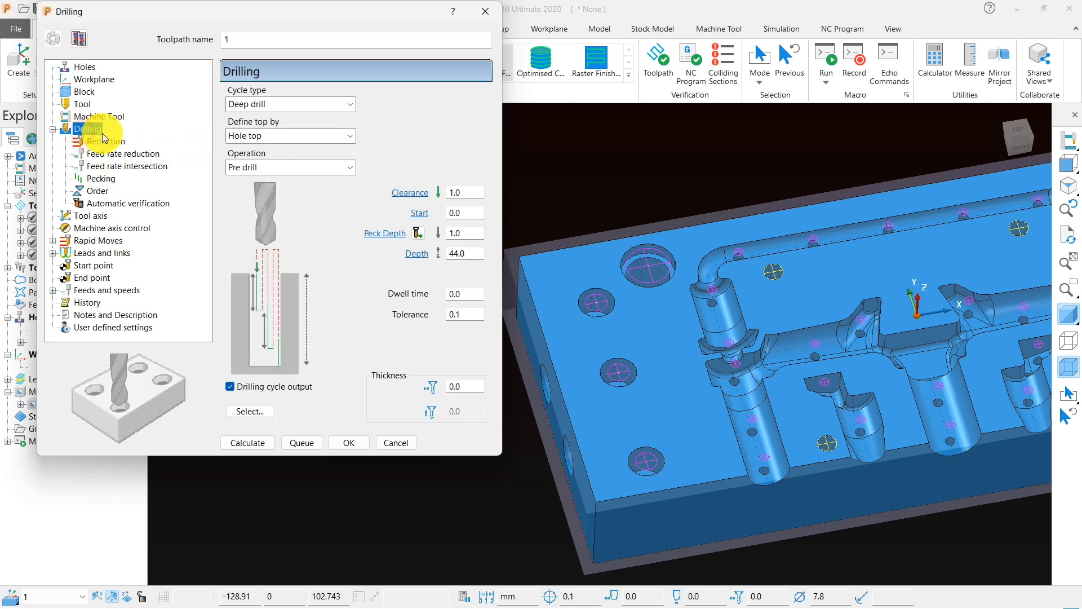
{"action": "left_click", "coordinate": [462, 233]}
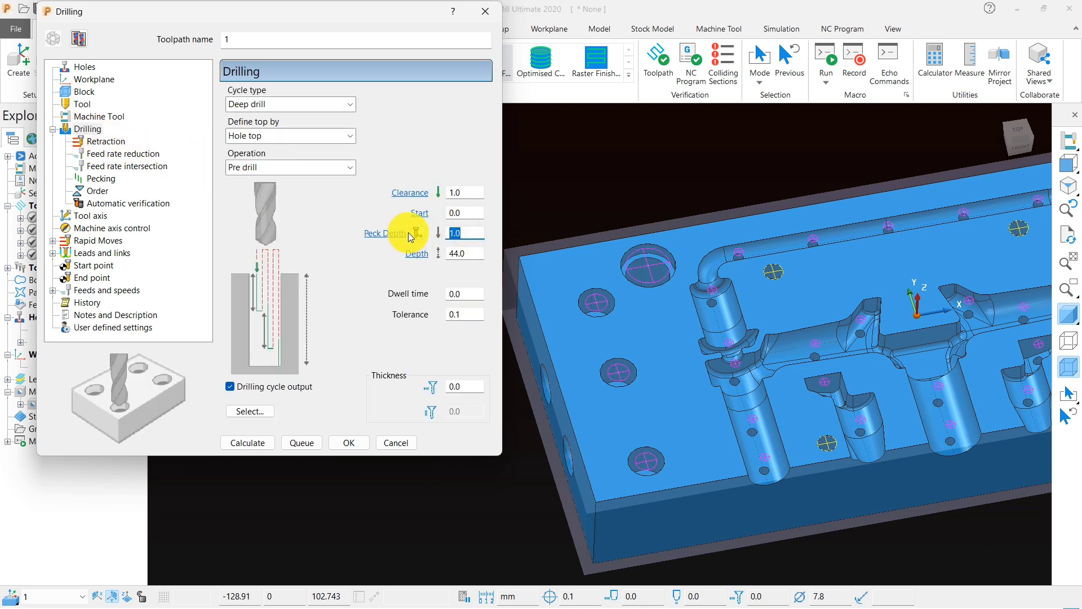
{"action": "type", "text": "3"}
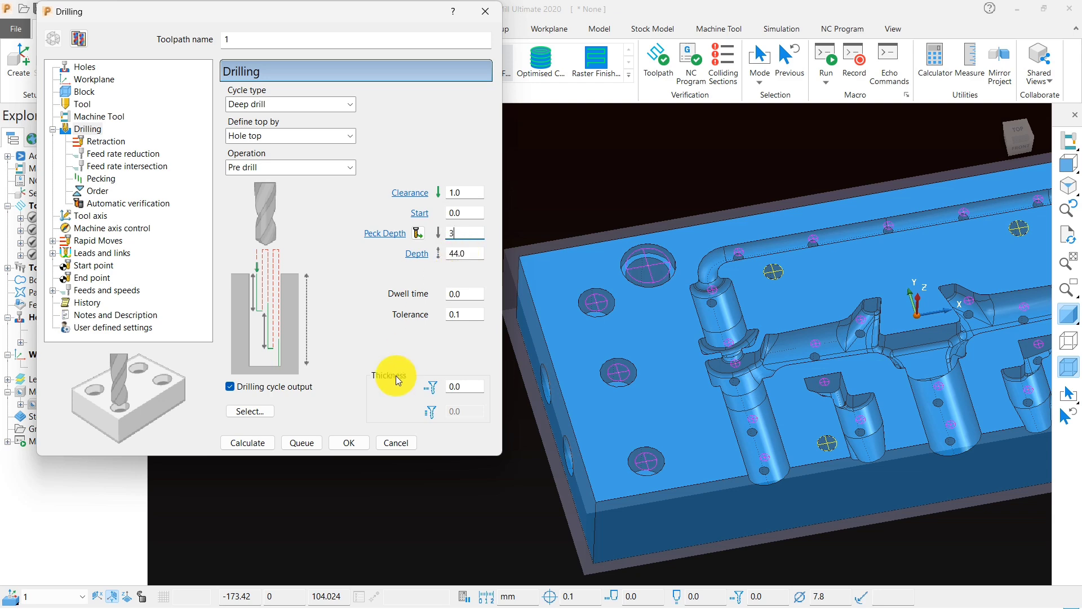
{"action": "left_click", "coordinate": [256, 443]}
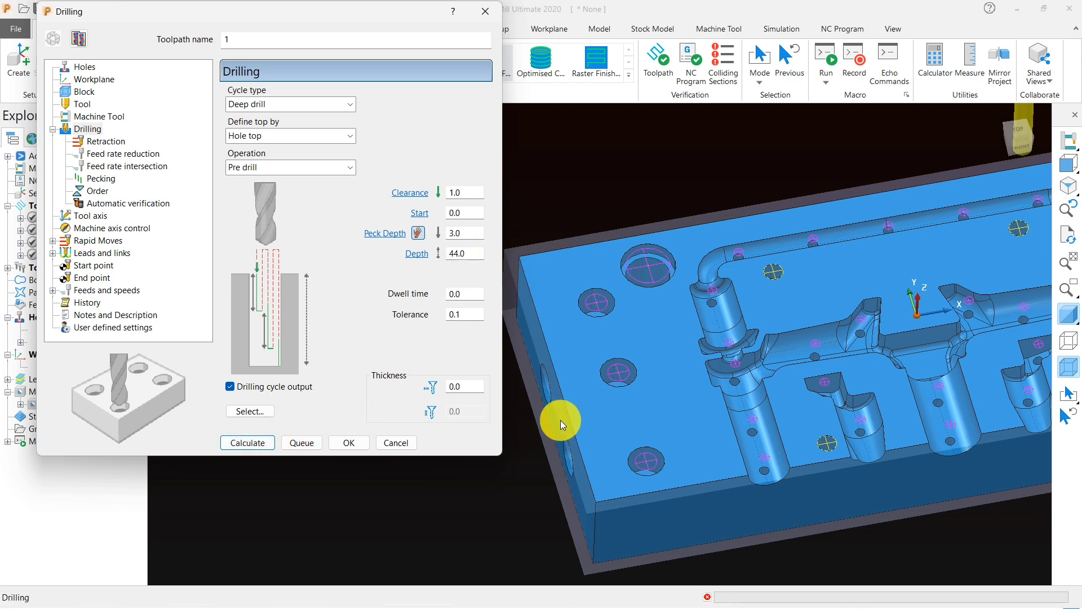
{"action": "left_click", "coordinate": [398, 443]}
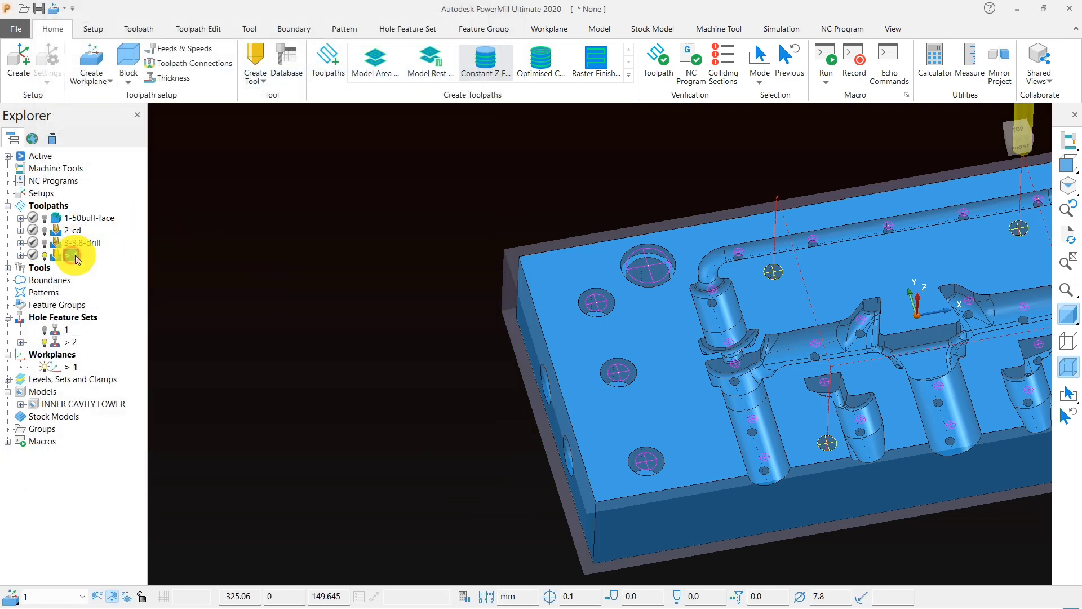
- Rename the newly calculated drilling toolpath as 4-7.8-drill
{"action": "left_click", "coordinate": [69, 257]}
{"action": "type", "text": "4"}
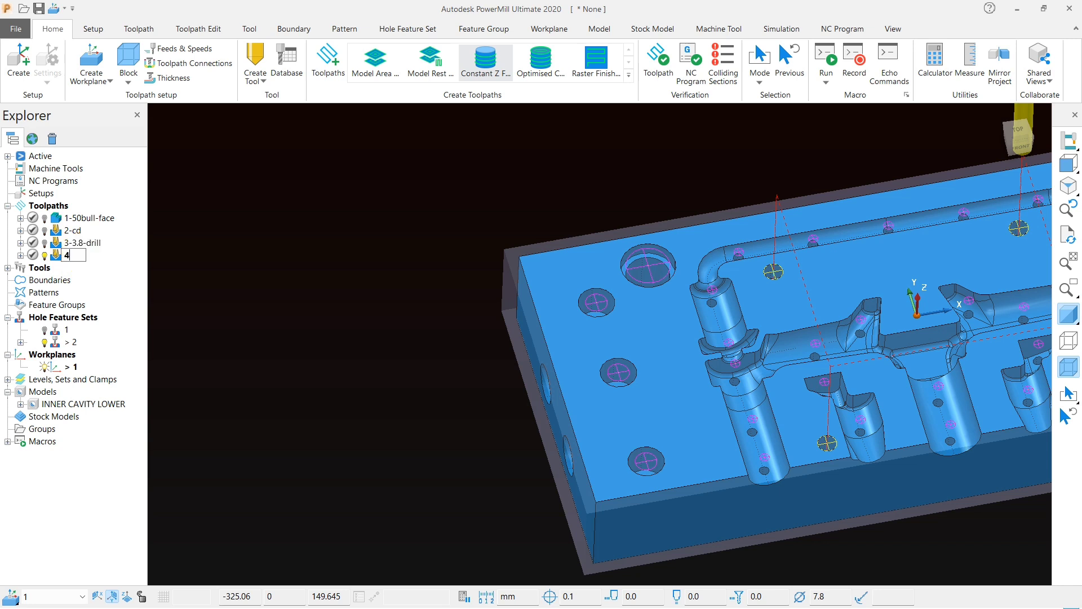
{"action": "type", "text": "-7.8-drill"}
{"action": "key", "text": "Return"}
- Make a copy of the 4-7.8-drill toolpath
{"action": "scroll", "coordinate": [380, 347], "scroll_direction": "down", "scroll_amount": 2}
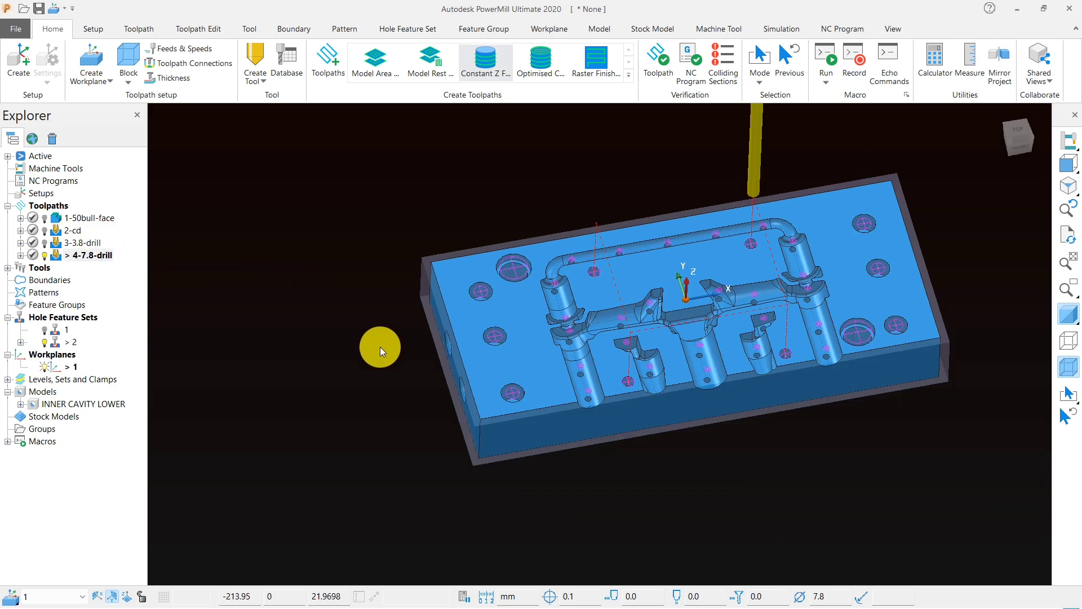
{"action": "middle_click_drag", "start_coordinate": [380, 347], "coordinate": [378, 289]}
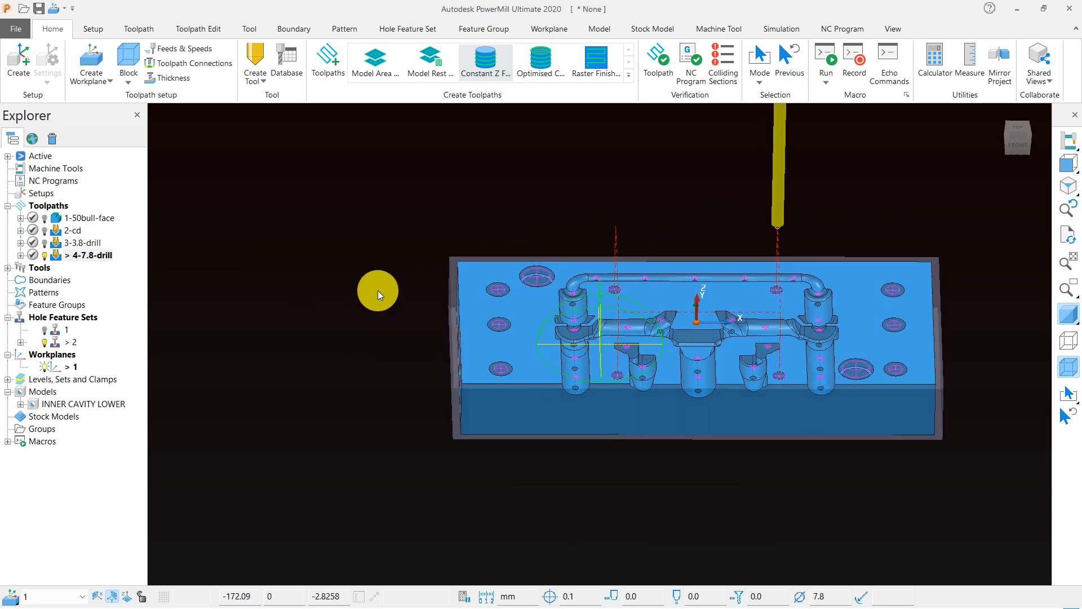
{"action": "right_click", "coordinate": [97, 256]}
{"action": "mouse_move", "coordinate": [228, 544]}
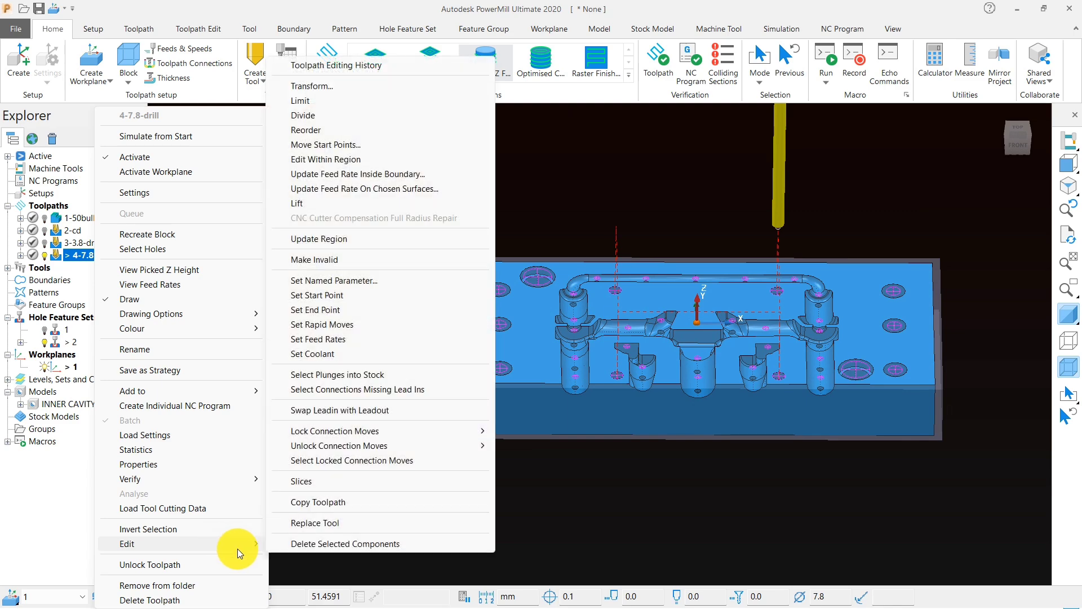
{"action": "left_click", "coordinate": [336, 502]}
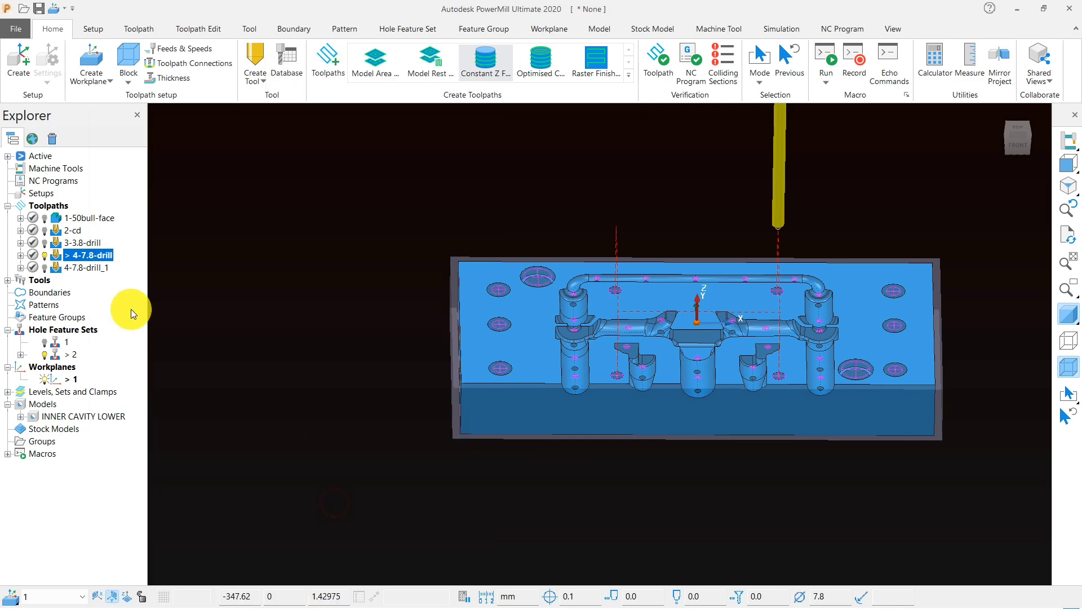
- Make the copied 4-7.8-drill_1 toolpath editable and select its holes with diameters 8.98 and 9.00
{"action": "right_click", "coordinate": [58, 266]}
{"action": "left_click", "coordinate": [108, 191]}
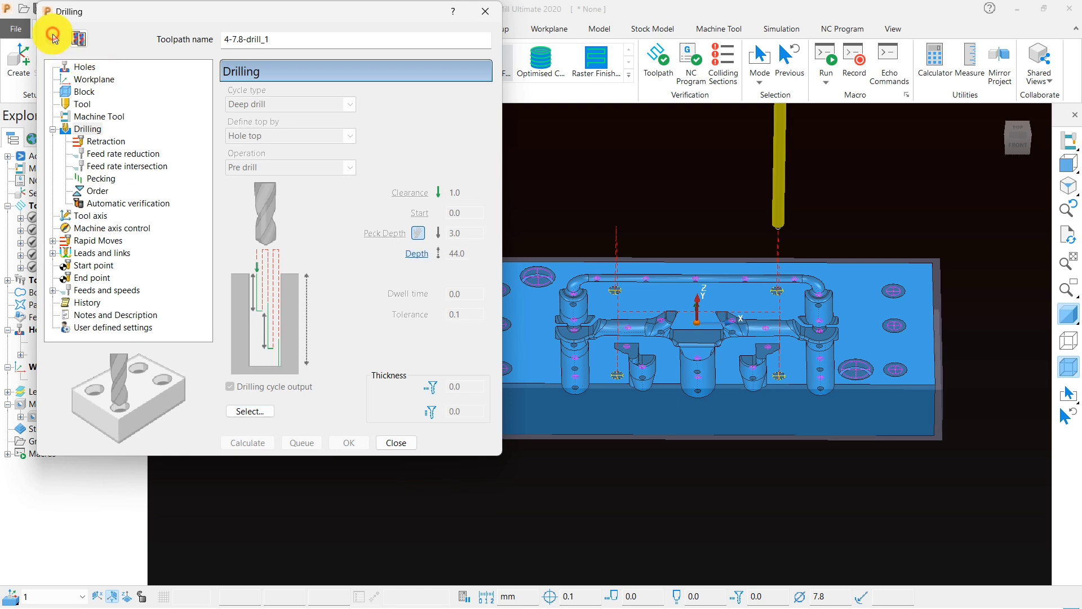
{"action": "left_click", "coordinate": [259, 410]}
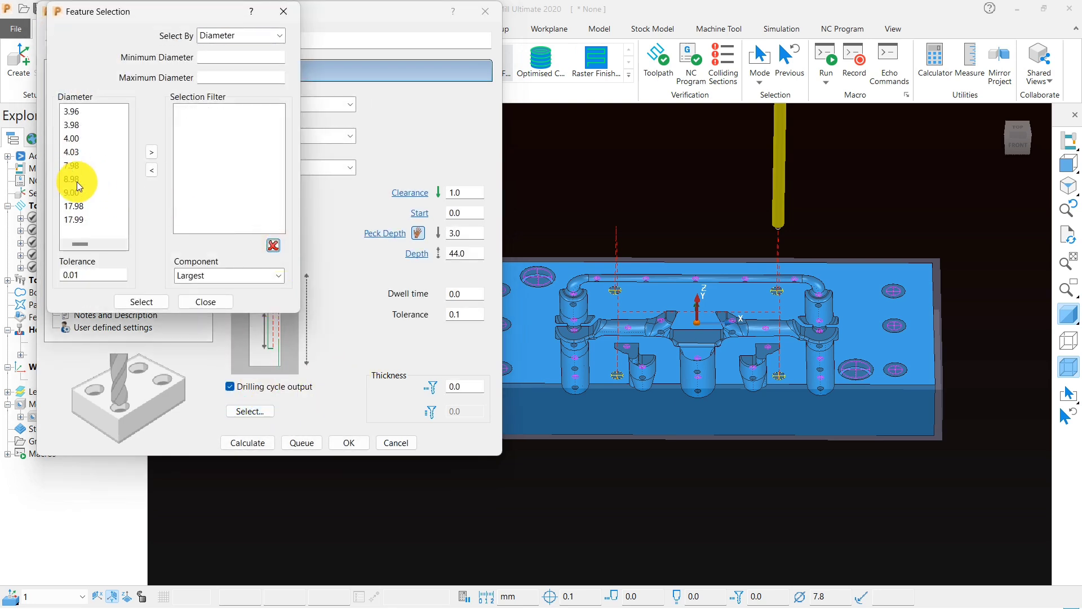
{"action": "left_click", "coordinate": [73, 179]}
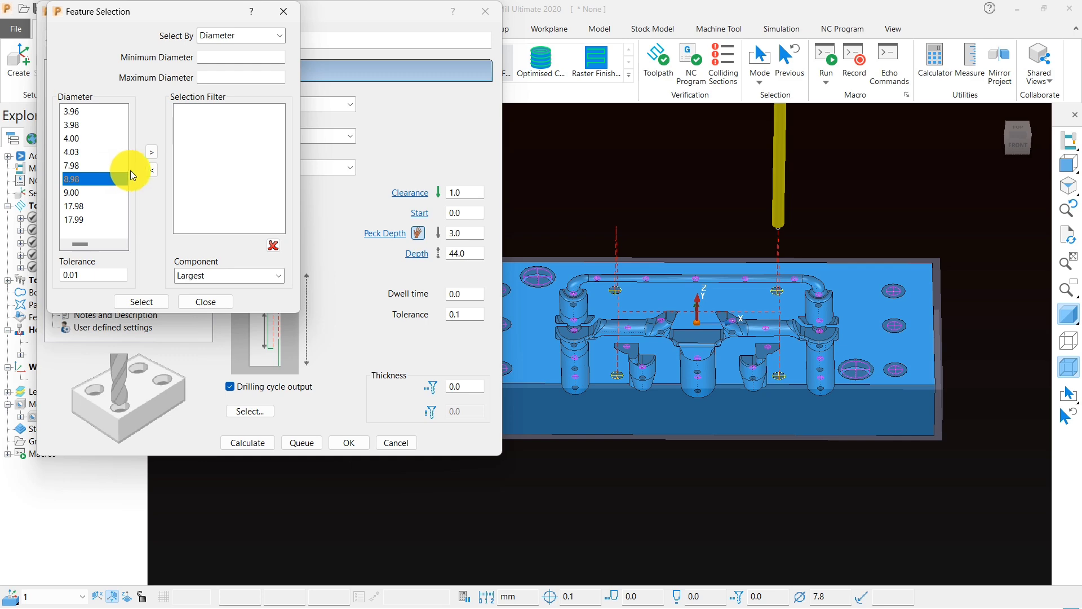
{"action": "left_click", "coordinate": [151, 152]}
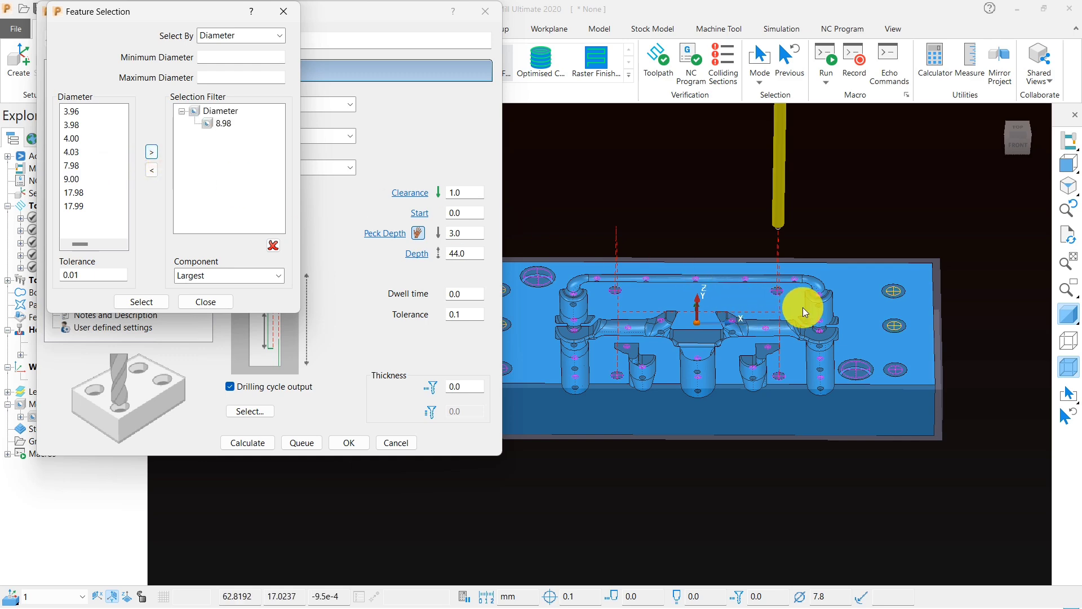
{"action": "scroll", "coordinate": [658, 361], "scroll_direction": "up", "scroll_amount": 5}
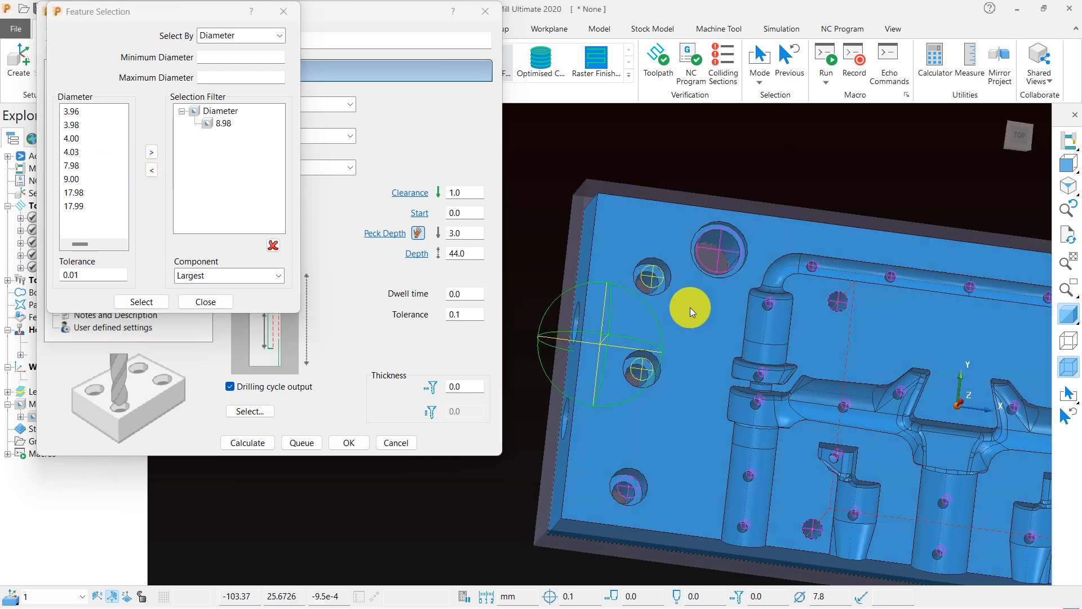
{"action": "scroll", "coordinate": [619, 249], "scroll_direction": "down", "scroll_amount": 3}
{"action": "left_click", "coordinate": [70, 178]}
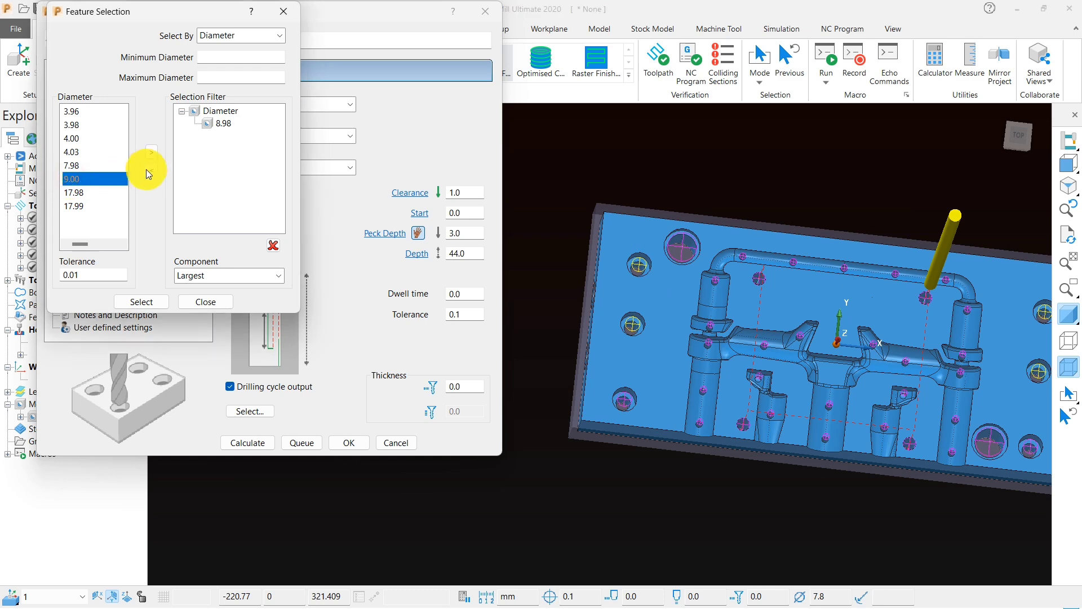
{"action": "left_click", "coordinate": [151, 152]}
{"action": "middle_click_drag", "start_coordinate": [685, 384], "coordinate": [600, 326]}
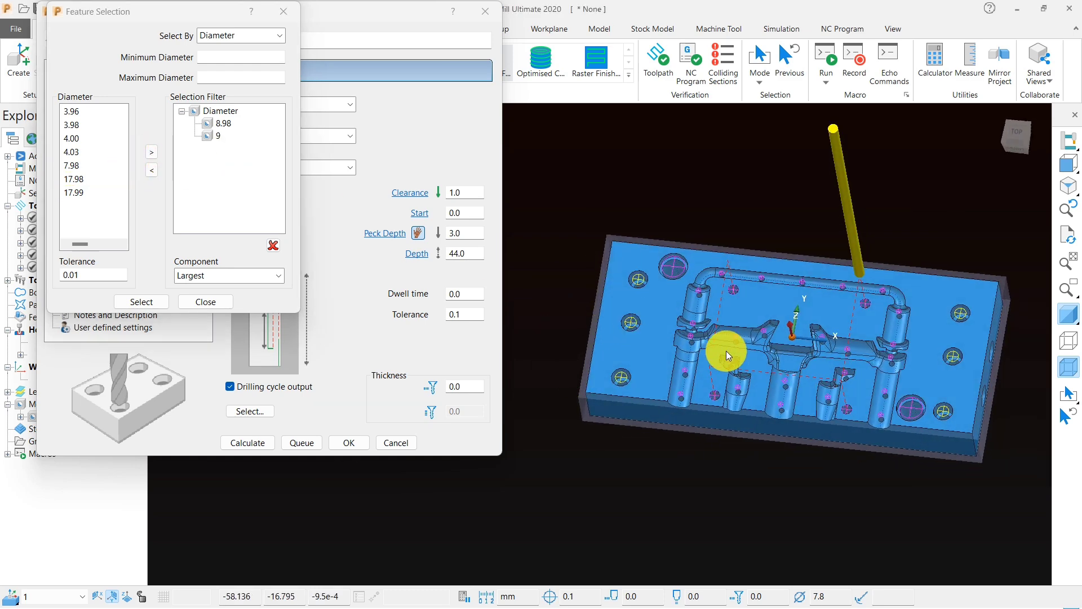
{"action": "left_click", "coordinate": [205, 302]}
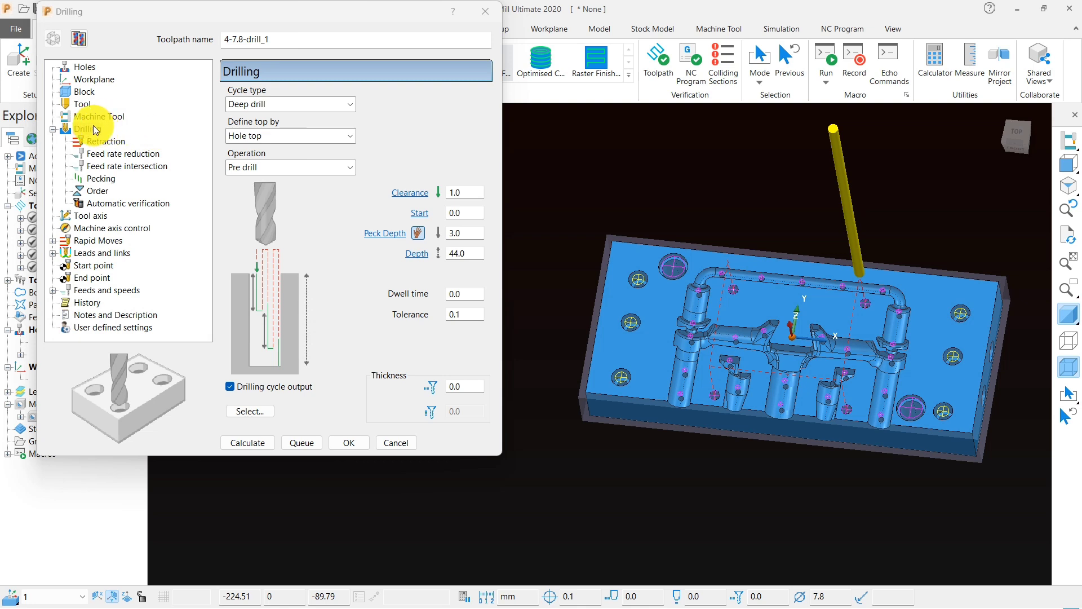
- Create a new drill tool with a 9 mm diameter for the toolpath and name it 9-drill
{"action": "left_click", "coordinate": [83, 104]}
{"action": "left_click", "coordinate": [289, 100]}
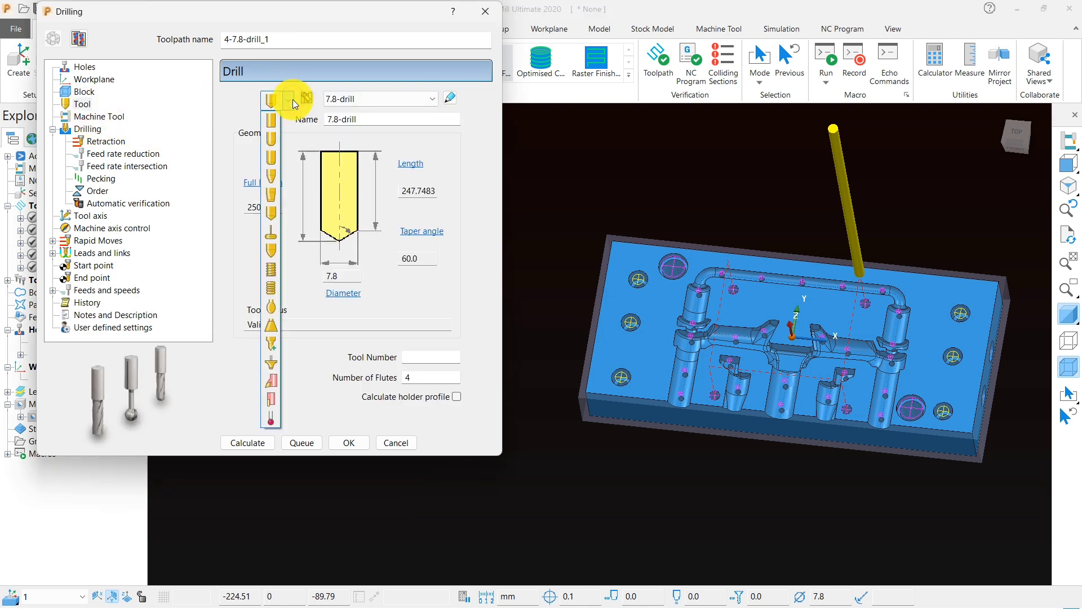
{"action": "left_click", "coordinate": [271, 250]}
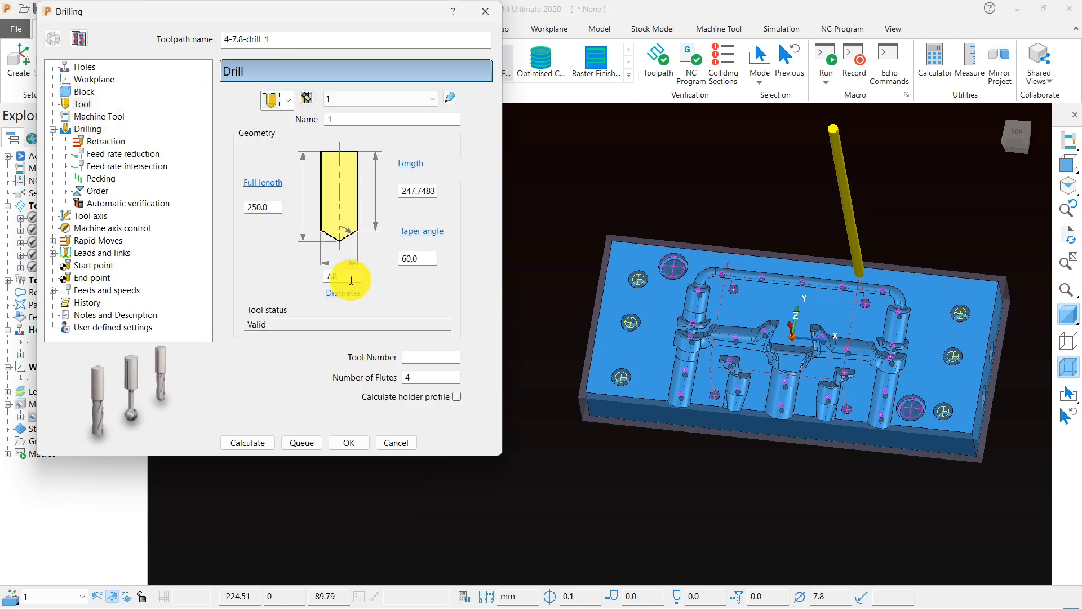
{"action": "left_click_drag", "start_coordinate": [351, 280], "coordinate": [289, 276]}
{"action": "type", "text": "9"}
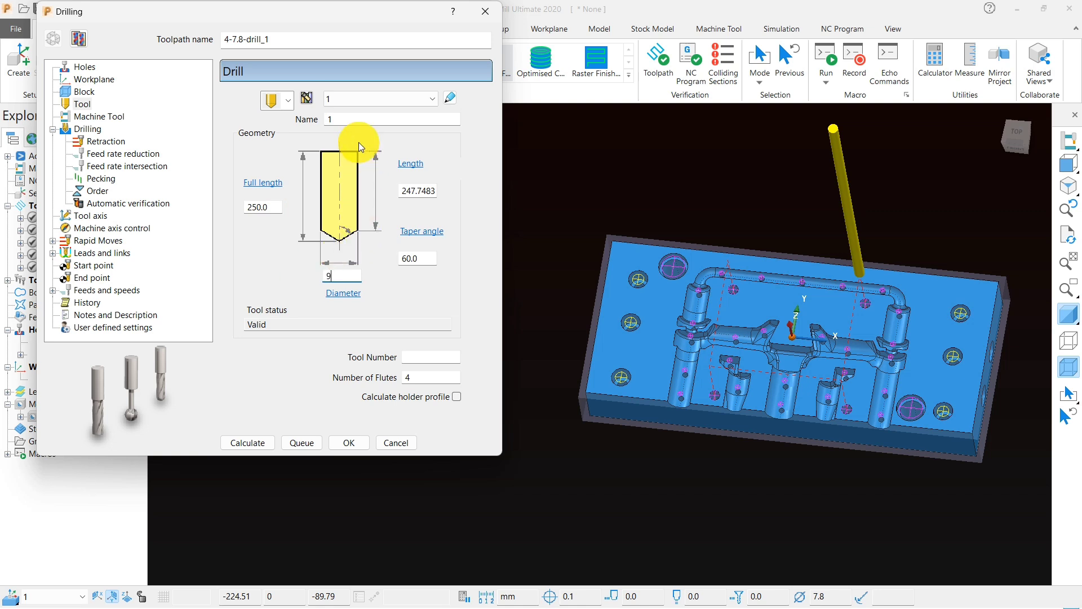
{"action": "left_click", "coordinate": [341, 118]}
{"action": "type", "text": "9-"}
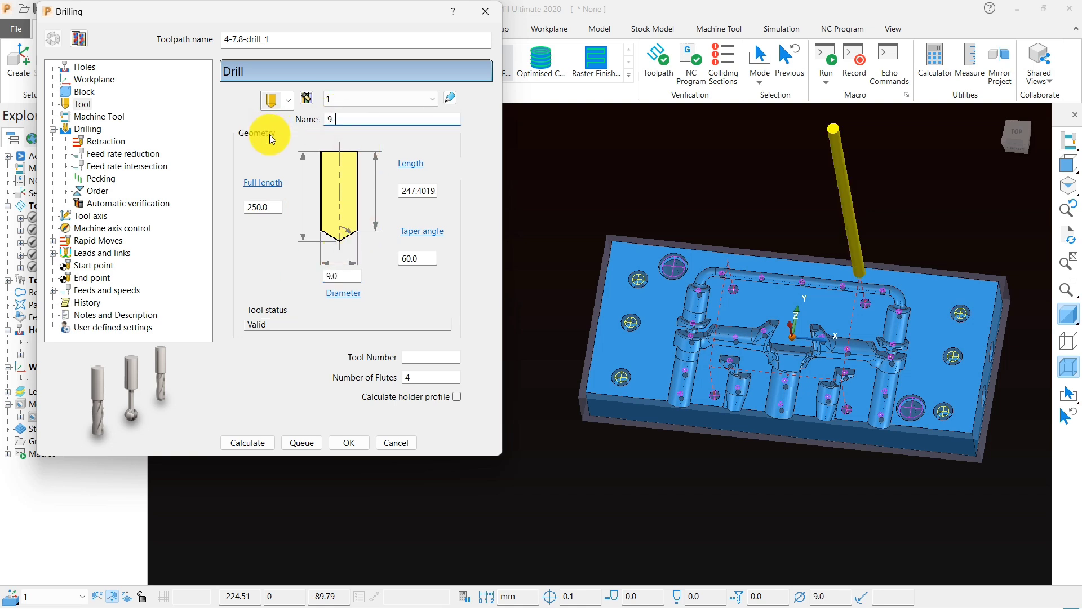
{"action": "type", "text": "drill"}
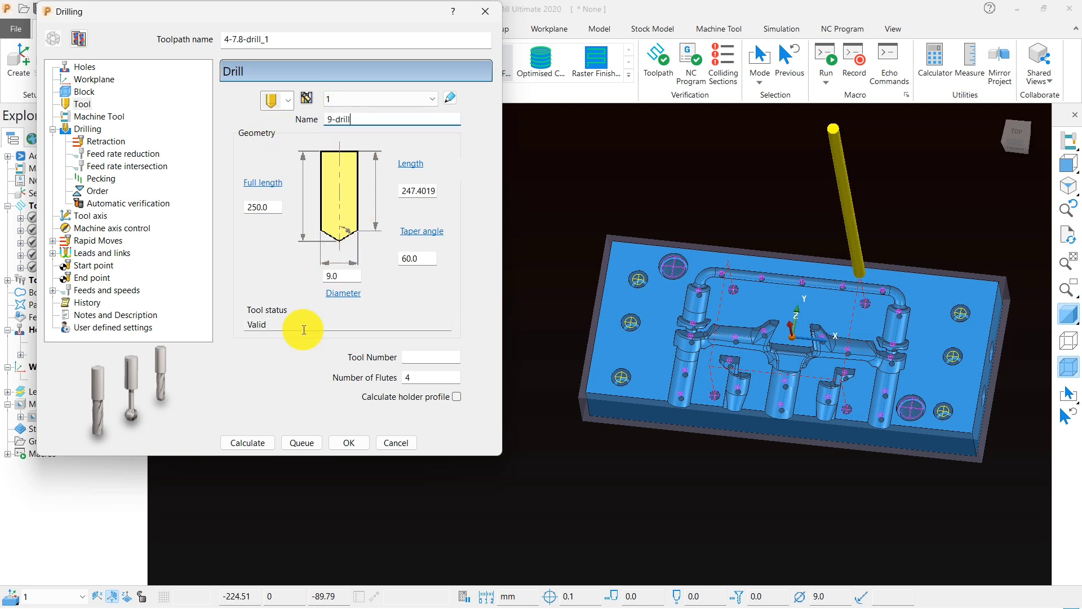
- Calculate the deep drill toolpath with the 9 mm drill and rename the toolpath 9-drill
{"action": "left_click", "coordinate": [104, 142]}
{"action": "left_click", "coordinate": [105, 130]}
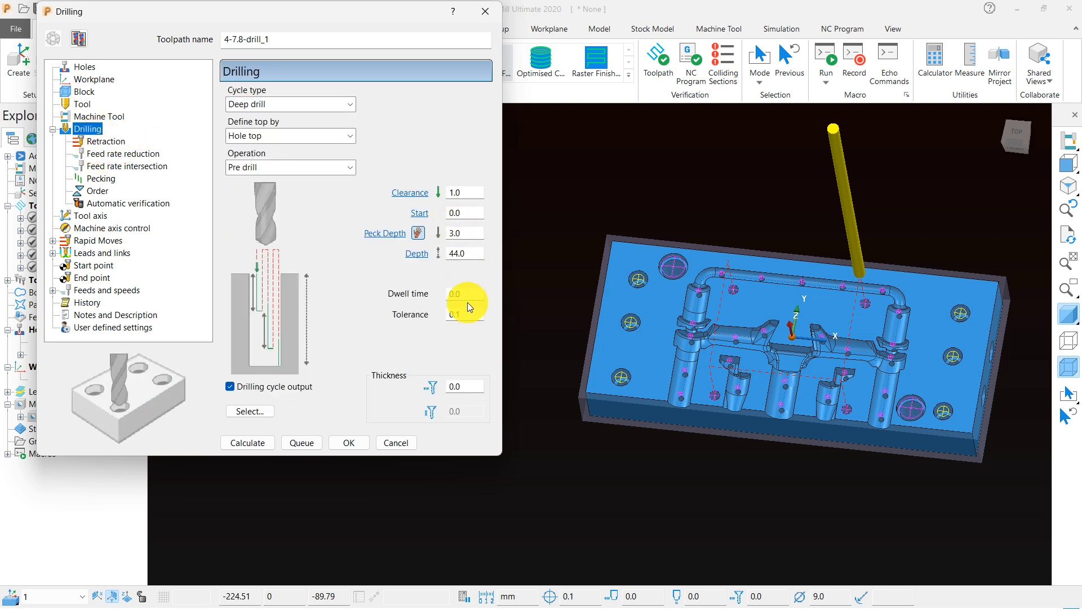
{"action": "left_click", "coordinate": [247, 441]}
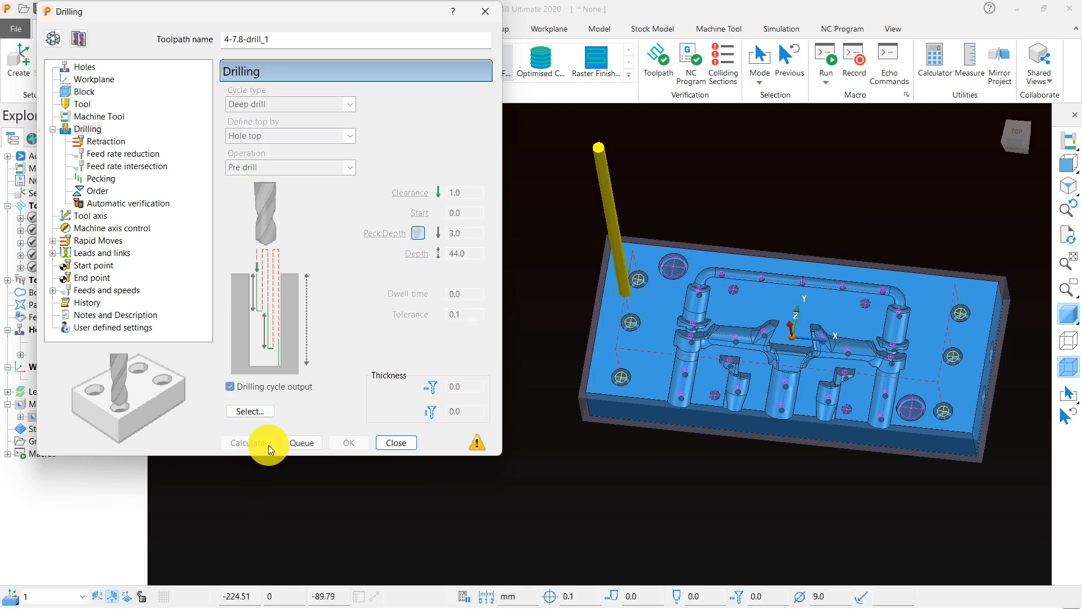
{"action": "left_click", "coordinate": [396, 443]}
{"action": "middle_click_drag", "start_coordinate": [597, 406], "coordinate": [770, 289]}
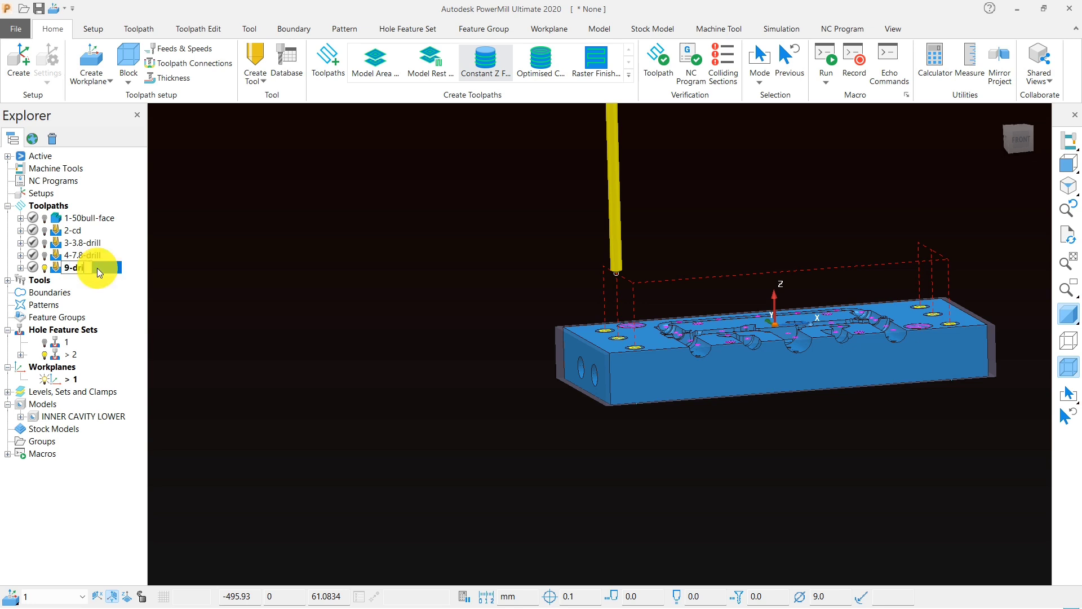
- Duplicate the 9-drill toolpath and make the settings of the copy editable
{"action": "right_click", "coordinate": [74, 270]}
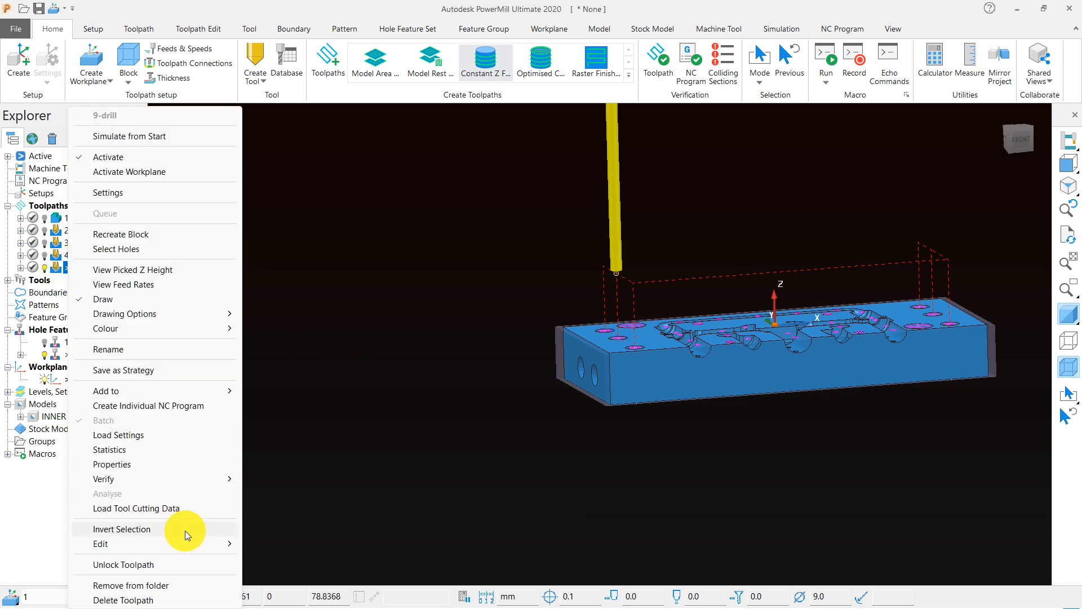
{"action": "mouse_move", "coordinate": [229, 540]}
{"action": "left_click", "coordinate": [270, 505]}
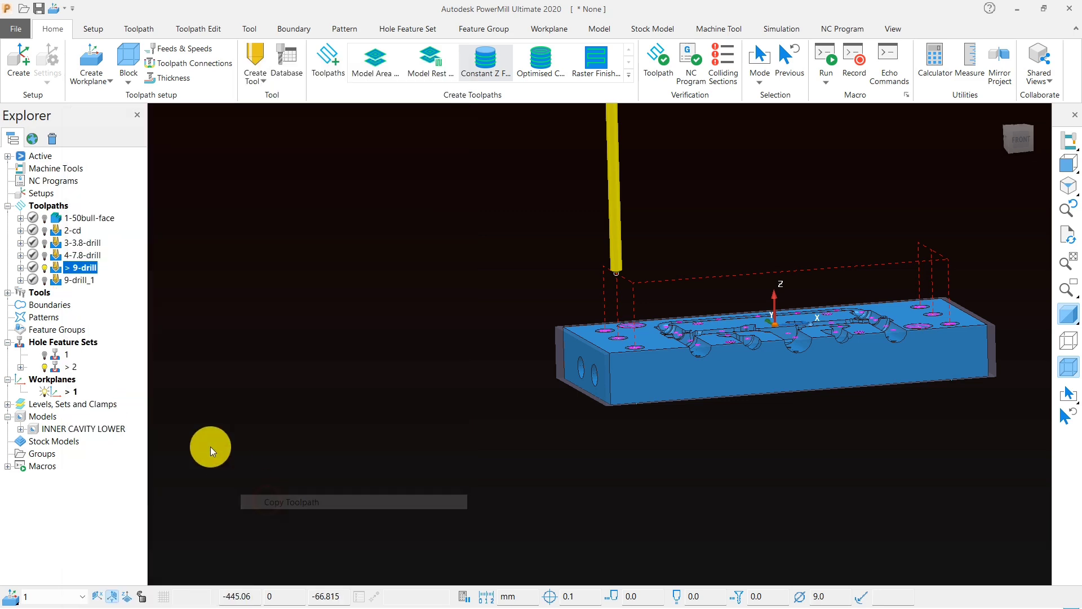
{"action": "right_click", "coordinate": [56, 282]}
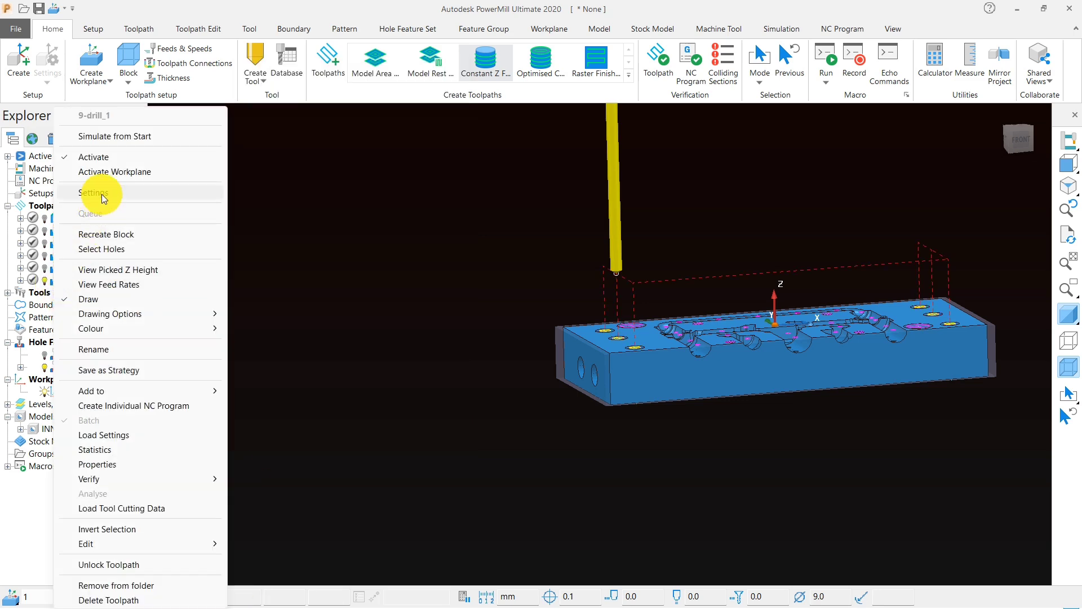
{"action": "left_click", "coordinate": [101, 193]}
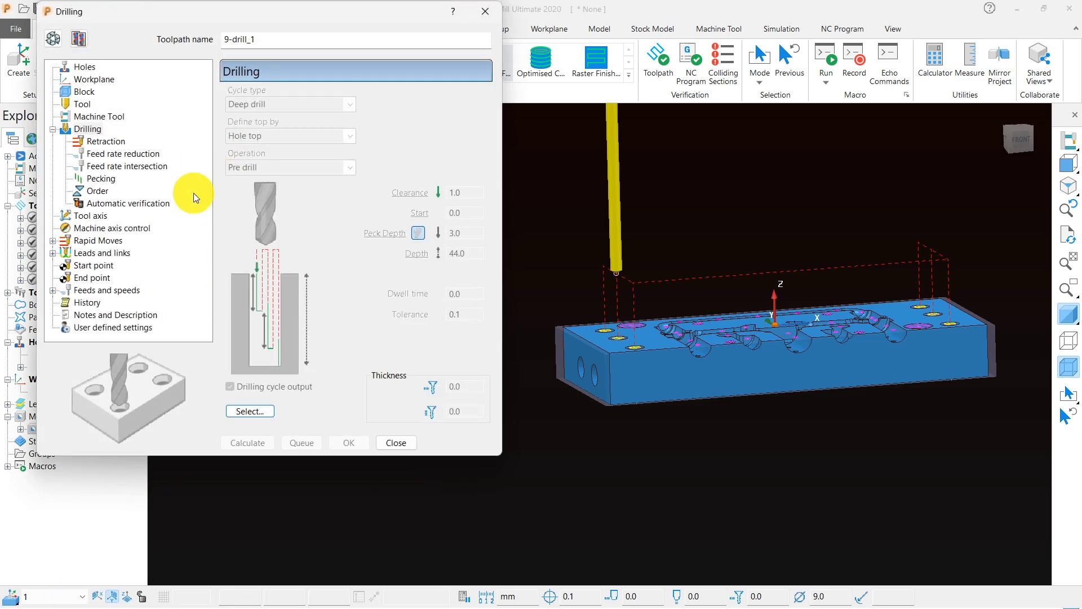
{"action": "left_click", "coordinate": [49, 39]}
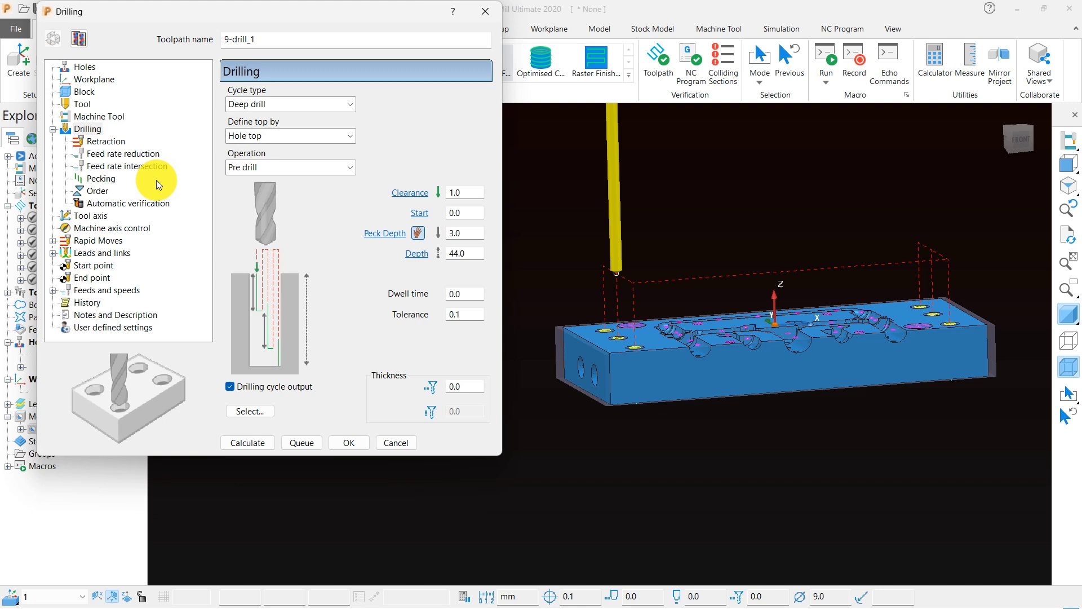
- Clear the copy's hole selection filter and select the 17.98 diameter holes instead
{"action": "left_click", "coordinate": [258, 415]}
{"action": "left_click", "coordinate": [273, 245]}
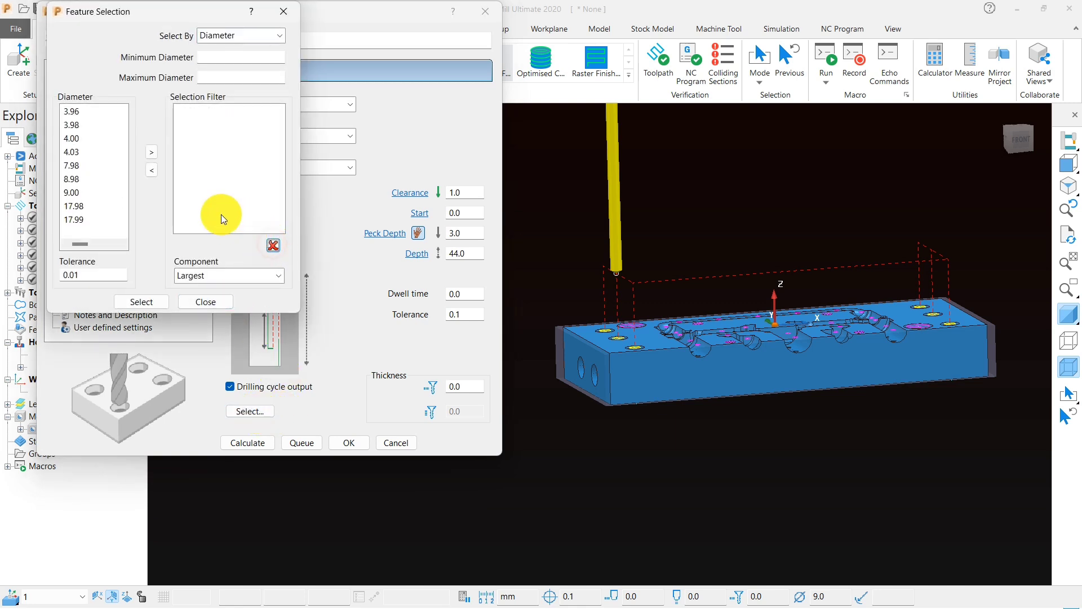
{"action": "left_click", "coordinate": [82, 211]}
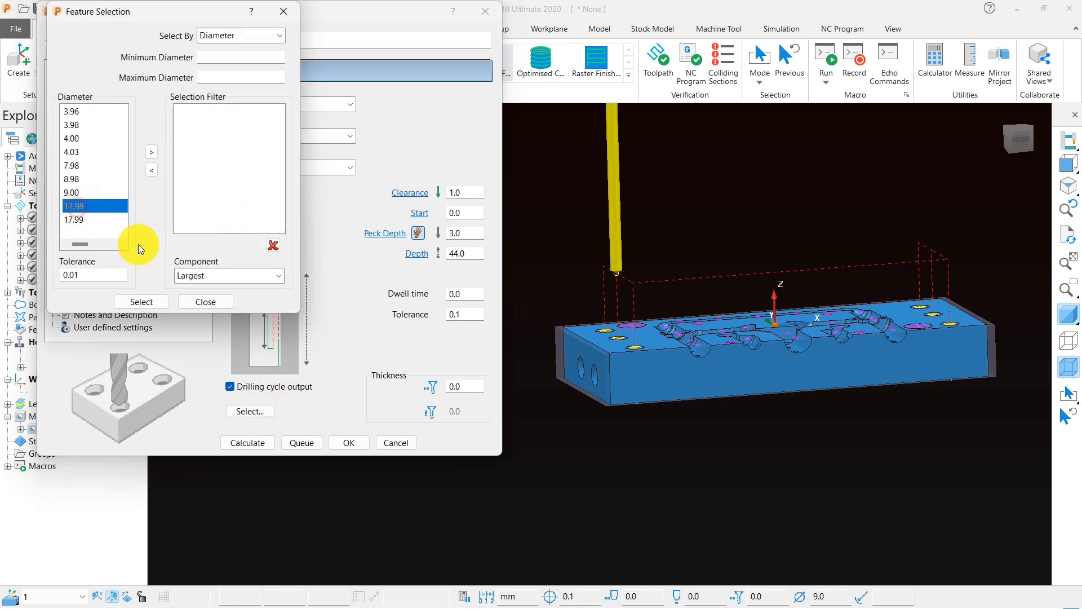
{"action": "left_click", "coordinate": [152, 156]}
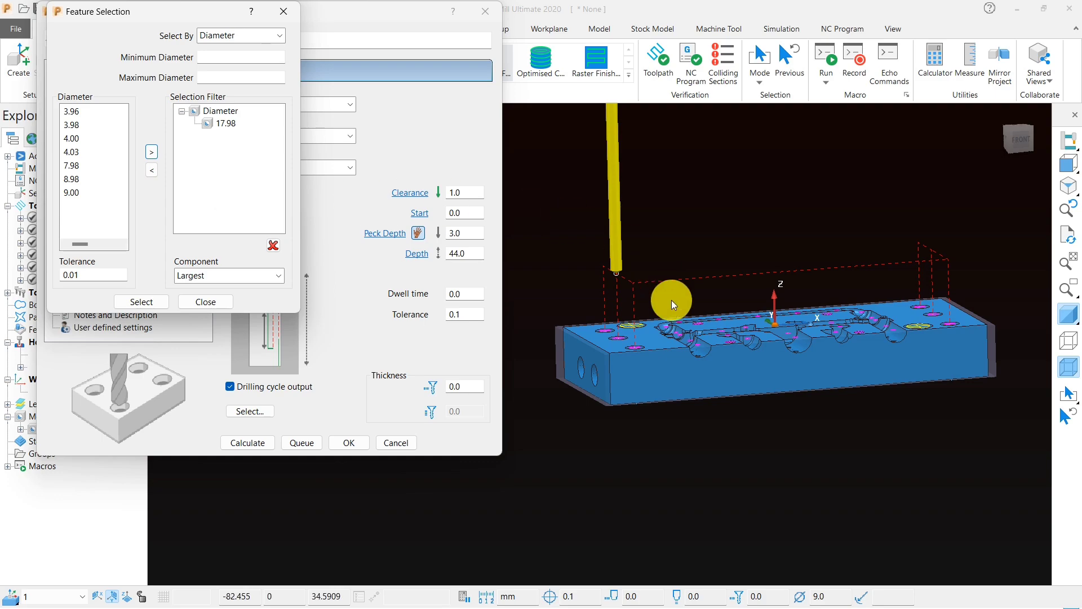
{"action": "middle_click_drag", "start_coordinate": [671, 300], "coordinate": [630, 395]}
{"action": "scroll", "coordinate": [832, 465], "scroll_direction": "up", "scroll_amount": 2}
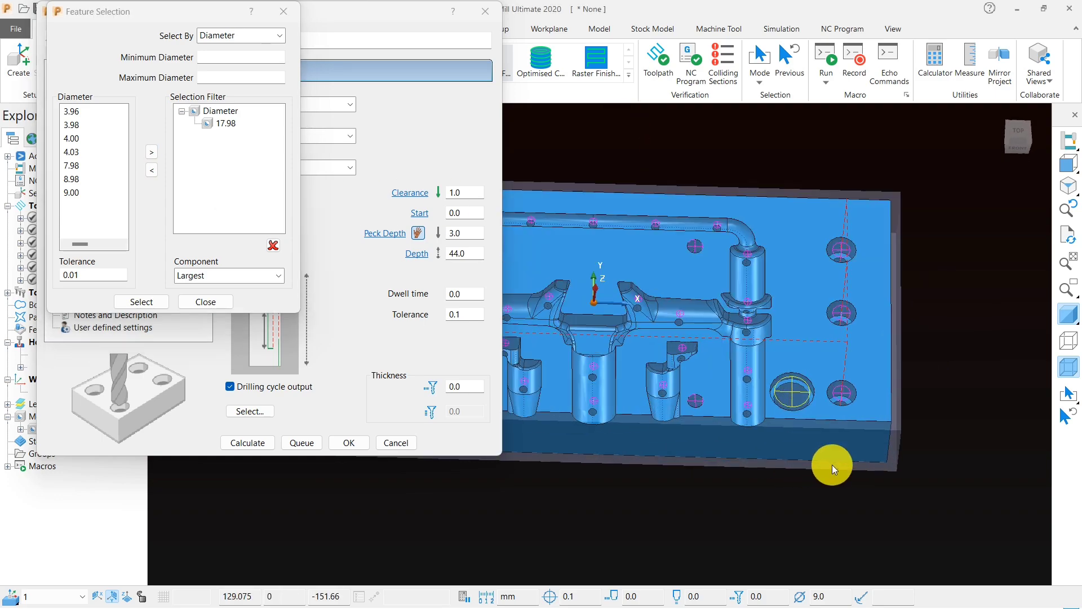
{"action": "scroll", "coordinate": [793, 402], "scroll_direction": "up", "scroll_amount": 4}
{"action": "middle_click_drag", "start_coordinate": [773, 447], "coordinate": [856, 522]}
{"action": "scroll", "coordinate": [789, 359], "scroll_direction": "down", "scroll_amount": 5}
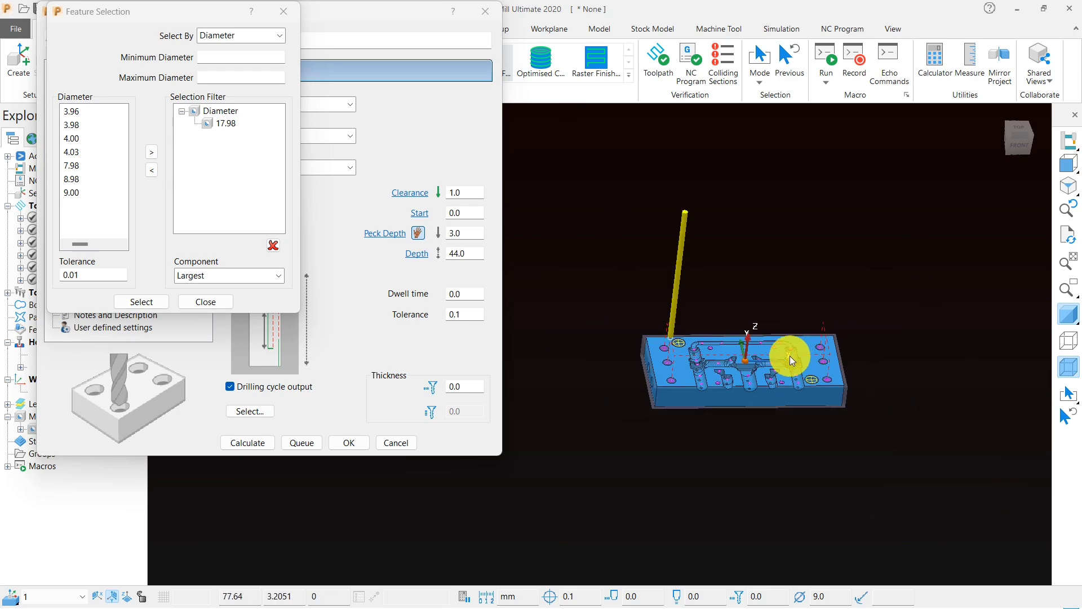
{"action": "middle_click_drag", "start_coordinate": [790, 356], "coordinate": [695, 431]}
{"action": "scroll", "coordinate": [694, 431], "scroll_direction": "up", "scroll_amount": 2}
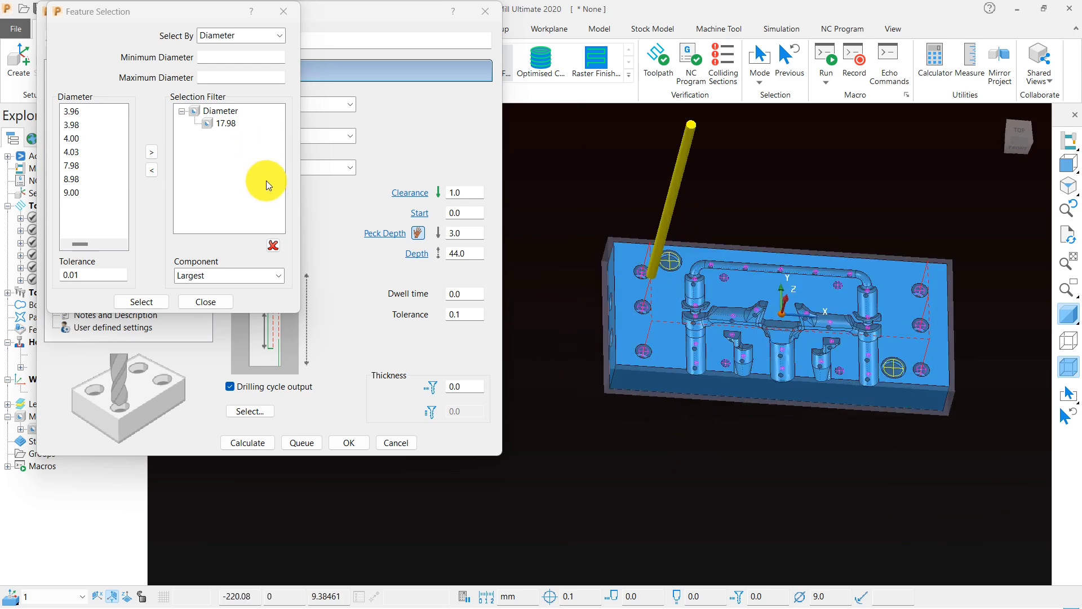
{"action": "left_click", "coordinate": [204, 302]}
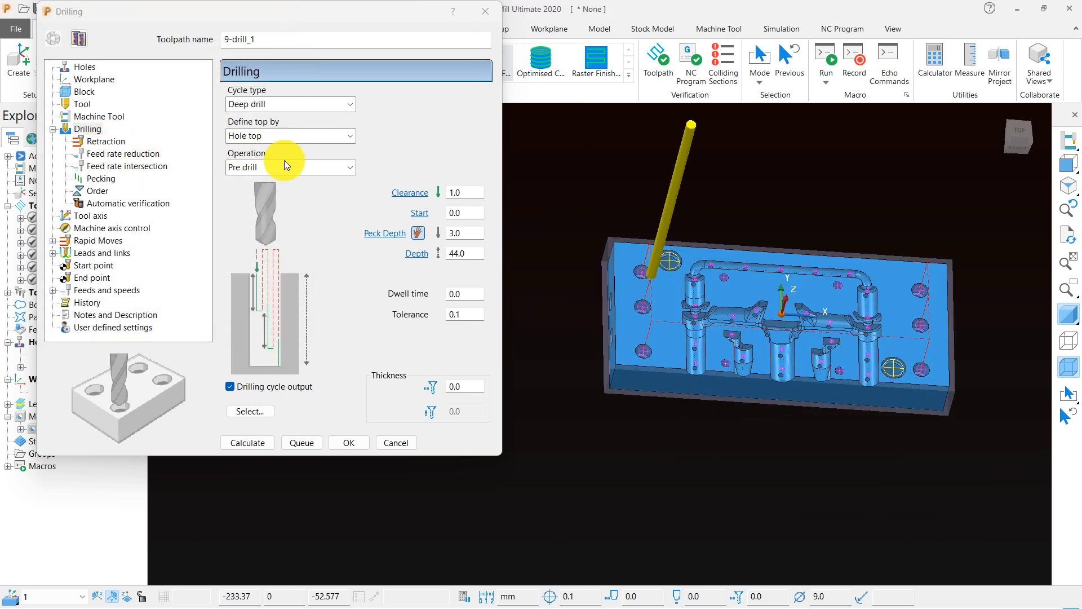
- Close the drilling settings without calculating and delete the duplicate toolpath 9-drill_1
{"action": "scroll", "coordinate": [661, 216], "scroll_direction": "down", "scroll_amount": 2}
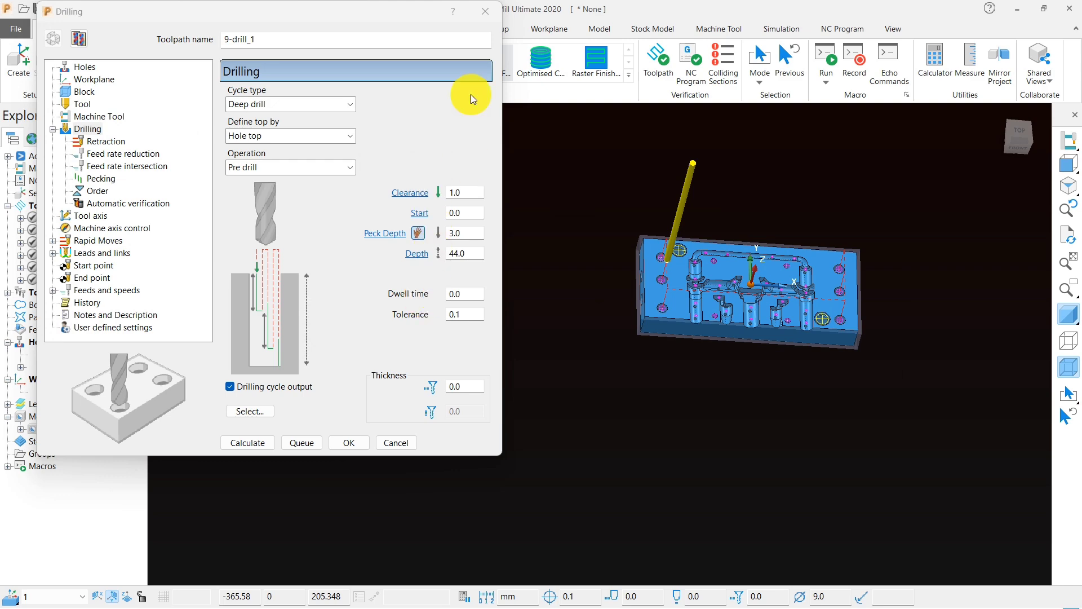
{"action": "left_click", "coordinate": [485, 11]}
{"action": "right_click", "coordinate": [89, 288]}
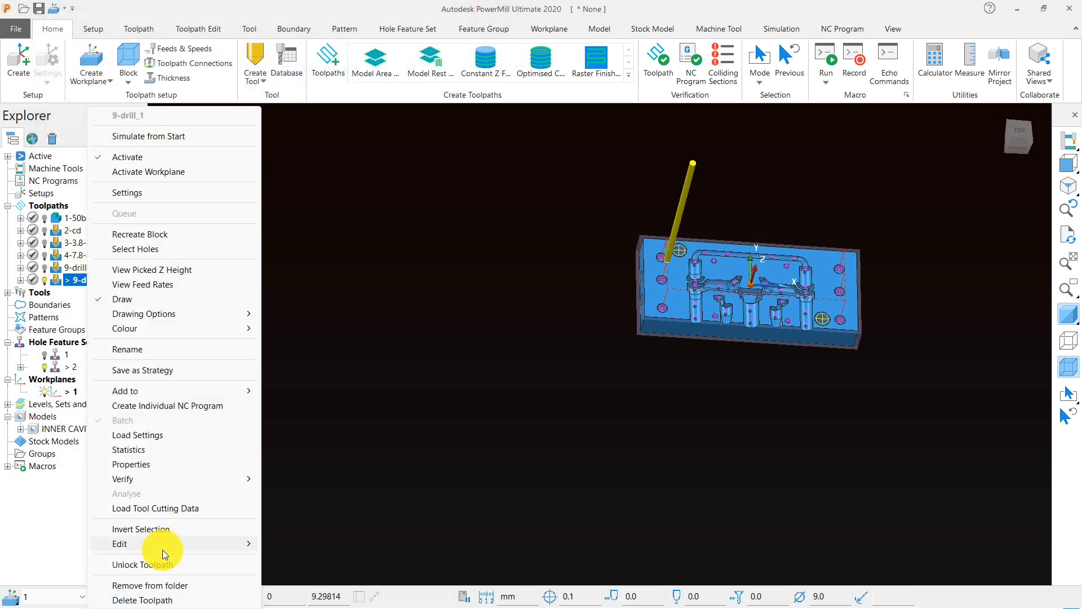
{"action": "left_click", "coordinate": [159, 596]}
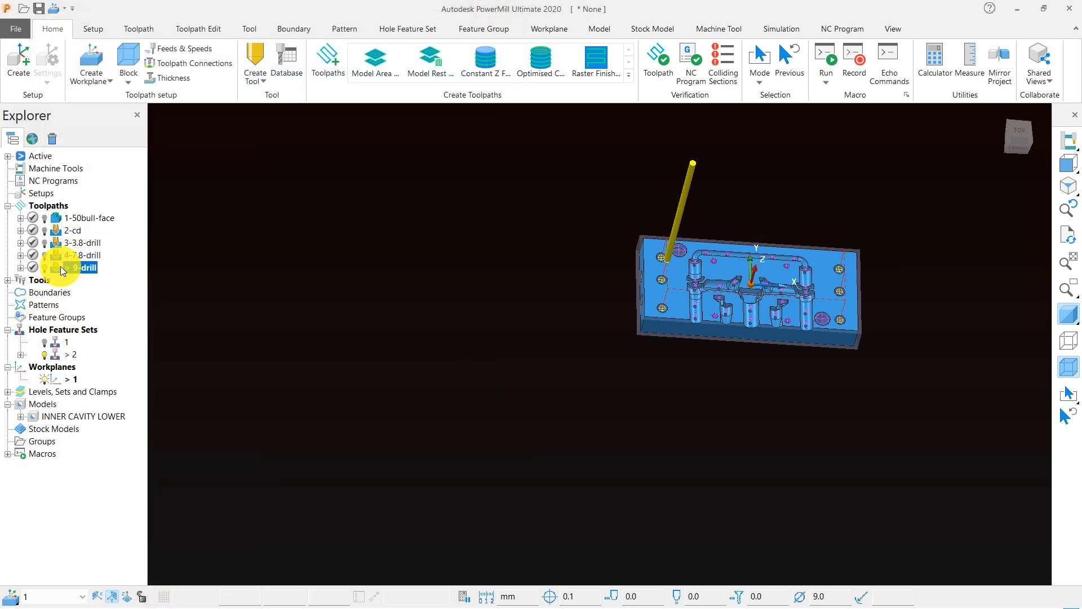
- Reopen the 9-drill toolpath's settings for editing and clear its hole selection filter
{"action": "right_click", "coordinate": [61, 267]}
{"action": "left_click", "coordinate": [124, 192]}
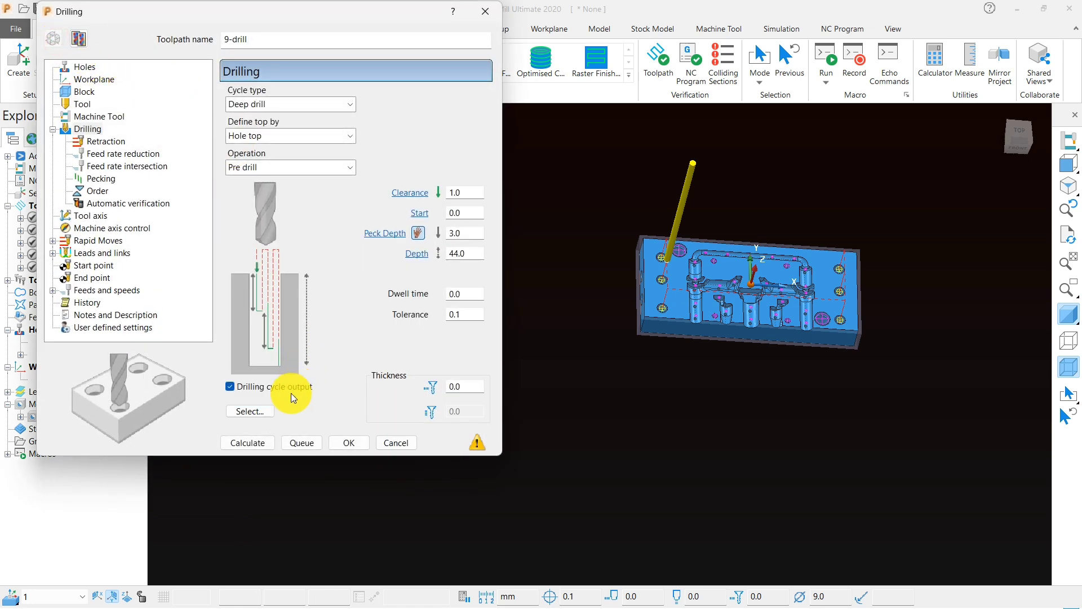
{"action": "left_click", "coordinate": [250, 411]}
{"action": "left_click", "coordinate": [275, 236]}
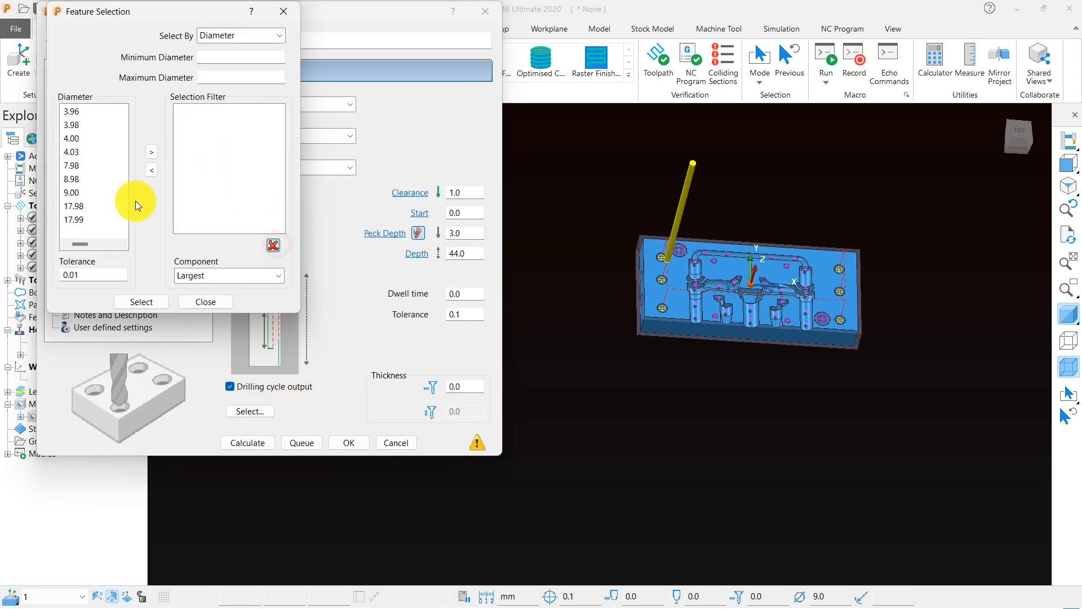
- Select the 8.98, 17.98 and 9.00 diameter holes for the 9-drill toolpath and close the feature selection
{"action": "left_click", "coordinate": [72, 192]}
{"action": "left_click", "coordinate": [76, 179]}
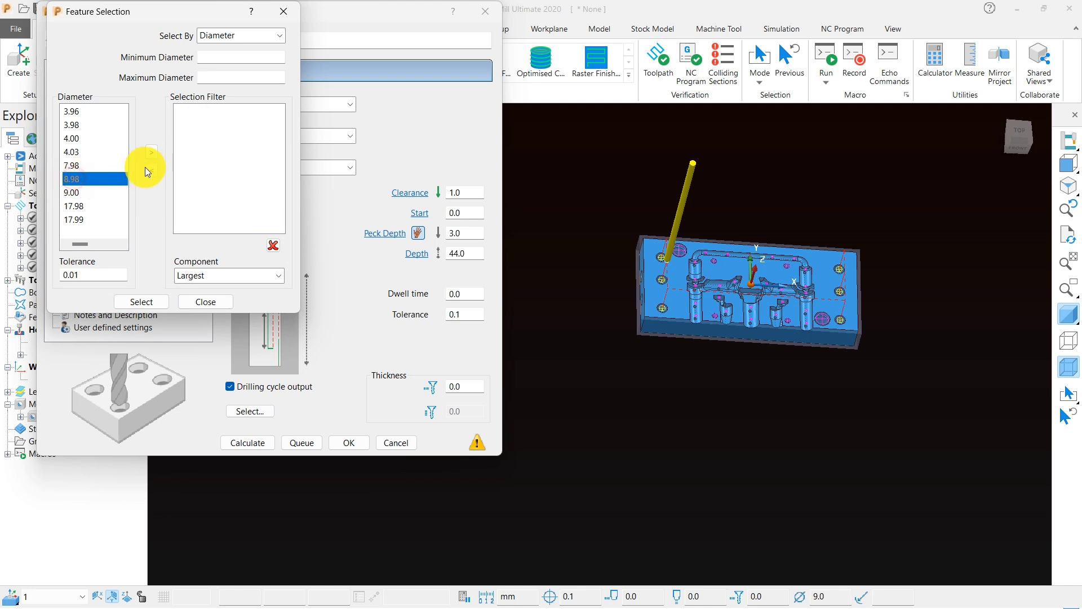
{"action": "left_click", "coordinate": [151, 154]}
{"action": "left_click", "coordinate": [76, 192]}
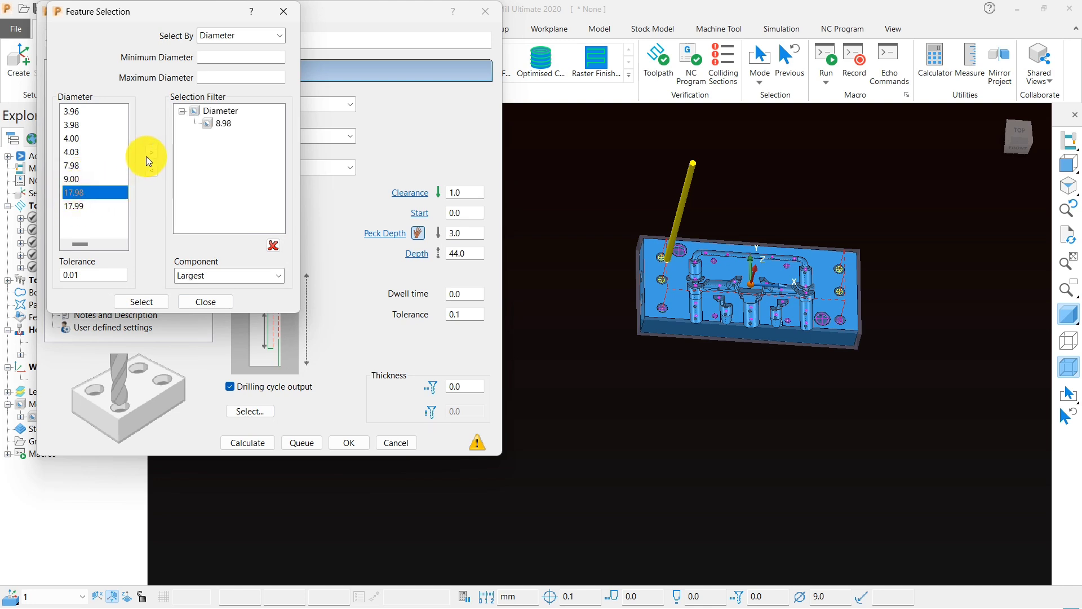
{"action": "left_click", "coordinate": [152, 155]}
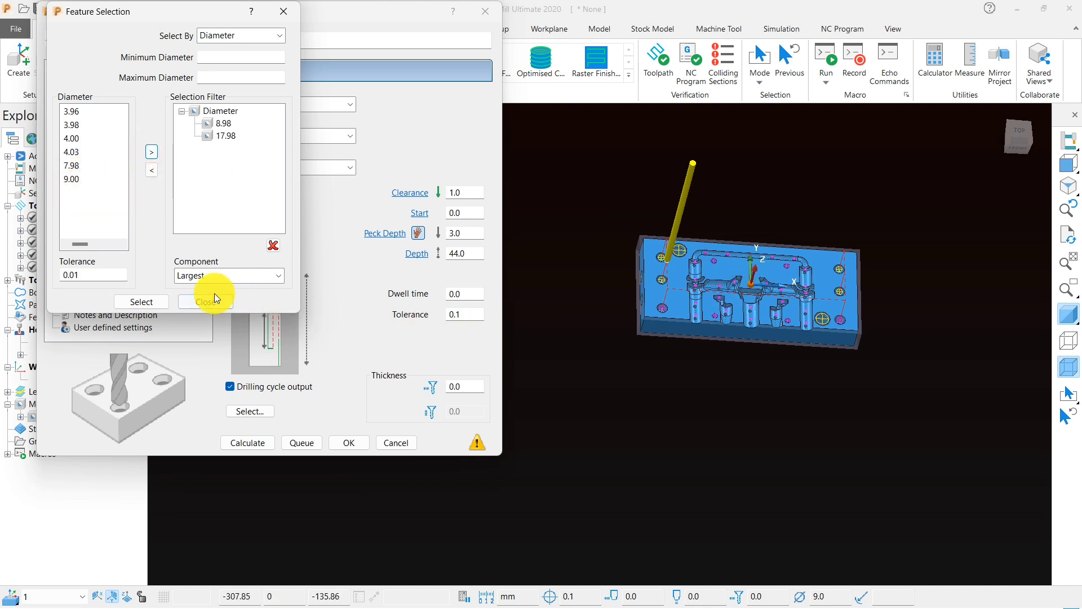
{"action": "left_click", "coordinate": [76, 179]}
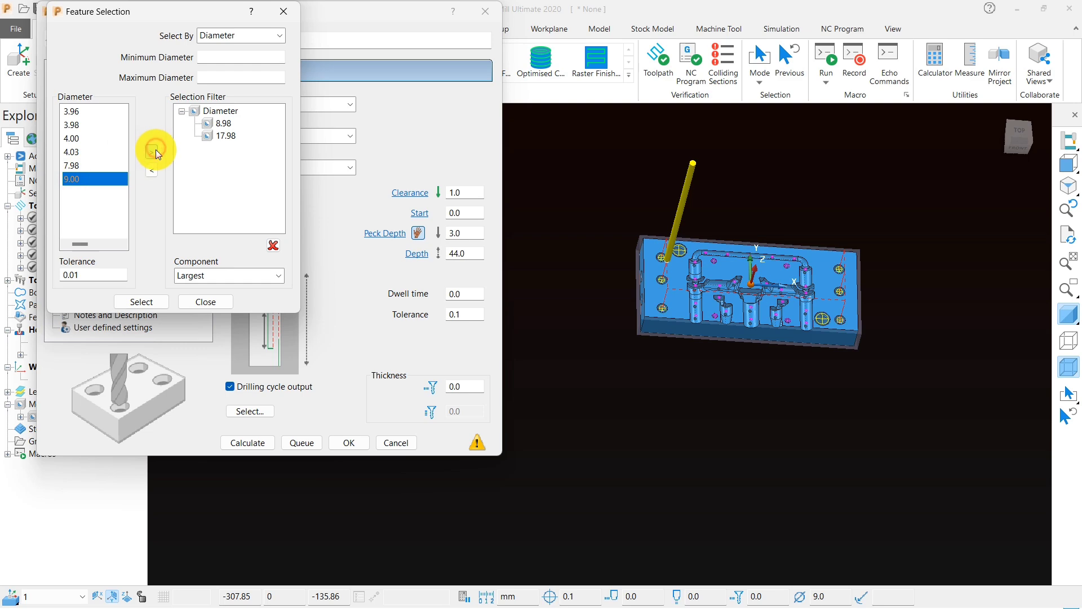
{"action": "left_click", "coordinate": [154, 150]}
{"action": "left_click", "coordinate": [206, 301]}
- Recalculate the 9-drill toolpath with the new hole selection and close its settings
{"action": "left_click", "coordinate": [265, 439]}
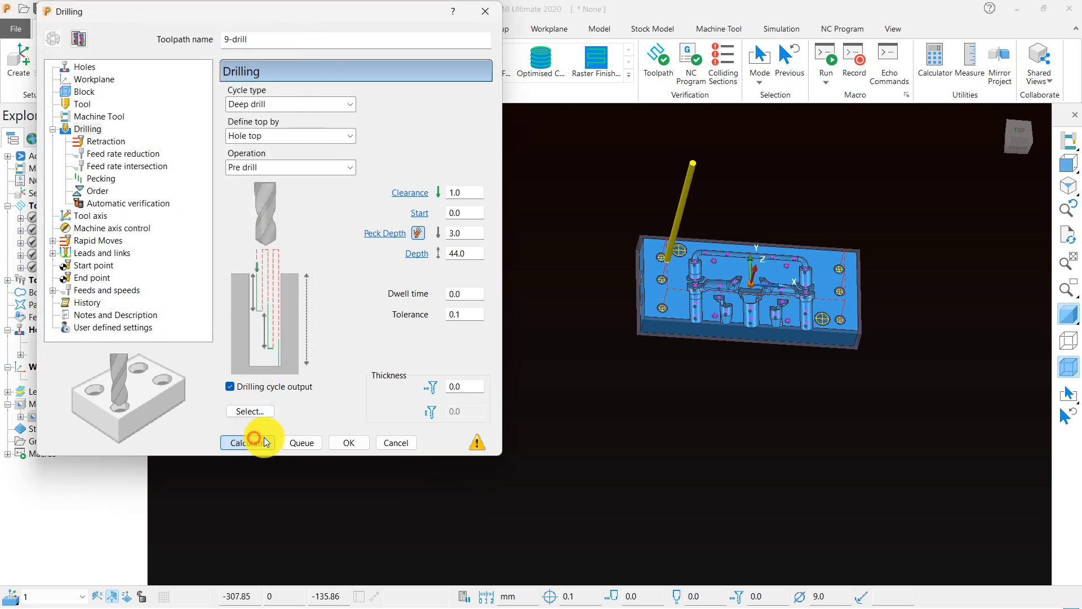
{"action": "scroll", "coordinate": [725, 308], "scroll_direction": "up", "scroll_amount": 4}
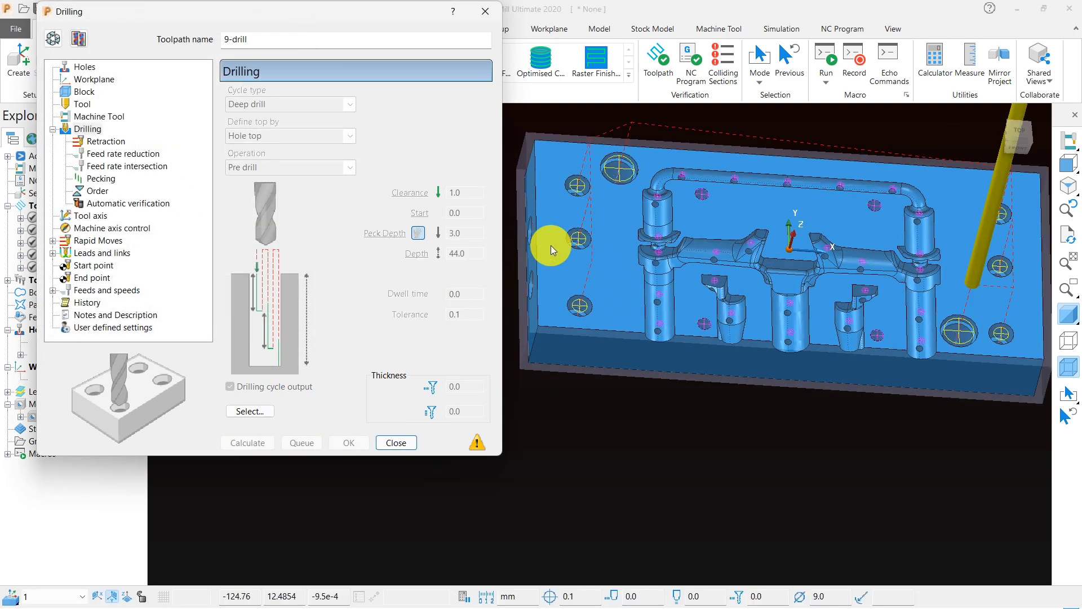
{"action": "left_click", "coordinate": [396, 442]}
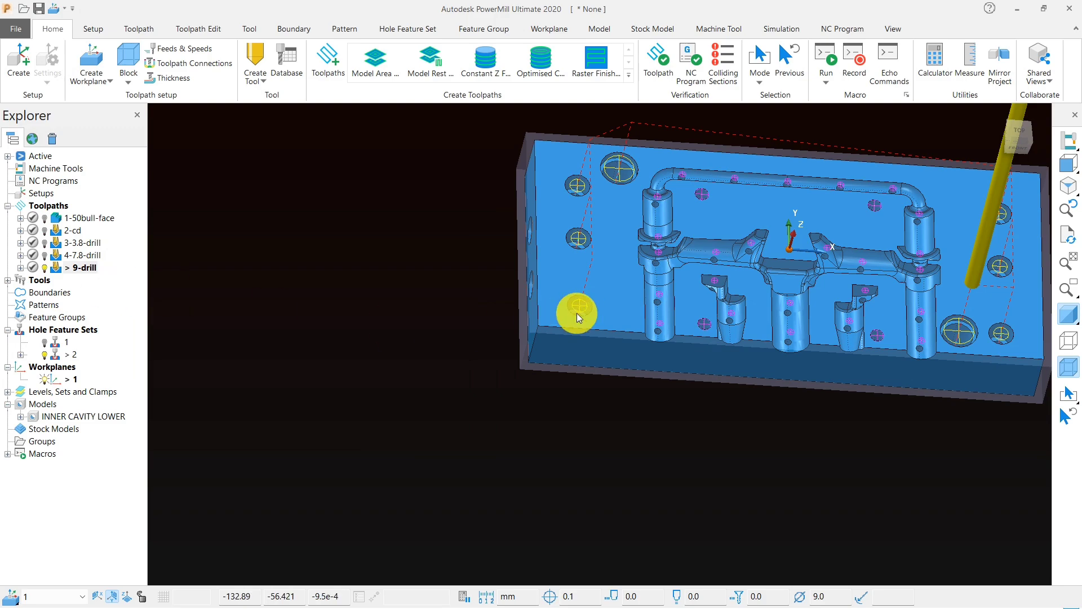
- Examine the 9-drill toolpath's drilling positions and rapid links across the holes near both ends of the plate
{"action": "scroll", "coordinate": [577, 313], "scroll_direction": "down", "scroll_amount": 1}
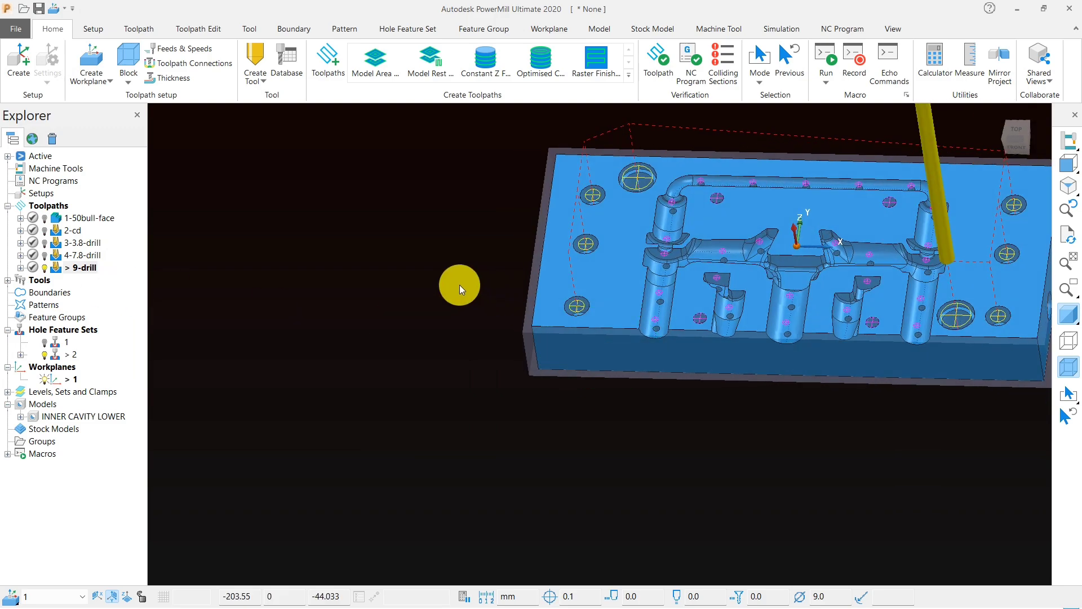
{"action": "left_click", "coordinate": [1065, 173]}
{"action": "middle_click_drag", "start_coordinate": [813, 298], "coordinate": [598, 389]}
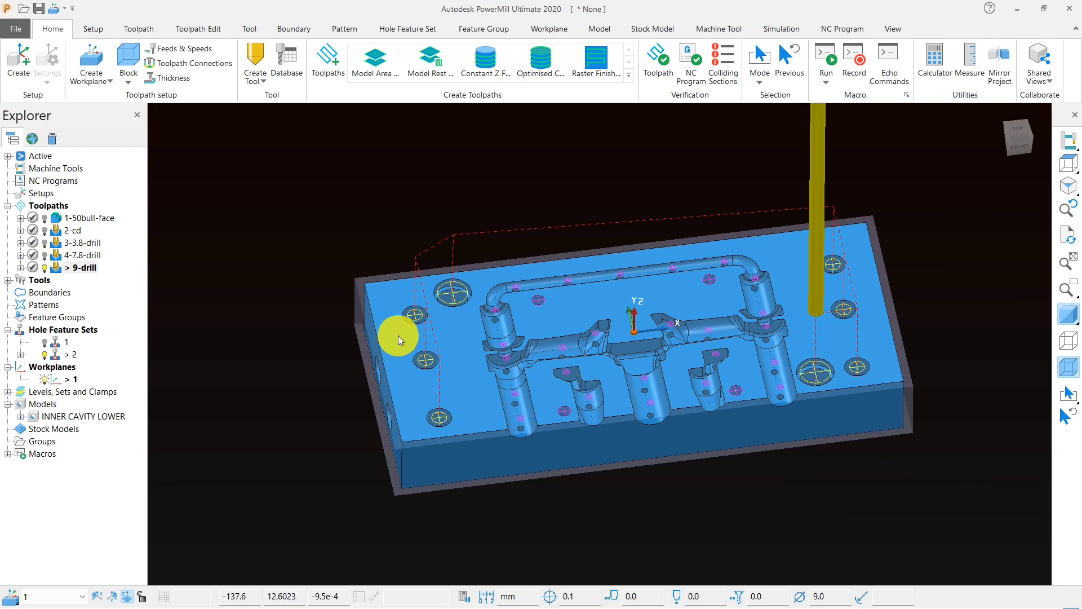
{"action": "scroll", "coordinate": [590, 448], "scroll_direction": "up", "scroll_amount": 2}
{"action": "scroll", "coordinate": [590, 448], "scroll_direction": "up", "scroll_amount": 3}
{"action": "middle_click_drag", "start_coordinate": [538, 439], "coordinate": [541, 411]}
{"action": "scroll", "coordinate": [472, 360], "scroll_direction": "down", "scroll_amount": 5}
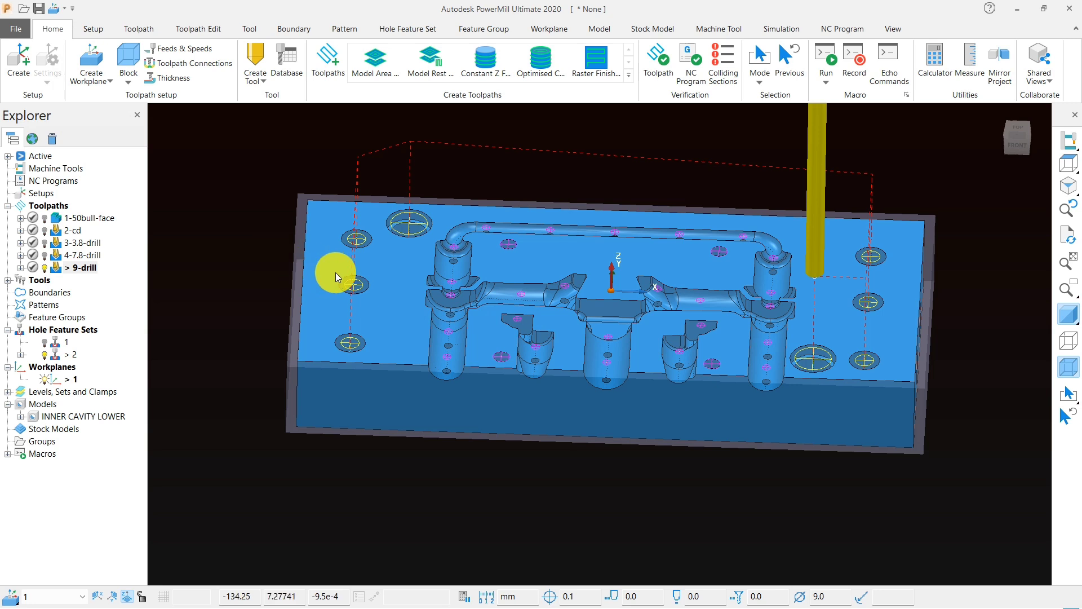
- Save the project on the Desktop under the model's name, INNER CAVITY LOWER, and save it once more
{"action": "left_click", "coordinate": [68, 418]}
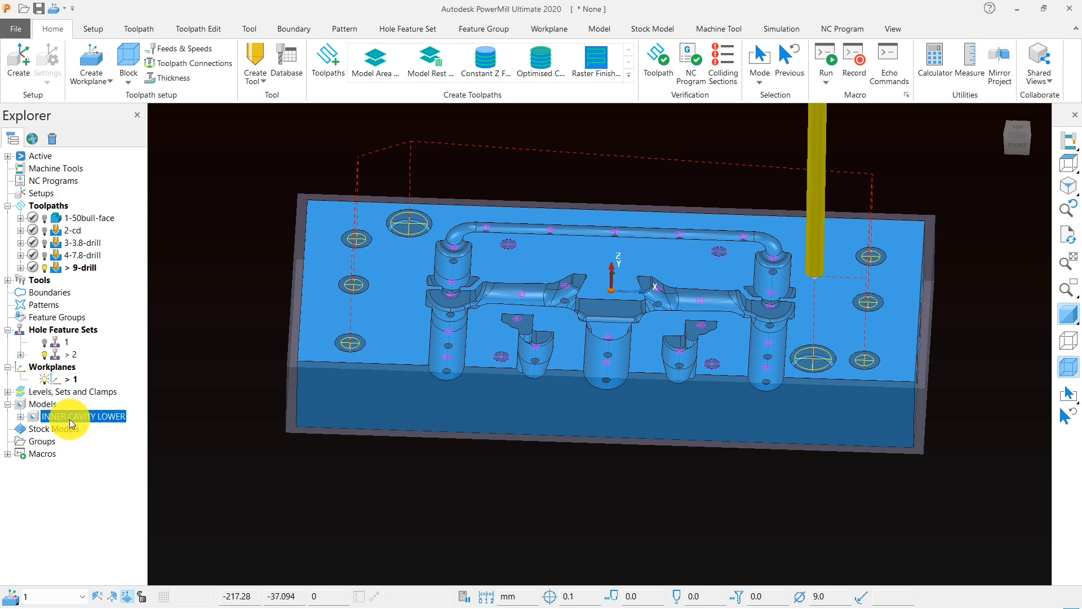
{"action": "left_click", "coordinate": [69, 418]}
{"action": "right_click", "coordinate": [69, 418]}
{"action": "left_click", "coordinate": [51, 466]}
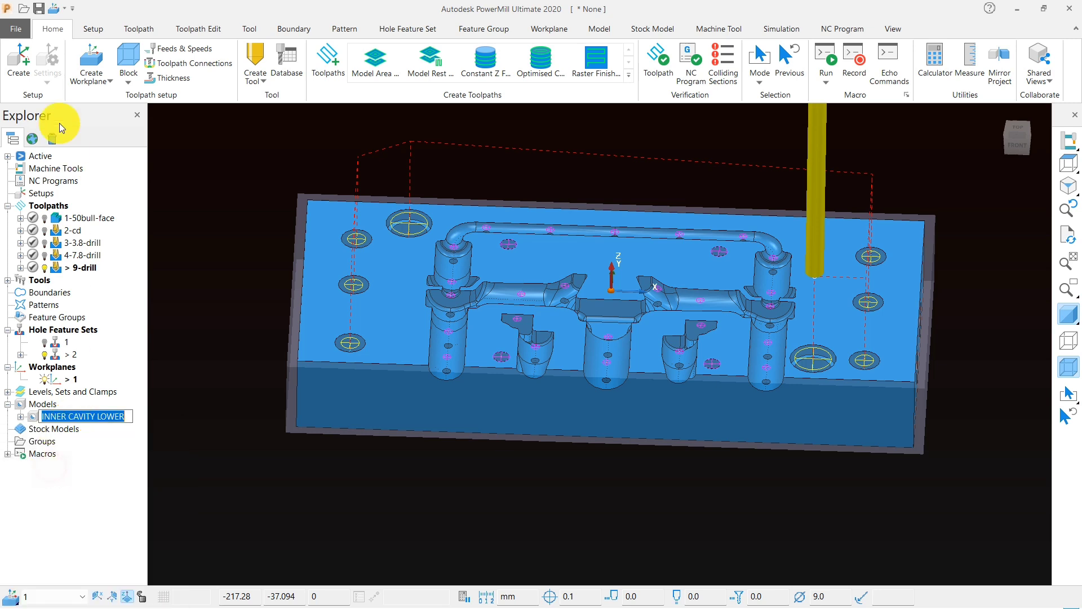
{"action": "left_click", "coordinate": [39, 8]}
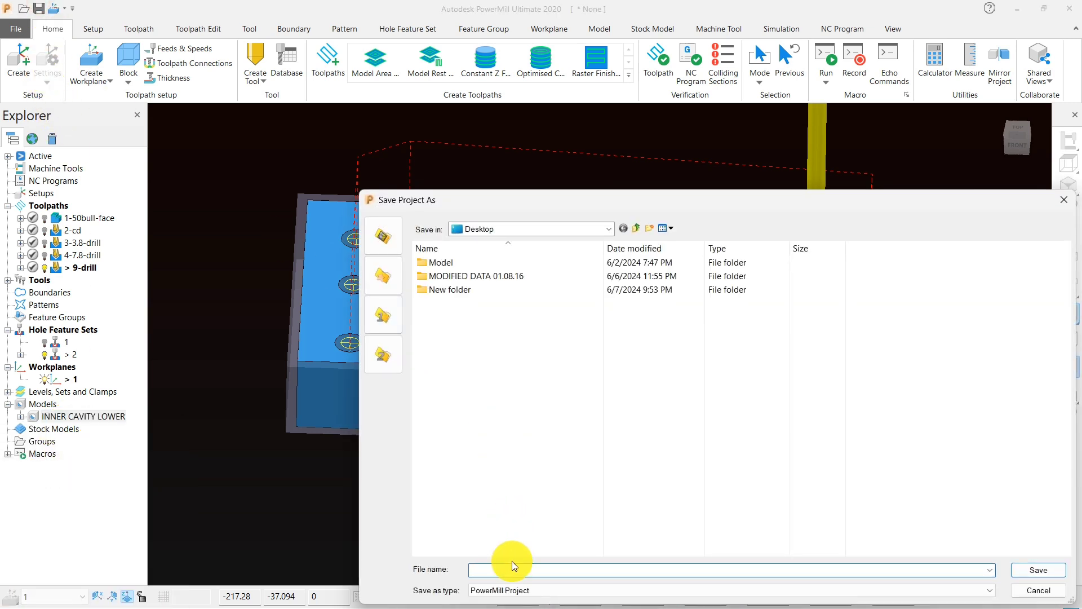
{"action": "right_click", "coordinate": [509, 574]}
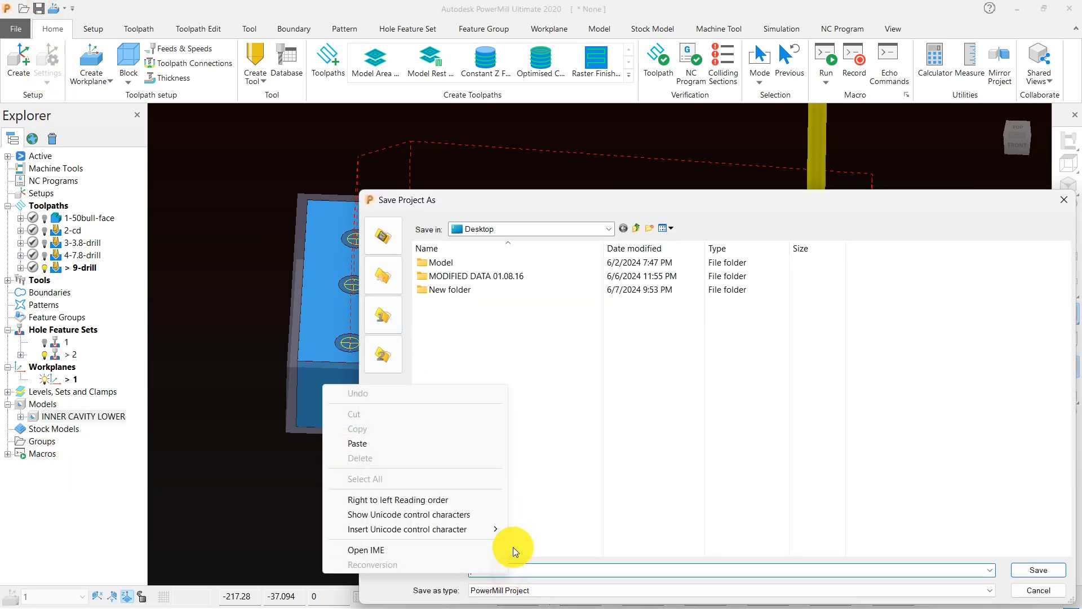
{"action": "left_click", "coordinate": [363, 442]}
{"action": "left_click", "coordinate": [1039, 570]}
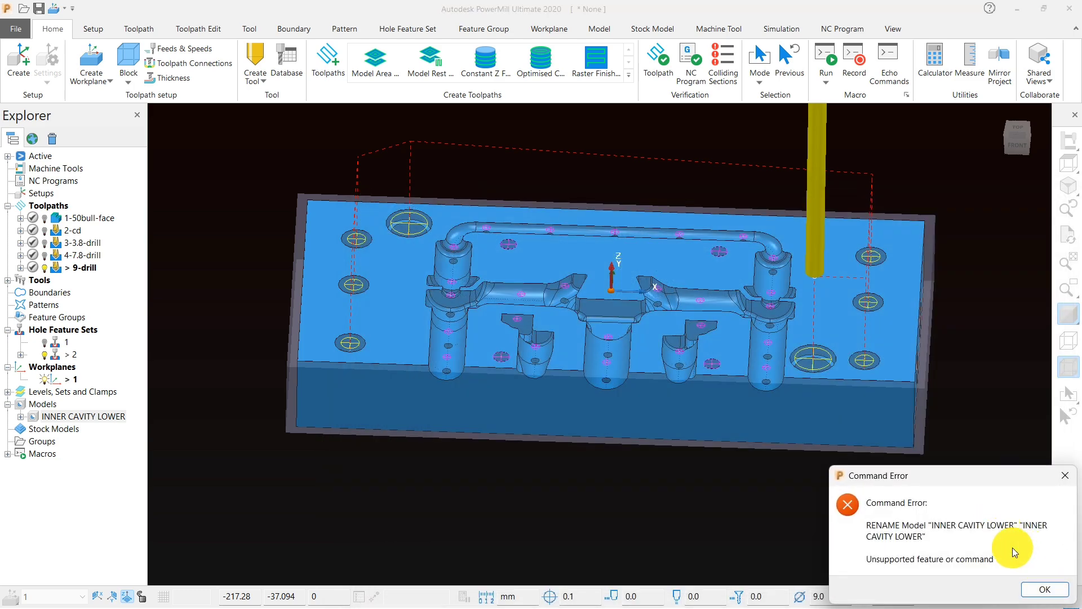
{"action": "left_click", "coordinate": [1044, 589]}
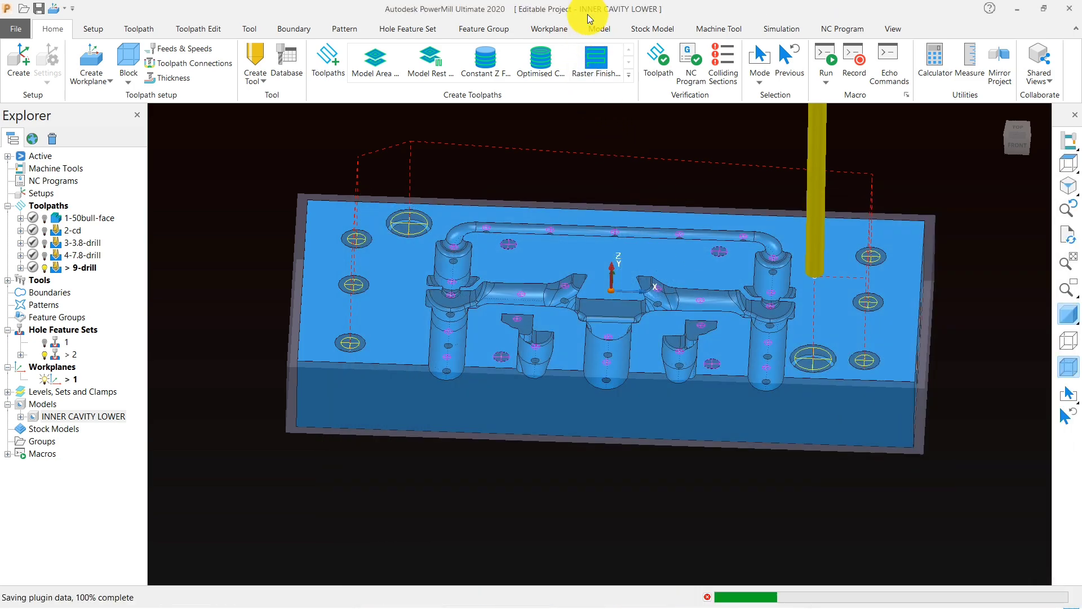
{"action": "scroll", "coordinate": [624, 207], "scroll_direction": "down", "scroll_amount": 3}
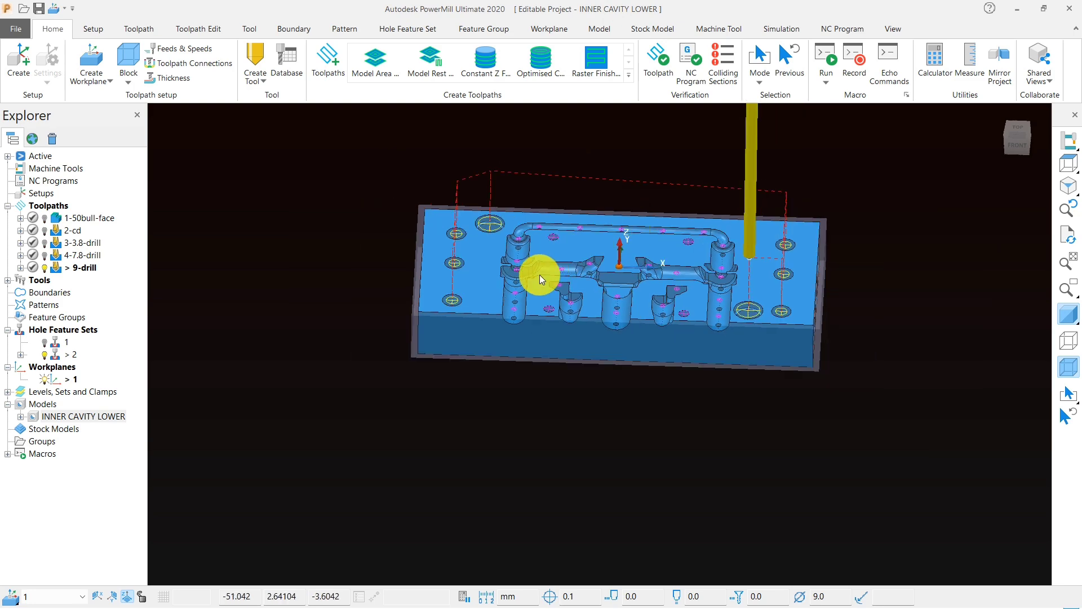
{"action": "middle_click_drag", "start_coordinate": [539, 275], "coordinate": [531, 370]}
{"action": "left_click", "coordinate": [38, 8]}
- Measure the width of the leftmost cylindrical cavity at the plate's front edge with the line measurement
{"action": "scroll", "coordinate": [461, 250], "scroll_direction": "up", "scroll_amount": 5}
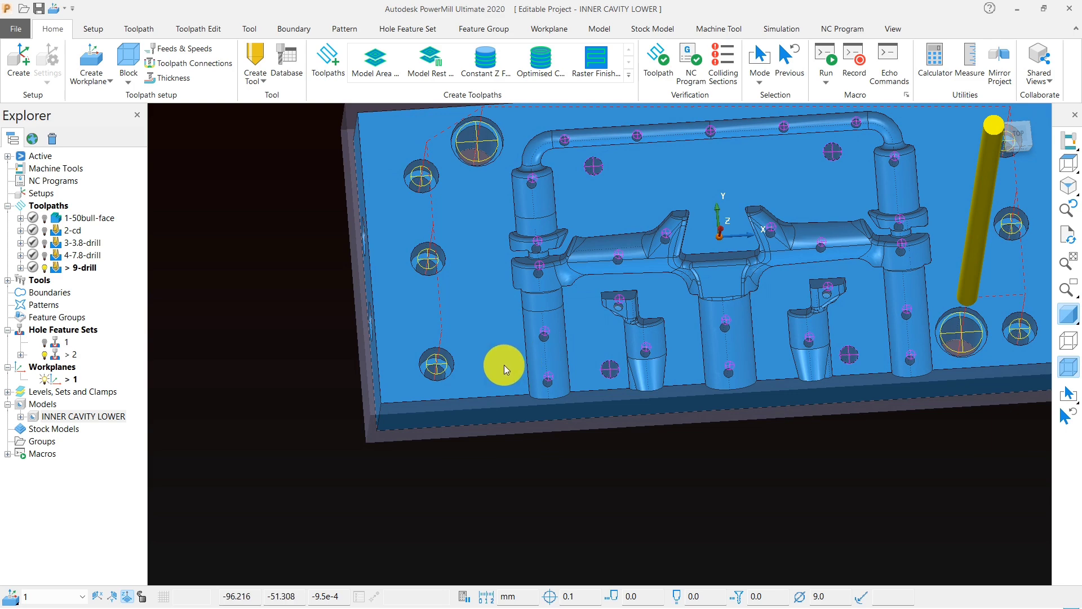
{"action": "scroll", "coordinate": [506, 364], "scroll_direction": "down", "scroll_amount": 3}
{"action": "middle_click_drag", "start_coordinate": [547, 378], "coordinate": [514, 299]}
{"action": "scroll", "coordinate": [551, 374], "scroll_direction": "up", "scroll_amount": 4}
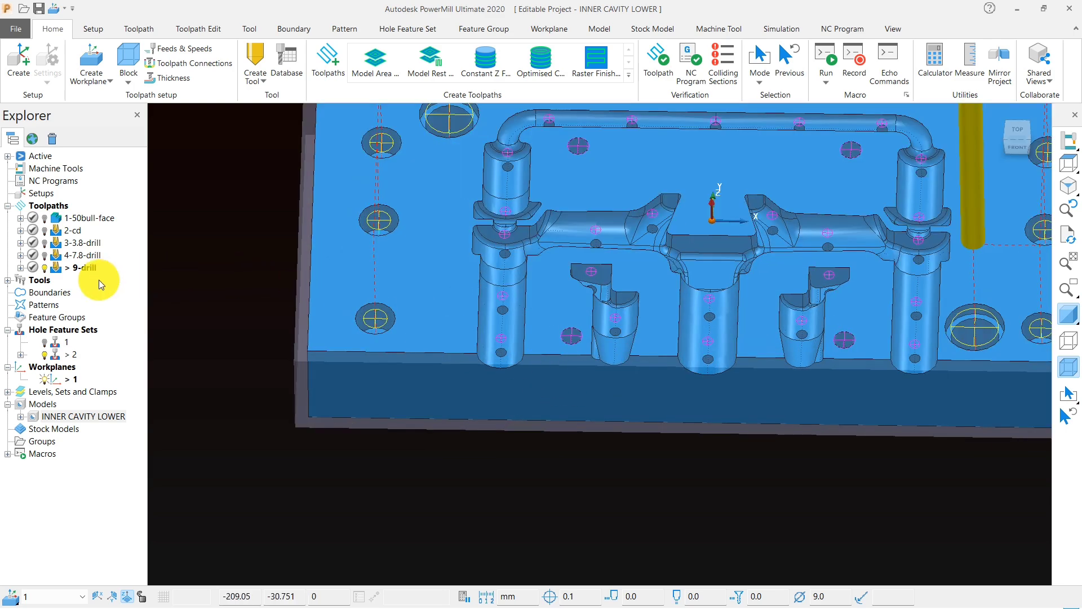
{"action": "middle_click_drag", "start_coordinate": [598, 374], "coordinate": [580, 290]}
{"action": "scroll", "coordinate": [502, 365], "scroll_direction": "up", "scroll_amount": 4}
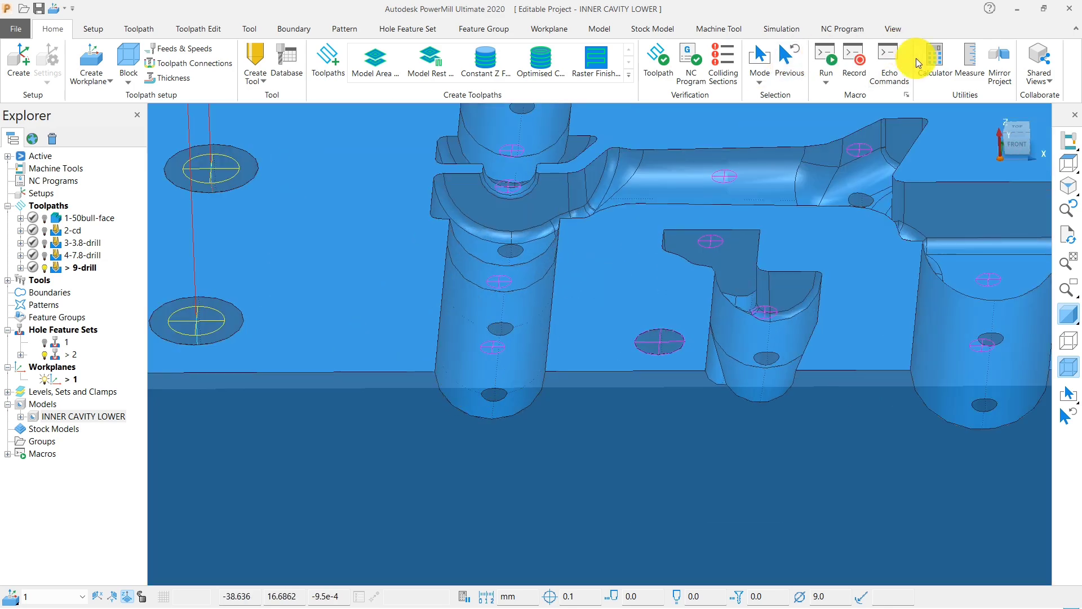
{"action": "left_click", "coordinate": [965, 67]}
{"action": "left_click", "coordinate": [606, 191]}
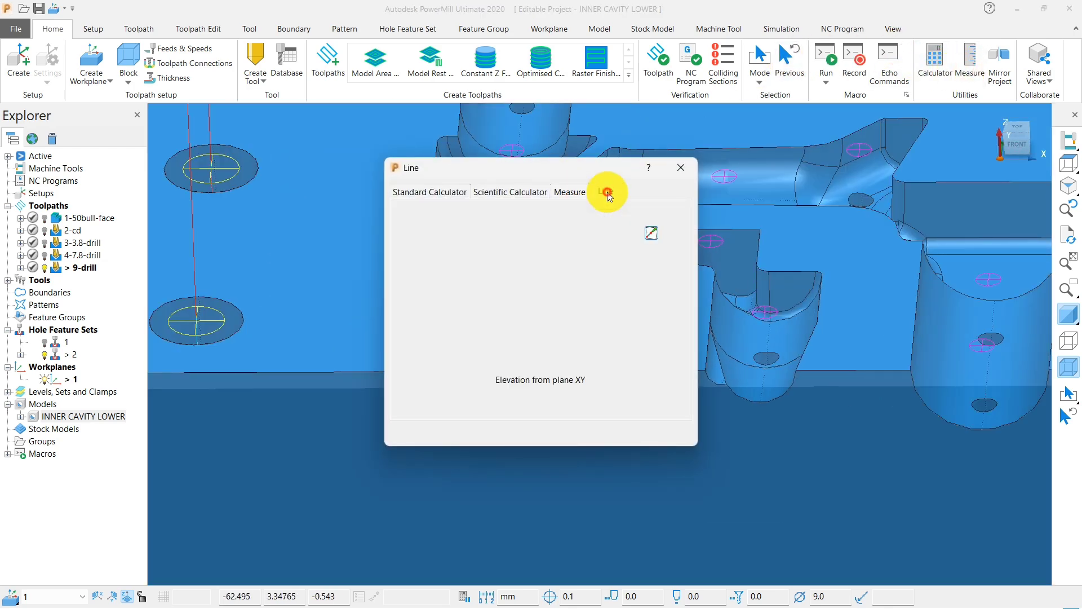
{"action": "left_click", "coordinate": [647, 232]}
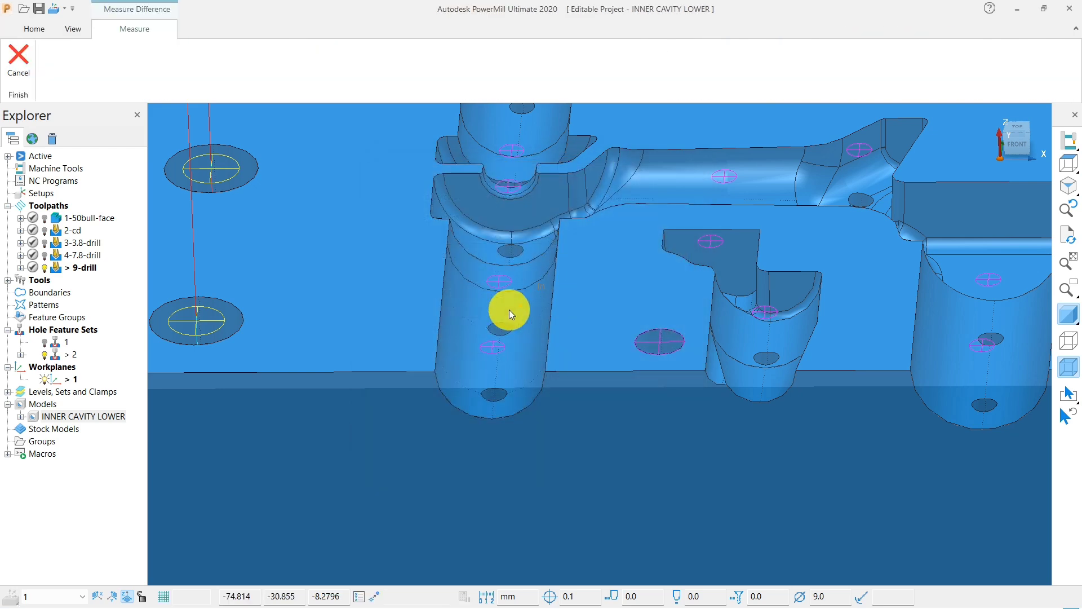
{"action": "left_click", "coordinate": [545, 371]}
{"action": "left_click_drag", "start_coordinate": [631, 406], "coordinate": [599, 406]}
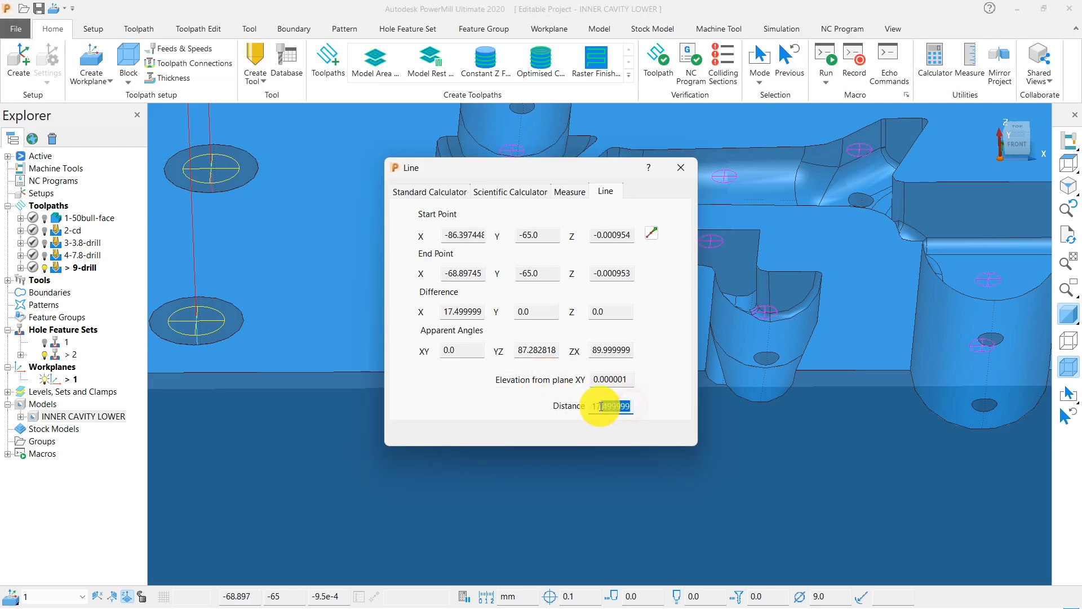
{"action": "left_click", "coordinate": [681, 168]}
- Examine the cavity pockets of the plate, ending close up on the collar section of the leftmost cylindrical cavity
{"action": "scroll", "coordinate": [541, 323], "scroll_direction": "down", "scroll_amount": 3}
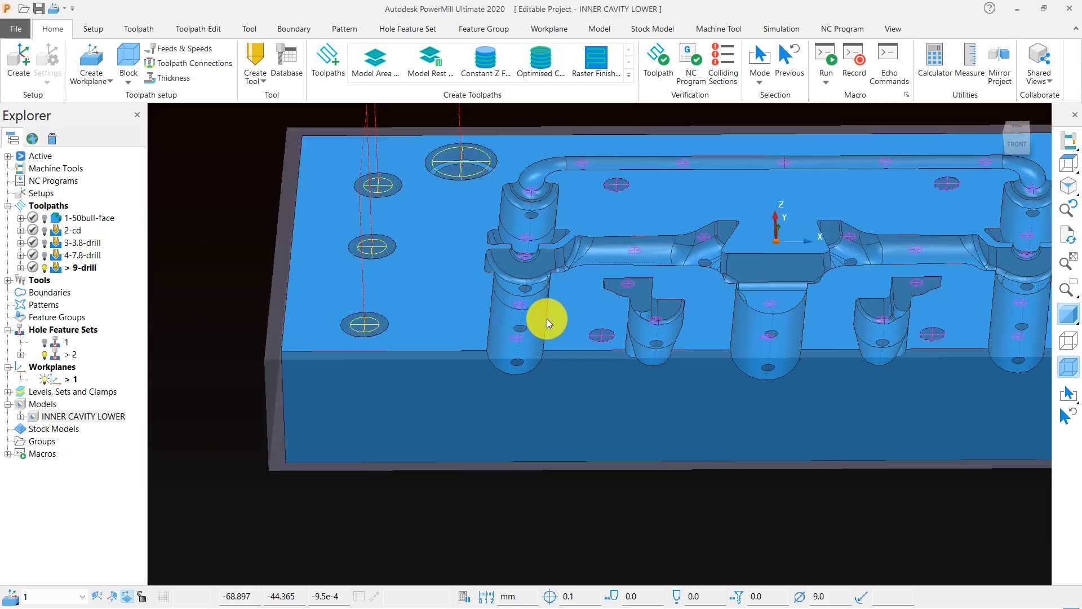
{"action": "middle_click_drag", "start_coordinate": [547, 319], "coordinate": [573, 422]}
{"action": "scroll", "coordinate": [572, 422], "scroll_direction": "down", "scroll_amount": 2}
{"action": "middle_click_drag", "start_coordinate": [605, 339], "coordinate": [517, 240]}
{"action": "scroll", "coordinate": [603, 282], "scroll_direction": "up", "scroll_amount": 3}
{"action": "scroll", "coordinate": [608, 398], "scroll_direction": "down", "scroll_amount": 3}
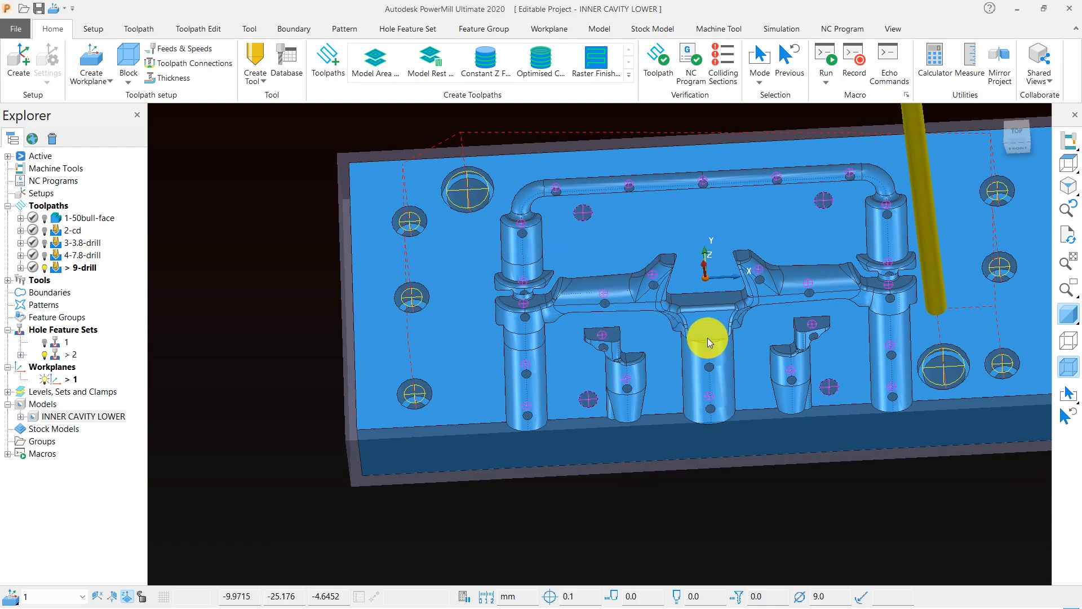
{"action": "middle_click_drag", "start_coordinate": [686, 316], "coordinate": [587, 362]}
{"action": "scroll", "coordinate": [528, 326], "scroll_direction": "up", "scroll_amount": 3}
{"action": "middle_click_drag", "start_coordinate": [528, 325], "coordinate": [485, 371]}
{"action": "scroll", "coordinate": [483, 281], "scroll_direction": "up", "scroll_amount": 5}
- Measure the length of the wide collar section on the leftmost cylindrical cavity, from its upper to its lower edge
{"action": "left_click", "coordinate": [960, 64]}
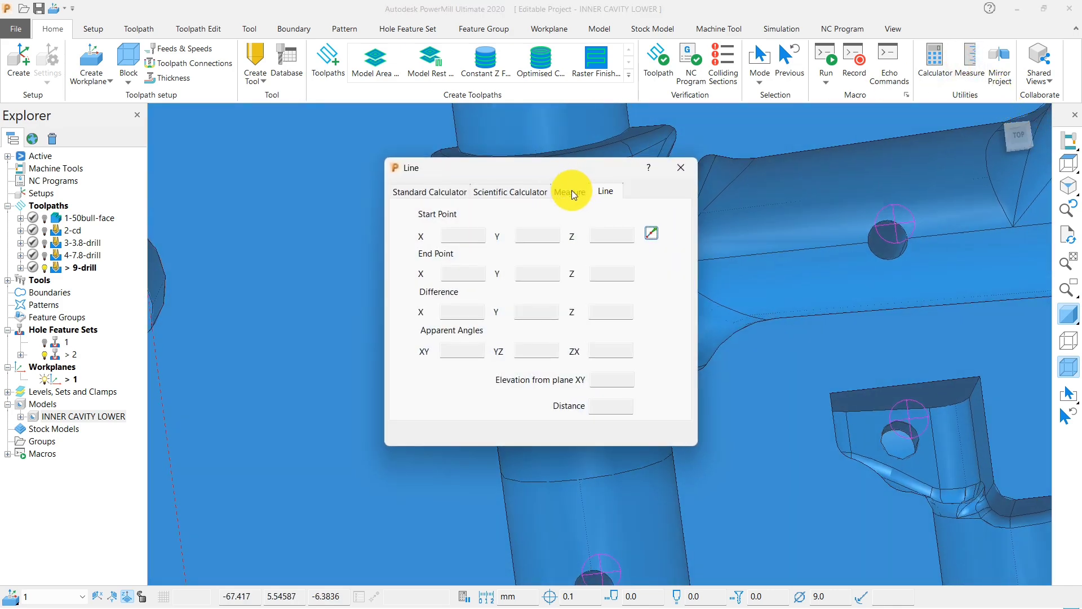
{"action": "scroll", "coordinate": [459, 282], "scroll_direction": "up", "scroll_amount": 3}
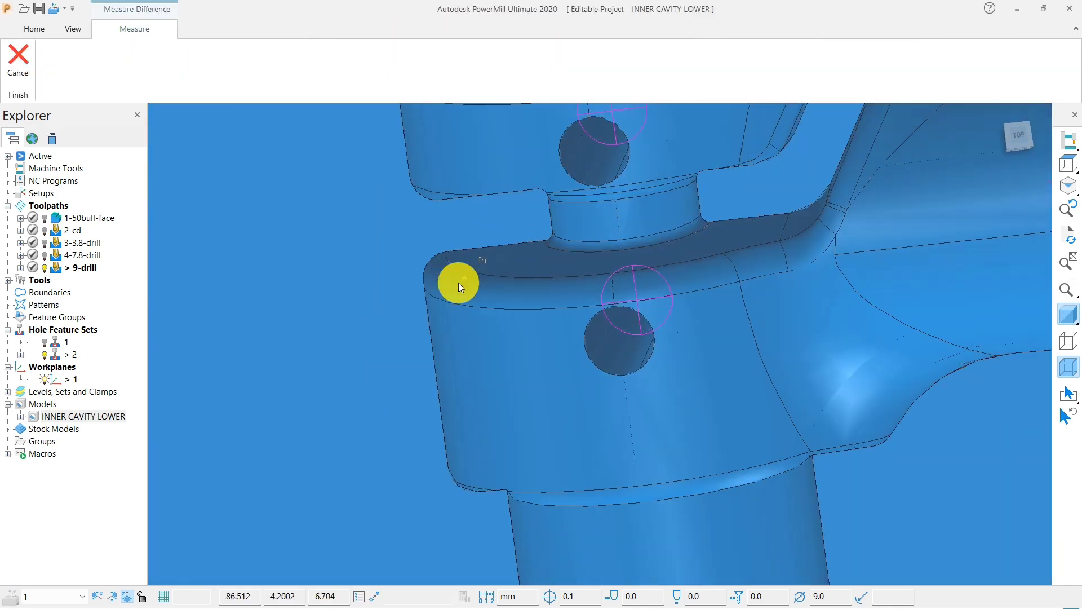
{"action": "left_click", "coordinate": [448, 253]}
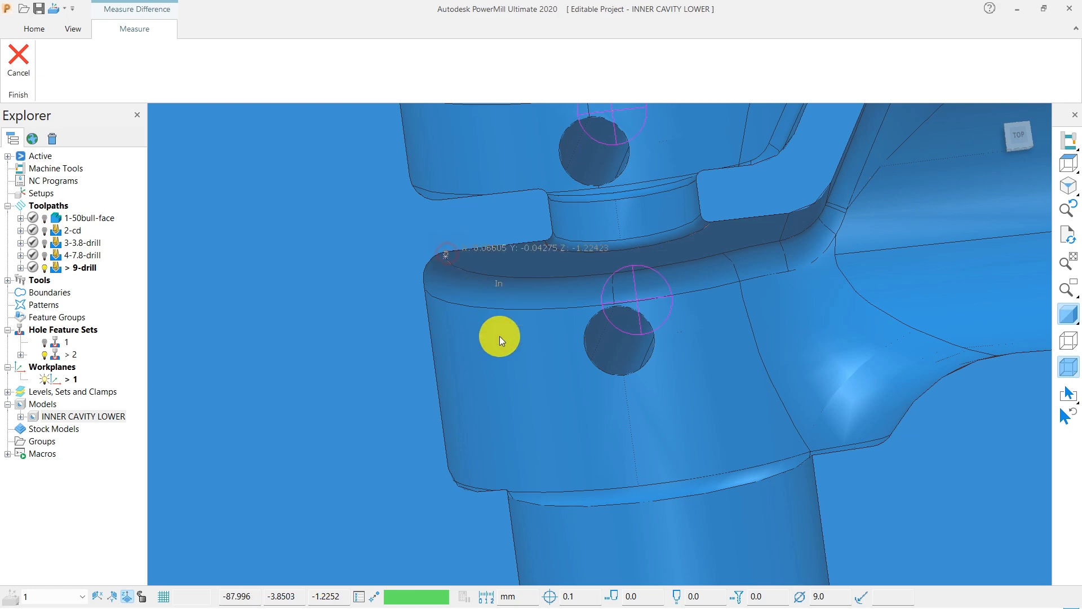
{"action": "middle_click_drag", "start_coordinate": [499, 336], "coordinate": [542, 426]}
{"action": "scroll", "coordinate": [534, 441], "scroll_direction": "down", "scroll_amount": 4}
{"action": "scroll", "coordinate": [508, 416], "scroll_direction": "up", "scroll_amount": 3}
{"action": "scroll", "coordinate": [505, 413], "scroll_direction": "up", "scroll_amount": 2}
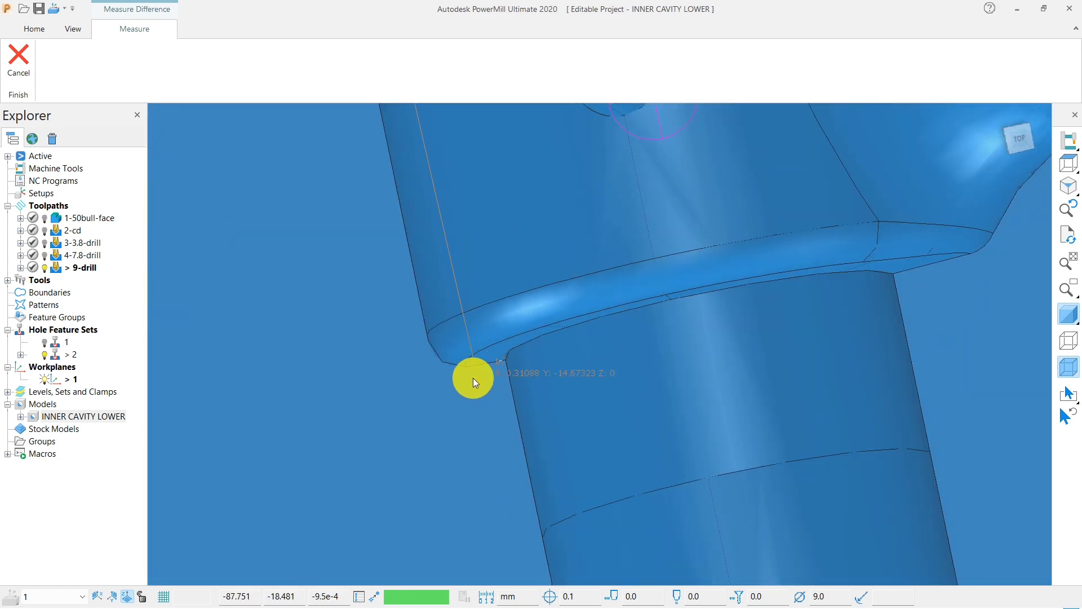
{"action": "left_click", "coordinate": [466, 367]}
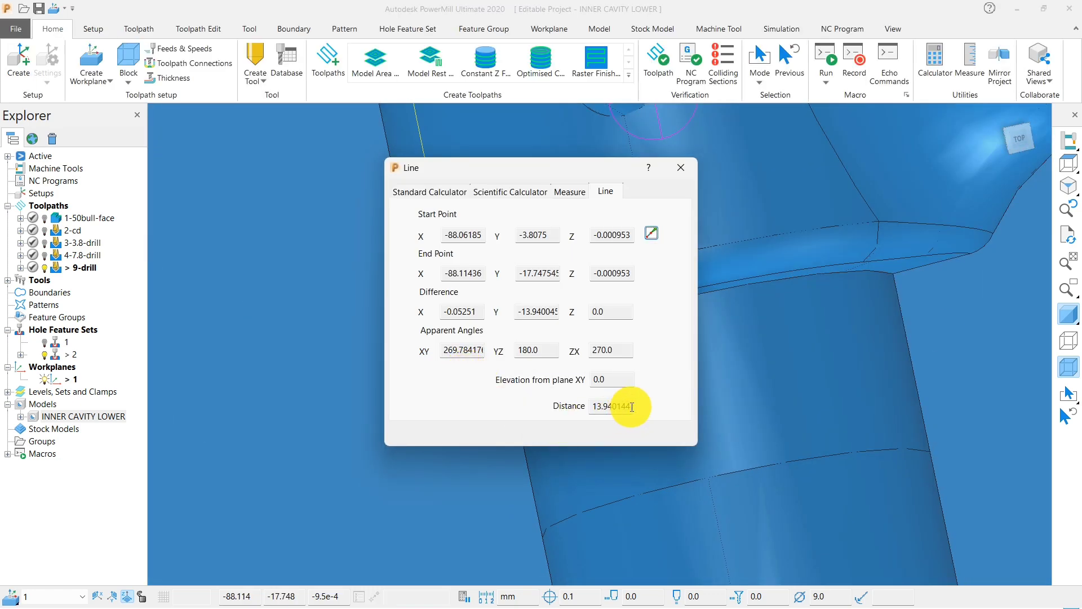
{"action": "left_click_drag", "start_coordinate": [626, 406], "coordinate": [561, 411]}
{"action": "left_click", "coordinate": [677, 171]}
- Show the plate alone in top view, with the 9-drill toolpath and hole feature set deactivated and the block hidden
{"action": "scroll", "coordinate": [545, 367], "scroll_direction": "down", "scroll_amount": 6}
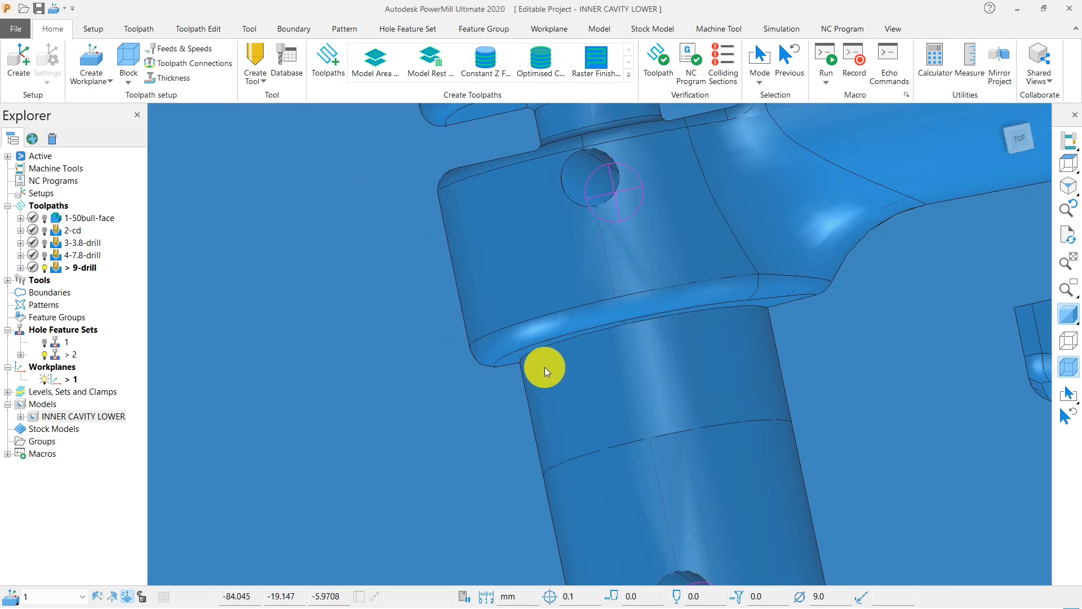
{"action": "middle_click_drag", "start_coordinate": [594, 410], "coordinate": [514, 231]}
{"action": "middle_click_drag", "start_coordinate": [654, 431], "coordinate": [720, 388]}
{"action": "scroll", "coordinate": [654, 350], "scroll_direction": "down", "scroll_amount": 3}
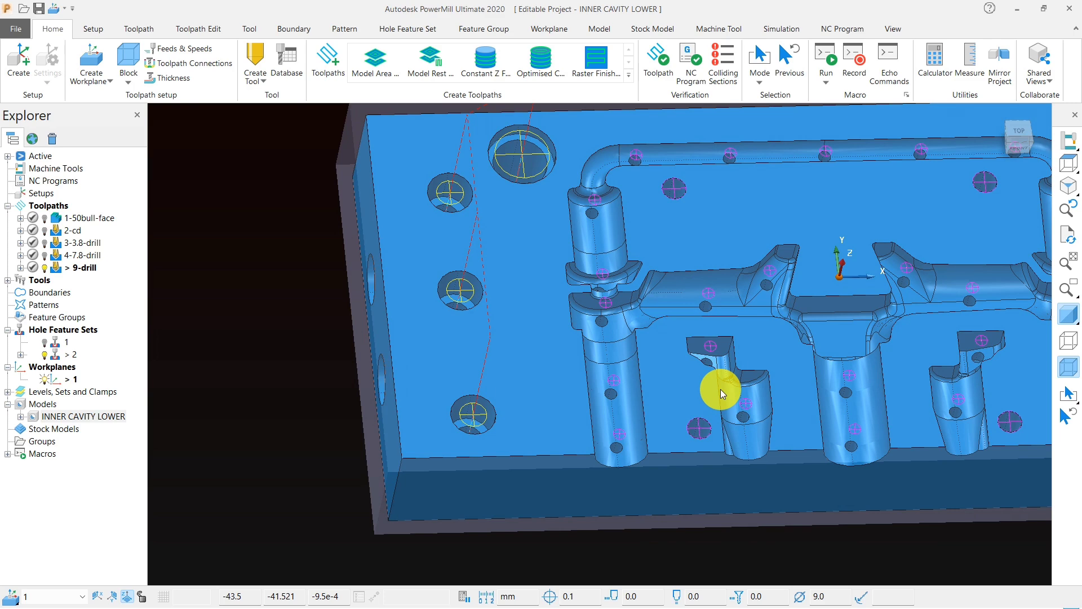
{"action": "left_click", "coordinate": [1069, 141]}
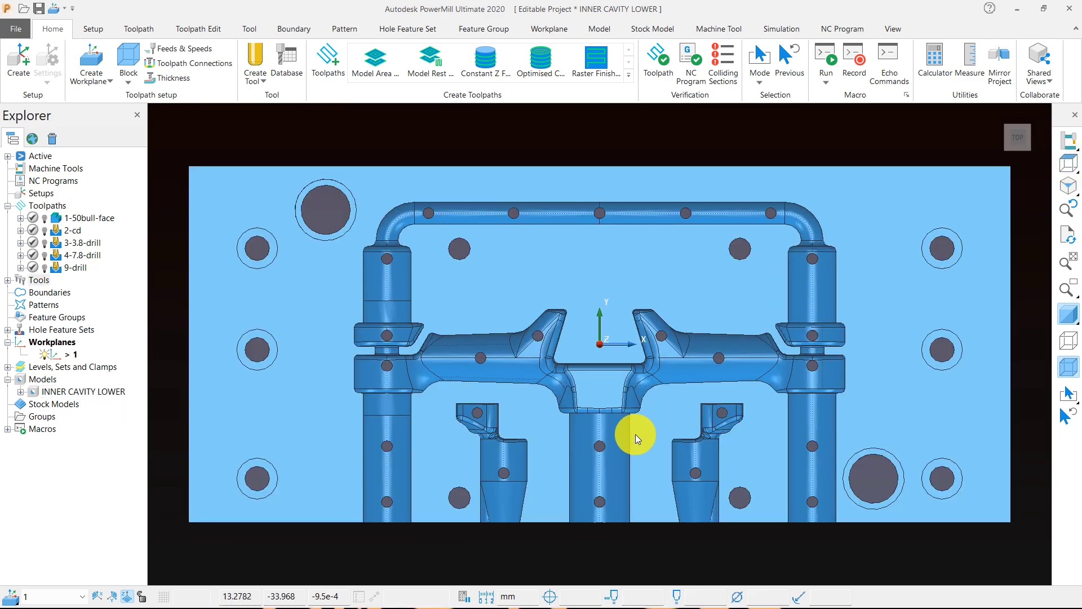
- Create and calculate a block boundary named 1 of type Box around the plate
{"action": "middle_click_drag", "start_coordinate": [635, 434], "coordinate": [628, 363]}
{"action": "scroll", "coordinate": [628, 363], "scroll_direction": "down", "scroll_amount": 2}
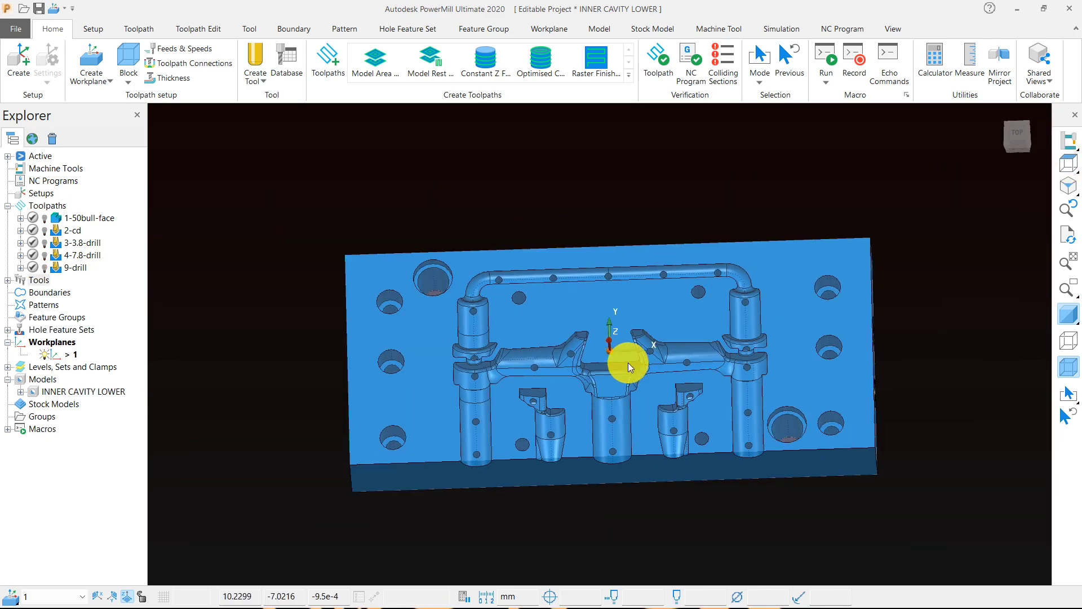
{"action": "left_click", "coordinate": [1068, 163]}
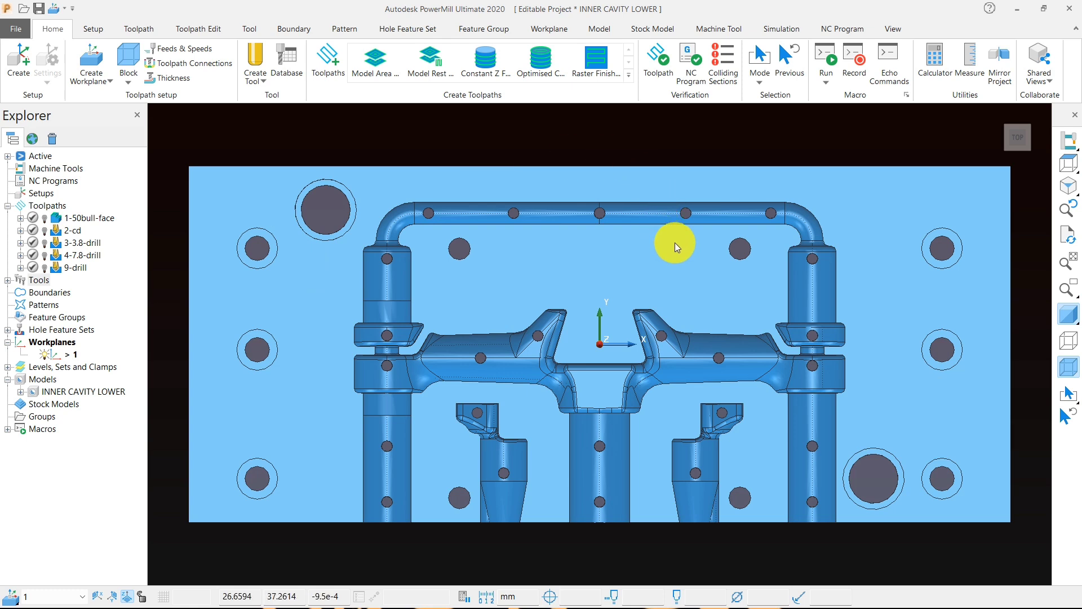
{"action": "scroll", "coordinate": [678, 275], "scroll_direction": "down", "scroll_amount": 2}
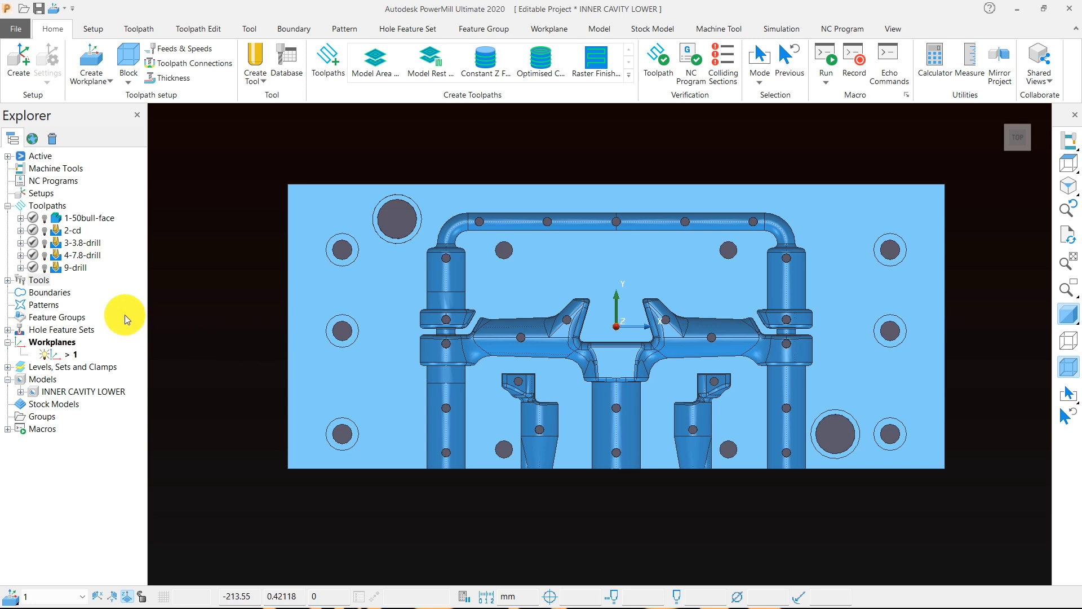
{"action": "right_click", "coordinate": [66, 292]}
{"action": "mouse_move", "coordinate": [162, 377]}
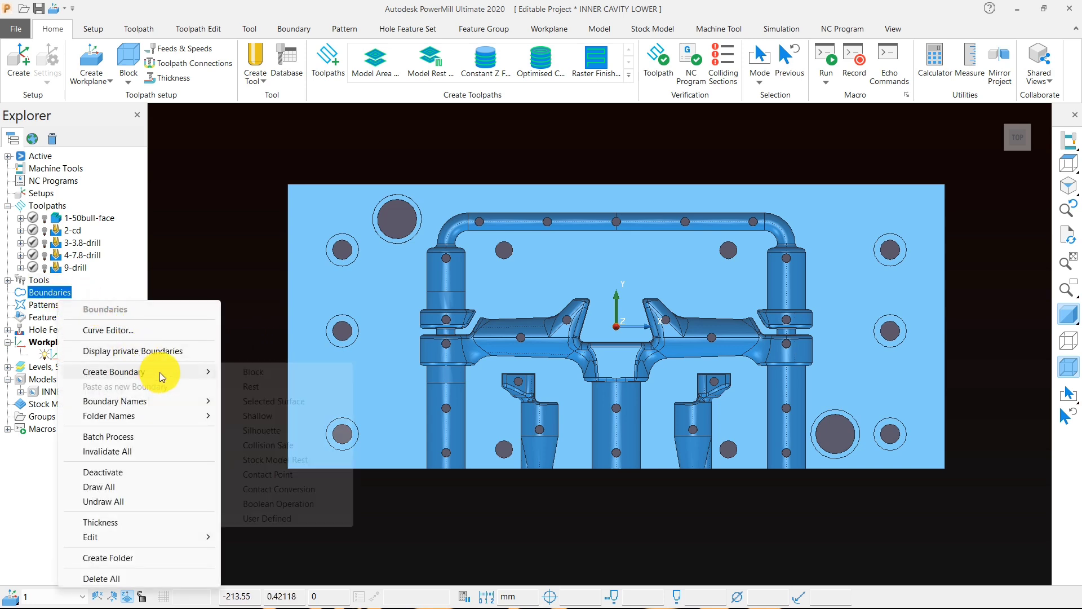
{"action": "left_click", "coordinate": [248, 373]}
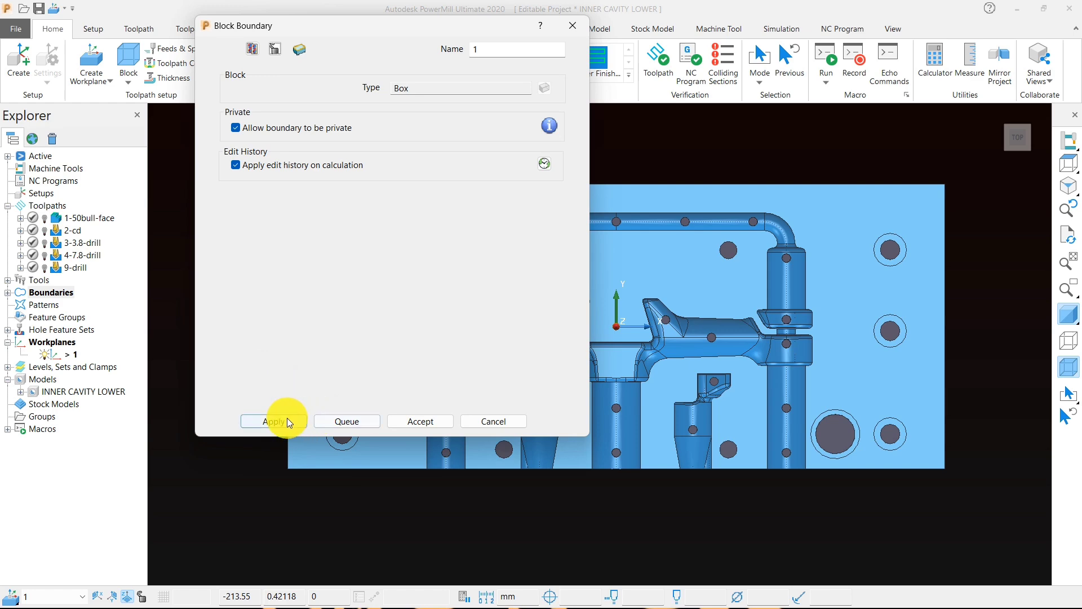
{"action": "left_click", "coordinate": [301, 424]}
{"action": "left_click", "coordinate": [419, 421]}
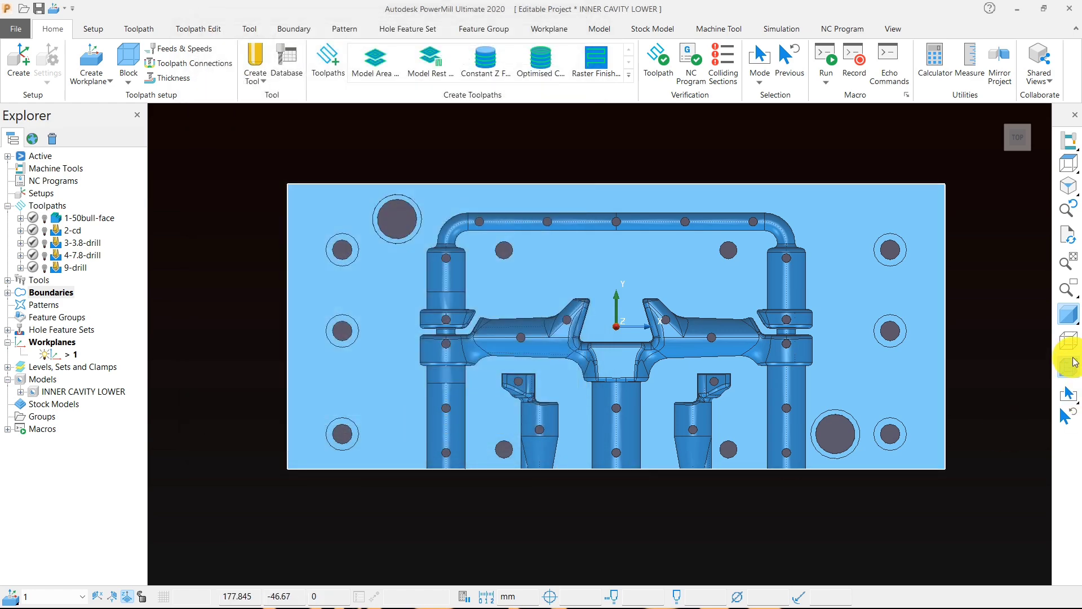
- Hide the model shading and create best-fit planes for both the upper and lower faces from the block boundary
{"action": "left_click", "coordinate": [1073, 317]}
{"action": "middle_click_drag", "start_coordinate": [529, 403], "coordinate": [342, 248]}
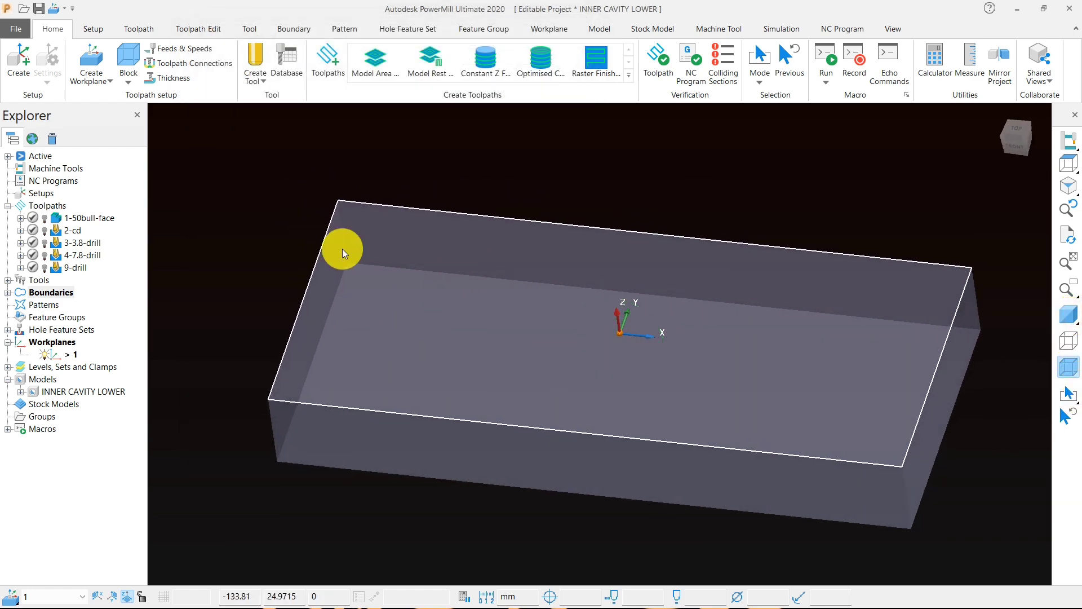
{"action": "scroll", "coordinate": [539, 279], "scroll_direction": "down", "scroll_amount": 1}
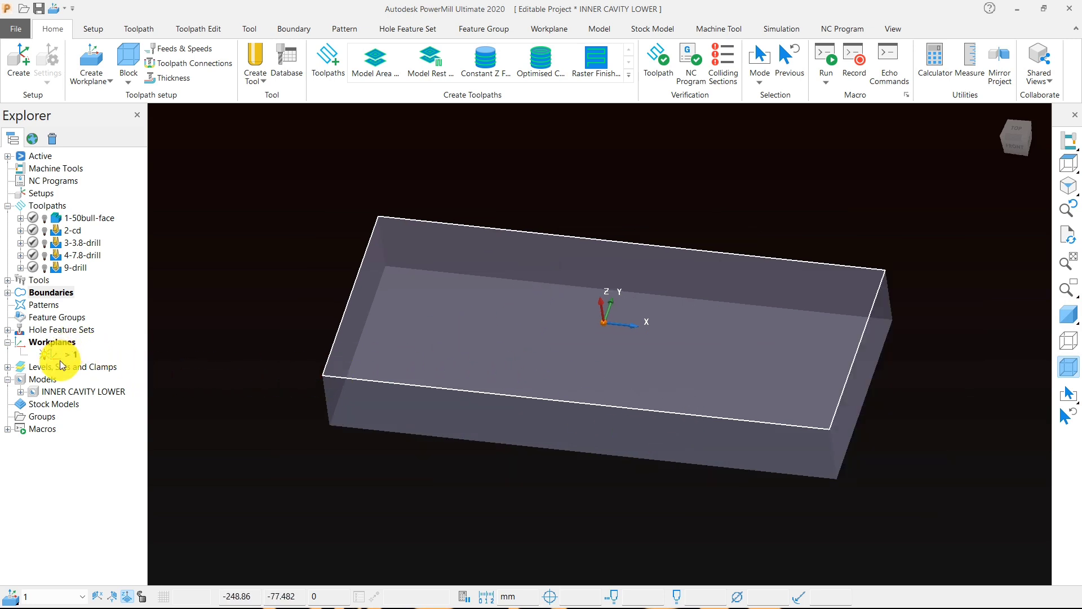
{"action": "right_click", "coordinate": [44, 379]}
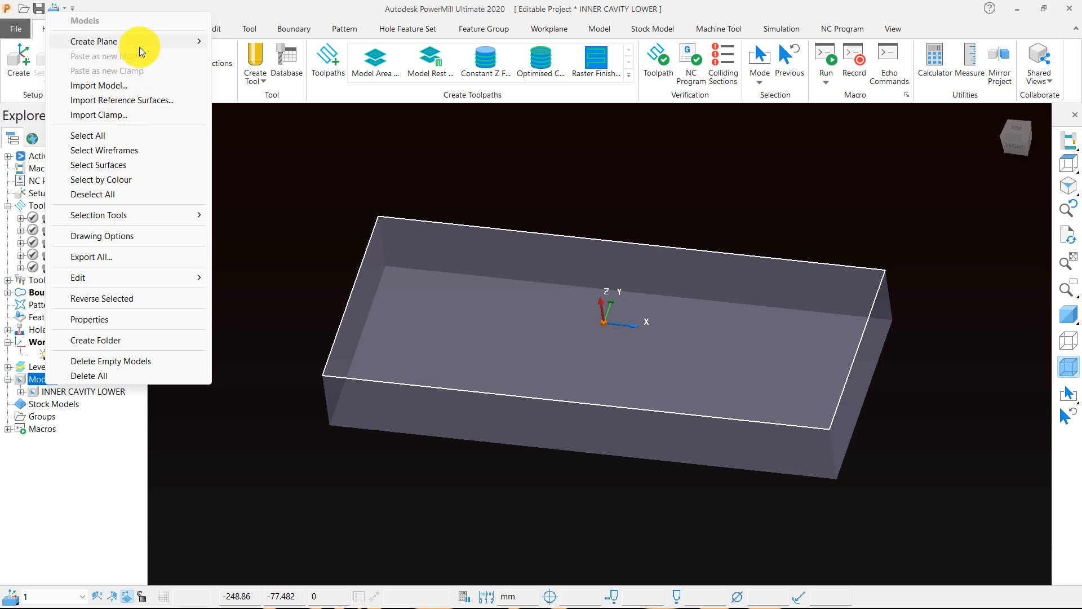
{"action": "mouse_move", "coordinate": [145, 42]}
{"action": "mouse_move", "coordinate": [262, 73]}
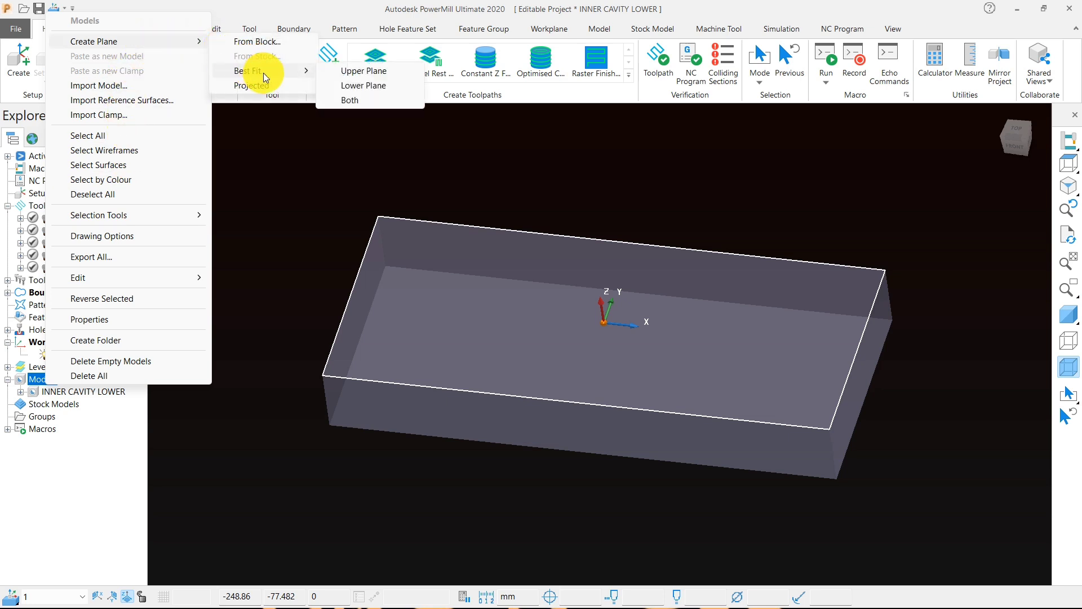
{"action": "left_click", "coordinate": [352, 100]}
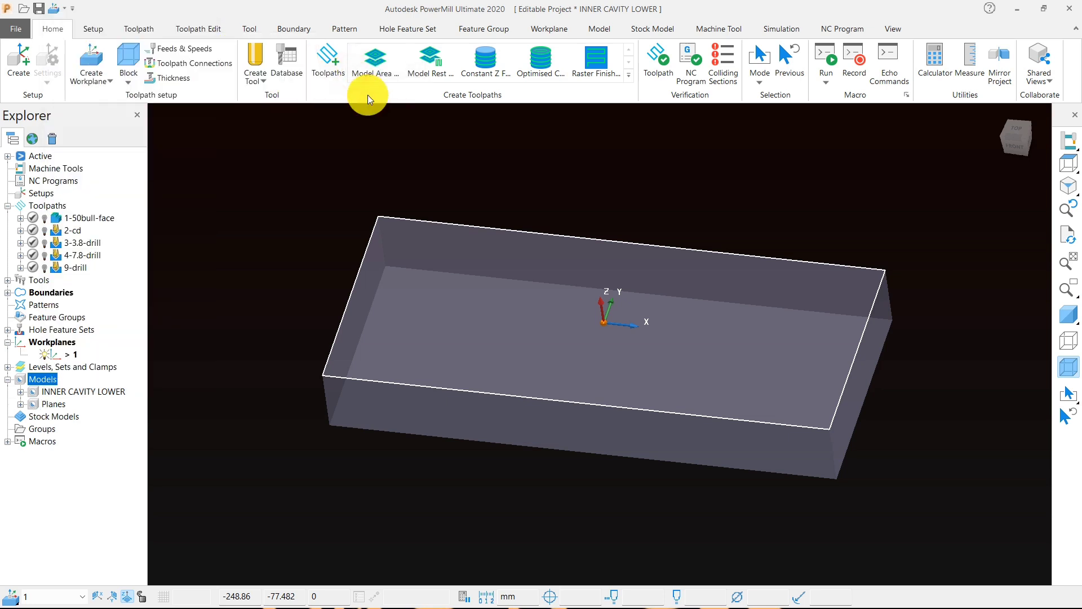
- Show the shaded plate with its planes again, and deactivate and hide boundary 1
{"action": "left_click", "coordinate": [1065, 318]}
{"action": "left_click", "coordinate": [1067, 164]}
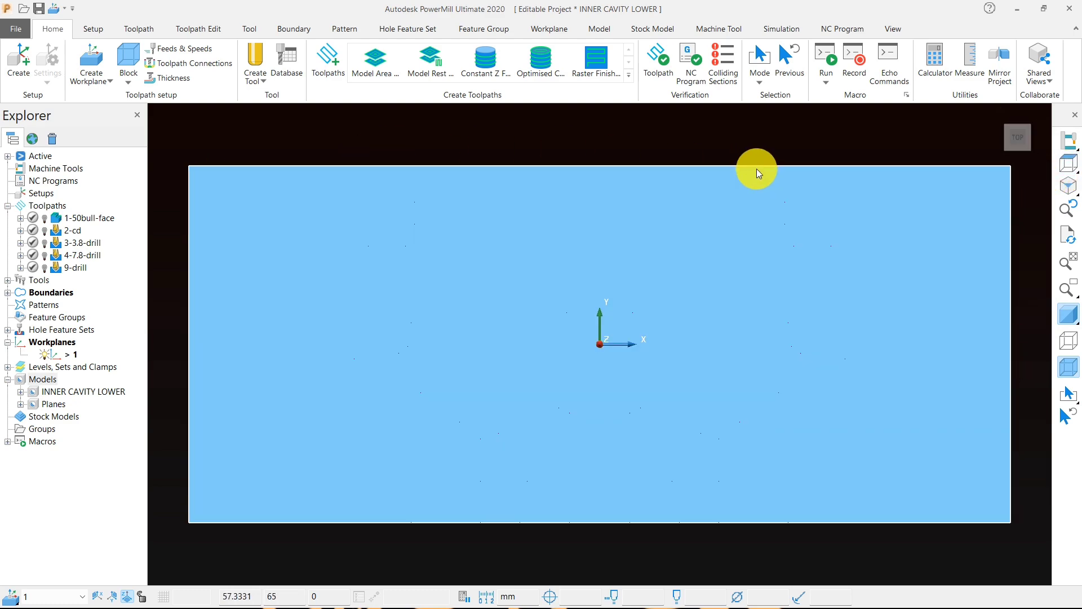
{"action": "scroll", "coordinate": [619, 265], "scroll_direction": "down", "scroll_amount": 3}
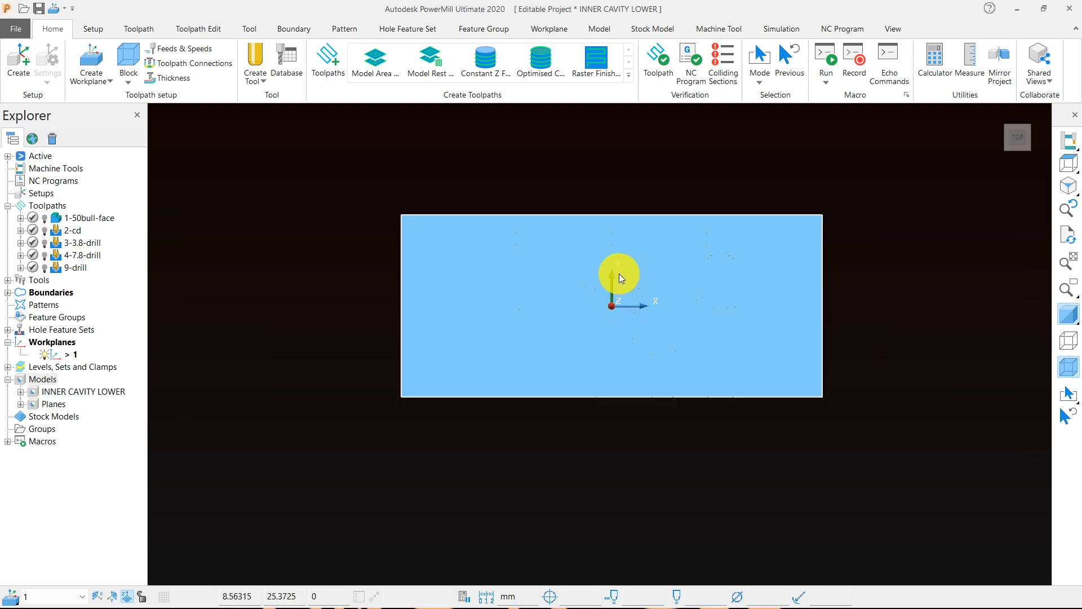
{"action": "left_click", "coordinate": [8, 293]}
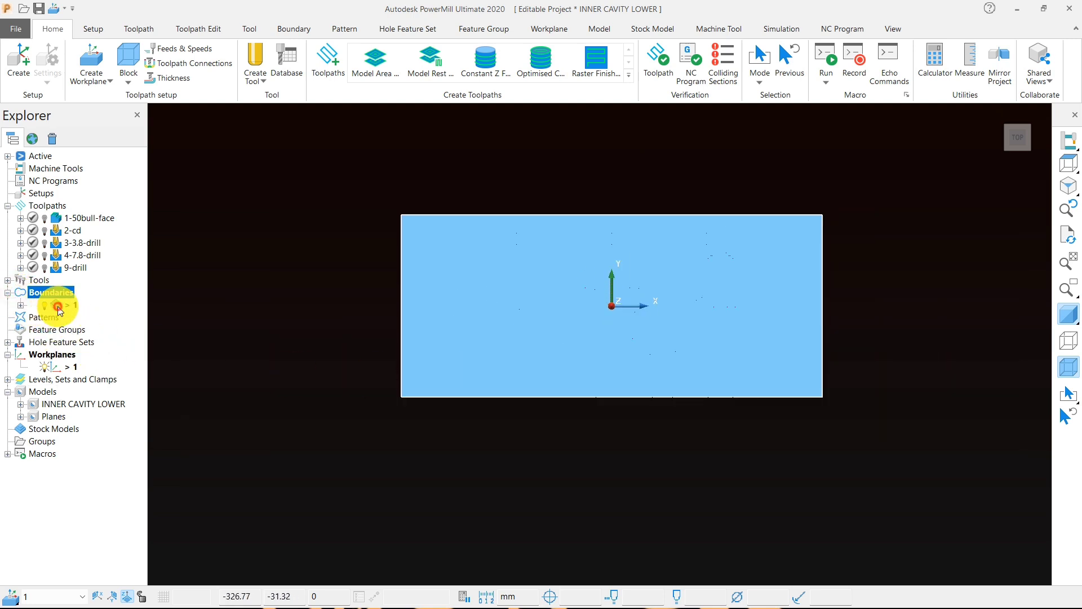
{"action": "double_click", "coordinate": [58, 306]}
{"action": "middle_click_drag", "start_coordinate": [535, 354], "coordinate": [623, 364]}
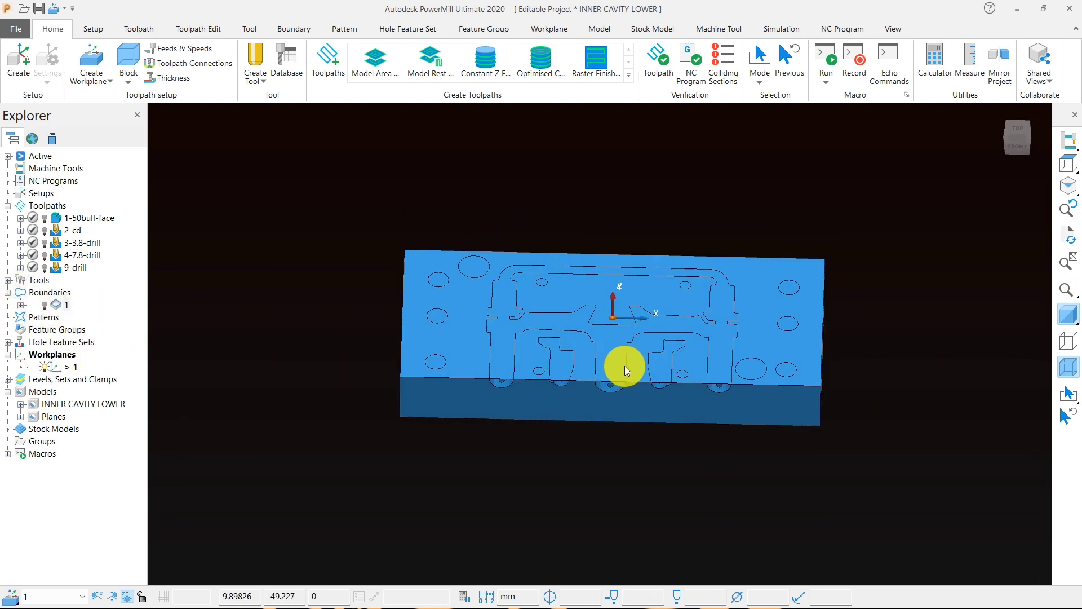
{"action": "scroll", "coordinate": [610, 366], "scroll_direction": "up", "scroll_amount": 3}
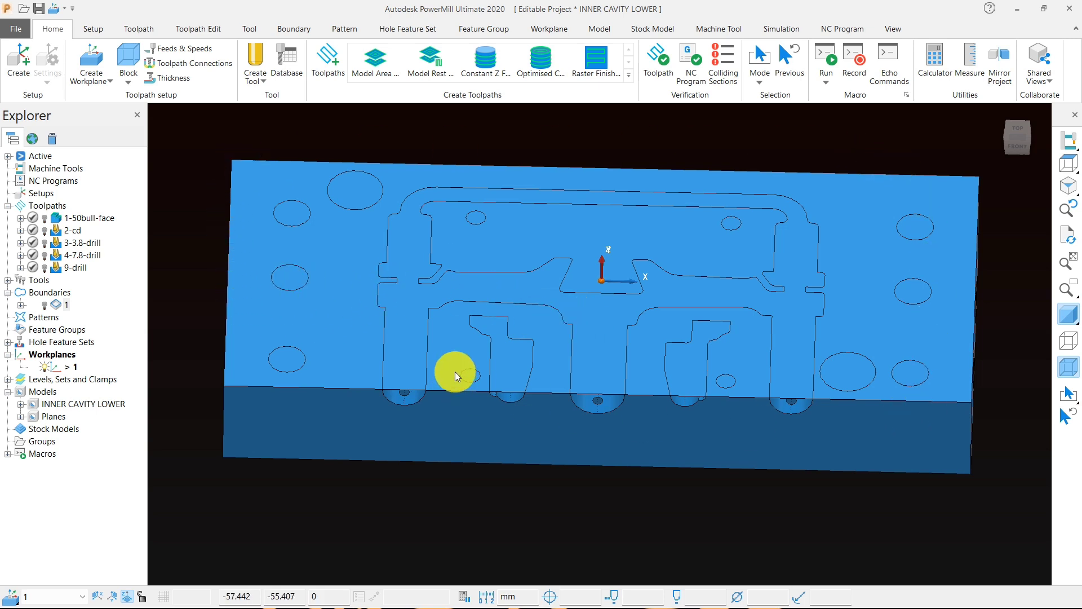
- Start a Constant Z finishing toolpath and create a tip radiused tool named 18-bull with 18 mm diameter and 0.8 mm tip radius
{"action": "left_click", "coordinate": [485, 63]}
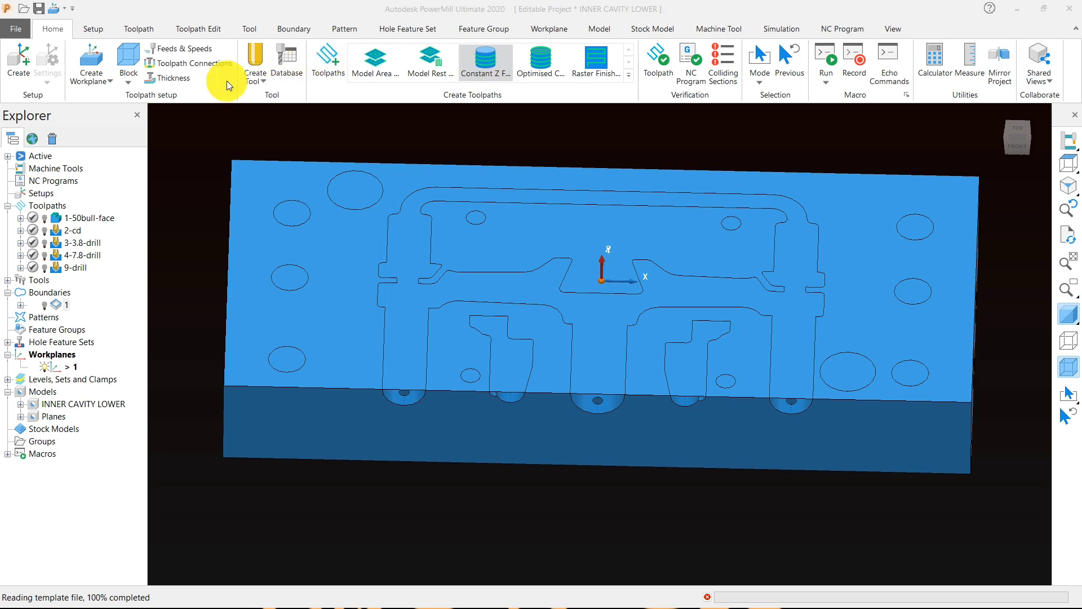
{"action": "left_click", "coordinate": [83, 92]}
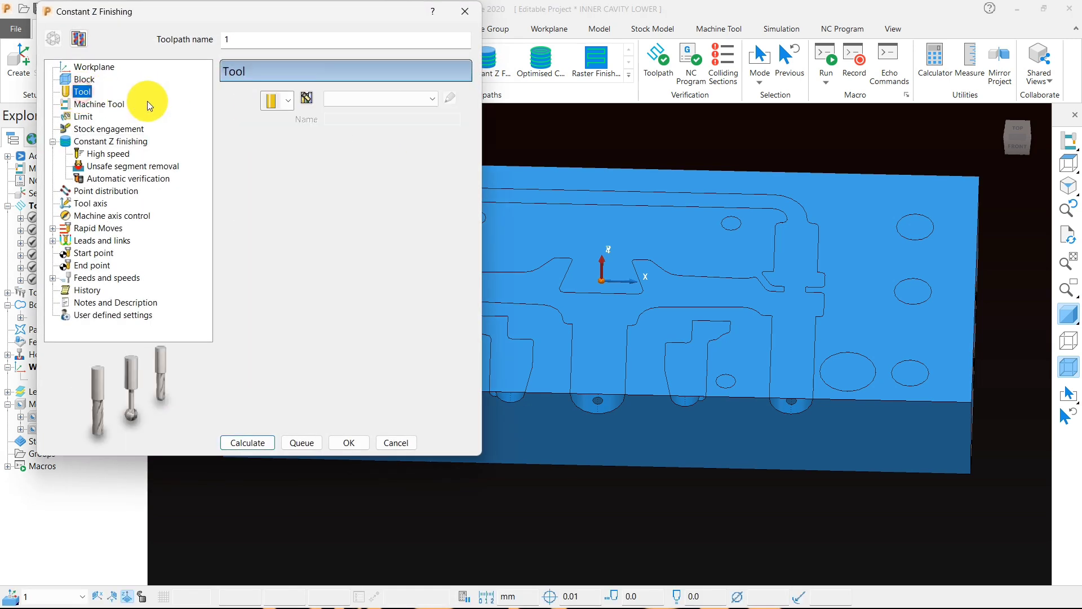
{"action": "left_click", "coordinate": [288, 101]}
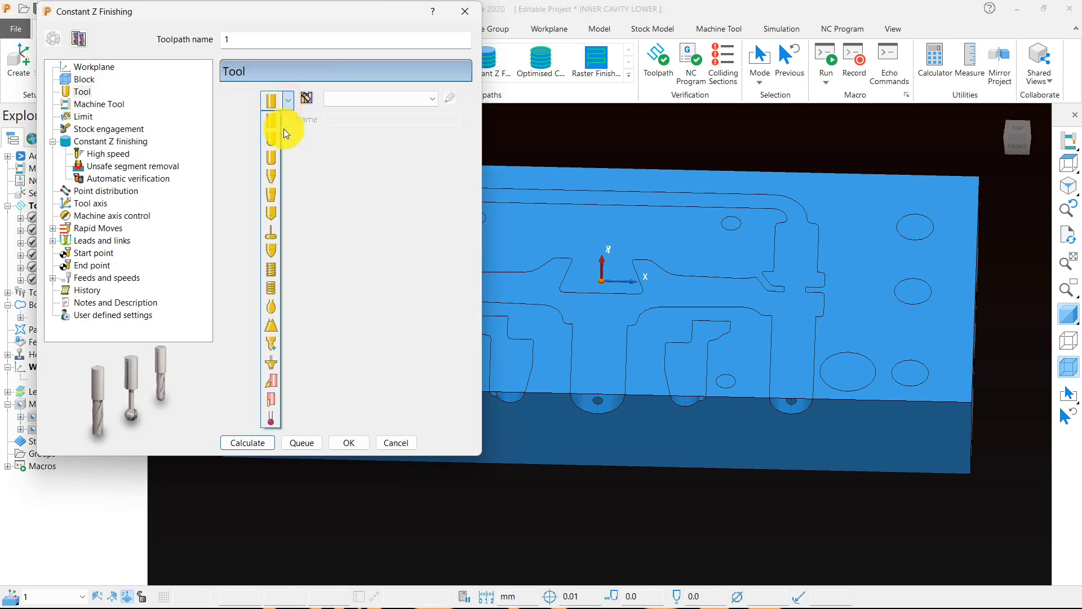
{"action": "left_click", "coordinate": [275, 163]}
{"action": "left_click_drag", "start_coordinate": [272, 273], "coordinate": [223, 279]}
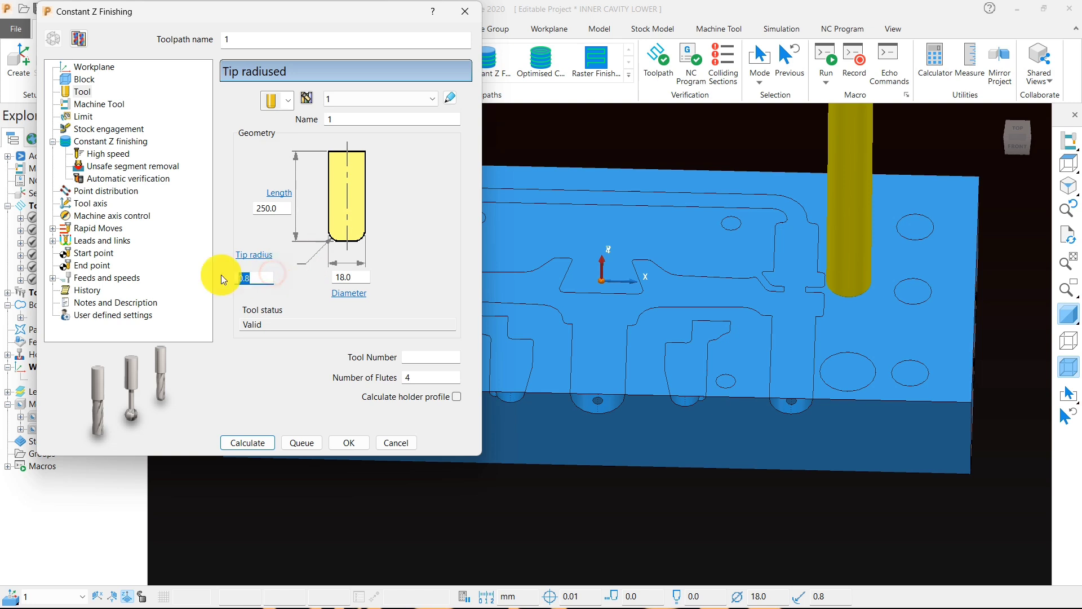
{"action": "left_click", "coordinate": [341, 119]}
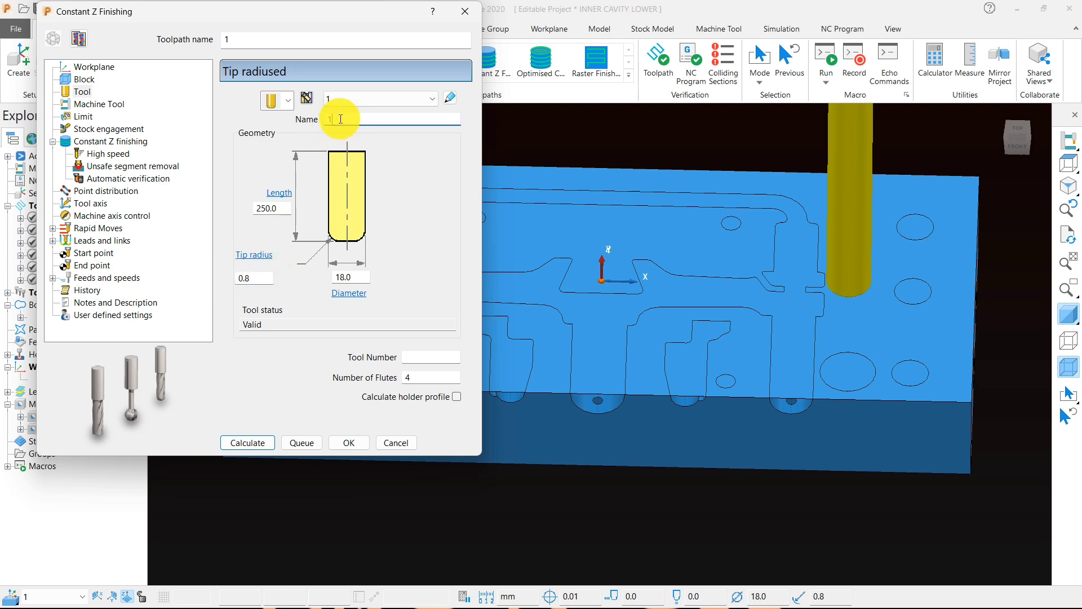
{"action": "type", "text": "18-bull"}
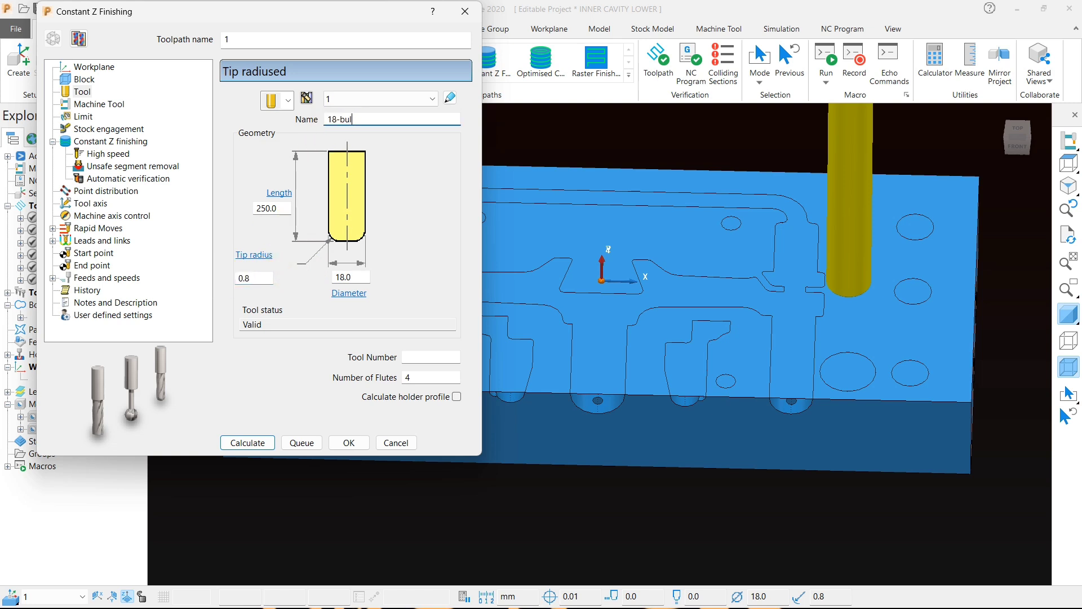
- Set the Constant Z finishing to spiral, with 0.2 radial thickness, 0.1 axial thickness and a 0.2 mm stepdown
{"action": "left_click", "coordinate": [124, 144]}
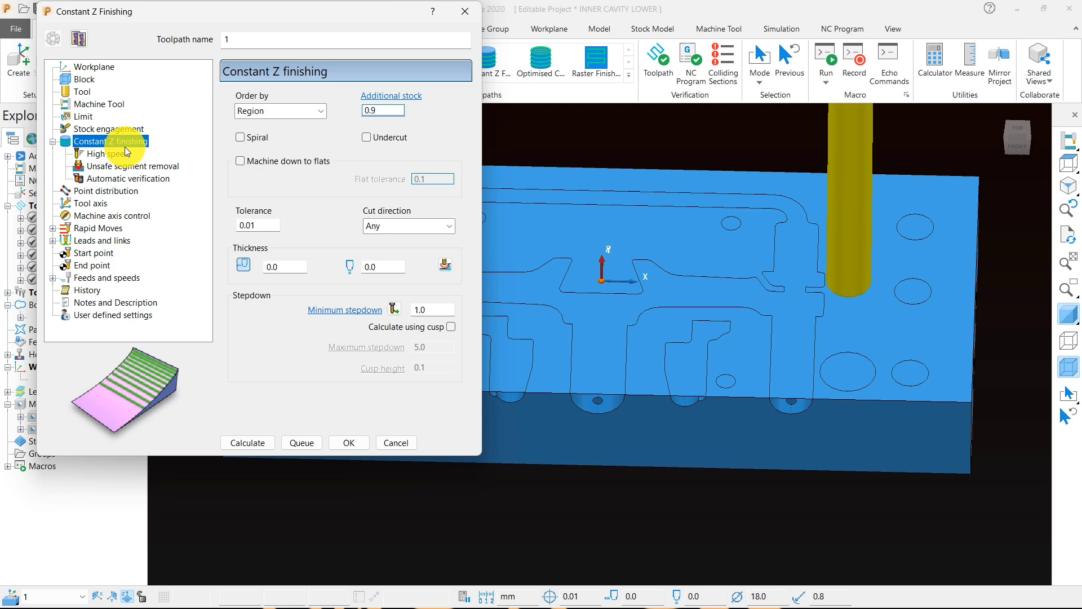
{"action": "left_click", "coordinate": [242, 139]}
{"action": "left_click", "coordinate": [284, 267]}
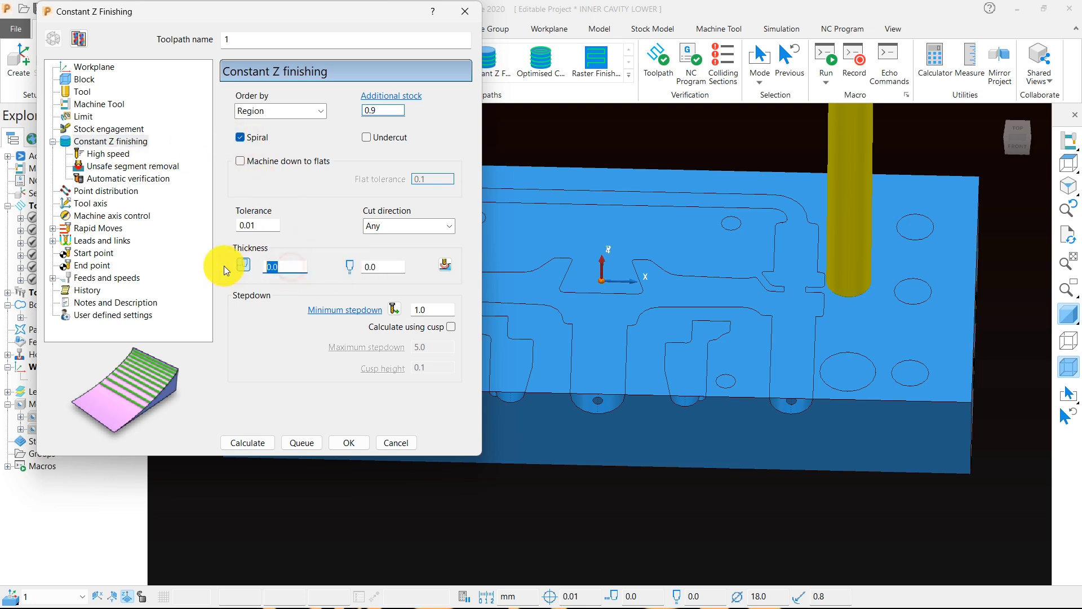
{"action": "type", "text": ".2"}
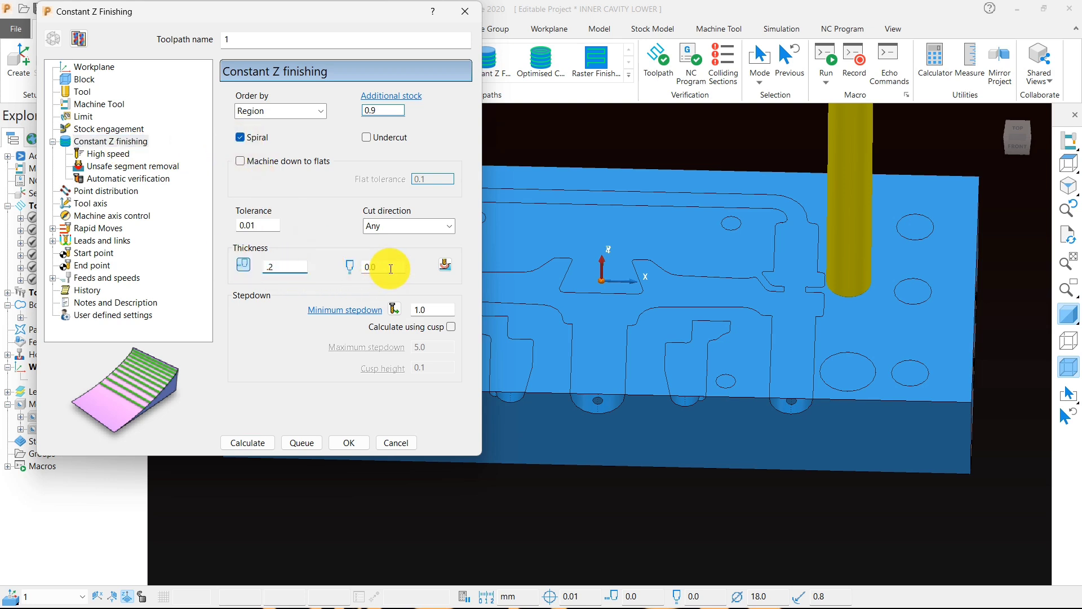
{"action": "type", "text": ".1"}
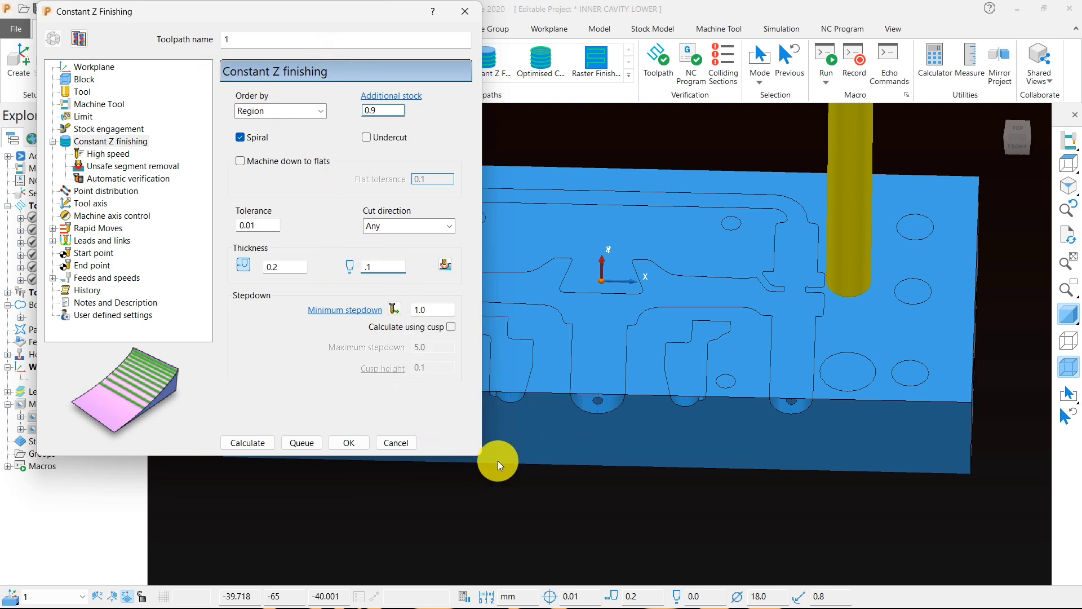
{"action": "left_click", "coordinate": [499, 435]}
{"action": "left_click", "coordinate": [434, 313]}
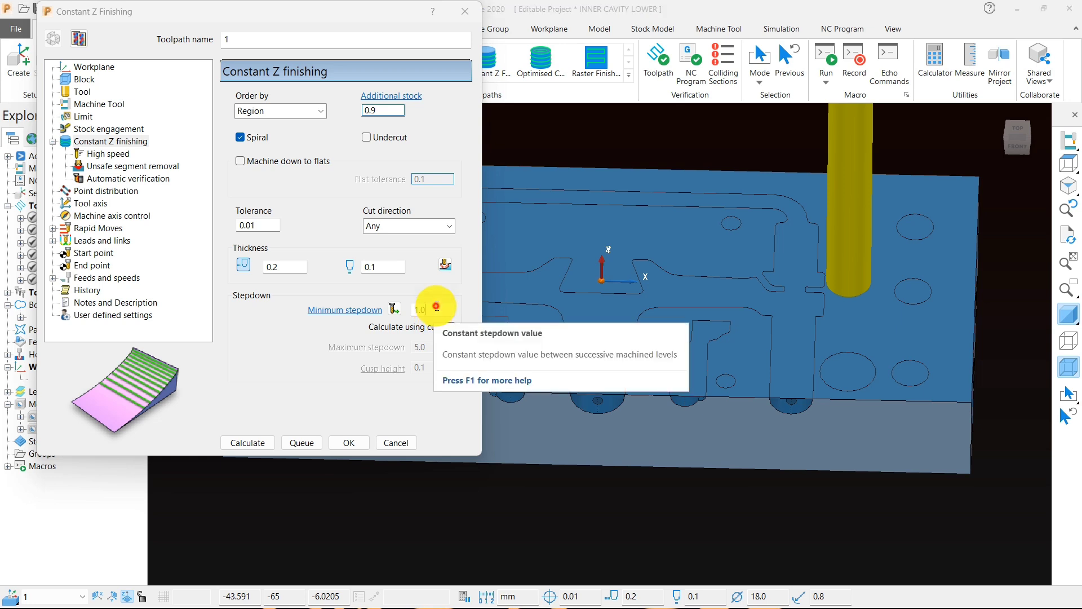
{"action": "type", "text": ".2"}
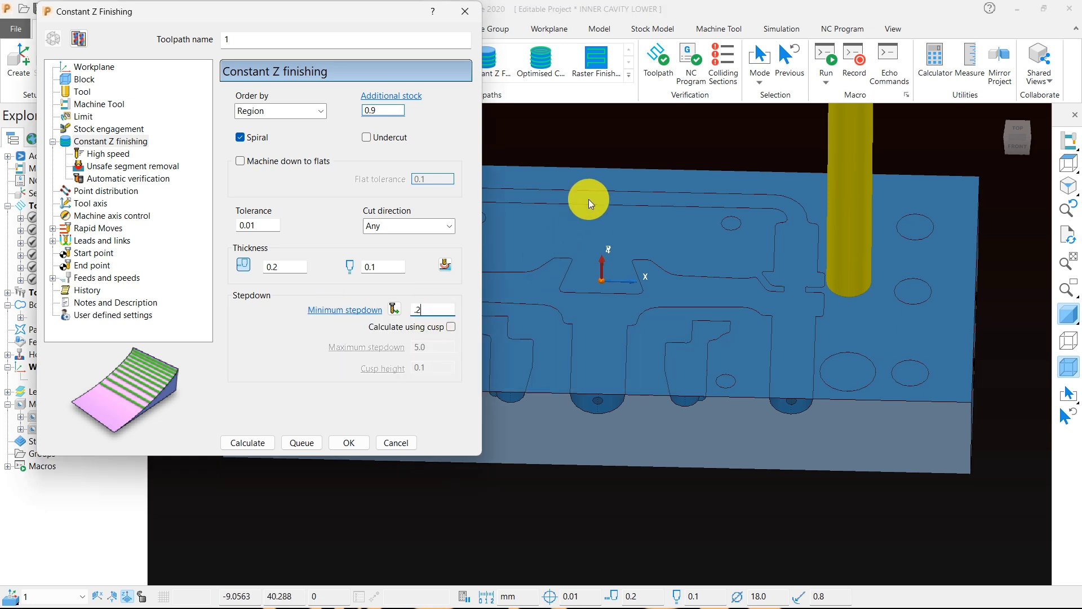
{"action": "left_click", "coordinate": [639, 125]}
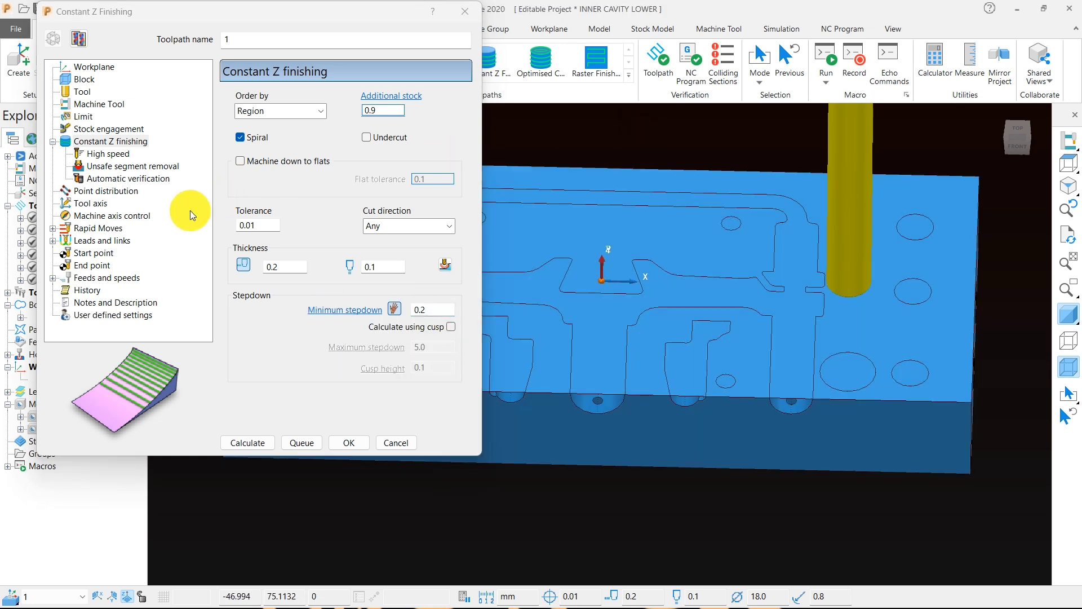
- Calculate the Constant Z finishing toolpath and view the plate from the top
{"action": "scroll", "coordinate": [655, 307], "scroll_direction": "down", "scroll_amount": 3}
{"action": "left_click", "coordinate": [244, 441]}
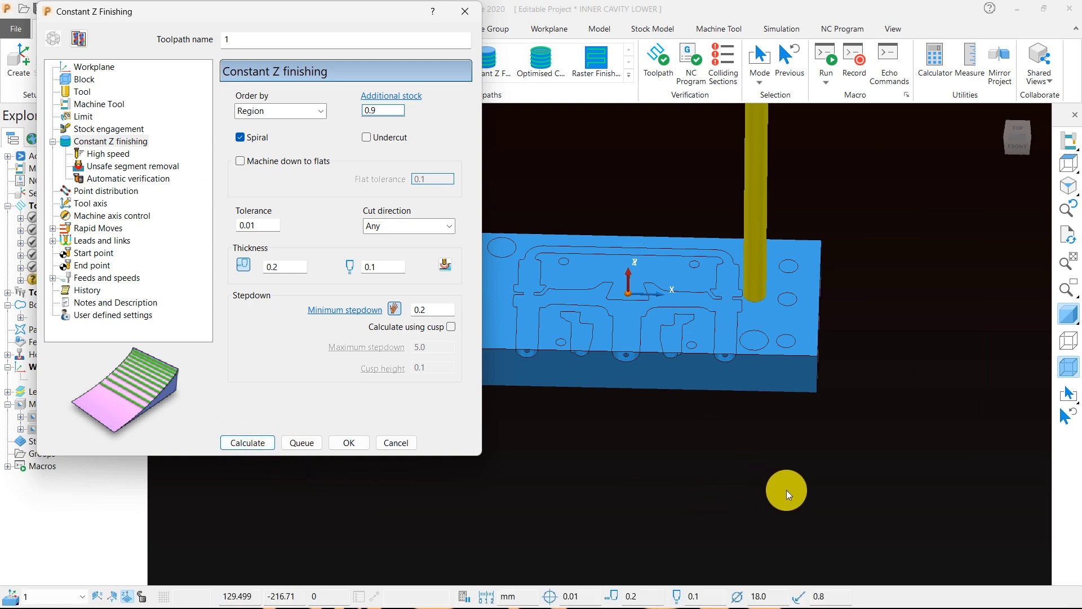
{"action": "left_click", "coordinate": [1069, 163]}
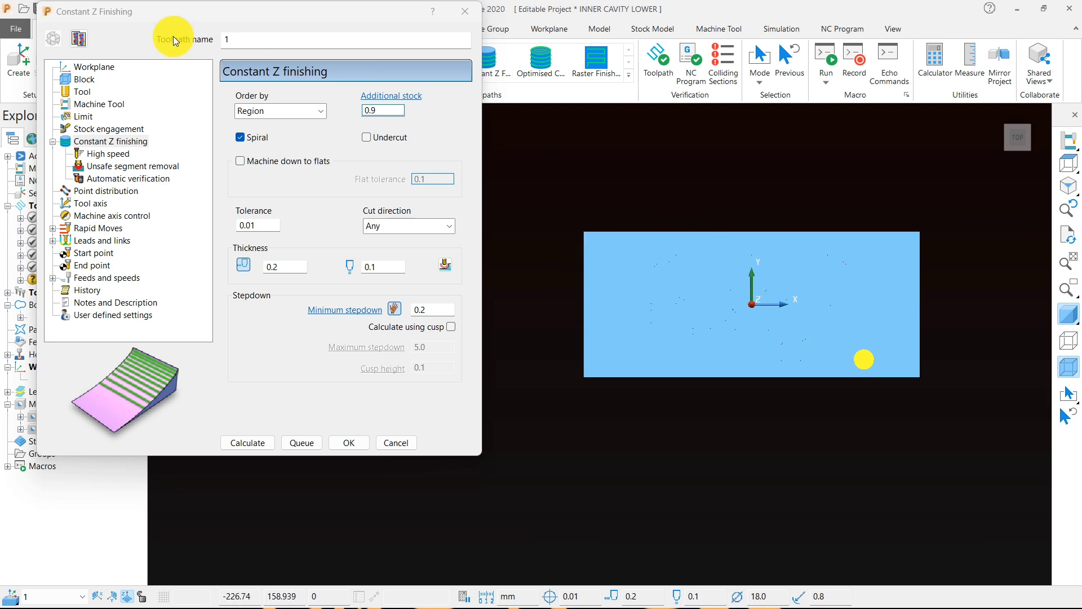
- Set the block expansion of the Constant Z toolpath to 10 mm and recalculate the block around the model
{"action": "left_click", "coordinate": [84, 80]}
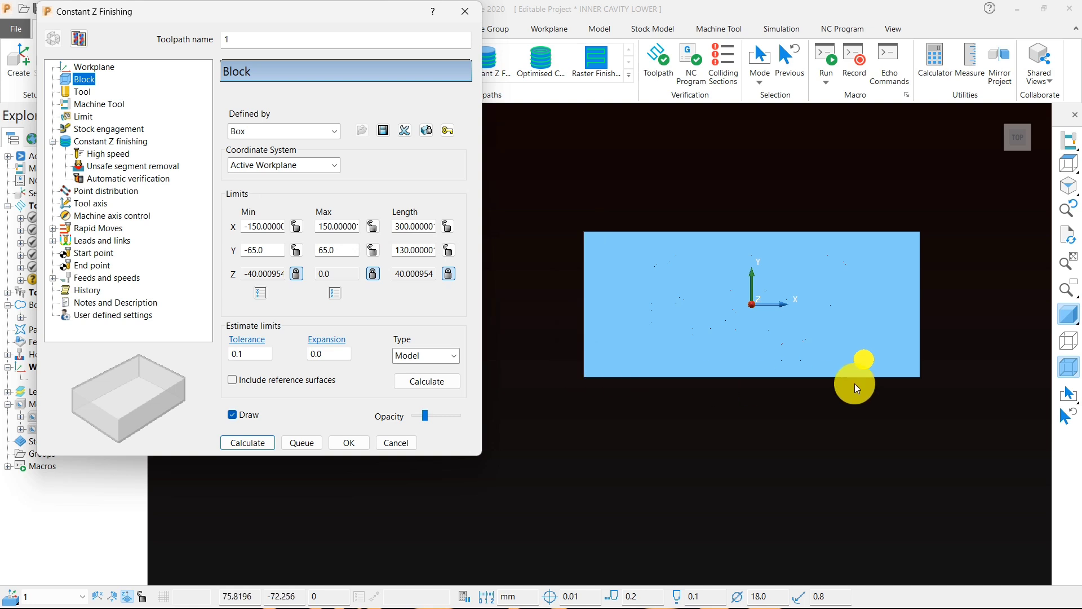
{"action": "left_click", "coordinate": [435, 229]}
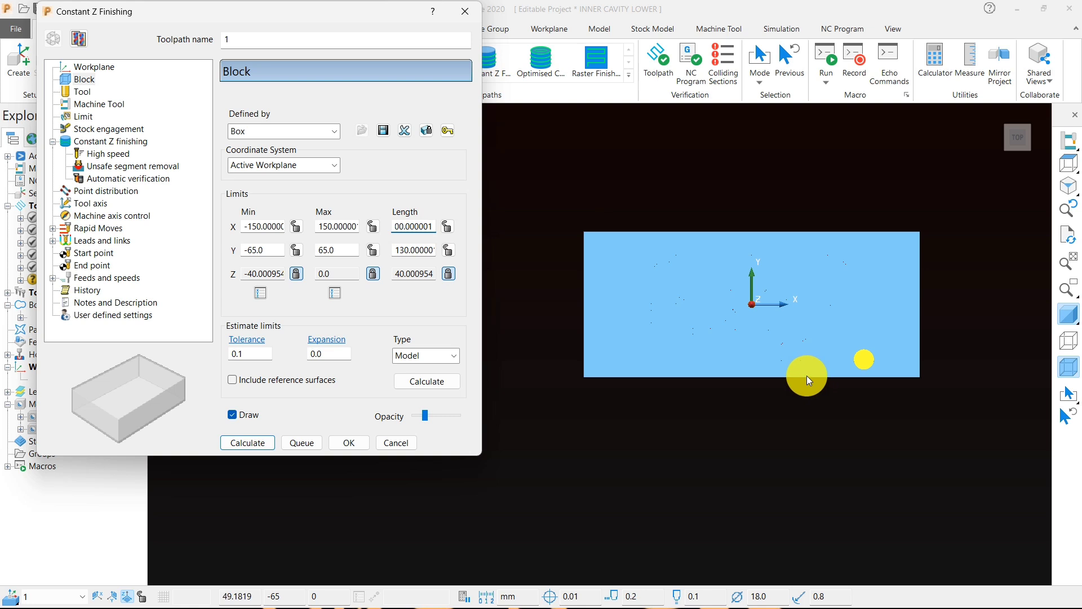
{"action": "left_click", "coordinate": [766, 589]}
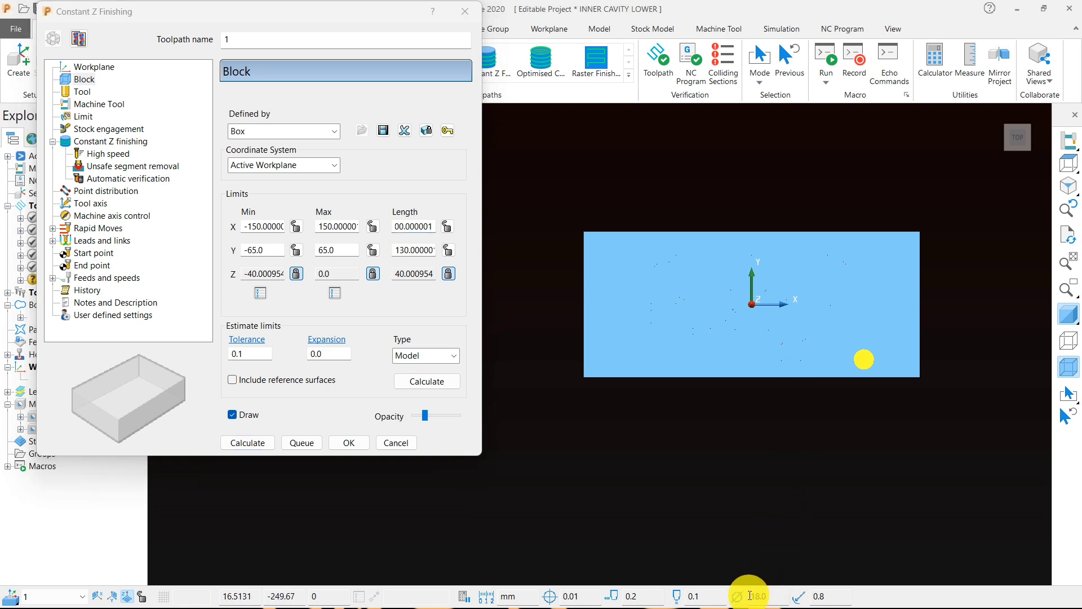
{"action": "left_click", "coordinate": [315, 353]}
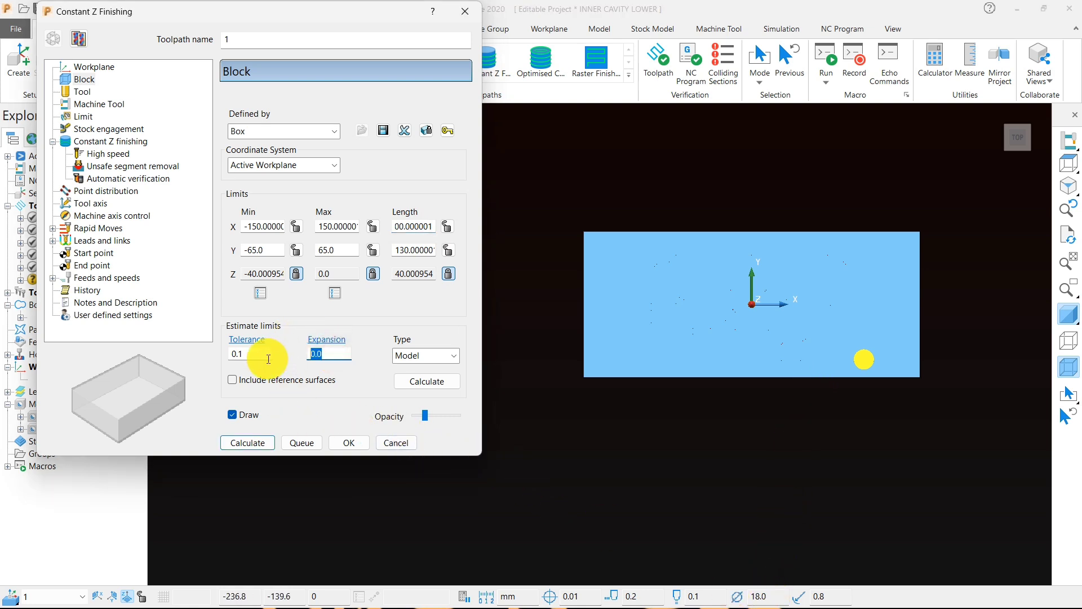
{"action": "type", "text": "10"}
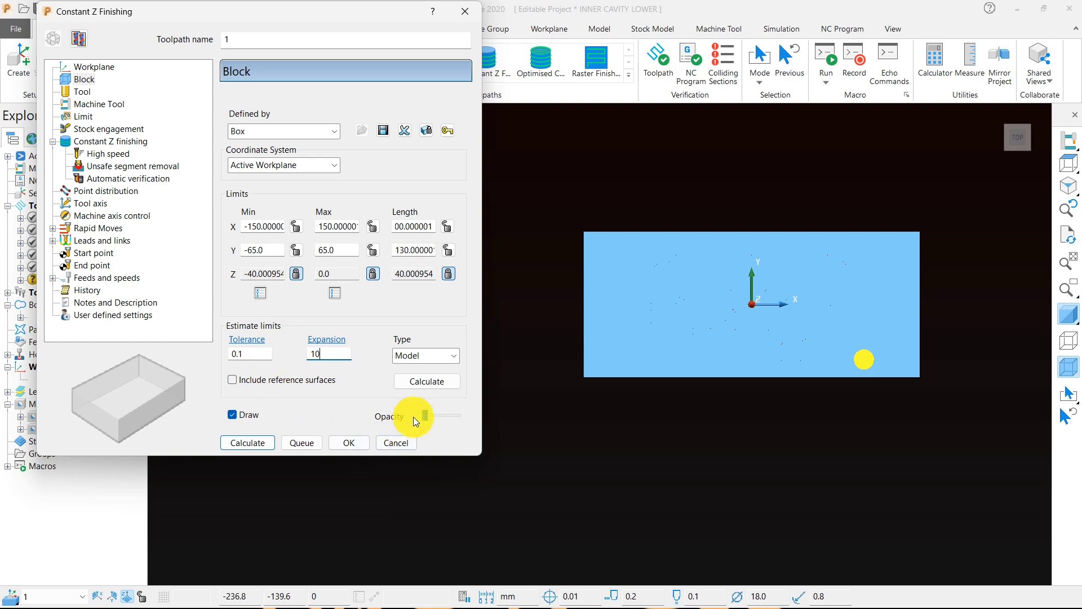
{"action": "left_click", "coordinate": [427, 381]}
{"action": "middle_click_drag", "start_coordinate": [607, 370], "coordinate": [655, 296]}
{"action": "scroll", "coordinate": [611, 317], "scroll_direction": "up", "scroll_amount": 5}
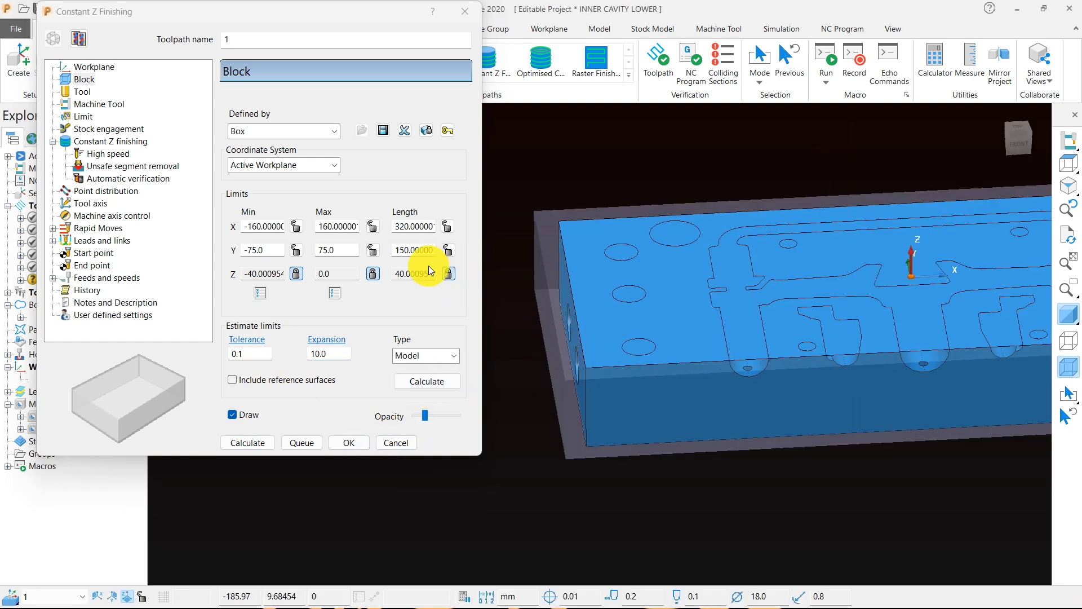
{"action": "left_click_drag", "start_coordinate": [398, 229], "coordinate": [449, 227]}
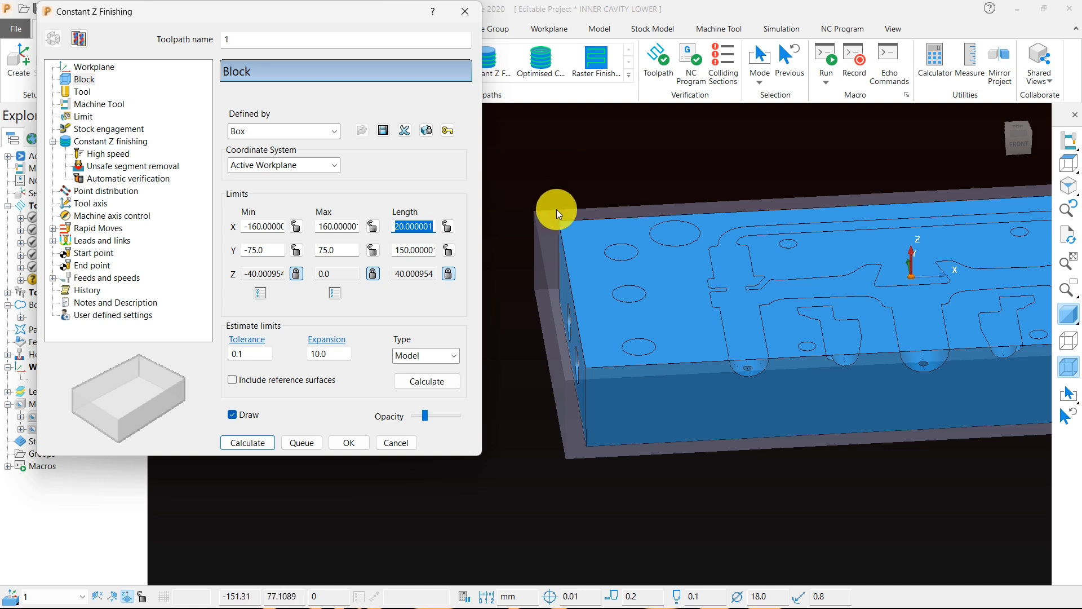
{"action": "scroll", "coordinate": [564, 317], "scroll_direction": "down", "scroll_amount": 2}
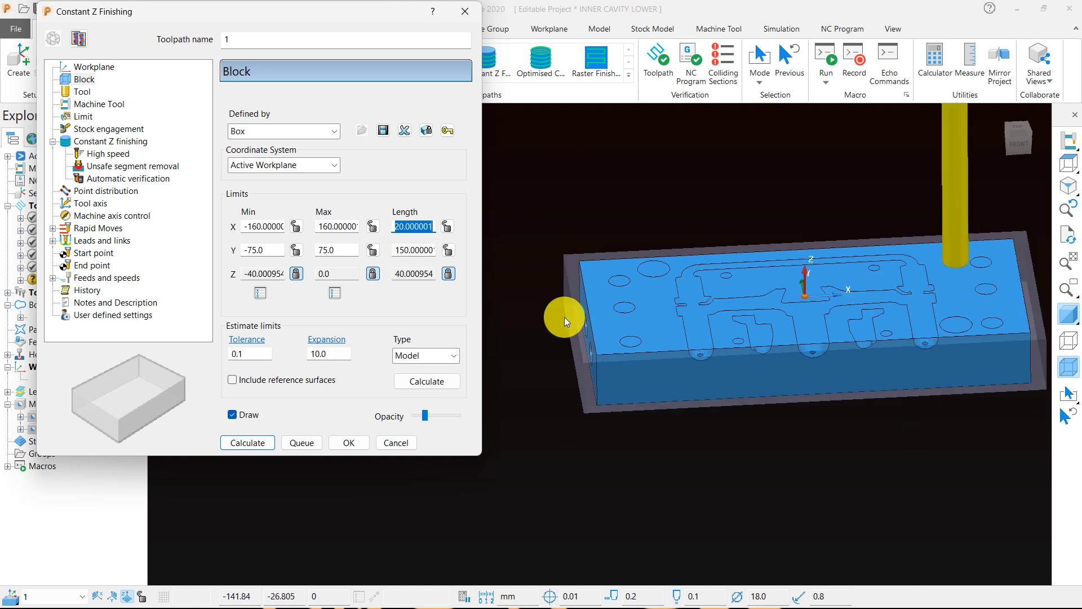
- Calculate the Constant Z finishing toolpath, close its settings and view the plate from the top
{"action": "left_click", "coordinate": [269, 442]}
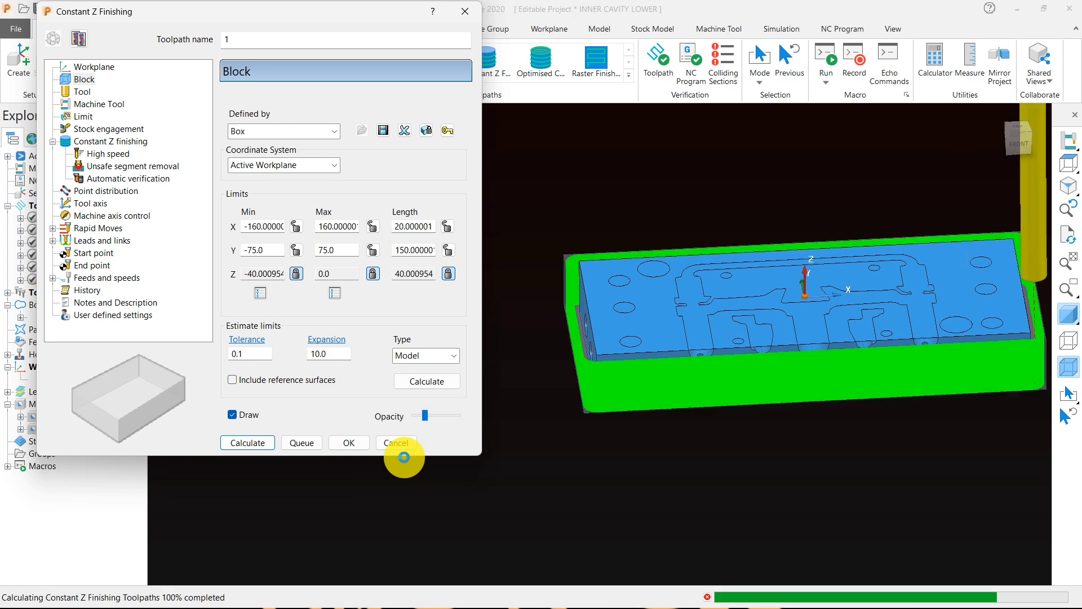
{"action": "left_click", "coordinate": [398, 442]}
{"action": "middle_click_drag", "start_coordinate": [580, 310], "coordinate": [741, 309]}
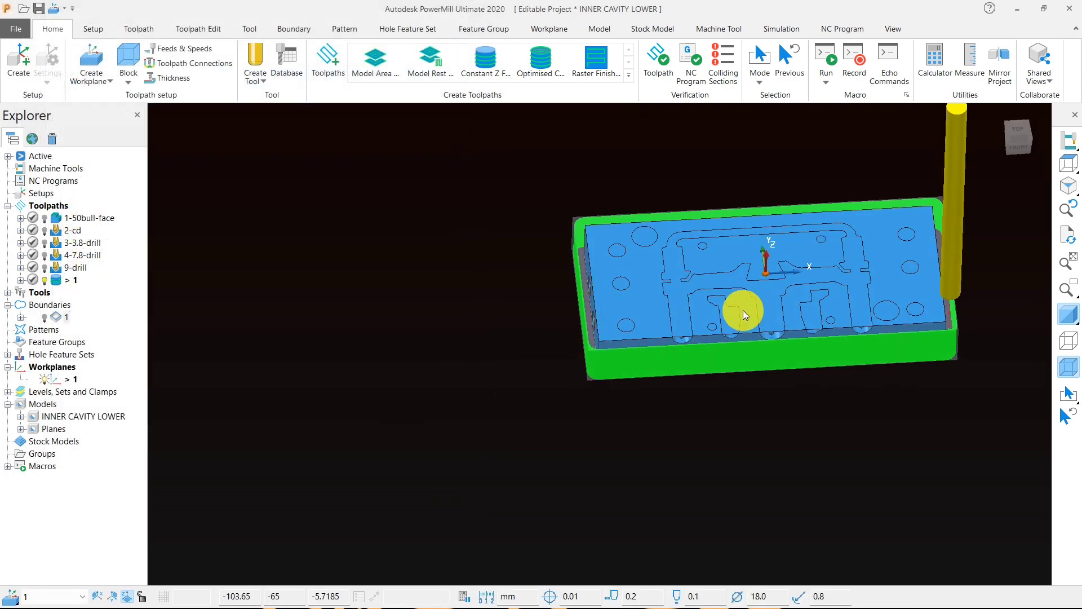
{"action": "left_click", "coordinate": [1070, 188]}
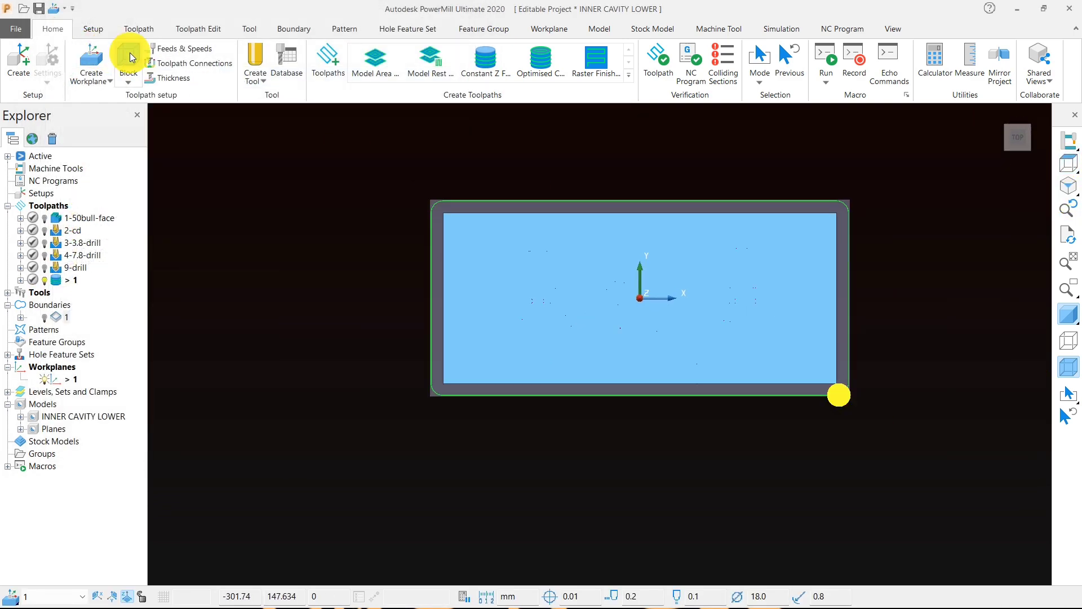
- Try a locked X length of 305 mm for the block and compare it with the toolpath's outer edge
{"action": "left_click", "coordinate": [130, 56]}
{"action": "double_click", "coordinate": [296, 172]}
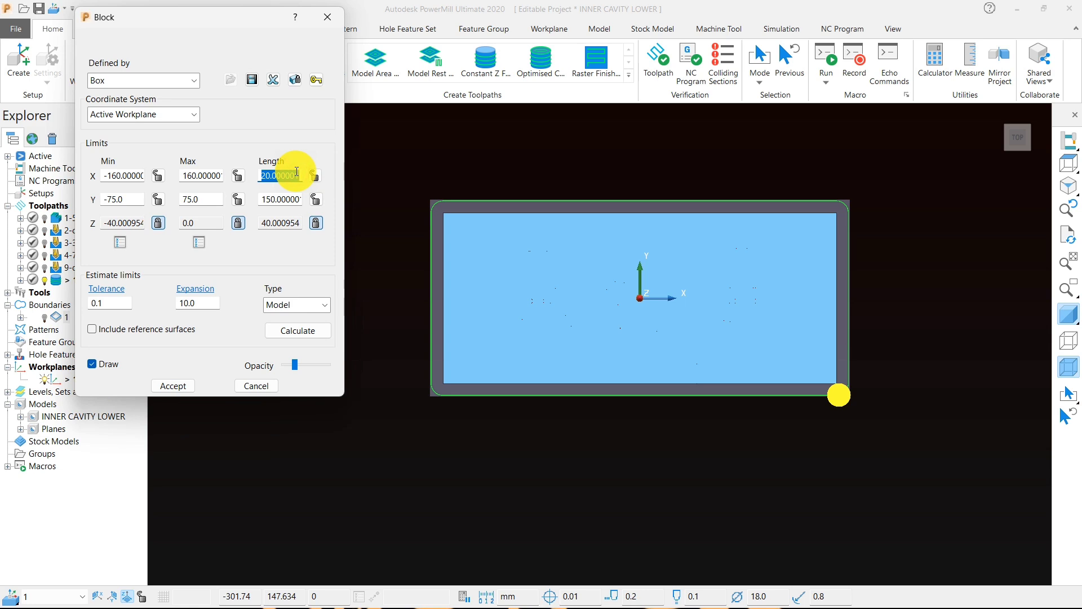
{"action": "type", "text": "305"}
{"action": "left_click", "coordinate": [320, 177]}
{"action": "scroll", "coordinate": [447, 252], "scroll_direction": "up", "scroll_amount": 4}
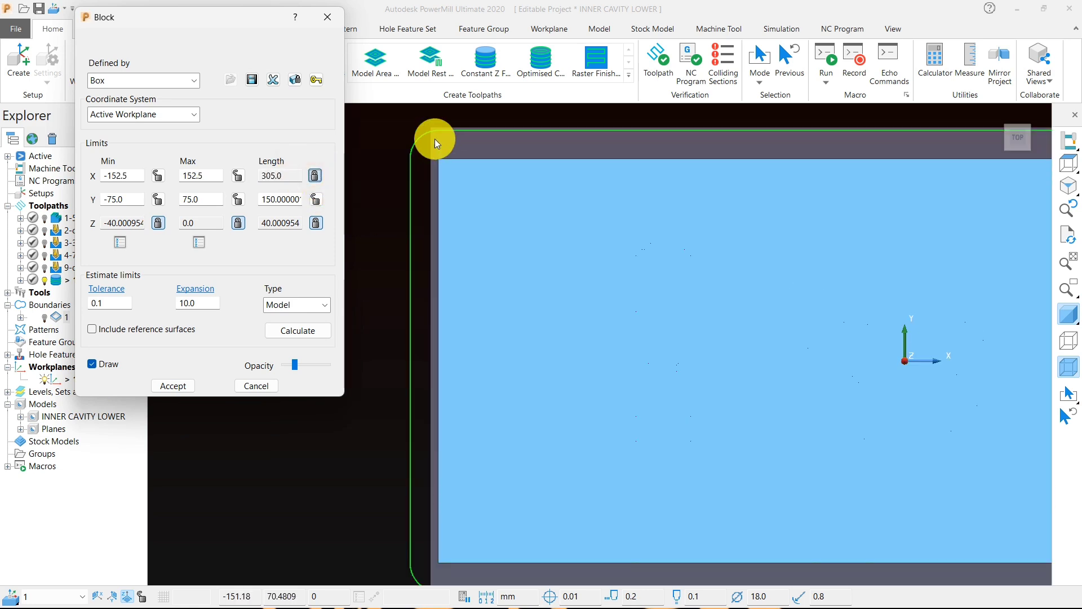
- Unlock the block's X length and try 318 mm
{"action": "left_click", "coordinate": [315, 176]}
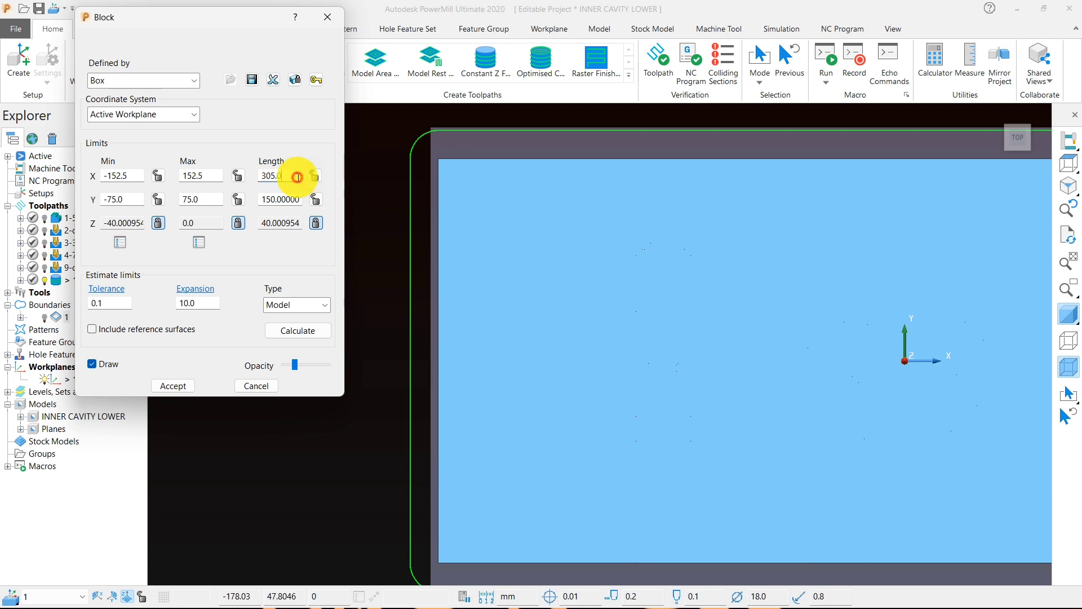
{"action": "double_click", "coordinate": [299, 177]}
{"action": "type", "text": "3"}
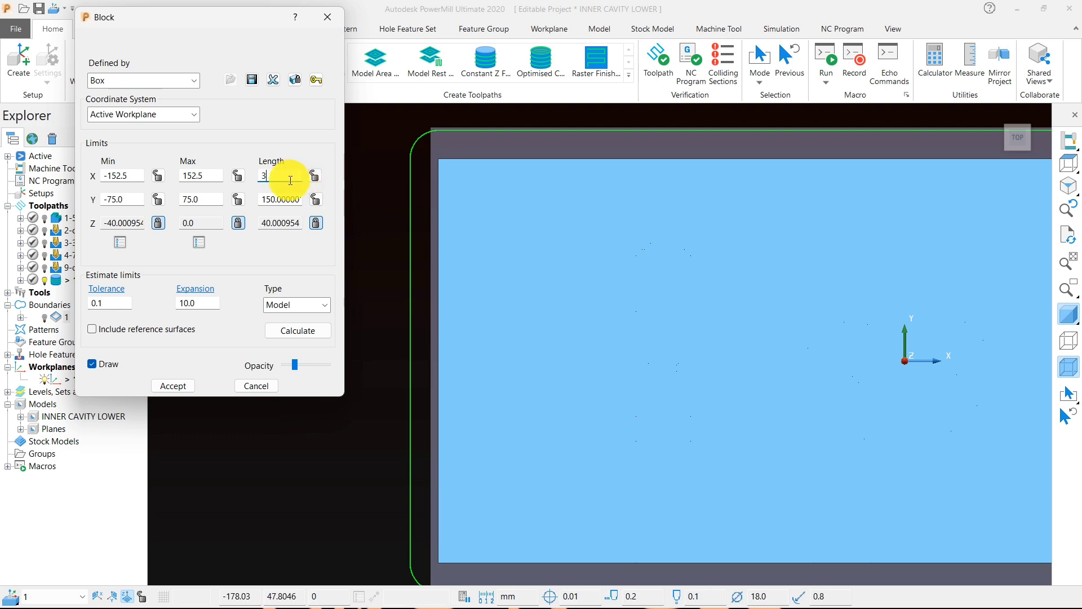
{"action": "type", "text": "18"}
{"action": "left_click", "coordinate": [319, 177]}
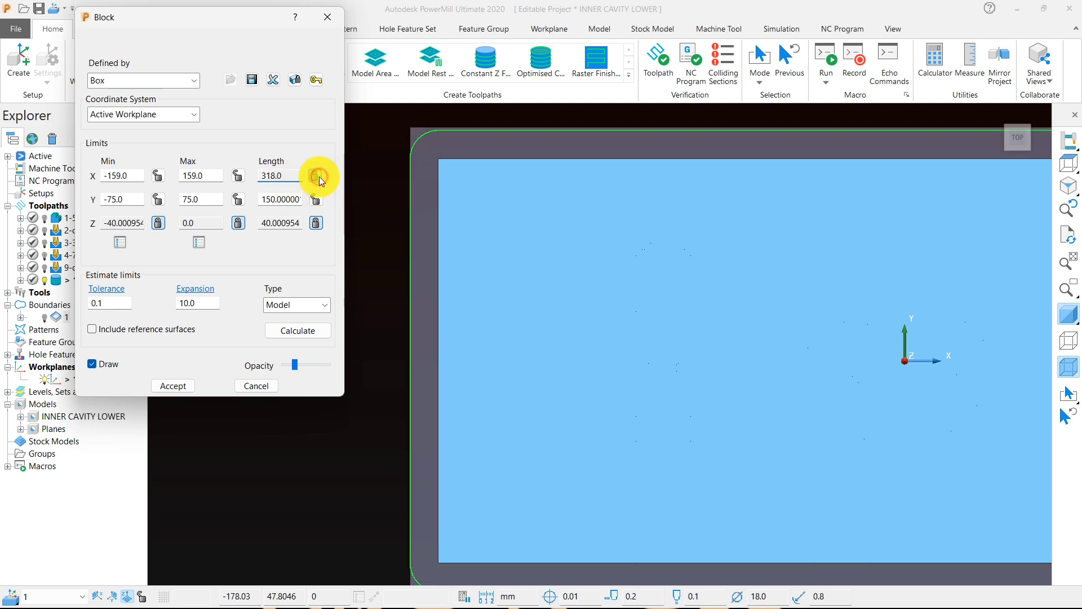
{"action": "left_click", "coordinate": [315, 177]}
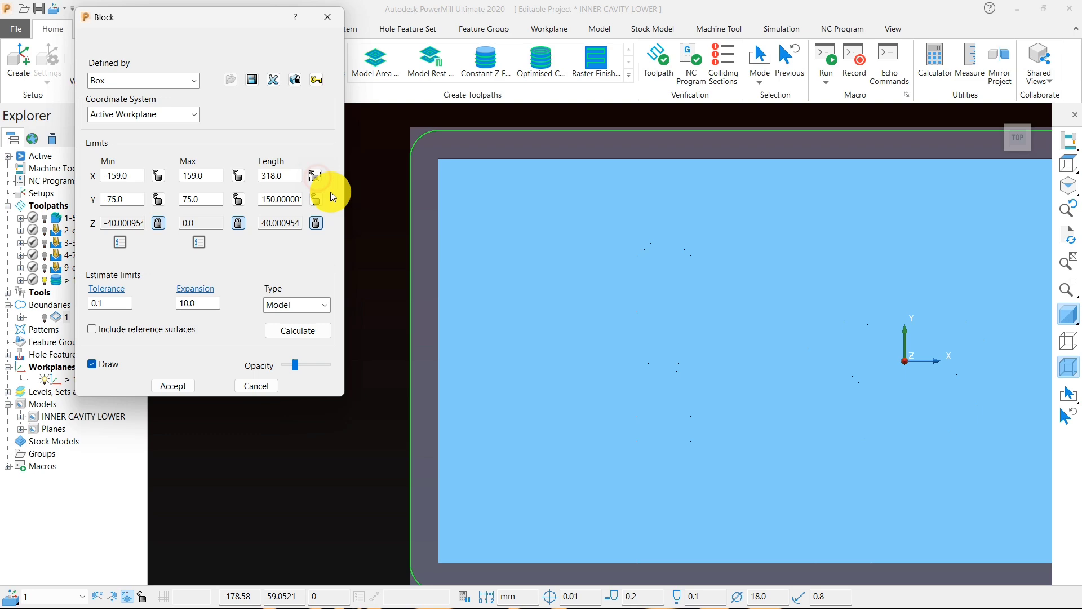
- Recalculate the block from the model with the 10 mm expansion and accept it
{"action": "left_click", "coordinate": [304, 329]}
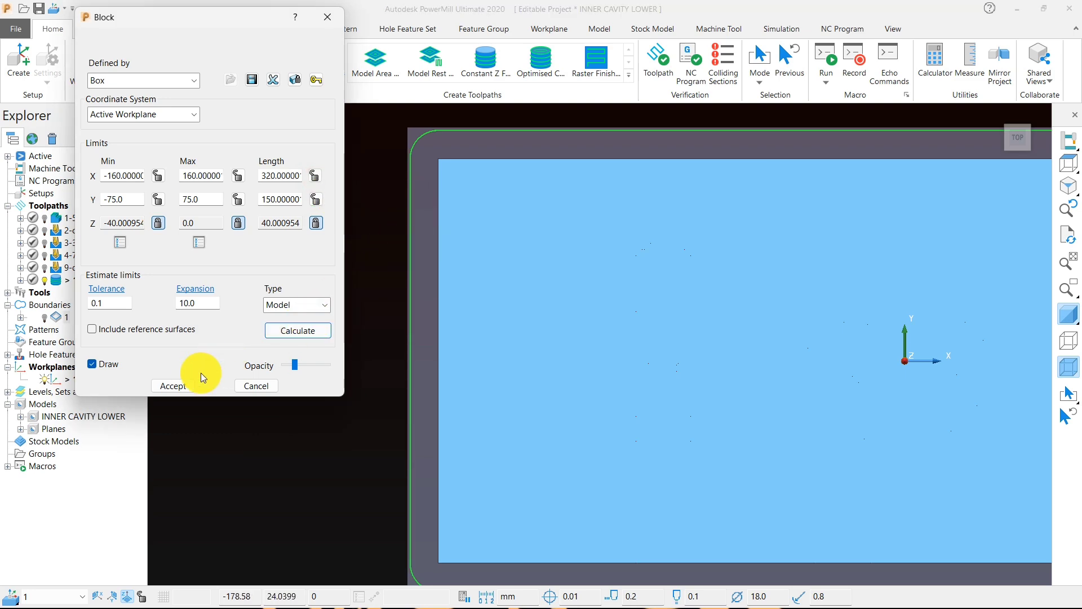
{"action": "left_click", "coordinate": [181, 386]}
{"action": "scroll", "coordinate": [460, 293], "scroll_direction": "down", "scroll_amount": 3}
{"action": "middle_click_drag", "start_coordinate": [552, 362], "coordinate": [509, 207]}
{"action": "scroll", "coordinate": [509, 206], "scroll_direction": "down", "scroll_amount": 2}
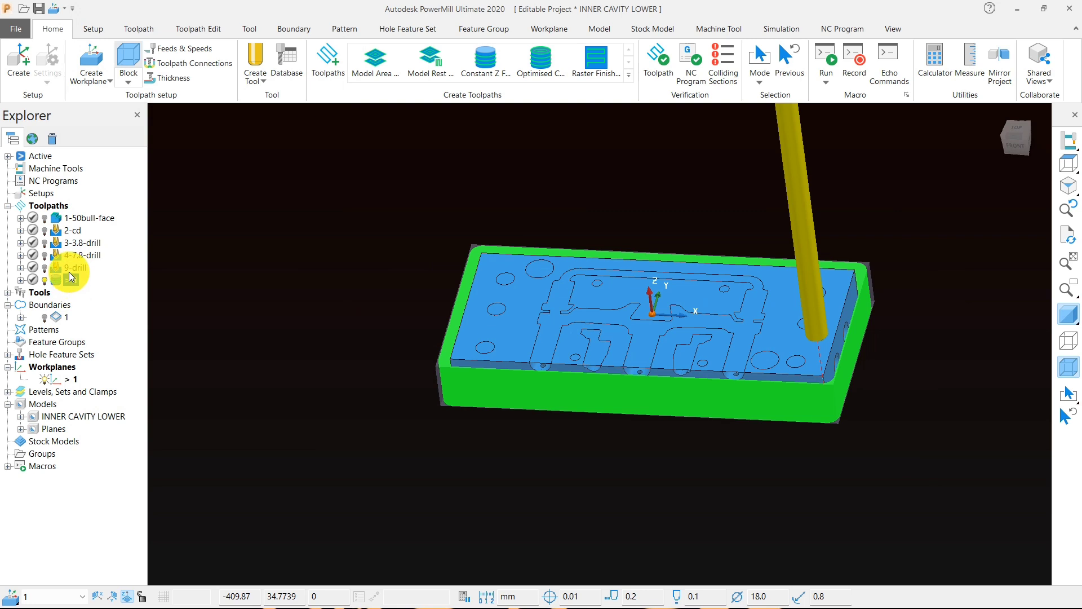
- Rename the 9-drill toolpath as 5-9-drill and the Constant Z toolpath as 6-18-bull
{"action": "left_click", "coordinate": [71, 270]}
{"action": "left_click", "coordinate": [69, 270]}
{"action": "left_click", "coordinate": [67, 269]}
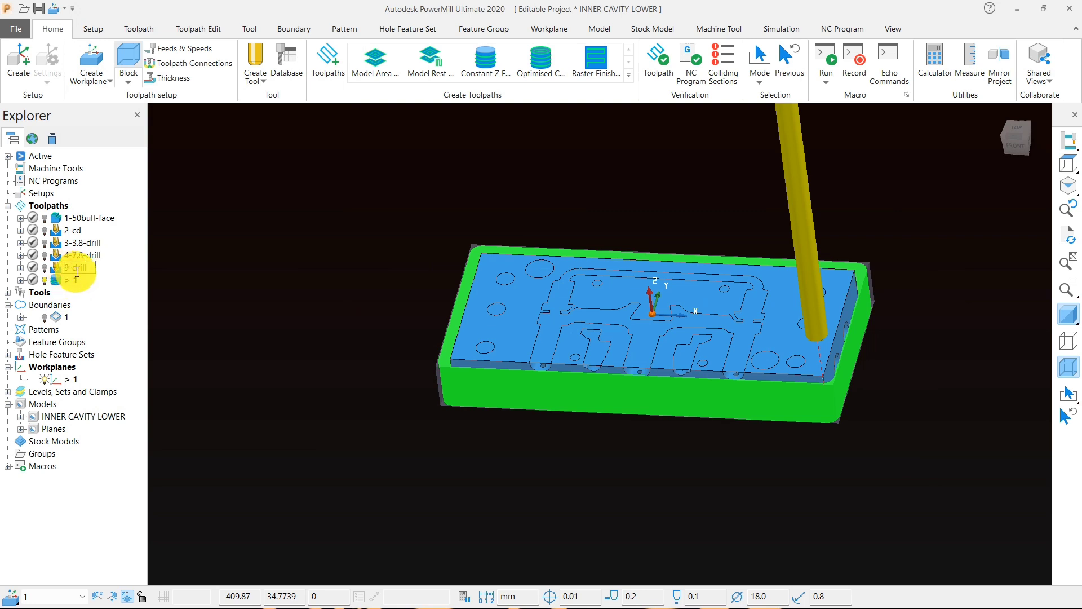
{"action": "type", "text": "5-"}
{"action": "left_click", "coordinate": [72, 280]}
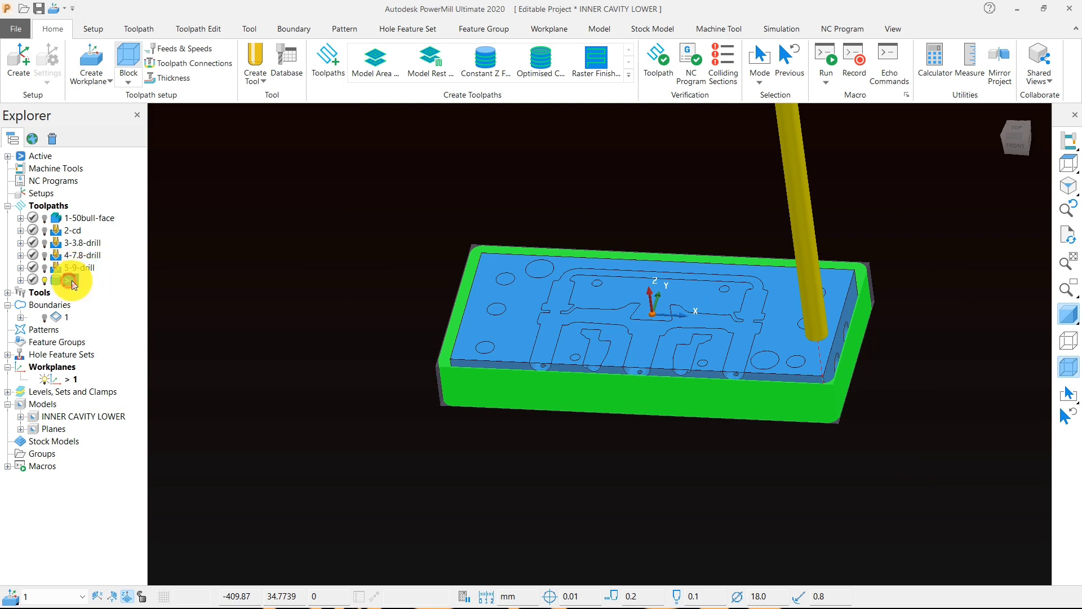
{"action": "left_click", "coordinate": [75, 281]}
{"action": "type", "text": "6-18-bull"}
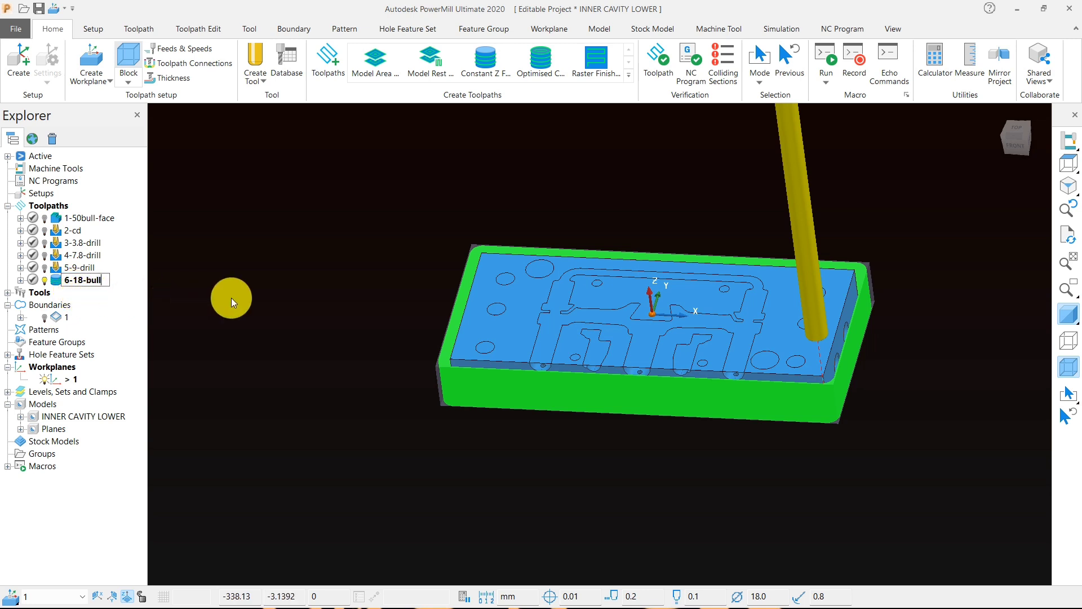
{"action": "key", "text": "Return"}
- Set the spindle speed of the 6-18-bull toolpath to 2000 rpm and apply the feeds and speeds
{"action": "left_click", "coordinate": [167, 51]}
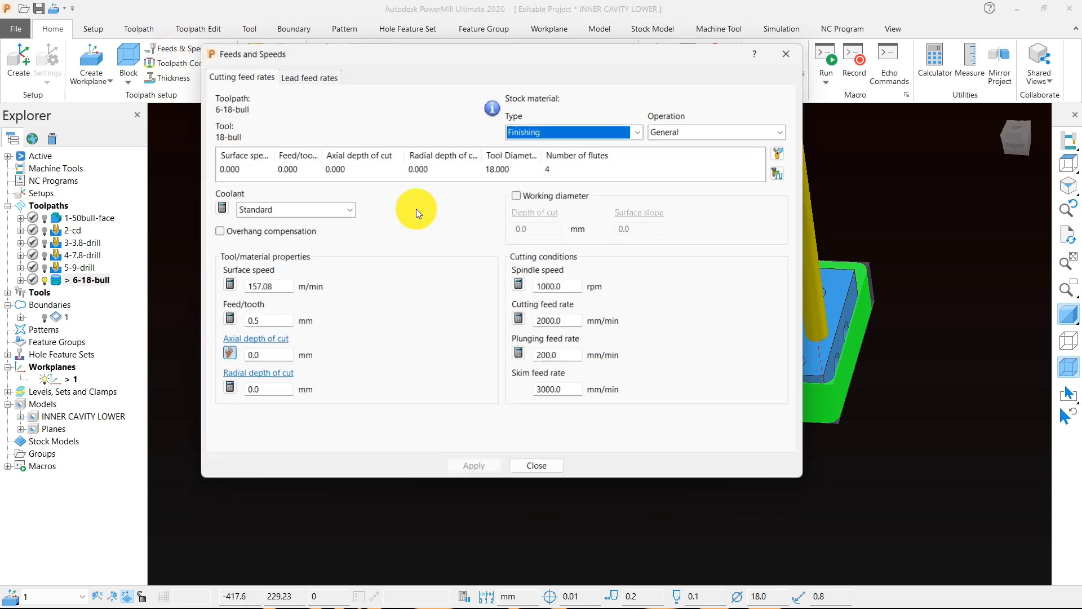
{"action": "double_click", "coordinate": [567, 287]}
{"action": "type", "text": "2000"}
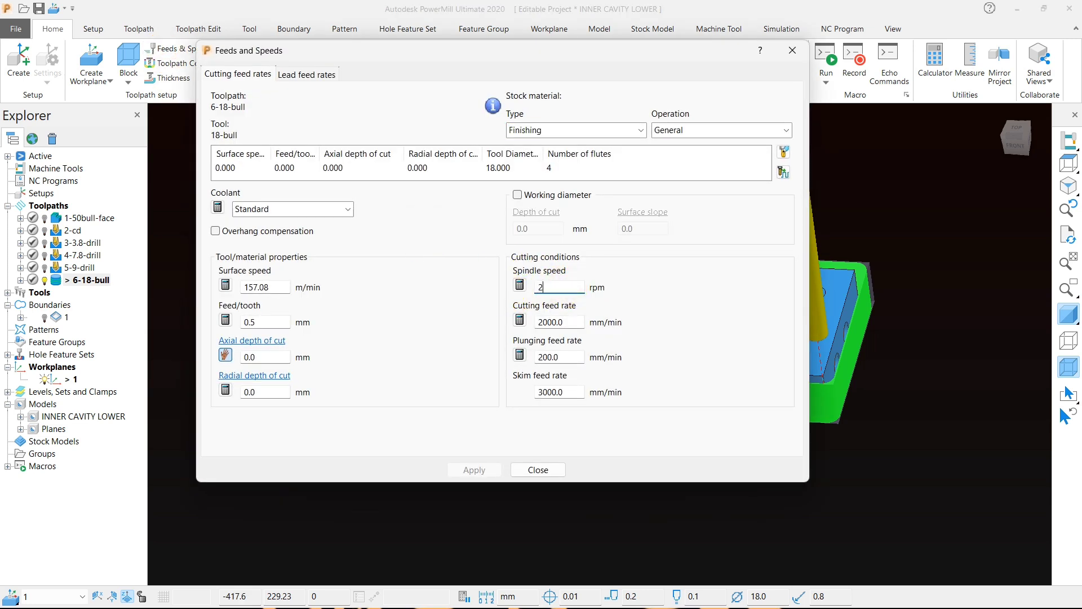
{"action": "double_click", "coordinate": [566, 326]}
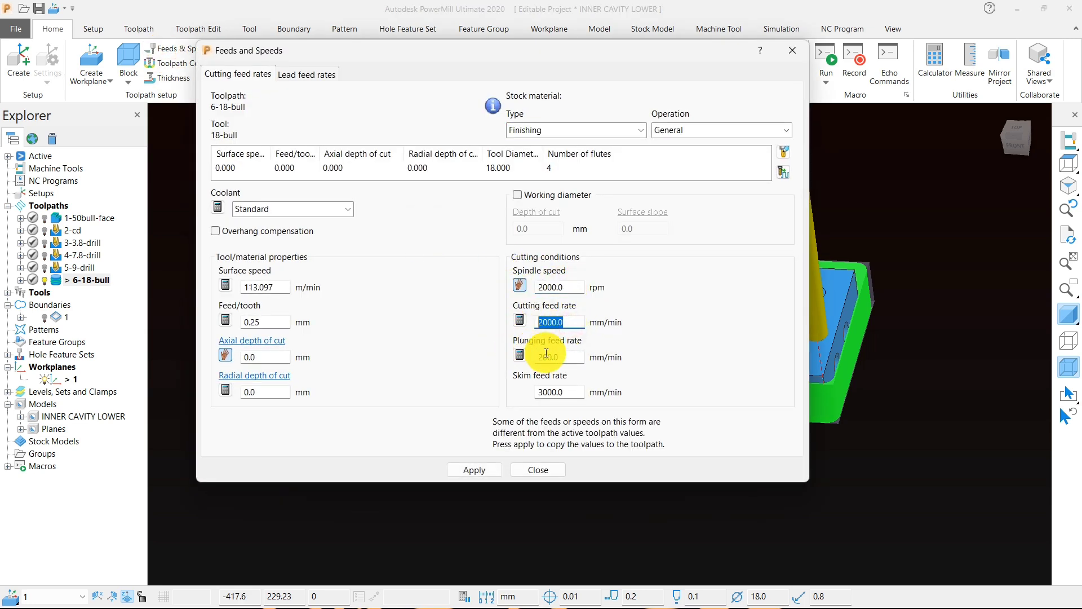
{"action": "left_click", "coordinate": [485, 469]}
{"action": "left_click", "coordinate": [517, 470]}
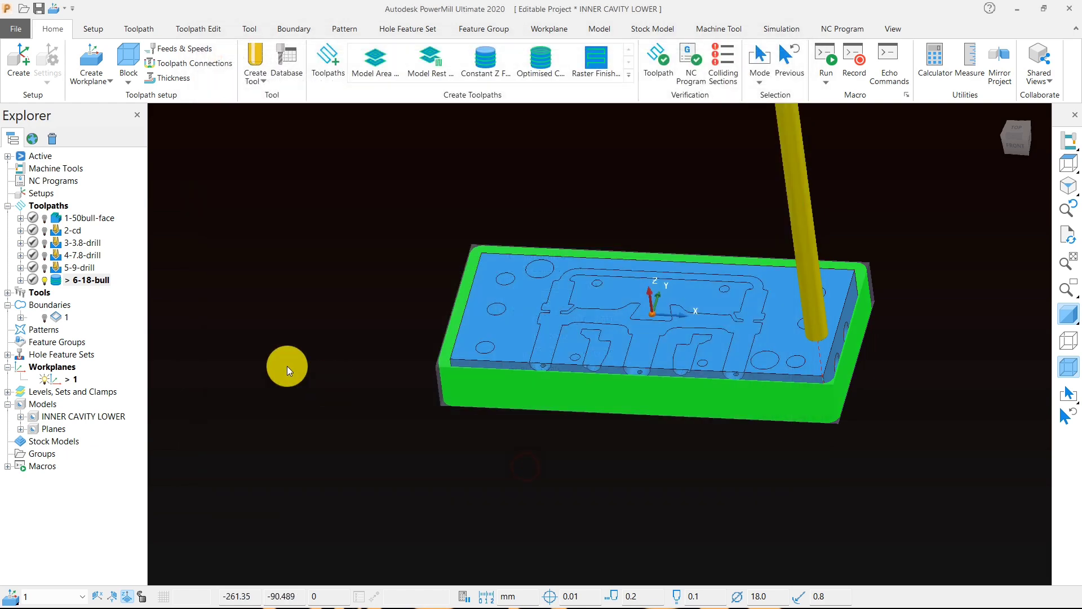
- Rename the 6-18-bull toolpath as 6-18-bull-outer
{"action": "left_click", "coordinate": [103, 279]}
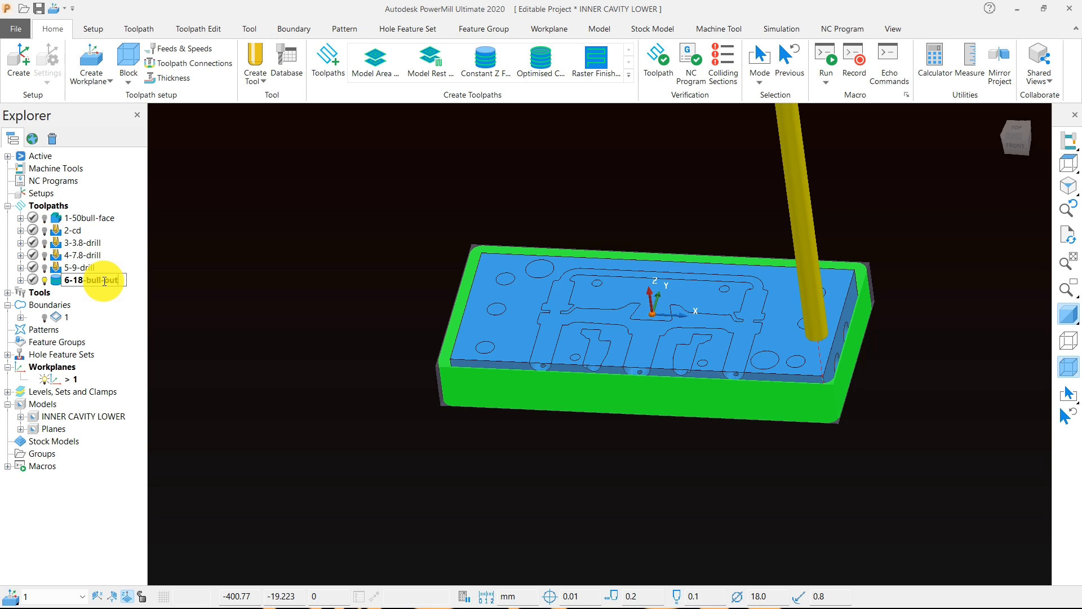
{"action": "type", "text": "-outer"}
{"action": "key", "text": "Return"}
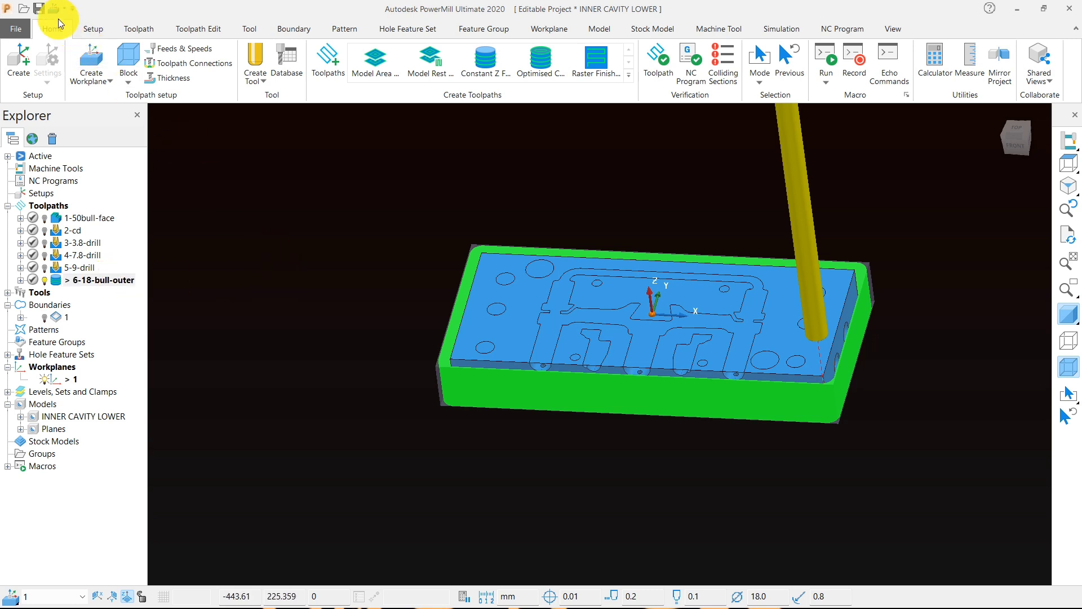
{"action": "middle_click_drag", "start_coordinate": [249, 211], "coordinate": [438, 298]}
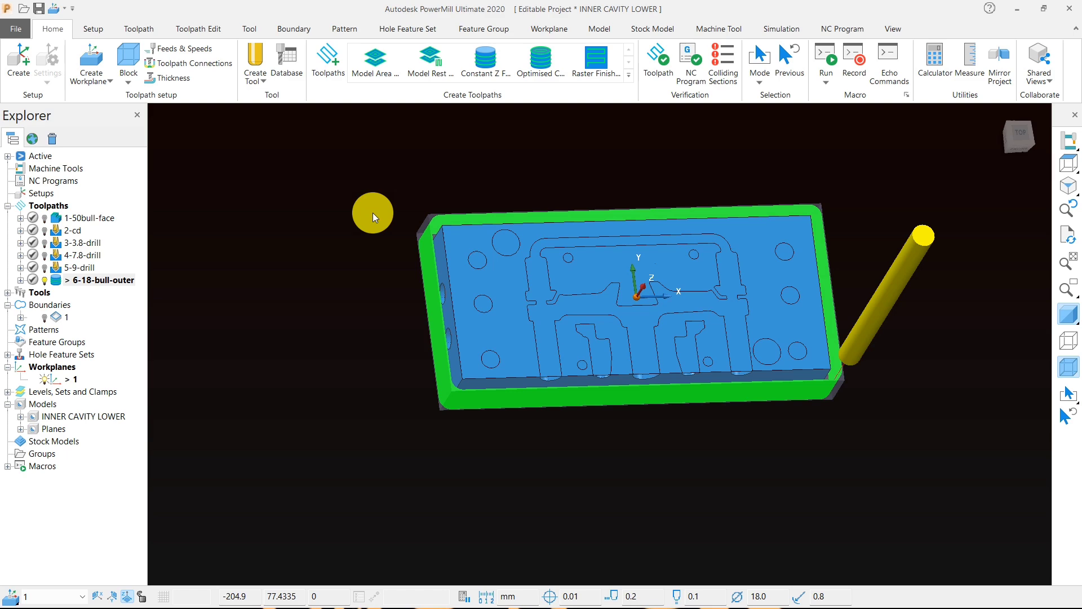
{"action": "left_click", "coordinate": [1069, 164]}
{"action": "middle_click_drag", "start_coordinate": [548, 340], "coordinate": [512, 184]}
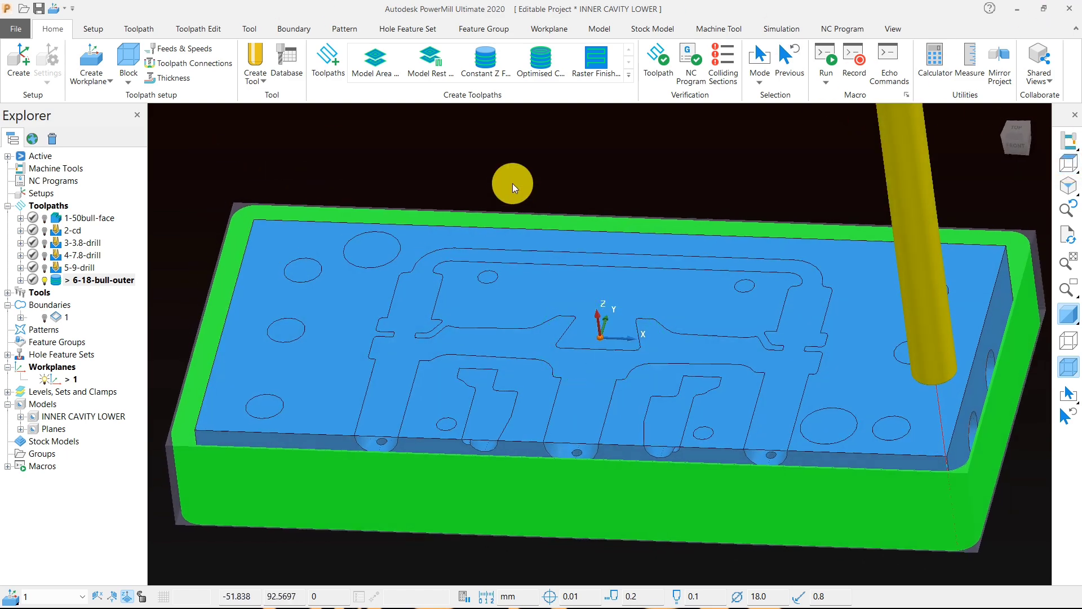
{"action": "scroll", "coordinate": [513, 184], "scroll_direction": "down", "scroll_amount": 4}
{"action": "middle_click_drag", "start_coordinate": [478, 345], "coordinate": [512, 379]}
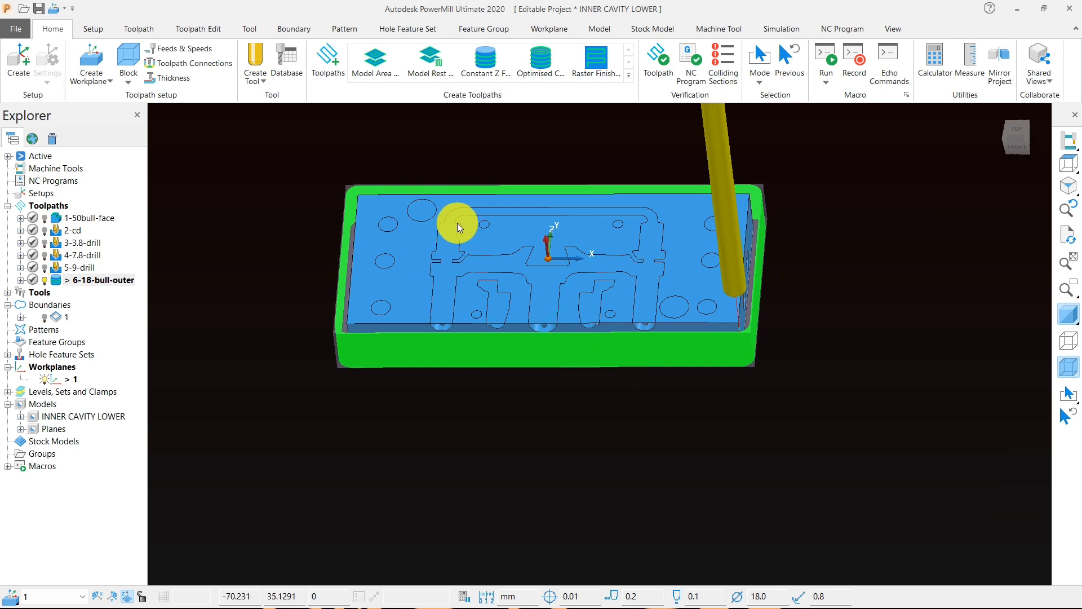
- Start a new Constant Z finishing toolpath and set both its radial and axial thickness to 0
{"action": "left_click", "coordinate": [641, 595]}
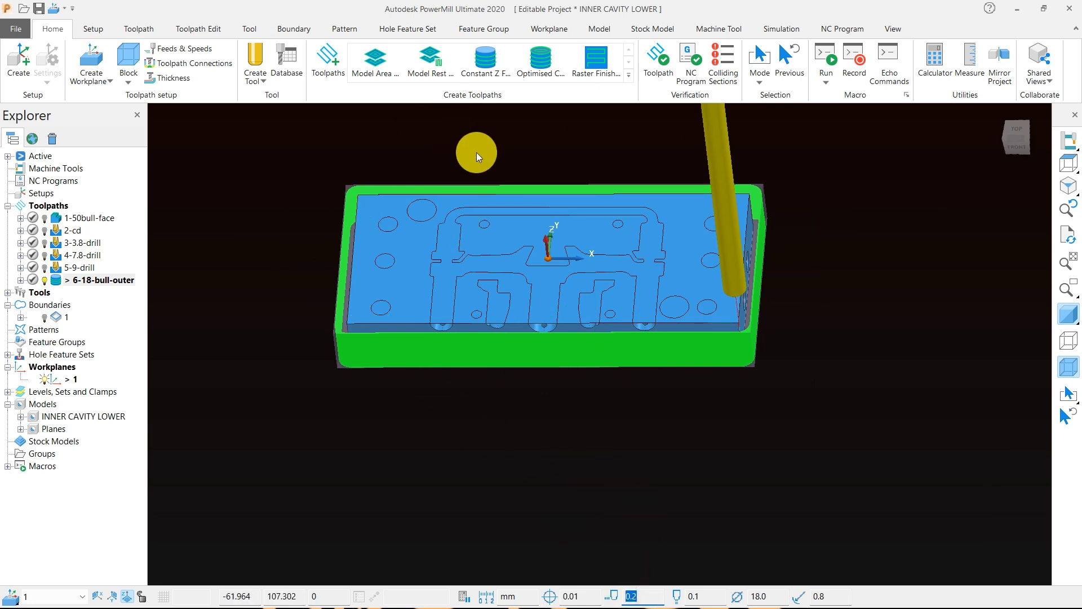
{"action": "left_click", "coordinate": [482, 63]}
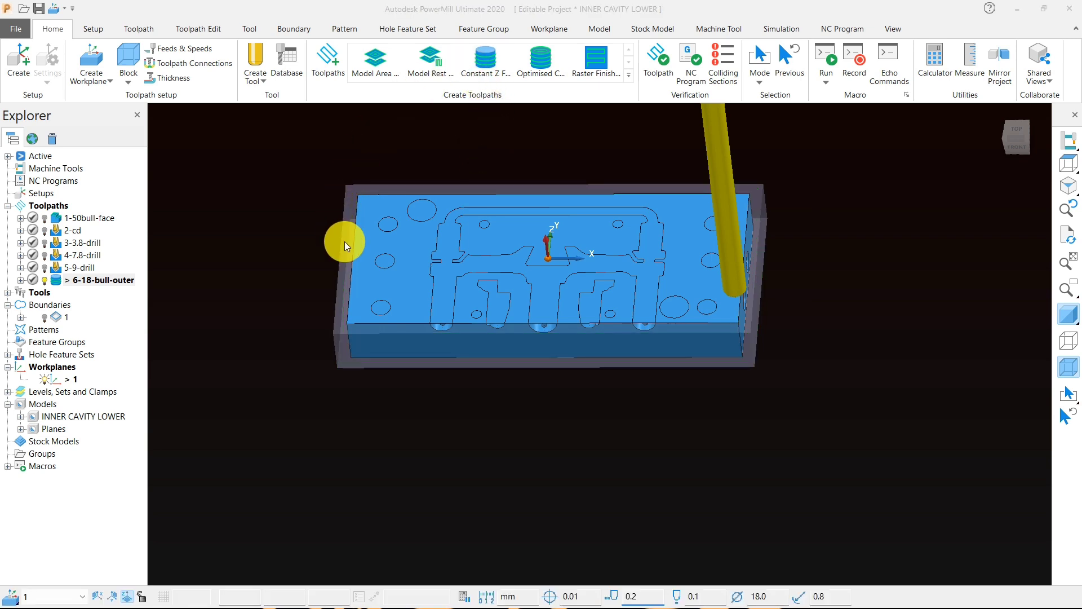
{"action": "left_click", "coordinate": [280, 268]}
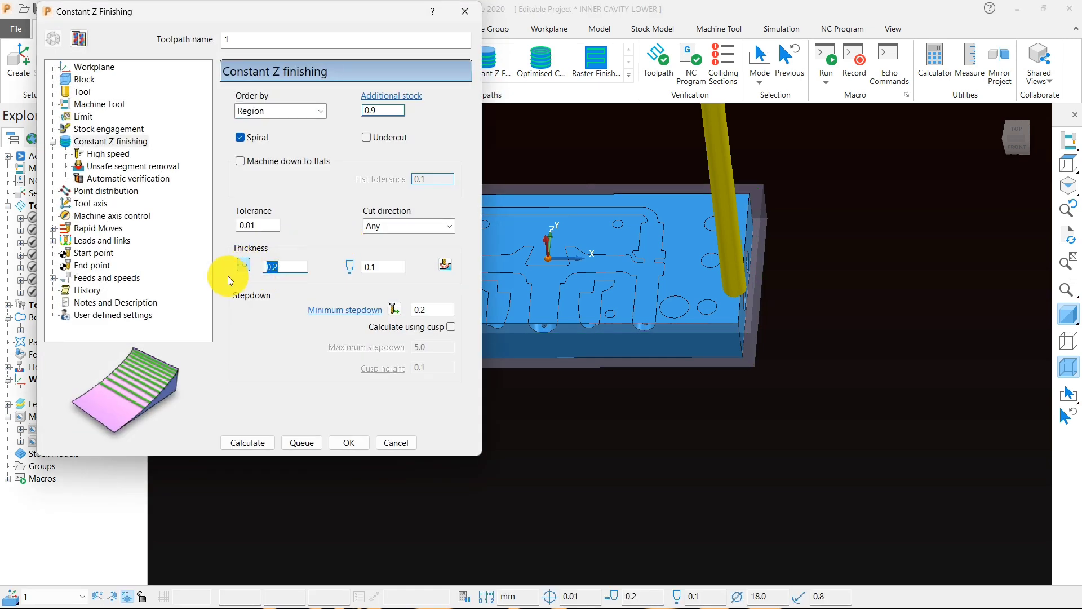
{"action": "double_click", "coordinate": [282, 268]}
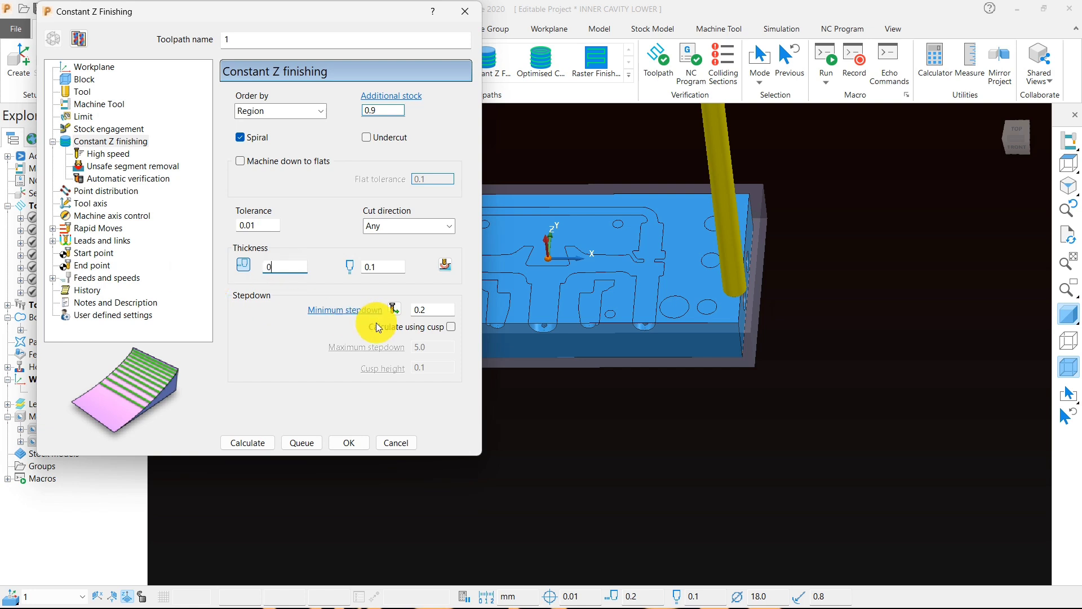
{"action": "key", "text": "BackSpace"}
{"action": "key", "text": "BackSpace"}
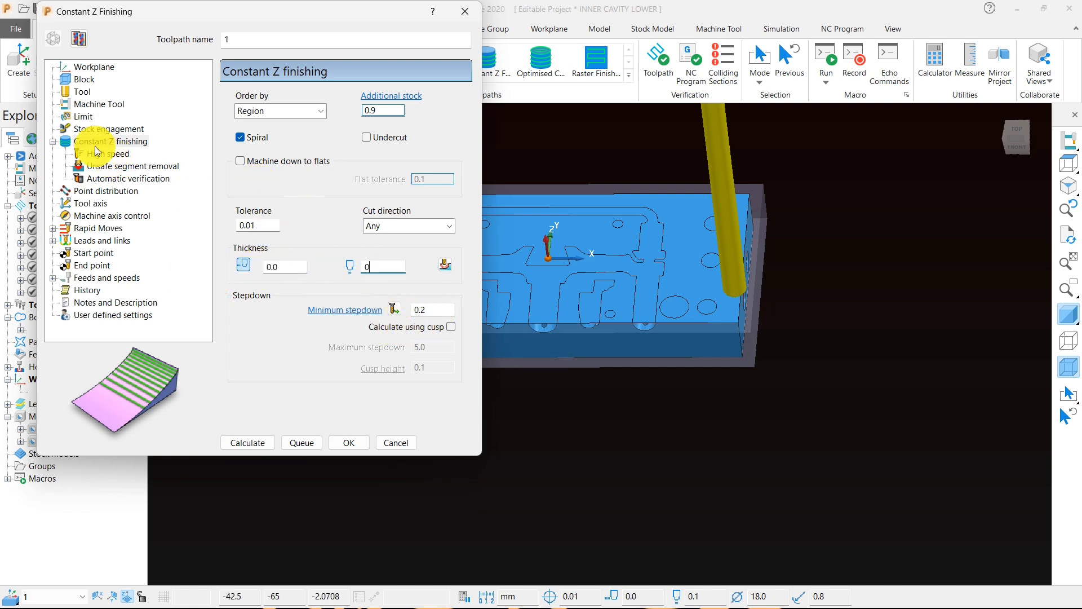
- Create an end mill tool with a 12 mm diameter for the toolpath and name it 12-end
{"action": "left_click", "coordinate": [84, 92]}
{"action": "left_click", "coordinate": [280, 103]}
{"action": "left_click", "coordinate": [285, 152]}
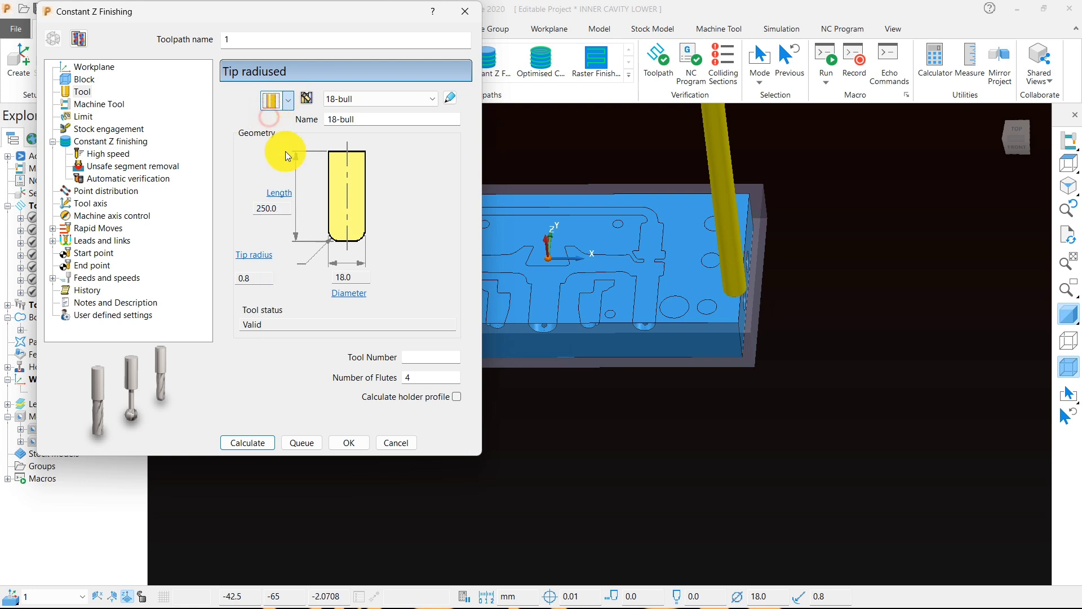
{"action": "double_click", "coordinate": [360, 280]}
{"action": "type", "text": "12"}
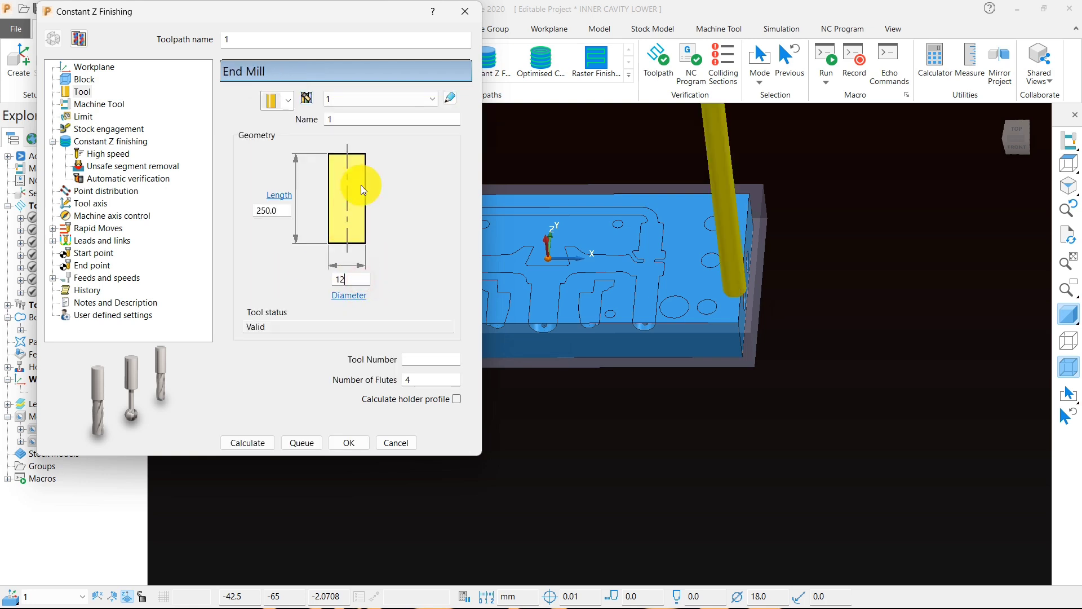
{"action": "left_click", "coordinate": [352, 120]}
{"action": "type", "text": "2-"}
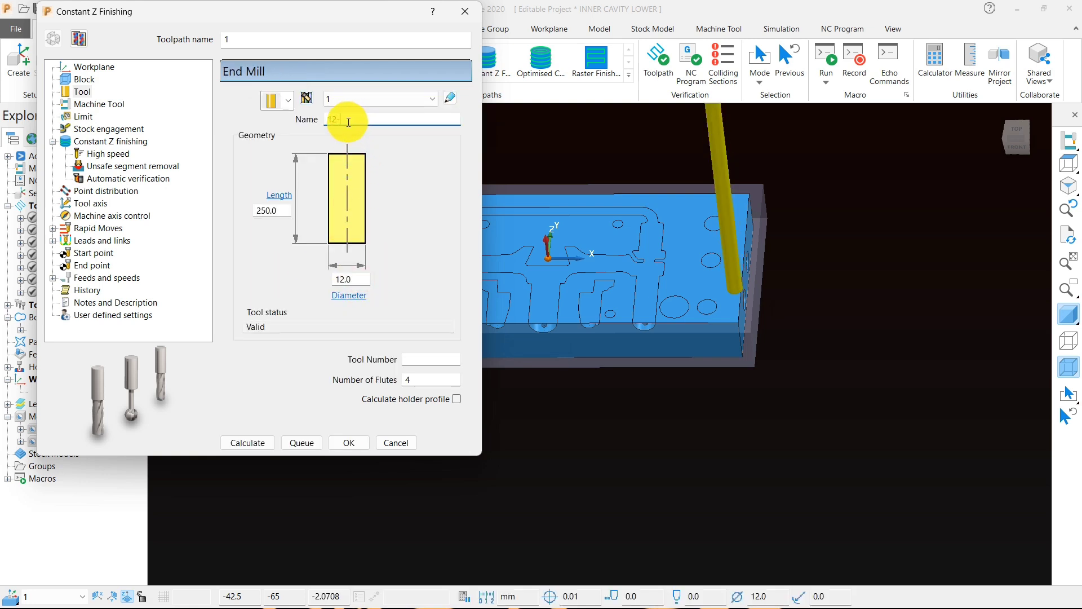
{"action": "type", "text": "end"}
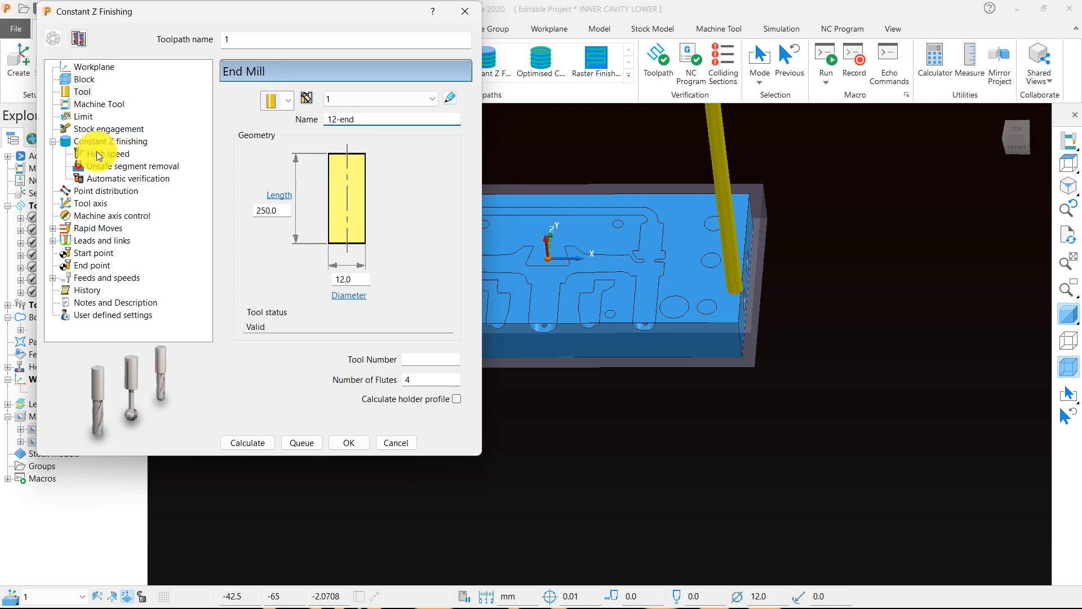
- Name the finishing toolpath 7-12-end-fini, calculate it and close its settings
{"action": "left_click_drag", "start_coordinate": [242, 10], "coordinate": [365, 15]}
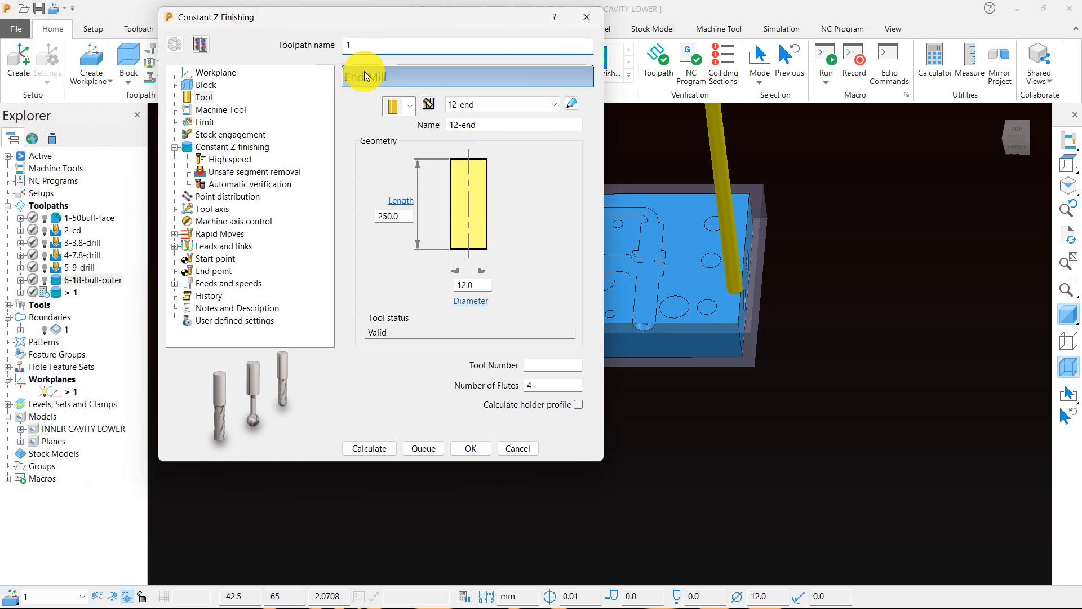
{"action": "type", "text": "7"}
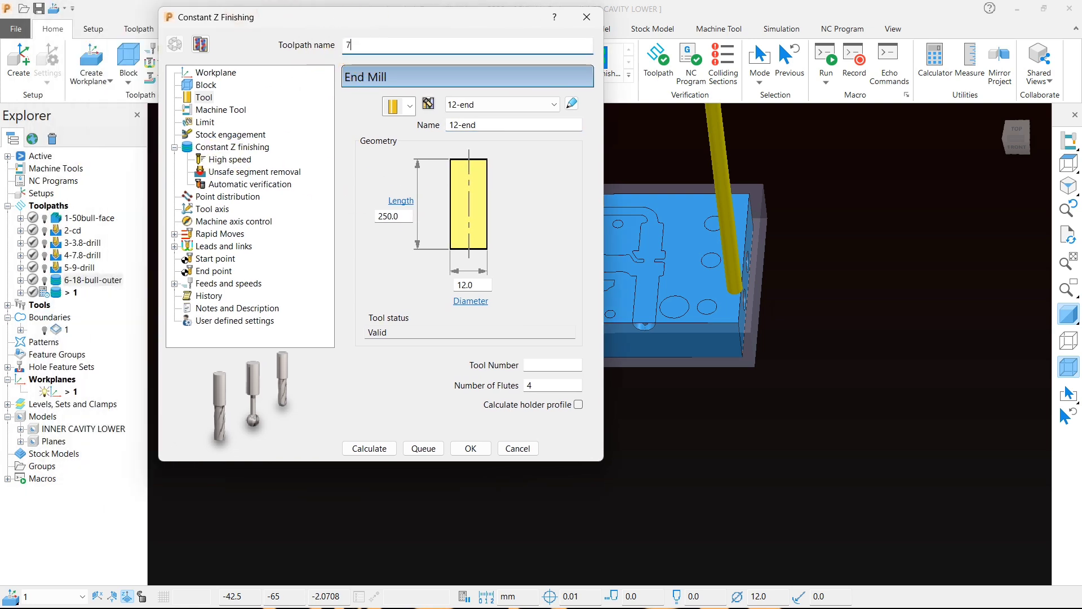
{"action": "type", "text": "-12-"}
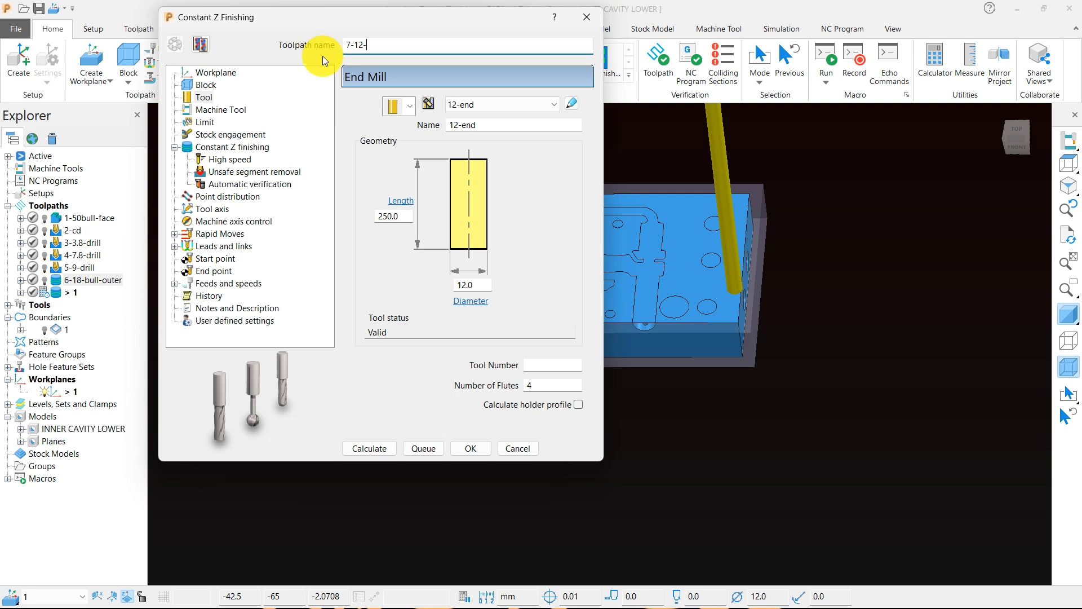
{"action": "type", "text": "e d-fin"}
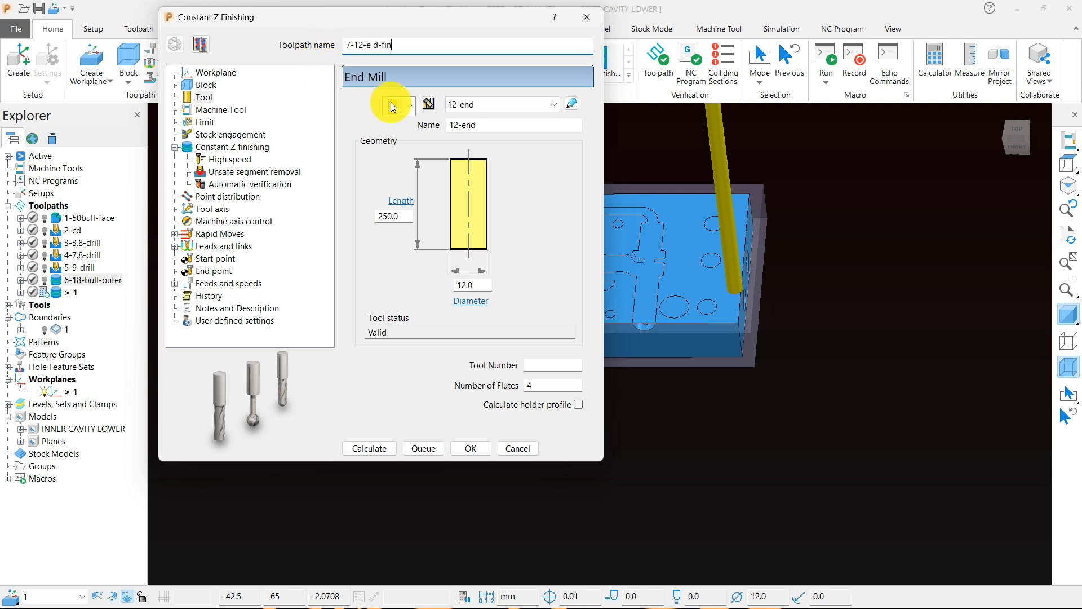
{"action": "type", "text": "i"}
{"action": "left_click", "coordinate": [374, 48]}
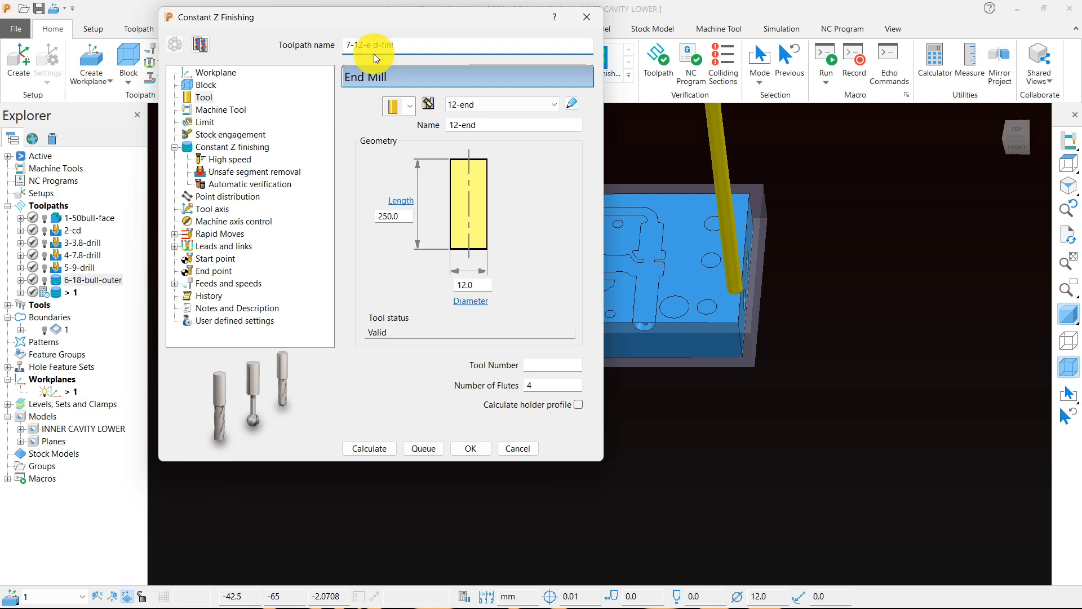
{"action": "type", "text": "n"}
{"action": "left_click", "coordinate": [373, 49]}
{"action": "key", "text": "BackSpace"}
{"action": "left_click", "coordinate": [378, 451]}
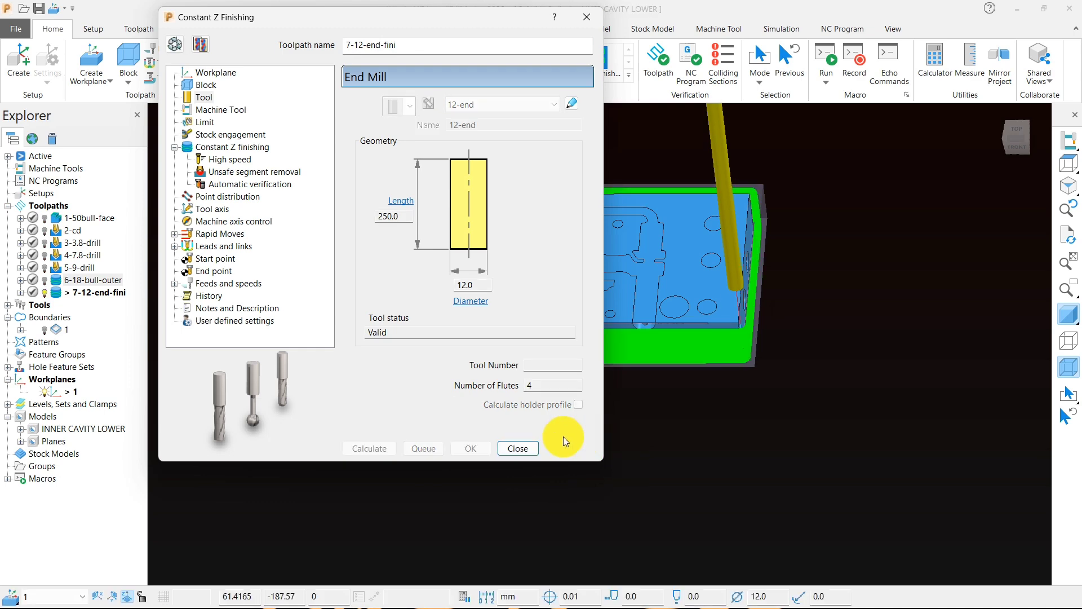
{"action": "left_click", "coordinate": [518, 448]}
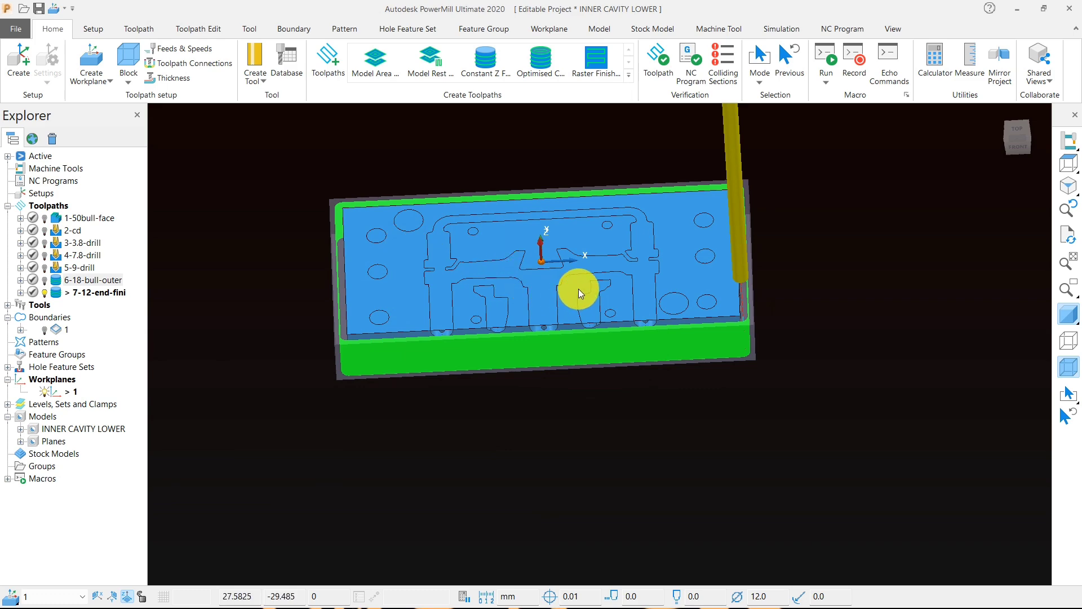
- Delete the Planes model covering the cavity
{"action": "middle_click_drag", "start_coordinate": [515, 358], "coordinate": [430, 294]}
{"action": "scroll", "coordinate": [430, 295], "scroll_direction": "up", "scroll_amount": 5}
{"action": "scroll", "coordinate": [449, 311], "scroll_direction": "up", "scroll_amount": 2}
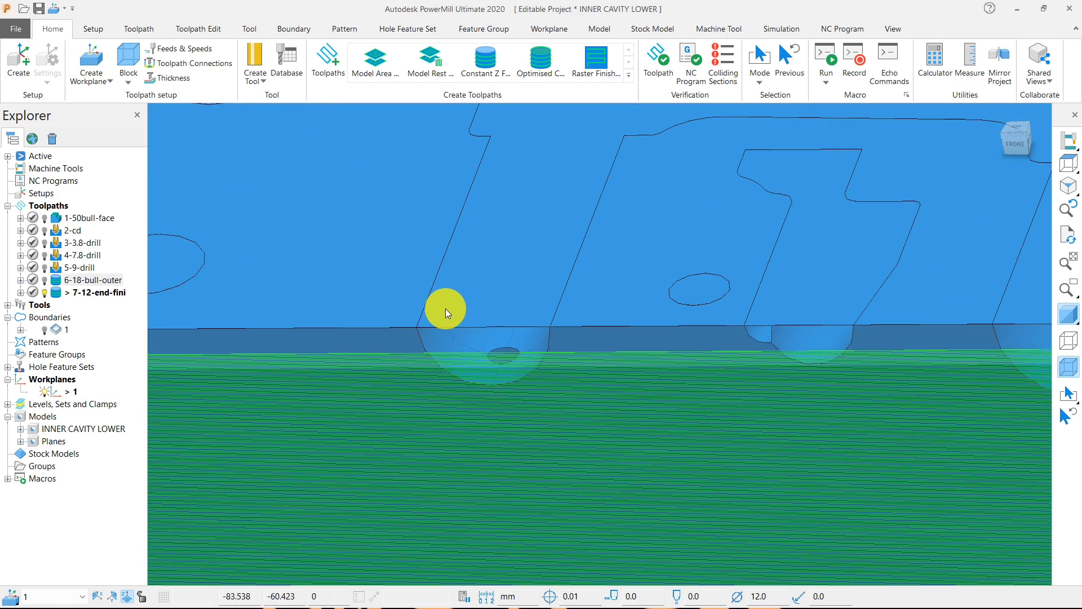
{"action": "right_click", "coordinate": [90, 430]}
{"action": "right_click", "coordinate": [49, 451]}
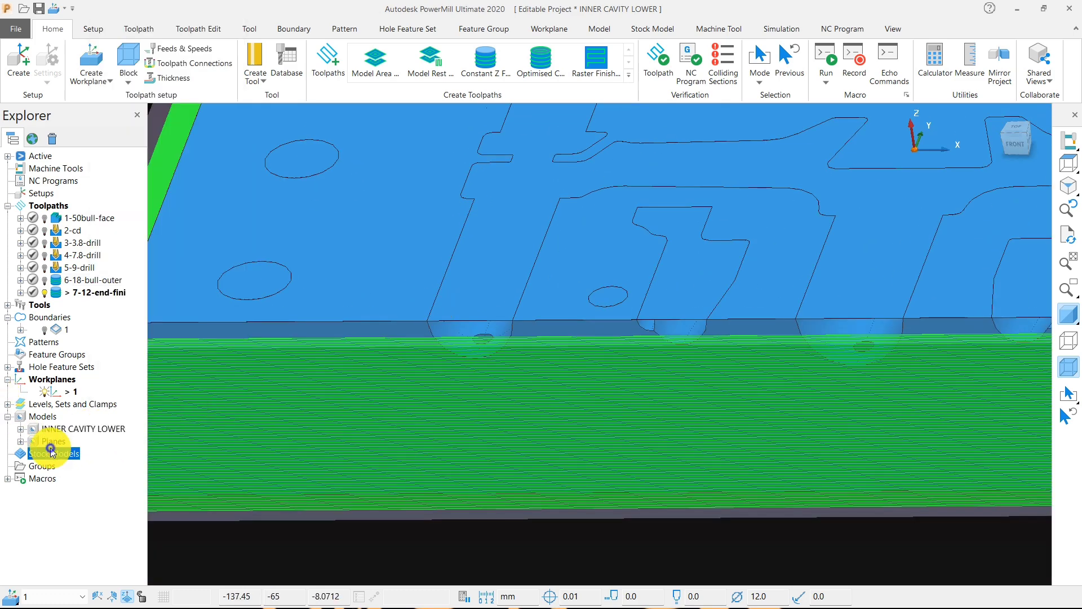
{"action": "right_click", "coordinate": [43, 441]}
{"action": "left_click", "coordinate": [108, 438]}
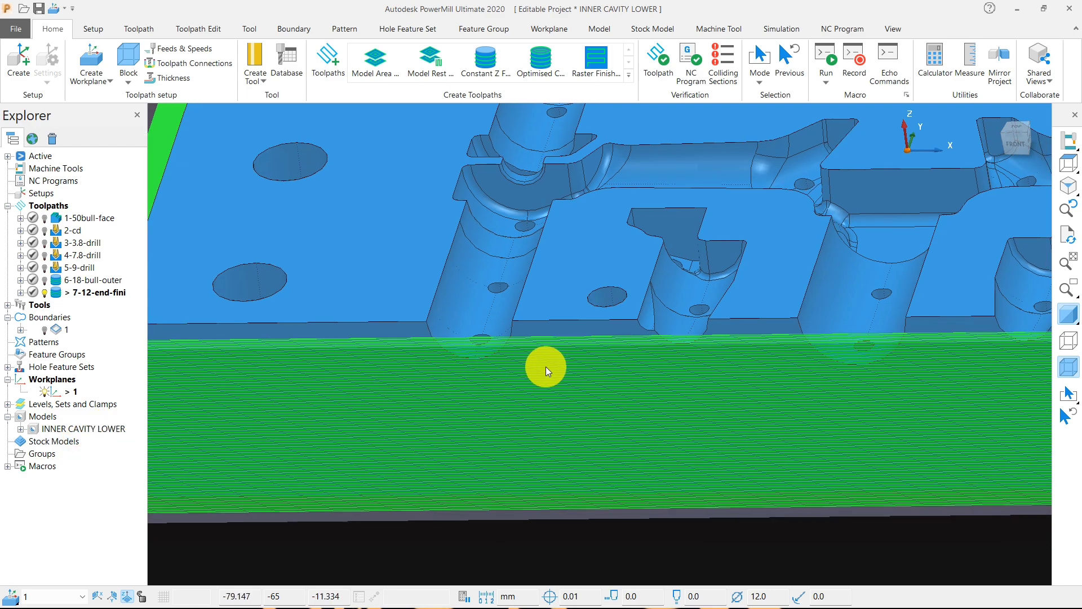
- Examine the uncovered cavity, the holes and the outer finishing toolpath from several angles and from above
{"action": "middle_click_drag", "start_coordinate": [546, 368], "coordinate": [596, 487]}
{"action": "scroll", "coordinate": [597, 487], "scroll_direction": "down", "scroll_amount": 2}
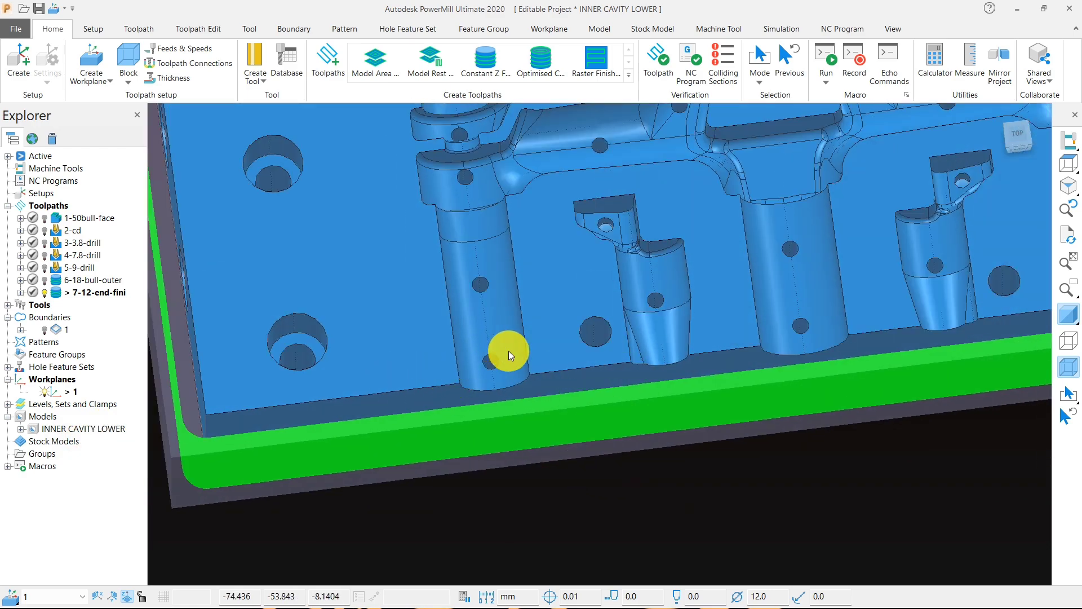
{"action": "scroll", "coordinate": [542, 384], "scroll_direction": "down", "scroll_amount": 4}
{"action": "middle_click_drag", "start_coordinate": [552, 401], "coordinate": [604, 349]}
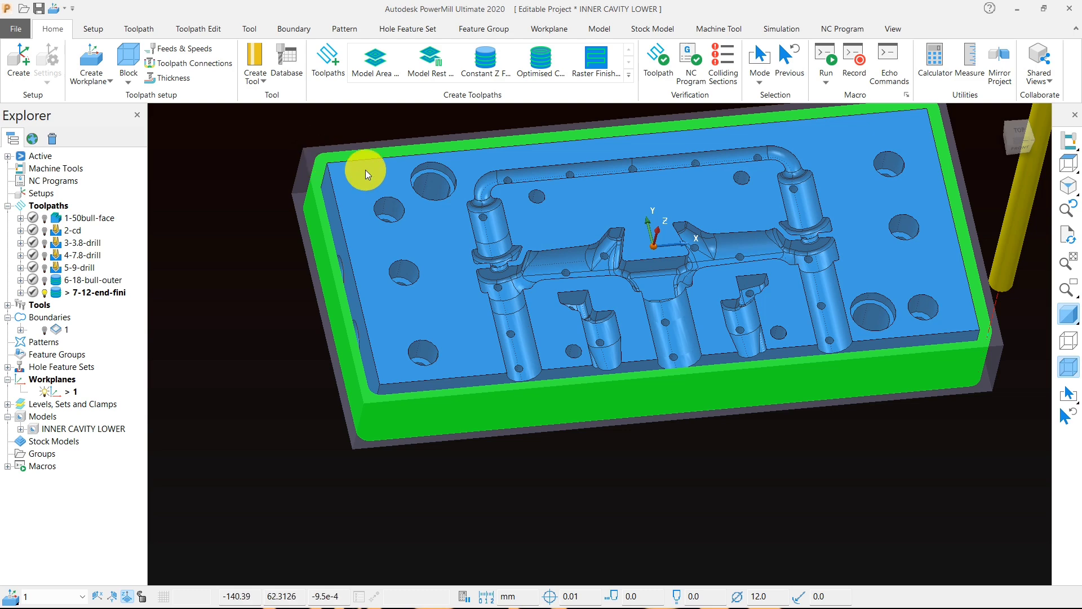
{"action": "middle_click_drag", "start_coordinate": [482, 290], "coordinate": [574, 194]}
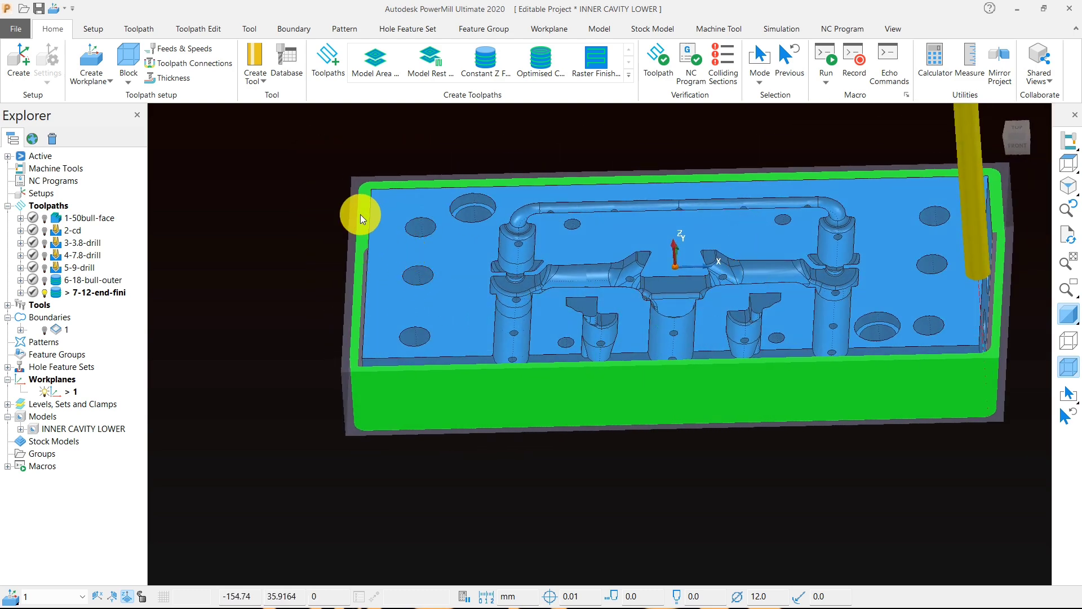
{"action": "middle_click_drag", "start_coordinate": [475, 279], "coordinate": [510, 350]}
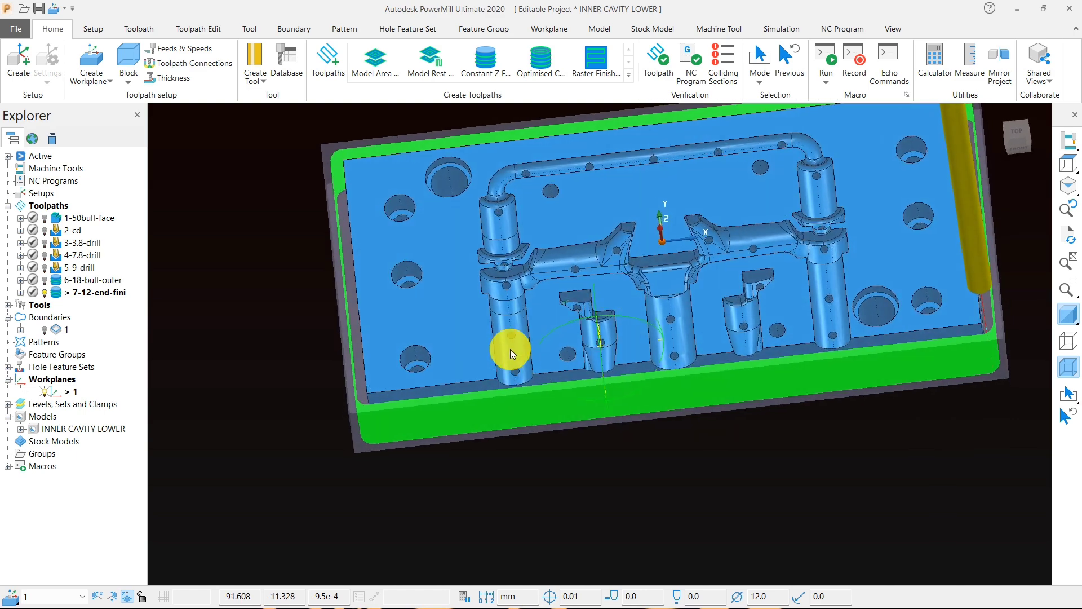
{"action": "middle_click_drag", "start_coordinate": [398, 235], "coordinate": [454, 280]}
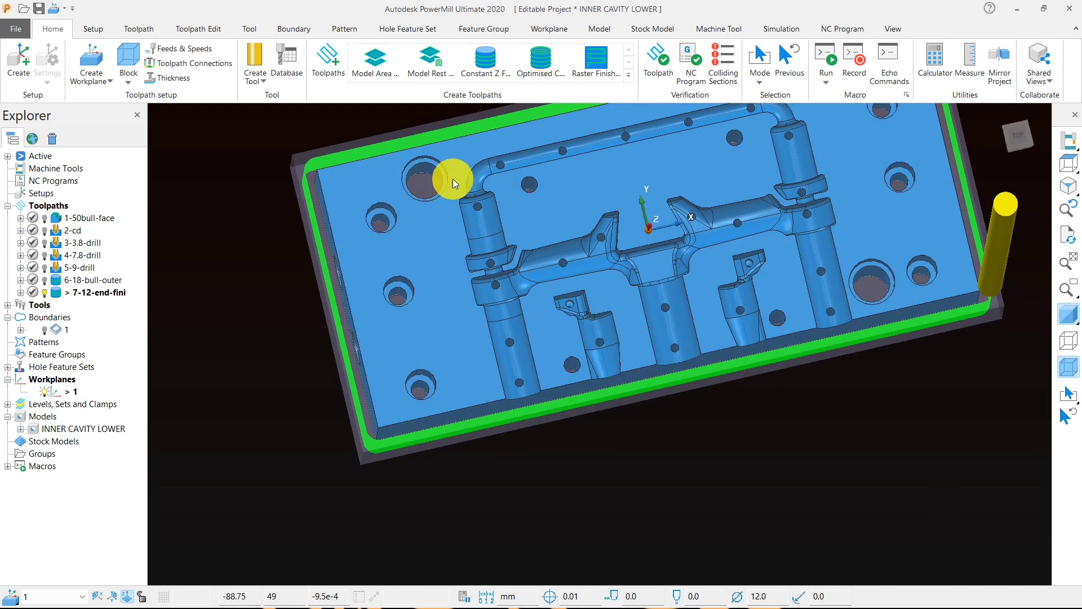
{"action": "middle_click_drag", "start_coordinate": [496, 309], "coordinate": [476, 248]}
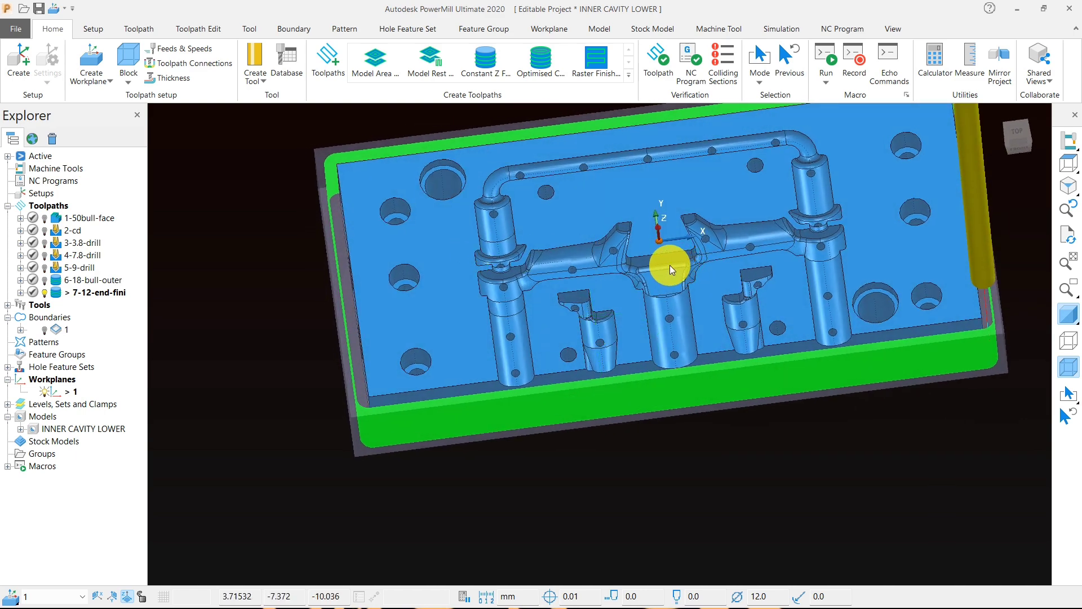
{"action": "scroll", "coordinate": [670, 265], "scroll_direction": "down", "scroll_amount": 2}
{"action": "middle_click_drag", "start_coordinate": [669, 265], "coordinate": [723, 228]}
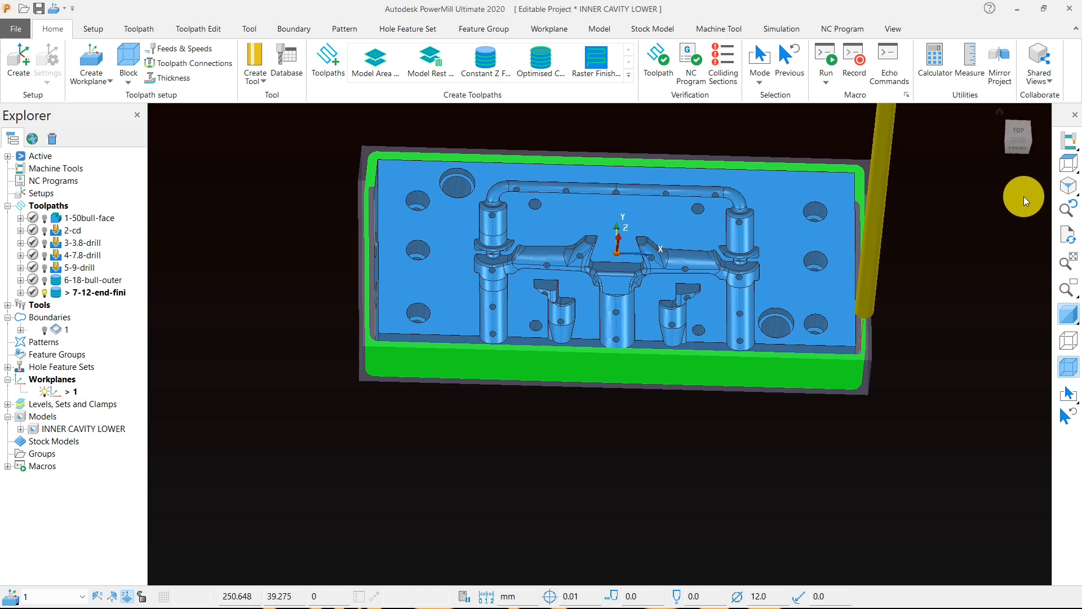
{"action": "left_click", "coordinate": [1065, 165]}
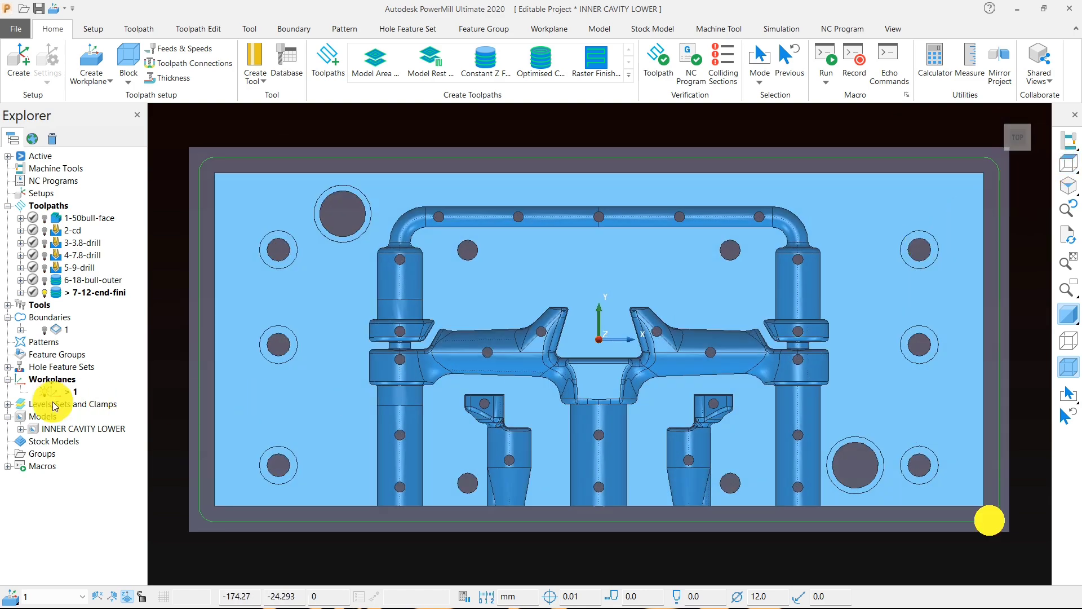
- Recalculate the block from the model with an expansion of 0 and accept it
{"action": "left_click", "coordinate": [8, 417]}
{"action": "middle_click_drag", "start_coordinate": [438, 401], "coordinate": [289, 170]}
{"action": "left_click", "coordinate": [130, 57]}
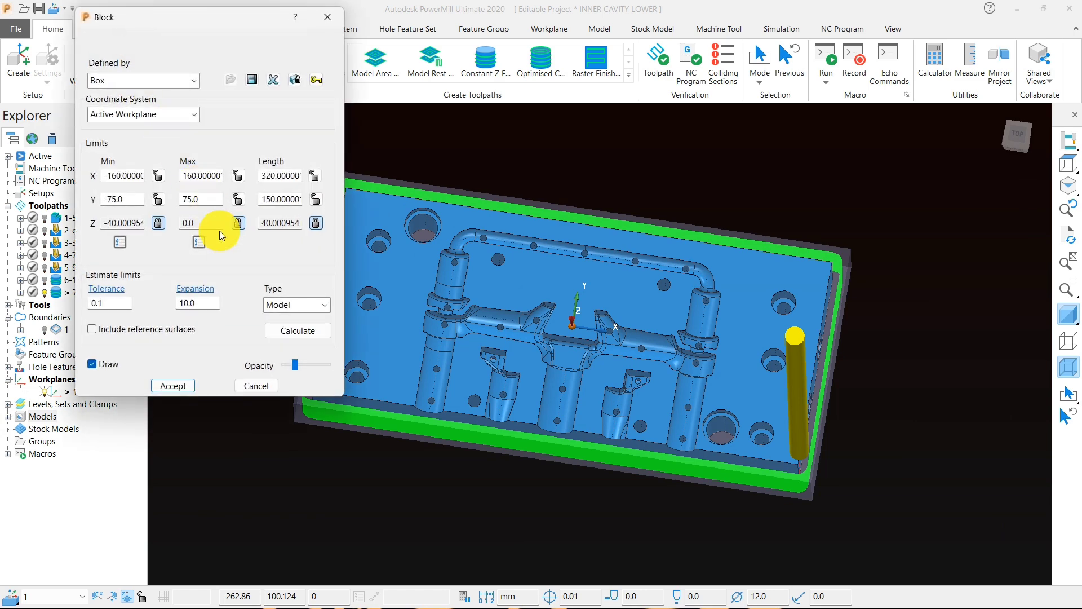
{"action": "left_click", "coordinate": [207, 306]}
{"action": "left_click_drag", "start_coordinate": [207, 306], "coordinate": [158, 310]}
{"action": "type", "text": "0"}
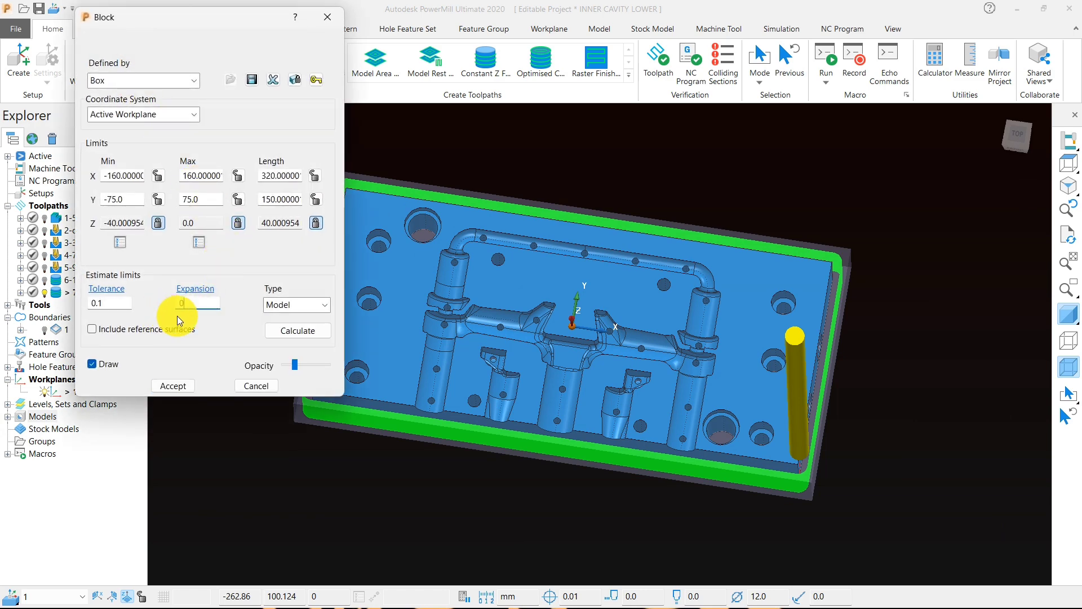
{"action": "left_click", "coordinate": [292, 330]}
{"action": "left_click", "coordinate": [170, 386]}
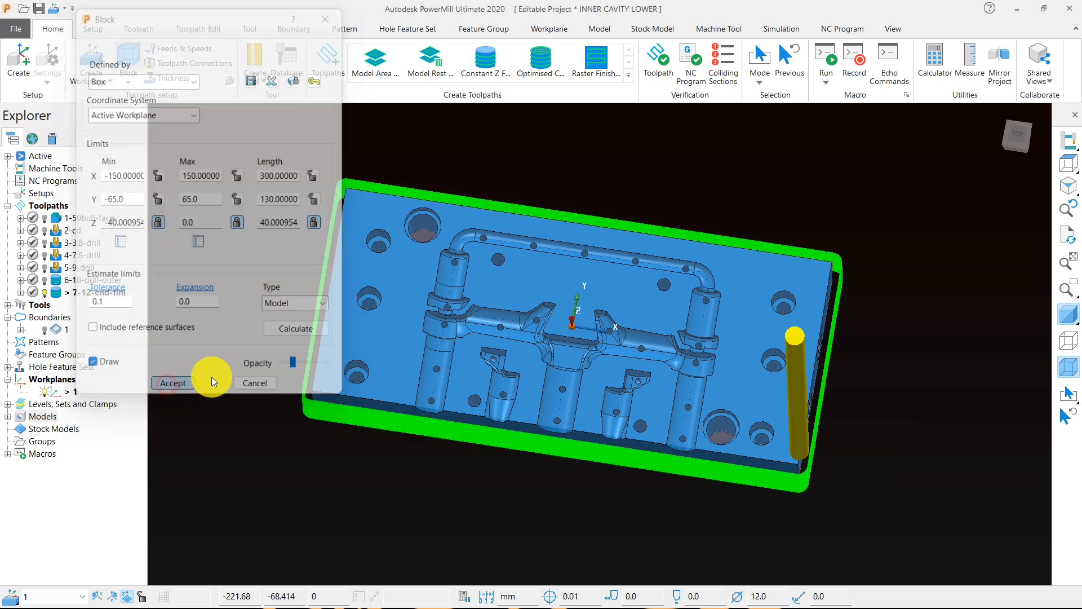
- Select the plate's flat top surface surrounding the cavity
{"action": "left_click", "coordinate": [1067, 165]}
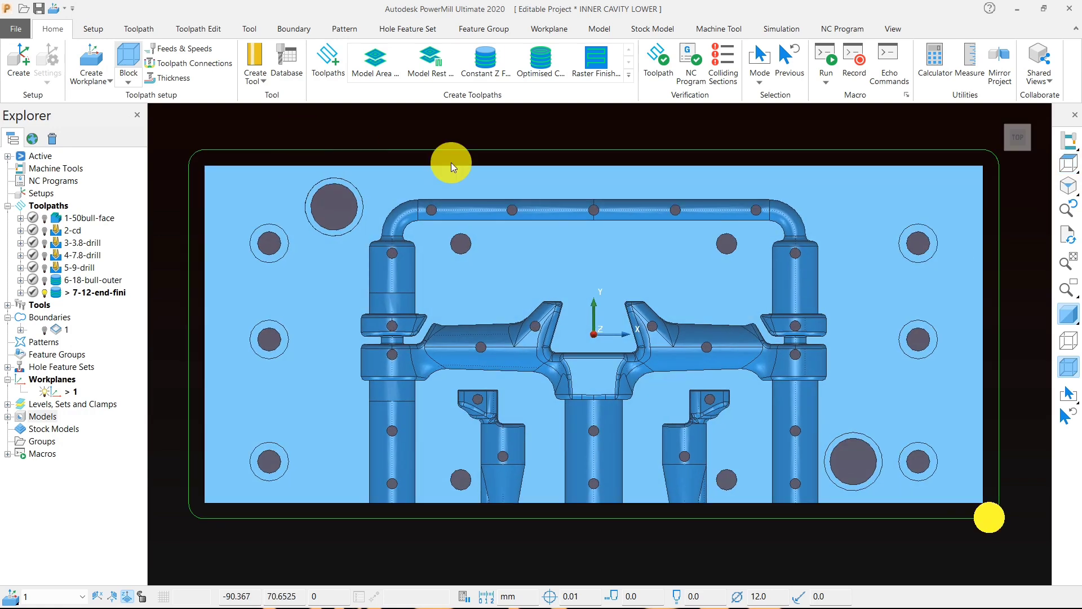
{"action": "middle_click_drag", "start_coordinate": [553, 333], "coordinate": [465, 324]}
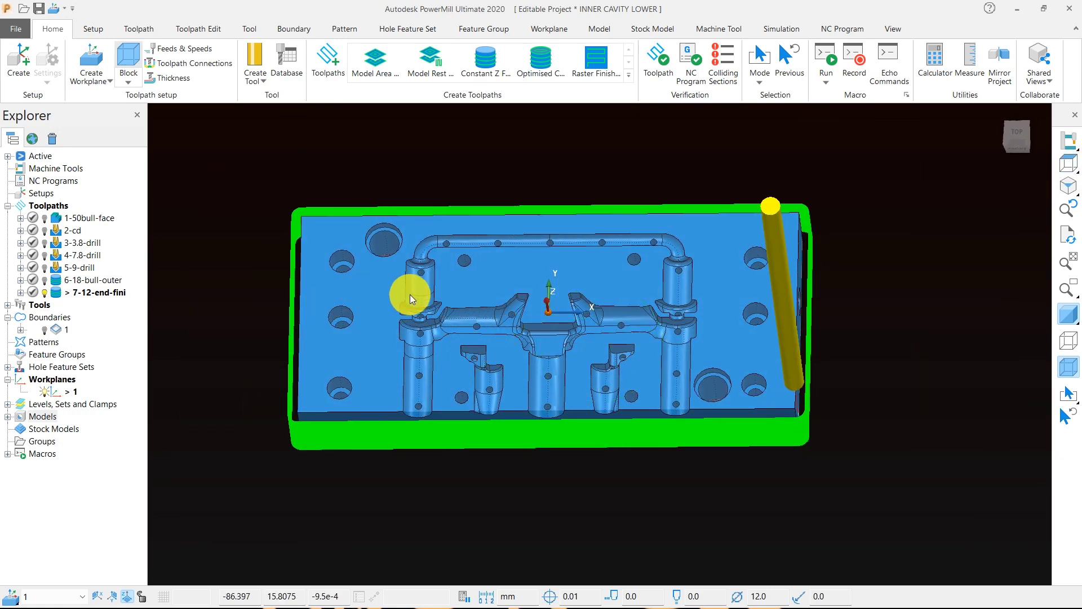
{"action": "middle_click_drag", "start_coordinate": [444, 266], "coordinate": [542, 319]}
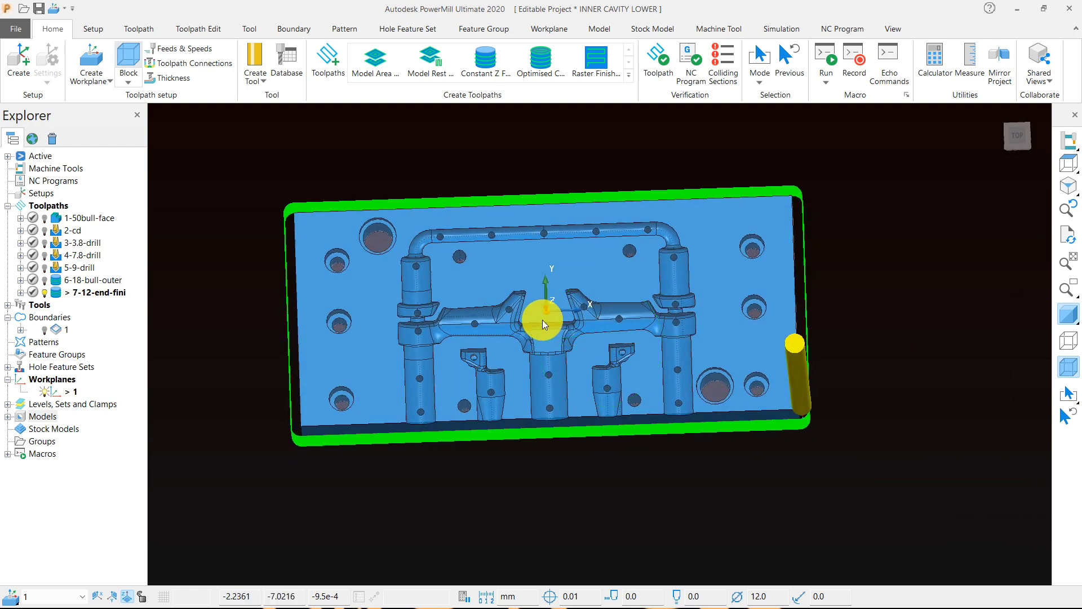
{"action": "left_click", "coordinate": [382, 314]}
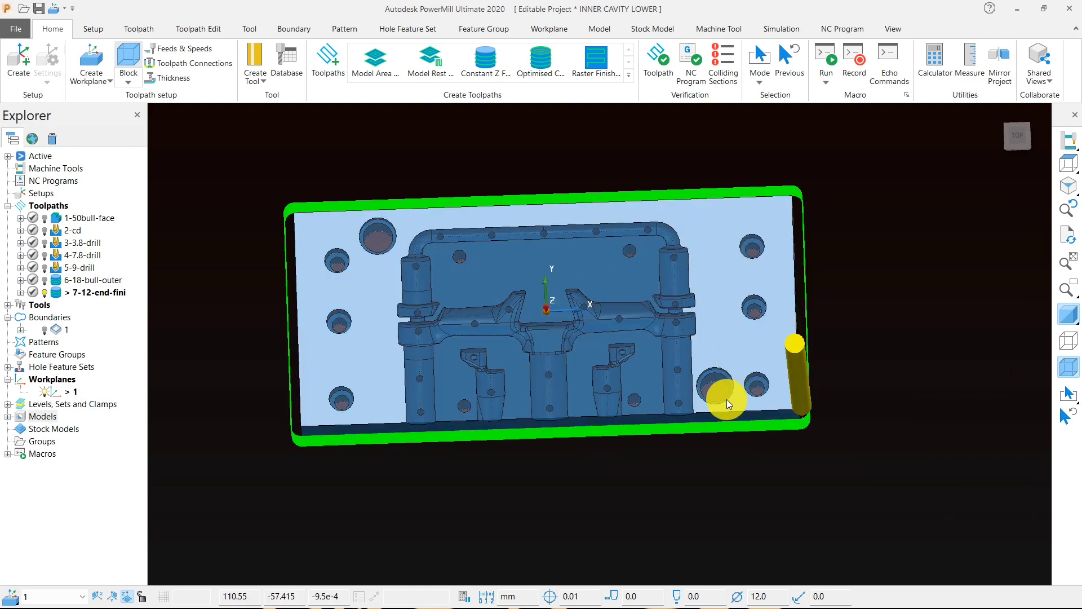
{"action": "middle_click_drag", "start_coordinate": [701, 393], "coordinate": [517, 272]}
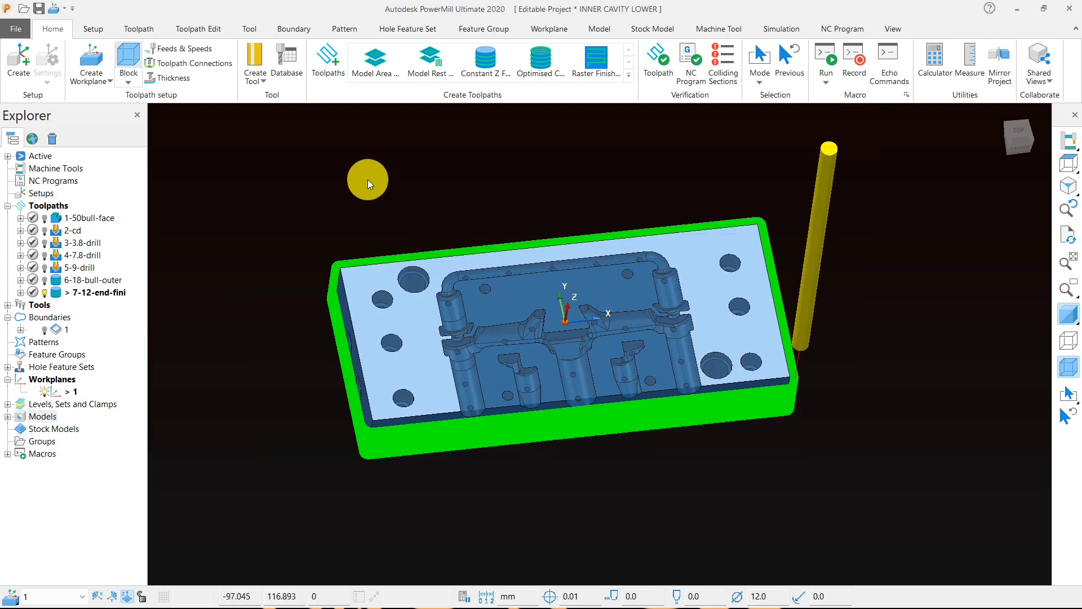
- Create a user-defined boundary from the selected top surface and accept it
{"action": "right_click", "coordinate": [326, 159]}
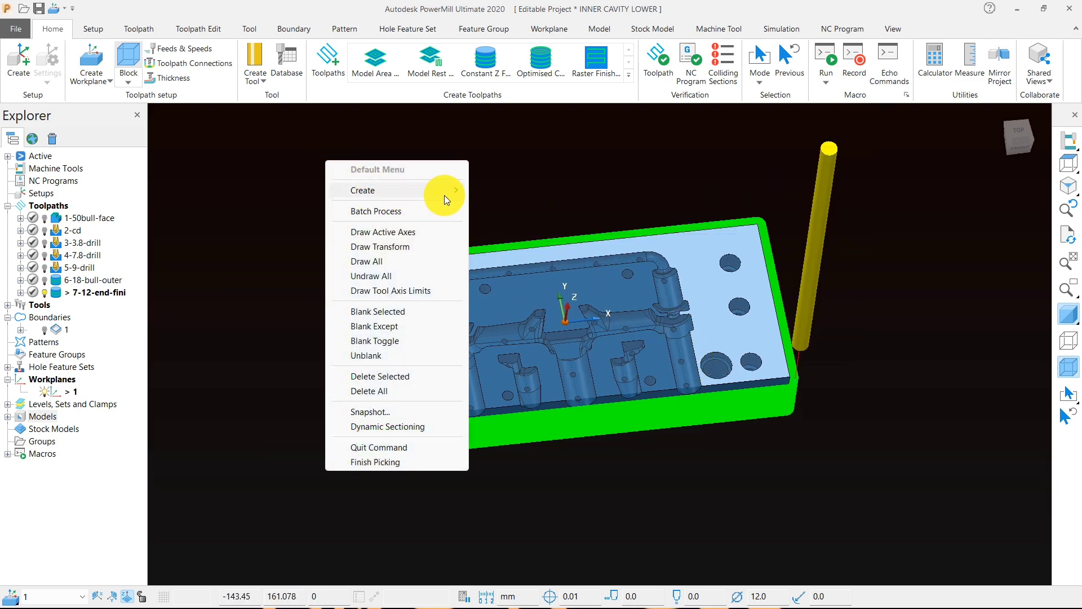
{"action": "mouse_move", "coordinate": [445, 195]}
{"action": "mouse_move", "coordinate": [524, 219]}
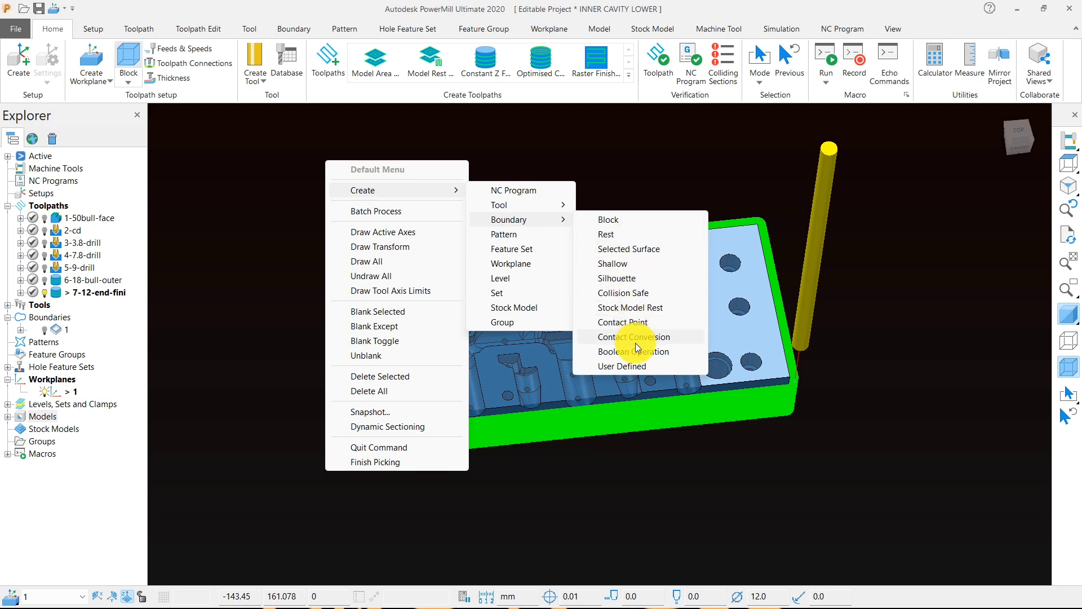
{"action": "left_click", "coordinate": [630, 365]}
{"action": "left_click", "coordinate": [262, 144]}
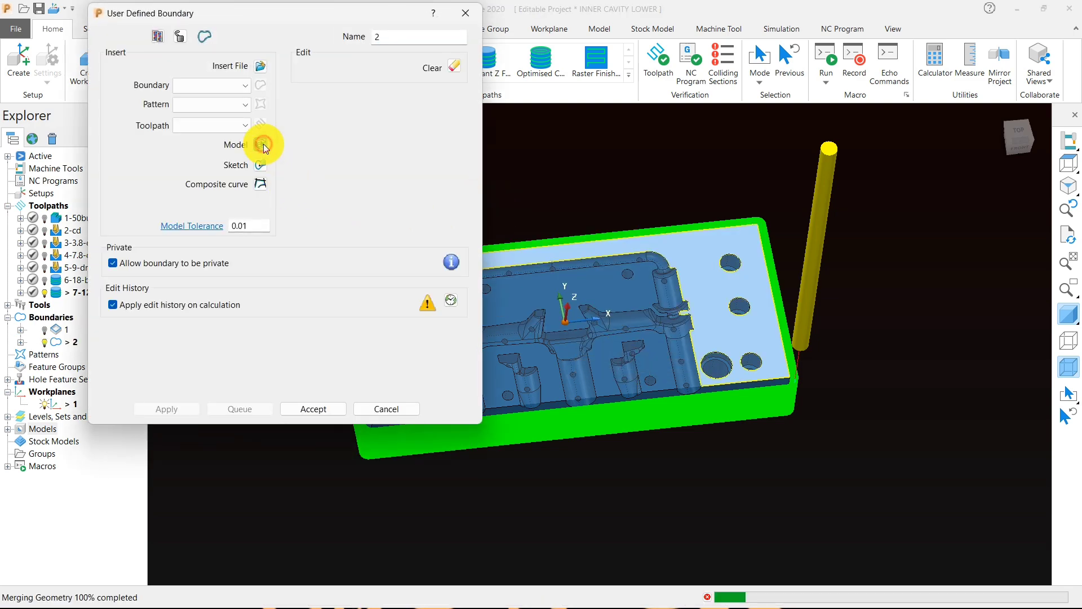
{"action": "left_click", "coordinate": [312, 407]}
- Measure the diameter of the large counterbored hole near the plate's upper-left corner
{"action": "middle_click_drag", "start_coordinate": [338, 395], "coordinate": [471, 341]}
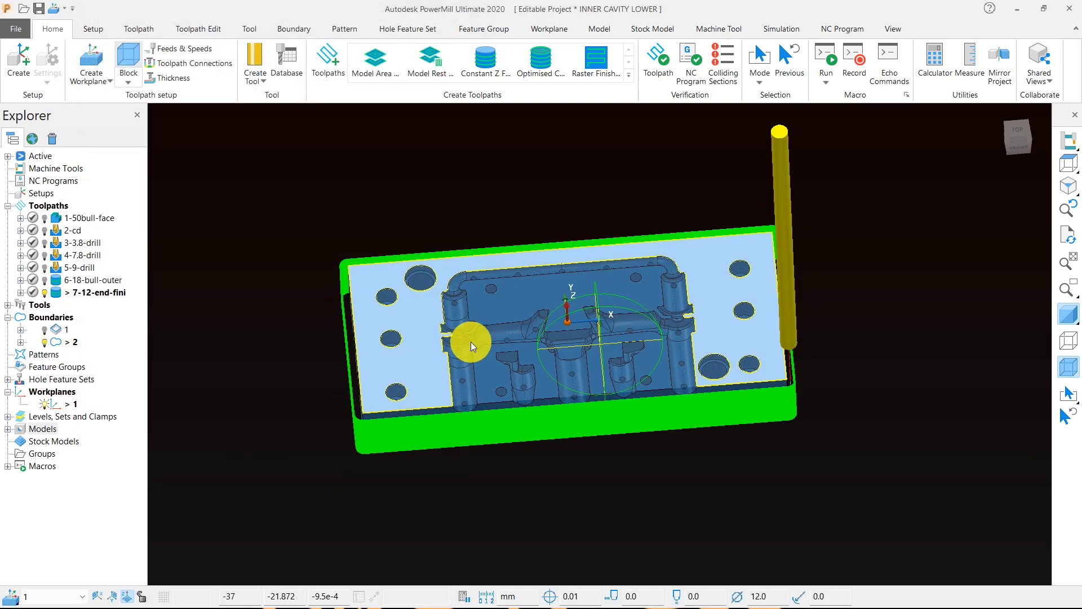
{"action": "scroll", "coordinate": [422, 286], "scroll_direction": "up", "scroll_amount": 5}
{"action": "scroll", "coordinate": [399, 249], "scroll_direction": "up", "scroll_amount": 4}
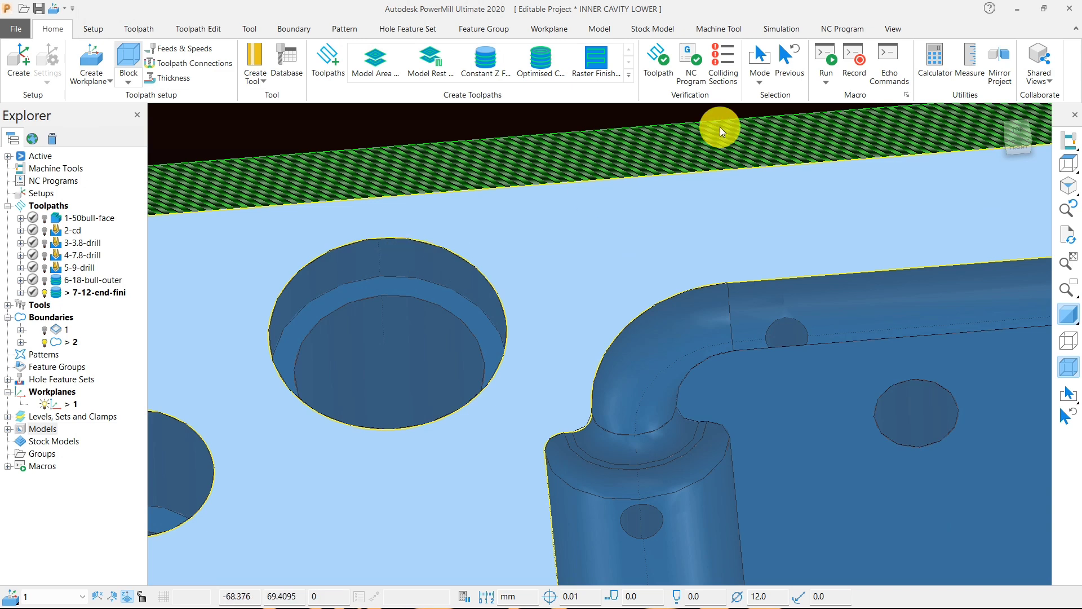
{"action": "left_click", "coordinate": [966, 63]}
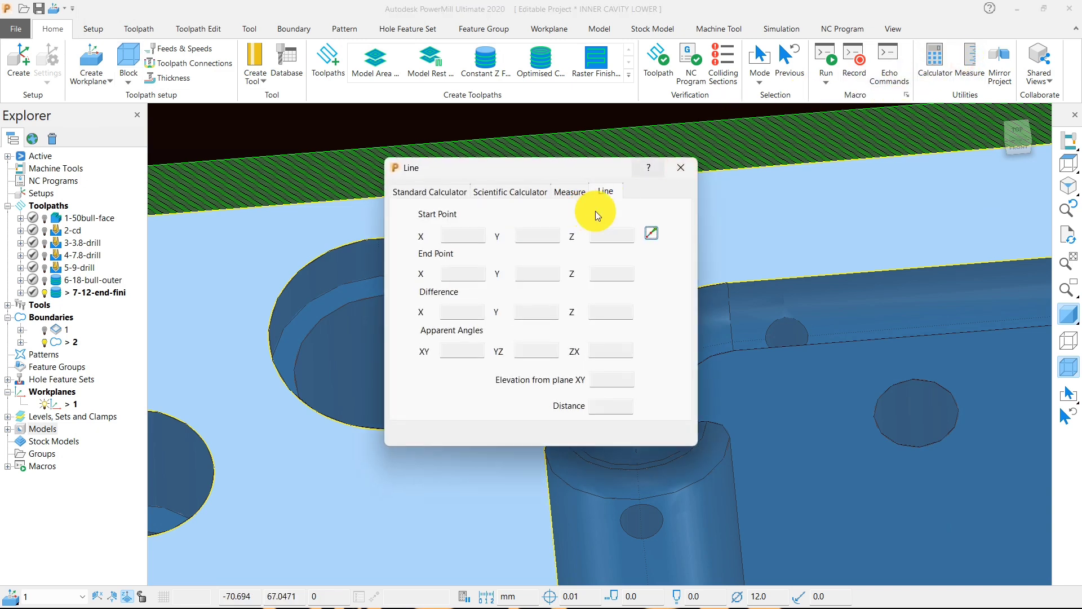
{"action": "left_click", "coordinate": [568, 192]}
{"action": "left_click", "coordinate": [500, 224]}
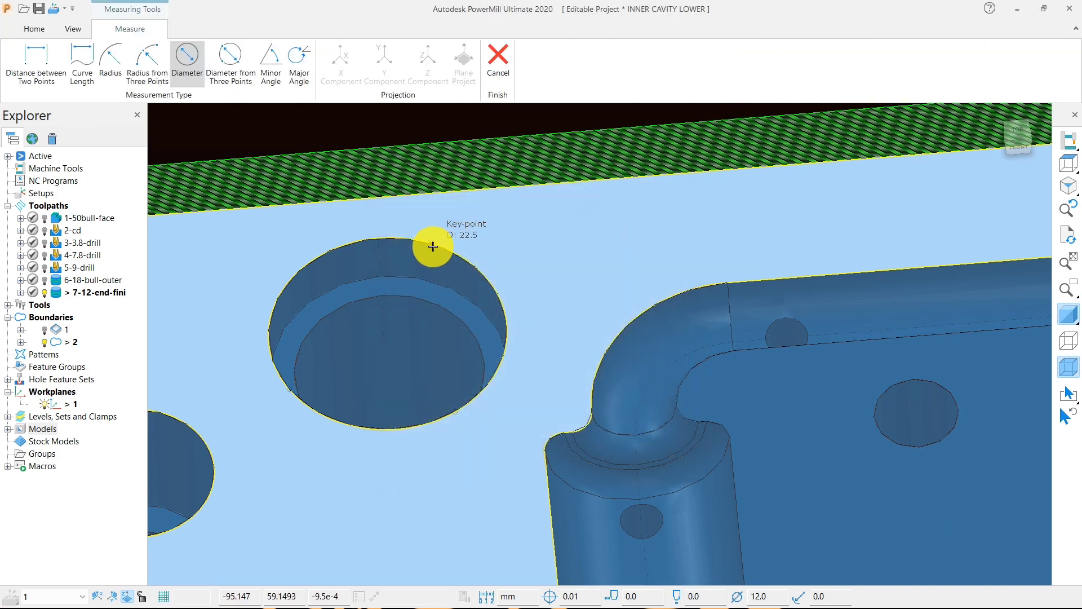
{"action": "left_click", "coordinate": [496, 66]}
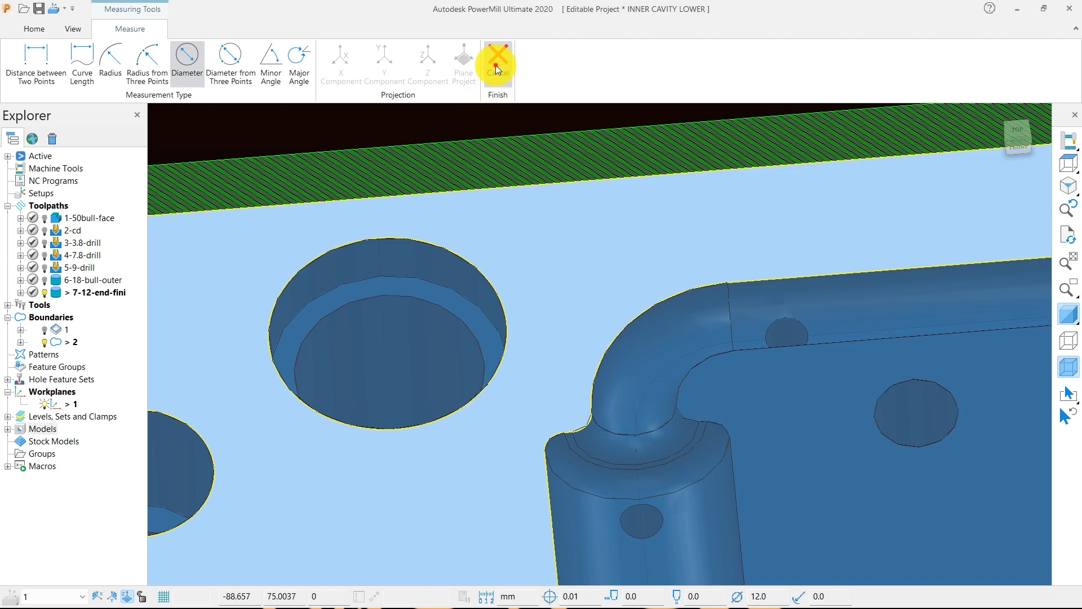
{"action": "left_click", "coordinate": [680, 168]}
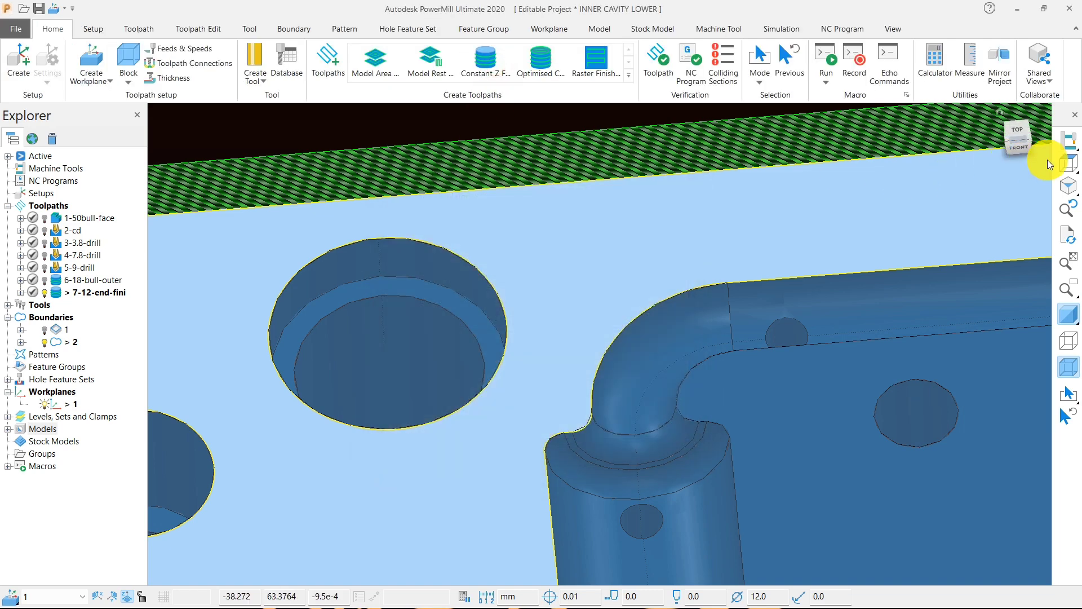
- Deactivate the 7-12-end-fini toolpath and hide the model shading to show the new boundary from above
{"action": "left_click", "coordinate": [1069, 162]}
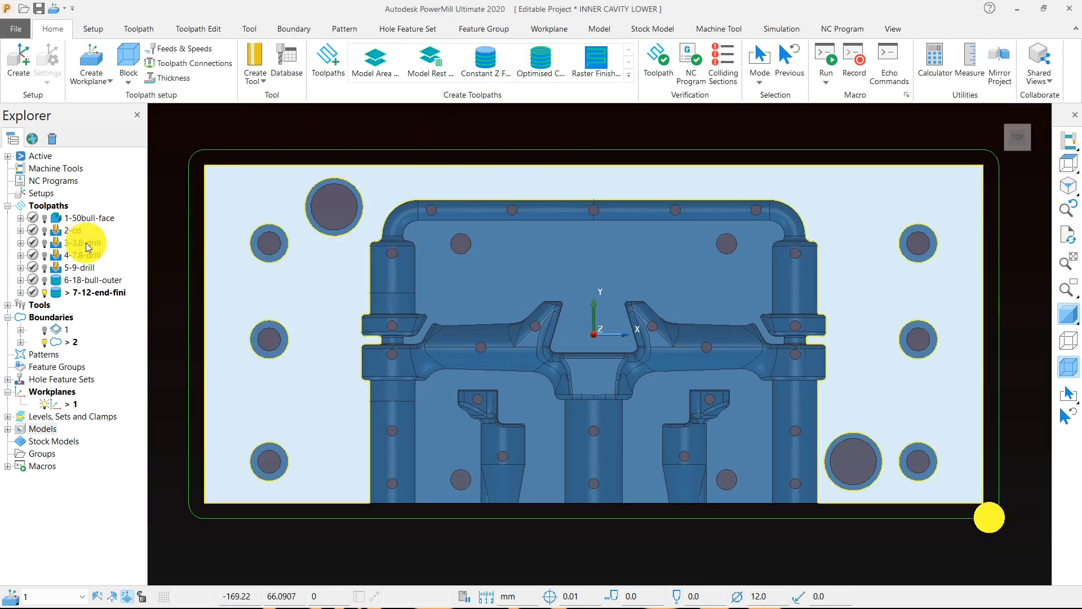
{"action": "double_click", "coordinate": [79, 292]}
{"action": "left_click", "coordinate": [1068, 314]}
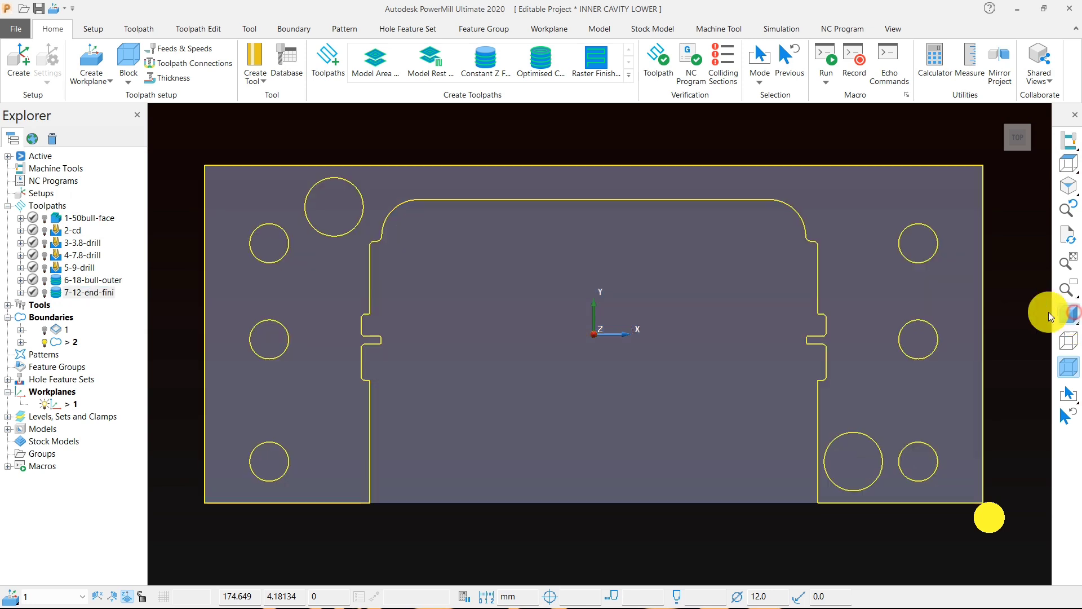
{"action": "scroll", "coordinate": [872, 263], "scroll_direction": "down", "scroll_amount": 3}
{"action": "scroll", "coordinate": [873, 397], "scroll_direction": "up", "scroll_amount": 2}
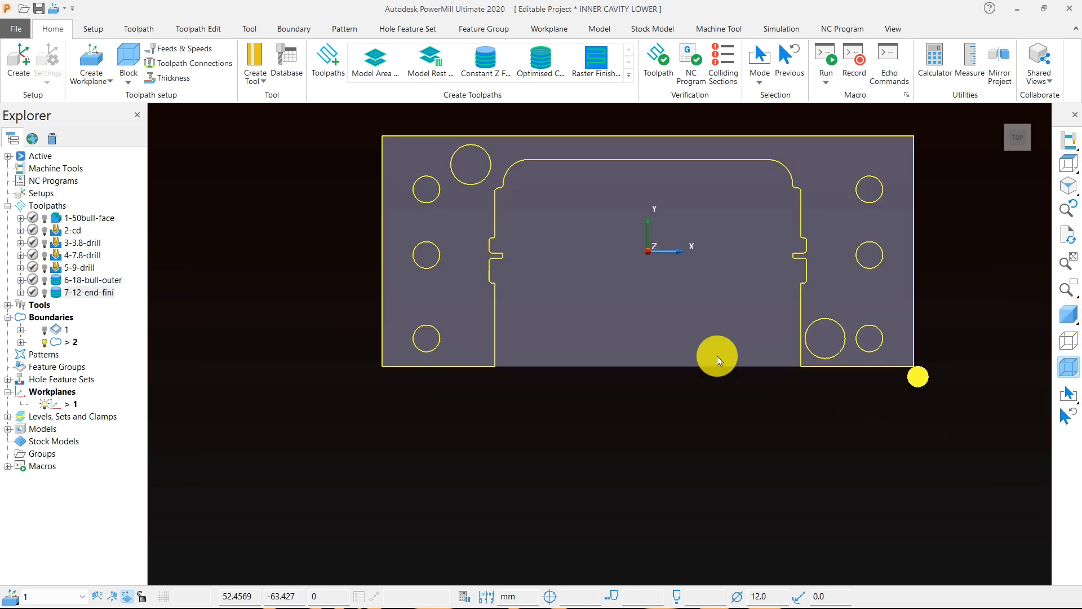
{"action": "scroll", "coordinate": [715, 355], "scroll_direction": "down", "scroll_amount": 3}
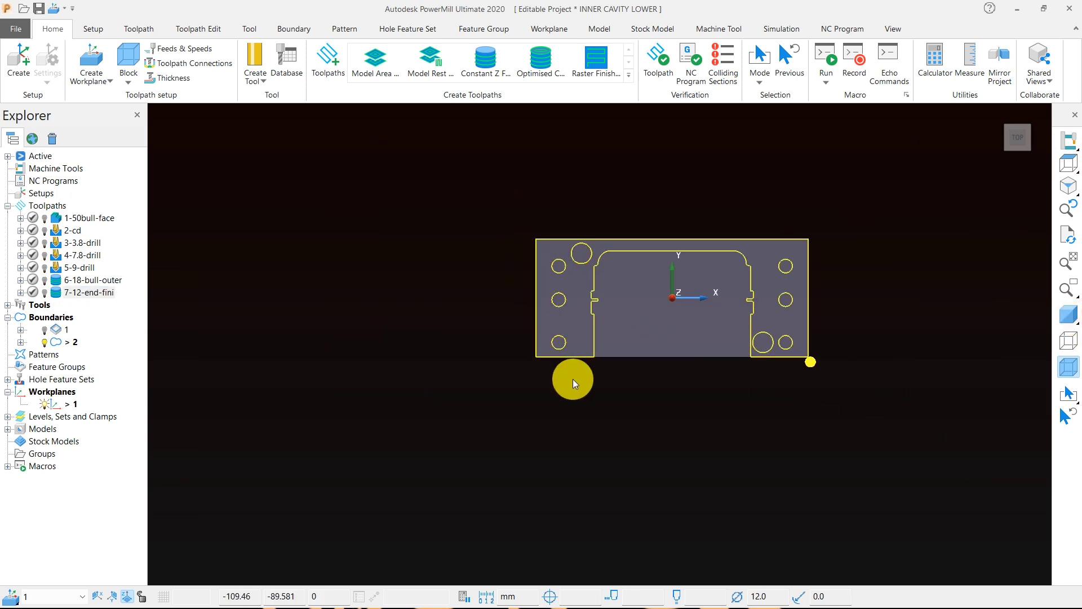
{"action": "left_click", "coordinate": [507, 396]}
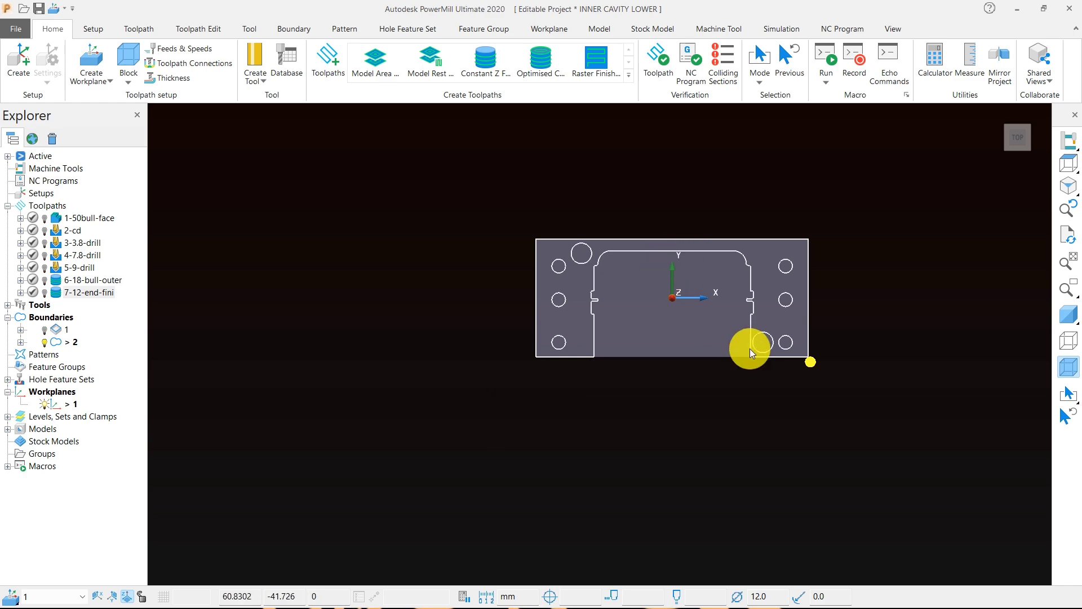
- Delete the four hole circles from the boundary on the plate's positive X side
{"action": "left_click", "coordinate": [1071, 362]}
{"action": "mouse_move", "coordinate": [654, 366]}
{"action": "middle_mouse_down"}
{"action": "mouse_move", "coordinate": [639, 361]}
{"action": "mouse_move", "coordinate": [629, 281]}
{"action": "mouse_move", "coordinate": [500, 320]}
{"action": "mouse_move", "coordinate": [512, 290]}
{"action": "mouse_move", "coordinate": [578, 432]}
{"action": "middle_mouse_up"}
{"action": "scroll", "coordinate": [594, 459], "scroll_direction": "up", "scroll_amount": 5}
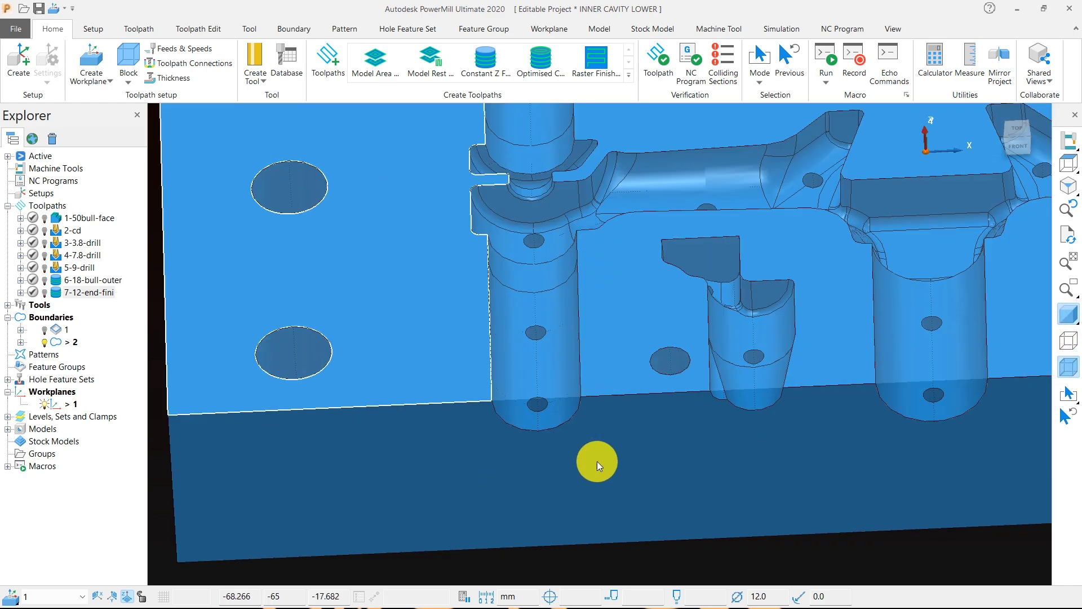
{"action": "scroll", "coordinate": [560, 438], "scroll_direction": "down", "scroll_amount": 5}
{"action": "middle_click_drag", "start_coordinate": [551, 379], "coordinate": [552, 391]}
{"action": "left_click", "coordinate": [1071, 164]}
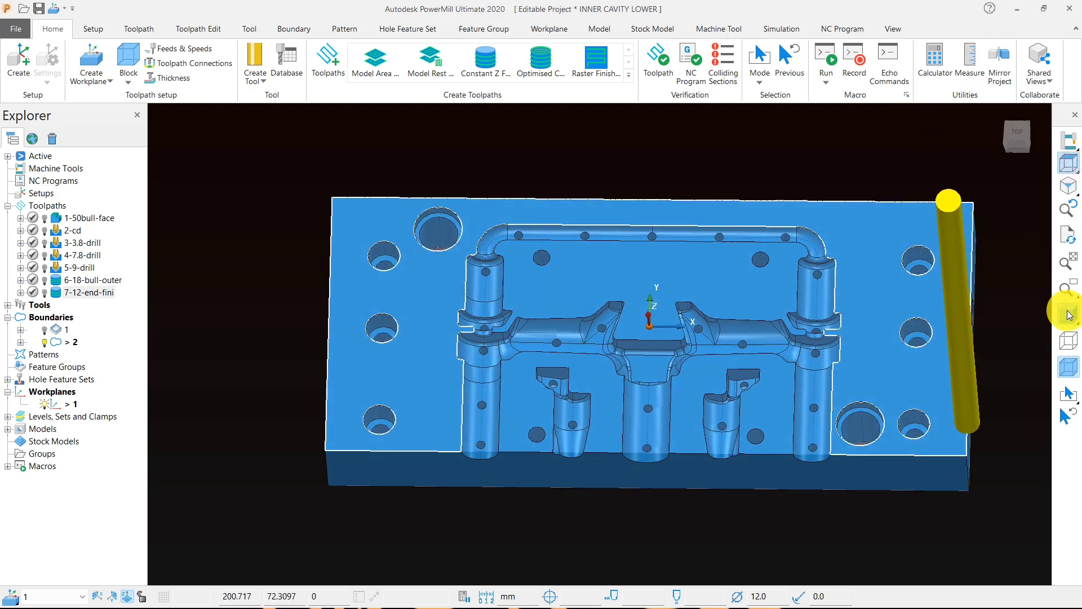
{"action": "left_click", "coordinate": [1065, 315]}
{"action": "scroll", "coordinate": [878, 301], "scroll_direction": "down", "scroll_amount": 3}
{"action": "left_click_drag", "start_coordinate": [930, 417], "coordinate": [929, 423]}
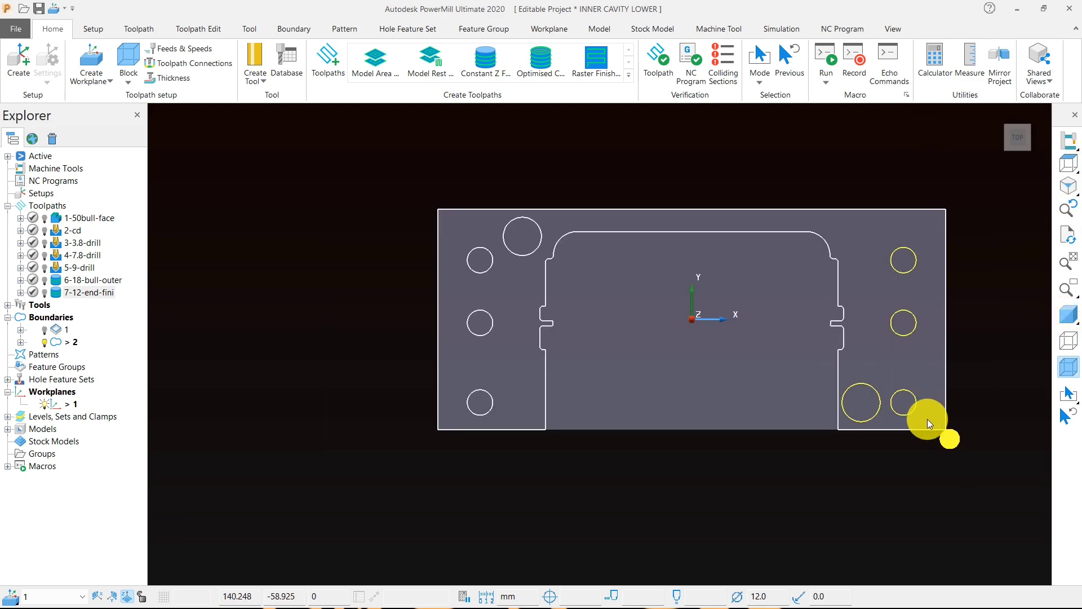
{"action": "key", "text": "Delete"}
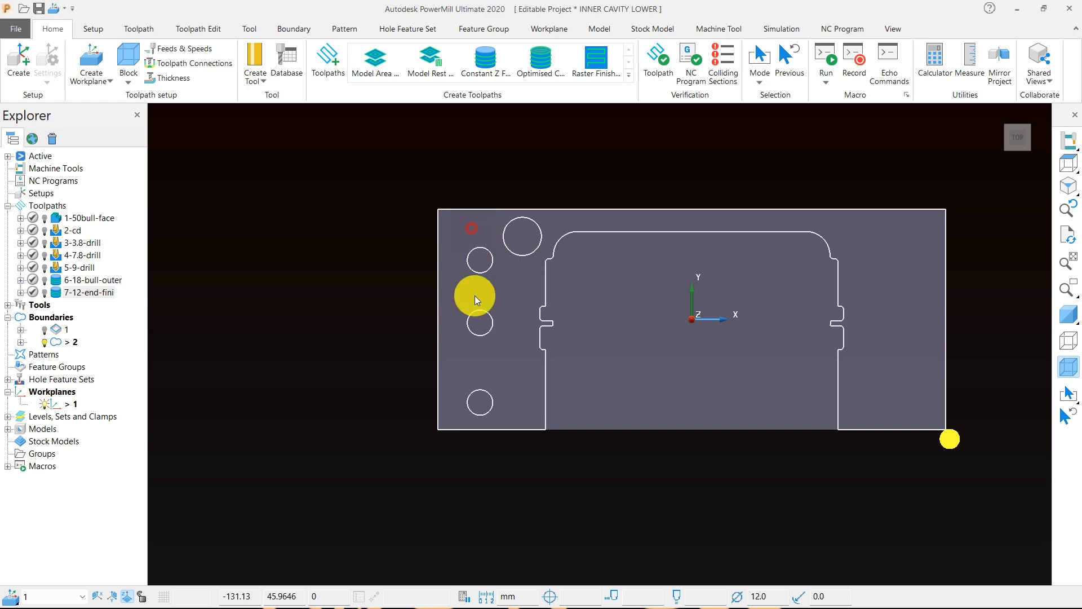
- Delete the four hole circles from the boundary on the plate's negative X side and restore the model shading
{"action": "left_click_drag", "start_coordinate": [475, 296], "coordinate": [519, 414]}
{"action": "key", "text": "Delete"}
{"action": "left_click", "coordinate": [1070, 320]}
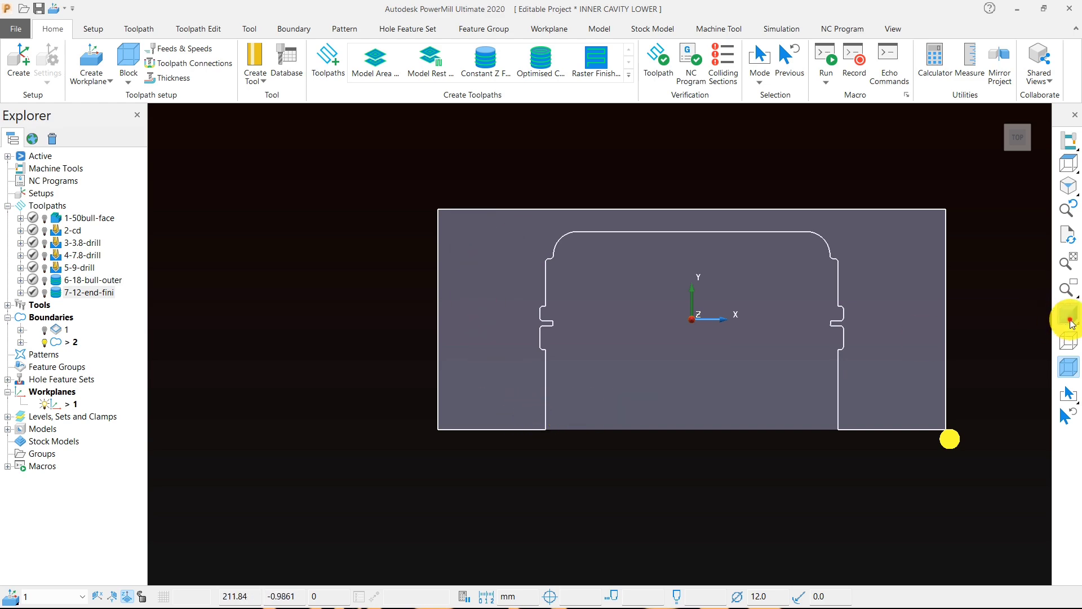
- Measure the width of the cavity's central channel between its two corners at the plate's front edge
{"action": "mouse_move", "coordinate": [713, 355]}
{"action": "middle_mouse_down"}
{"action": "mouse_move", "coordinate": [676, 309]}
{"action": "mouse_move", "coordinate": [658, 392]}
{"action": "mouse_move", "coordinate": [519, 380]}
{"action": "mouse_move", "coordinate": [447, 302]}
{"action": "middle_mouse_up"}
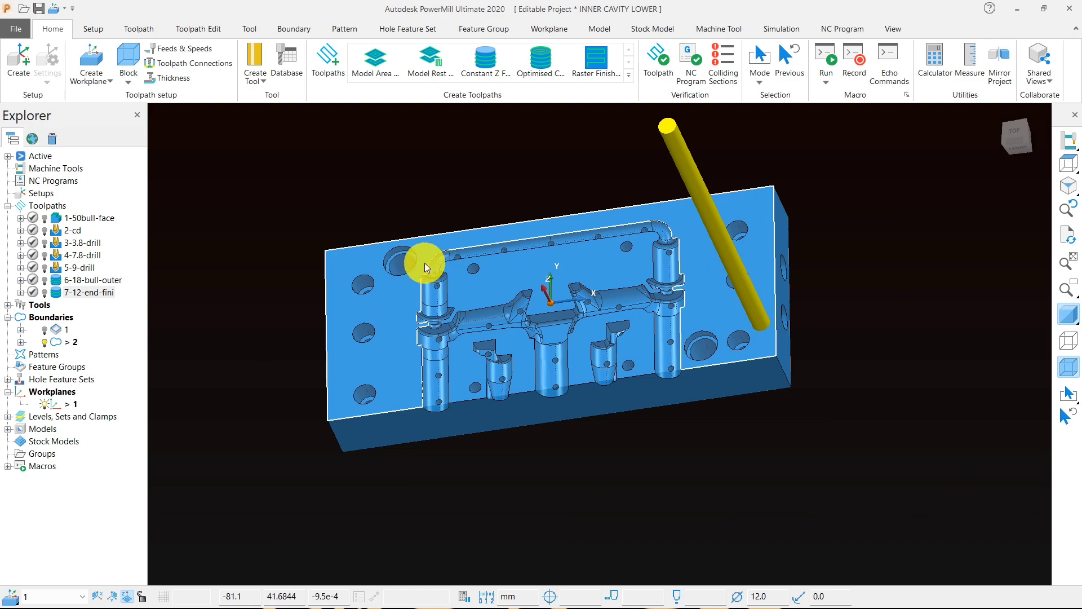
{"action": "scroll", "coordinate": [454, 265], "scroll_direction": "up", "scroll_amount": 3}
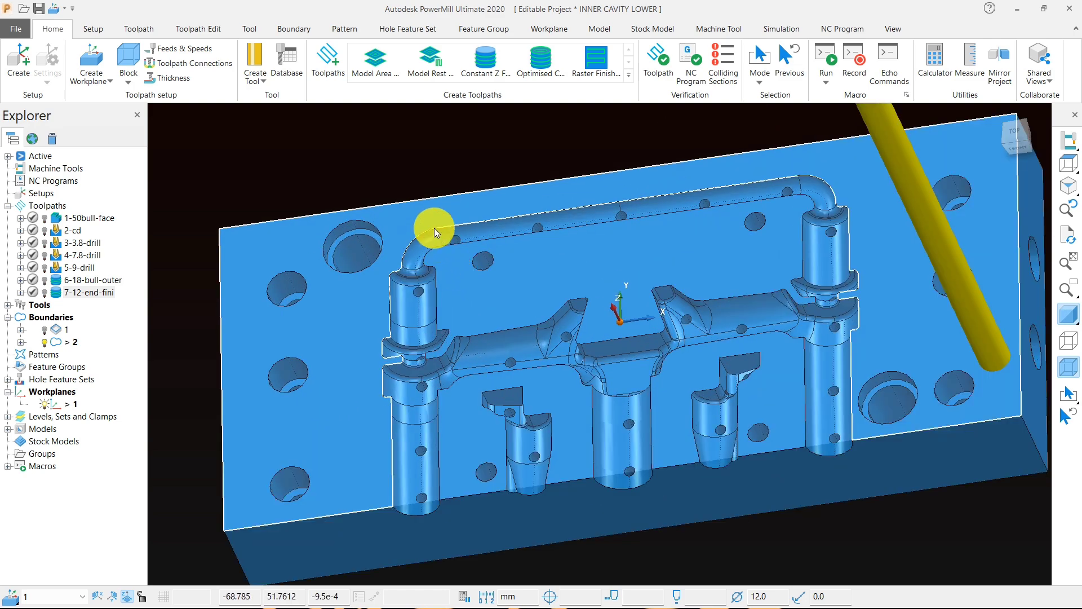
{"action": "middle_click_drag", "start_coordinate": [851, 406], "coordinate": [447, 311]}
{"action": "scroll", "coordinate": [447, 312], "scroll_direction": "up", "scroll_amount": 3}
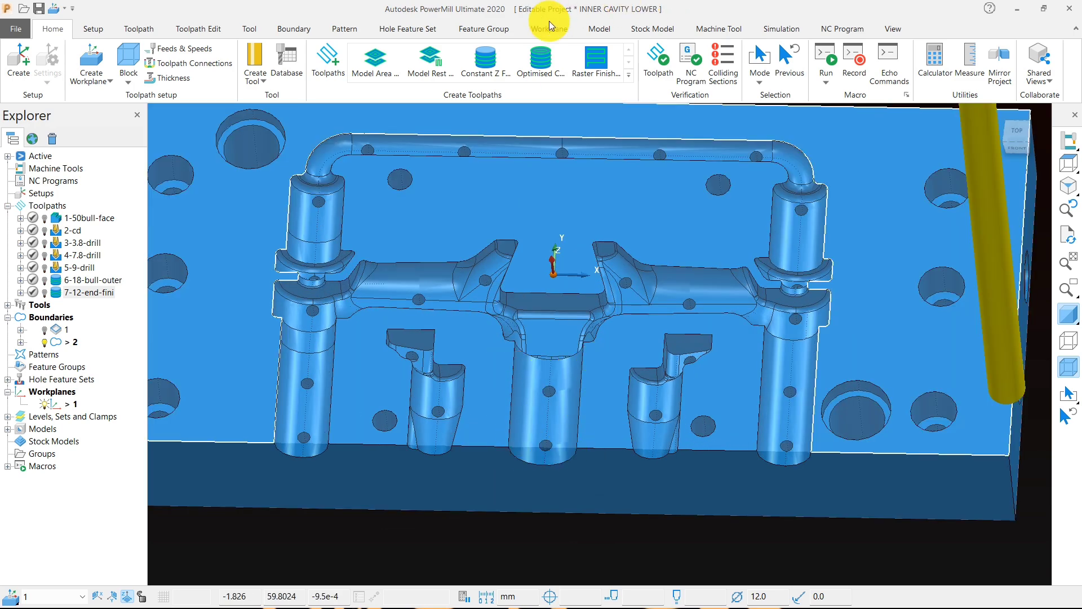
{"action": "left_click", "coordinate": [979, 65]}
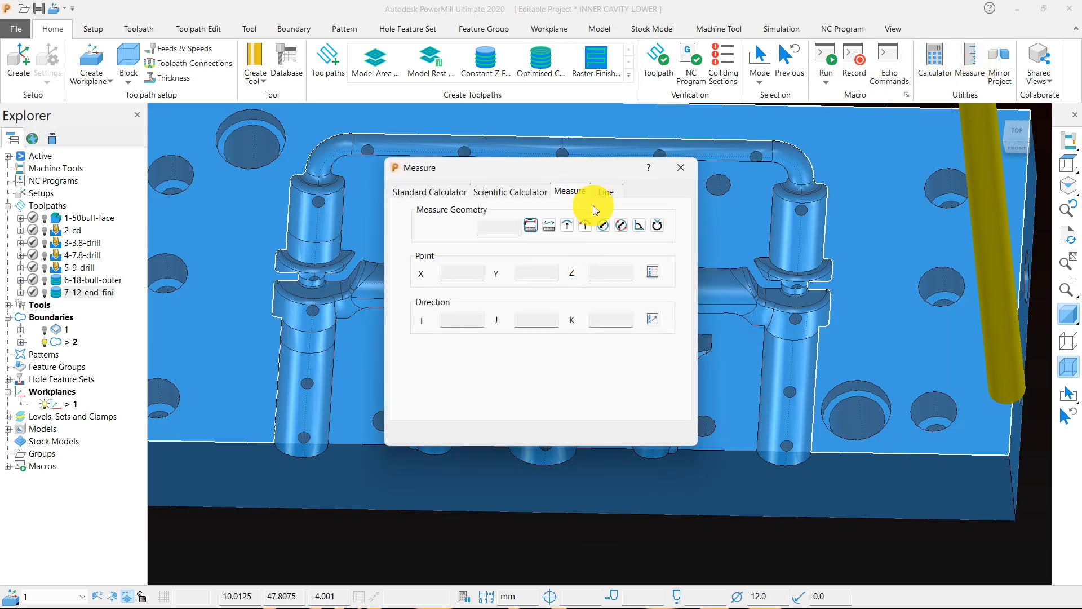
{"action": "left_click", "coordinate": [607, 192]}
{"action": "left_click", "coordinate": [648, 232]}
{"action": "scroll", "coordinate": [529, 426], "scroll_direction": "up", "scroll_amount": 3}
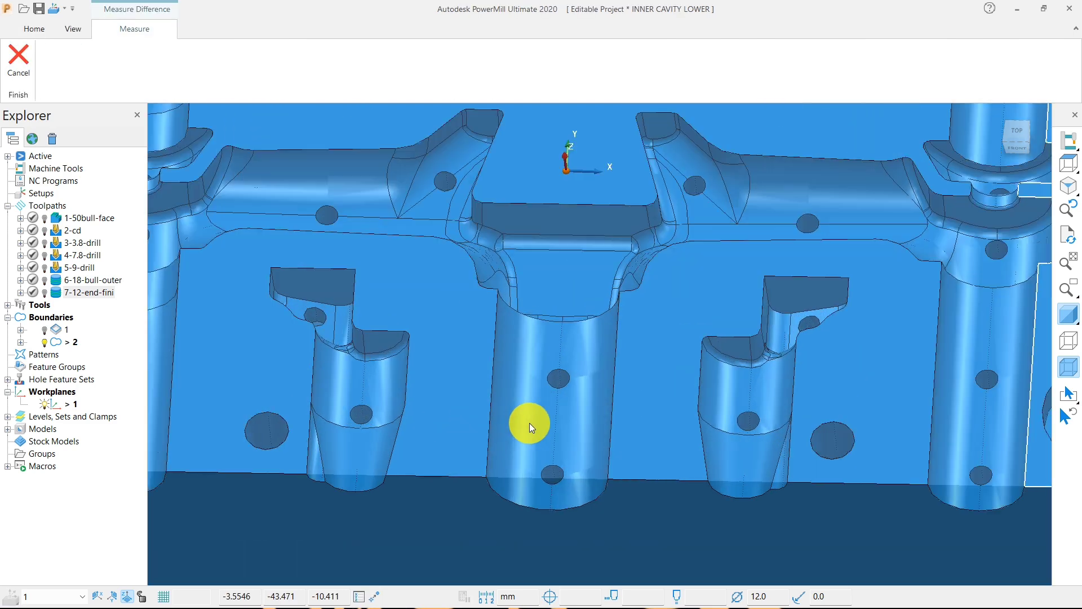
{"action": "scroll", "coordinate": [529, 427], "scroll_direction": "up", "scroll_amount": 2}
{"action": "left_click", "coordinate": [468, 499]}
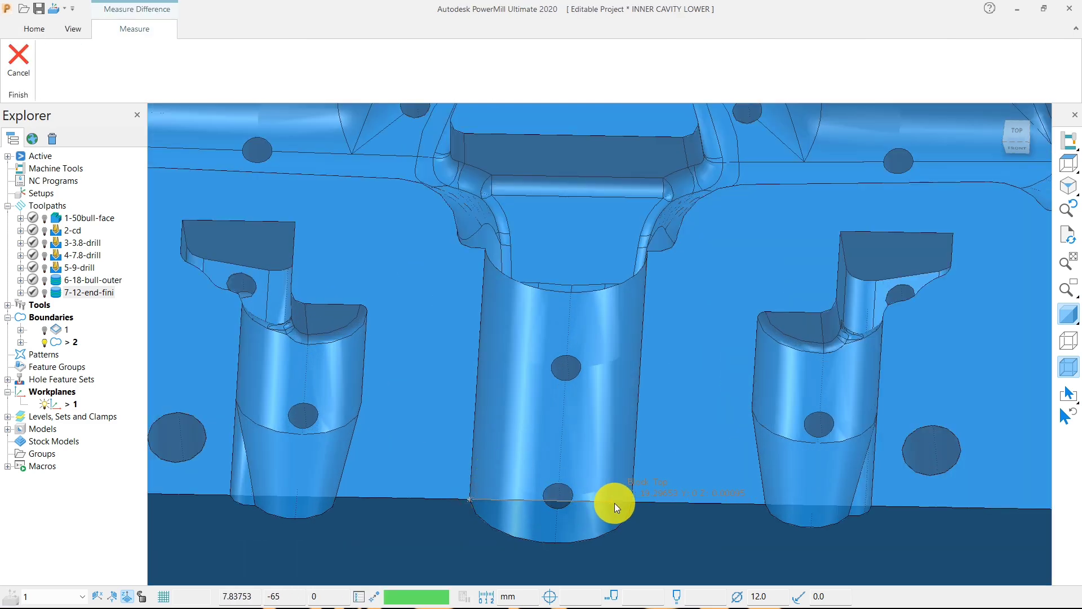
{"action": "left_click", "coordinate": [631, 500]}
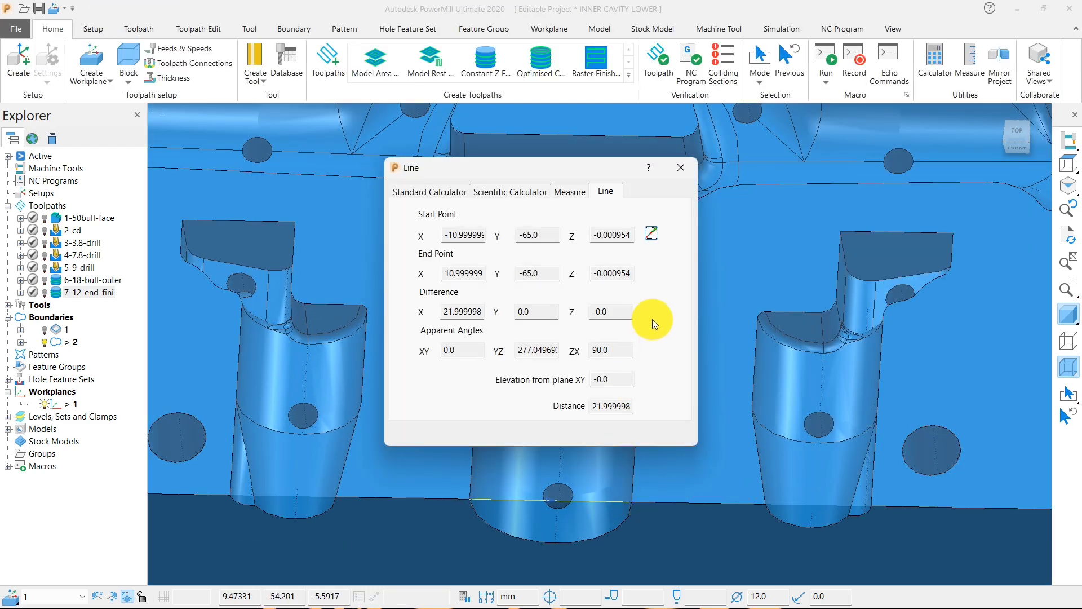
- Measure the width of the cavity's leftmost channel at the plate's front edge
{"action": "left_click", "coordinate": [651, 232]}
{"action": "scroll", "coordinate": [623, 417], "scroll_direction": "down", "scroll_amount": 6}
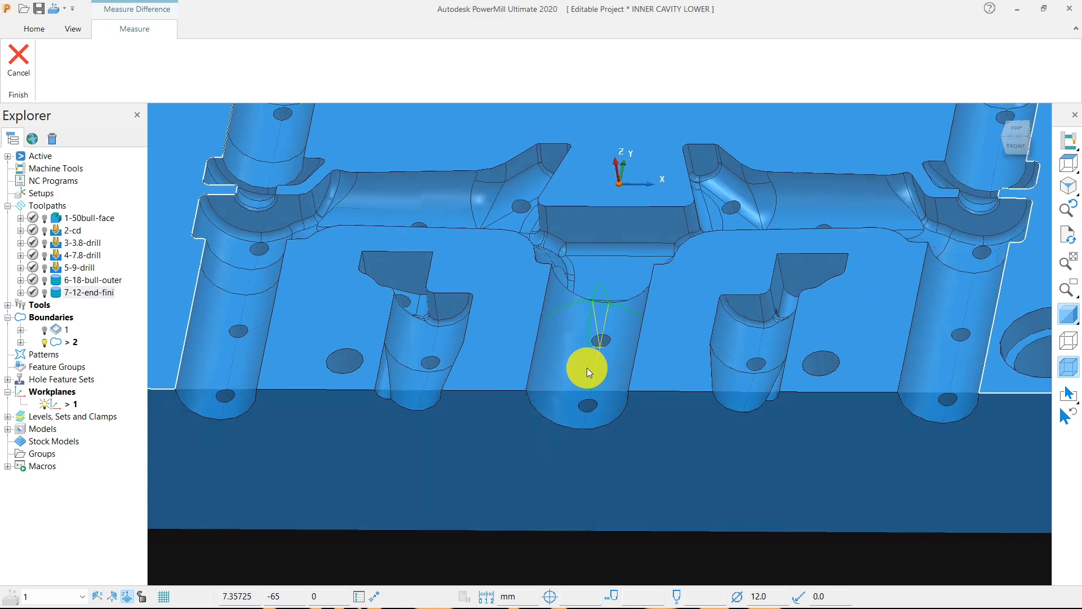
{"action": "scroll", "coordinate": [410, 374], "scroll_direction": "up", "scroll_amount": 3}
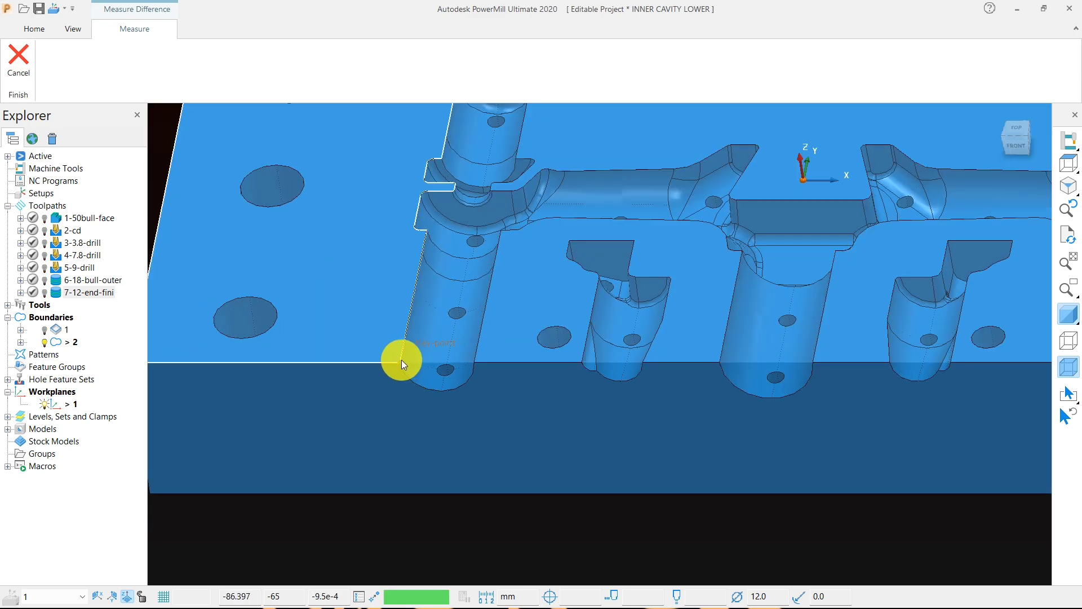
{"action": "left_click", "coordinate": [401, 360]}
{"action": "left_click", "coordinate": [474, 363]}
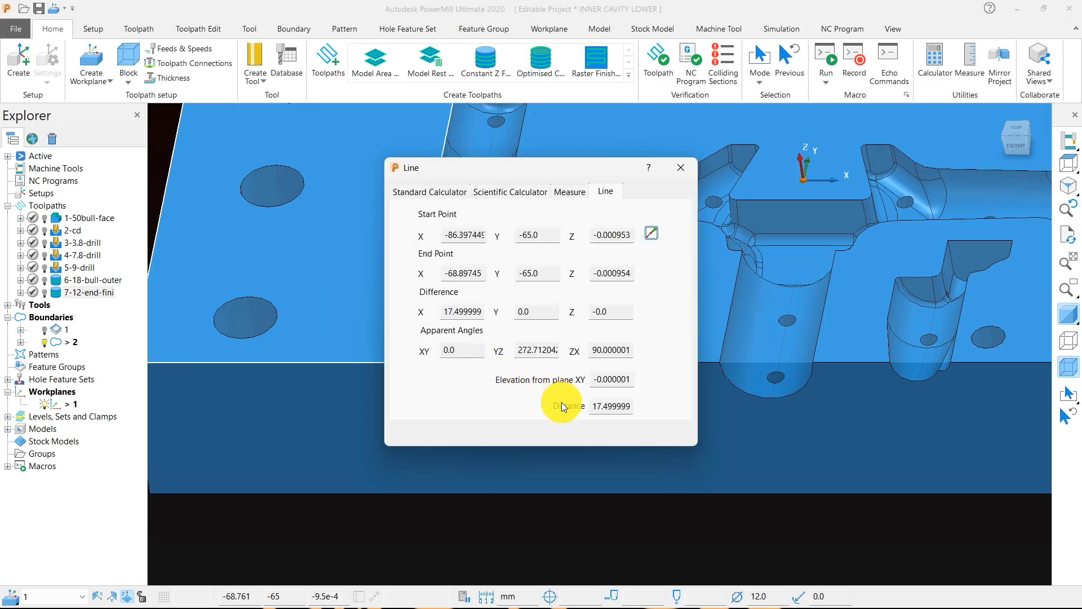
- Measure the central channel's opening width at the front edge again and close the line measurement
{"action": "left_click", "coordinate": [652, 232]}
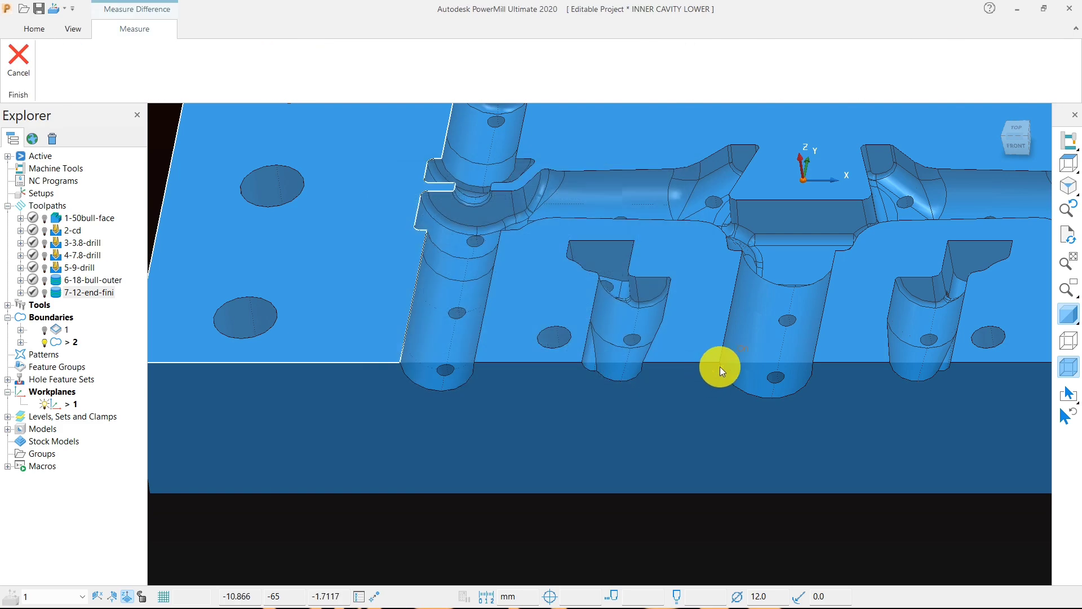
{"action": "left_click", "coordinate": [720, 361]}
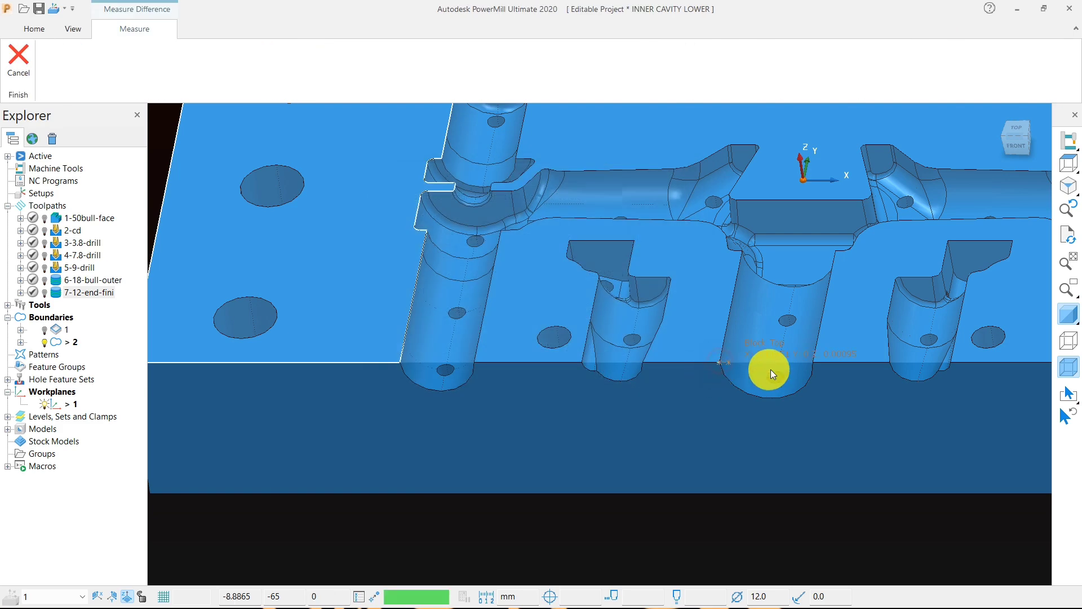
{"action": "left_click", "coordinate": [810, 362]}
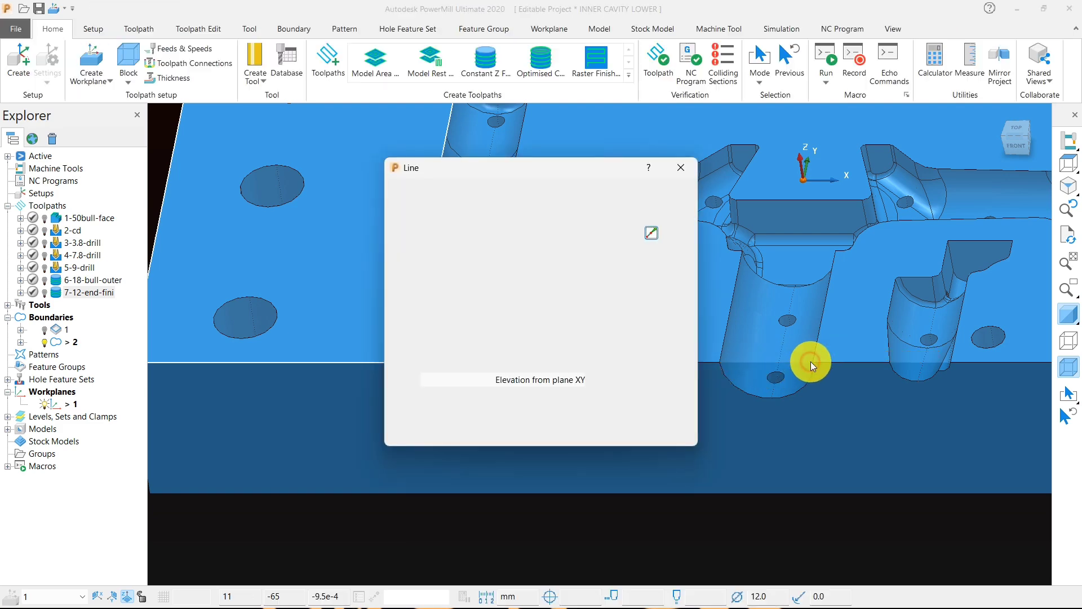
{"action": "left_click", "coordinate": [681, 169]}
- Start a Model Area Clearance toolpath, set boundary 2 trimming to Keep outside and switch the block limit to the other mode
{"action": "scroll", "coordinate": [511, 367], "scroll_direction": "down", "scroll_amount": 4}
{"action": "middle_click_drag", "start_coordinate": [552, 328], "coordinate": [545, 387]}
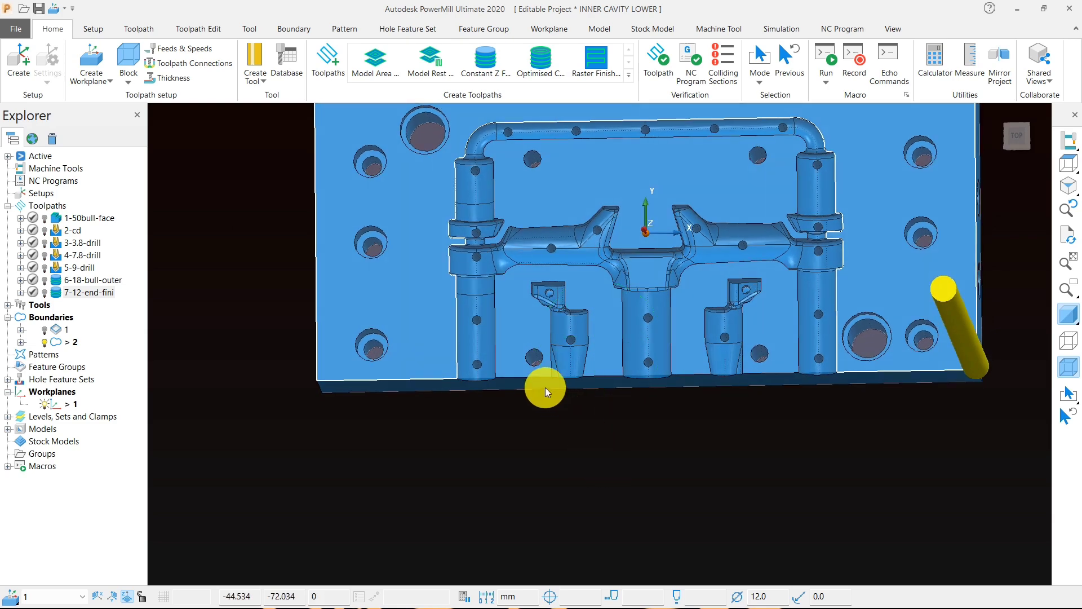
{"action": "scroll", "coordinate": [469, 368], "scroll_direction": "up", "scroll_amount": 3}
{"action": "scroll", "coordinate": [475, 409], "scroll_direction": "down", "scroll_amount": 3}
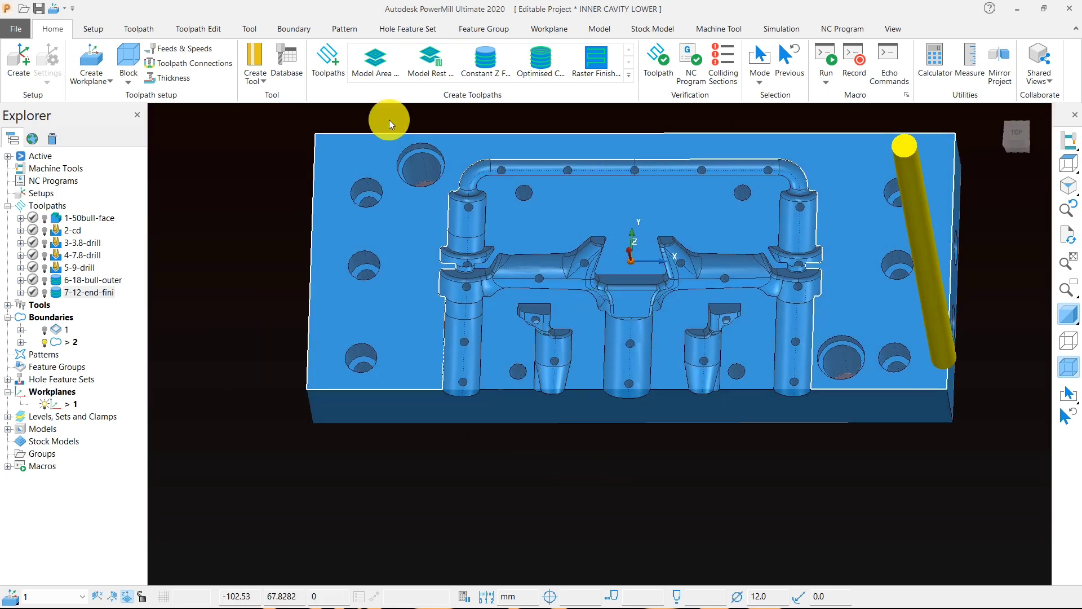
{"action": "left_click", "coordinate": [376, 66]}
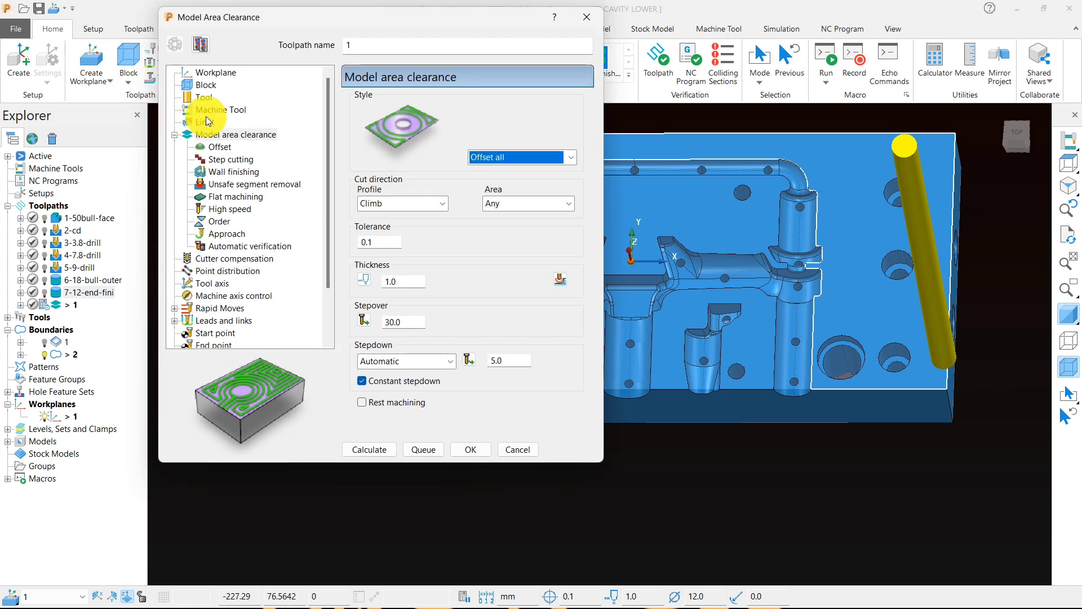
{"action": "left_click", "coordinate": [204, 97]}
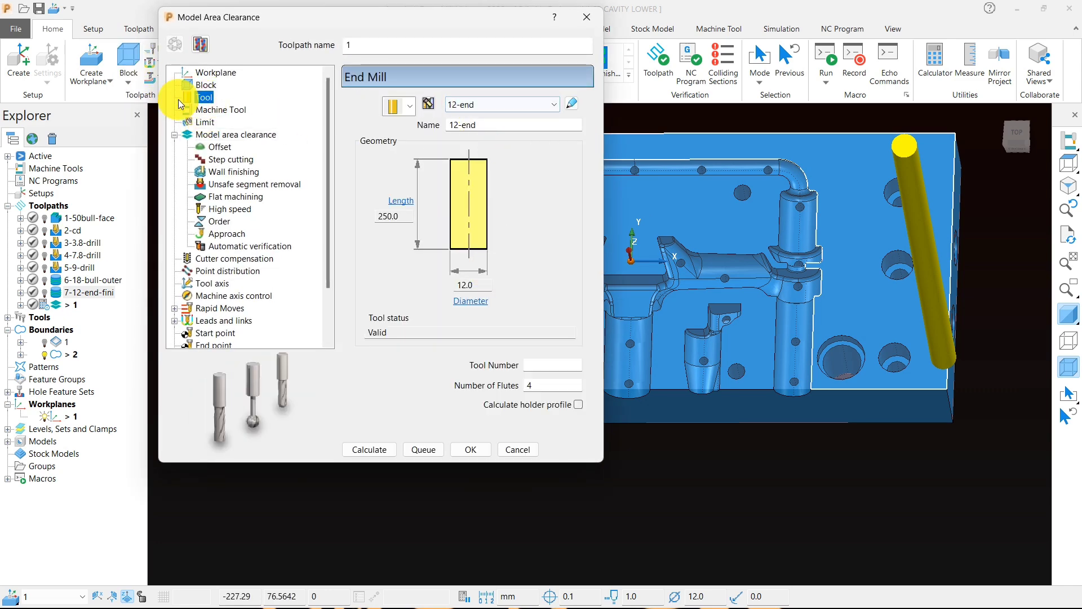
{"action": "left_click", "coordinate": [205, 122]}
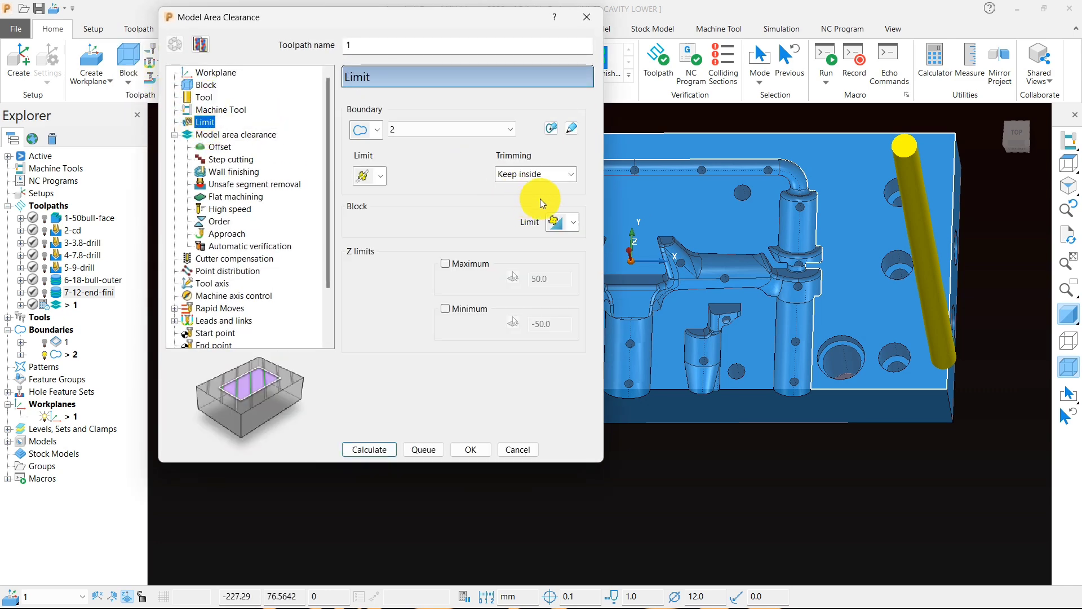
{"action": "left_click", "coordinate": [543, 174]}
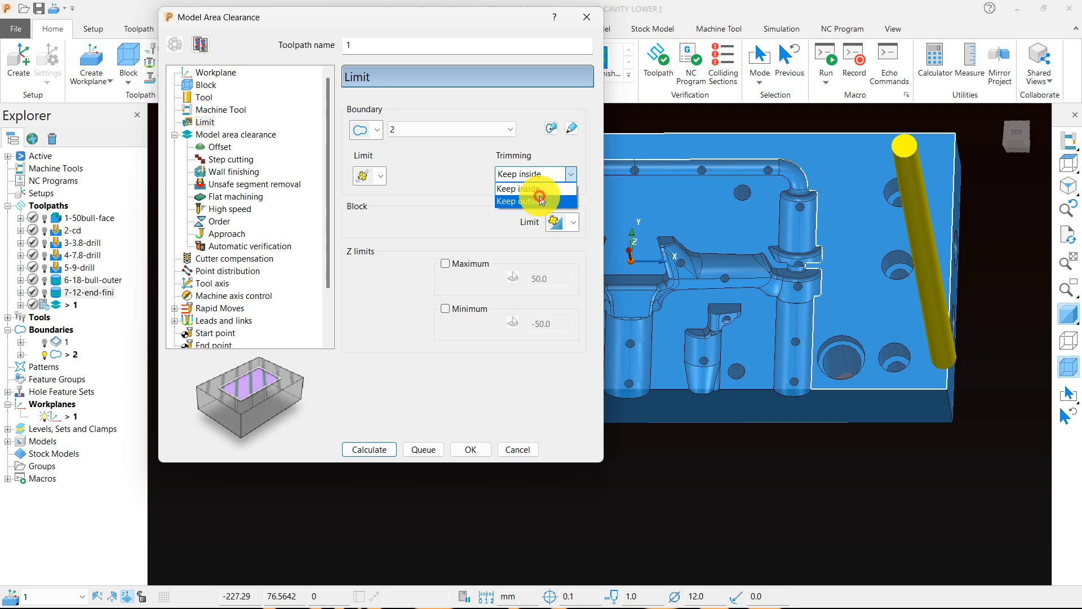
{"action": "left_click", "coordinate": [544, 195]}
{"action": "left_click", "coordinate": [570, 223]}
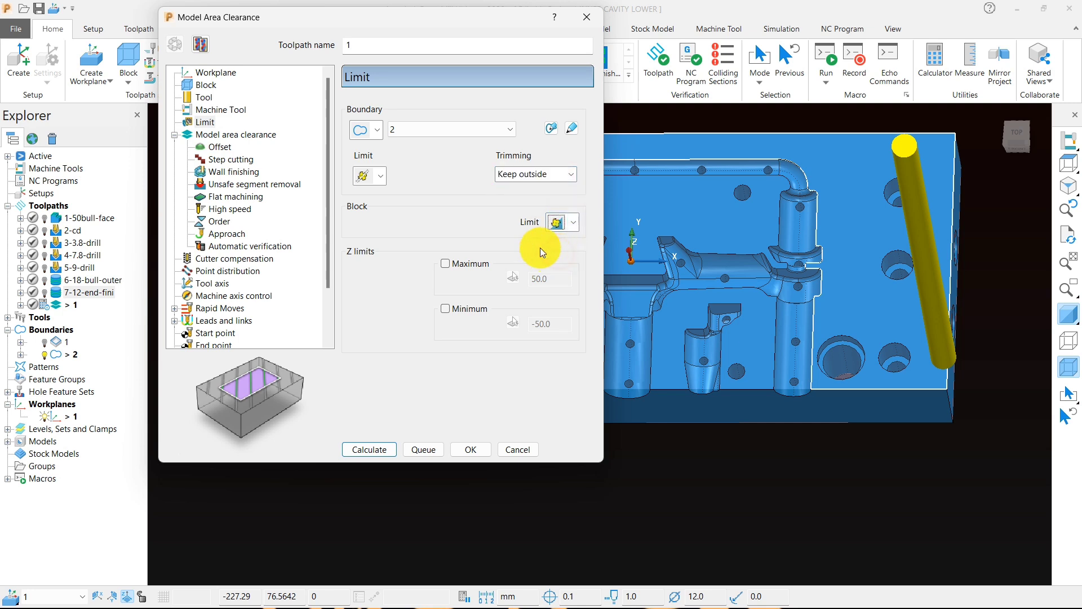
- Set separate thicknesses for the area clearance, 0.15 radial and 0.1 axial
{"action": "left_click", "coordinate": [224, 135]}
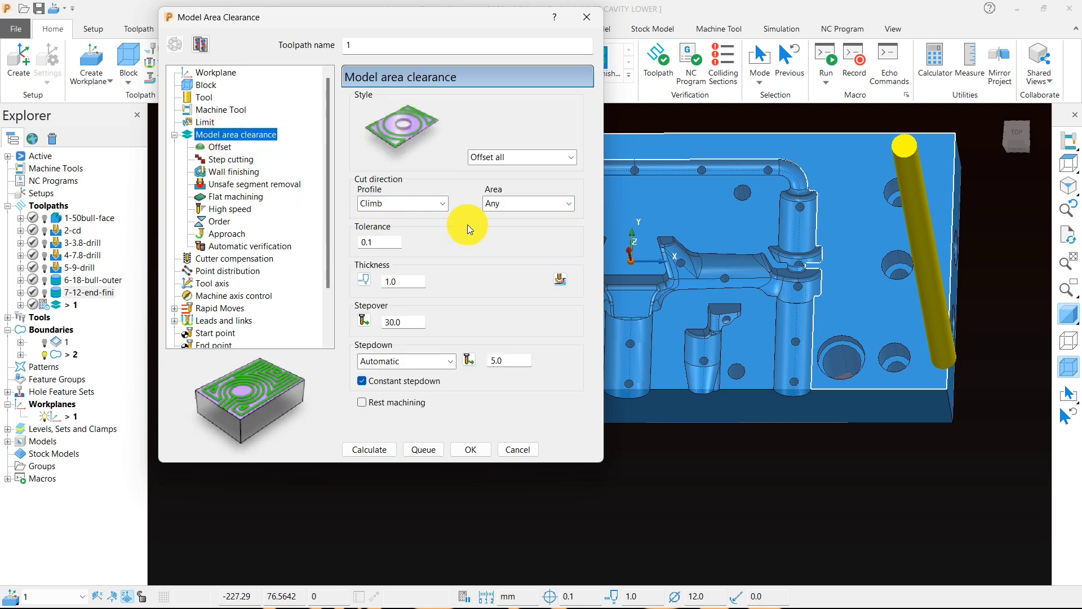
{"action": "left_click_drag", "start_coordinate": [406, 279], "coordinate": [350, 282]}
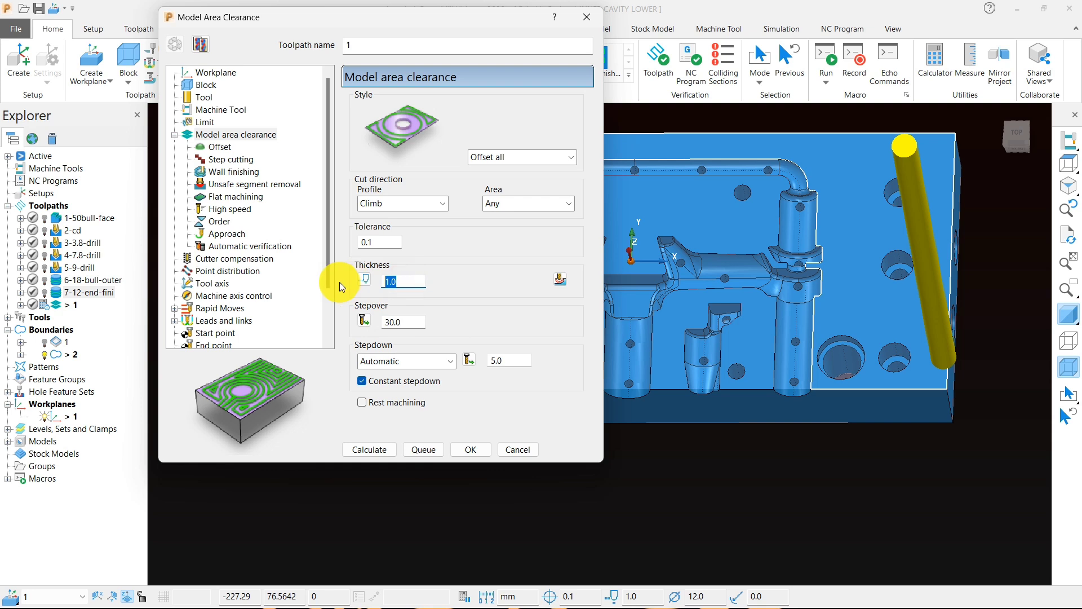
{"action": "type", "text": "."}
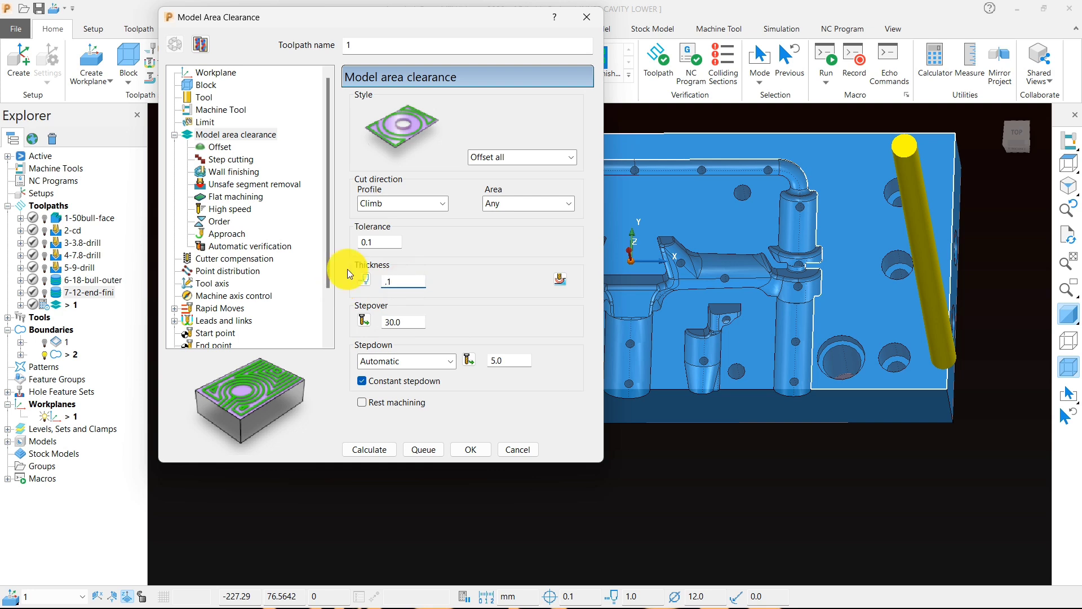
{"action": "type", "text": "15"}
{"action": "left_click", "coordinate": [364, 282]}
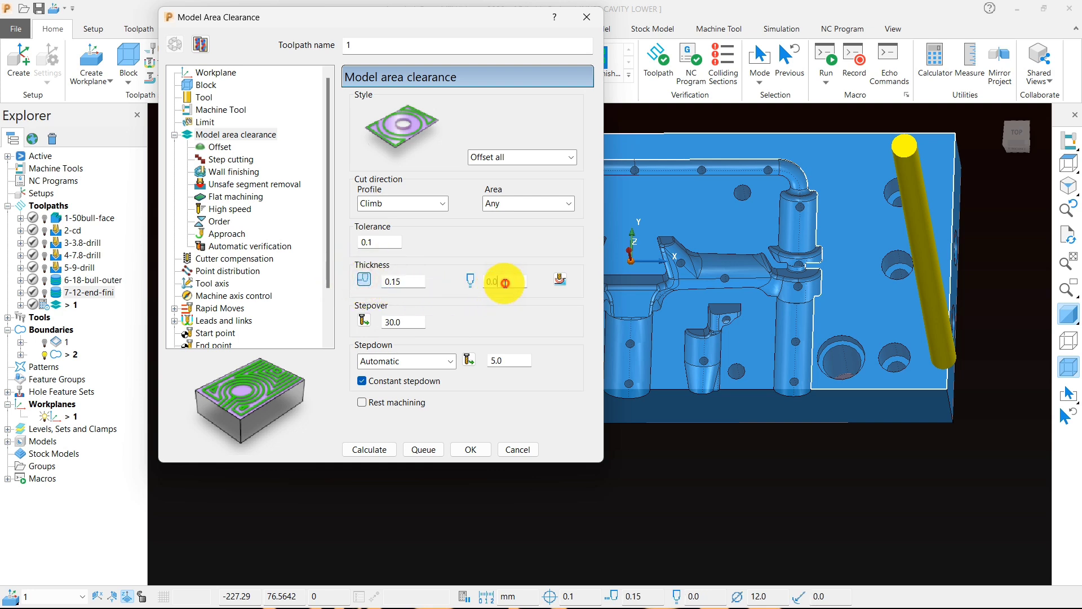
{"action": "type", "text": ".1"}
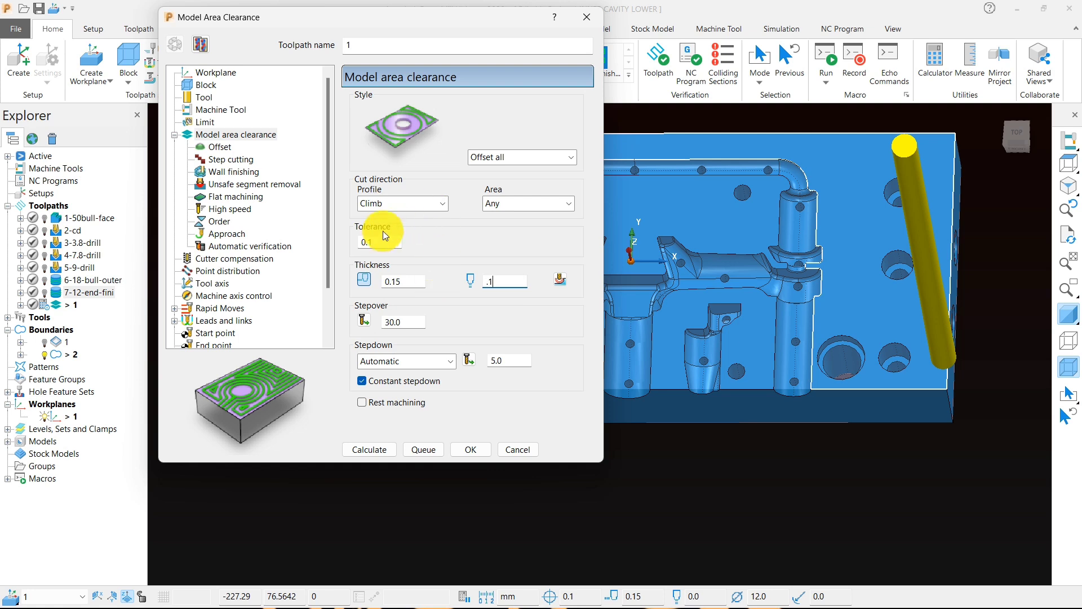
- Set the area clearance tolerance to 0.02, the stepover to 5 and the stepdown to 0.2
{"action": "left_click", "coordinate": [379, 241]}
{"action": "type", "text": "."}
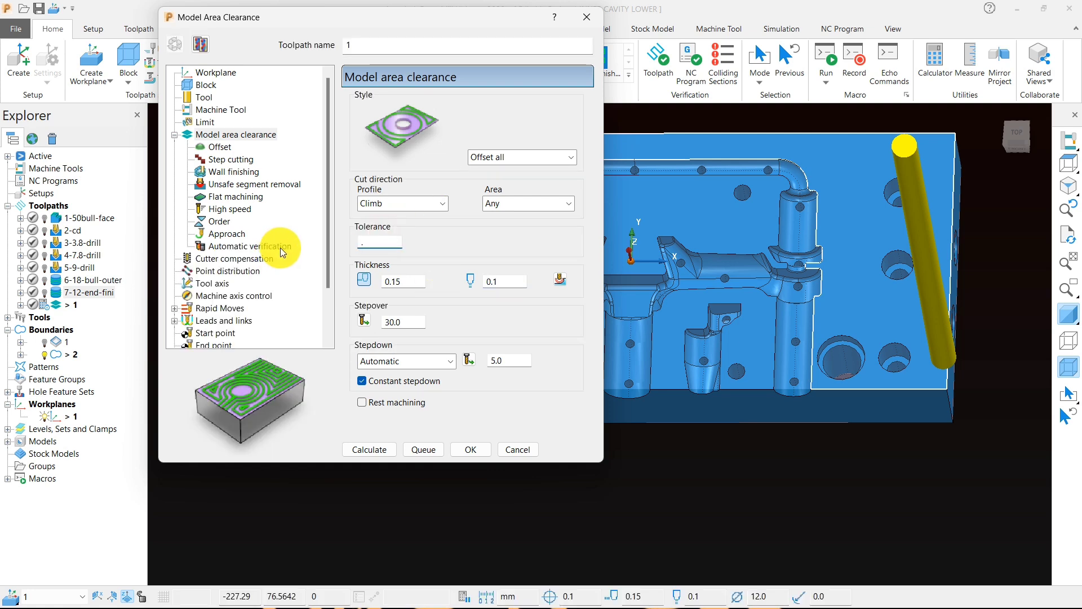
{"action": "type", "text": "02"}
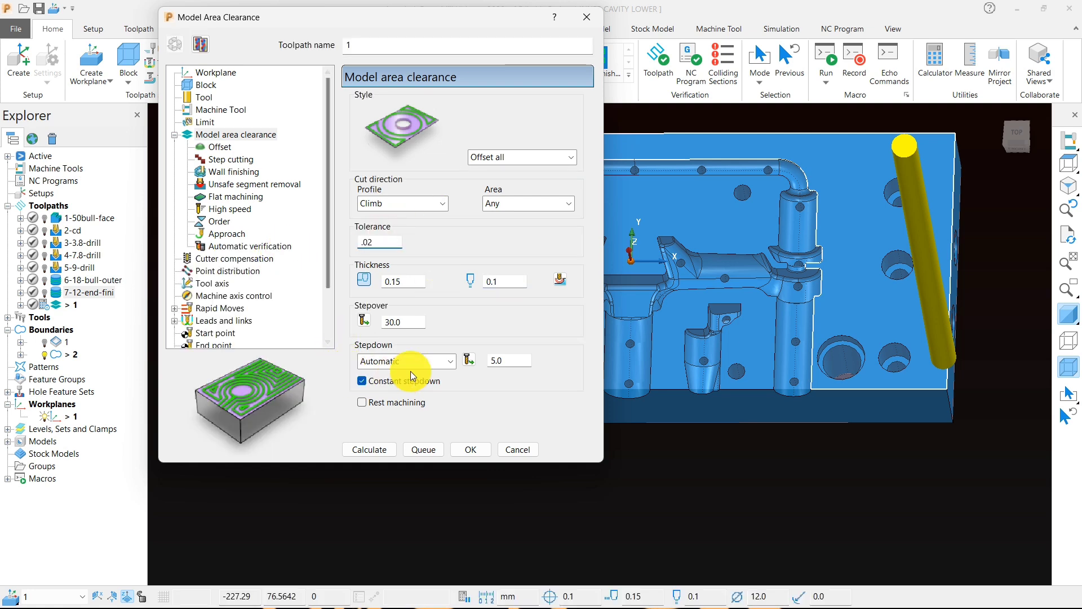
{"action": "left_click", "coordinate": [370, 322]}
{"action": "type", "text": "5"}
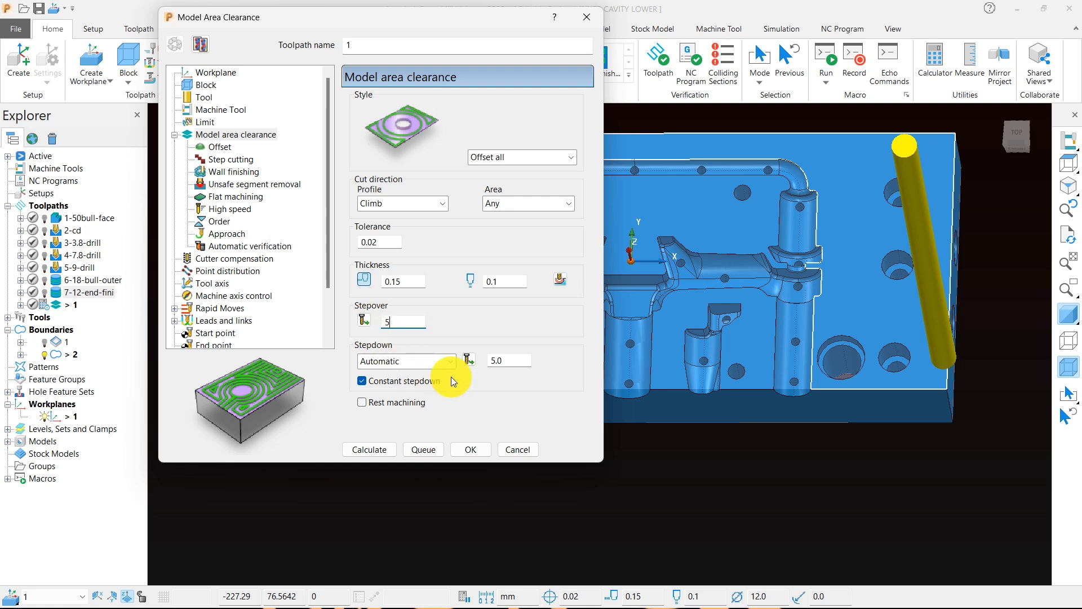
{"action": "left_click", "coordinate": [513, 359]}
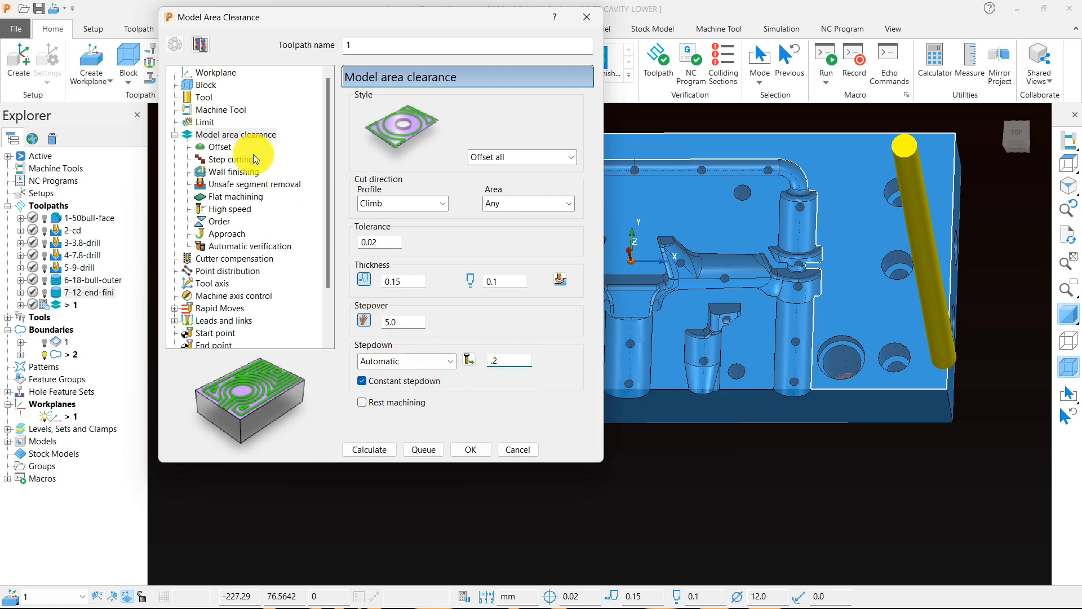
- Review the offset, step cutting, wall finishing and unsafe segment removal settings, leaving removal of small segments off
{"action": "left_click", "coordinate": [220, 147]}
{"action": "left_click", "coordinate": [385, 138]}
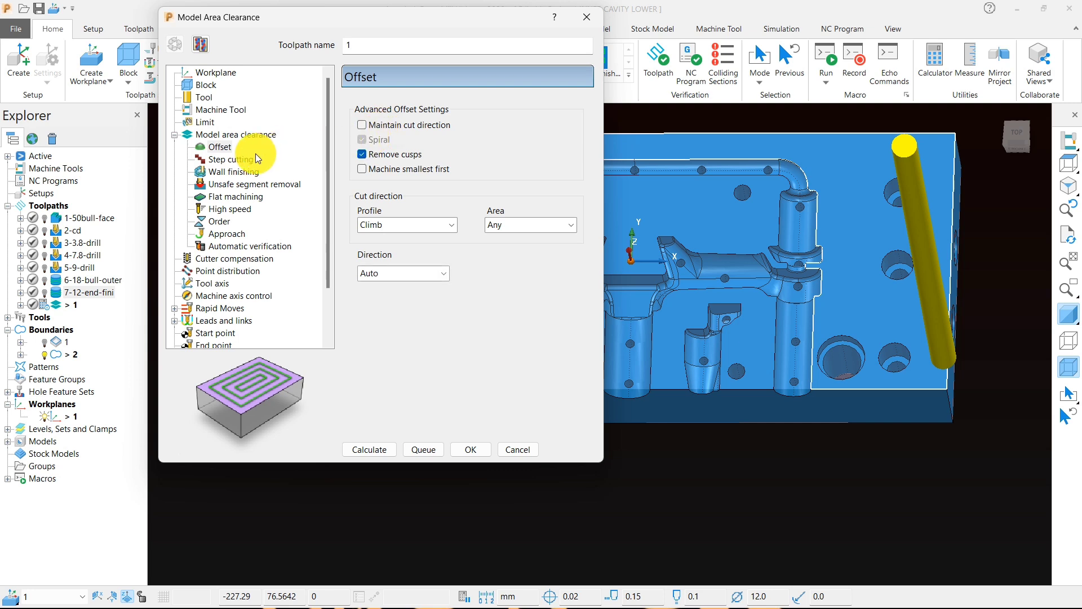
{"action": "left_click", "coordinate": [228, 160]}
{"action": "left_click", "coordinate": [231, 172]}
{"action": "left_click", "coordinate": [232, 184]}
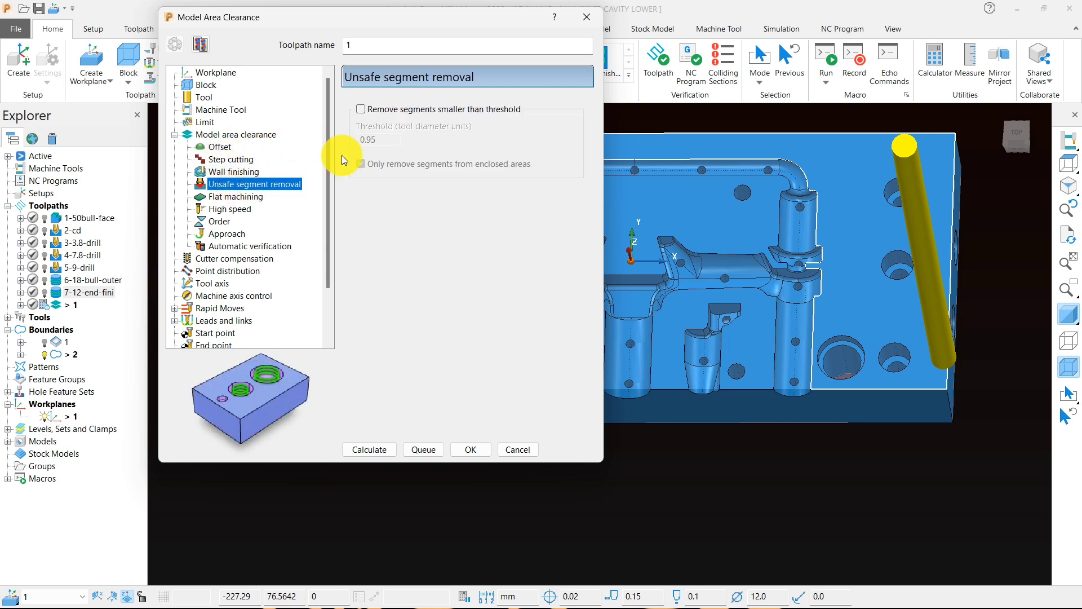
{"action": "left_click", "coordinate": [361, 109]}
{"action": "left_click", "coordinate": [368, 110]}
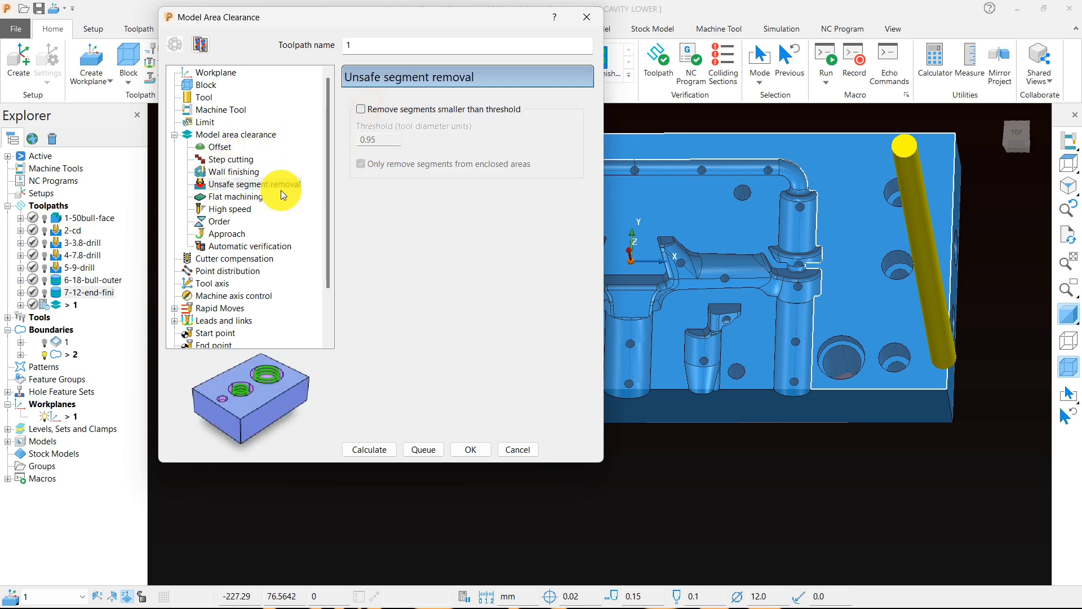
- Look over flat machining and set the high speed links to Straight
{"action": "left_click", "coordinate": [233, 198]}
{"action": "left_click", "coordinate": [228, 210]}
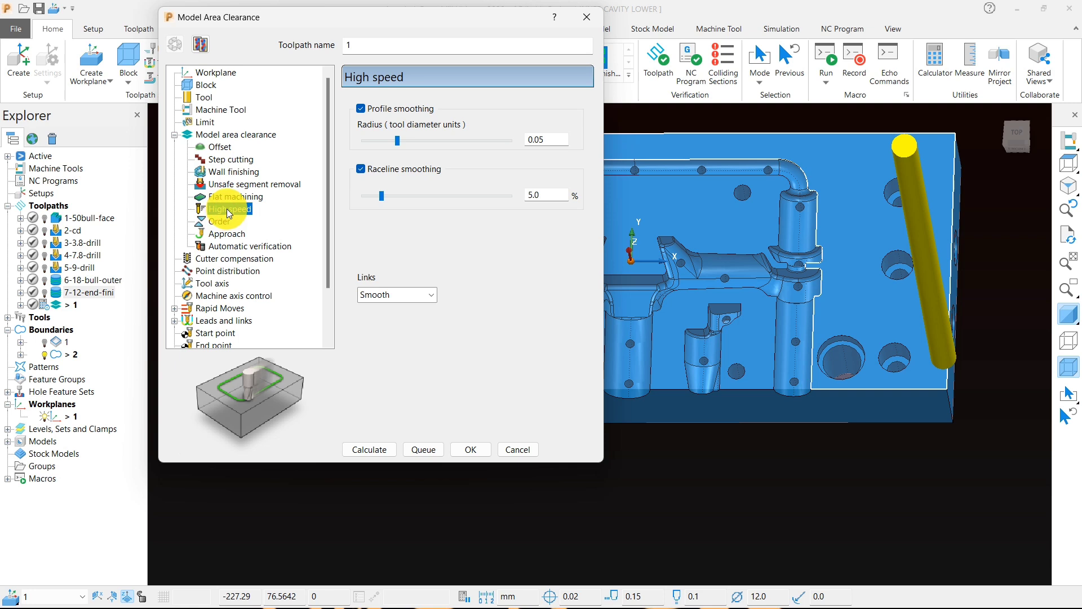
{"action": "left_click", "coordinate": [392, 296]}
{"action": "left_click", "coordinate": [364, 308]}
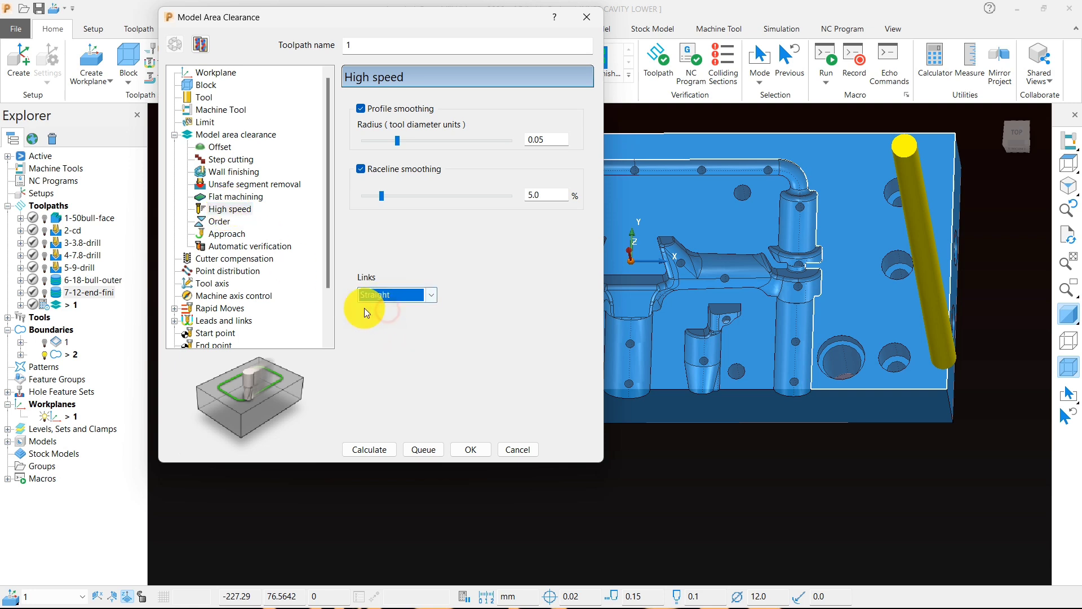
- Set the rapid height of the rapid moves to 10
{"action": "left_click", "coordinate": [217, 308]}
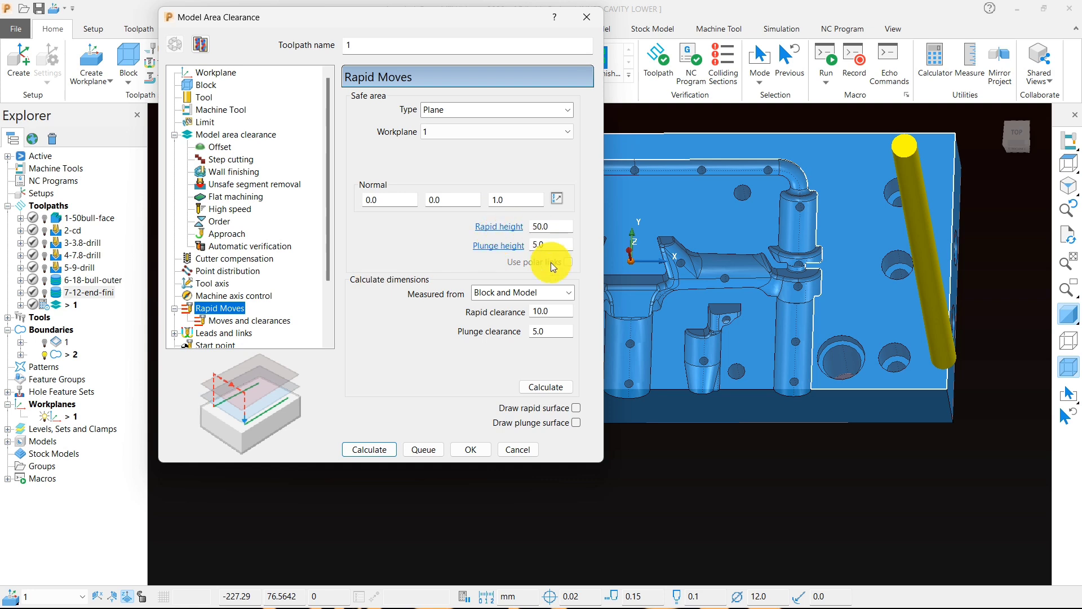
{"action": "left_click_drag", "start_coordinate": [561, 228], "coordinate": [496, 228]}
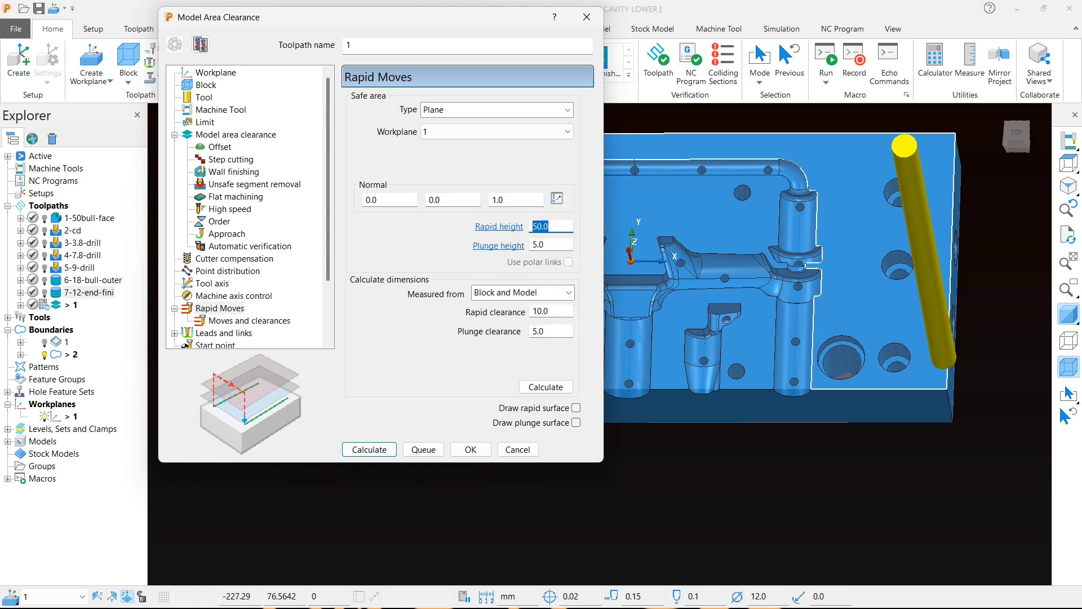
{"action": "type", "text": "10"}
- Set the axial clearance to 3 and the incremental plunge distance to 1.5 for the toolpath's moves
{"action": "left_click", "coordinate": [252, 320]}
{"action": "left_click_drag", "start_coordinate": [558, 383], "coordinate": [496, 382]}
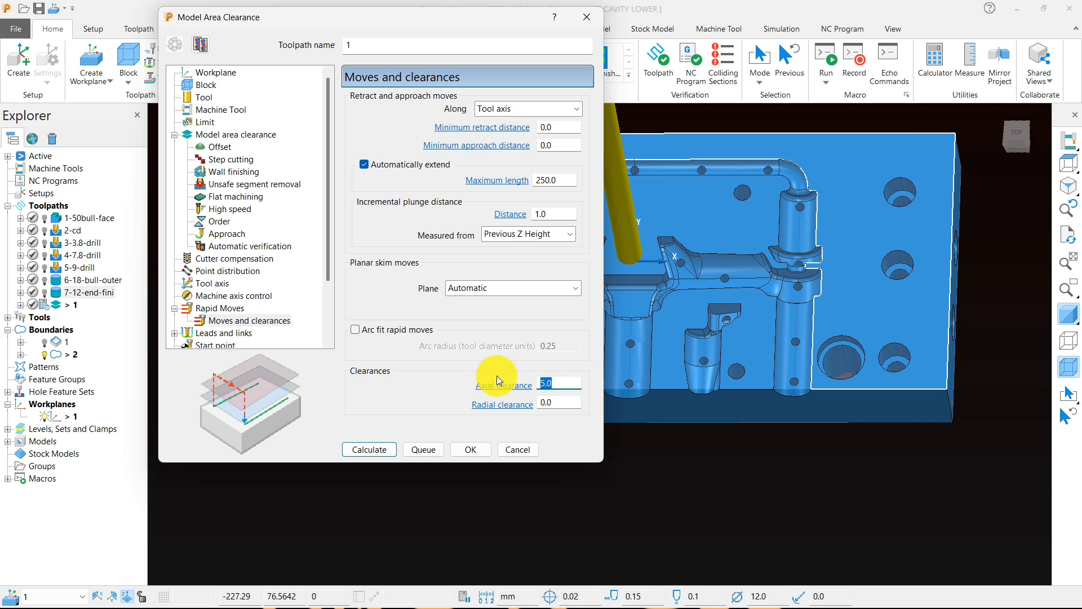
{"action": "left_click_drag", "start_coordinate": [563, 215], "coordinate": [484, 223]}
{"action": "type", "text": "1"}
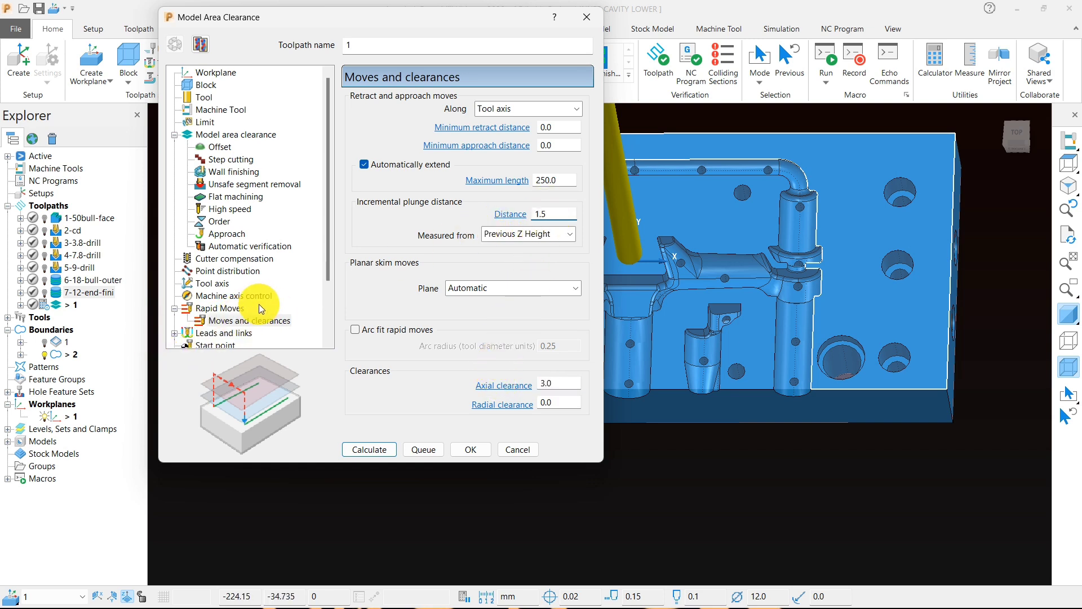
- Calculate the area clearance toolpath, accept the plunge warning and close the strategy dialog
{"action": "scroll", "coordinate": [258, 304], "scroll_direction": "down", "scroll_amount": 2}
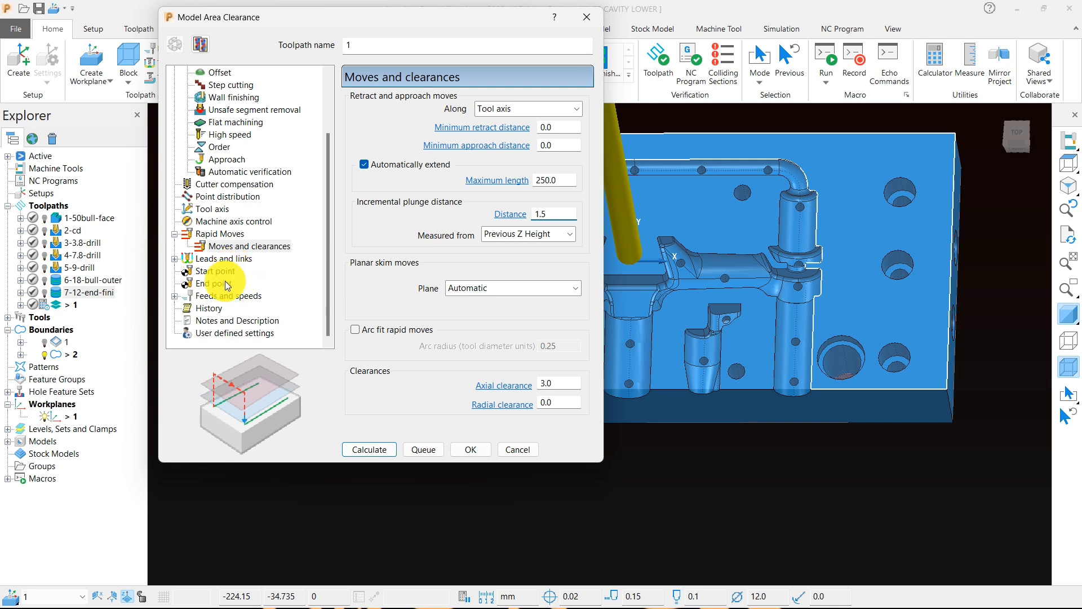
{"action": "left_click", "coordinate": [368, 447]}
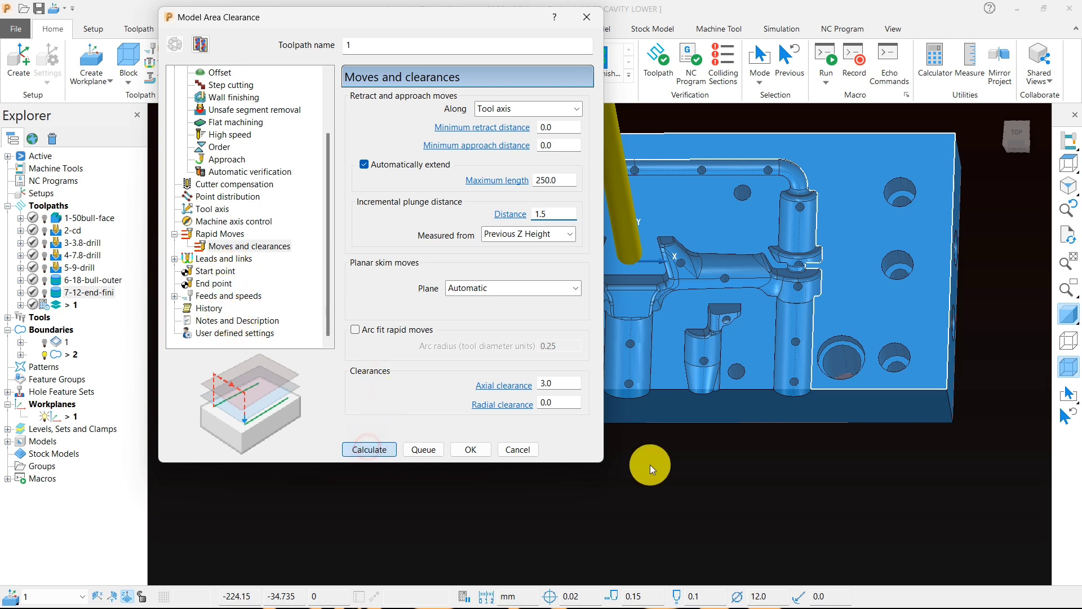
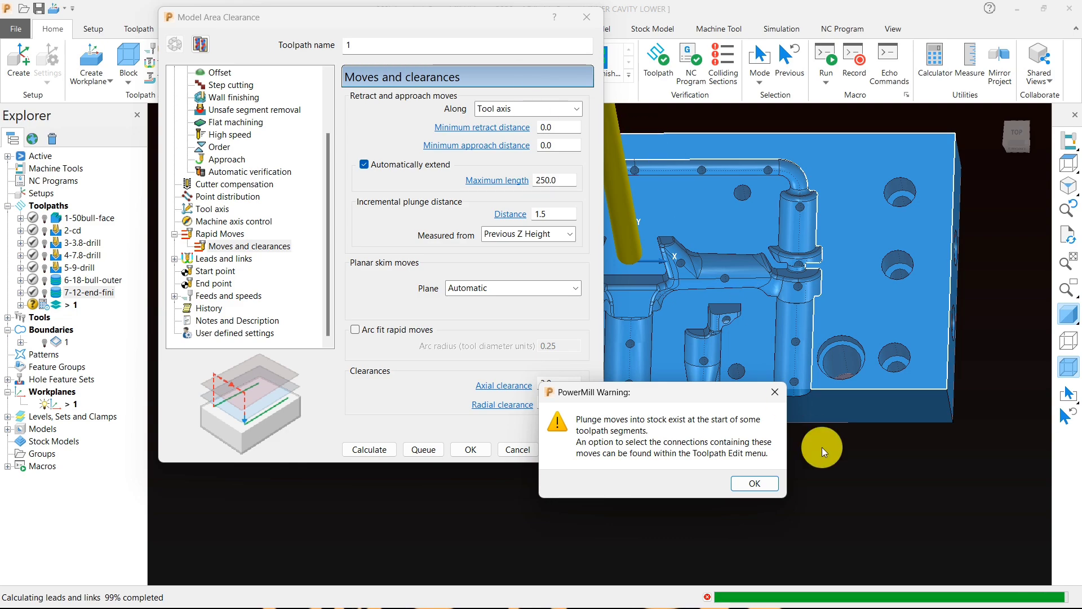
{"action": "left_click", "coordinate": [758, 481]}
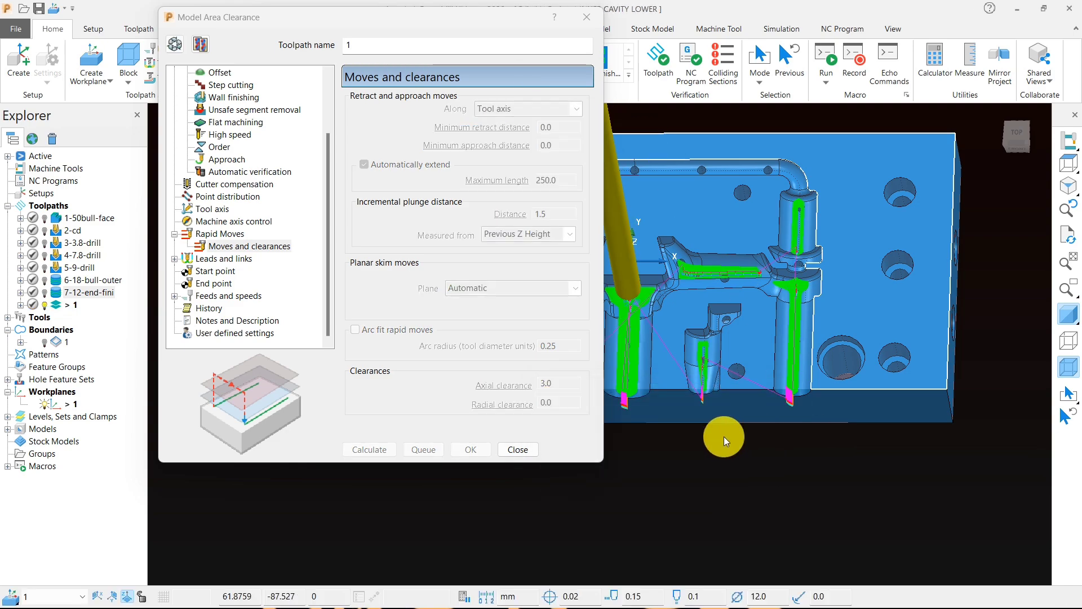
{"action": "left_click", "coordinate": [522, 449]}
- Examine the calculated roughing passes and their entry moves in the cavity channels from several angles
{"action": "middle_click_drag", "start_coordinate": [532, 429], "coordinate": [630, 368]}
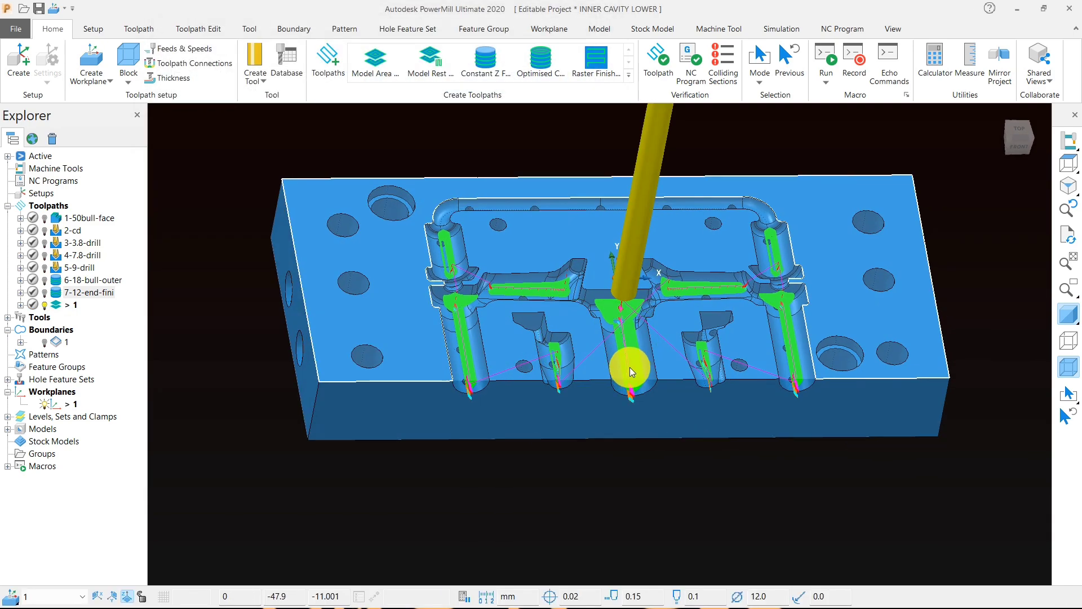
{"action": "scroll", "coordinate": [479, 348], "scroll_direction": "up", "scroll_amount": 5}
{"action": "middle_click_drag", "start_coordinate": [479, 348], "coordinate": [394, 343]}
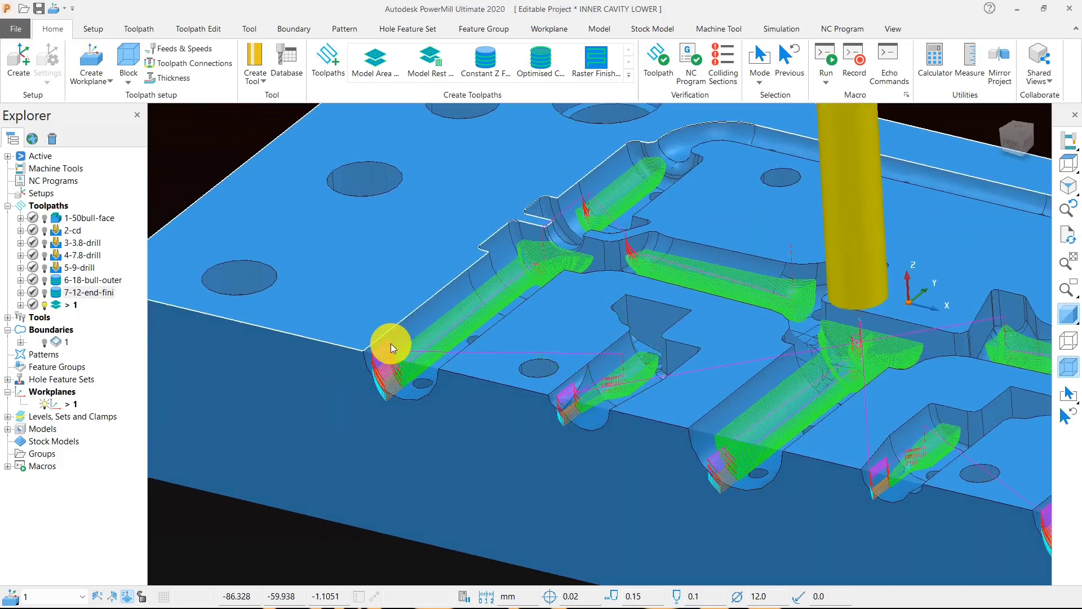
{"action": "scroll", "coordinate": [370, 401], "scroll_direction": "up", "scroll_amount": 5}
{"action": "scroll", "coordinate": [505, 387], "scroll_direction": "down", "scroll_amount": 5}
{"action": "middle_click_drag", "start_coordinate": [506, 387], "coordinate": [682, 479]}
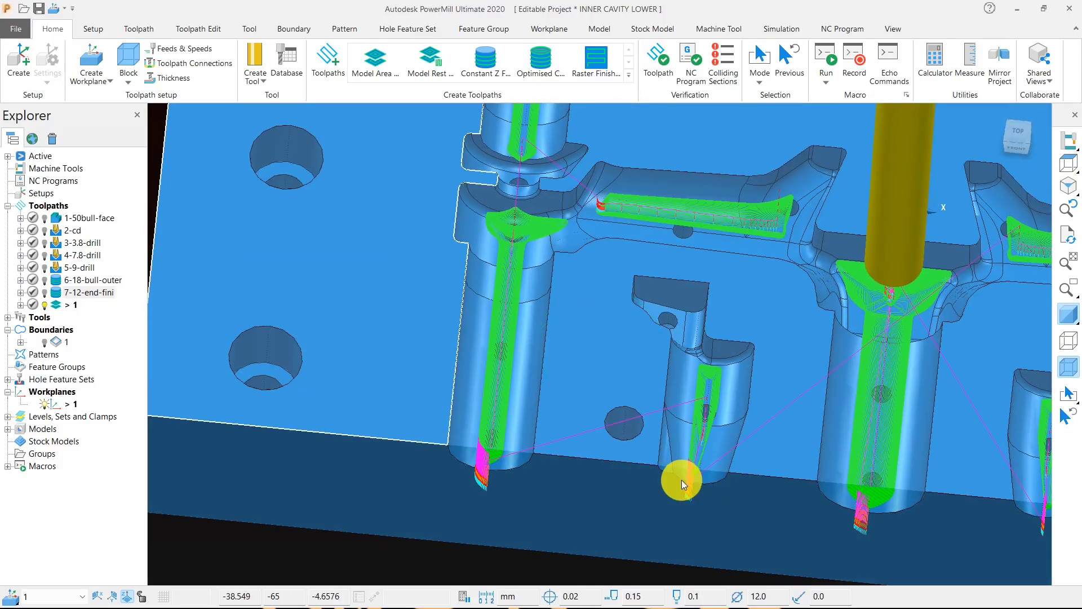
{"action": "scroll", "coordinate": [681, 479], "scroll_direction": "down", "scroll_amount": 5}
{"action": "scroll", "coordinate": [642, 379], "scroll_direction": "up", "scroll_amount": 5}
{"action": "scroll", "coordinate": [541, 429], "scroll_direction": "down", "scroll_amount": 4}
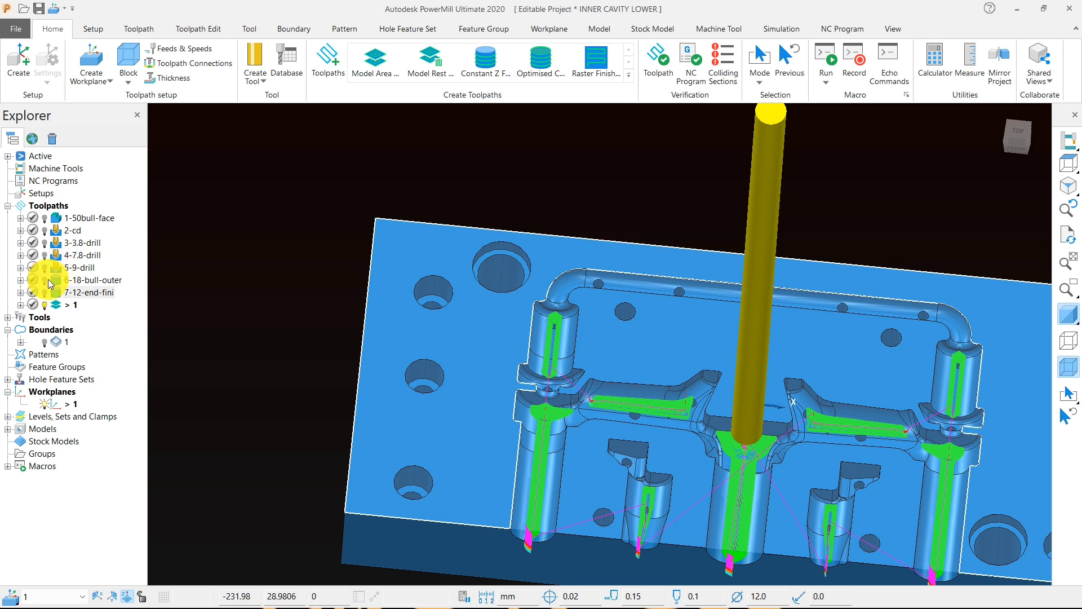
- Rename the new area clearance toolpath as 8-12-end-rough
{"action": "left_click", "coordinate": [68, 305]}
{"action": "left_click", "coordinate": [79, 308]}
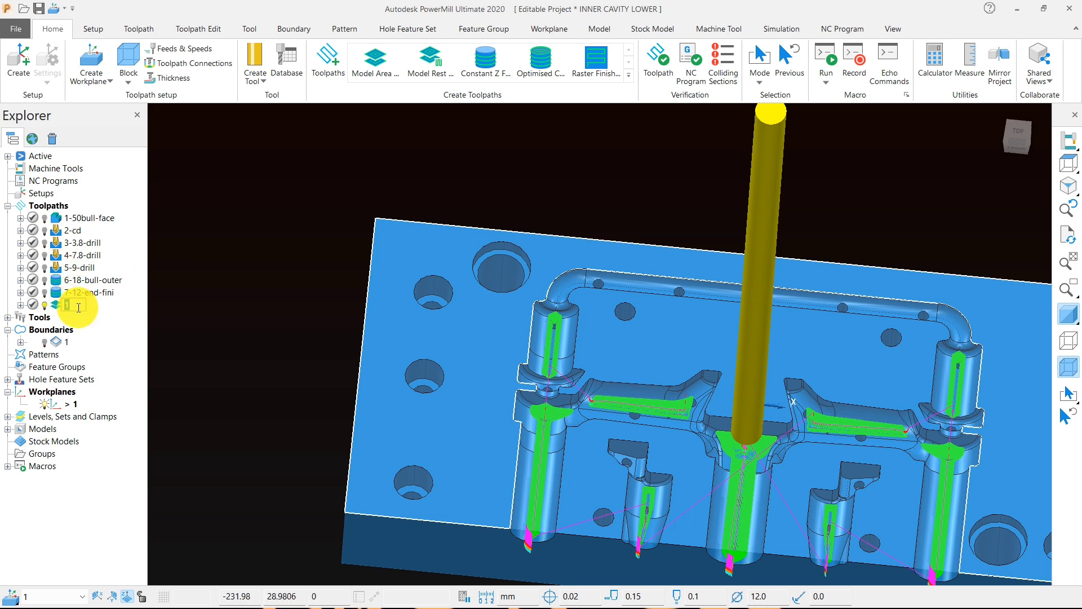
{"action": "type", "text": "8-12"}
{"action": "type", "text": "-end-rough"}
{"action": "left_click", "coordinate": [236, 283]}
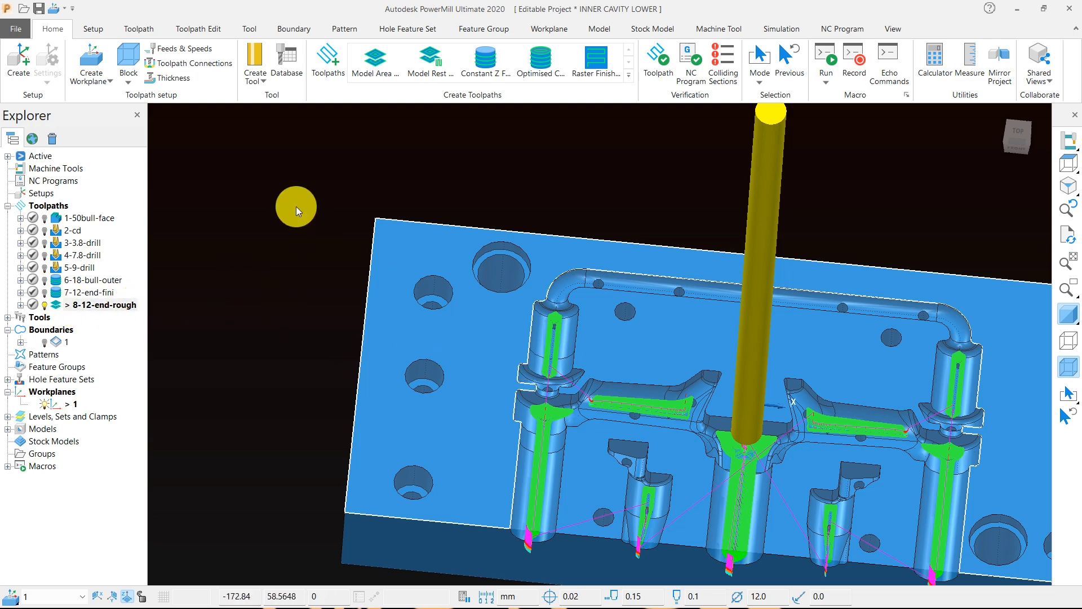
- Review the lead-in and link settings in the connections of toolpath 8-12-end-rough and accept them
{"action": "scroll", "coordinate": [532, 245], "scroll_direction": "down", "scroll_amount": 2}
{"action": "middle_click_drag", "start_coordinate": [597, 330], "coordinate": [547, 263]}
{"action": "scroll", "coordinate": [645, 398], "scroll_direction": "up", "scroll_amount": 4}
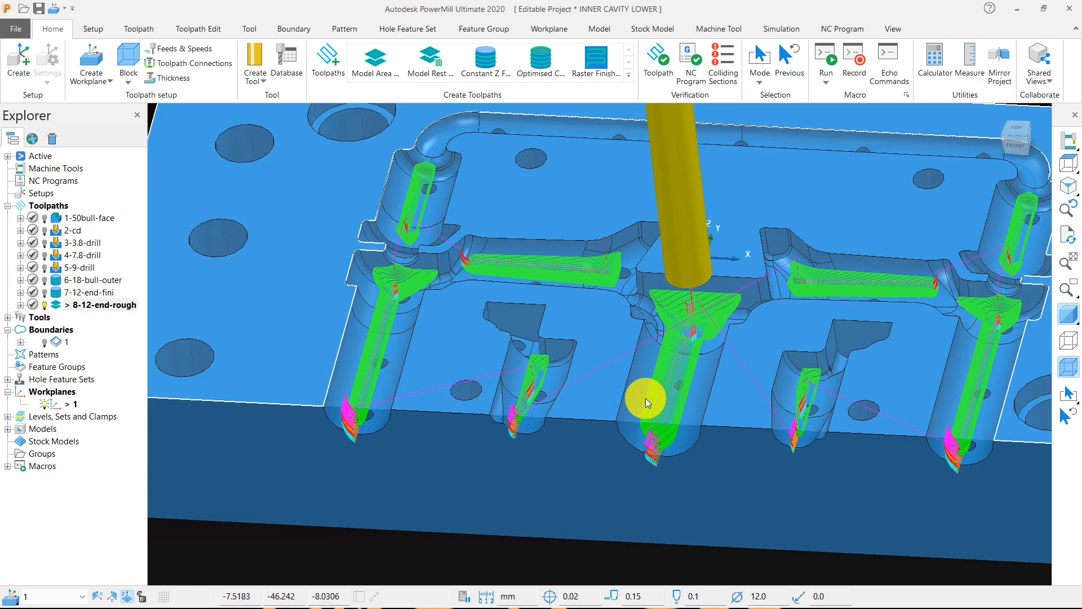
{"action": "left_click", "coordinate": [194, 64]}
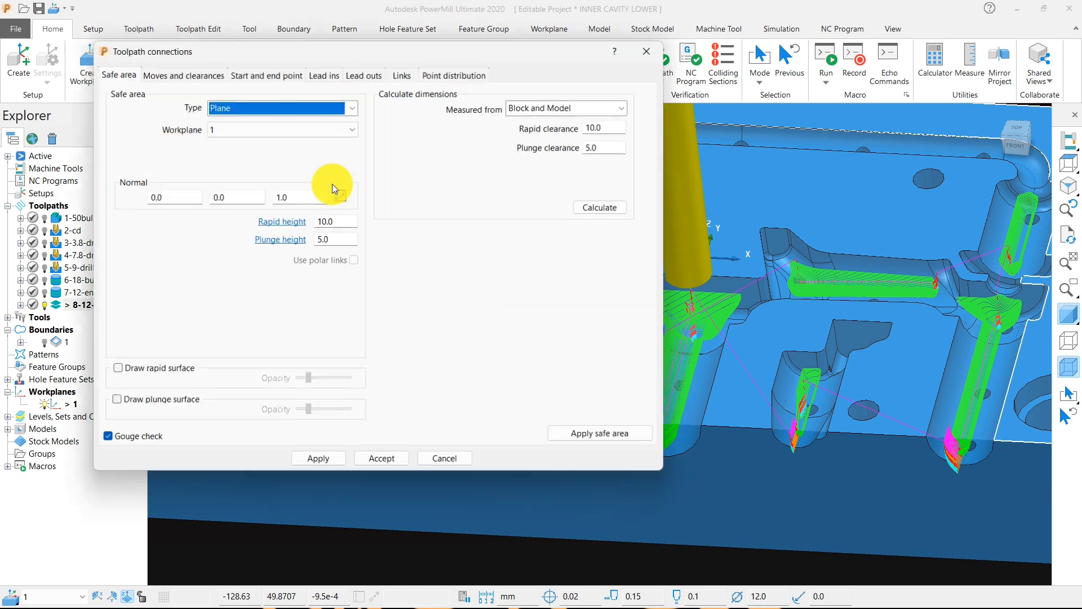
{"action": "left_click", "coordinate": [294, 75]}
{"action": "left_click", "coordinate": [322, 75]}
{"action": "left_click", "coordinate": [191, 118]}
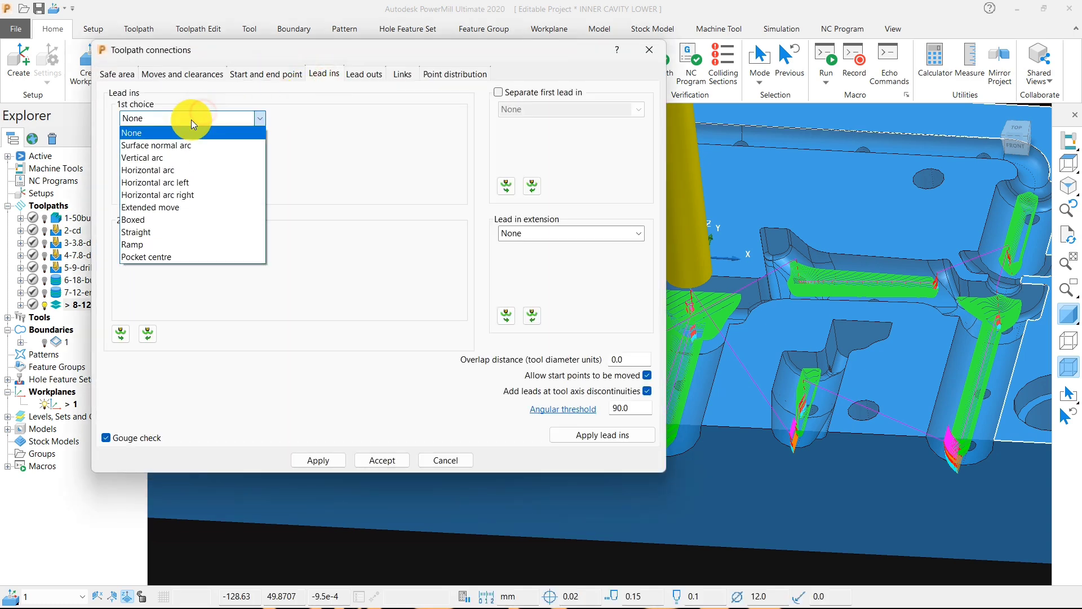
{"action": "left_click", "coordinate": [191, 119]}
{"action": "left_click", "coordinate": [402, 74]}
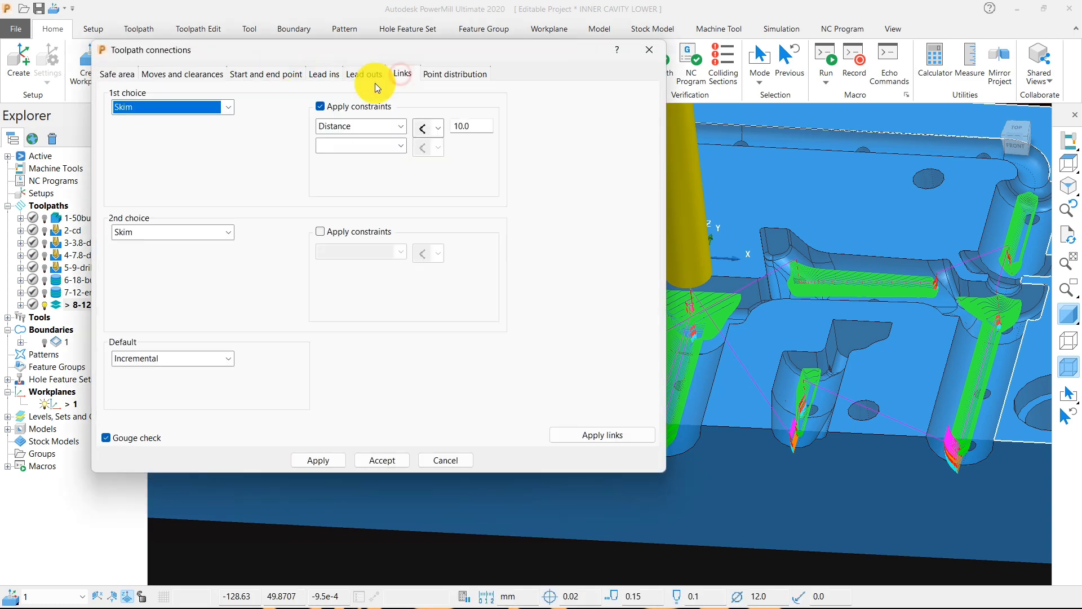
{"action": "left_click", "coordinate": [401, 460]}
- Measure the width of the curved channel where it meets the upper cylindrical pocket, using the line measurement
{"action": "middle_click_drag", "start_coordinate": [423, 418], "coordinate": [502, 406]}
{"action": "scroll", "coordinate": [516, 389], "scroll_direction": "down", "scroll_amount": 3}
{"action": "middle_click_drag", "start_coordinate": [532, 359], "coordinate": [494, 286]}
{"action": "scroll", "coordinate": [449, 210], "scroll_direction": "up", "scroll_amount": 2}
{"action": "scroll", "coordinate": [401, 198], "scroll_direction": "up", "scroll_amount": 2}
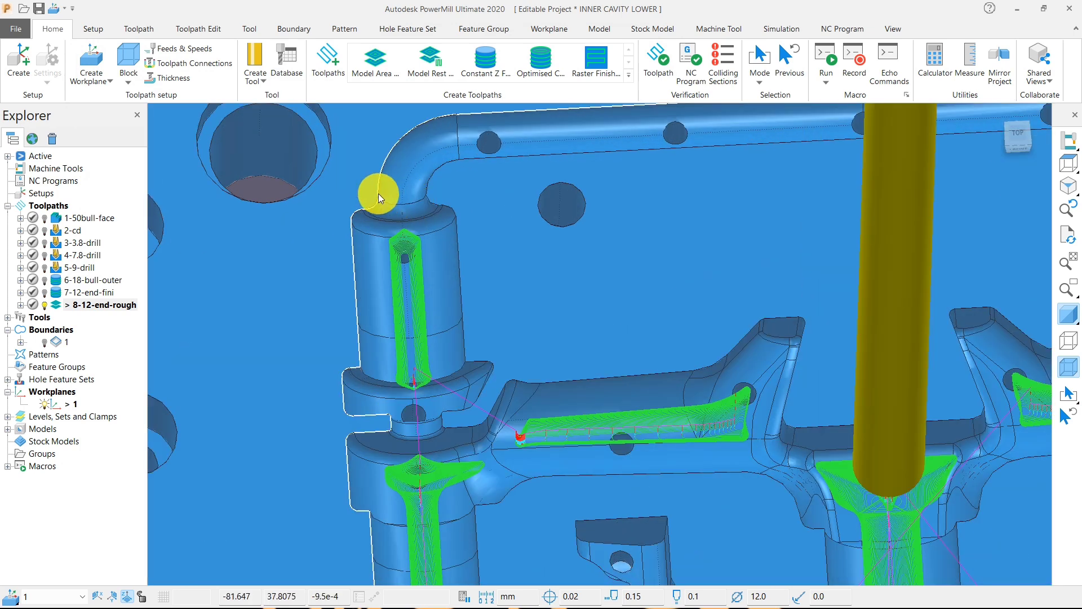
{"action": "scroll", "coordinate": [468, 225], "scroll_direction": "down", "scroll_amount": 3}
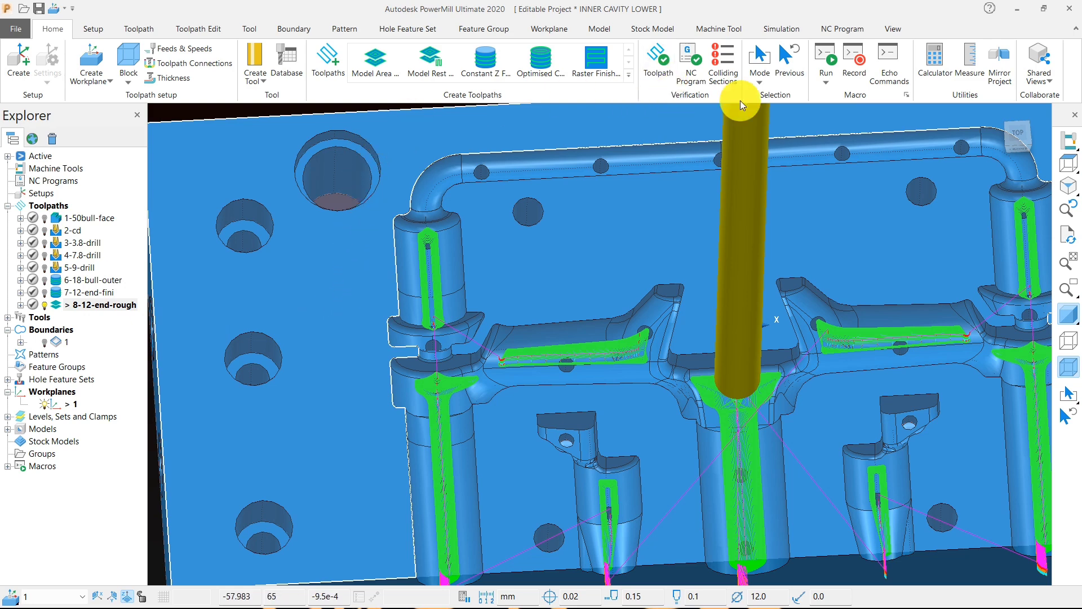
{"action": "left_click", "coordinate": [970, 63]}
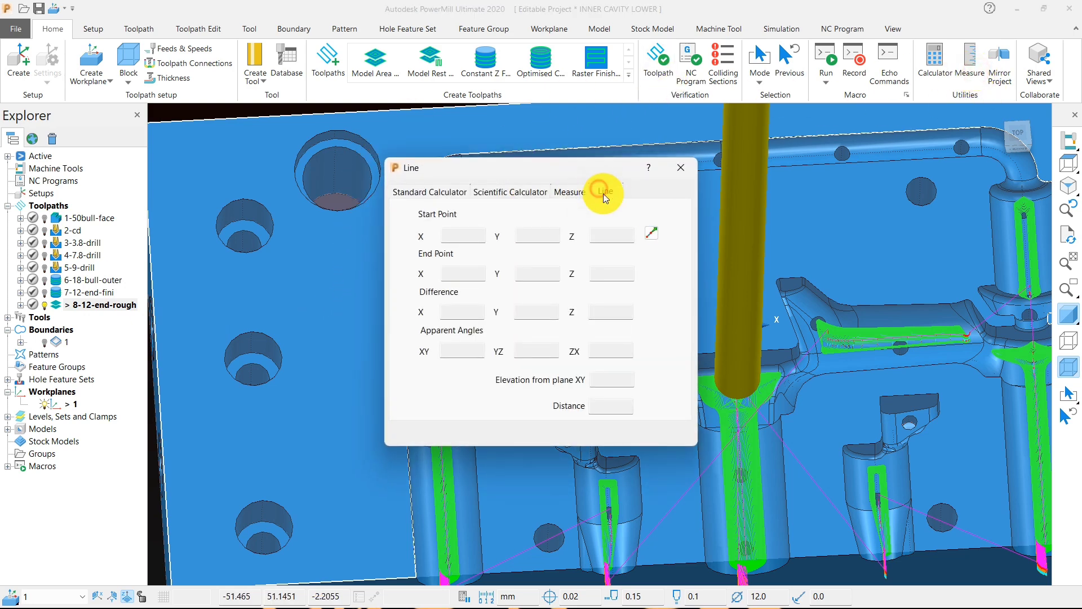
{"action": "left_click", "coordinate": [651, 233]}
{"action": "scroll", "coordinate": [459, 226], "scroll_direction": "up", "scroll_amount": 5}
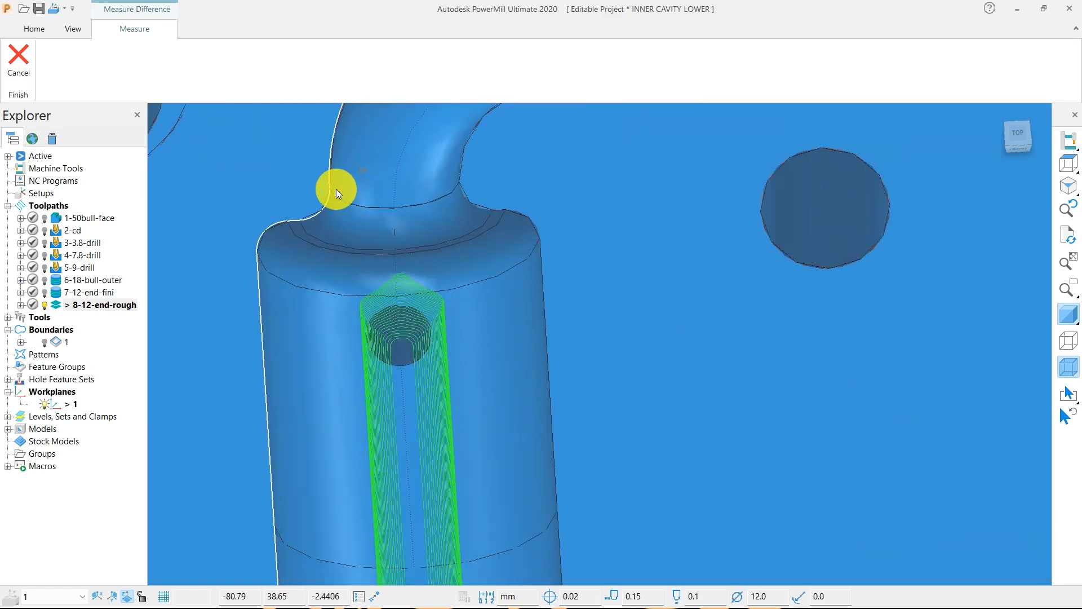
{"action": "left_click", "coordinate": [330, 185]}
{"action": "left_click", "coordinate": [458, 180]}
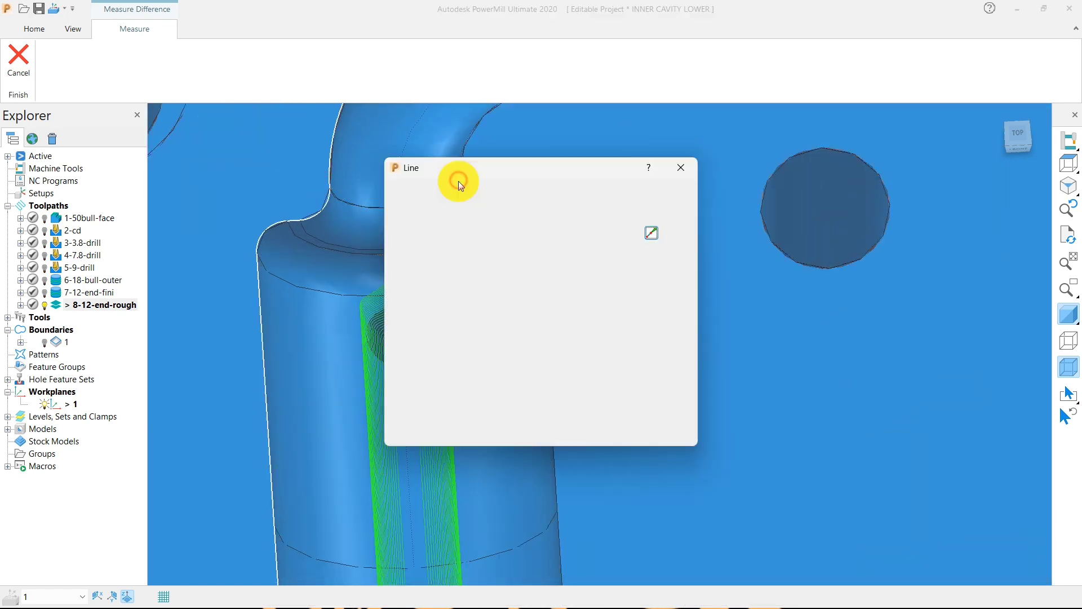
{"action": "double_click", "coordinate": [596, 406]}
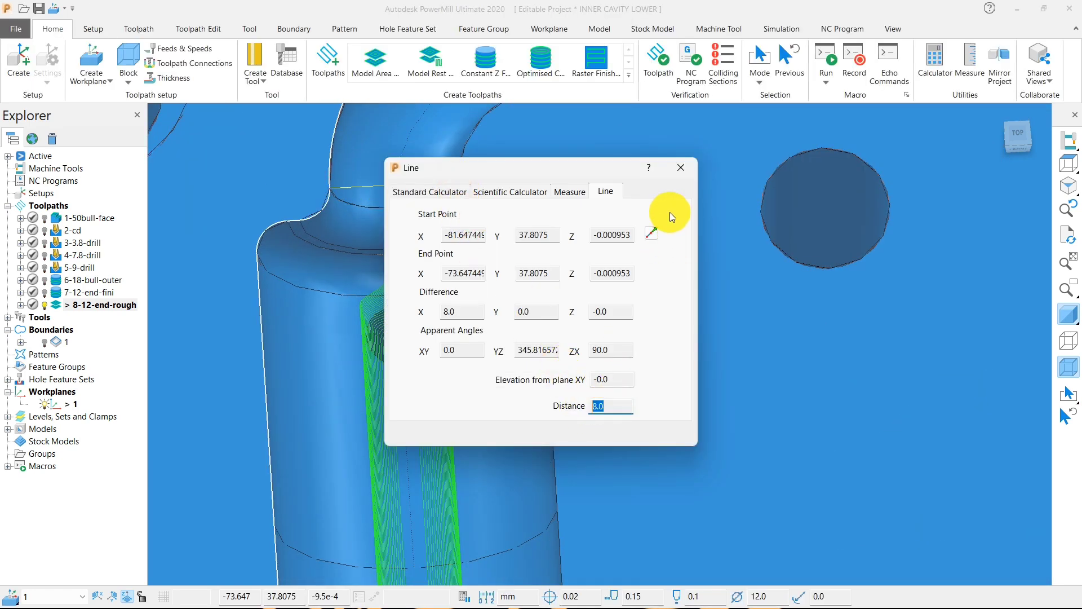
{"action": "left_click", "coordinate": [681, 170]}
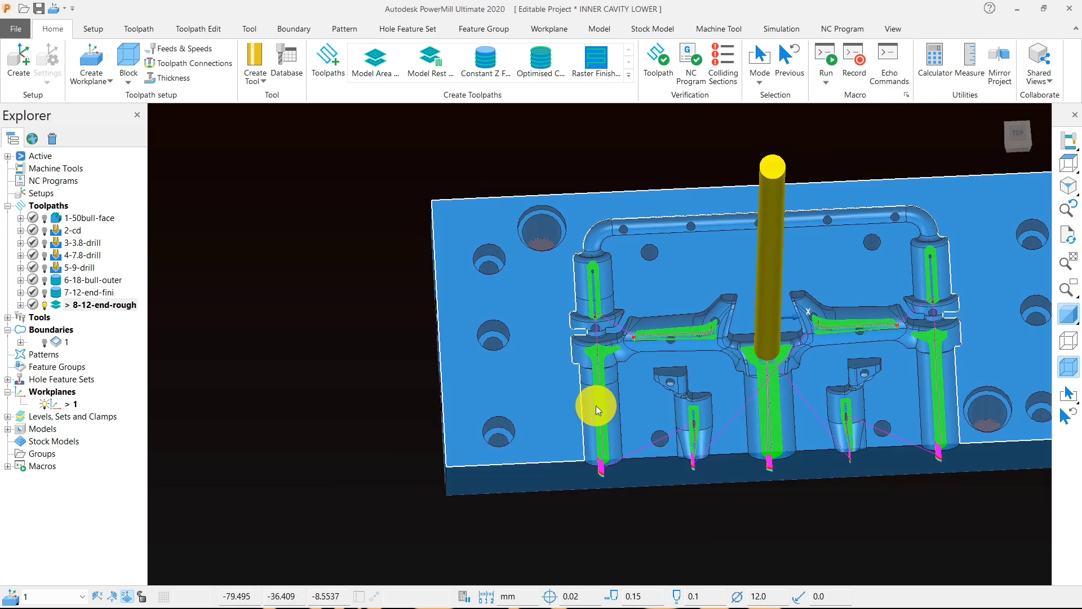
- Start a Model Rest Area Clearance toolpath and create a 6 mm diameter end mill named 6-end for it
{"action": "scroll", "coordinate": [598, 404], "scroll_direction": "up", "scroll_amount": 2}
{"action": "scroll", "coordinate": [607, 245], "scroll_direction": "up", "scroll_amount": 3}
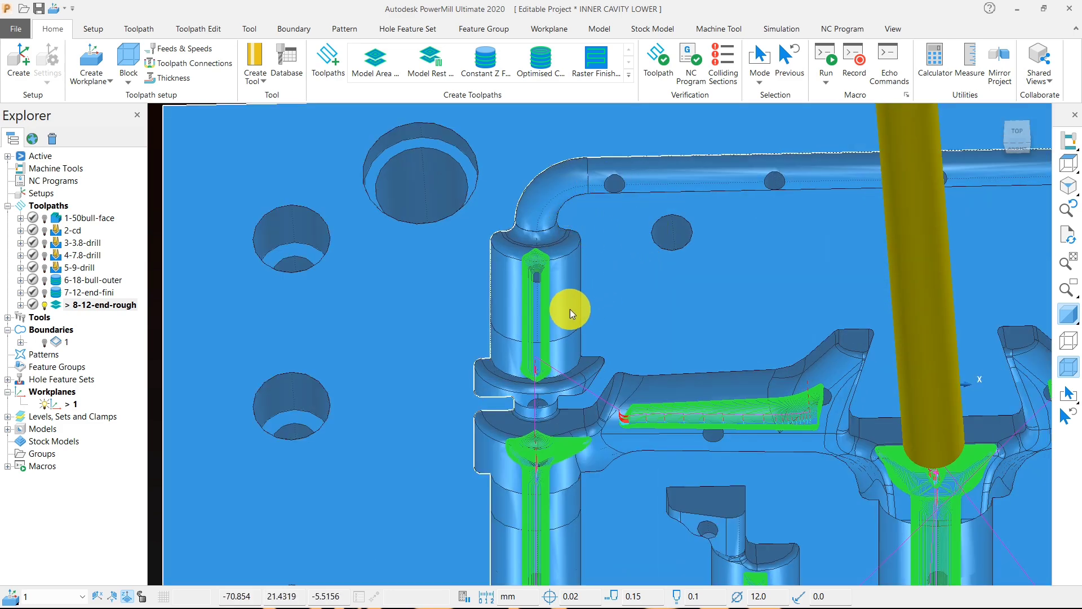
{"action": "scroll", "coordinate": [533, 407], "scroll_direction": "up", "scroll_amount": 2}
{"action": "scroll", "coordinate": [505, 363], "scroll_direction": "down", "scroll_amount": 6}
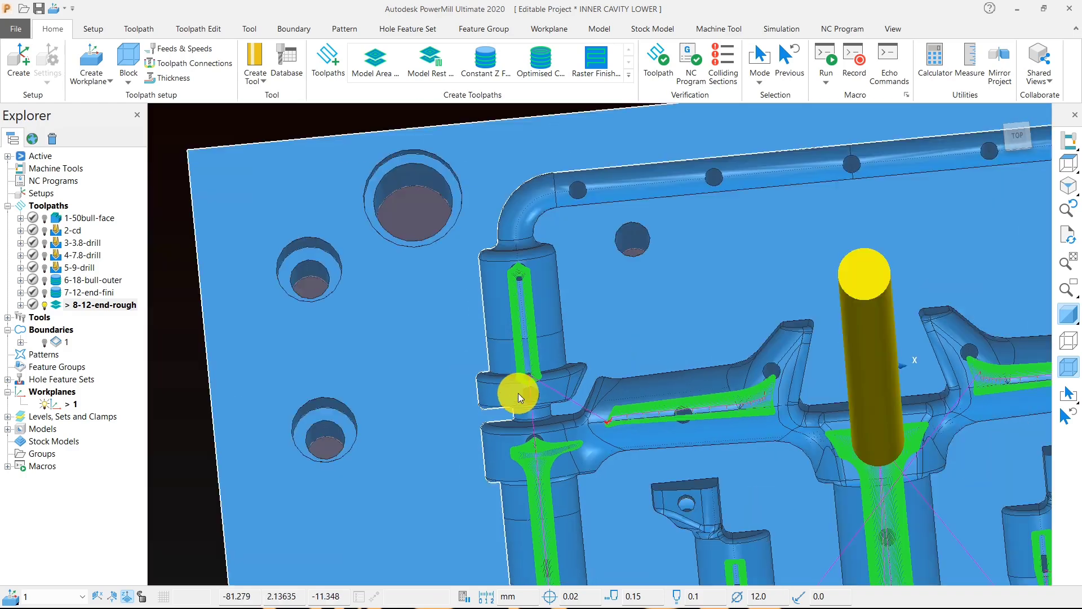
{"action": "scroll", "coordinate": [586, 451], "scroll_direction": "up", "scroll_amount": 3}
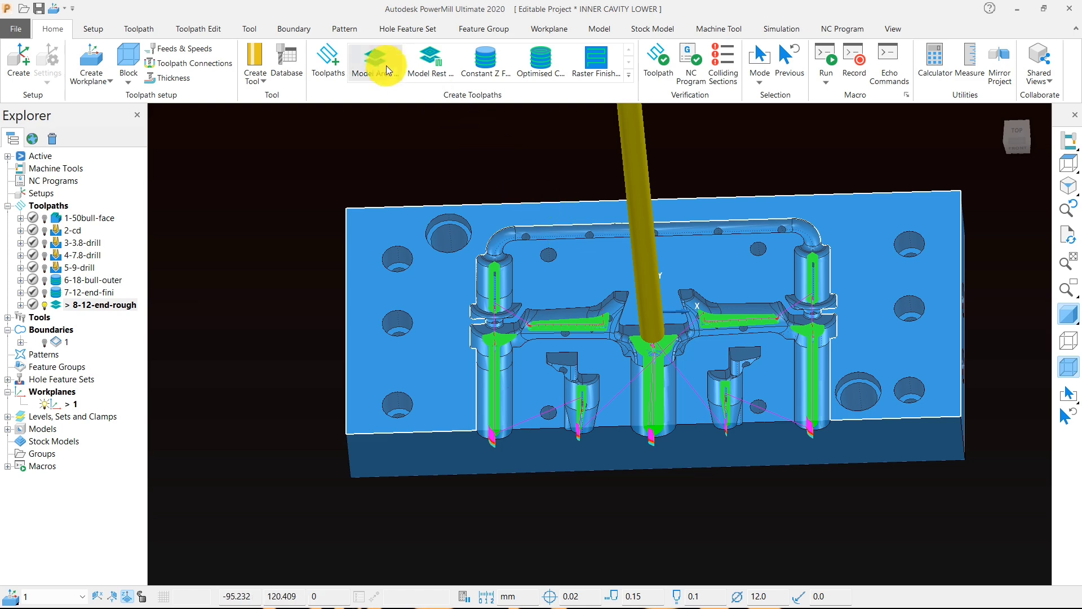
{"action": "left_click", "coordinate": [430, 64]}
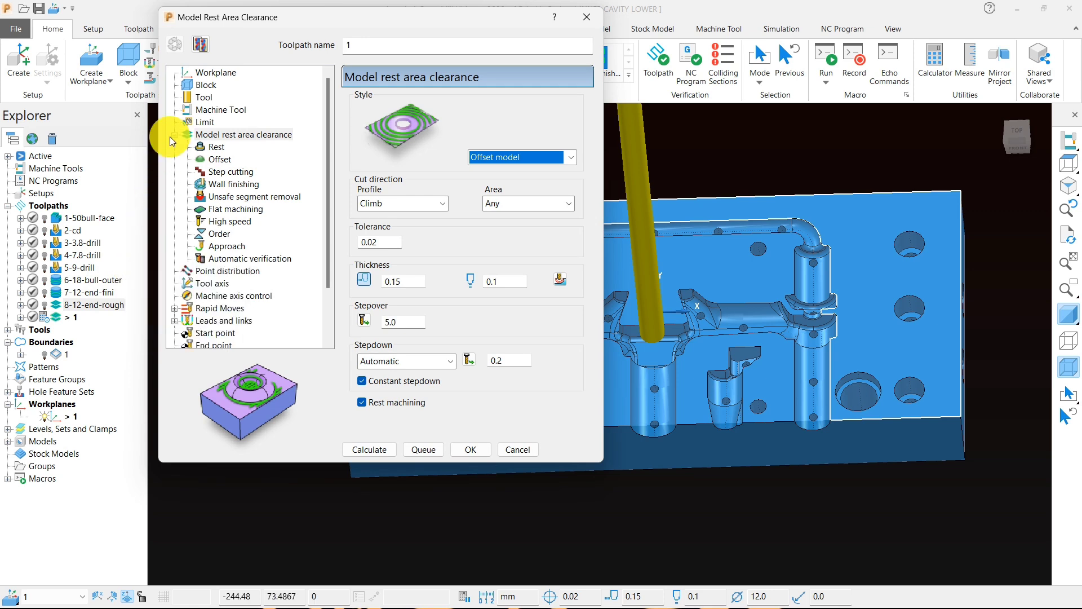
{"action": "left_click", "coordinate": [203, 97]}
{"action": "left_click", "coordinate": [393, 106]}
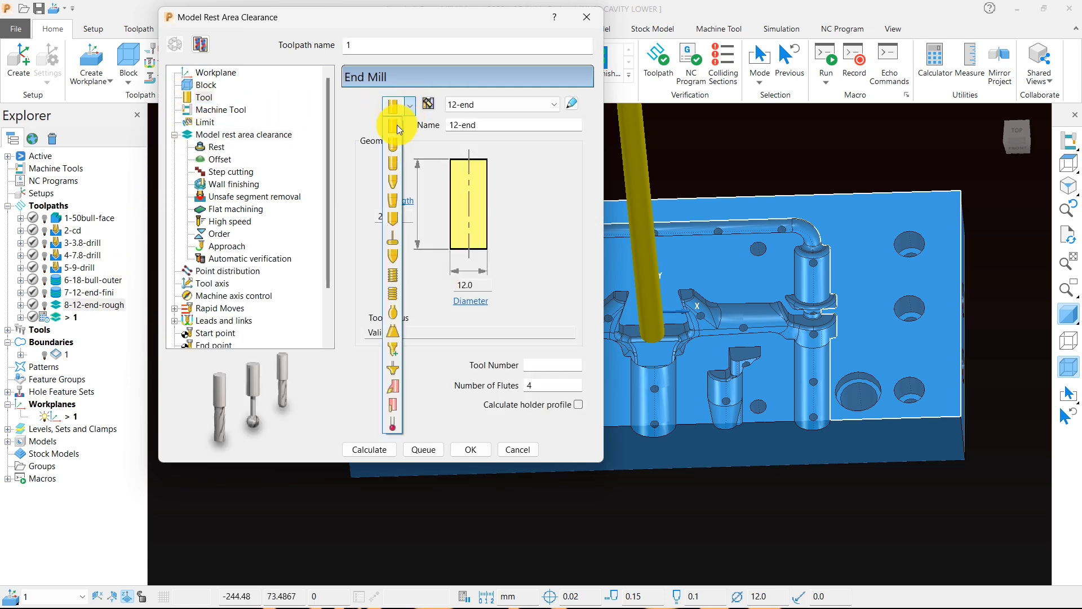
{"action": "left_click", "coordinate": [393, 127]}
{"action": "double_click", "coordinate": [467, 285]}
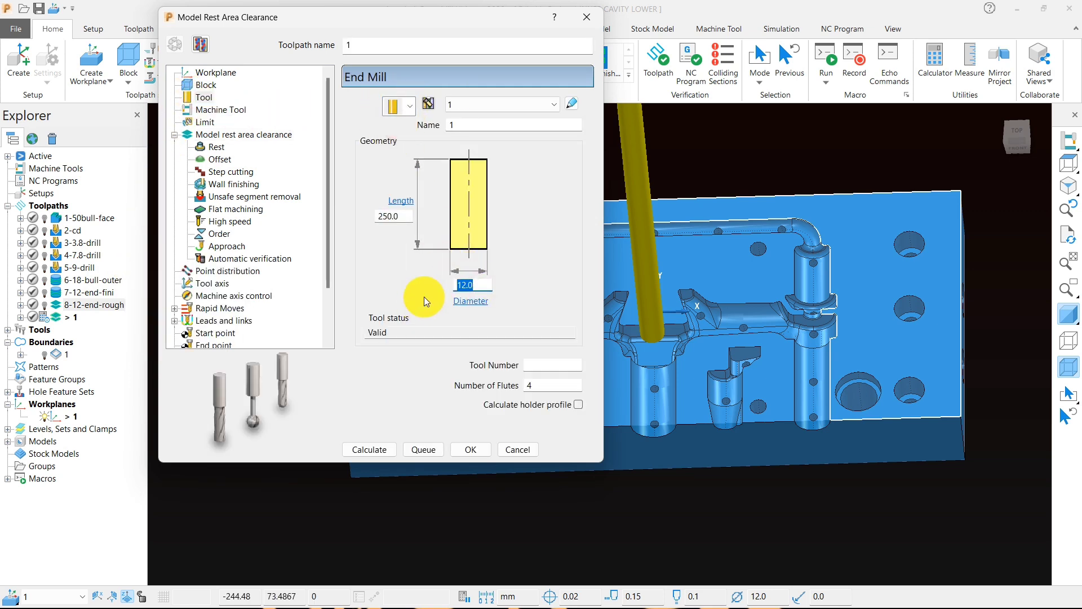
{"action": "type", "text": "6"}
{"action": "left_click", "coordinate": [469, 128]}
{"action": "type", "text": "6-e"}
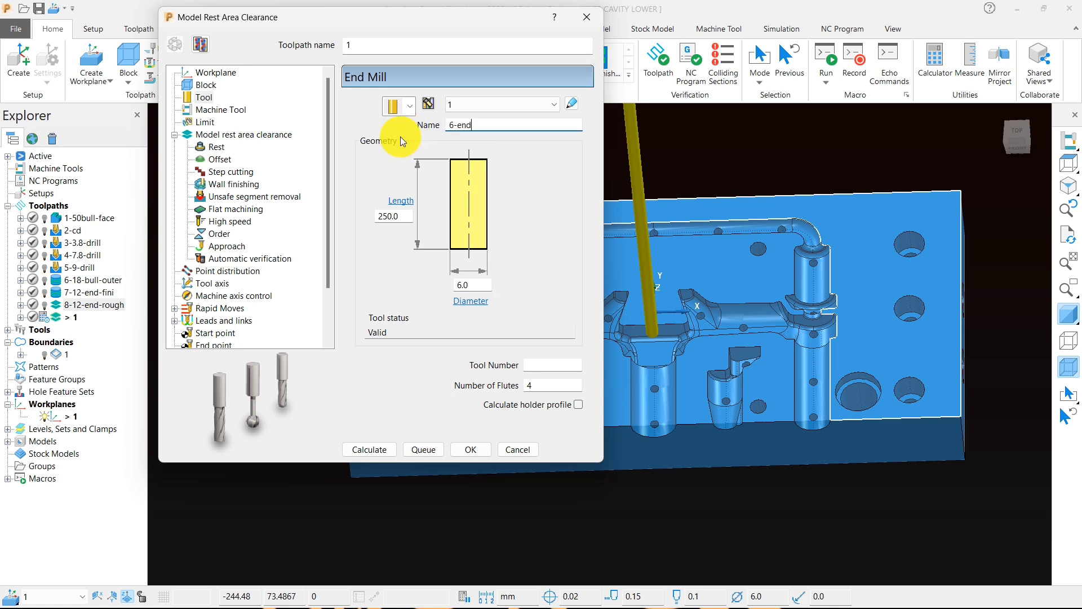
- Set the rest area clearance stepover to 3 and the stepdown to 0.15
{"action": "left_click", "coordinate": [236, 138]}
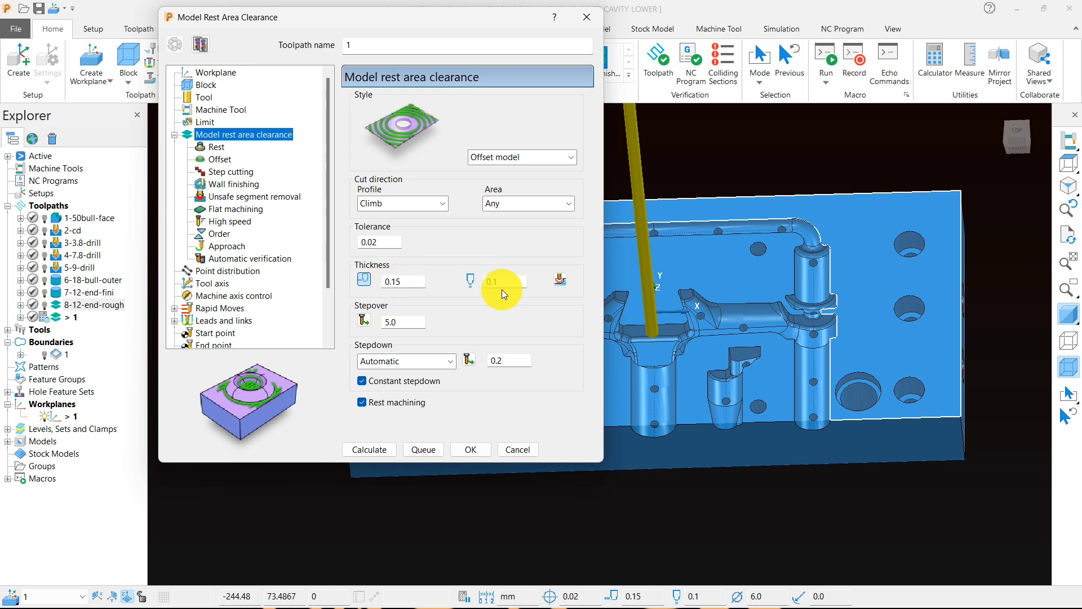
{"action": "left_click_drag", "start_coordinate": [413, 322], "coordinate": [359, 322]}
{"action": "type", "text": "3"}
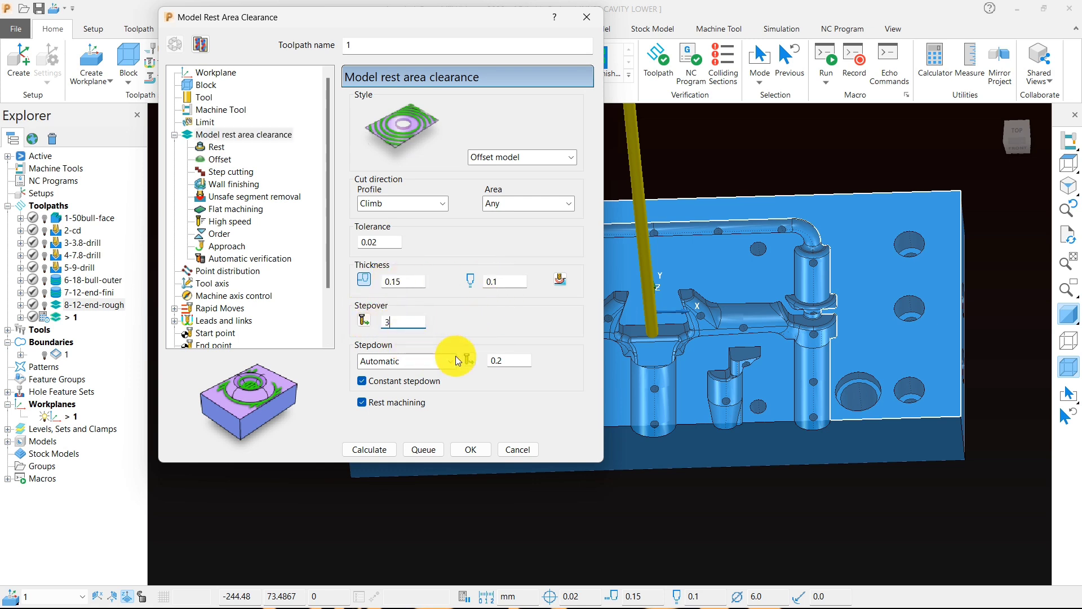
{"action": "left_click", "coordinate": [469, 358]}
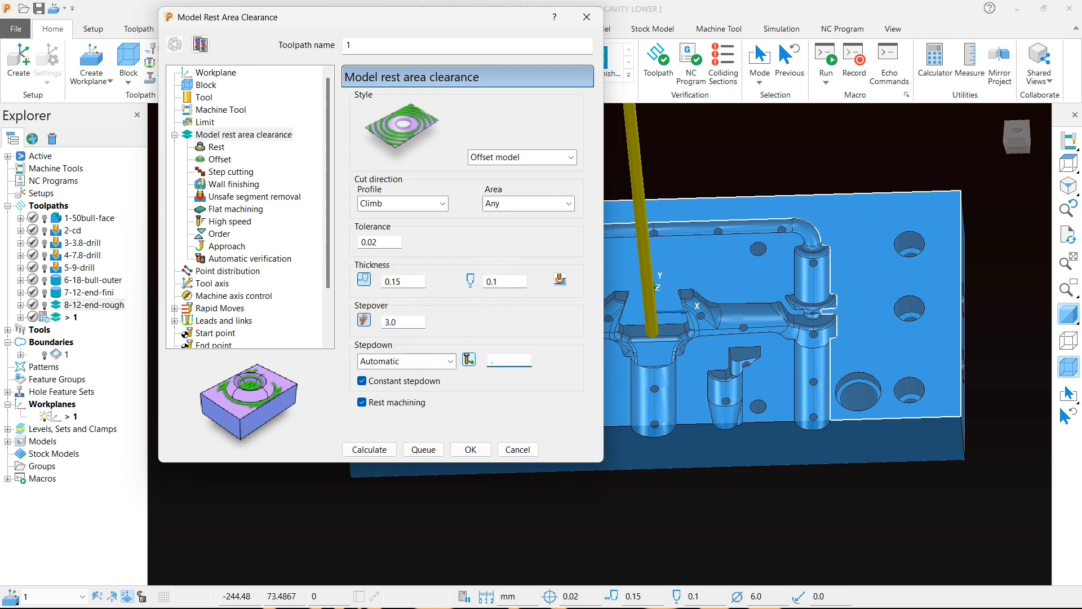
{"action": "type", "text": ".15"}
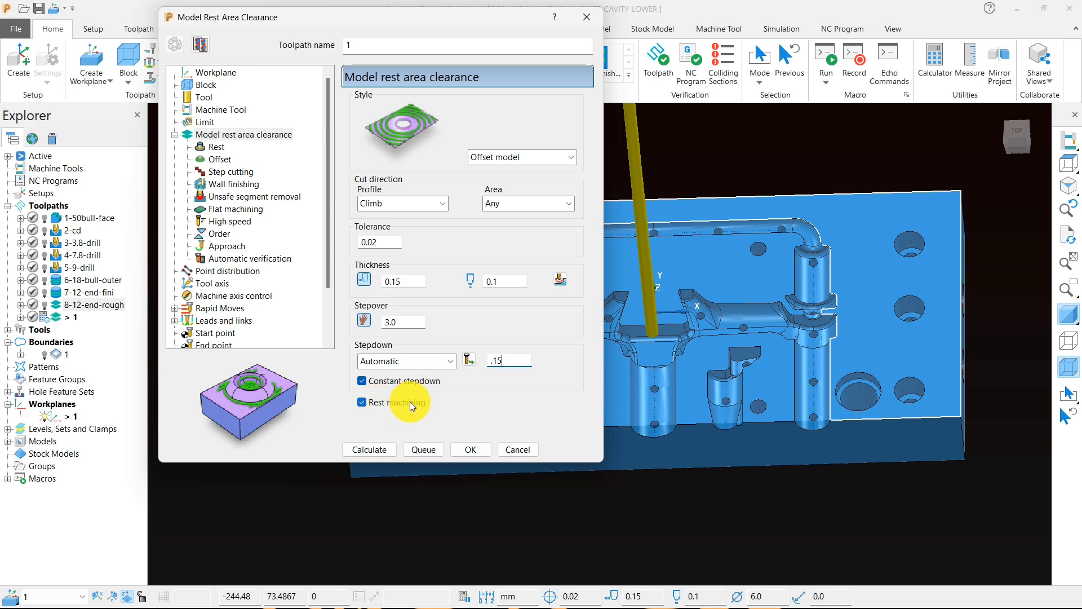
- Choose toolpath 8-12-end-rough as the reference for rest machining
{"action": "left_click", "coordinate": [225, 148]}
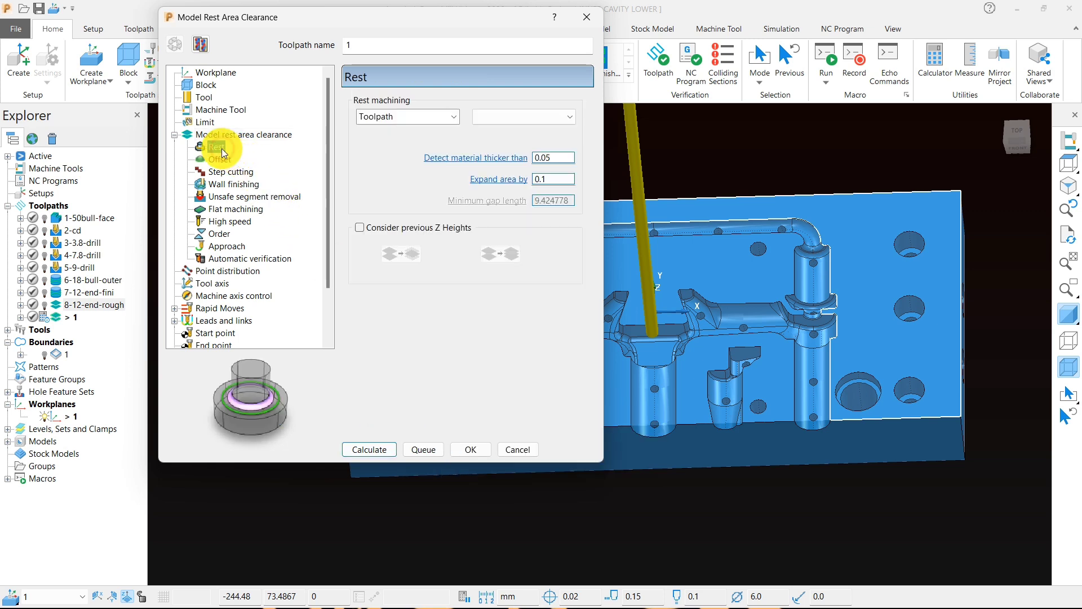
{"action": "left_click", "coordinate": [516, 115]}
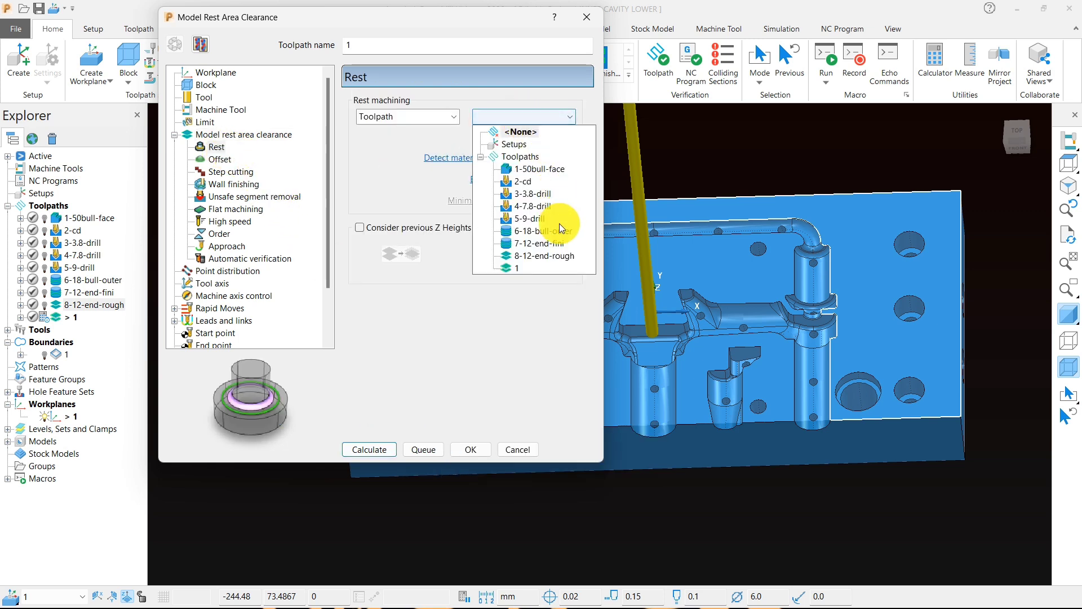
{"action": "left_click", "coordinate": [547, 256]}
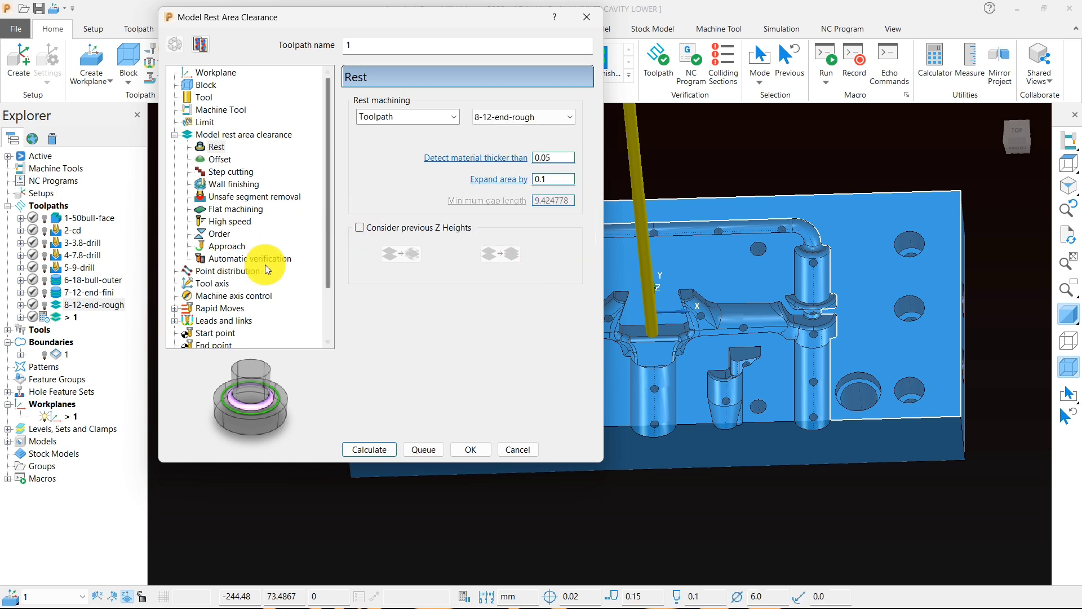
- Calculate the rest area clearance toolpath, accept the plunge warning and close the strategy dialog
{"action": "left_click", "coordinate": [387, 450]}
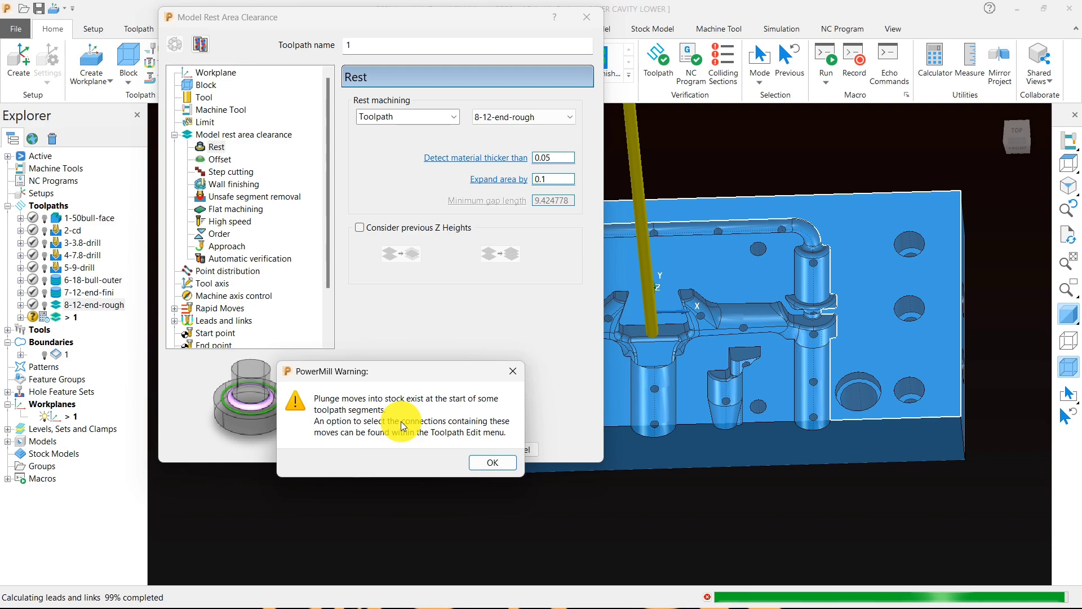
{"action": "left_click", "coordinate": [492, 462]}
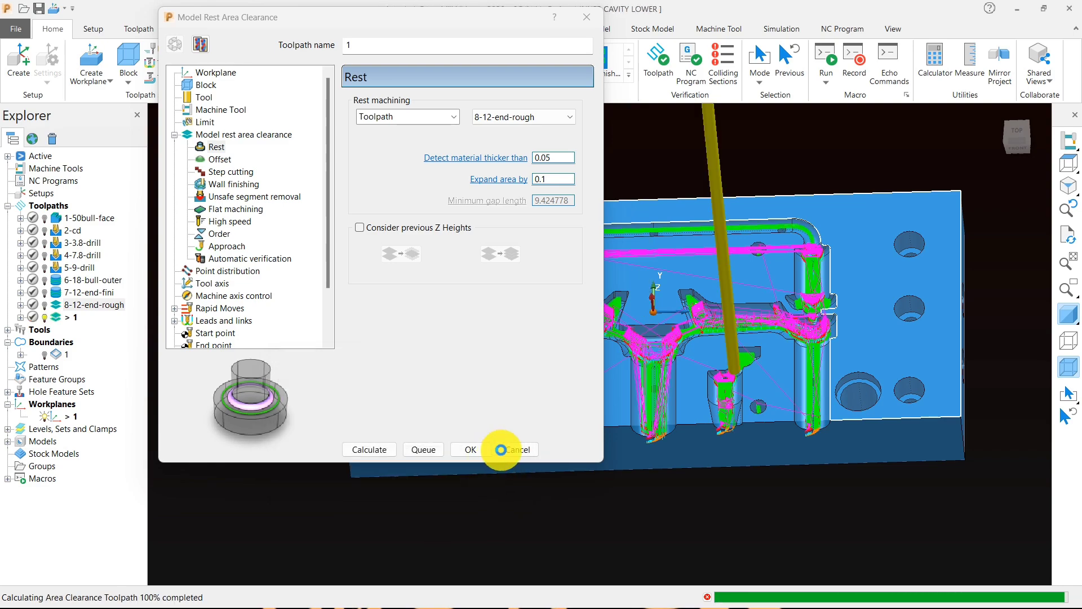
{"action": "left_click", "coordinate": [518, 450]}
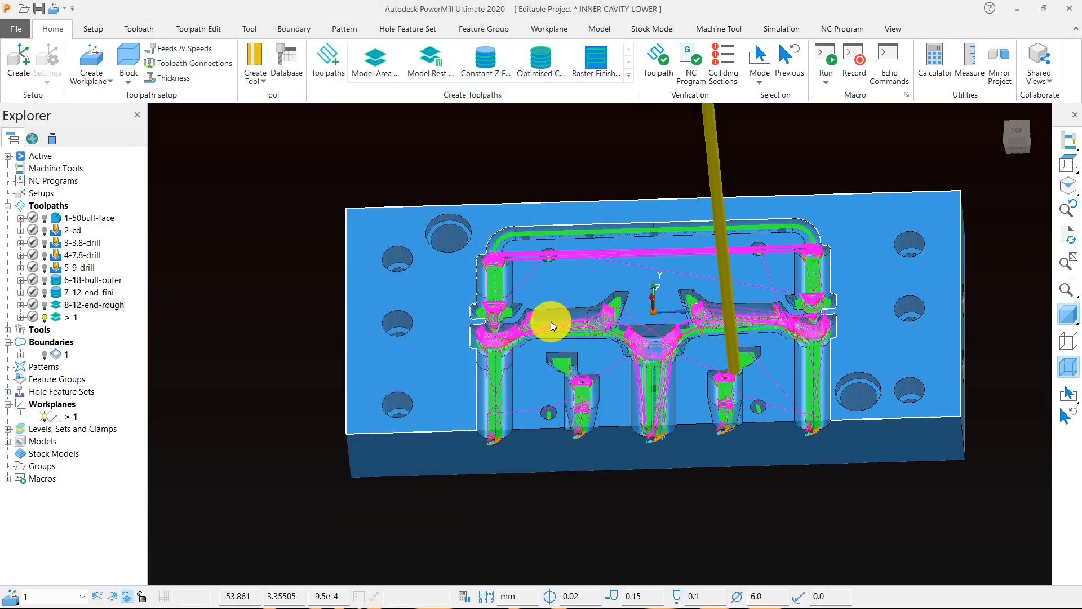
- Show the rest toolpath from above without the shaded model and hide its link moves
{"action": "middle_click_drag", "start_coordinate": [552, 322], "coordinate": [527, 307]}
{"action": "scroll", "coordinate": [463, 344], "scroll_direction": "up", "scroll_amount": 5}
{"action": "middle_click_drag", "start_coordinate": [438, 365], "coordinate": [558, 344]}
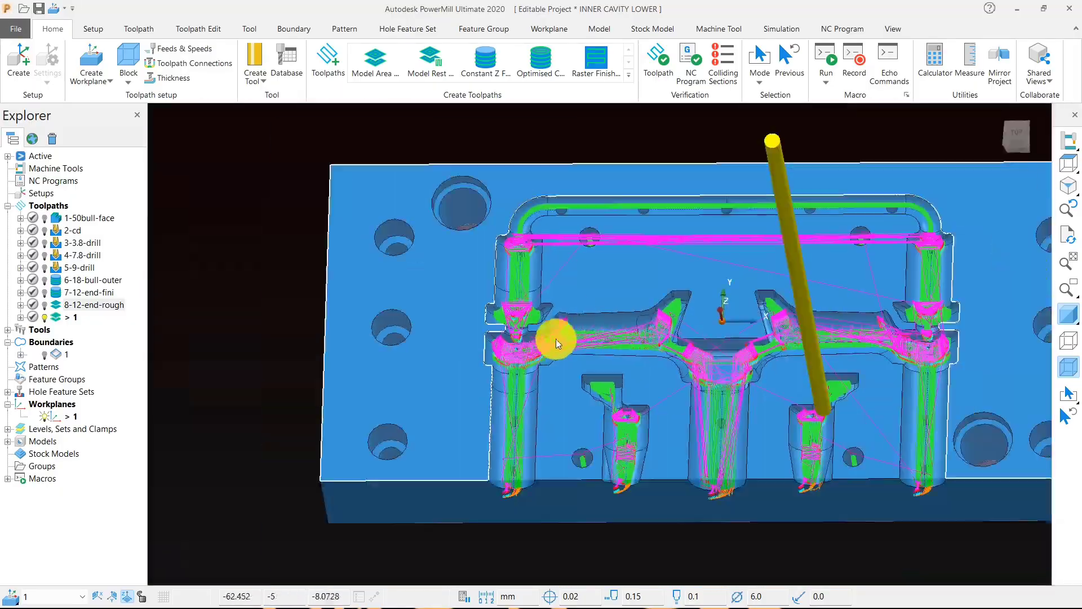
{"action": "left_click", "coordinate": [1067, 165]}
{"action": "left_click", "coordinate": [1067, 314]}
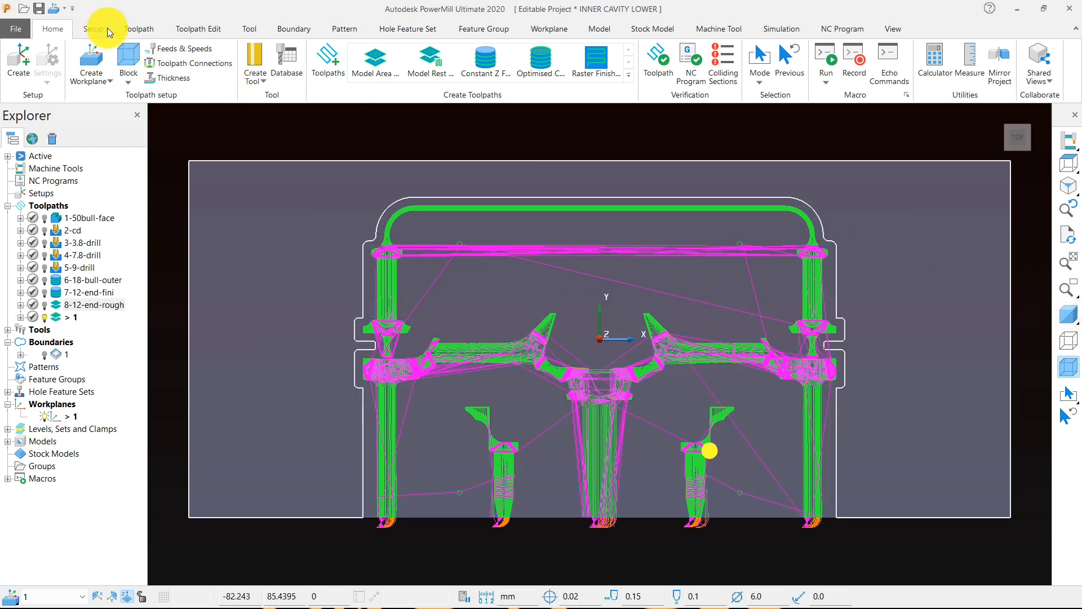
{"action": "left_click", "coordinate": [139, 29]}
{"action": "left_click", "coordinate": [615, 71]}
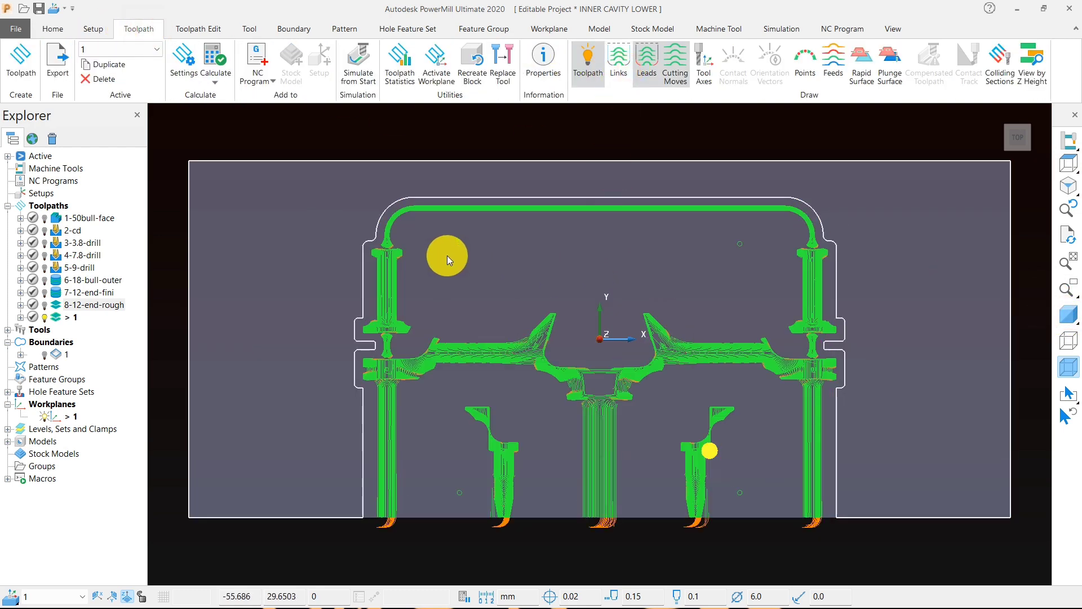
- Delete the rest toolpath segments inside the four small round holes around the cavity and accept the plunge warning
{"action": "scroll", "coordinate": [447, 255], "scroll_direction": "up", "scroll_amount": 5}
{"action": "scroll", "coordinate": [481, 234], "scroll_direction": "down", "scroll_amount": 4}
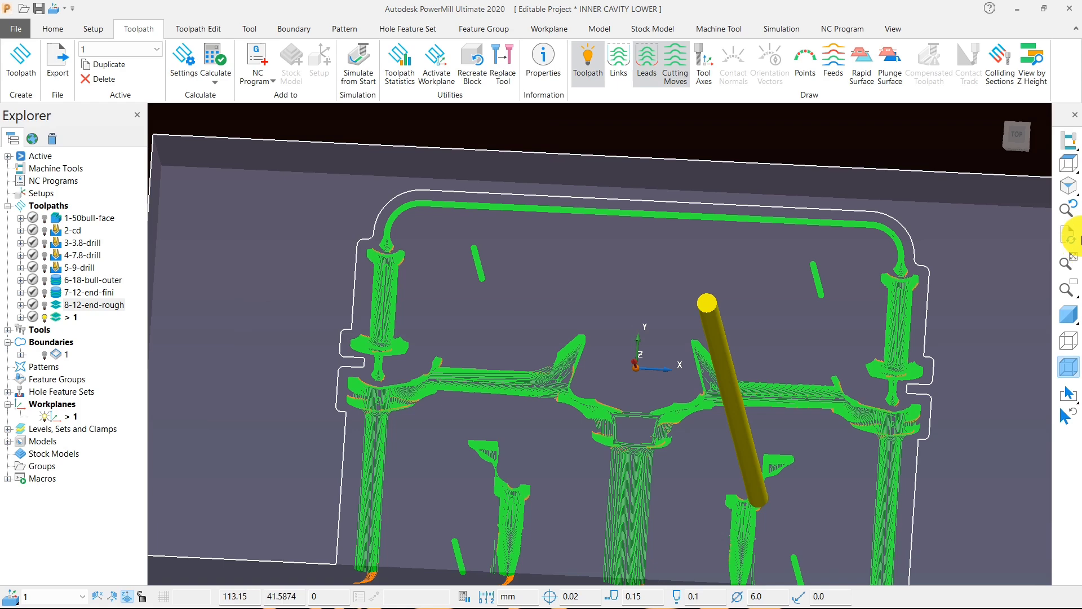
{"action": "left_click", "coordinate": [1072, 163]}
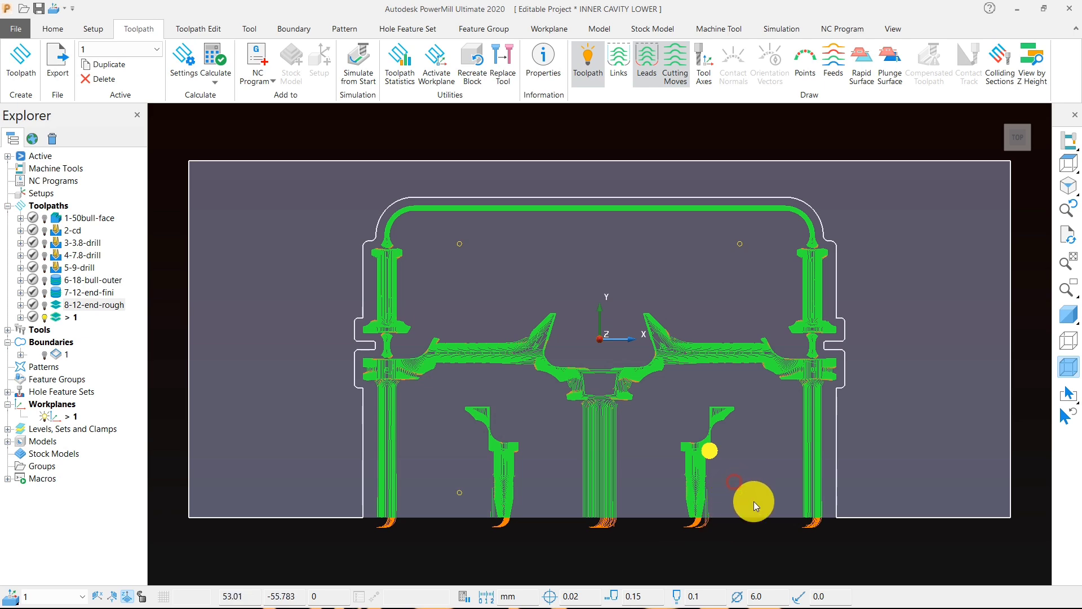
{"action": "mouse_move", "coordinate": [653, 489]}
{"action": "middle_mouse_down"}
{"action": "mouse_move", "coordinate": [644, 463]}
{"action": "mouse_move", "coordinate": [663, 350]}
{"action": "middle_mouse_up"}
{"action": "left_click", "coordinate": [1067, 326]}
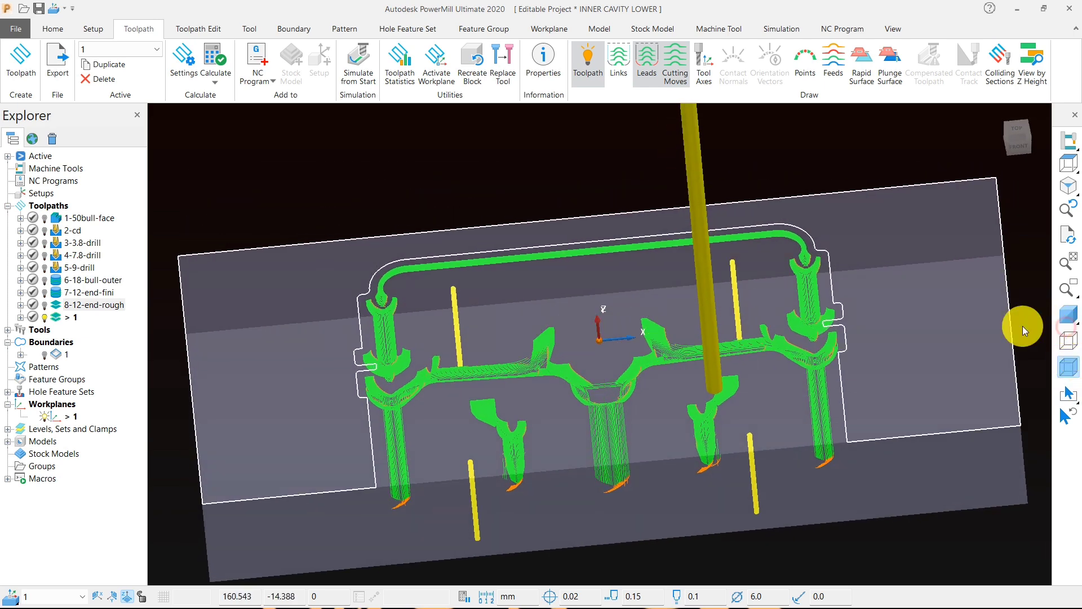
{"action": "left_click", "coordinate": [1069, 318]}
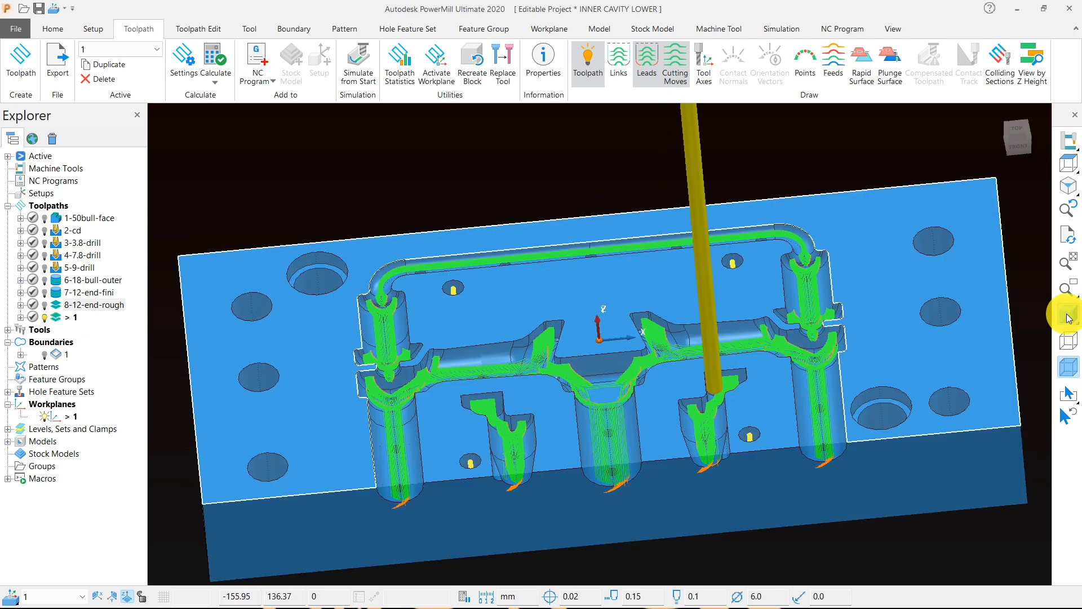
{"action": "right_click", "coordinate": [768, 345]}
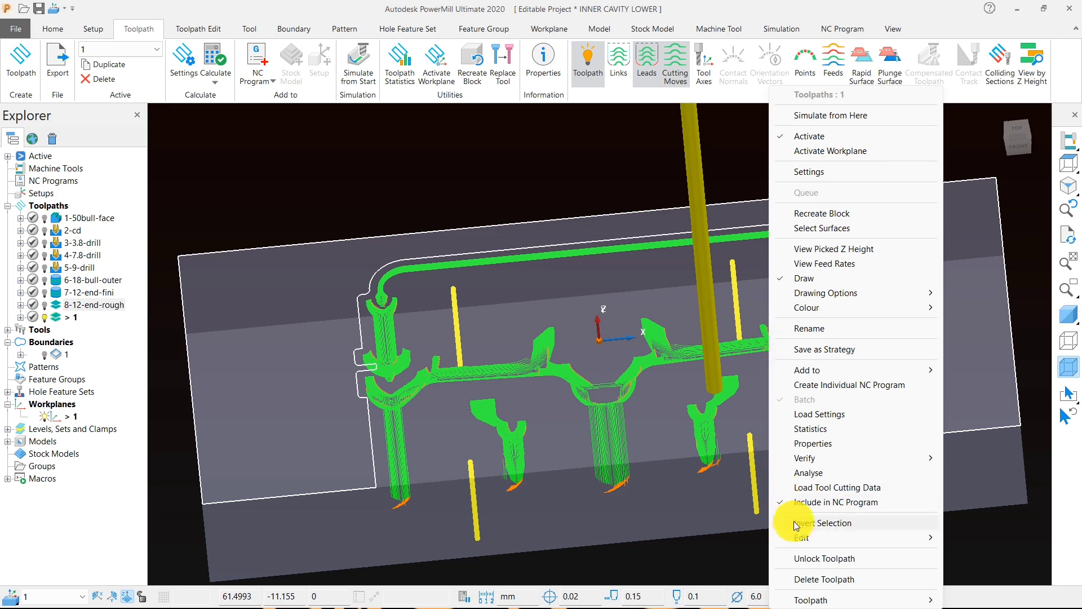
{"action": "mouse_move", "coordinate": [801, 537]}
{"action": "left_click", "coordinate": [750, 533]}
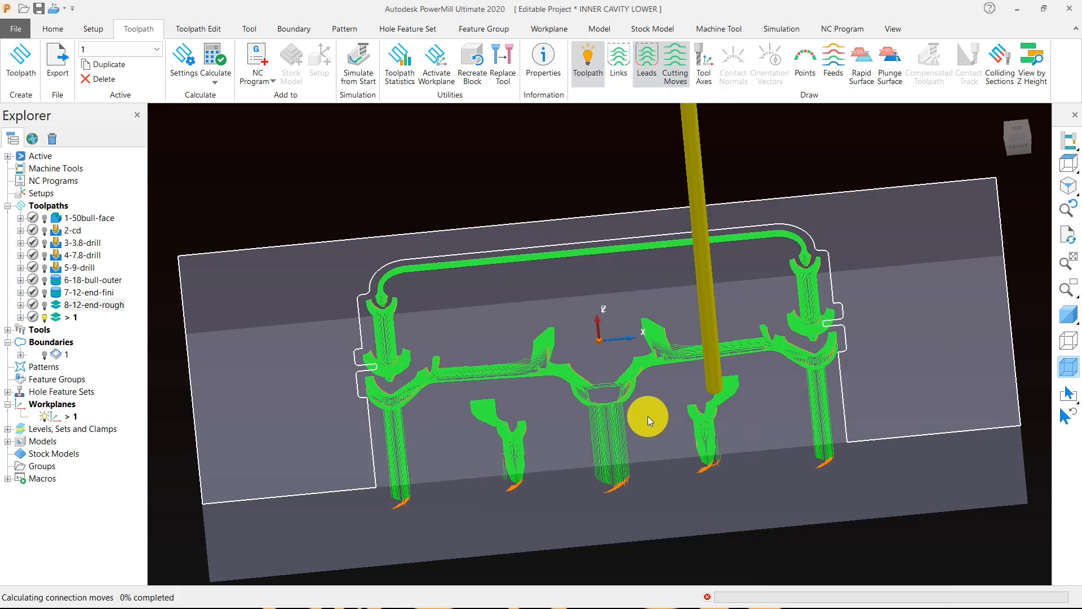
{"action": "middle_click_drag", "start_coordinate": [648, 416], "coordinate": [582, 421]}
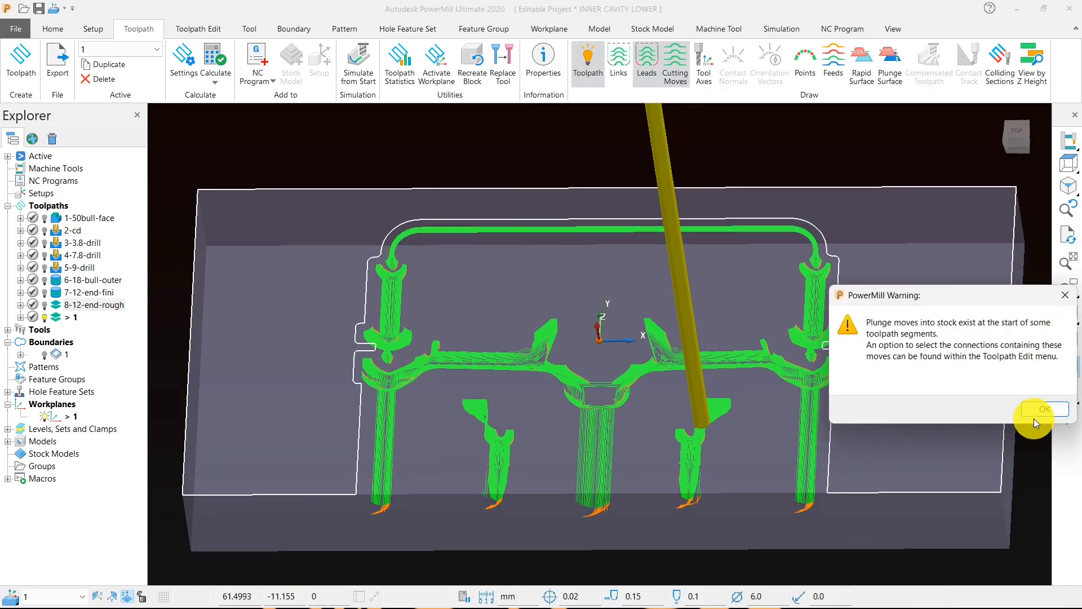
{"action": "left_click", "coordinate": [1044, 410]}
- Display the shaded model together with the remaining rest toolpath to check its coverage of the cavity channels
{"action": "middle_click_drag", "start_coordinate": [1019, 406], "coordinate": [925, 222]}
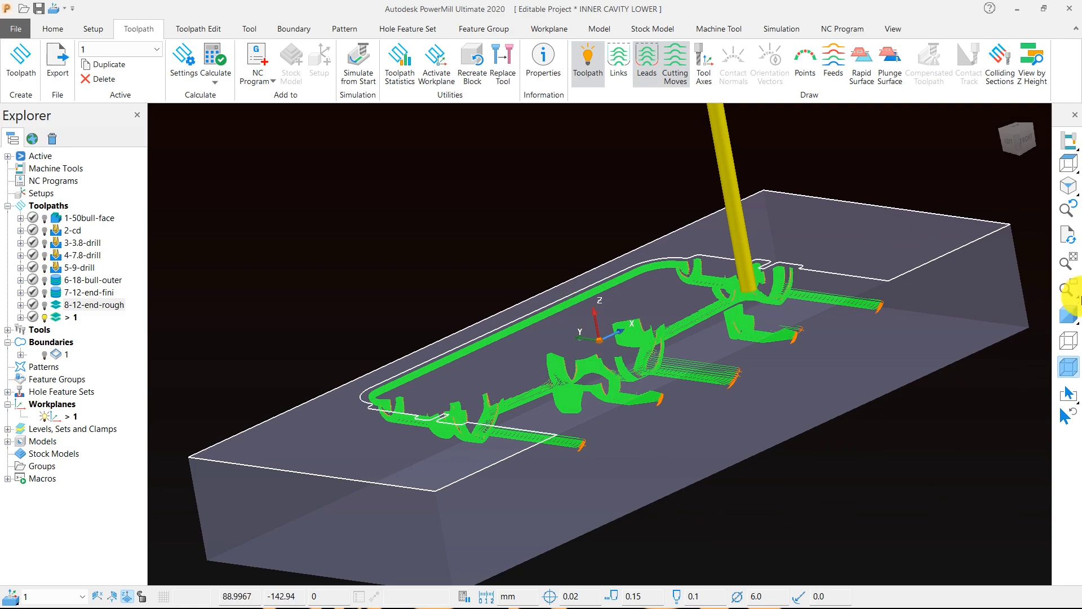
{"action": "left_click", "coordinate": [1068, 314]}
{"action": "mouse_move", "coordinate": [772, 367]}
{"action": "middle_mouse_down"}
{"action": "mouse_move", "coordinate": [705, 411]}
{"action": "mouse_move", "coordinate": [518, 424]}
{"action": "mouse_move", "coordinate": [415, 362]}
{"action": "mouse_move", "coordinate": [609, 331]}
{"action": "middle_mouse_up"}
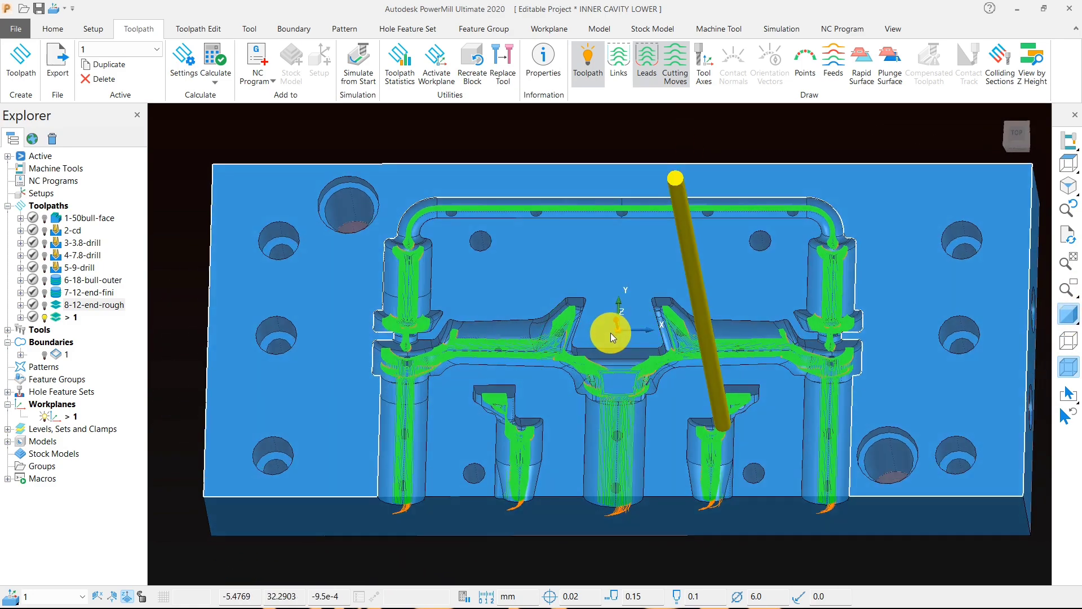
- Rename the rest area clearance toolpath as 9-6-end-rest and save the project
{"action": "left_click", "coordinate": [72, 319]}
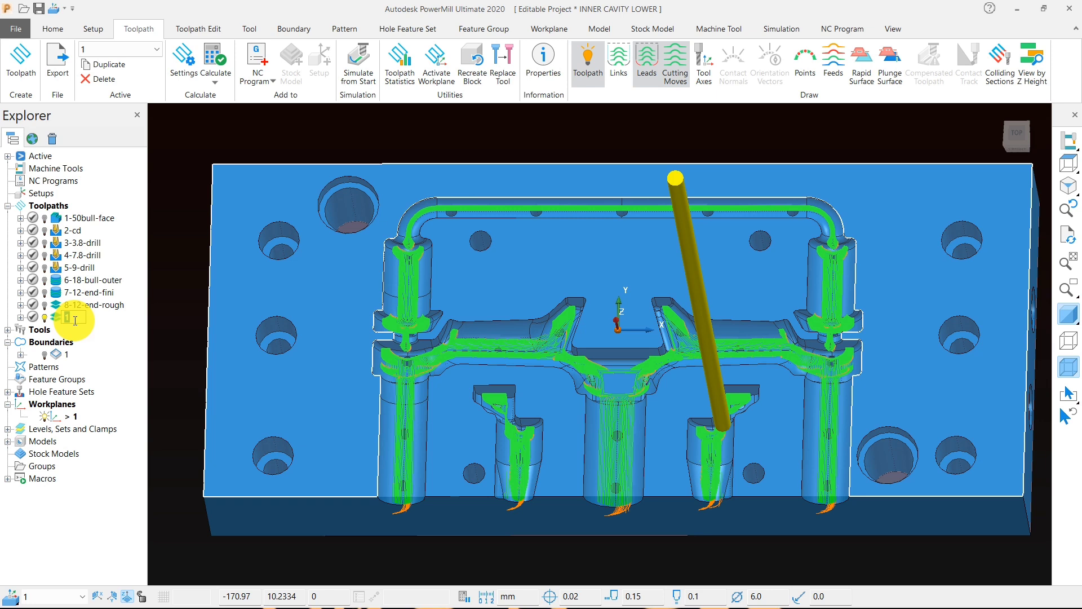
{"action": "type", "text": "9"}
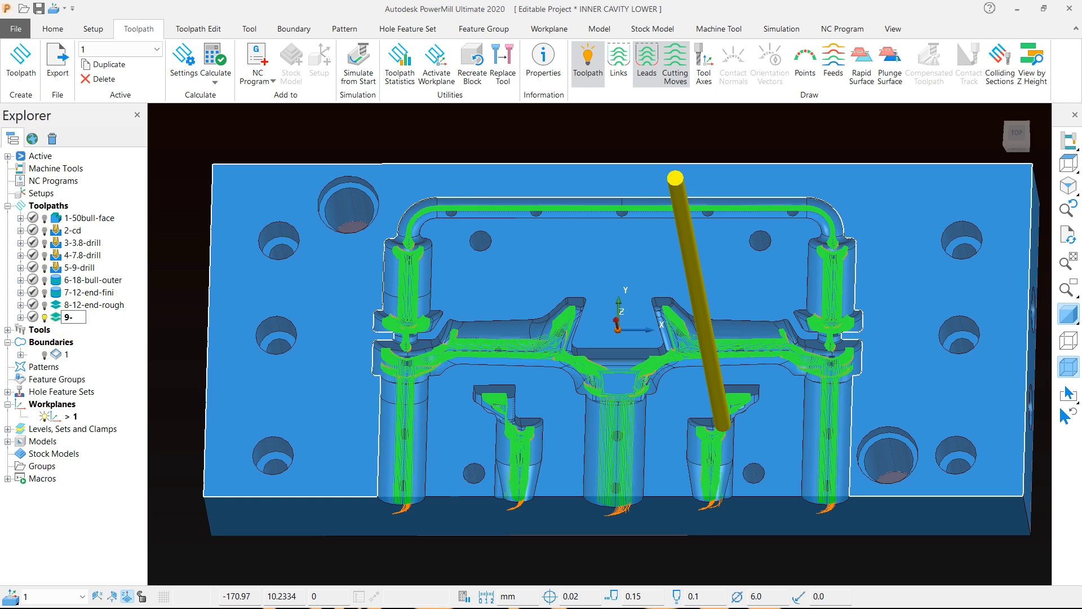
{"action": "type", "text": "-6-end-r"}
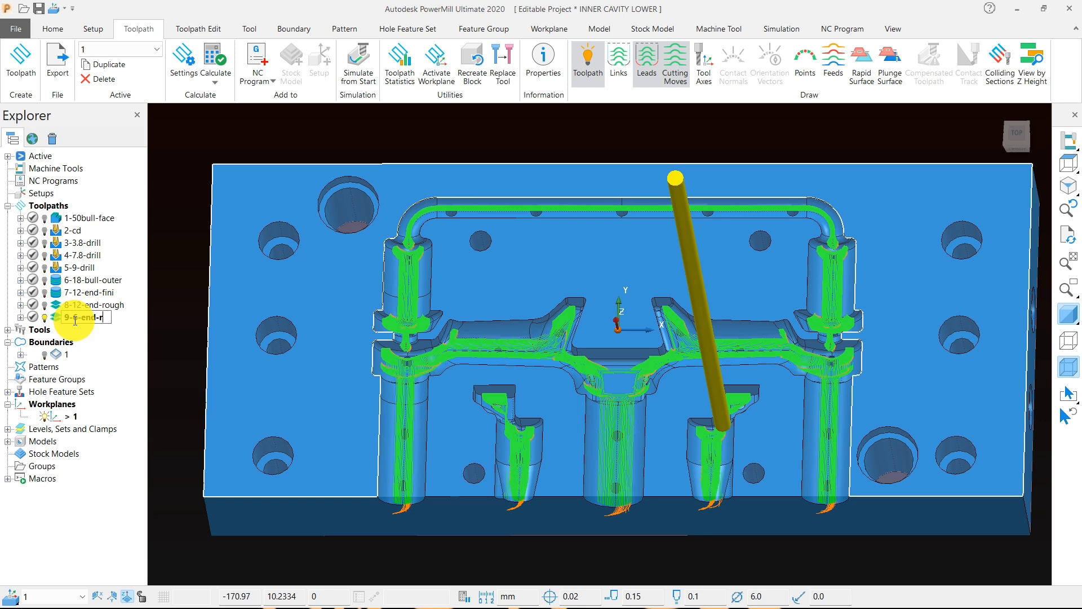
{"action": "type", "text": "est"}
{"action": "left_click", "coordinate": [164, 261]}
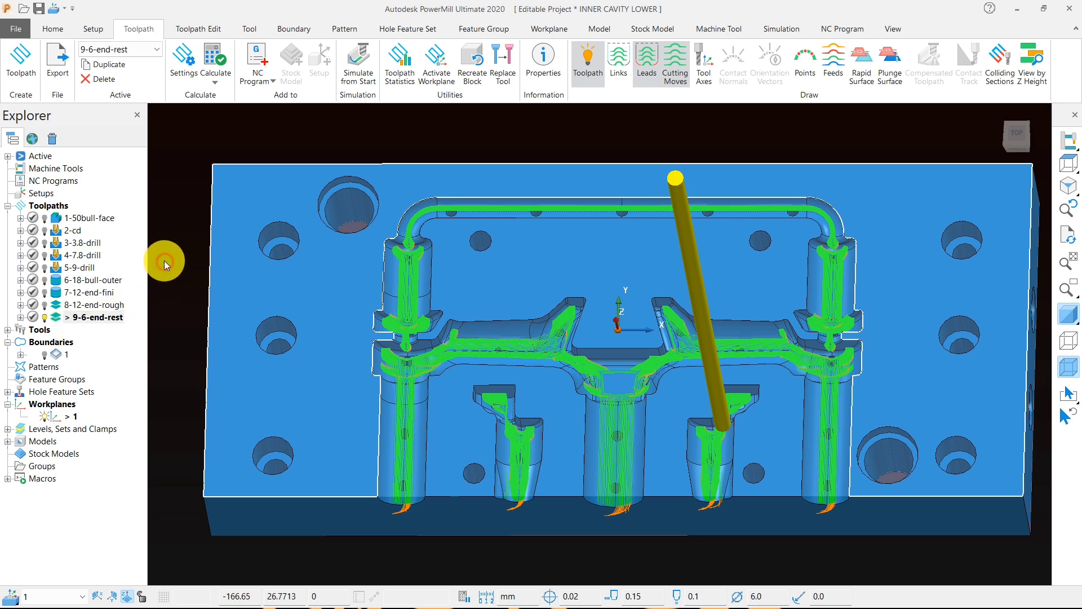
{"action": "left_click", "coordinate": [38, 8]}
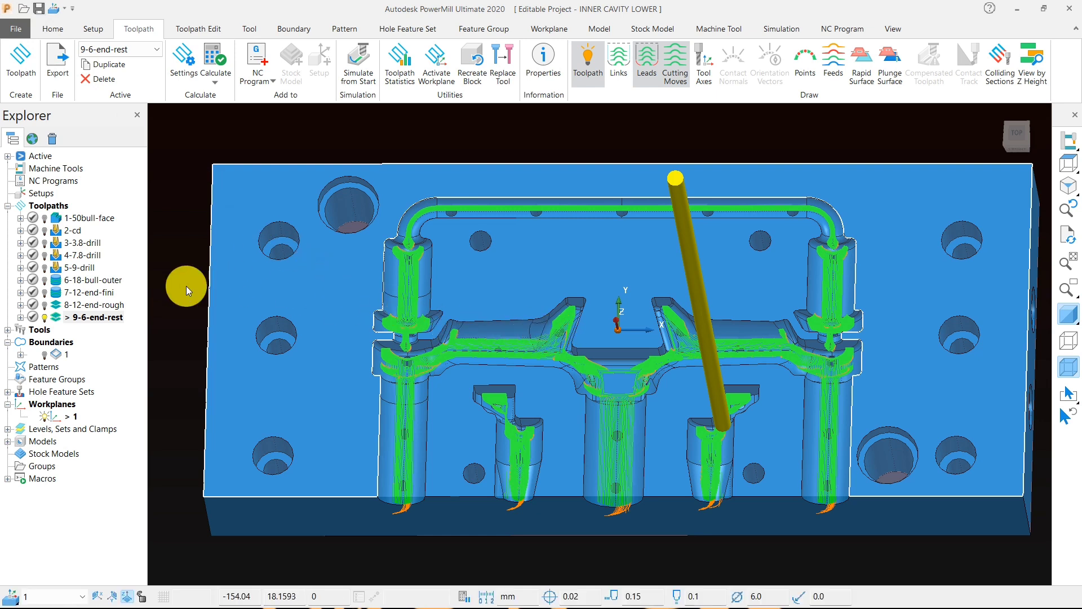
- Deactivate toolpath 9-6-end-rest and display the model with minimum radius shading
{"action": "double_click", "coordinate": [73, 317]}
{"action": "middle_click_drag", "start_coordinate": [509, 312], "coordinate": [563, 356]}
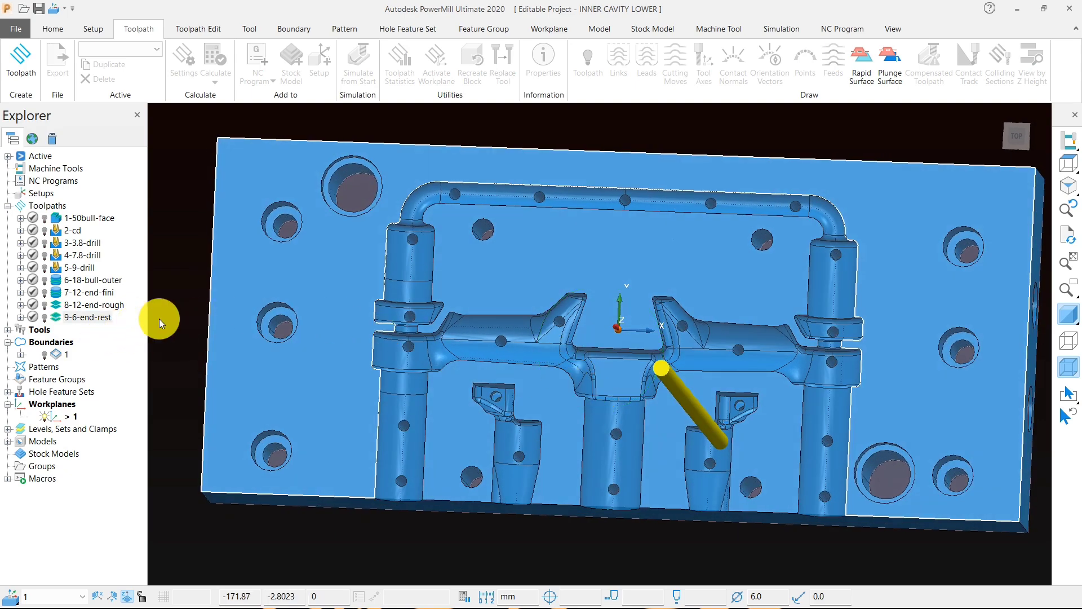
{"action": "middle_click_drag", "start_coordinate": [701, 367], "coordinate": [666, 452]}
{"action": "scroll", "coordinate": [620, 372], "scroll_direction": "up", "scroll_amount": 4}
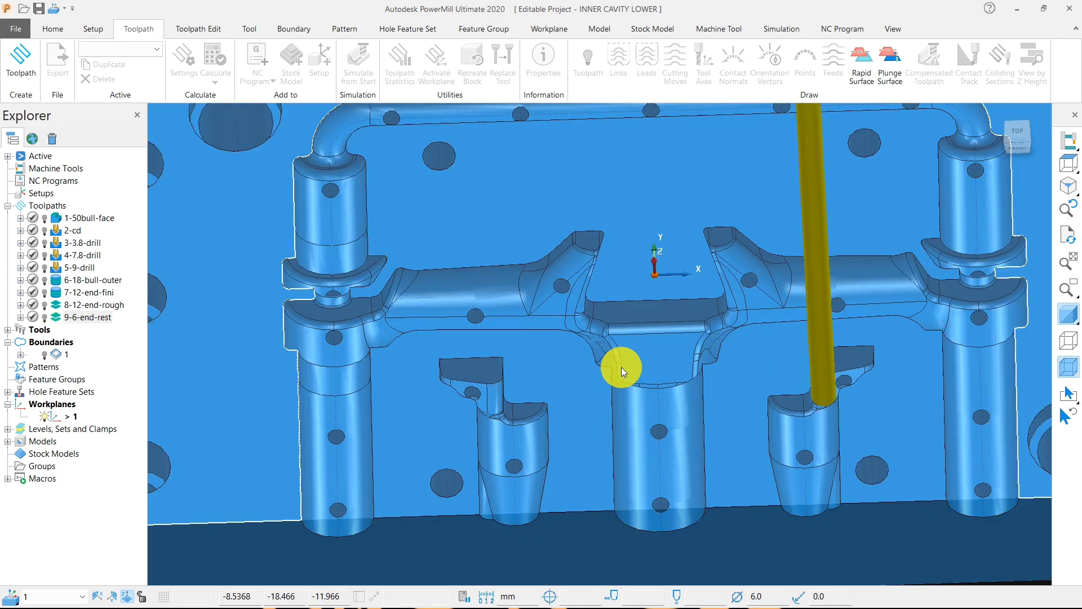
{"action": "scroll", "coordinate": [589, 253], "scroll_direction": "up", "scroll_amount": 4}
{"action": "scroll", "coordinate": [555, 197], "scroll_direction": "down", "scroll_amount": 2}
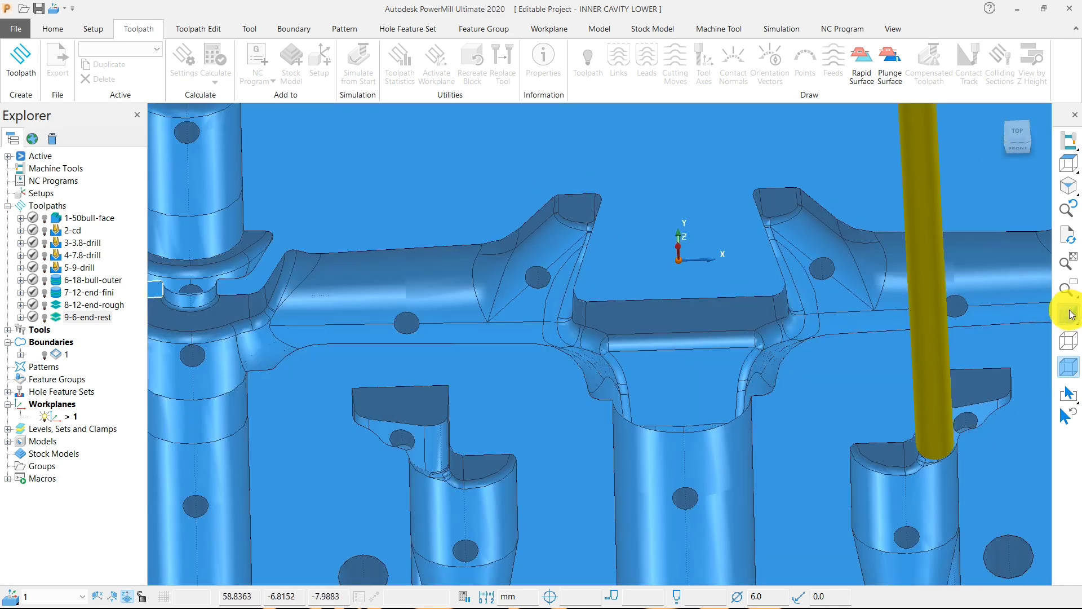
{"action": "mouse_move", "coordinate": [1069, 314]}
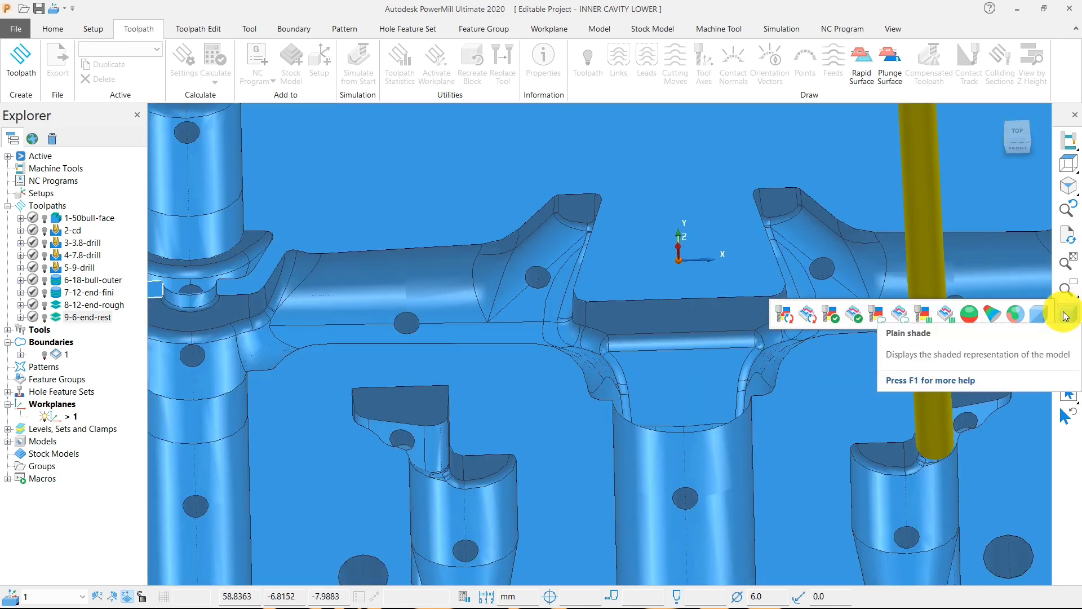
{"action": "left_click", "coordinate": [986, 312]}
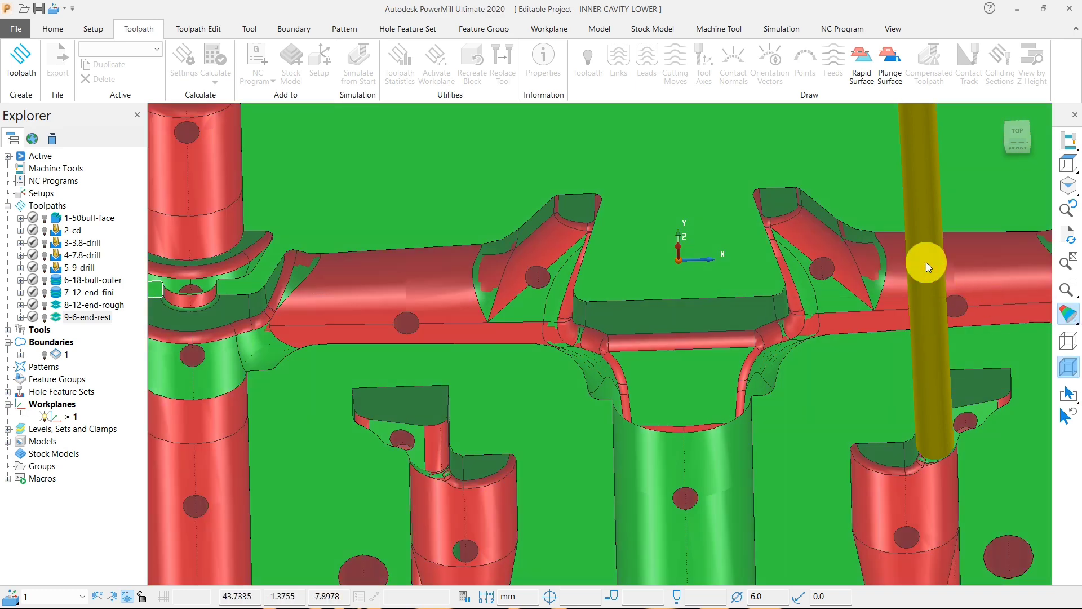
- Set the minimum tool radius in the model drawing options to 3 and examine the shaded cavity corners
{"action": "left_click", "coordinate": [894, 29]}
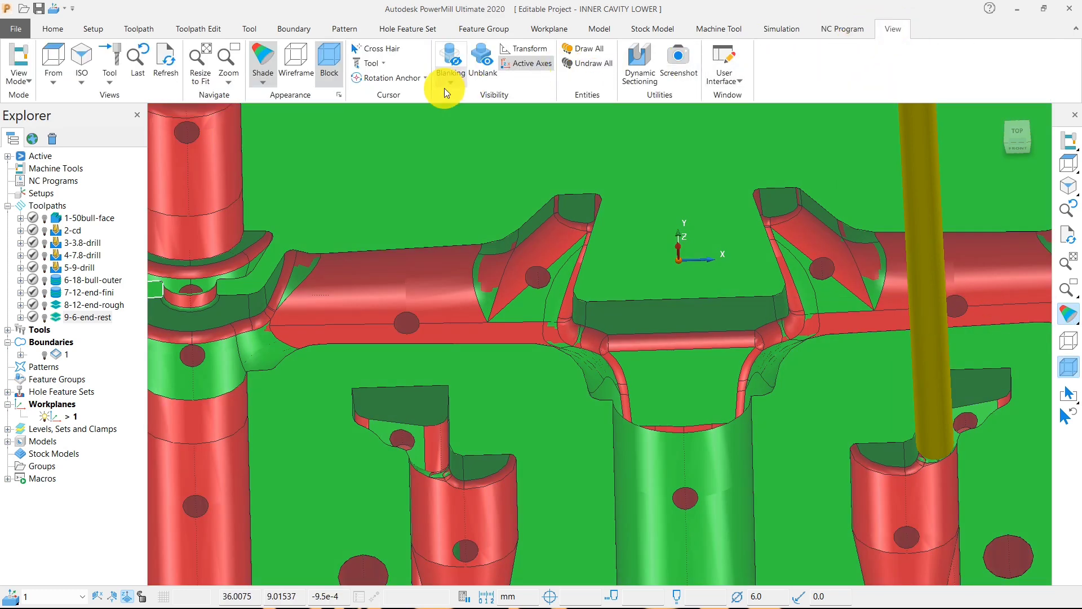
{"action": "left_click", "coordinate": [338, 95]}
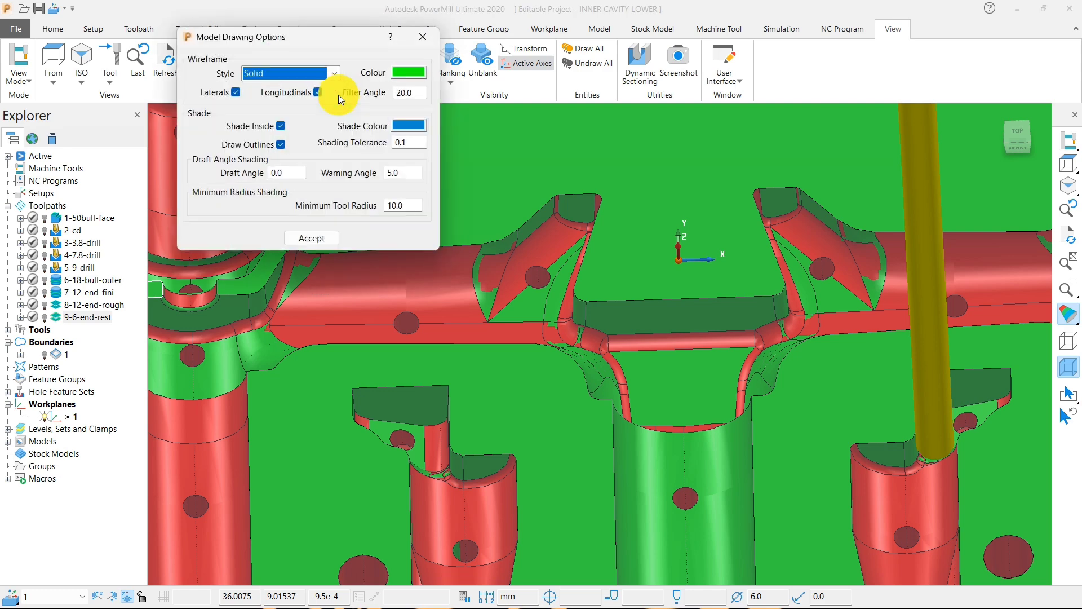
{"action": "left_click_drag", "start_coordinate": [309, 32], "coordinate": [237, 24]}
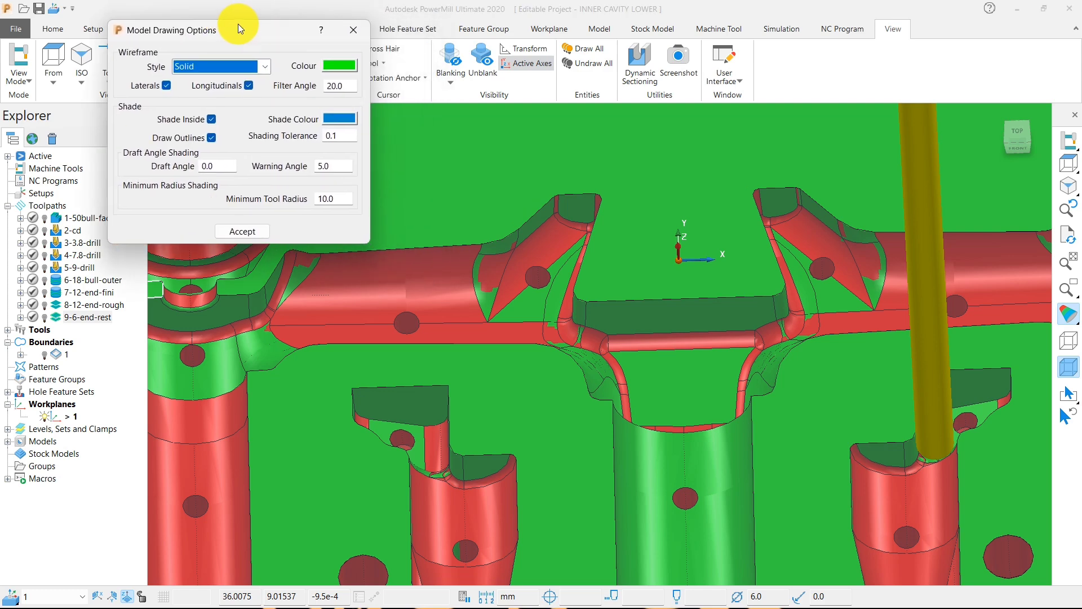
{"action": "left_click", "coordinate": [339, 202]}
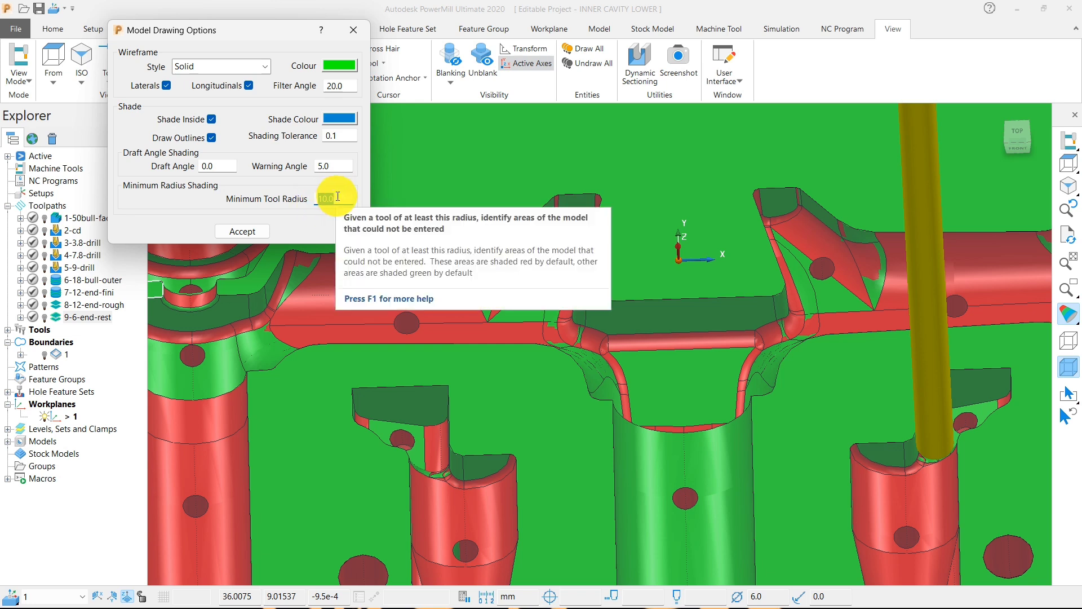
{"action": "type", "text": "3"}
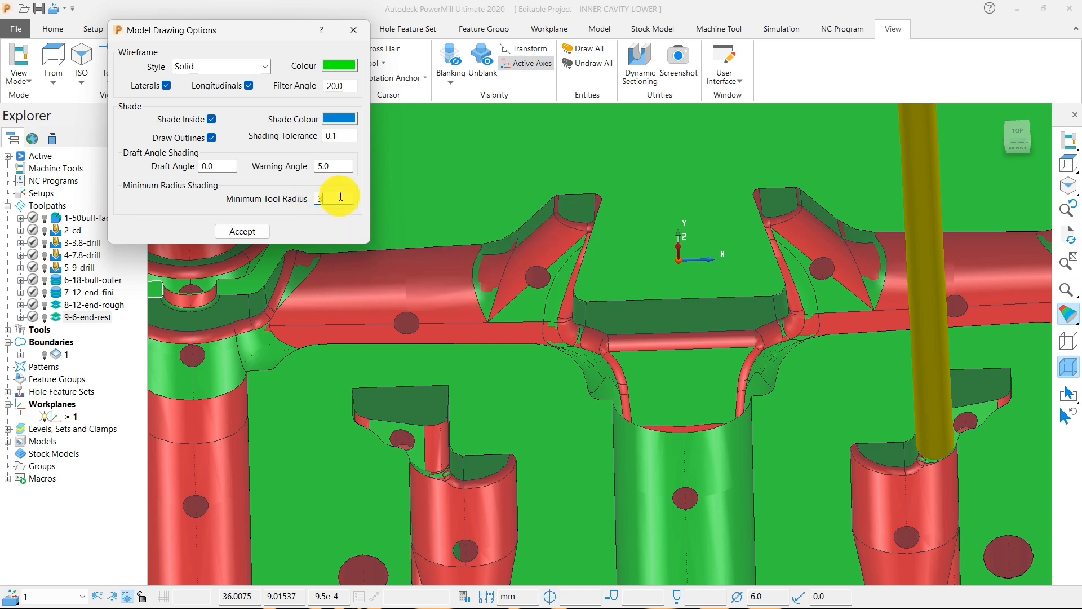
{"action": "key", "text": "Return"}
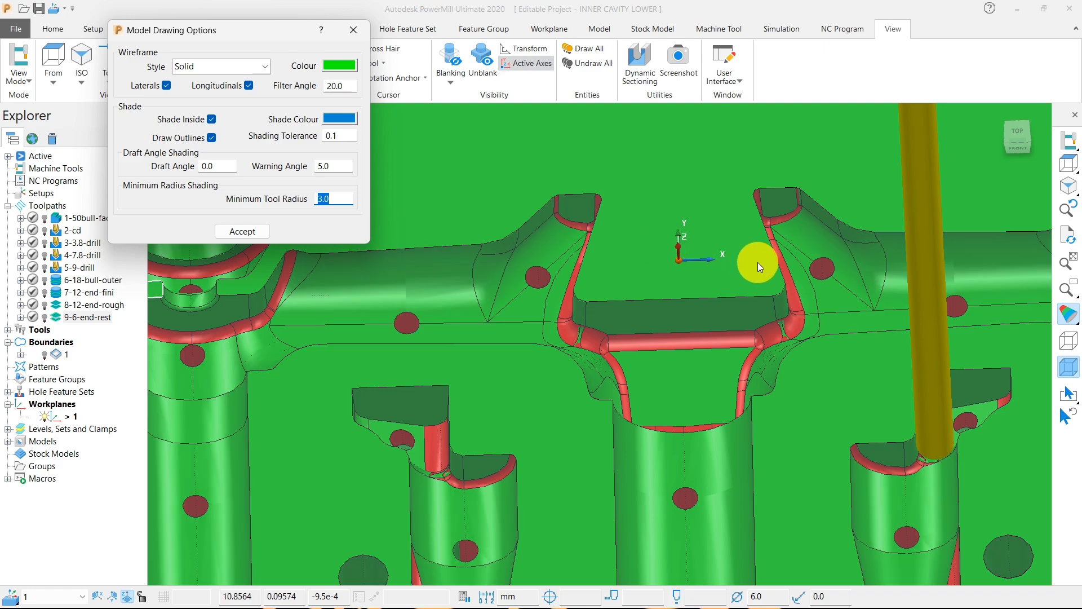
{"action": "scroll", "coordinate": [770, 271], "scroll_direction": "down", "scroll_amount": 5}
{"action": "middle_click_drag", "start_coordinate": [652, 338], "coordinate": [715, 319]}
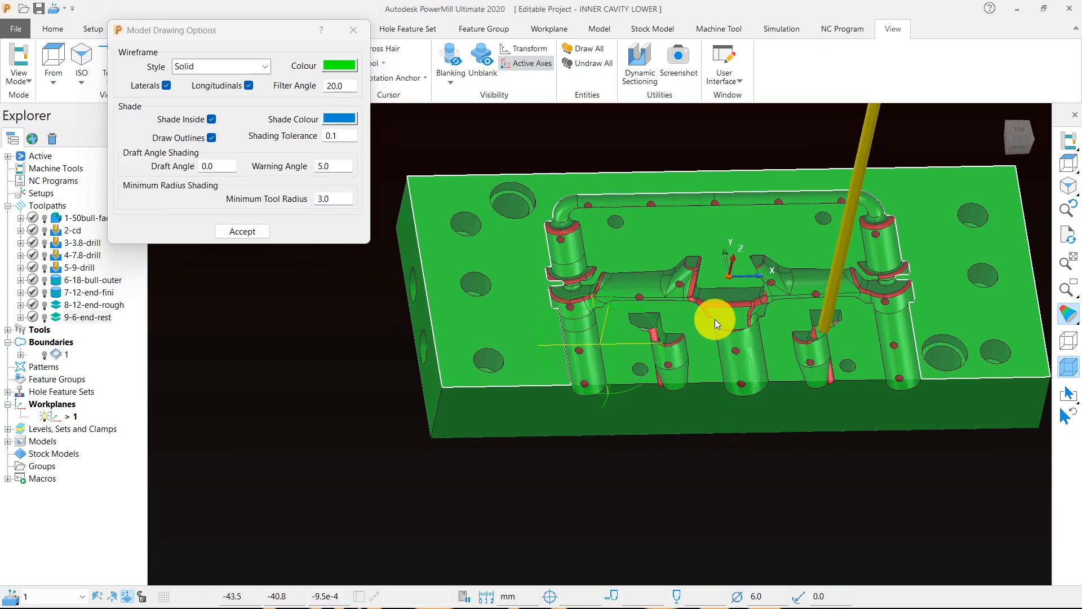
{"action": "scroll", "coordinate": [590, 234], "scroll_direction": "up", "scroll_amount": 5}
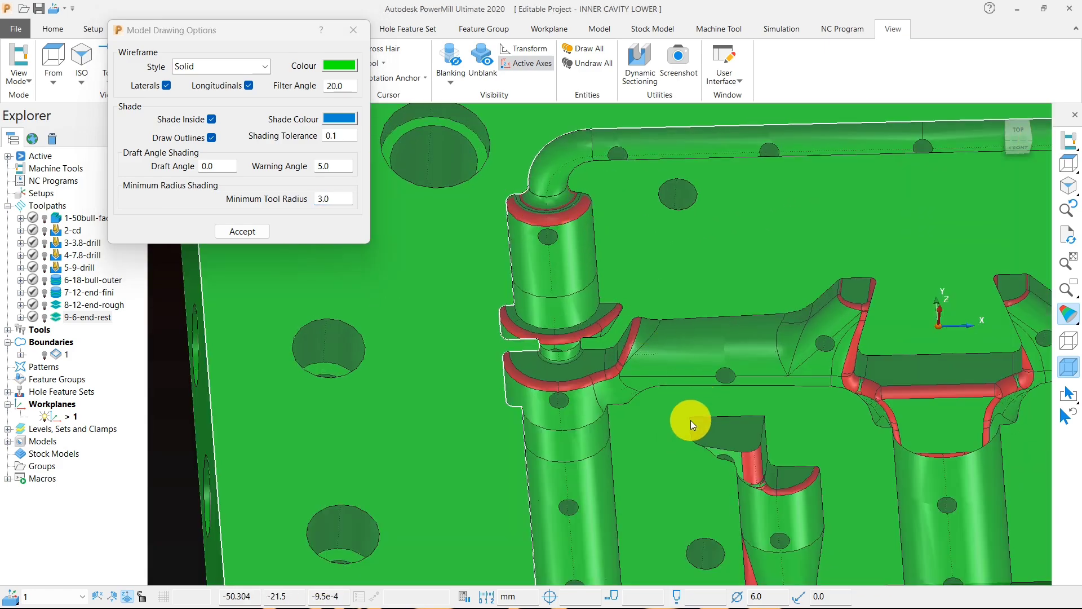
{"action": "middle_click_drag", "start_coordinate": [691, 420], "coordinate": [922, 358]}
{"action": "scroll", "coordinate": [552, 374], "scroll_direction": "down", "scroll_amount": 5}
{"action": "scroll", "coordinate": [952, 349], "scroll_direction": "up", "scroll_amount": 5}
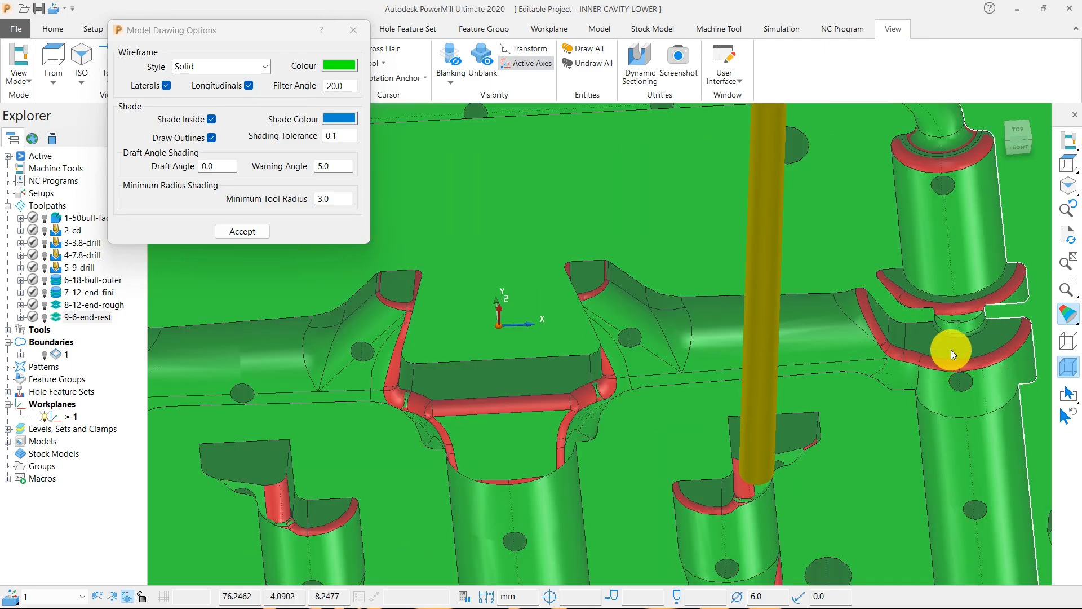
- Set the minimum tool radius to 2 and check the fillets around the central pocket
{"action": "left_click_drag", "start_coordinate": [341, 199], "coordinate": [299, 198]}
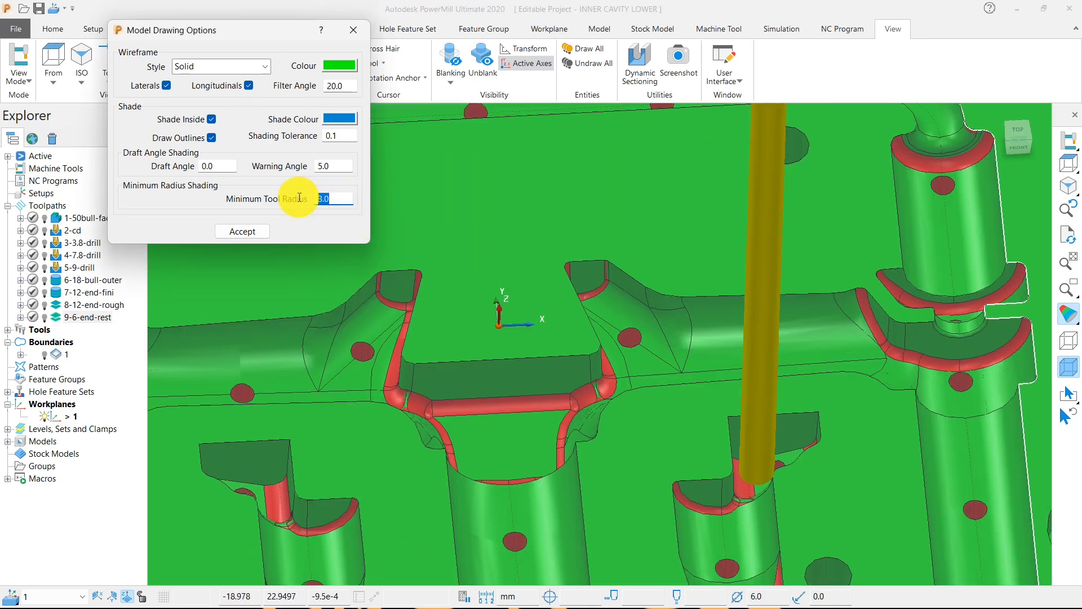
{"action": "type", "text": "2"}
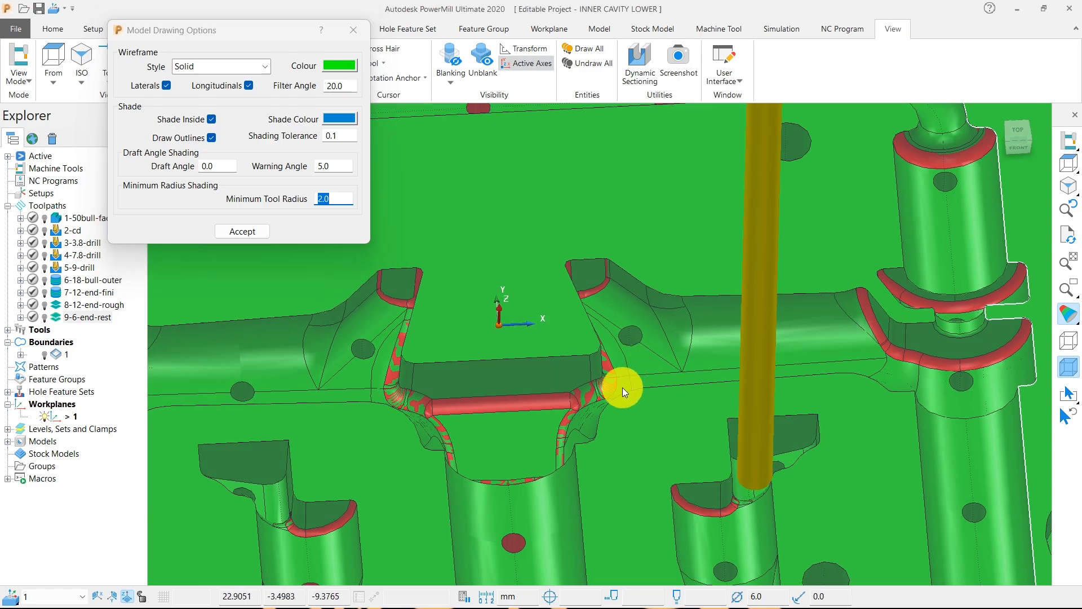
{"action": "middle_click_drag", "start_coordinate": [623, 387], "coordinate": [580, 382]}
- Set the minimum tool radius to 1 and inspect the pocket corners across the whole cavity
{"action": "left_click_drag", "start_coordinate": [340, 199], "coordinate": [302, 201]}
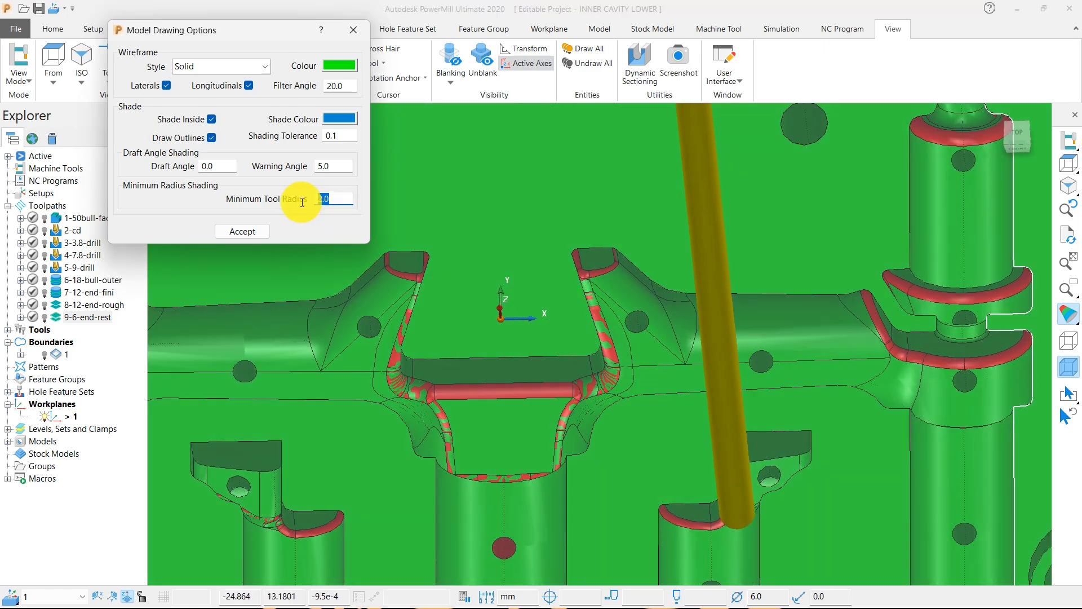
{"action": "type", "text": "1"}
{"action": "middle_click_drag", "start_coordinate": [550, 329], "coordinate": [515, 307]}
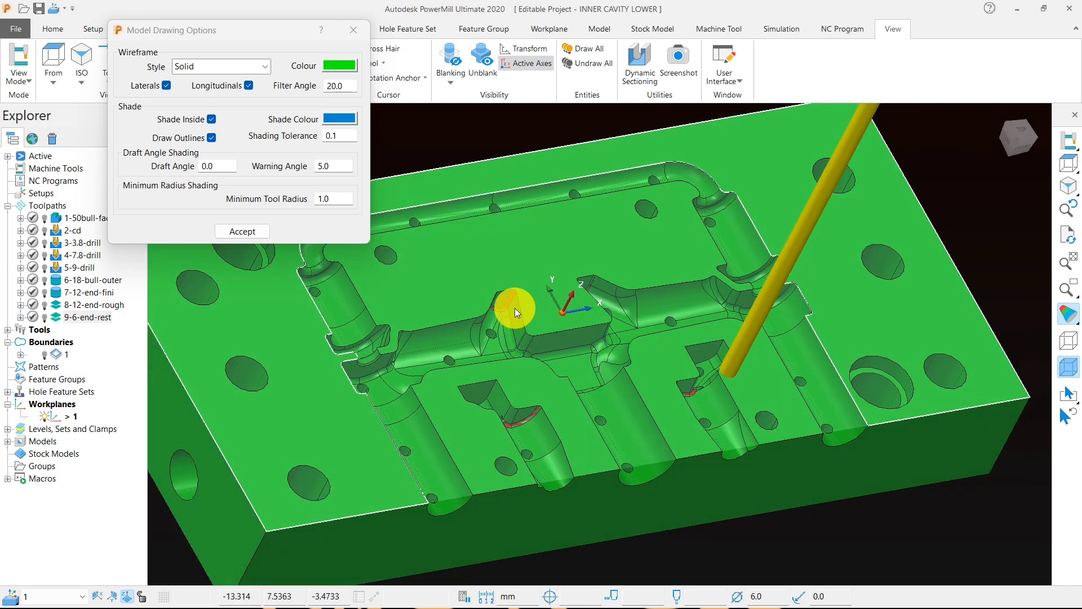
{"action": "scroll", "coordinate": [515, 307], "scroll_direction": "up", "scroll_amount": 5}
- Set the minimum tool radius to 1.5 and inspect the fillets at the channel's stepped collars
{"action": "left_click_drag", "start_coordinate": [345, 200], "coordinate": [292, 201]}
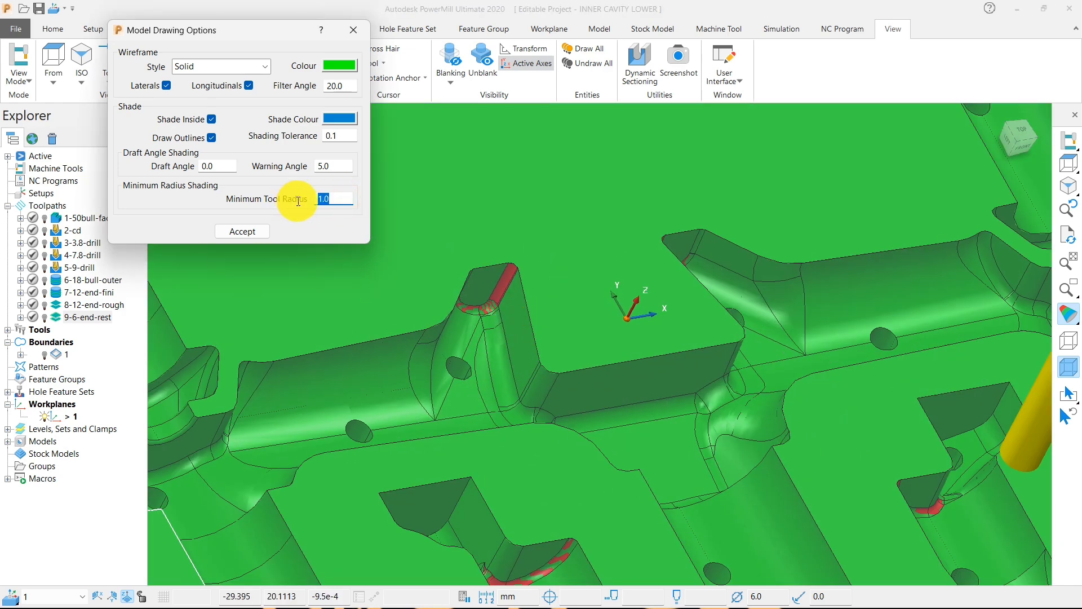
{"action": "type", "text": "1"}
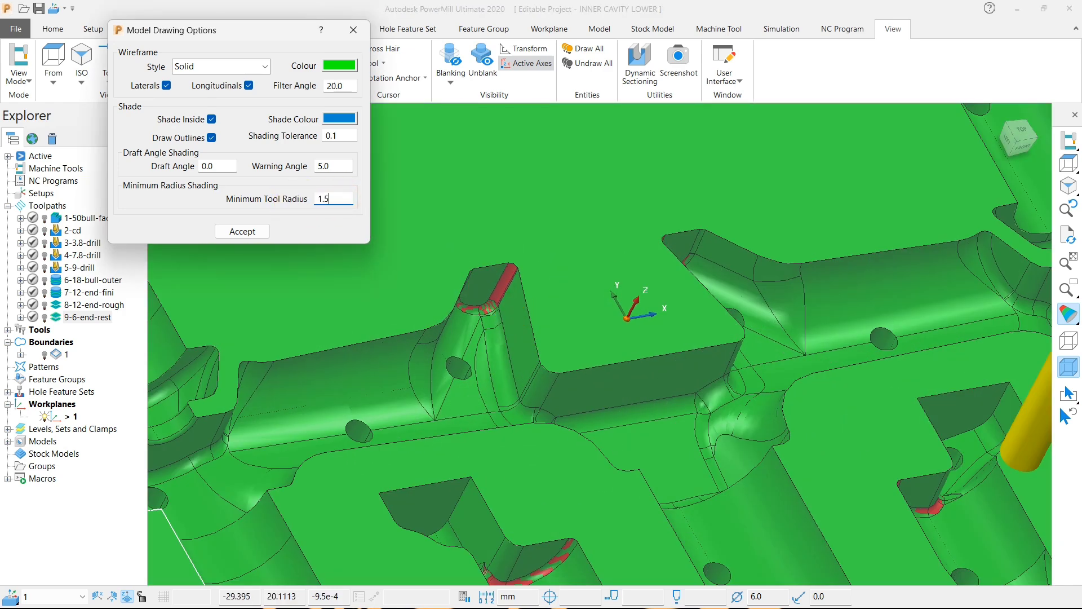
{"action": "scroll", "coordinate": [591, 259], "scroll_direction": "down", "scroll_amount": 5}
{"action": "middle_click_drag", "start_coordinate": [591, 259], "coordinate": [563, 409]}
{"action": "scroll", "coordinate": [492, 343], "scroll_direction": "up", "scroll_amount": 4}
{"action": "scroll", "coordinate": [489, 313], "scroll_direction": "up", "scroll_amount": 4}
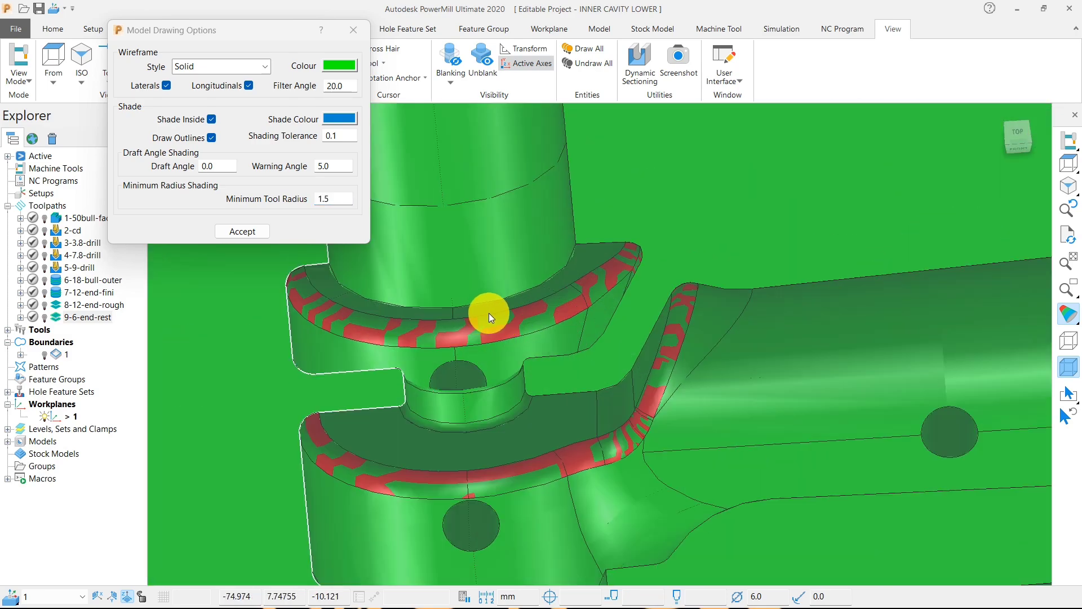
- Inspect the minimum-radius shading on the collar fillets and the angled channel ends, and close the model drawing options
{"action": "middle_click_drag", "start_coordinate": [489, 313], "coordinate": [743, 381]}
{"action": "scroll", "coordinate": [553, 398], "scroll_direction": "down", "scroll_amount": 5}
{"action": "scroll", "coordinate": [709, 380], "scroll_direction": "up", "scroll_amount": 8}
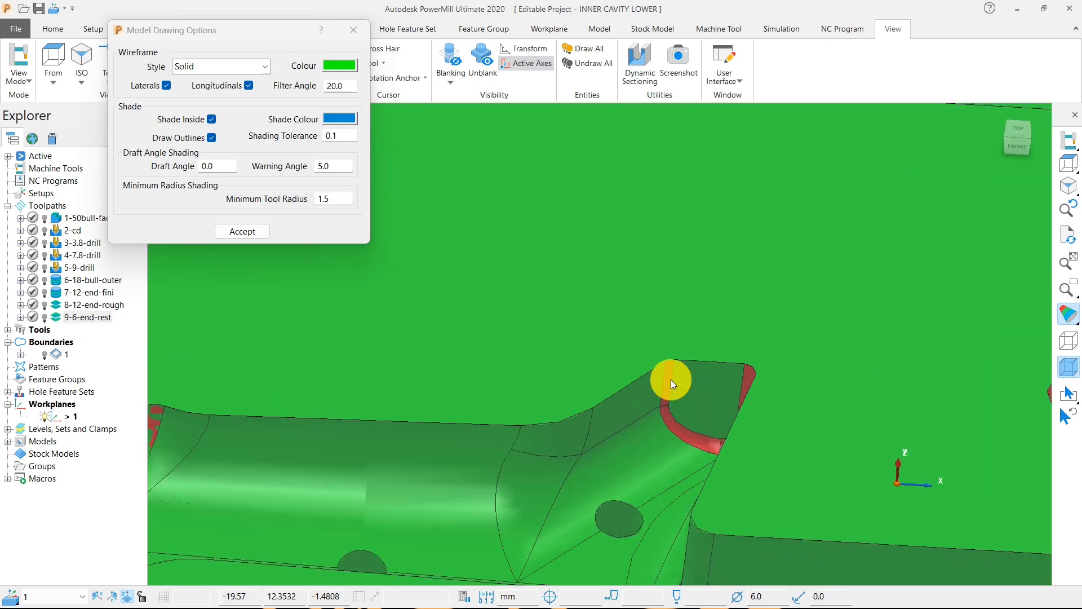
{"action": "scroll", "coordinate": [672, 381], "scroll_direction": "up", "scroll_amount": 3}
{"action": "scroll", "coordinate": [651, 398], "scroll_direction": "down", "scroll_amount": 8}
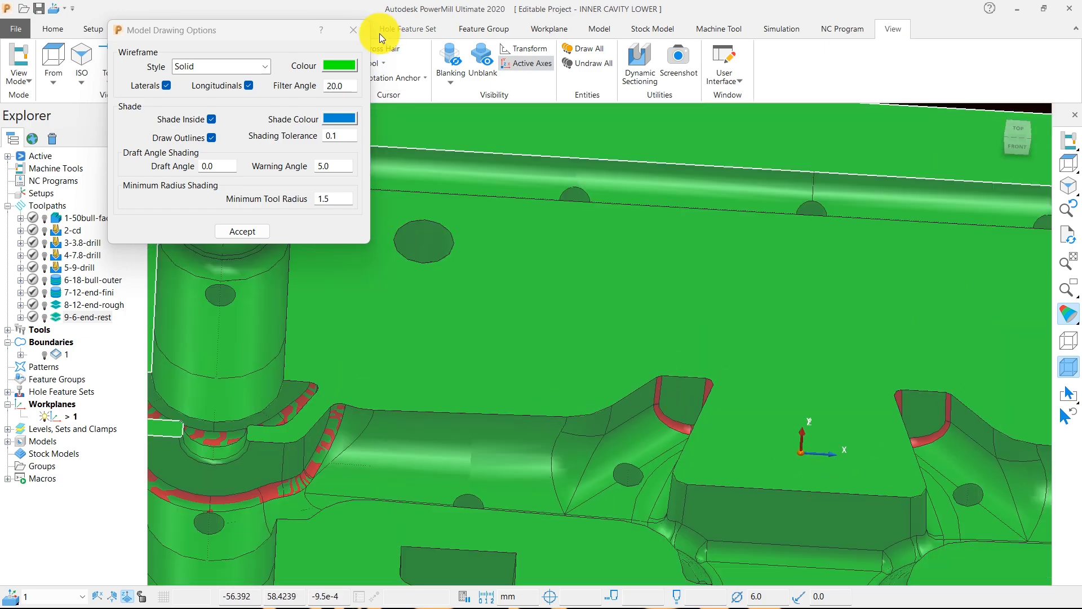
{"action": "left_click", "coordinate": [353, 30]}
- Switch the model from minimum radius shading back to plain shading and view the whole plate
{"action": "left_click", "coordinate": [1069, 163]}
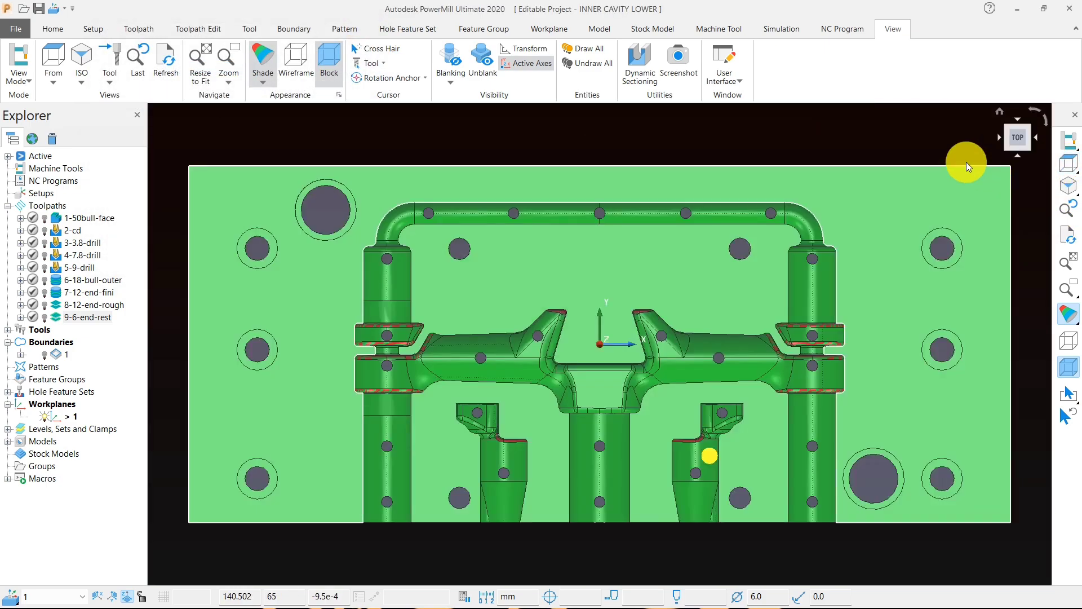
{"action": "middle_click_drag", "start_coordinate": [688, 394], "coordinate": [628, 297]}
{"action": "scroll", "coordinate": [640, 282], "scroll_direction": "down", "scroll_amount": 3}
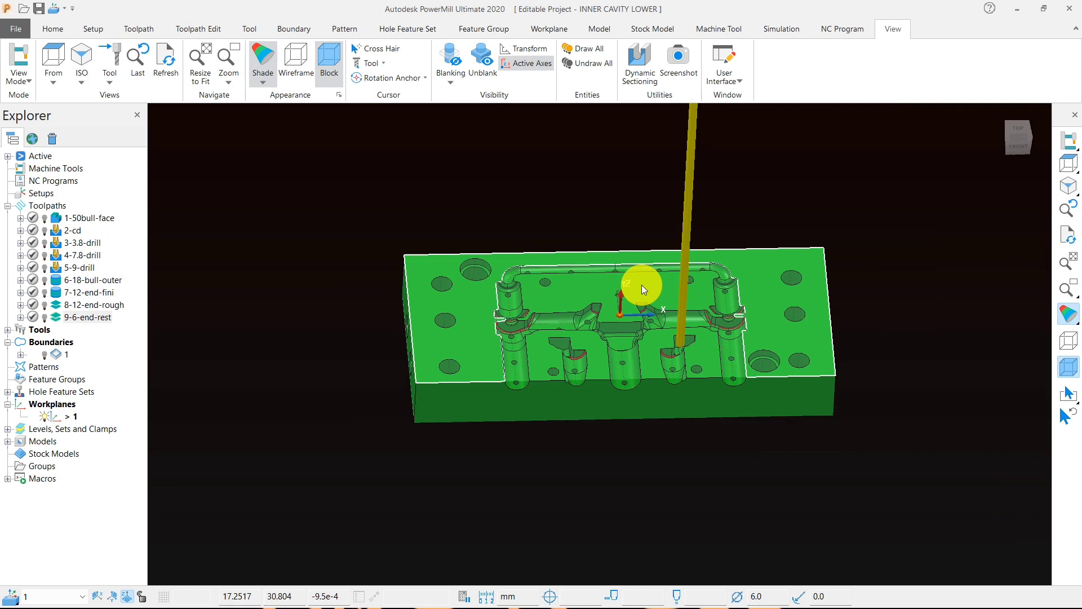
{"action": "left_click", "coordinate": [1074, 314]}
{"action": "left_click", "coordinate": [1043, 314]}
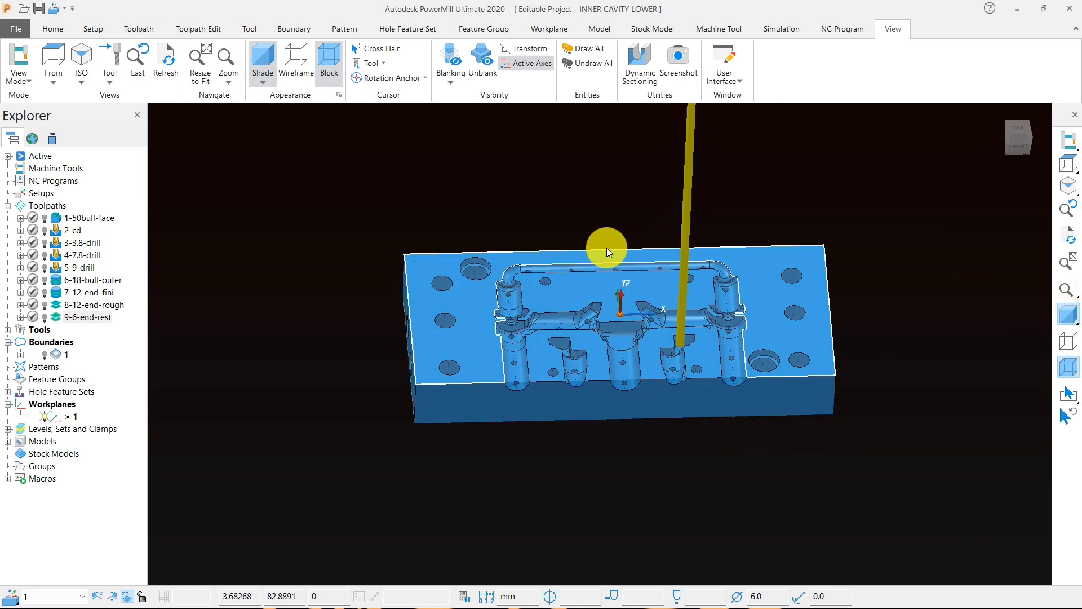
{"action": "middle_click_drag", "start_coordinate": [606, 248], "coordinate": [594, 273]}
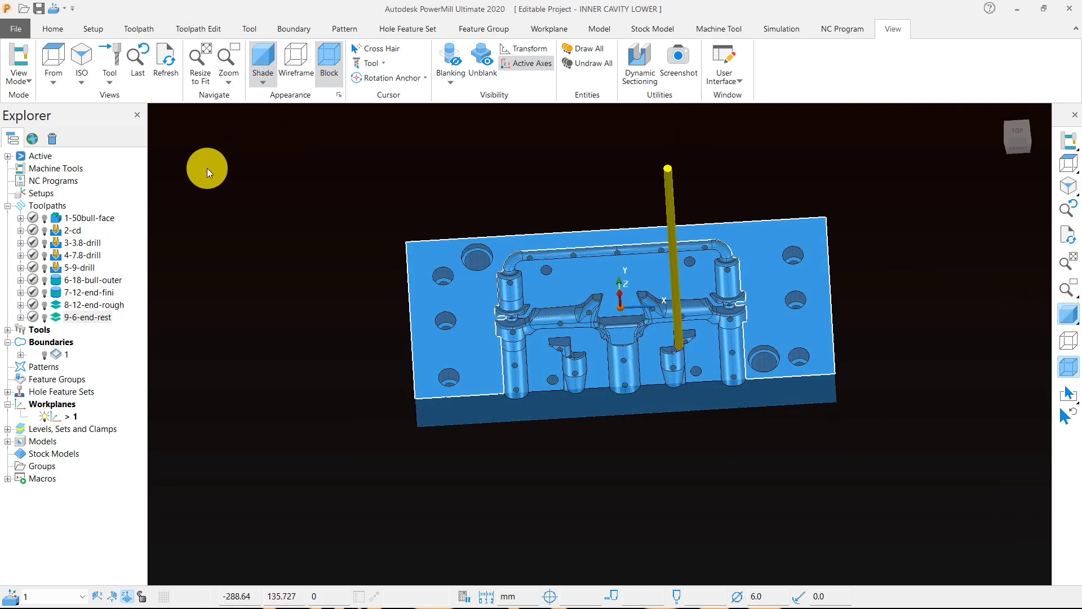
- Create a rest boundary with 6-end as its reference tool
{"action": "right_click", "coordinate": [207, 168]}
{"action": "mouse_move", "coordinate": [272, 204]}
{"action": "mouse_move", "coordinate": [407, 232]}
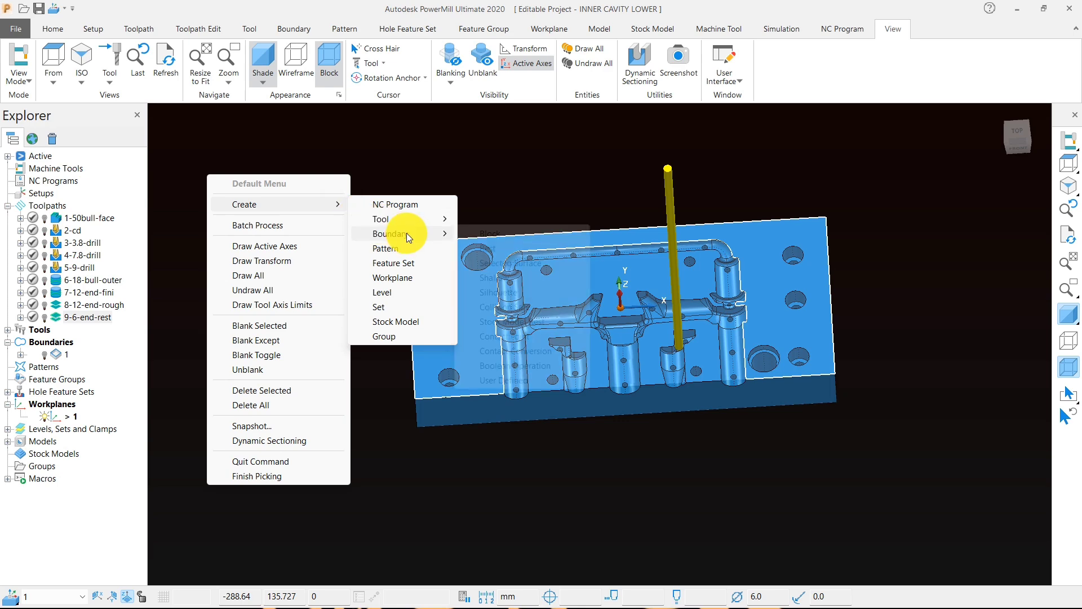
{"action": "left_click", "coordinate": [469, 248]}
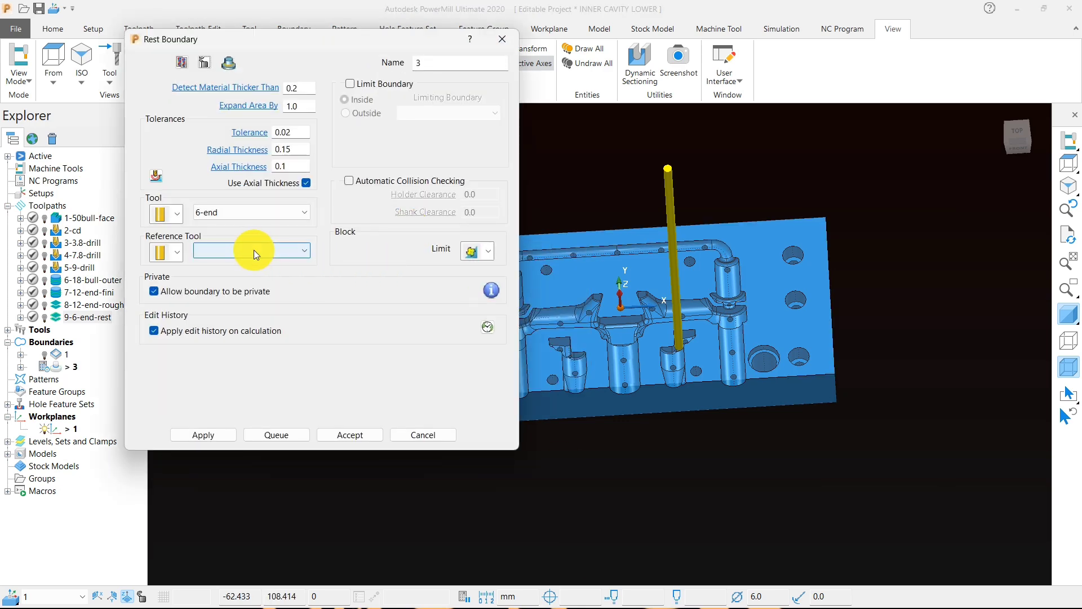
{"action": "left_click", "coordinate": [254, 249]}
{"action": "left_click", "coordinate": [231, 365]}
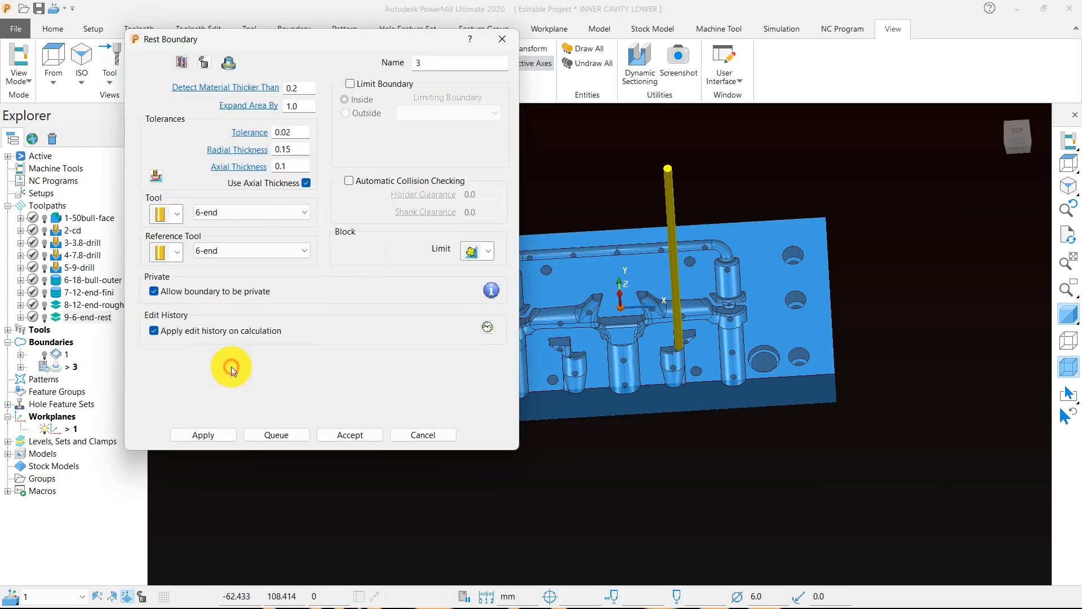
- Create an end mill of diameter 3 named 3-end as the rest boundary's tool
{"action": "left_click", "coordinate": [266, 213]}
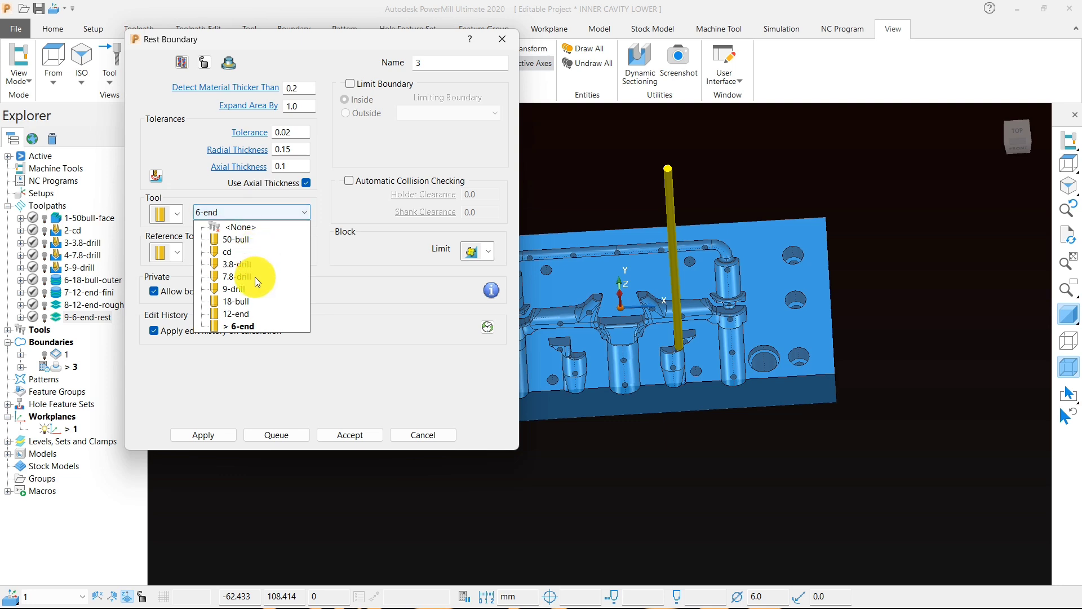
{"action": "left_click", "coordinate": [175, 213]}
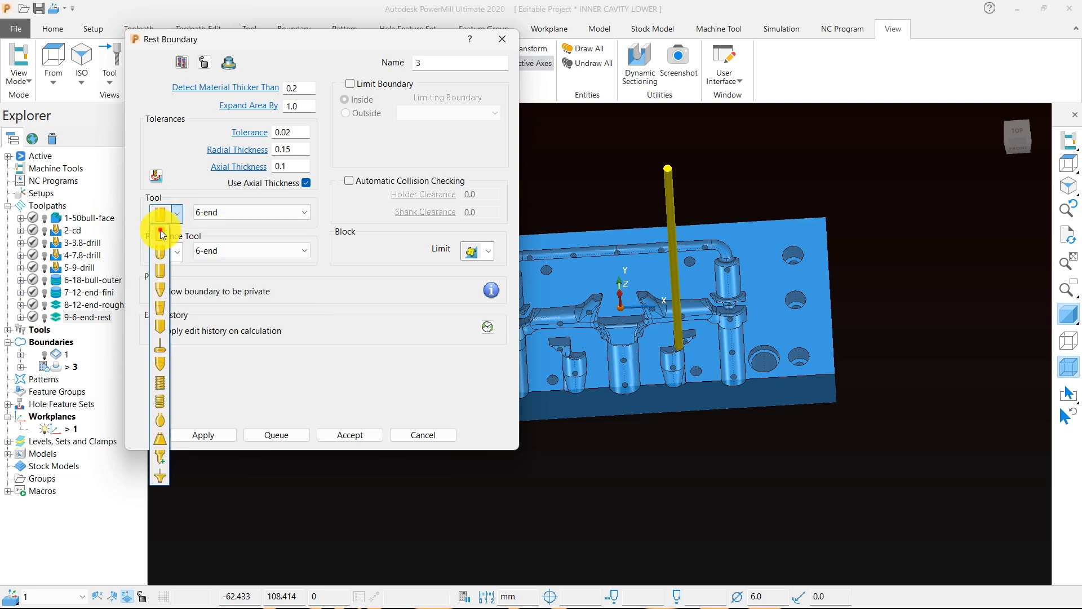
{"action": "left_click", "coordinate": [157, 229]}
{"action": "type", "text": "3"}
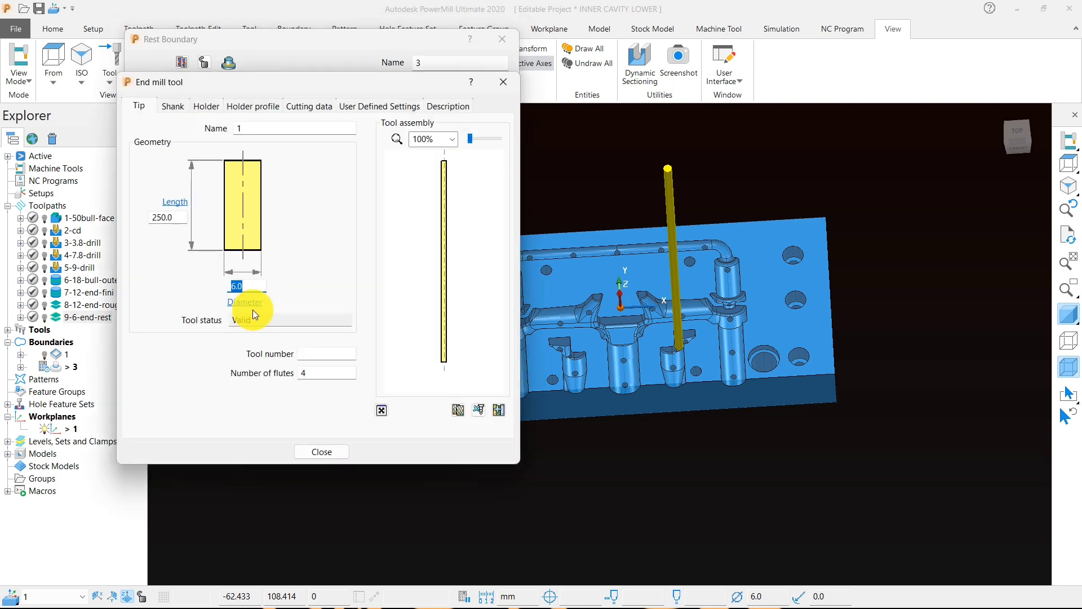
{"action": "left_click", "coordinate": [259, 128]}
{"action": "type", "text": "3"}
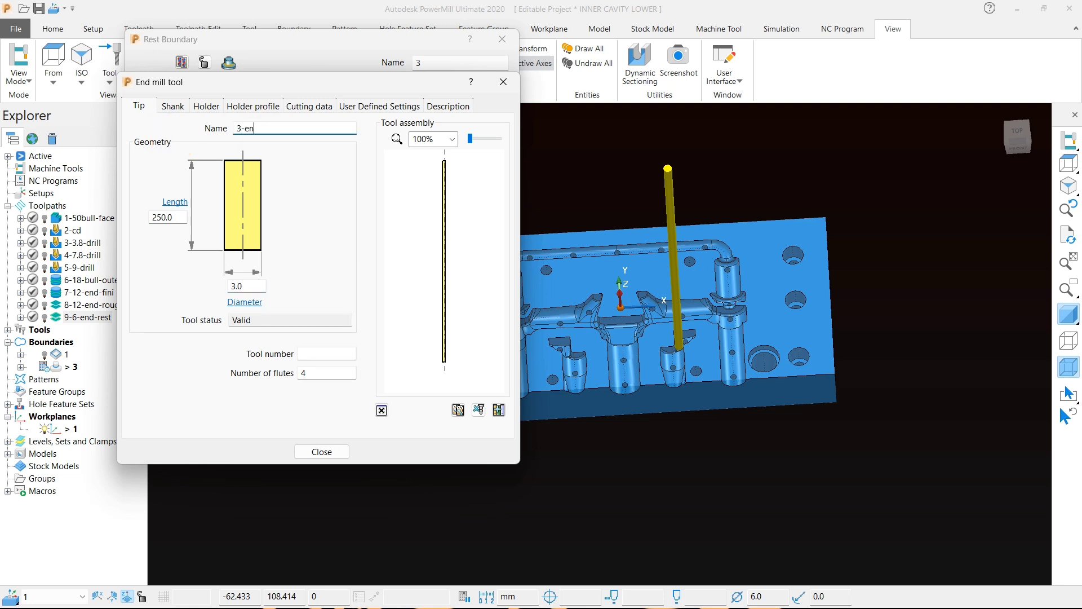
{"action": "left_click", "coordinate": [329, 451]}
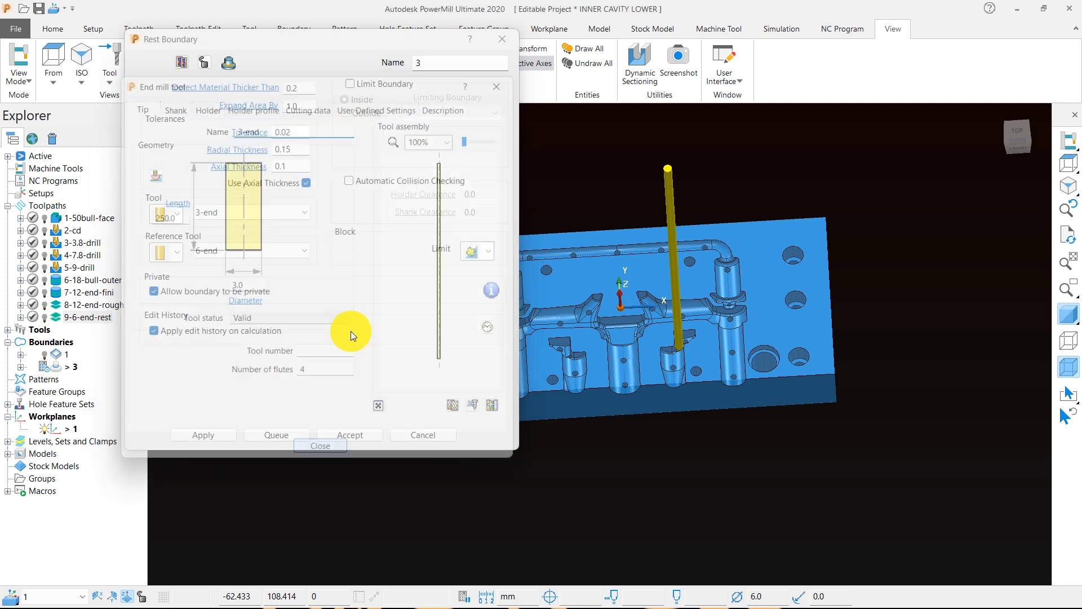
- Calculate and accept the rest boundary, and check its outlines along the cavity channels
{"action": "left_click", "coordinate": [210, 435]}
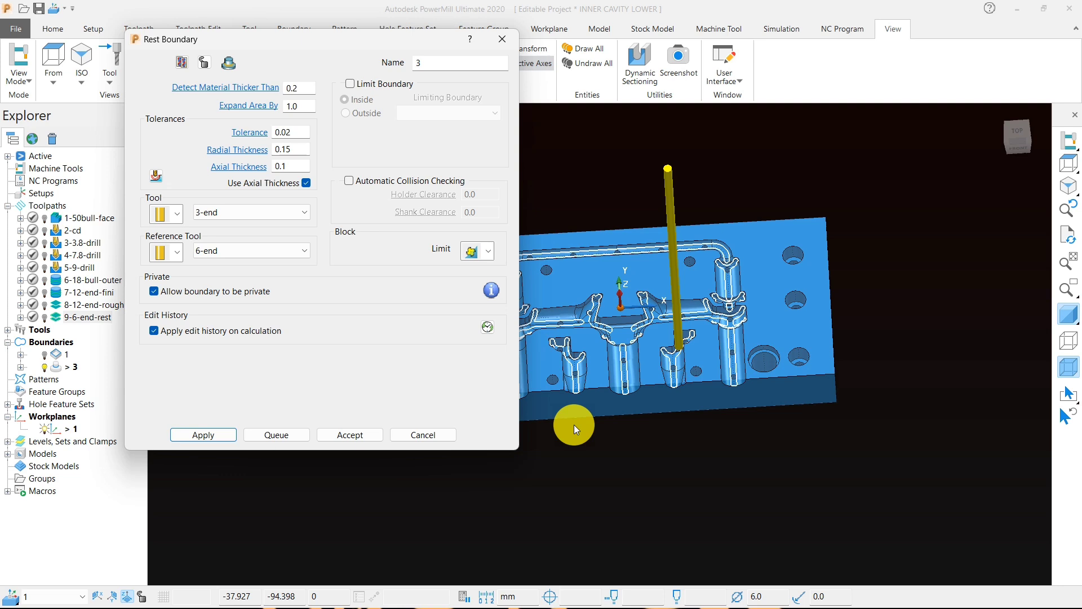
{"action": "left_click", "coordinate": [351, 434]}
{"action": "scroll", "coordinate": [523, 275], "scroll_direction": "up", "scroll_amount": 5}
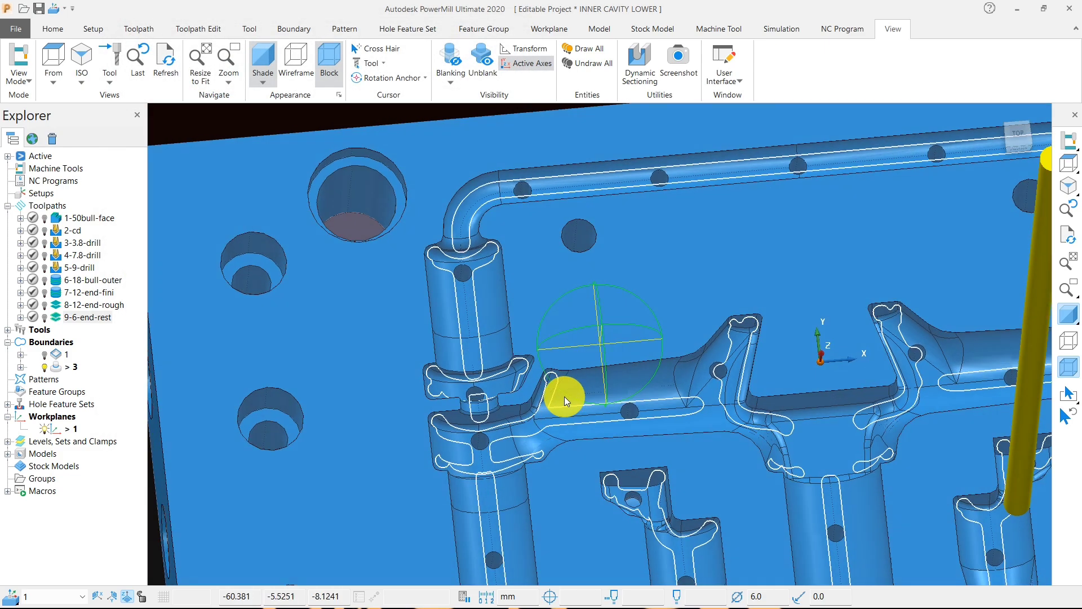
- Examine the displayed boundary along the grooves and pockets of the cavity plate
{"action": "middle_click_drag", "start_coordinate": [564, 397], "coordinate": [484, 301]}
{"action": "scroll", "coordinate": [483, 301], "scroll_direction": "down", "scroll_amount": 4}
{"action": "middle_click_drag", "start_coordinate": [505, 367], "coordinate": [806, 317]}
{"action": "scroll", "coordinate": [644, 370], "scroll_direction": "up", "scroll_amount": 4}
{"action": "scroll", "coordinate": [594, 395], "scroll_direction": "down", "scroll_amount": 4}
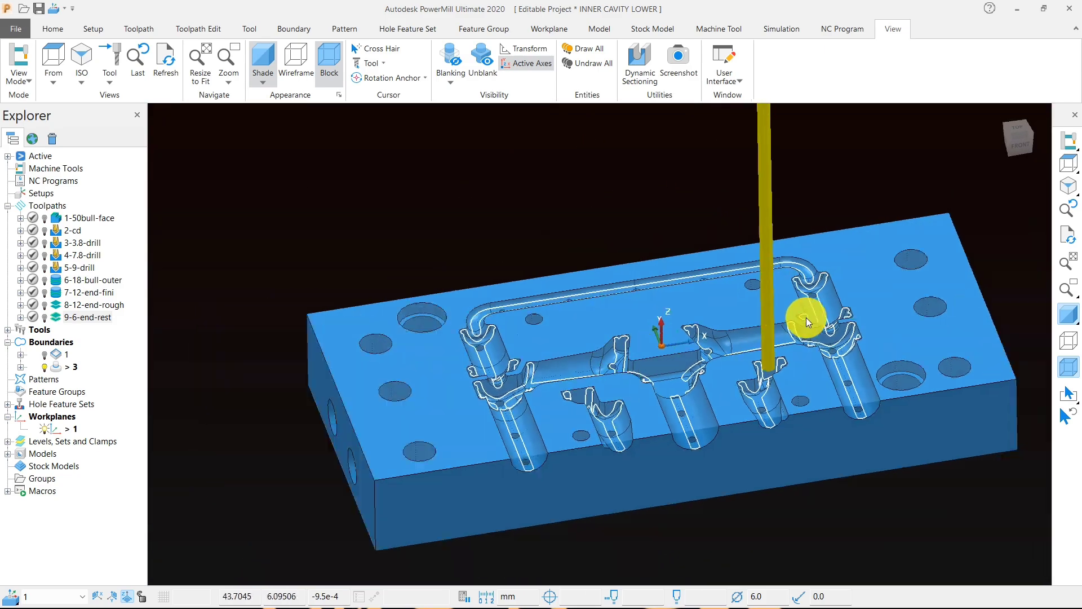
{"action": "scroll", "coordinate": [730, 333], "scroll_direction": "up", "scroll_amount": 4}
{"action": "middle_click_drag", "start_coordinate": [729, 334], "coordinate": [602, 355]}
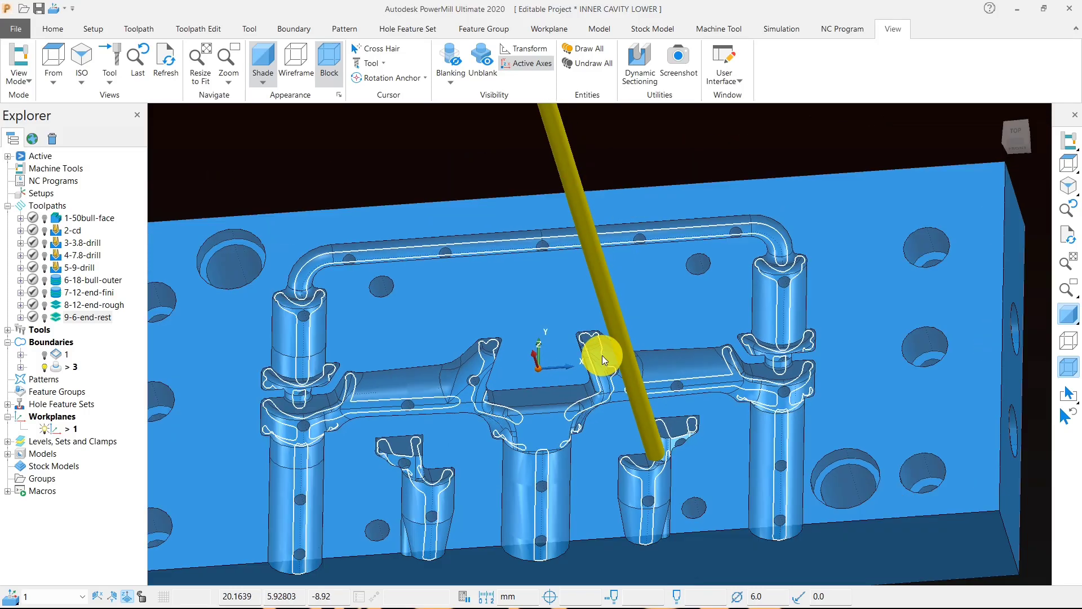
{"action": "scroll", "coordinate": [602, 355], "scroll_direction": "down", "scroll_amount": 3}
- Create a Constant Z Finishing toolpath that uses the 3-end tool
{"action": "left_click", "coordinate": [53, 29]}
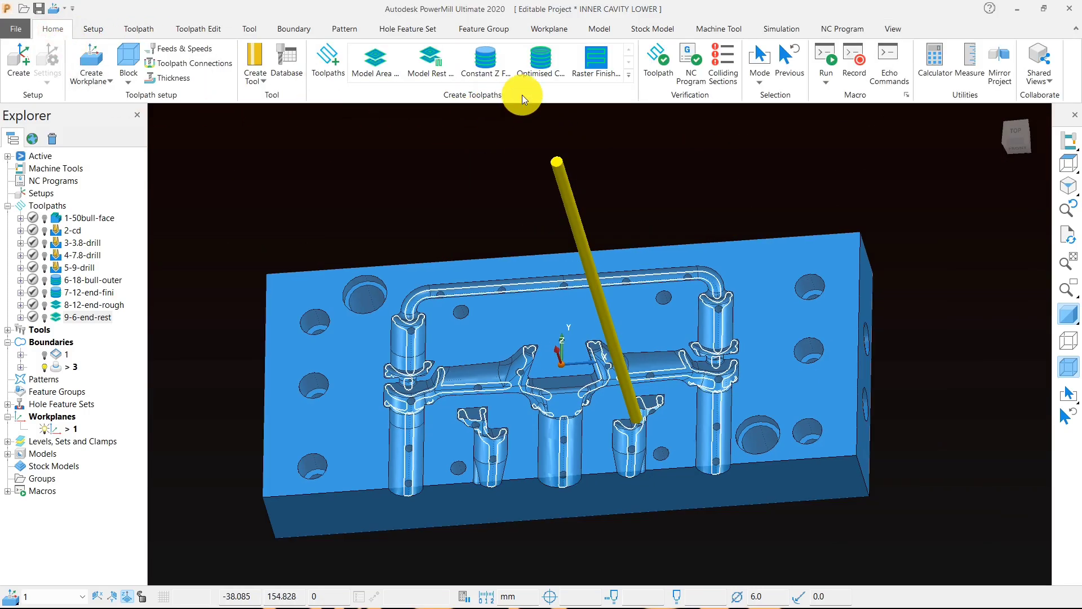
{"action": "left_click", "coordinate": [483, 71]}
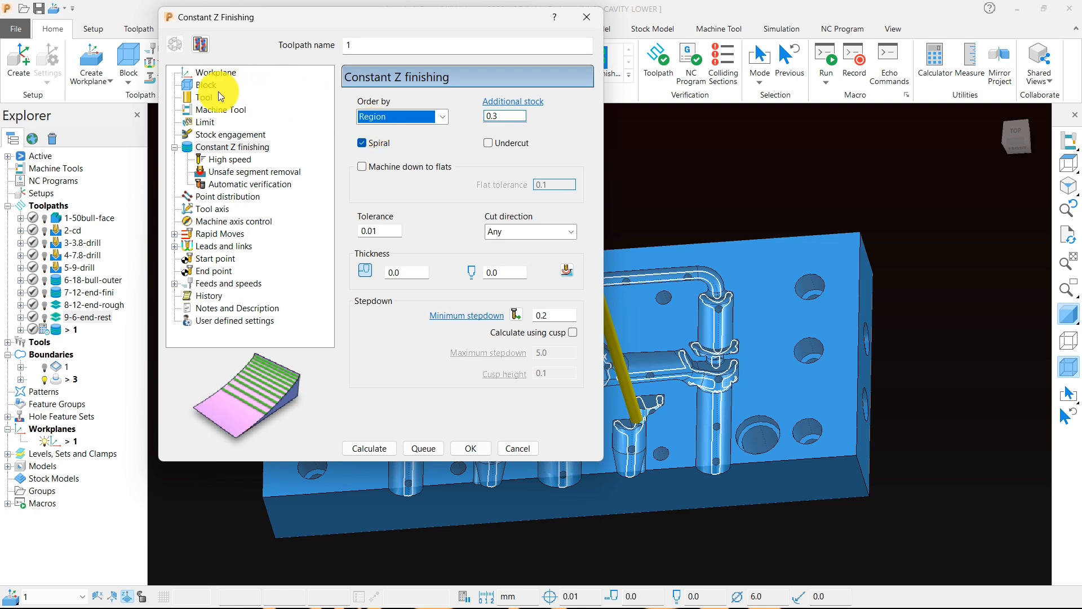
{"action": "left_click", "coordinate": [211, 97]}
{"action": "left_click", "coordinate": [519, 103]}
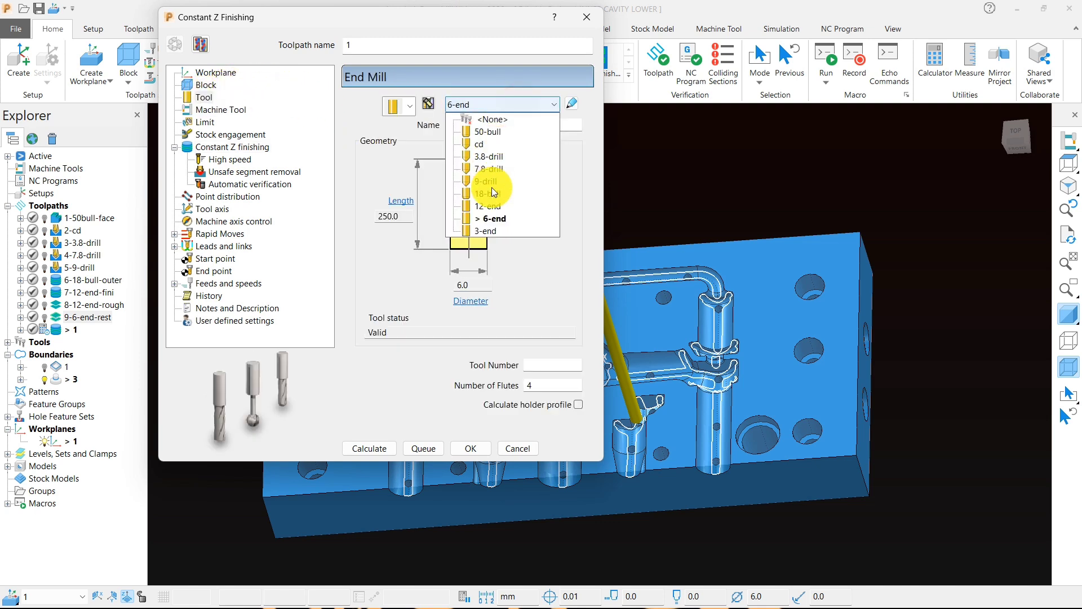
{"action": "left_click", "coordinate": [485, 223]}
- Set the Constant Z finishing radial thickness to 0.15, axial thickness to 0.1 and minimum stepdown to 0.1
{"action": "left_click", "coordinate": [253, 148]}
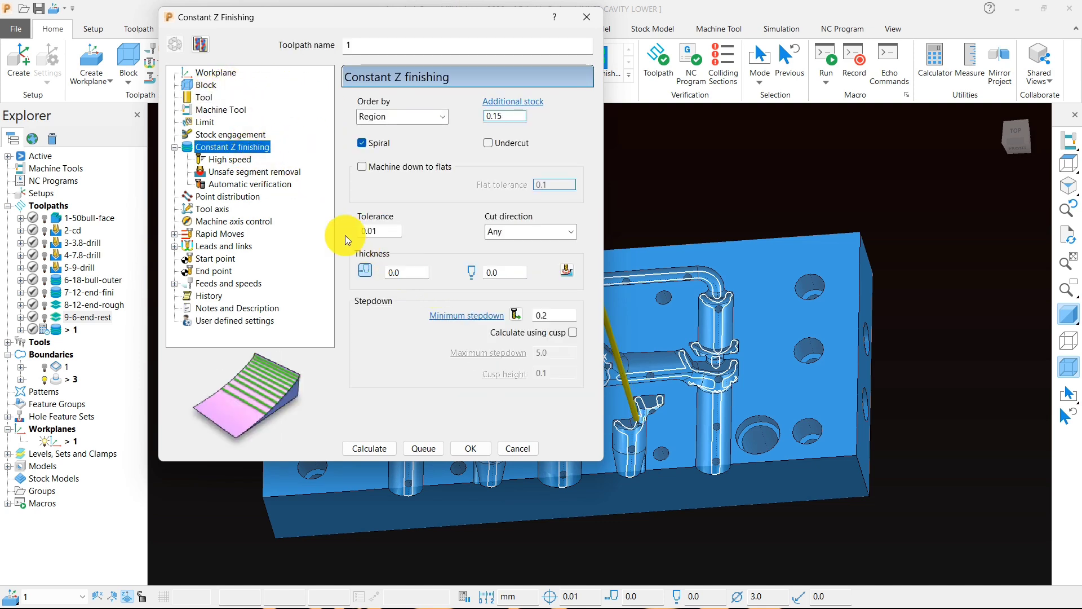
{"action": "left_click", "coordinate": [408, 280]}
{"action": "type", "text": ".15"}
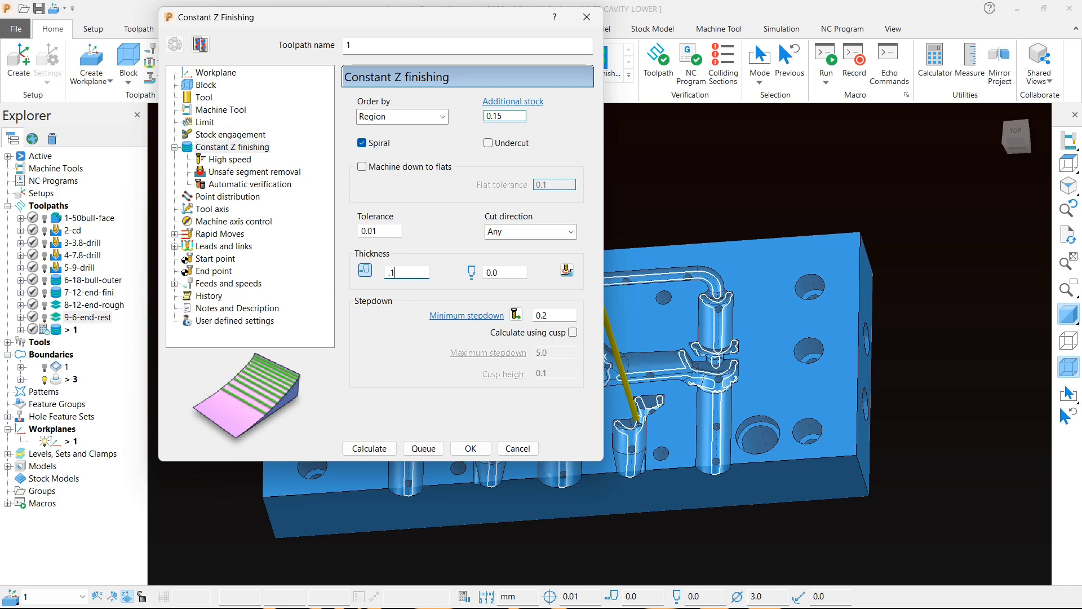
{"action": "left_click", "coordinate": [504, 273]}
{"action": "type", "text": ".1"}
{"action": "left_click", "coordinate": [546, 315]}
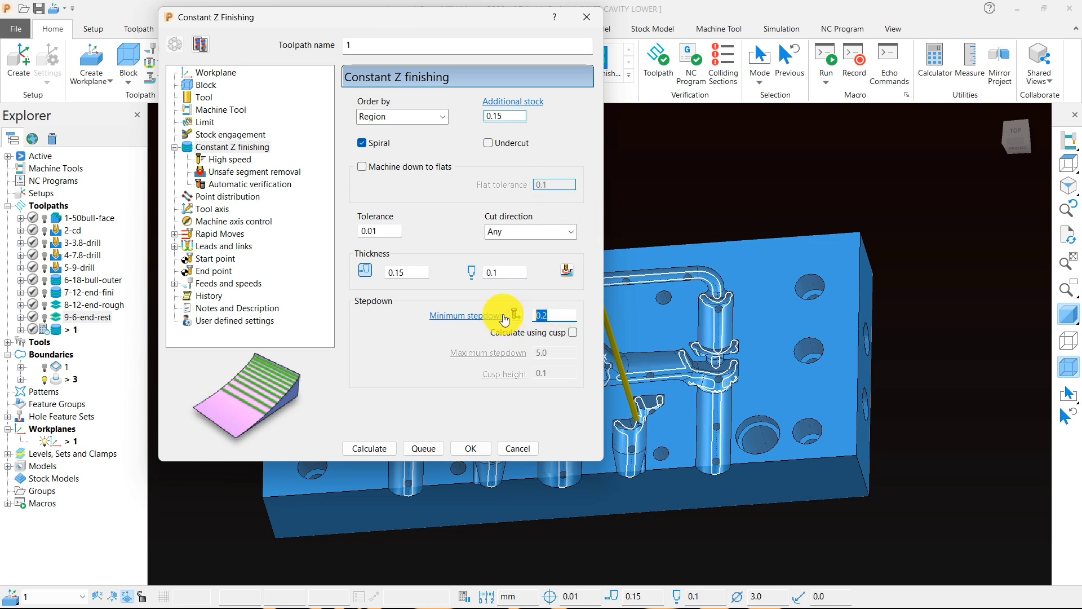
{"action": "type", "text": ".1"}
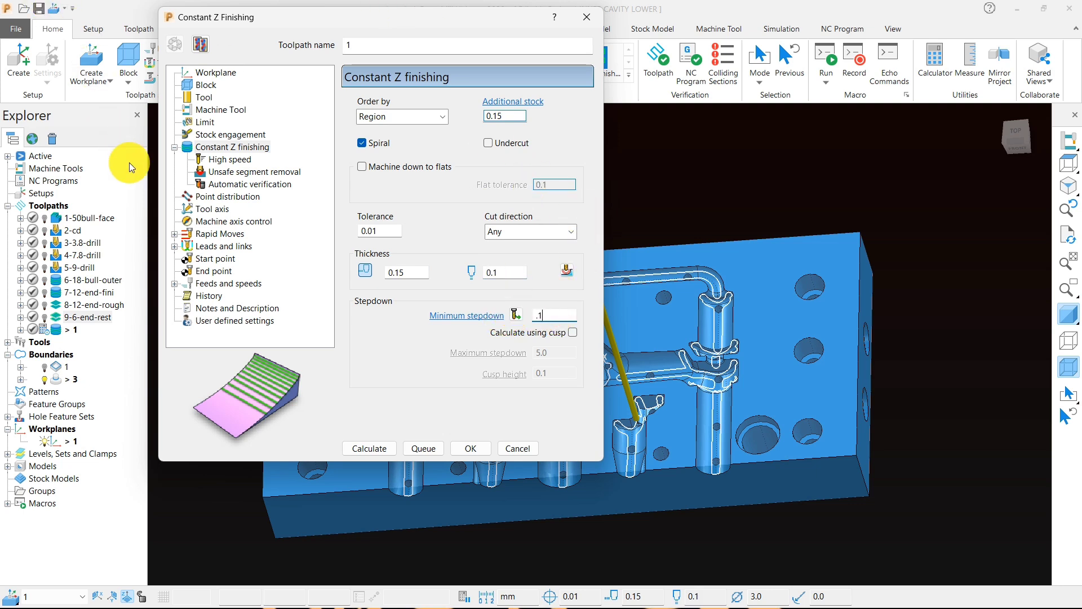
- Limit the toolpath to boundary 3 with Keep inside trimming, calculate it and close the strategy settings
{"action": "left_click", "coordinate": [370, 448]}
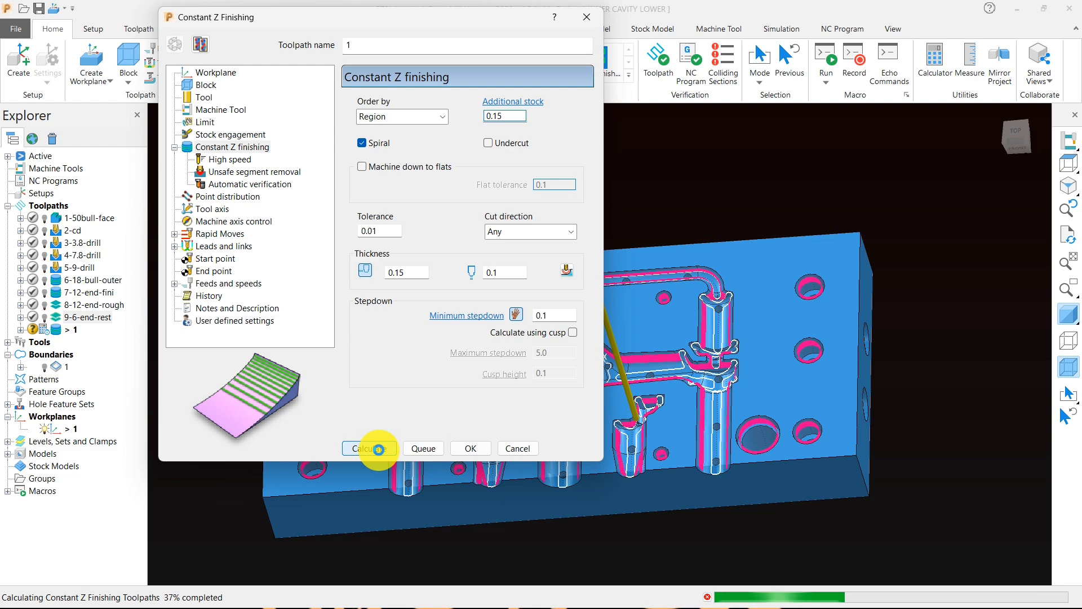
{"action": "left_click", "coordinate": [709, 597]}
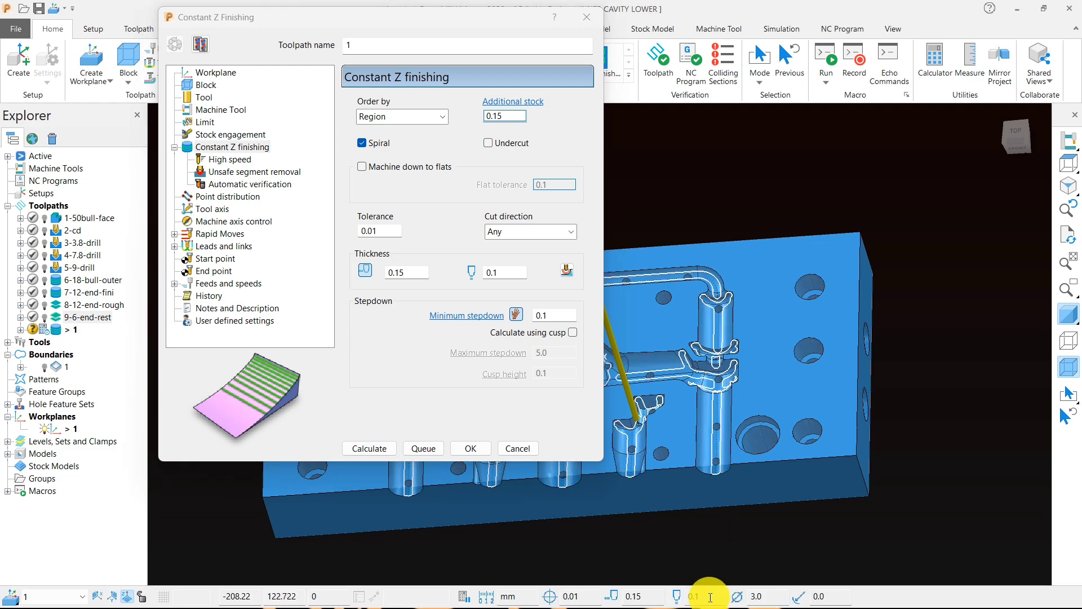
{"action": "left_click", "coordinate": [204, 122]}
{"action": "left_click", "coordinate": [525, 176]}
{"action": "left_click", "coordinate": [529, 188]}
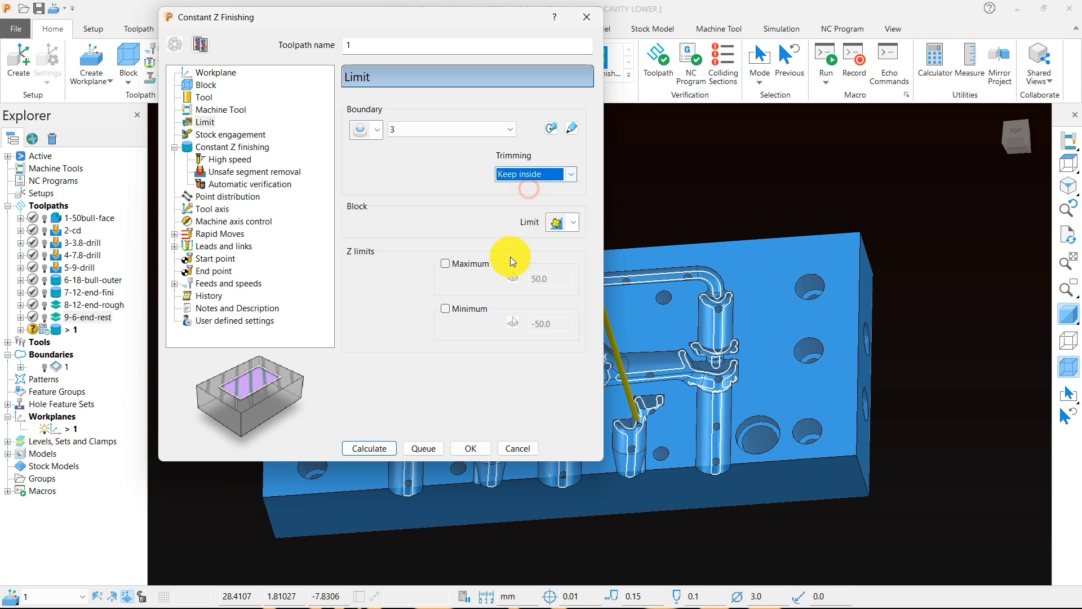
{"action": "left_click", "coordinate": [387, 447]}
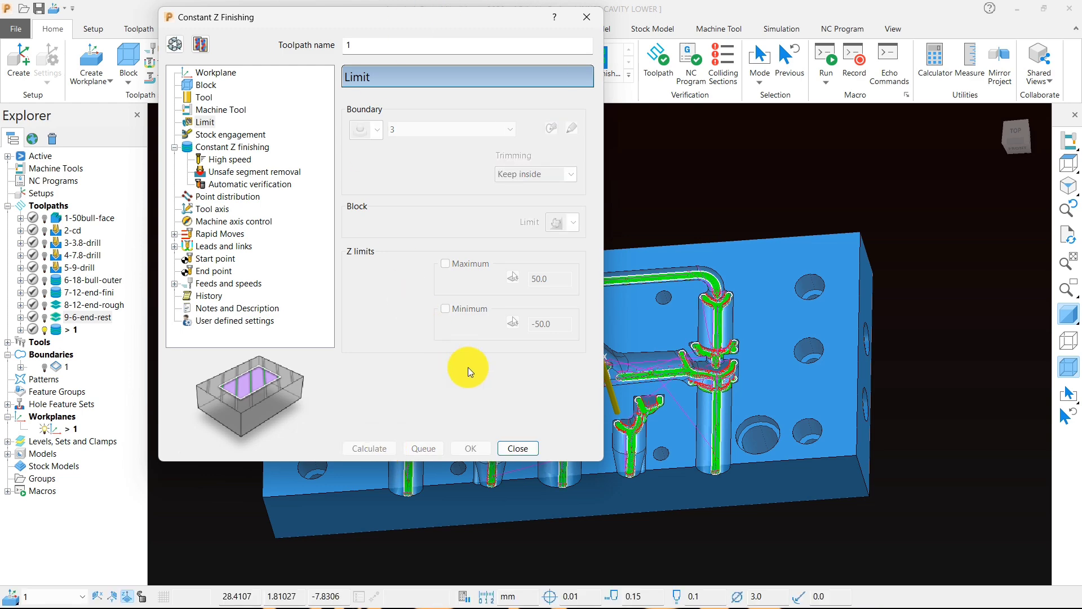
{"action": "left_click", "coordinate": [515, 448]}
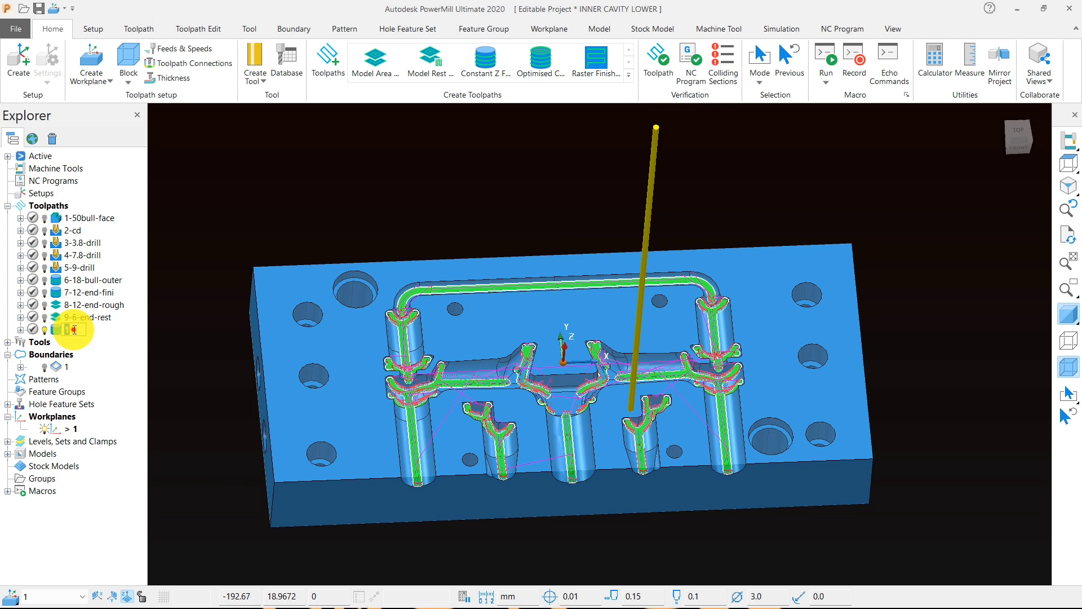
- Rename the new Constant Z toolpath as 10-3-end-semi
{"action": "type", "text": "0-3-end-"}
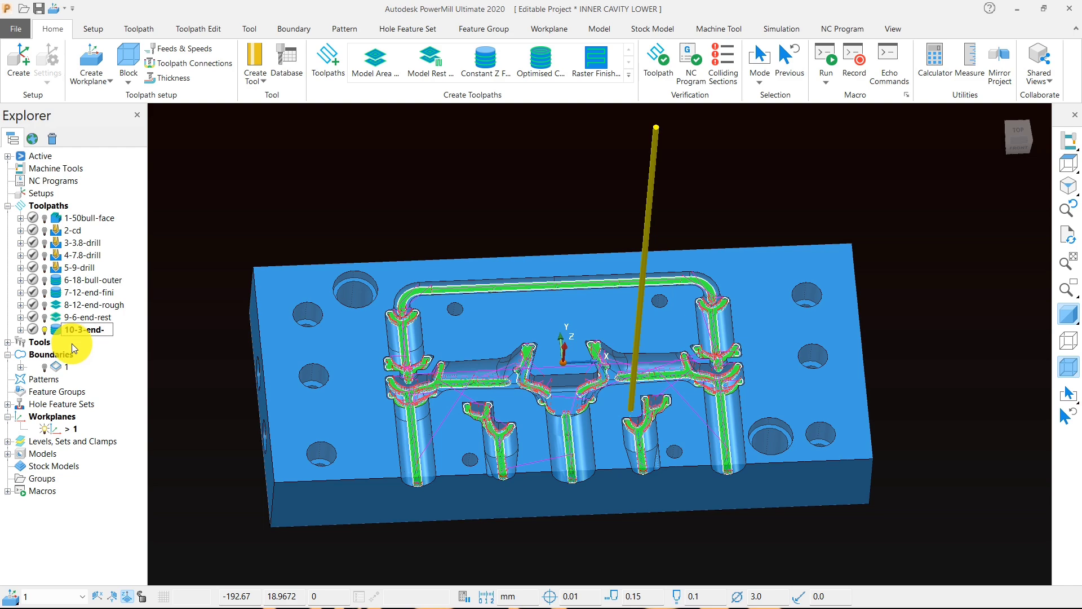
{"action": "type", "text": "semi"}
{"action": "key", "text": "Return"}
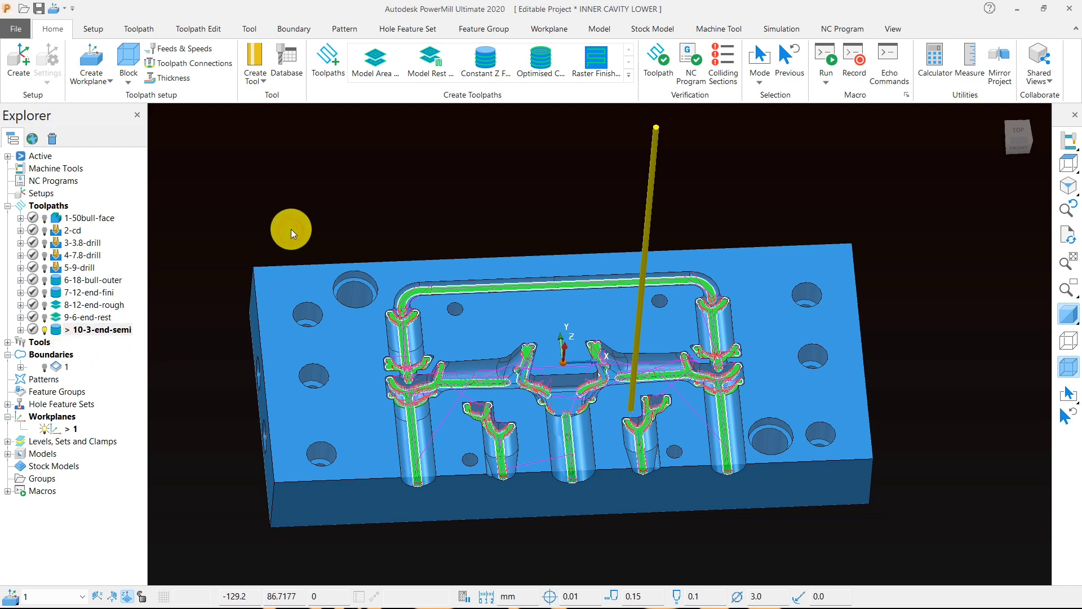
{"action": "middle_click_drag", "start_coordinate": [466, 326], "coordinate": [446, 391]}
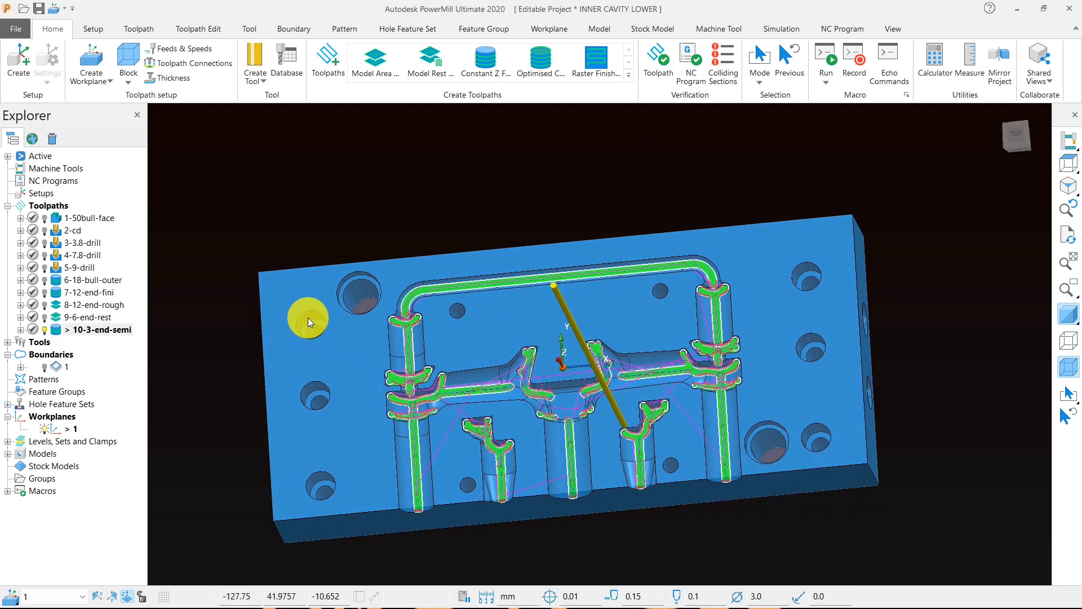
- Deactivate the 10-3-end-semi toolpath, display the private boundaries and deactivate boundary 3
{"action": "double_click", "coordinate": [58, 329]}
{"action": "middle_click_drag", "start_coordinate": [406, 368], "coordinate": [470, 371]}
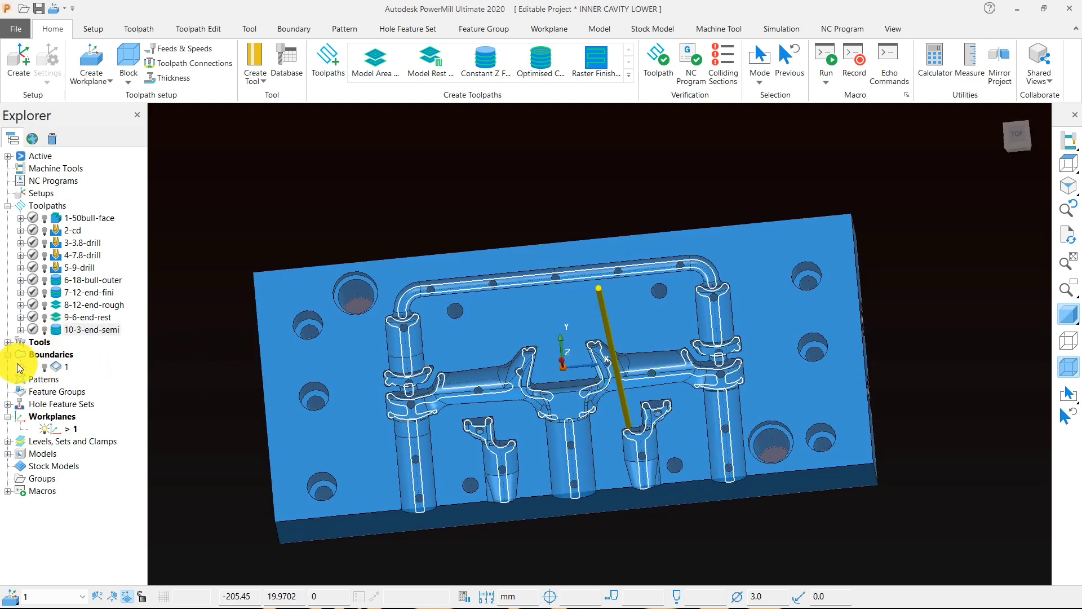
{"action": "right_click", "coordinate": [39, 355]}
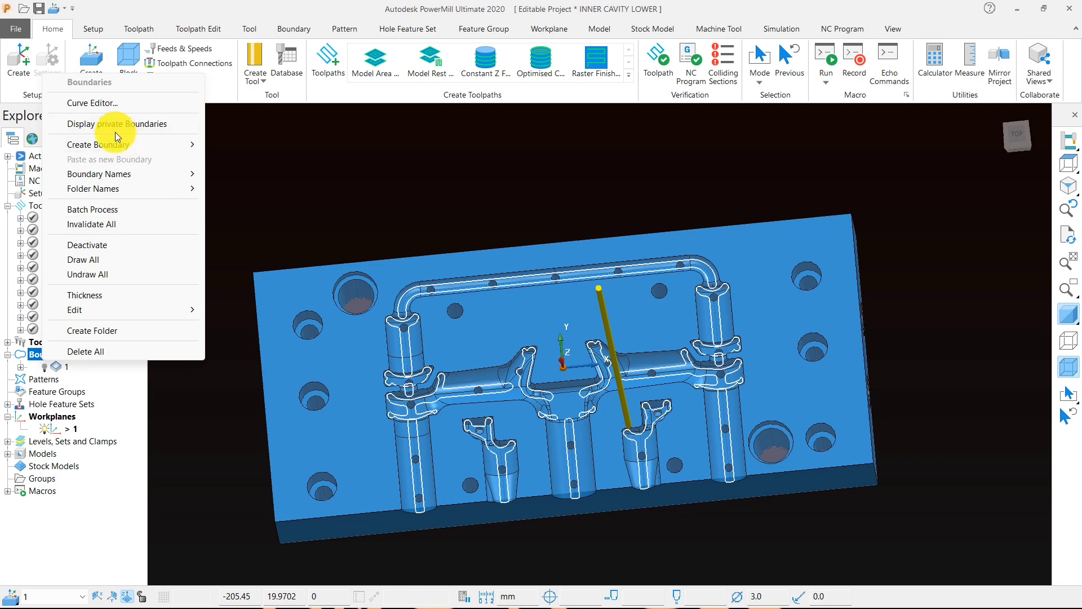
{"action": "left_click", "coordinate": [113, 124]}
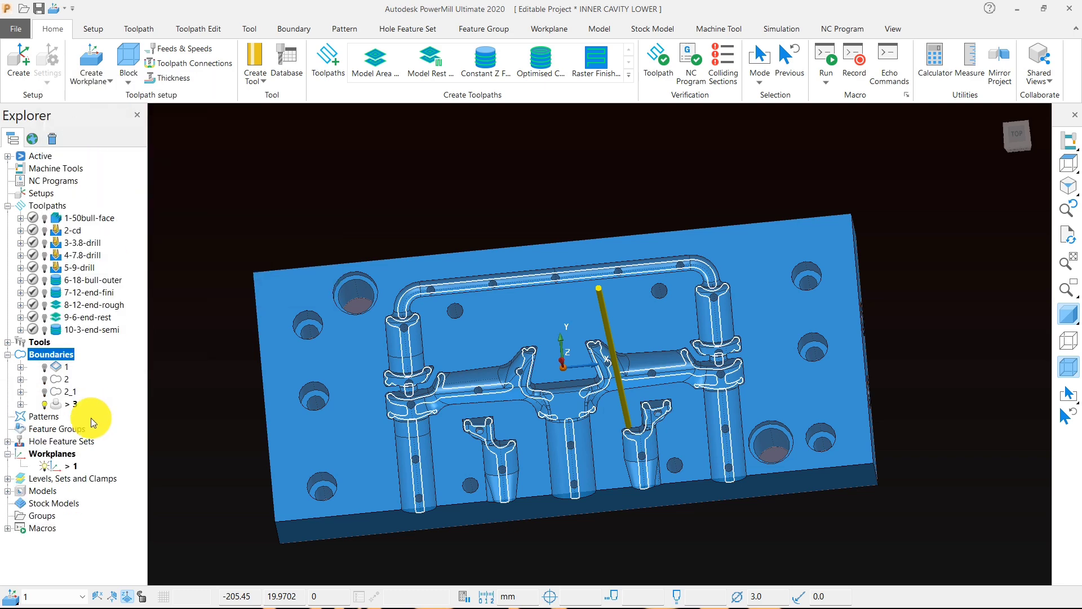
{"action": "left_click", "coordinate": [62, 407]}
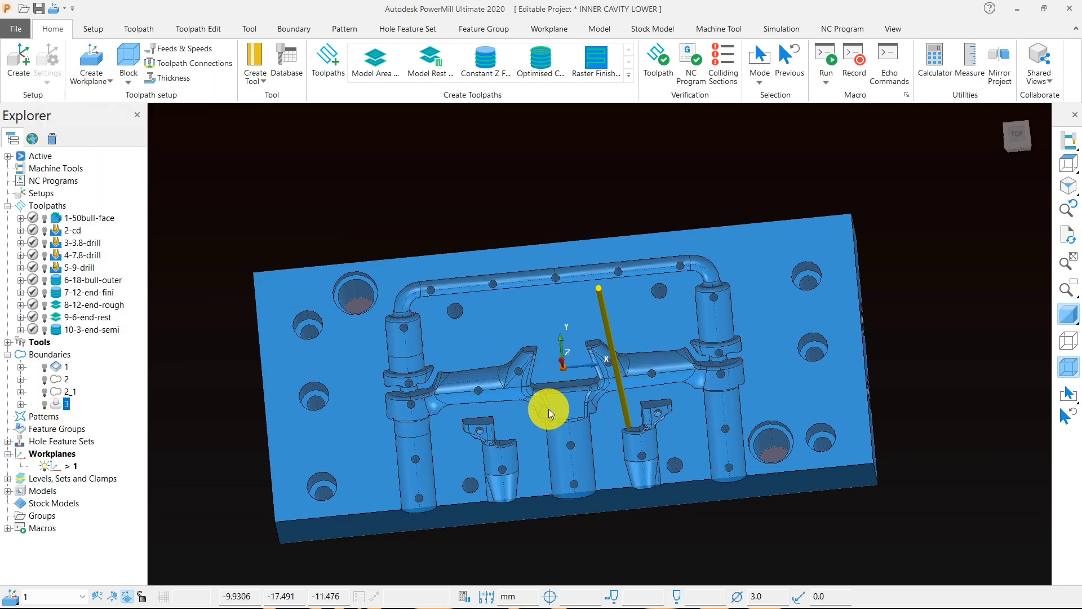
- Inspect the cavity grooves closely with the 9-6-end-rest toolpath activated on the model
{"action": "scroll", "coordinate": [549, 412], "scroll_direction": "up", "scroll_amount": 3}
{"action": "middle_click_drag", "start_coordinate": [549, 421], "coordinate": [558, 359]}
{"action": "scroll", "coordinate": [558, 360], "scroll_direction": "down", "scroll_amount": 3}
{"action": "scroll", "coordinate": [451, 464], "scroll_direction": "up", "scroll_amount": 4}
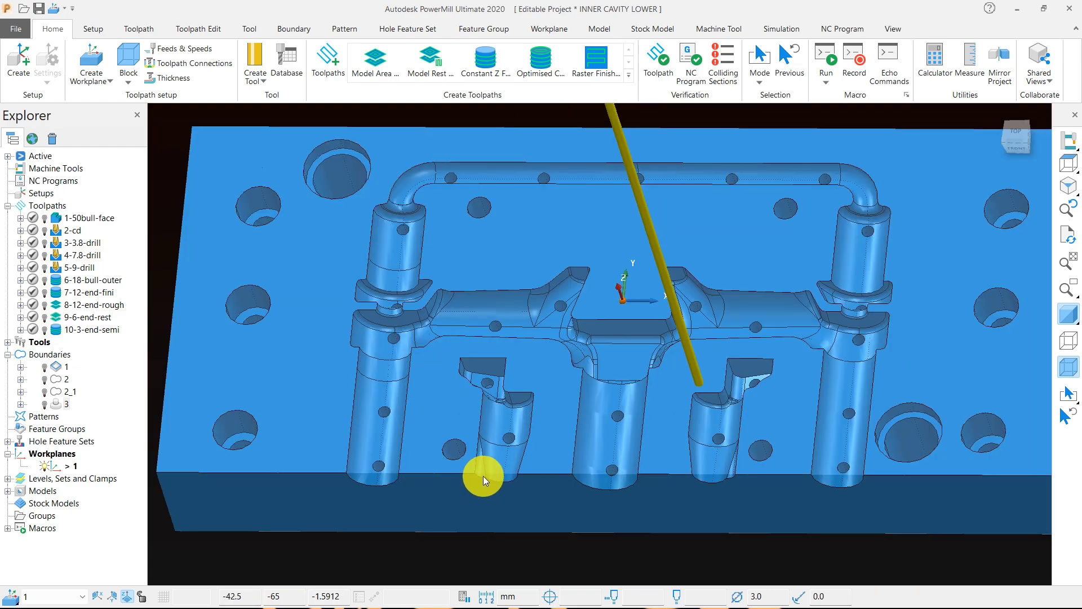
{"action": "middle_click_drag", "start_coordinate": [484, 476], "coordinate": [542, 474]}
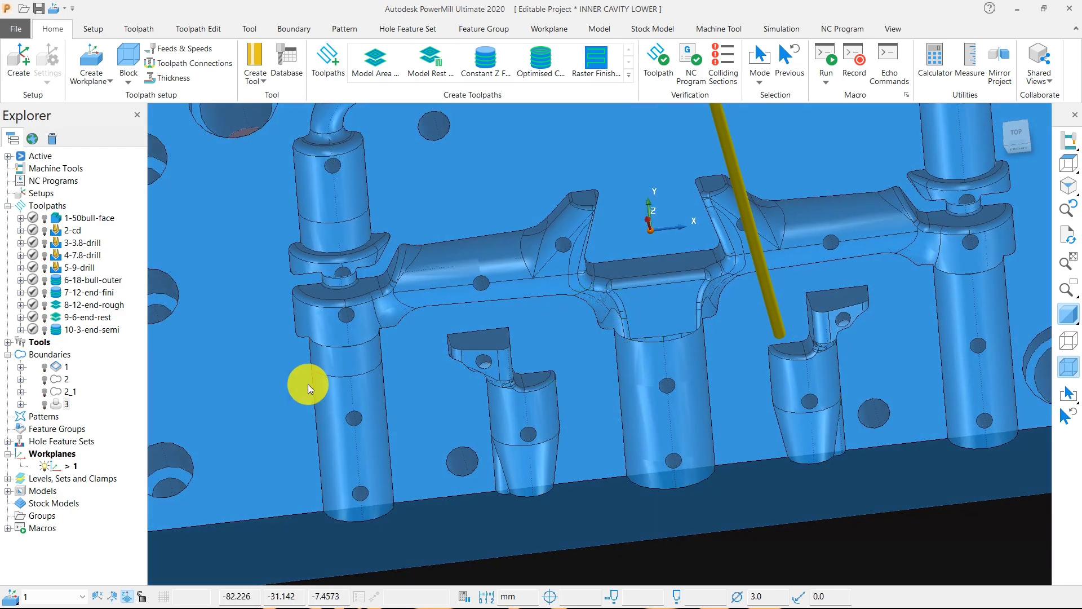
{"action": "left_click", "coordinate": [63, 329]}
{"action": "double_click", "coordinate": [59, 317]}
{"action": "scroll", "coordinate": [513, 390], "scroll_direction": "up", "scroll_amount": 5}
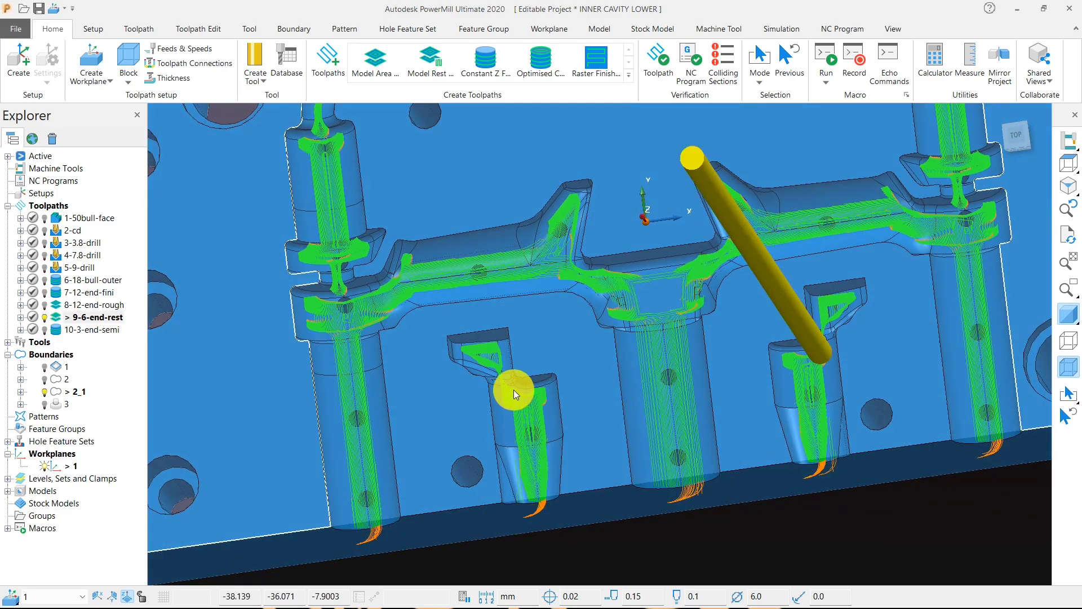
{"action": "middle_click_drag", "start_coordinate": [506, 457], "coordinate": [477, 361]}
{"action": "scroll", "coordinate": [477, 360], "scroll_direction": "down", "scroll_amount": 2}
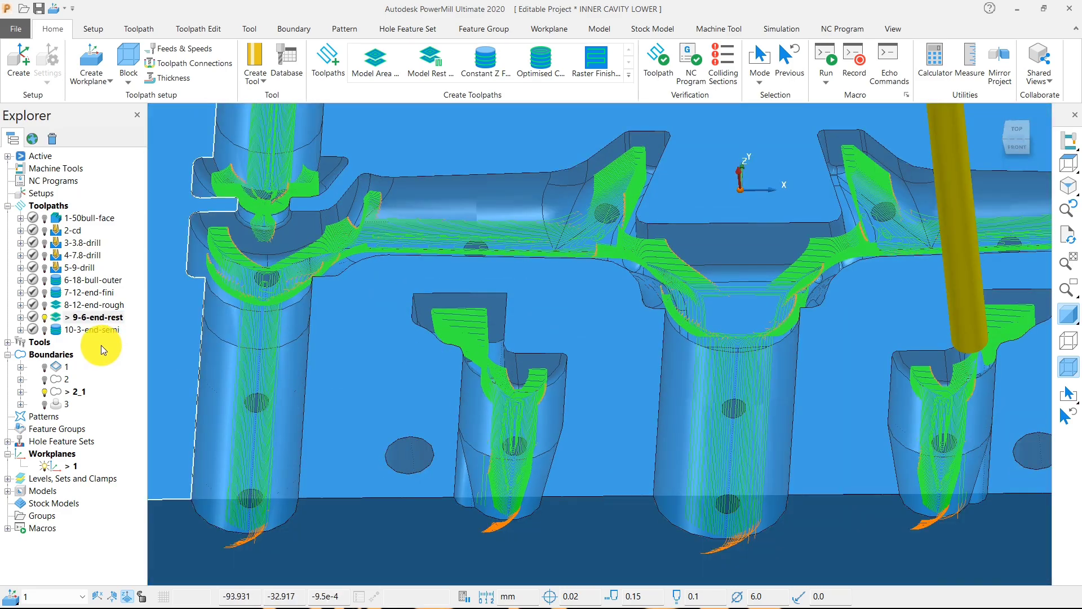
- Reactivate the 10-3-end-semi toolpath and show its passes over the grooves and drilled holes
{"action": "double_click", "coordinate": [59, 332]}
{"action": "double_click", "coordinate": [59, 332]}
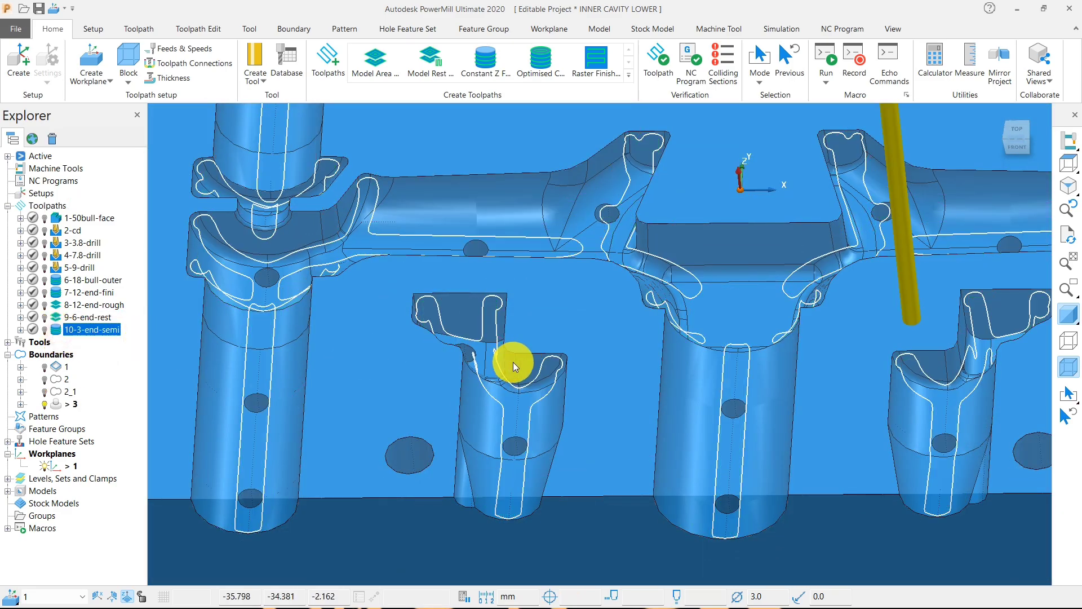
{"action": "scroll", "coordinate": [513, 362], "scroll_direction": "down", "scroll_amount": 2}
{"action": "left_click", "coordinate": [45, 329]}
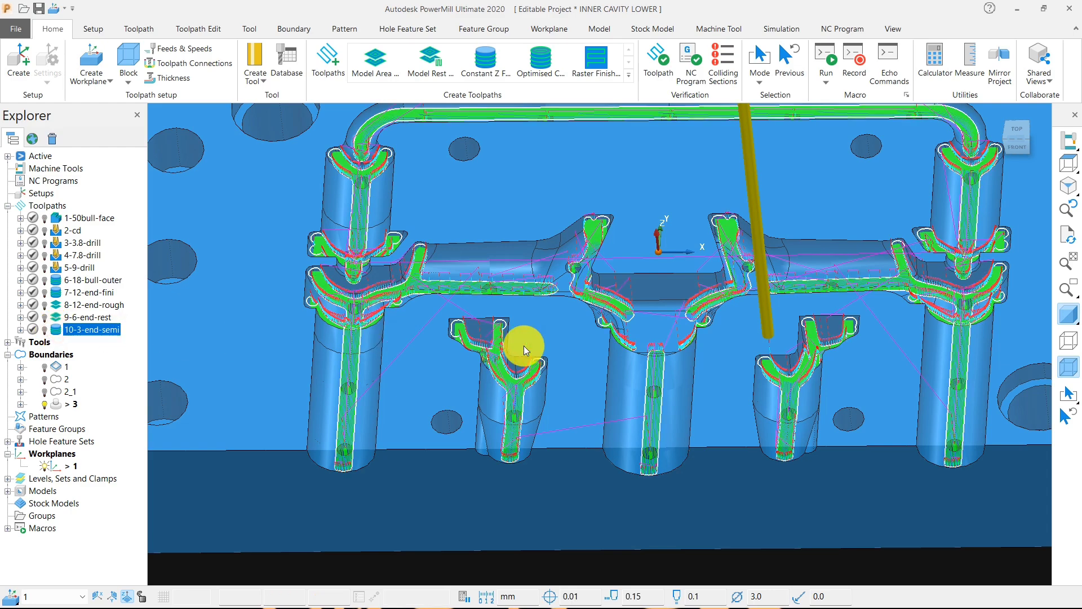
{"action": "middle_click_drag", "start_coordinate": [523, 346], "coordinate": [575, 450]}
{"action": "scroll", "coordinate": [333, 366], "scroll_direction": "up", "scroll_amount": 5}
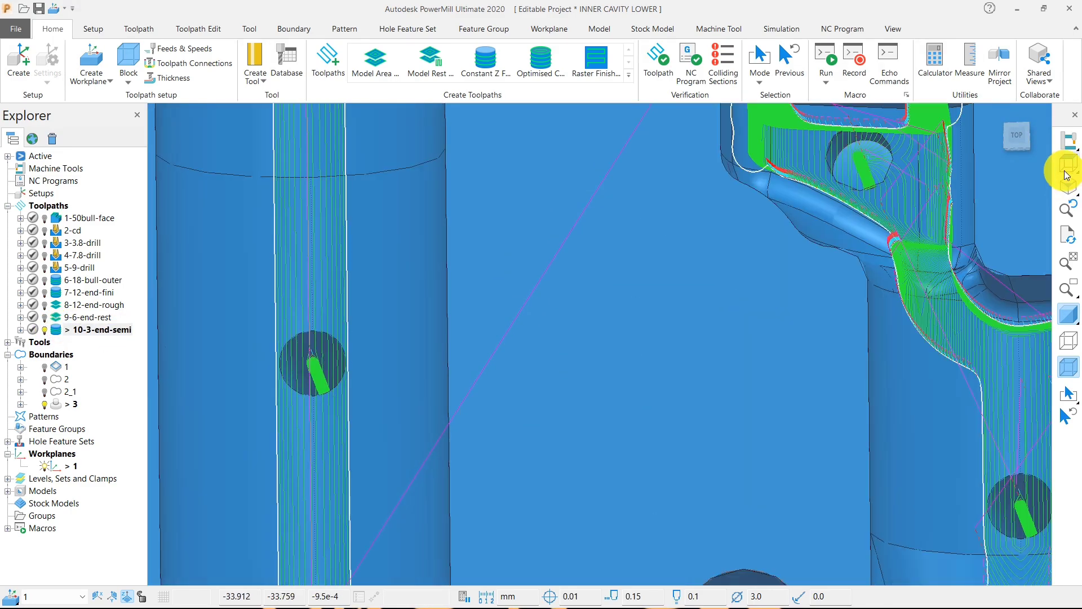
- View the part from the right side with model shading turned off so the toolpath is exposed
{"action": "left_click", "coordinate": [1067, 175]}
{"action": "mouse_move", "coordinate": [1069, 172]}
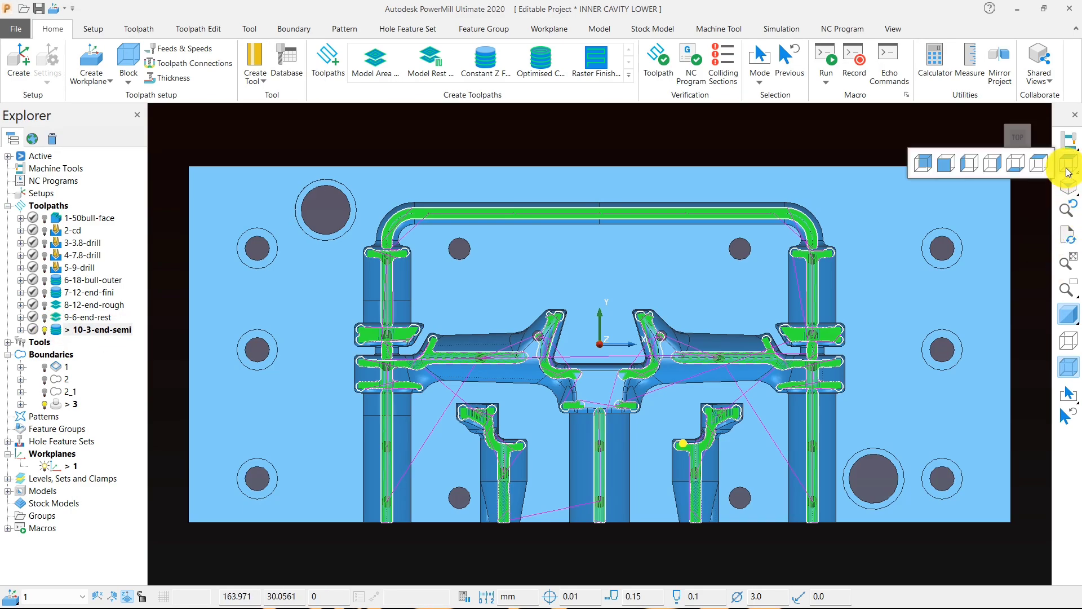
{"action": "left_click", "coordinate": [946, 164]}
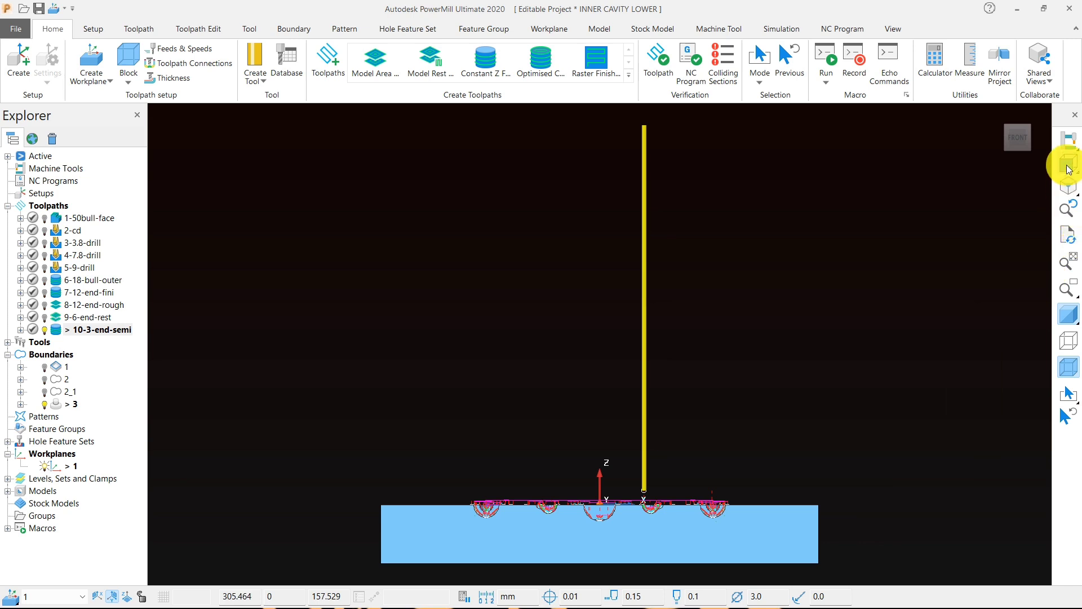
{"action": "left_click", "coordinate": [1003, 164]}
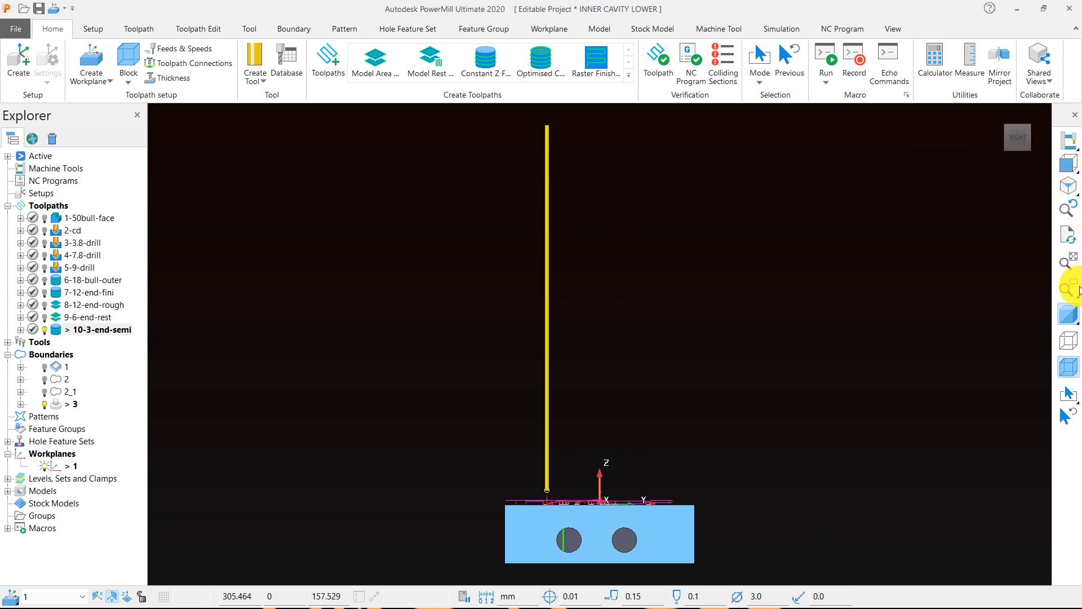
{"action": "left_click", "coordinate": [1070, 314]}
- Select the upper passes inside the two drilled holes at the positive Y end of the 10-3-end-semi toolpath
{"action": "scroll", "coordinate": [780, 282], "scroll_direction": "up", "scroll_amount": 10}
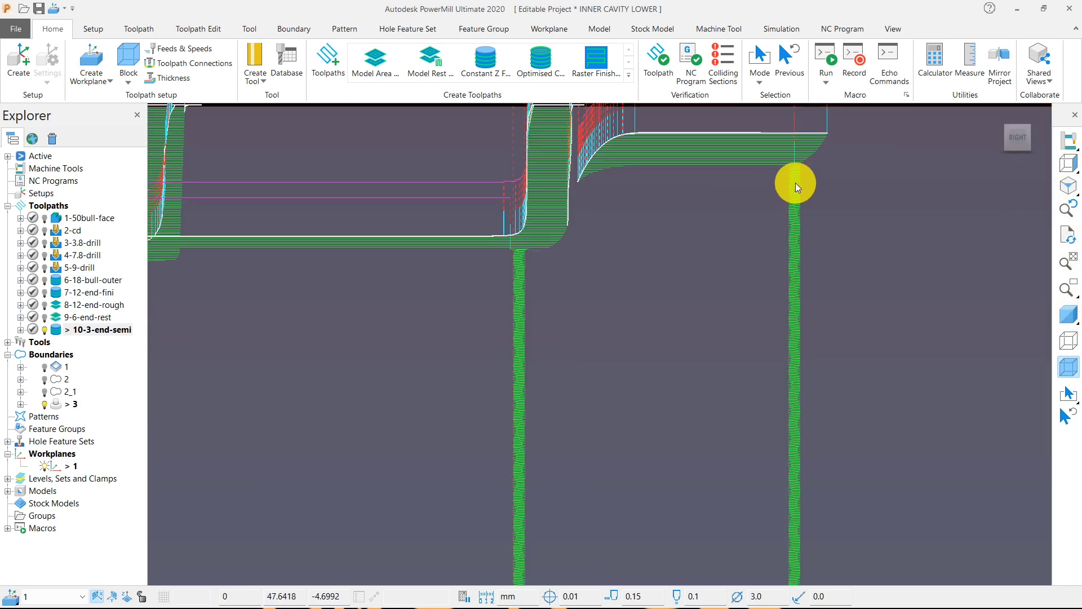
{"action": "scroll", "coordinate": [798, 172], "scroll_direction": "up", "scroll_amount": 3}
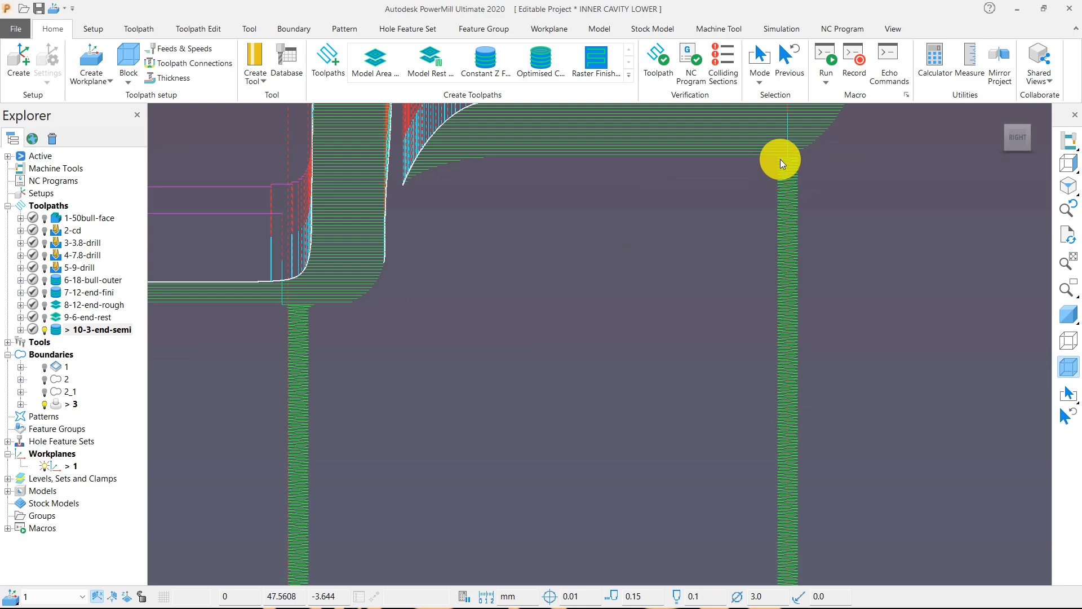
{"action": "scroll", "coordinate": [808, 224], "scroll_direction": "down", "scroll_amount": 2}
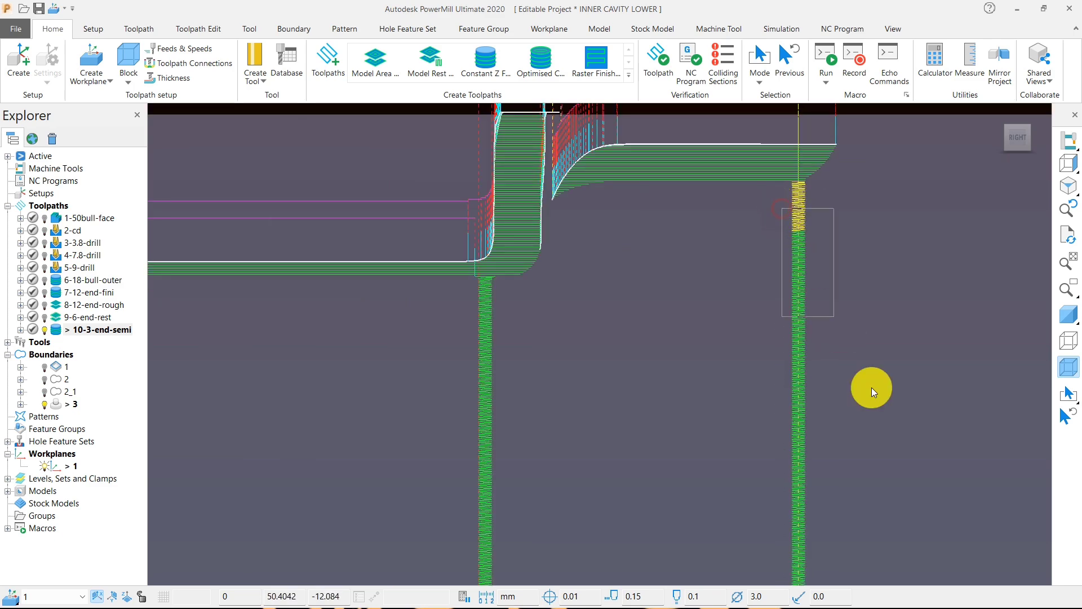
{"action": "scroll", "coordinate": [815, 248], "scroll_direction": "down", "scroll_amount": 3}
{"action": "scroll", "coordinate": [631, 221], "scroll_direction": "up", "scroll_amount": 6}
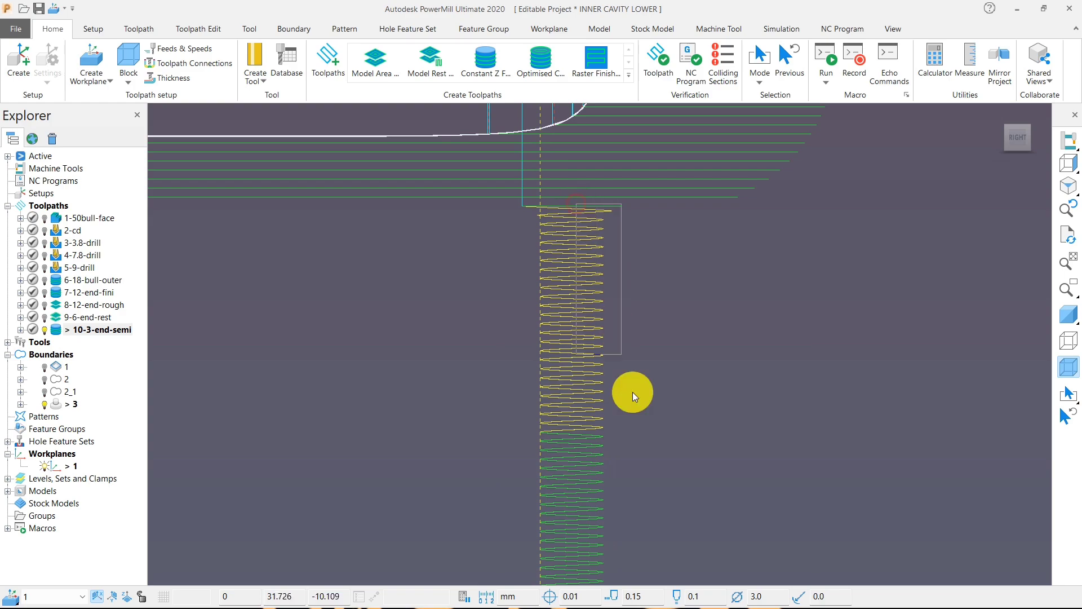
{"action": "scroll", "coordinate": [674, 443], "scroll_direction": "down", "scroll_amount": 8}
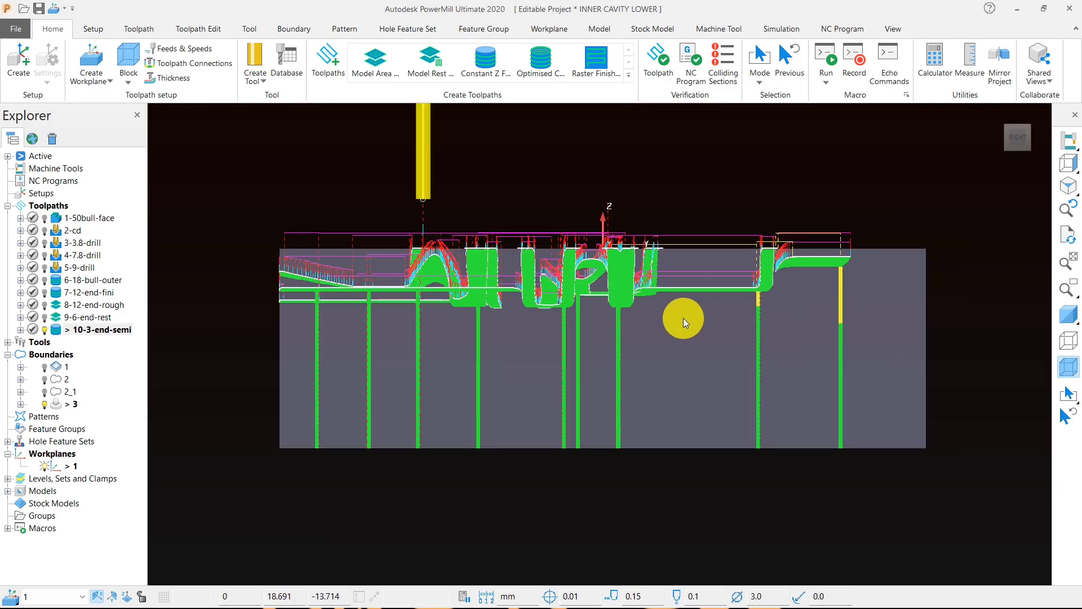
- Add the drilled-hole passes beneath the deep central grooves to the toolpath selection
{"action": "scroll", "coordinate": [683, 318], "scroll_direction": "up", "scroll_amount": 8}
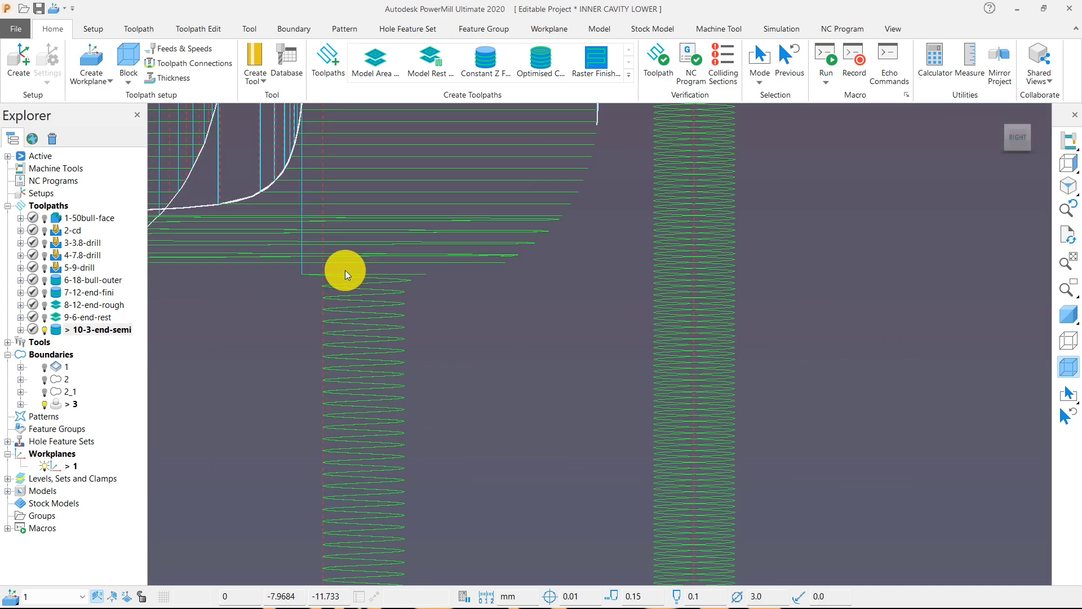
{"action": "scroll", "coordinate": [383, 360], "scroll_direction": "down", "scroll_amount": 2}
{"action": "scroll", "coordinate": [797, 394], "scroll_direction": "down", "scroll_amount": 4}
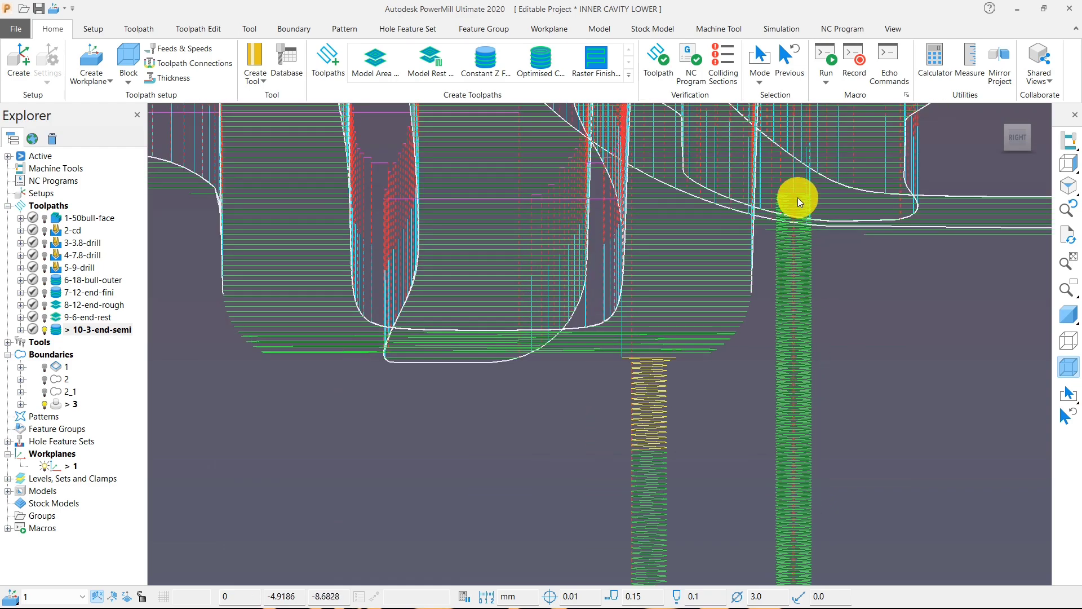
{"action": "scroll", "coordinate": [780, 258], "scroll_direction": "down", "scroll_amount": 2}
{"action": "scroll", "coordinate": [742, 265], "scroll_direction": "up", "scroll_amount": 6}
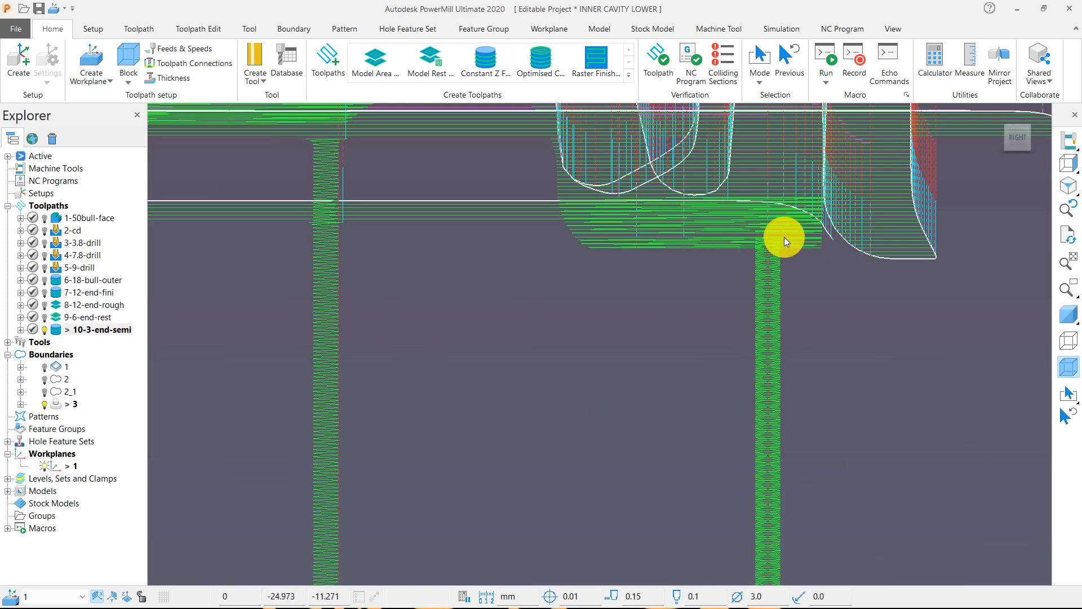
{"action": "scroll", "coordinate": [780, 262], "scroll_direction": "down", "scroll_amount": 3}
{"action": "scroll", "coordinate": [793, 277], "scroll_direction": "up", "scroll_amount": 2}
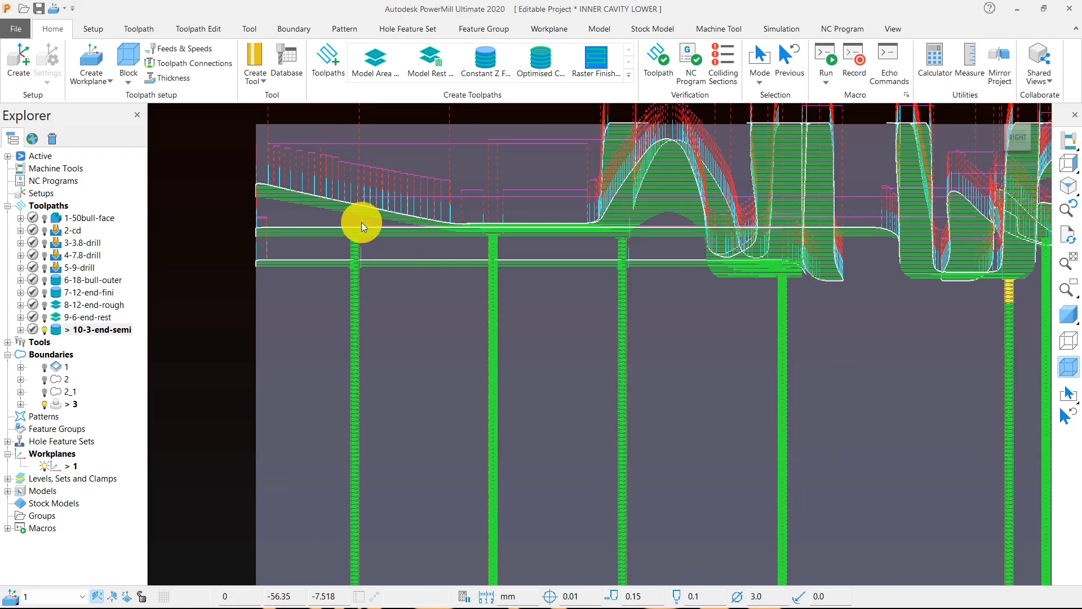
- Add the hole passes beneath the shallow grooves at the negative Y end to the selection
{"action": "scroll", "coordinate": [361, 225], "scroll_direction": "up", "scroll_amount": 6}
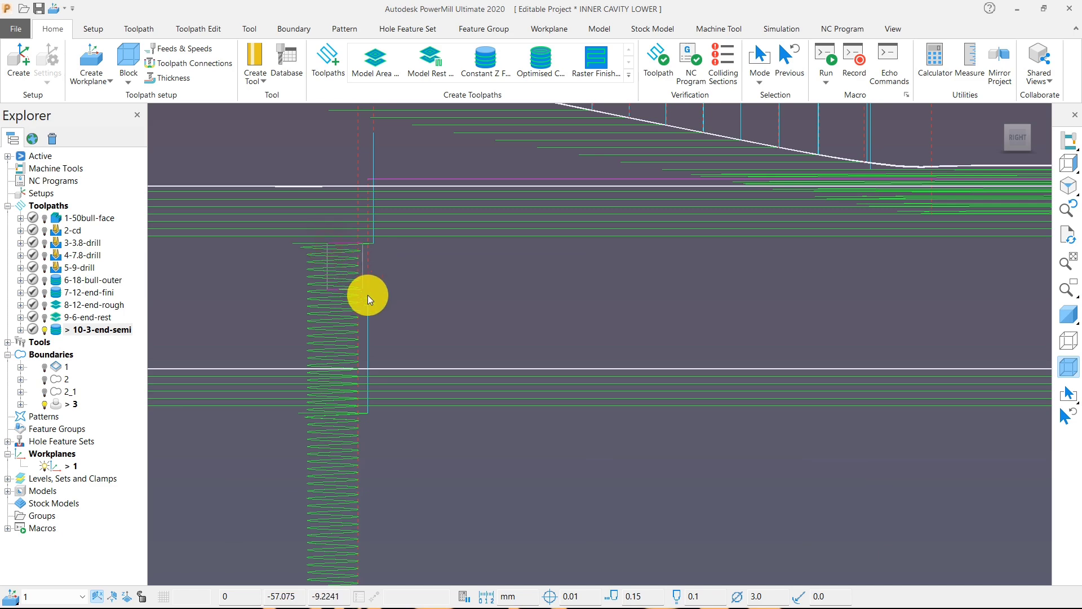
{"action": "left_click", "coordinate": [378, 310]}
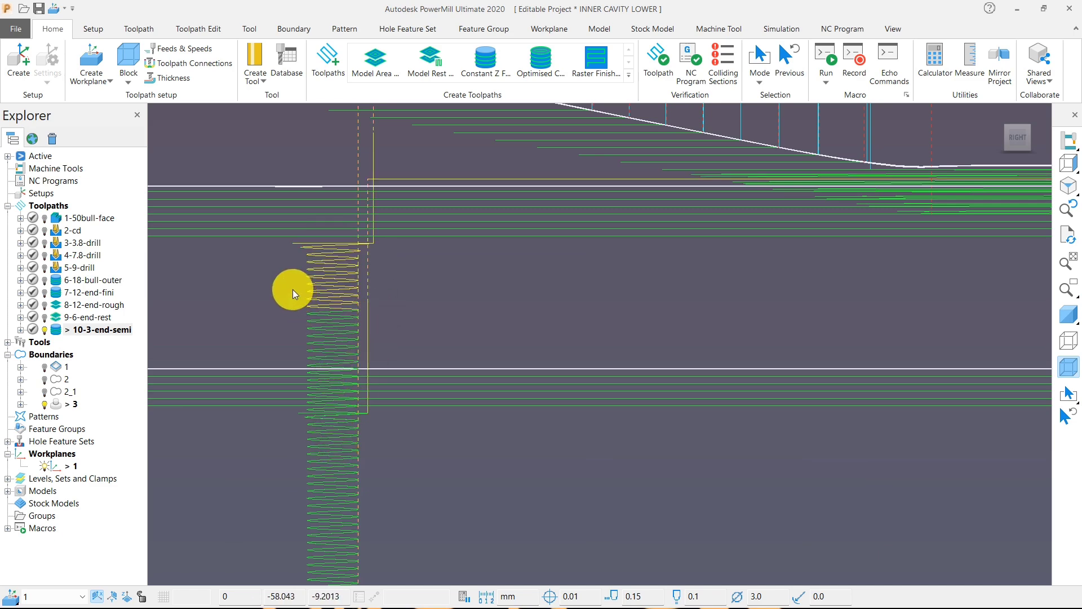
{"action": "left_click_drag", "start_coordinate": [386, 353], "coordinate": [401, 363]}
{"action": "scroll", "coordinate": [424, 307], "scroll_direction": "down", "scroll_amount": 3}
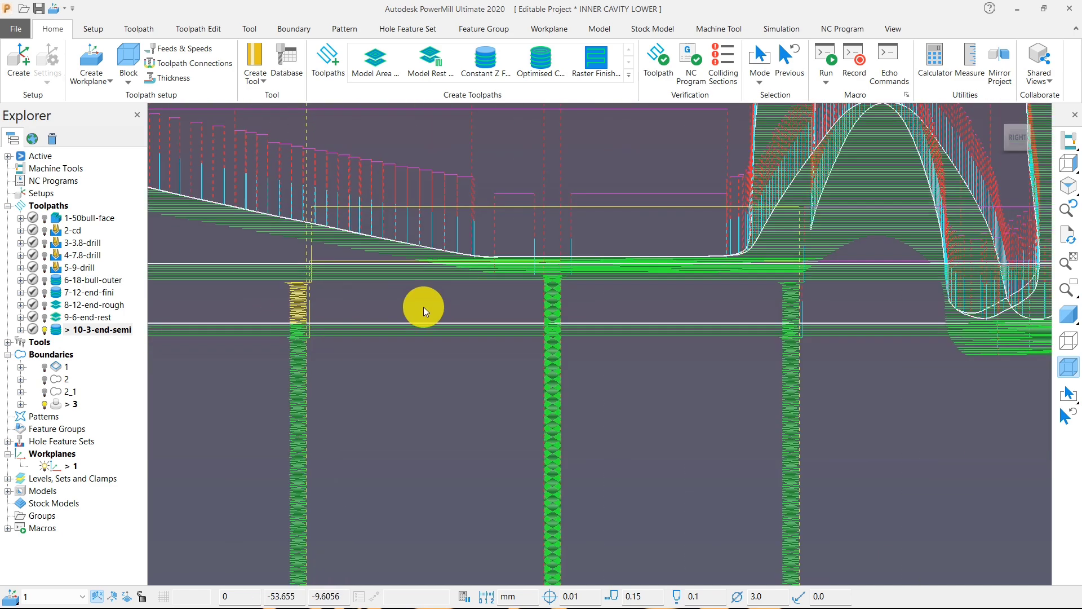
{"action": "scroll", "coordinate": [549, 289], "scroll_direction": "up", "scroll_amount": 2}
{"action": "scroll", "coordinate": [549, 289], "scroll_direction": "up", "scroll_amount": 3}
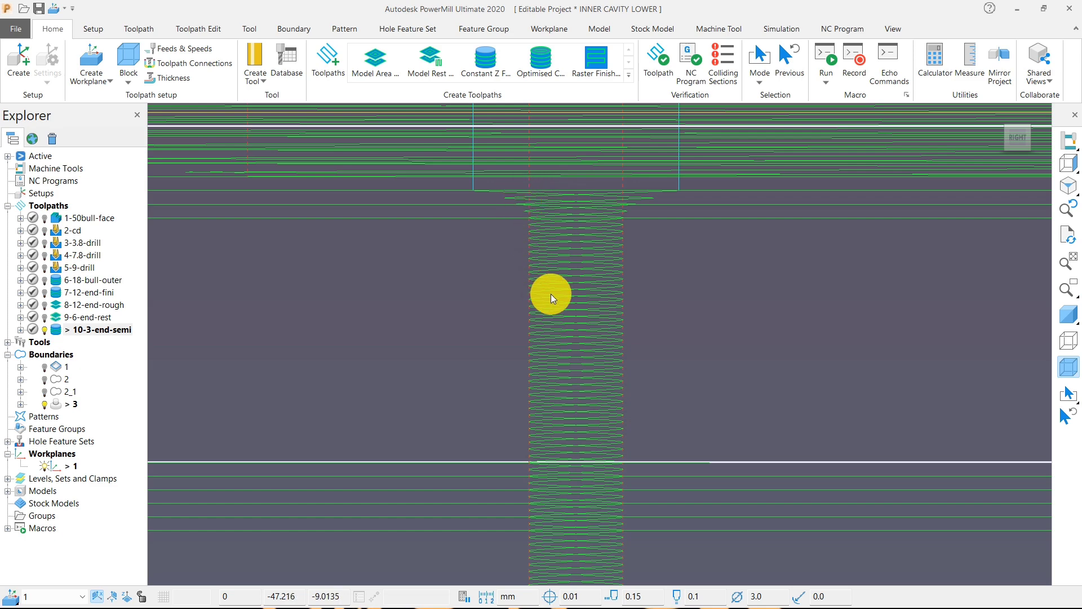
{"action": "scroll", "coordinate": [551, 293], "scroll_direction": "down", "scroll_amount": 3}
- Examine the selected hole passes in a tilted view and from the front of the part
{"action": "mouse_move", "coordinate": [1067, 160]}
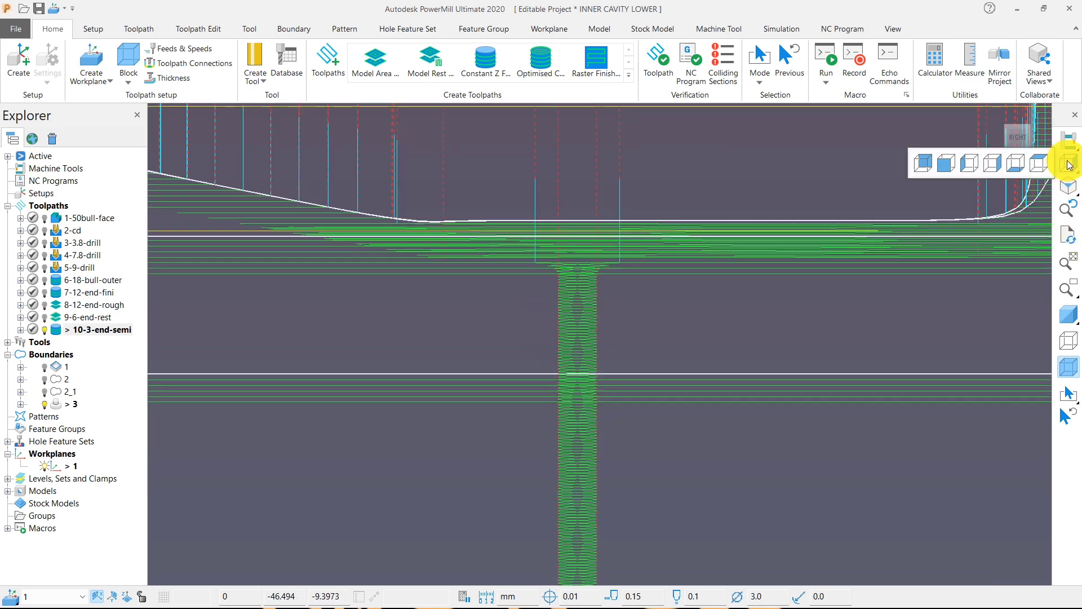
{"action": "left_click", "coordinate": [976, 161]}
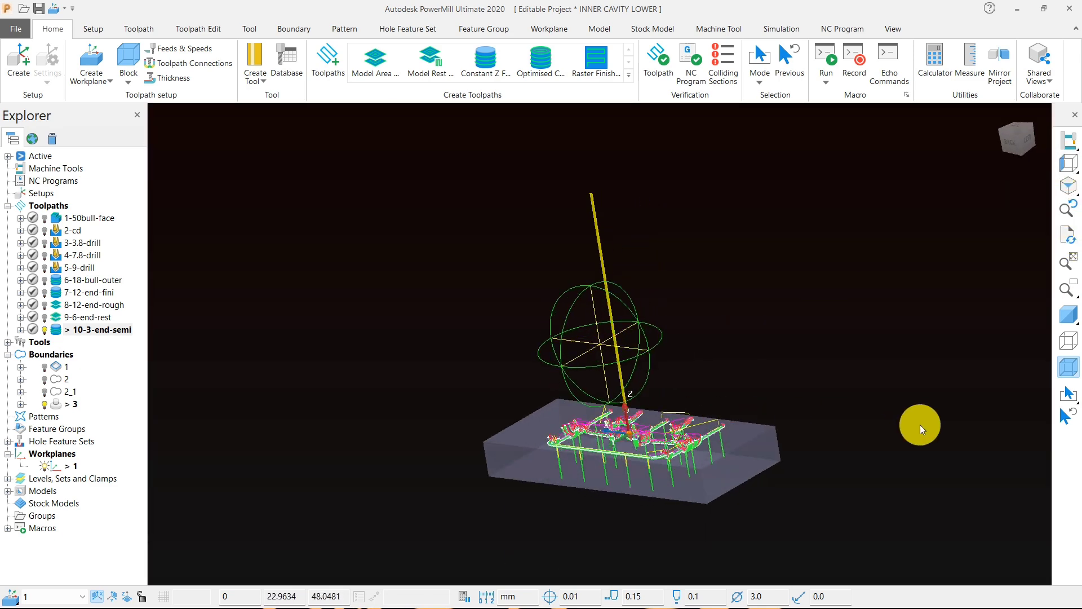
{"action": "middle_click_drag", "start_coordinate": [920, 425], "coordinate": [768, 407]}
{"action": "scroll", "coordinate": [768, 407], "scroll_direction": "up", "scroll_amount": 3}
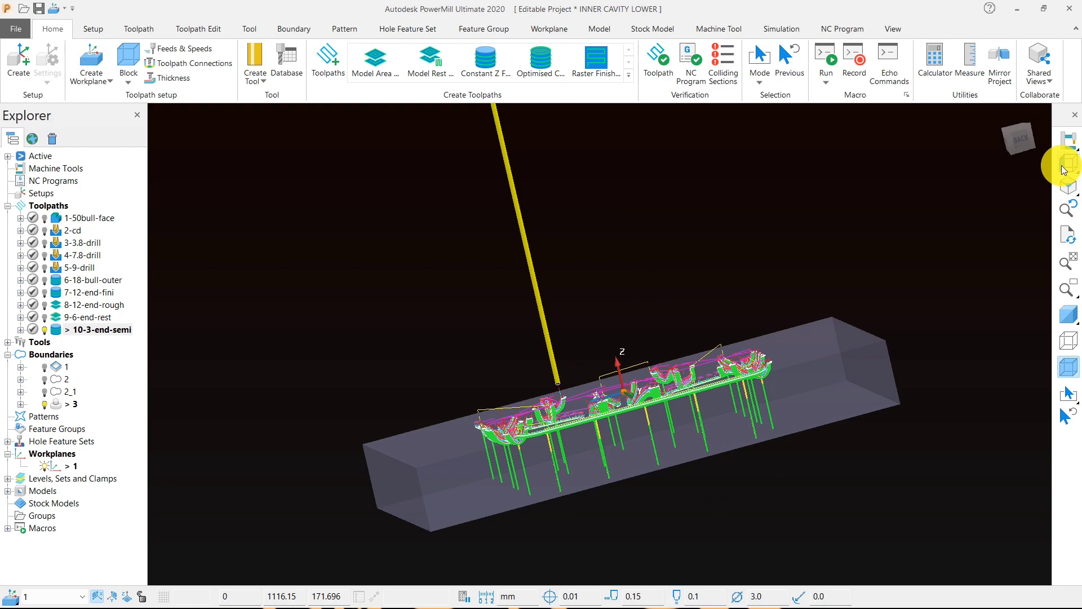
{"action": "mouse_move", "coordinate": [1064, 169]}
{"action": "left_click", "coordinate": [944, 164]}
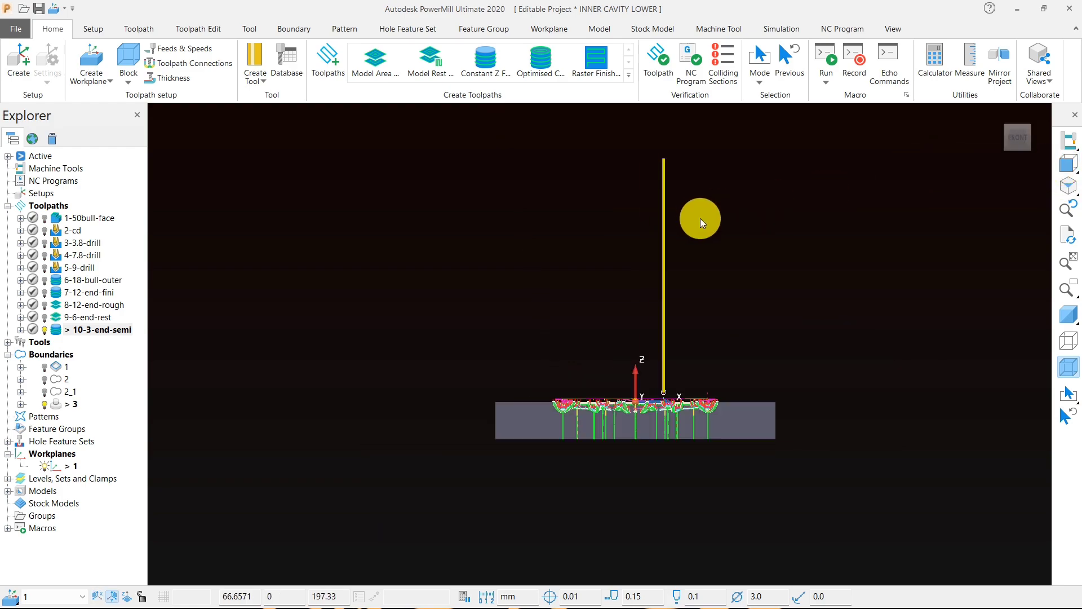
{"action": "scroll", "coordinate": [713, 432], "scroll_direction": "up", "scroll_amount": 4}
{"action": "scroll", "coordinate": [639, 279], "scroll_direction": "up", "scroll_amount": 5}
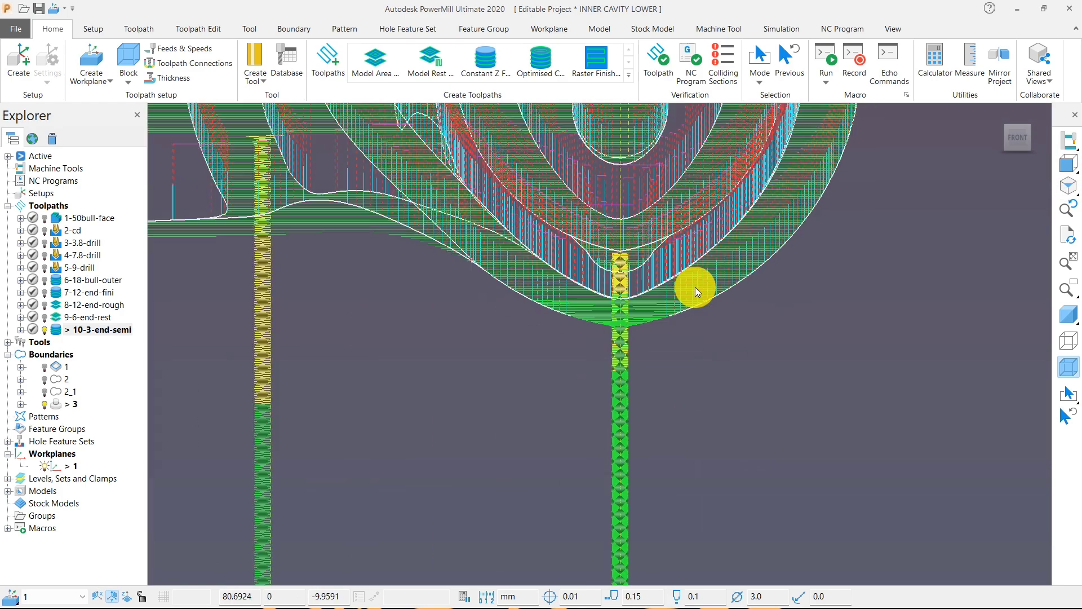
{"action": "scroll", "coordinate": [699, 288], "scroll_direction": "down", "scroll_amount": 6}
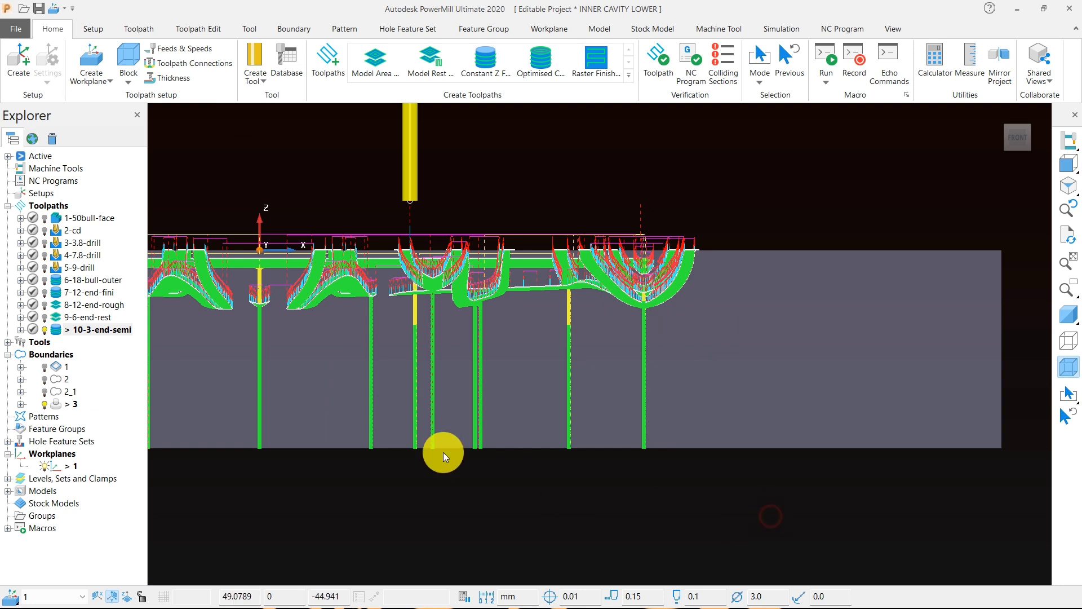
- Window-select the toolpath passes running down the drilled holes below the grooves and delete them
{"action": "left_click_drag", "start_coordinate": [443, 452], "coordinate": [230, 319]}
{"action": "scroll", "coordinate": [562, 295], "scroll_direction": "down", "scroll_amount": 3}
{"action": "left_click_drag", "start_coordinate": [456, 442], "coordinate": [166, 310]}
{"action": "right_click", "coordinate": [299, 334]}
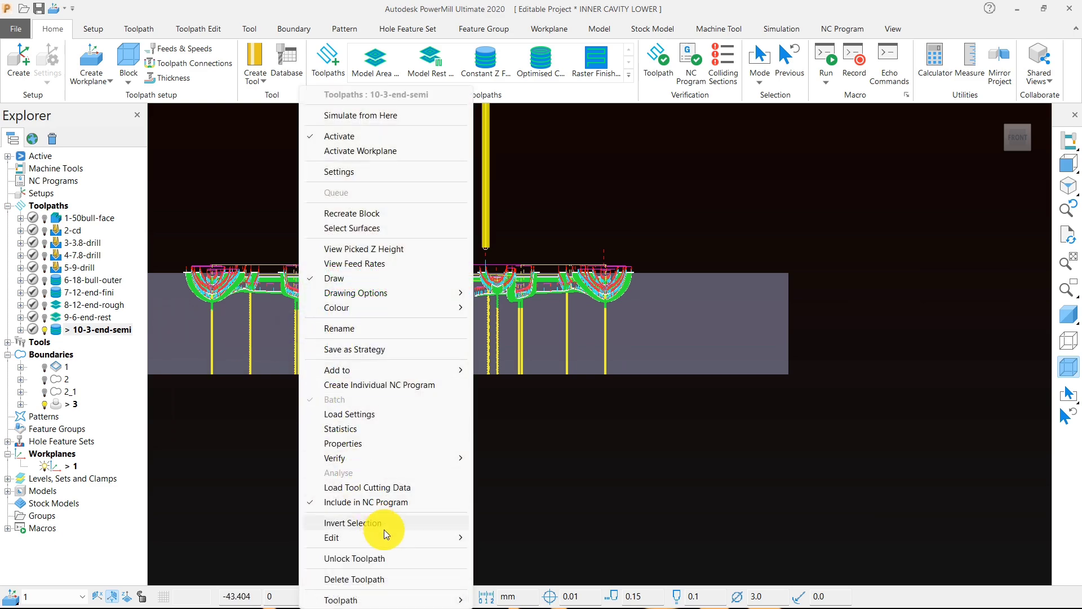
{"action": "mouse_move", "coordinate": [434, 536]}
{"action": "left_click", "coordinate": [494, 534]}
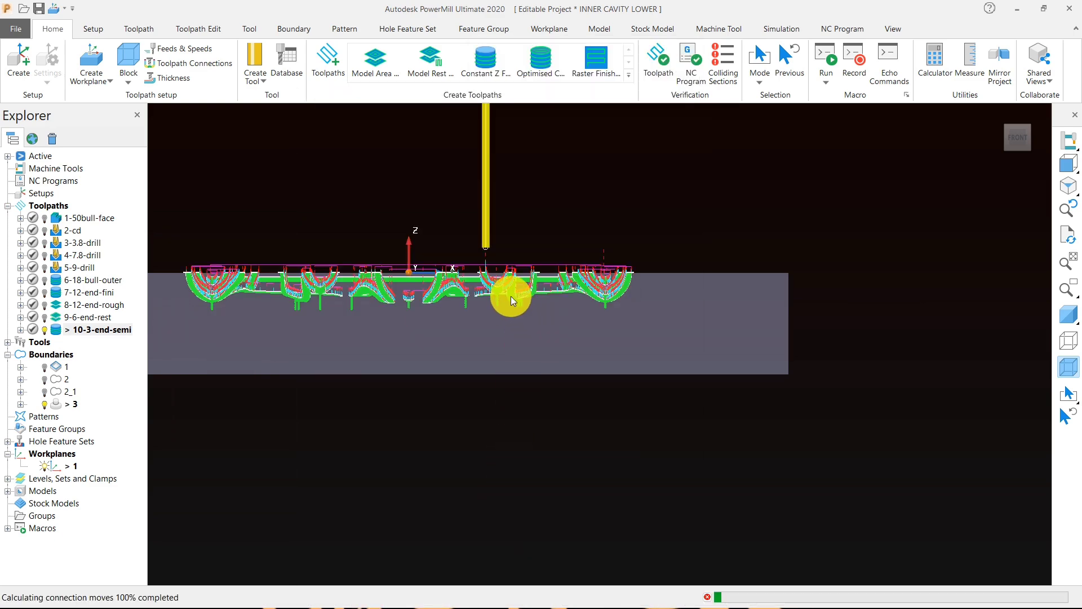
- Inspect the passes remaining in the drilled holes up close at an angle and from the top
{"action": "middle_click_drag", "start_coordinate": [511, 296], "coordinate": [297, 336]}
{"action": "scroll", "coordinate": [297, 336], "scroll_direction": "up", "scroll_amount": 5}
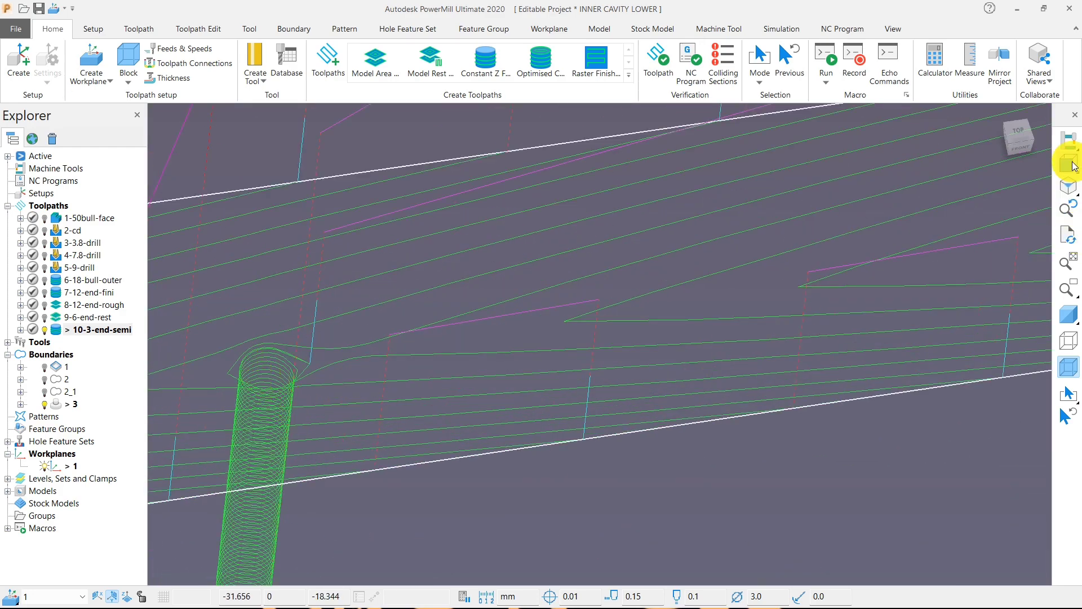
{"action": "mouse_move", "coordinate": [1067, 163]}
{"action": "left_click", "coordinate": [979, 174]}
{"action": "scroll", "coordinate": [654, 313], "scroll_direction": "up", "scroll_amount": 3}
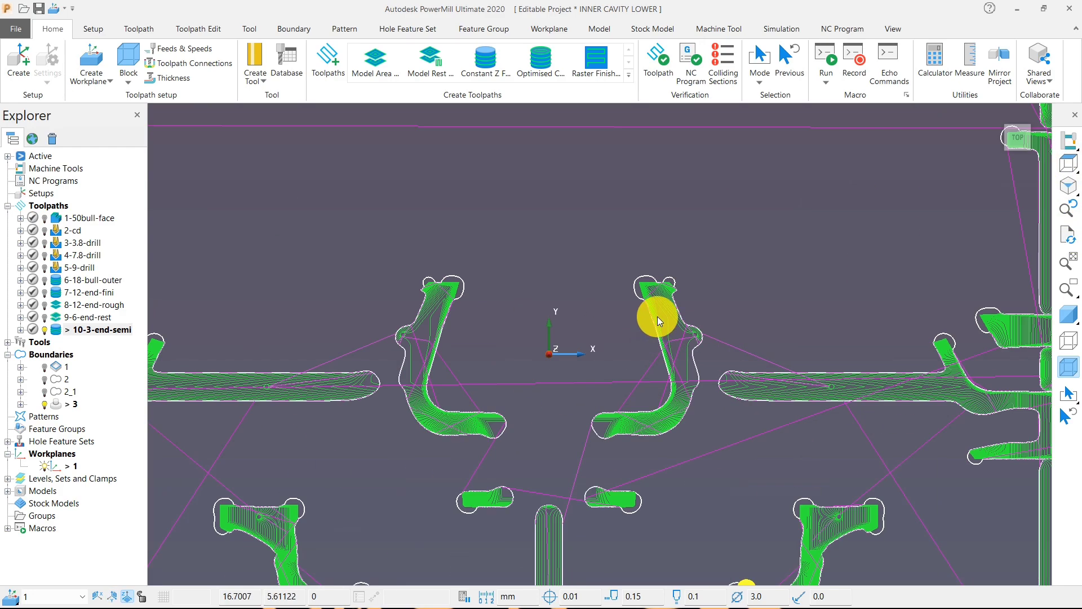
{"action": "scroll", "coordinate": [657, 316], "scroll_direction": "down", "scroll_amount": 3}
{"action": "scroll", "coordinate": [810, 317], "scroll_direction": "up", "scroll_amount": 5}
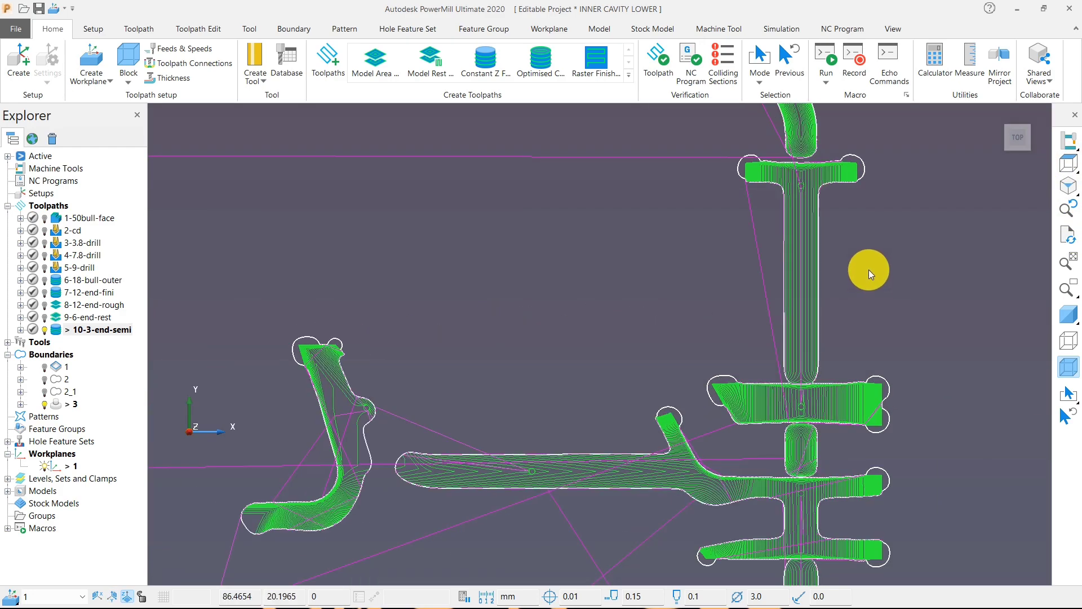
- Turn on model shading and select the leftover circular passes in the drilled holes along the groove on the positive X side
{"action": "left_click", "coordinate": [1068, 314]}
{"action": "scroll", "coordinate": [798, 204], "scroll_direction": "up", "scroll_amount": 5}
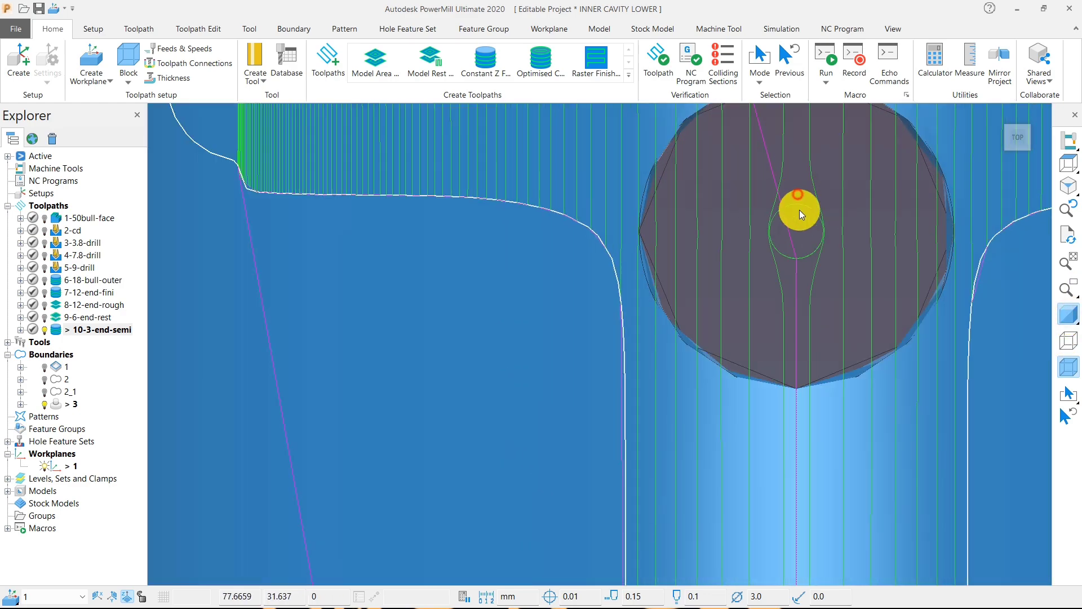
{"action": "scroll", "coordinate": [807, 208], "scroll_direction": "down", "scroll_amount": 8}
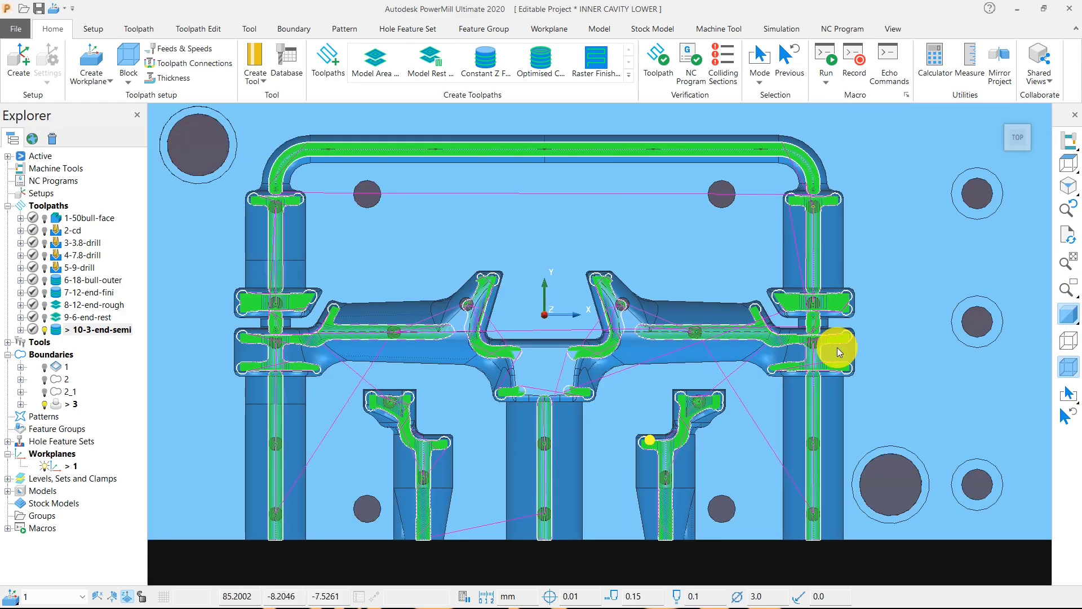
{"action": "scroll", "coordinate": [770, 182], "scroll_direction": "up", "scroll_amount": 8}
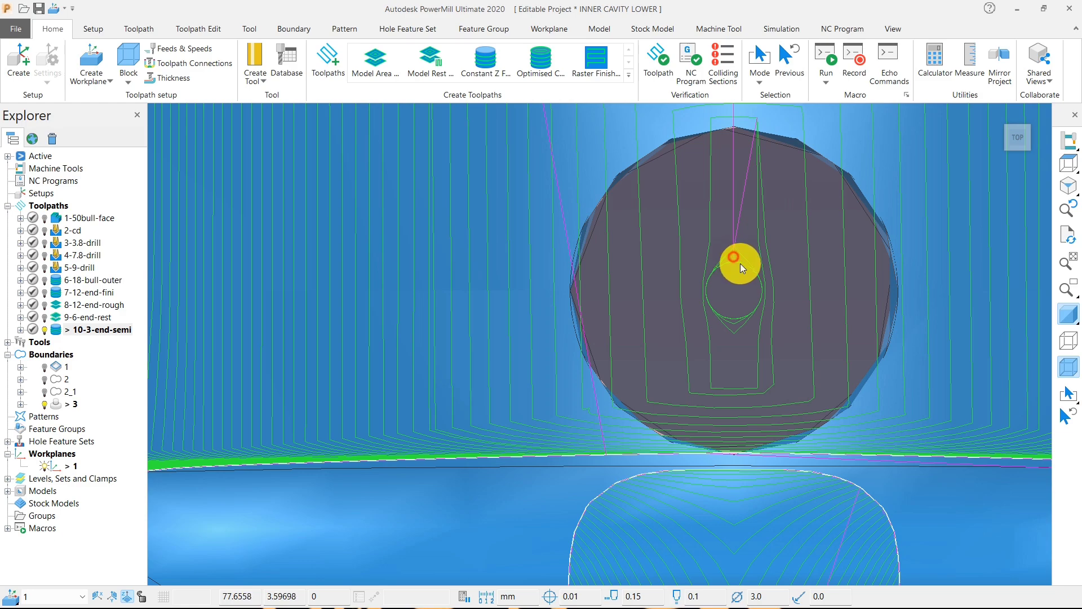
{"action": "scroll", "coordinate": [803, 194], "scroll_direction": "down", "scroll_amount": 6}
{"action": "scroll", "coordinate": [821, 300], "scroll_direction": "up", "scroll_amount": 3}
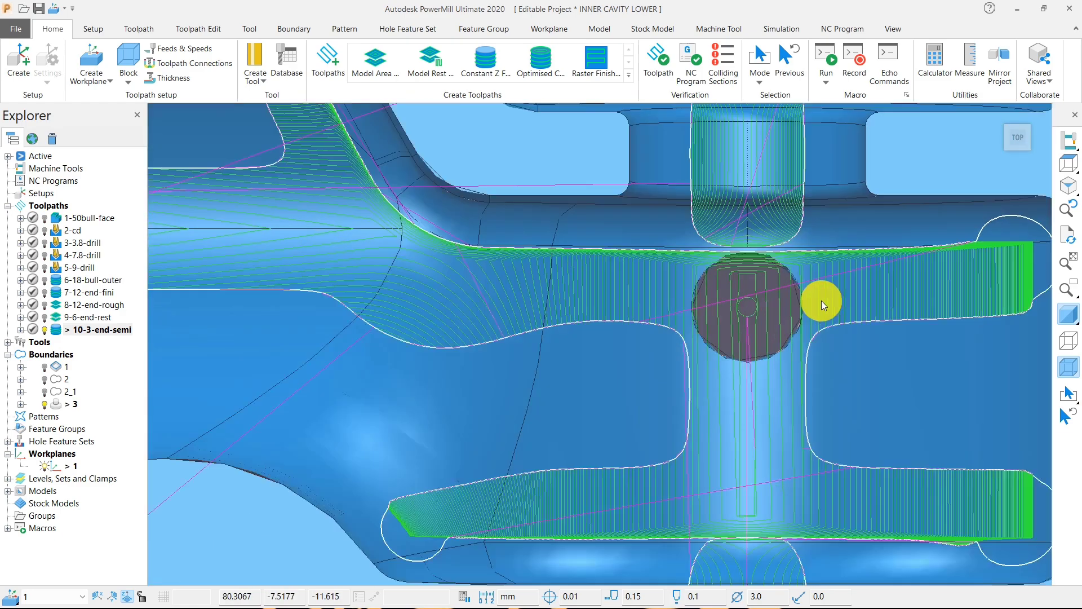
{"action": "scroll", "coordinate": [730, 306], "scroll_direction": "up", "scroll_amount": 5}
{"action": "scroll", "coordinate": [775, 200], "scroll_direction": "down", "scroll_amount": 2}
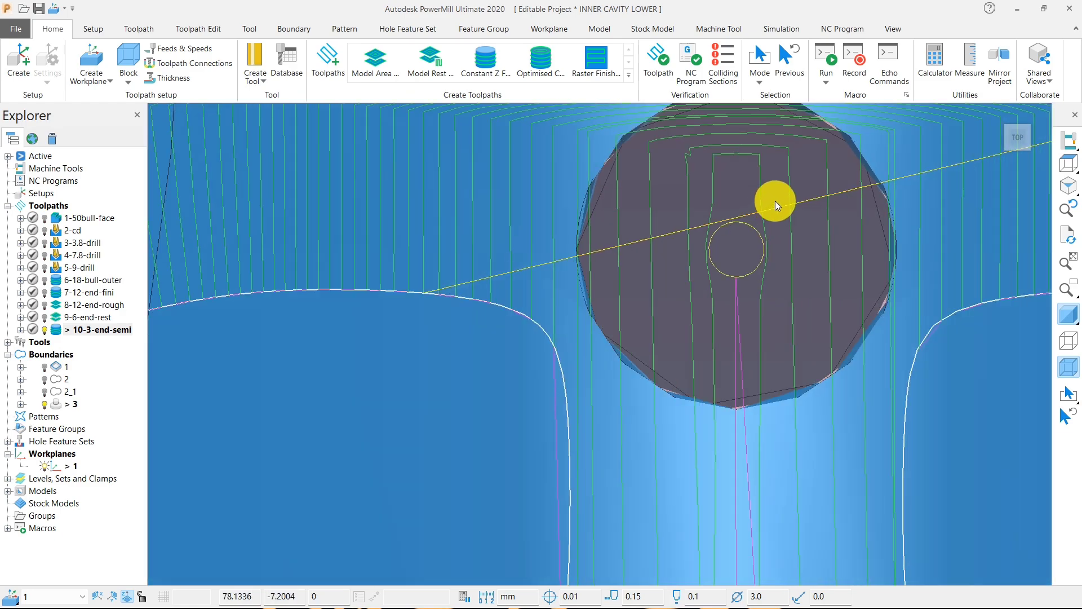
- Add the leftover circular passes in the remaining holes along the positive X side groove to the toolpath selection
{"action": "scroll", "coordinate": [797, 198], "scroll_direction": "down", "scroll_amount": 6}
{"action": "scroll", "coordinate": [805, 272], "scroll_direction": "up", "scroll_amount": 4}
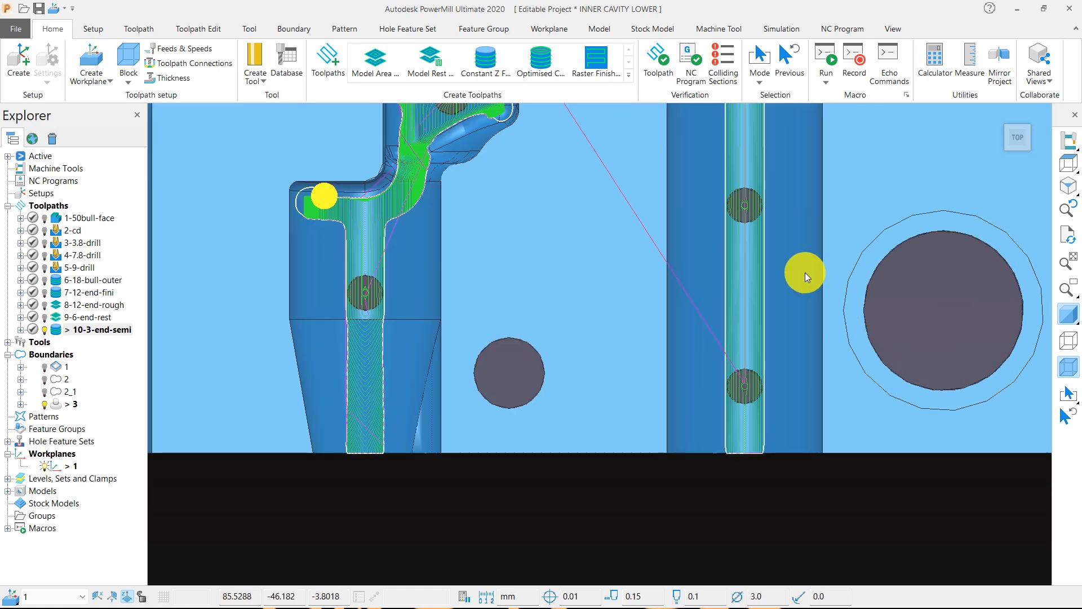
{"action": "scroll", "coordinate": [718, 130], "scroll_direction": "up", "scroll_amount": 8}
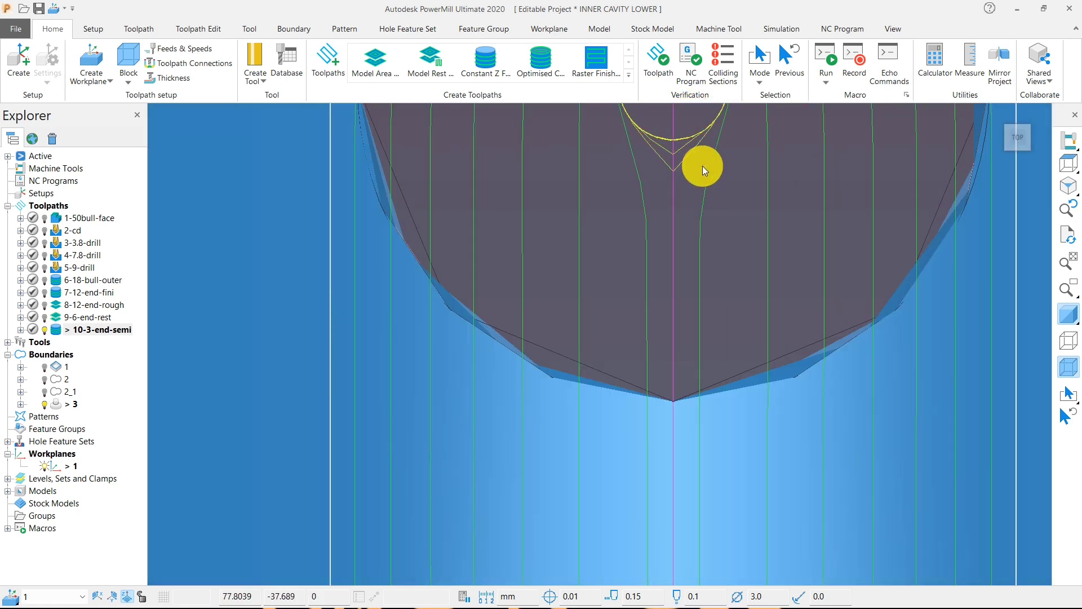
{"action": "scroll", "coordinate": [721, 172], "scroll_direction": "down", "scroll_amount": 6}
{"action": "scroll", "coordinate": [723, 339], "scroll_direction": "up", "scroll_amount": 3}
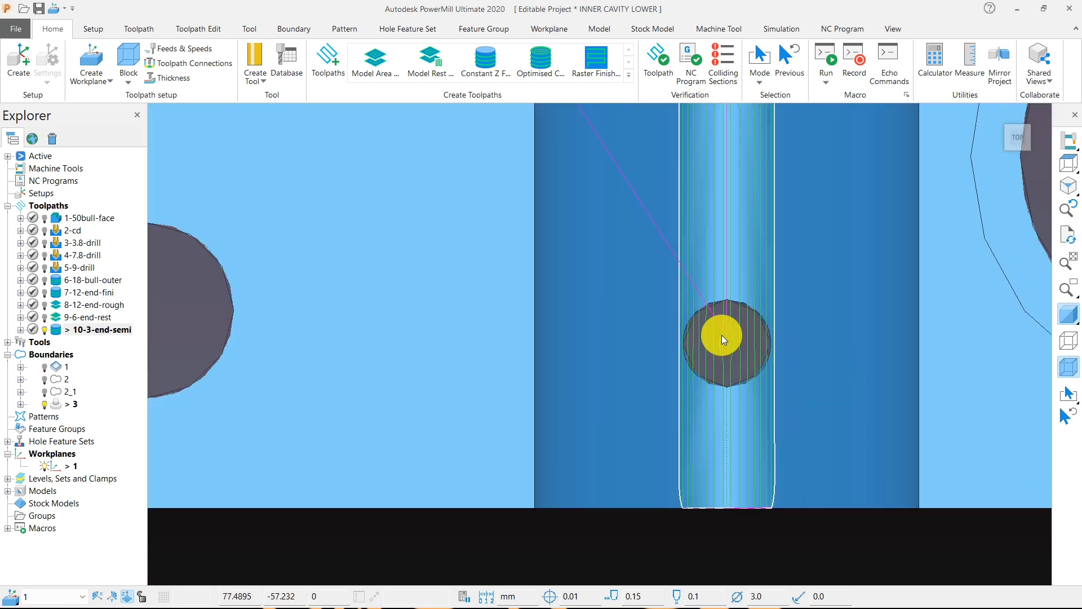
{"action": "scroll", "coordinate": [723, 338], "scroll_direction": "up", "scroll_amount": 3}
{"action": "scroll", "coordinate": [872, 329], "scroll_direction": "down", "scroll_amount": 6}
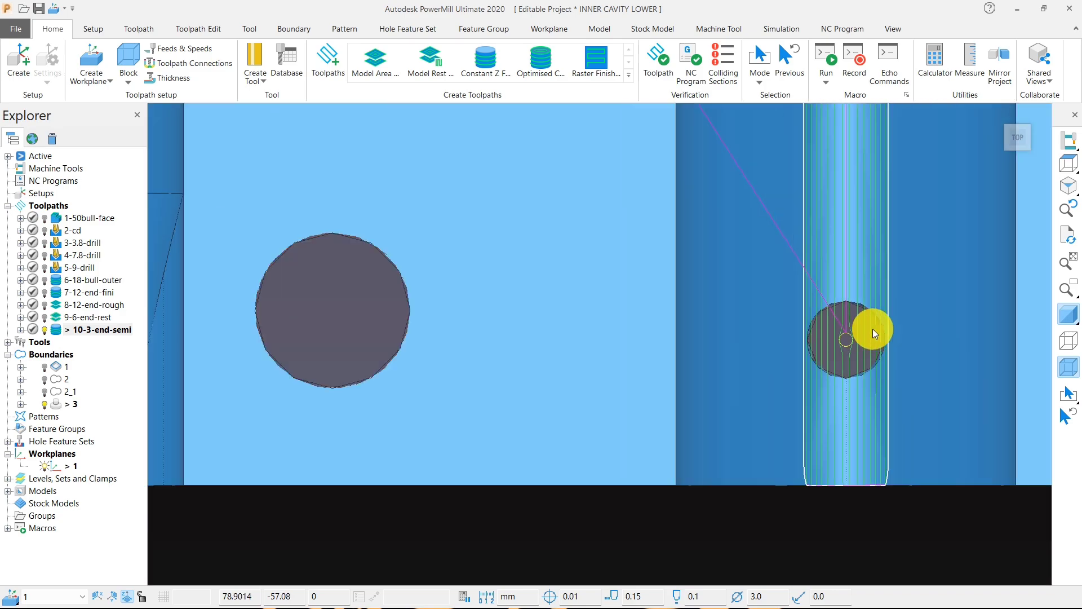
- Add the leftover circular passes in the two holes of the small stepped cavity on the positive X side to the selection
{"action": "scroll", "coordinate": [706, 312], "scroll_direction": "up", "scroll_amount": 5}
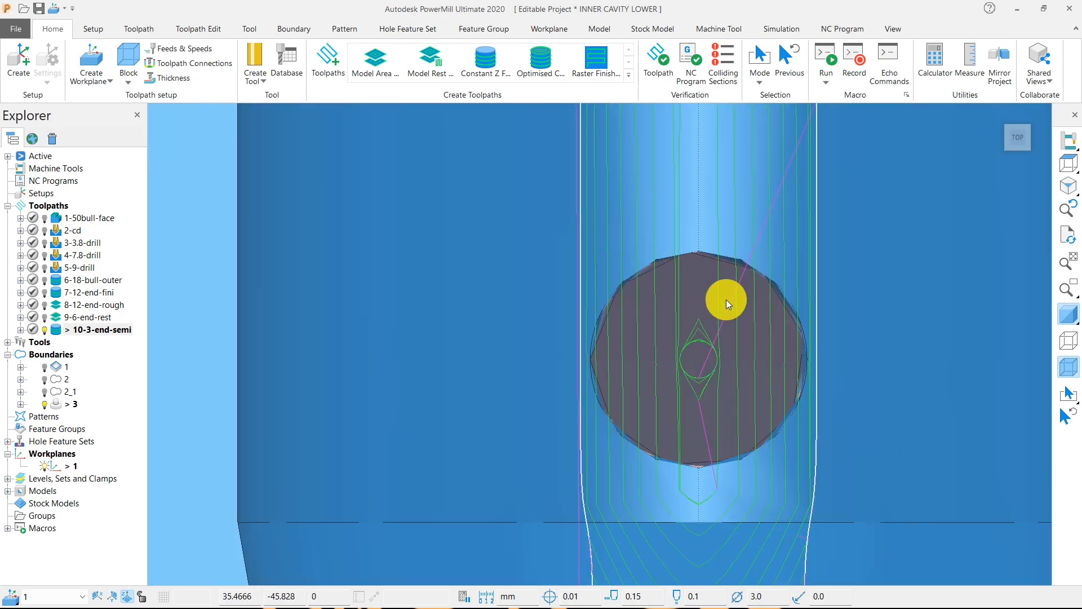
{"action": "scroll", "coordinate": [703, 387], "scroll_direction": "down", "scroll_amount": 7}
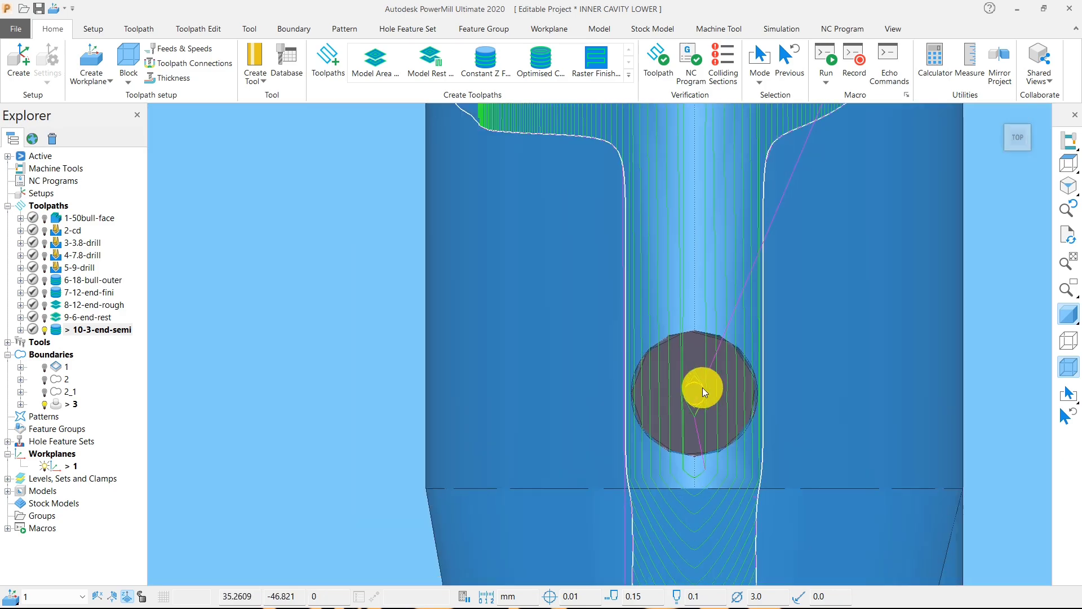
{"action": "scroll", "coordinate": [763, 184], "scroll_direction": "up", "scroll_amount": 8}
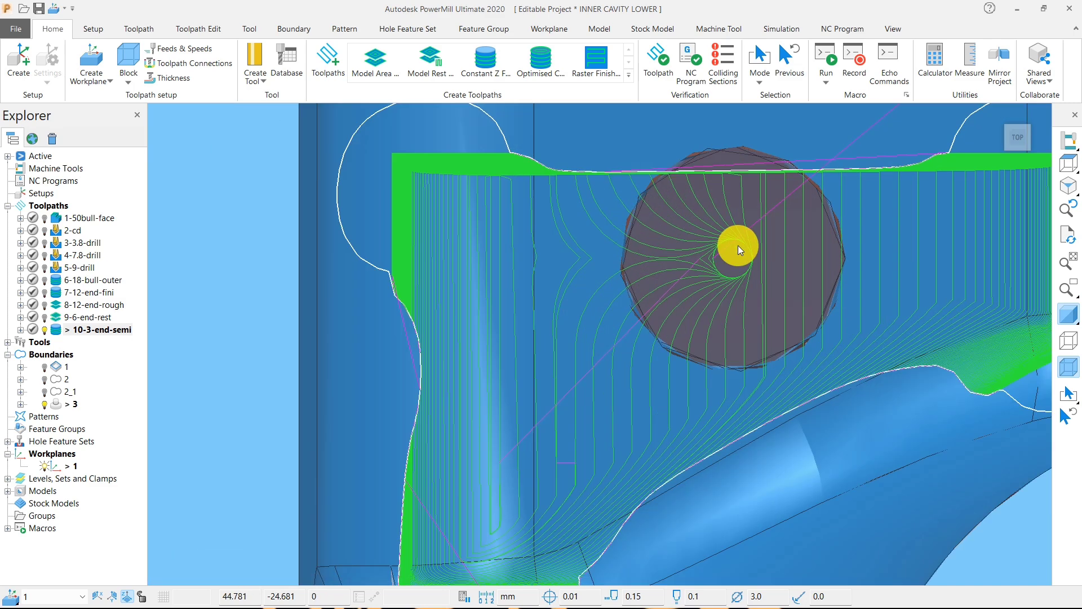
{"action": "scroll", "coordinate": [750, 293], "scroll_direction": "up", "scroll_amount": 3}
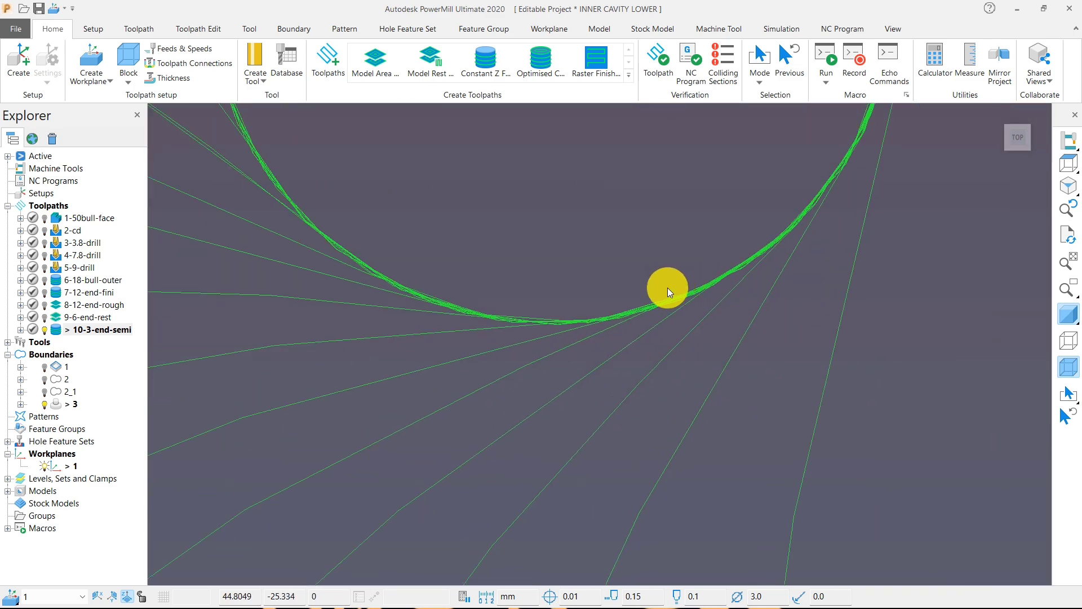
{"action": "scroll", "coordinate": [657, 313], "scroll_direction": "down", "scroll_amount": 4}
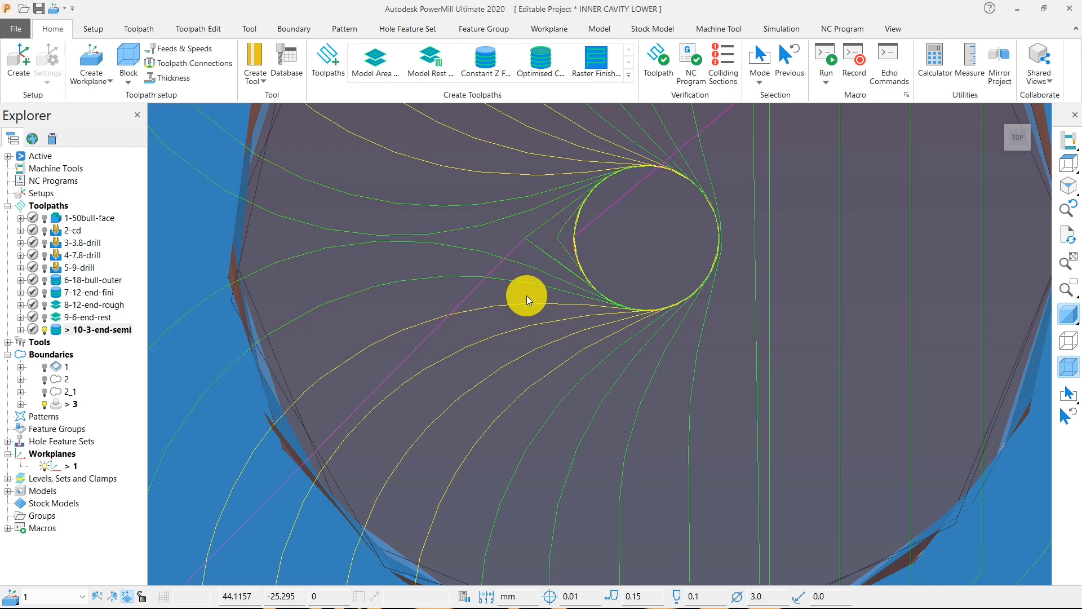
{"action": "scroll", "coordinate": [534, 416], "scroll_direction": "down", "scroll_amount": 8}
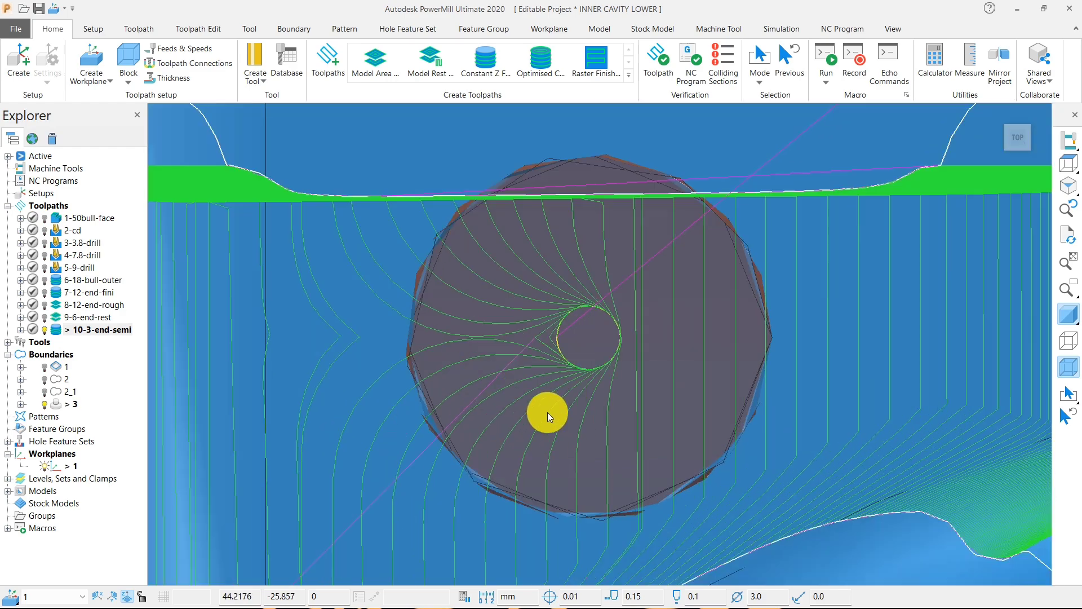
- Add the leftover circular passes in the holes of the two central arms to the selection and delete all selected passes
{"action": "scroll", "coordinate": [564, 403], "scroll_direction": "down", "scroll_amount": 5}
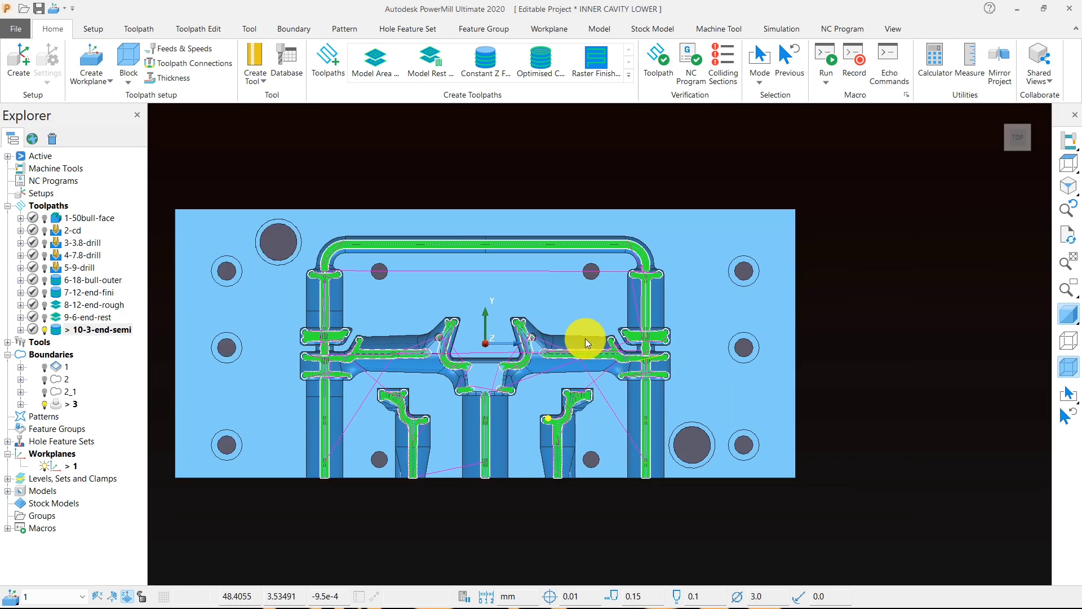
{"action": "scroll", "coordinate": [581, 338], "scroll_direction": "up", "scroll_amount": 10}
{"action": "scroll", "coordinate": [533, 398], "scroll_direction": "up", "scroll_amount": 3}
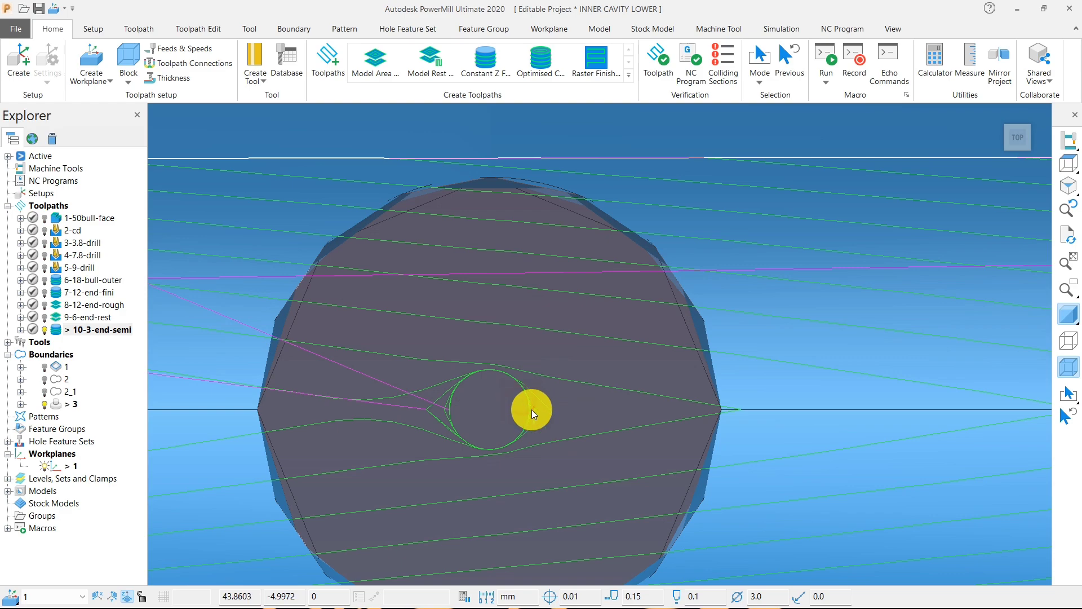
{"action": "scroll", "coordinate": [671, 395], "scroll_direction": "down", "scroll_amount": 8}
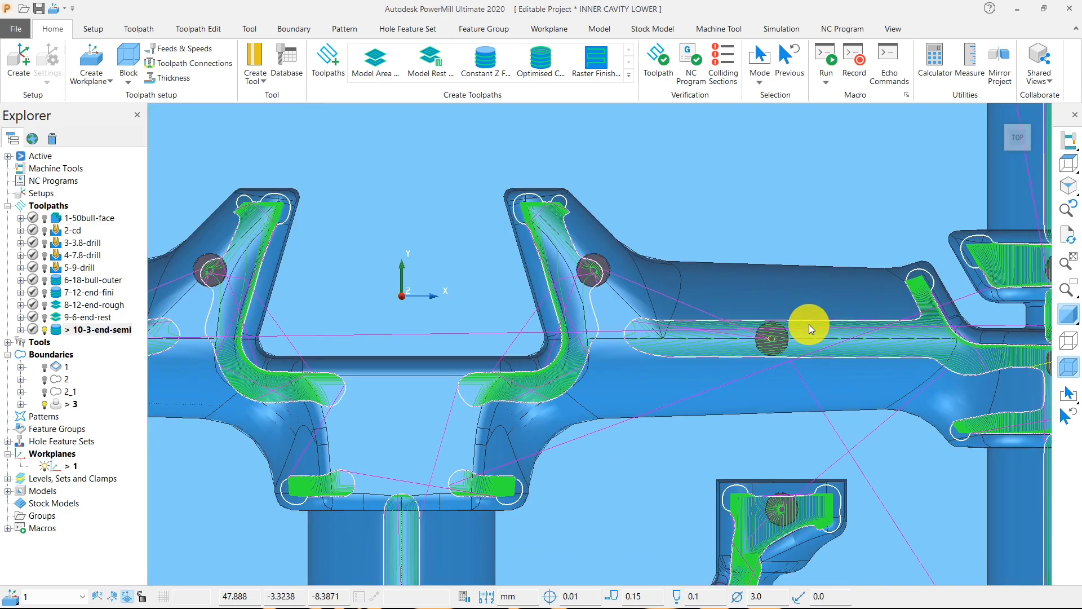
{"action": "scroll", "coordinate": [809, 324], "scroll_direction": "down", "scroll_amount": 5}
{"action": "scroll", "coordinate": [527, 261], "scroll_direction": "up", "scroll_amount": 10}
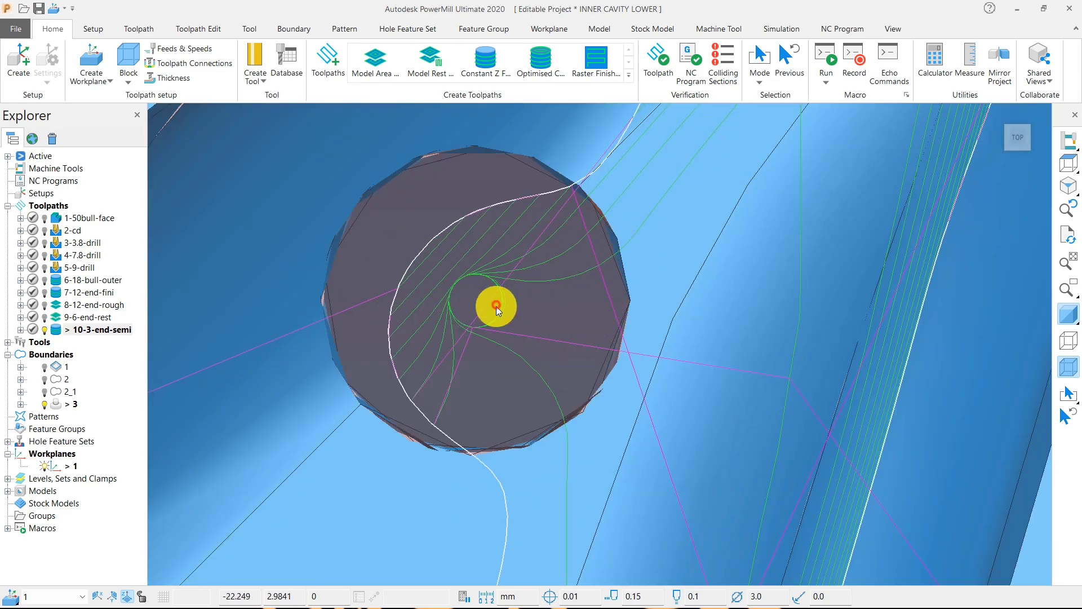
{"action": "right_click", "coordinate": [504, 311]}
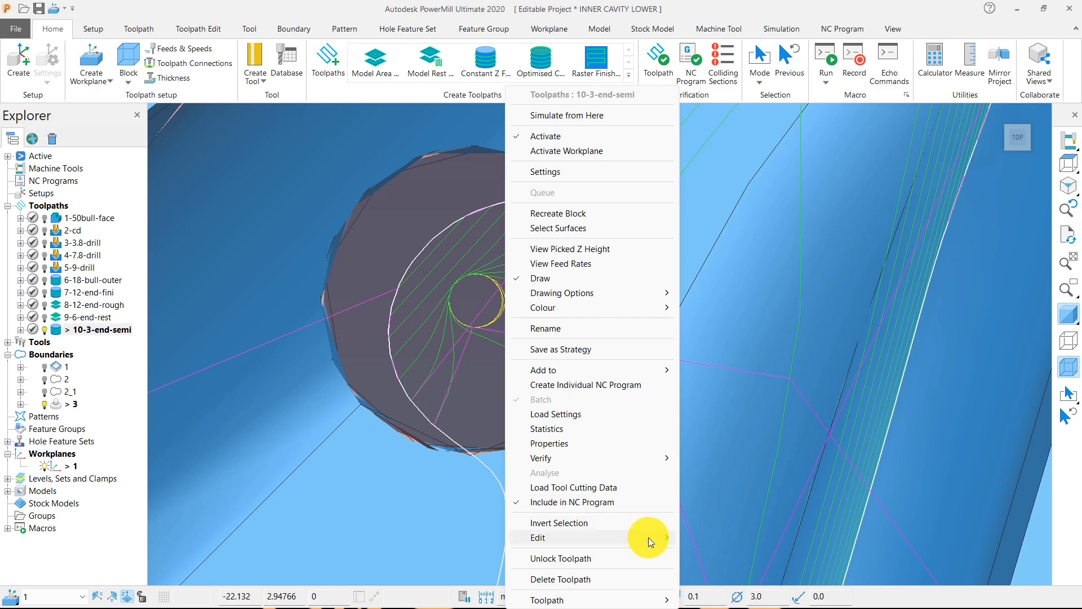
{"action": "mouse_move", "coordinate": [648, 537]}
{"action": "left_click", "coordinate": [693, 534]}
{"action": "scroll", "coordinate": [589, 349], "scroll_direction": "down", "scroll_amount": 4}
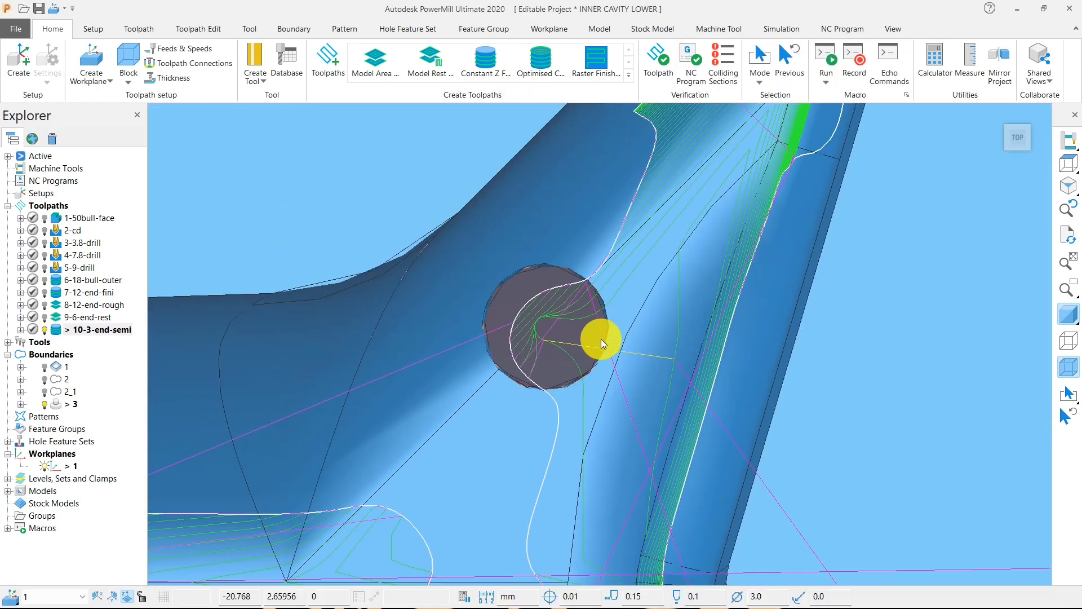
- Deactivate toolpath 10-3-end-semi and boundary 3 to leave only the model shown
{"action": "scroll", "coordinate": [601, 339], "scroll_direction": "down", "scroll_amount": 6}
{"action": "middle_click_drag", "start_coordinate": [604, 377], "coordinate": [590, 249]}
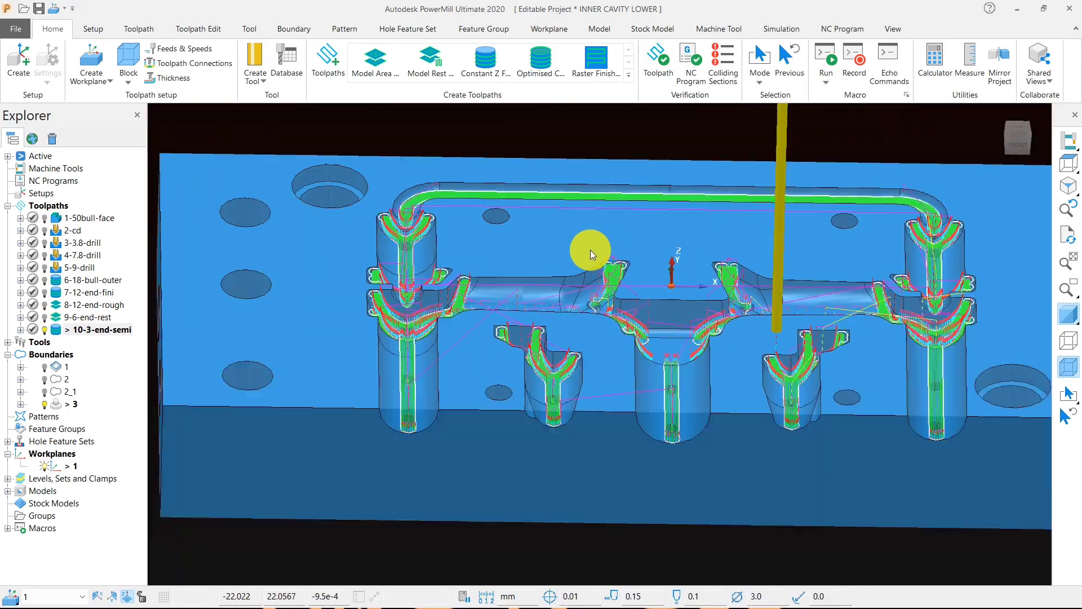
{"action": "scroll", "coordinate": [590, 249], "scroll_direction": "down", "scroll_amount": 2}
{"action": "double_click", "coordinate": [55, 327]}
{"action": "middle_click_drag", "start_coordinate": [521, 278], "coordinate": [451, 387]}
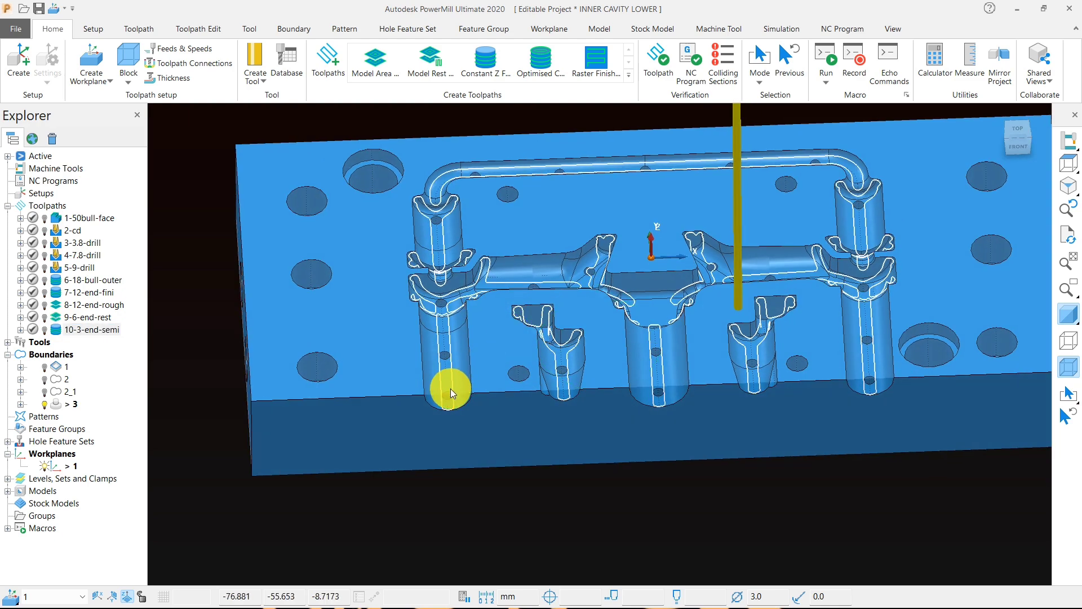
{"action": "scroll", "coordinate": [451, 387], "scroll_direction": "up", "scroll_amount": 5}
{"action": "scroll", "coordinate": [441, 410], "scroll_direction": "down", "scroll_amount": 3}
{"action": "double_click", "coordinate": [60, 405]}
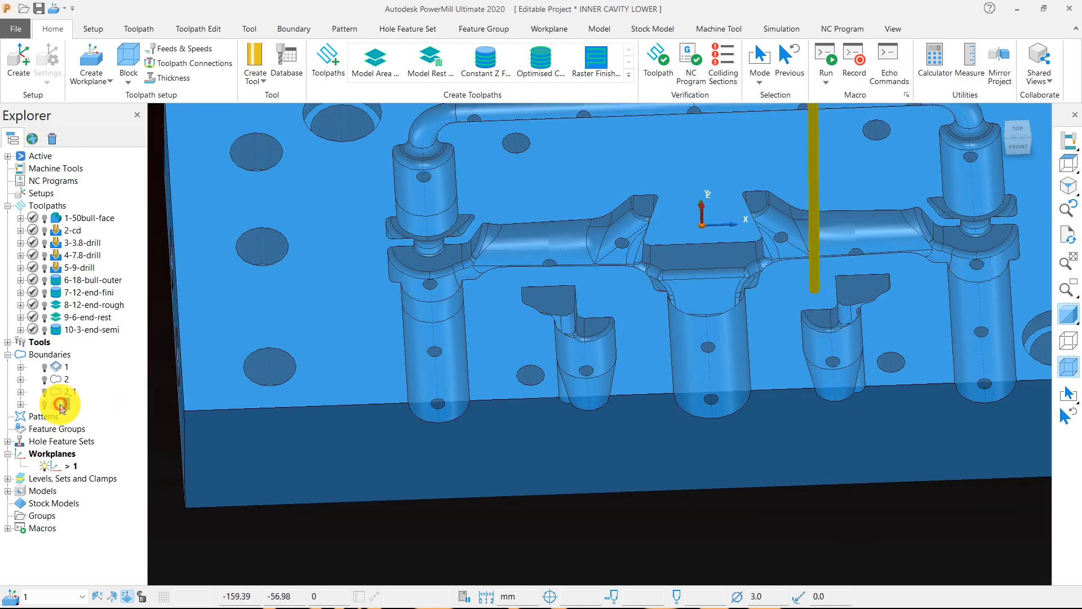
- Window-select the drilled-hole surfaces below the grooves in a front view, excluding the plate's end faces
{"action": "left_click", "coordinate": [434, 364]}
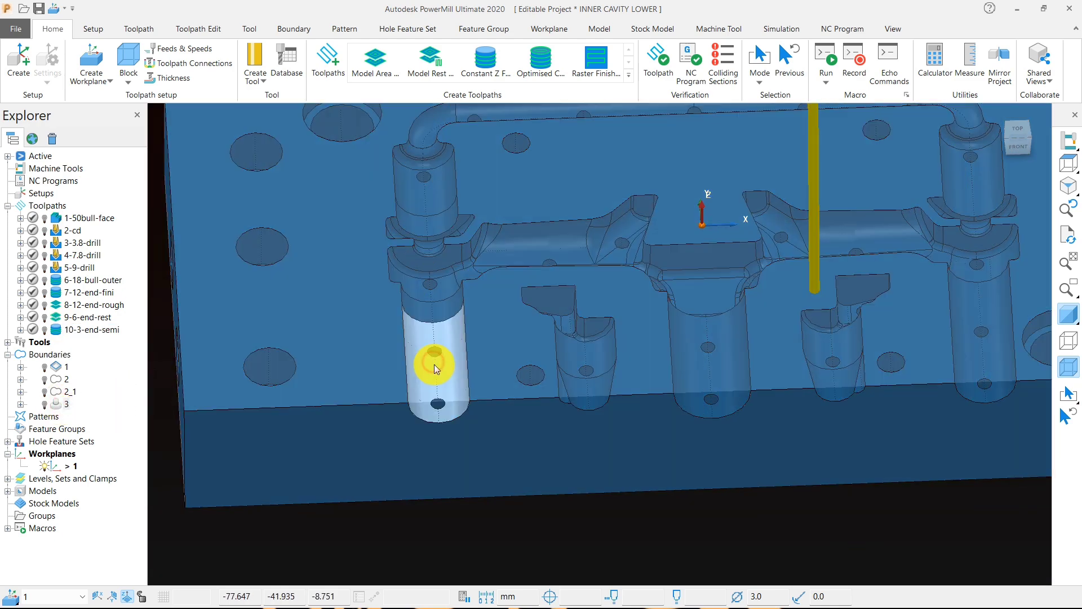
{"action": "scroll", "coordinate": [442, 396], "scroll_direction": "up", "scroll_amount": 4}
{"action": "left_click", "coordinate": [439, 400]}
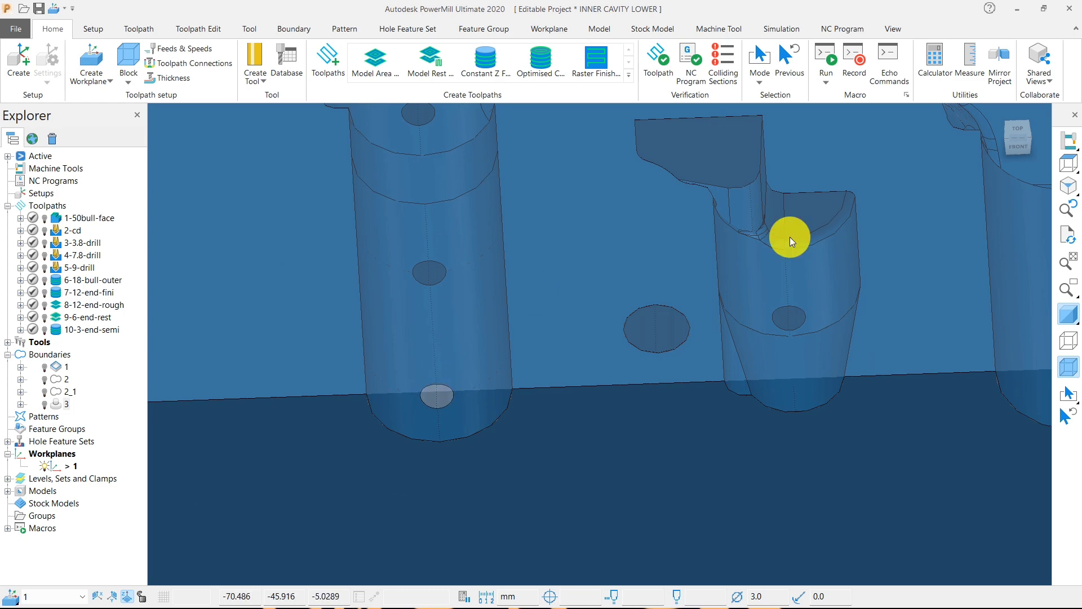
{"action": "left_click", "coordinate": [1068, 163]}
{"action": "left_click", "coordinate": [966, 164]}
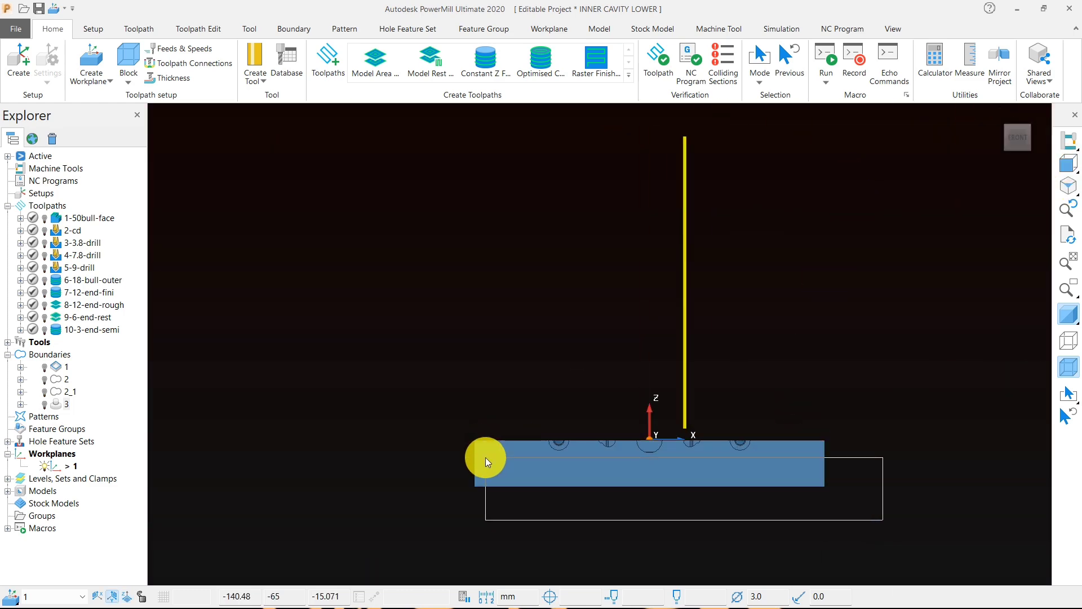
{"action": "left_click", "coordinate": [486, 458]}
{"action": "left_click_drag", "start_coordinate": [441, 408], "coordinate": [484, 530]}
{"action": "middle_click_drag", "start_coordinate": [822, 464], "coordinate": [598, 251]}
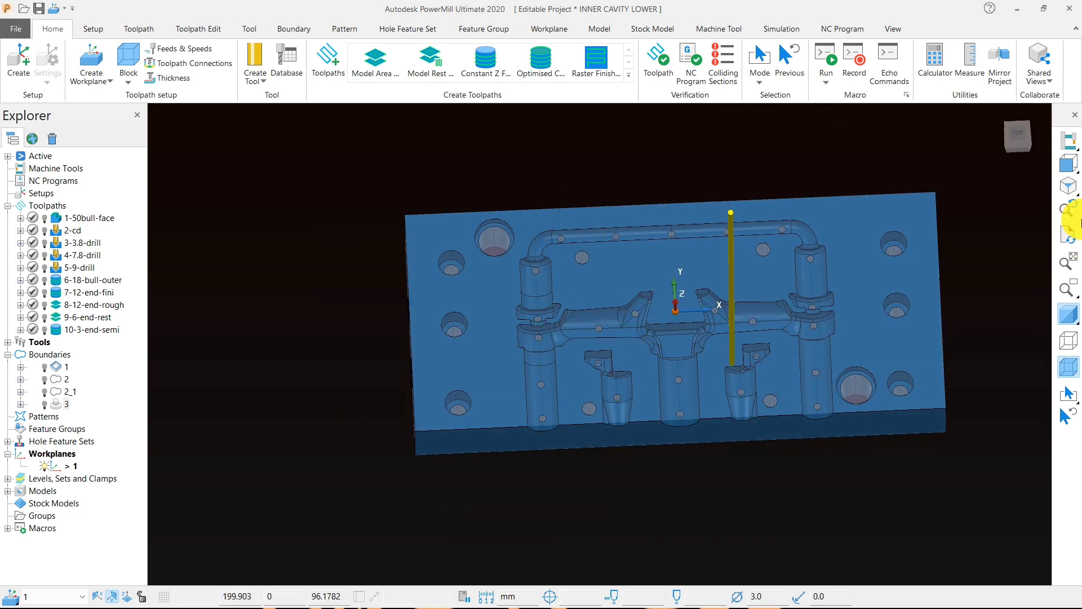
- Deselect the holes outside the grooves from the top, keeping only the small drilled holes inside the cavity grooves selected
{"action": "left_click", "coordinate": [1041, 164]}
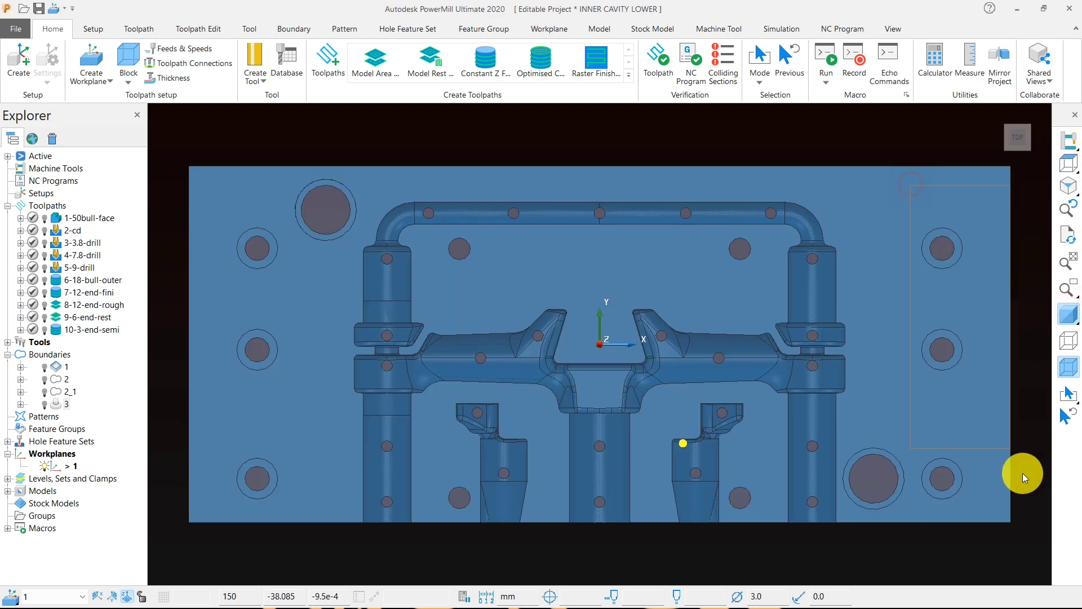
{"action": "scroll", "coordinate": [914, 324], "scroll_direction": "down", "scroll_amount": 5}
{"action": "left_click_drag", "start_coordinate": [599, 211], "coordinate": [656, 446]}
{"action": "scroll", "coordinate": [746, 296], "scroll_direction": "up", "scroll_amount": 4}
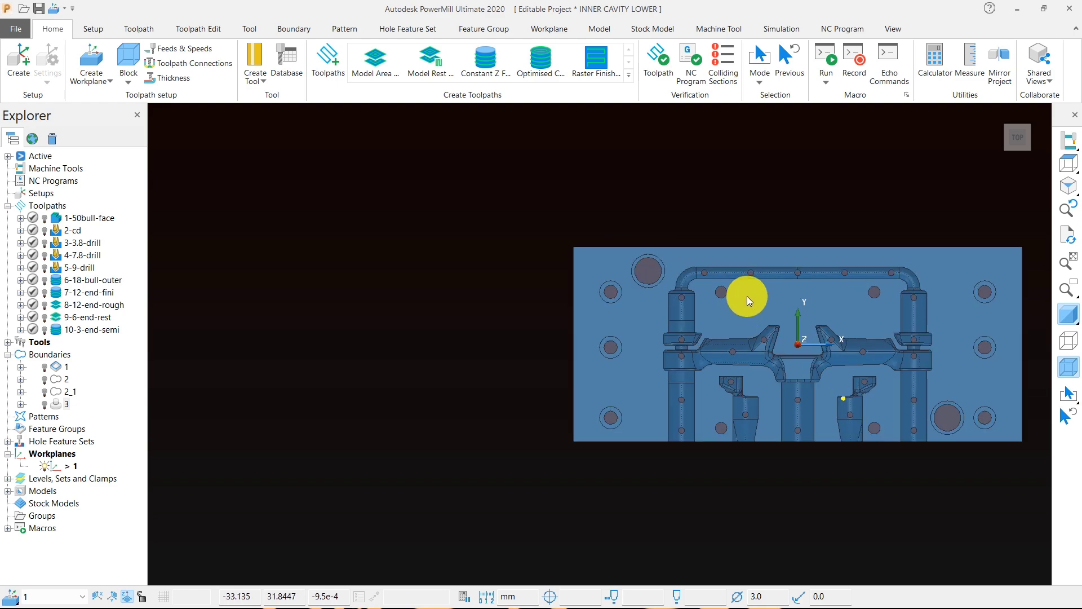
{"action": "left_click", "coordinate": [909, 291]}
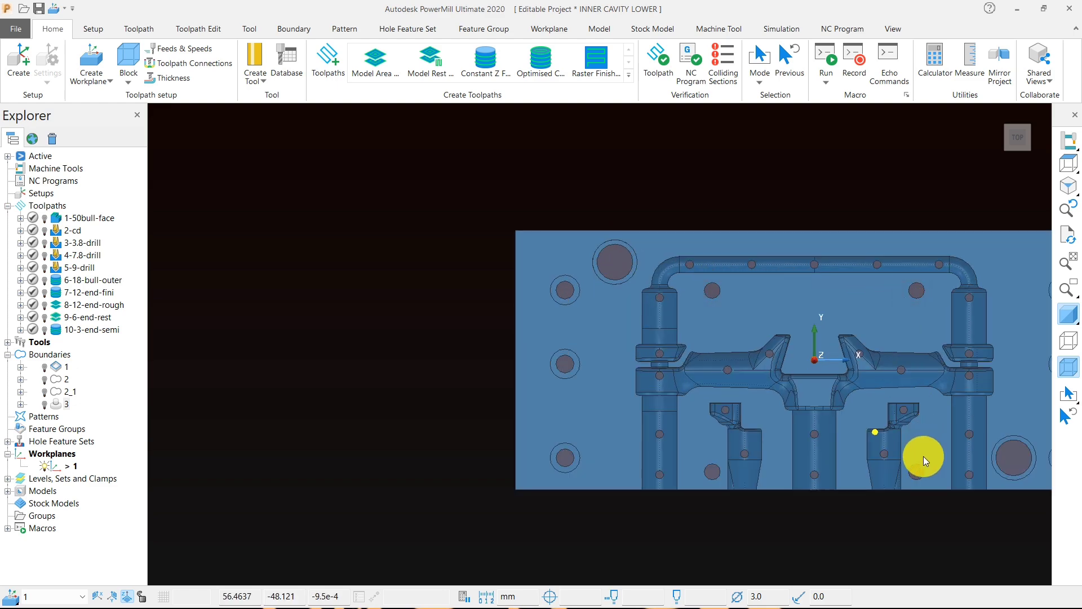
{"action": "middle_click_drag", "start_coordinate": [751, 455], "coordinate": [771, 318]}
{"action": "scroll", "coordinate": [771, 319], "scroll_direction": "up", "scroll_amount": 5}
{"action": "scroll", "coordinate": [506, 288], "scroll_direction": "down", "scroll_amount": 1}
{"action": "scroll", "coordinate": [506, 288], "scroll_direction": "down", "scroll_amount": 6}
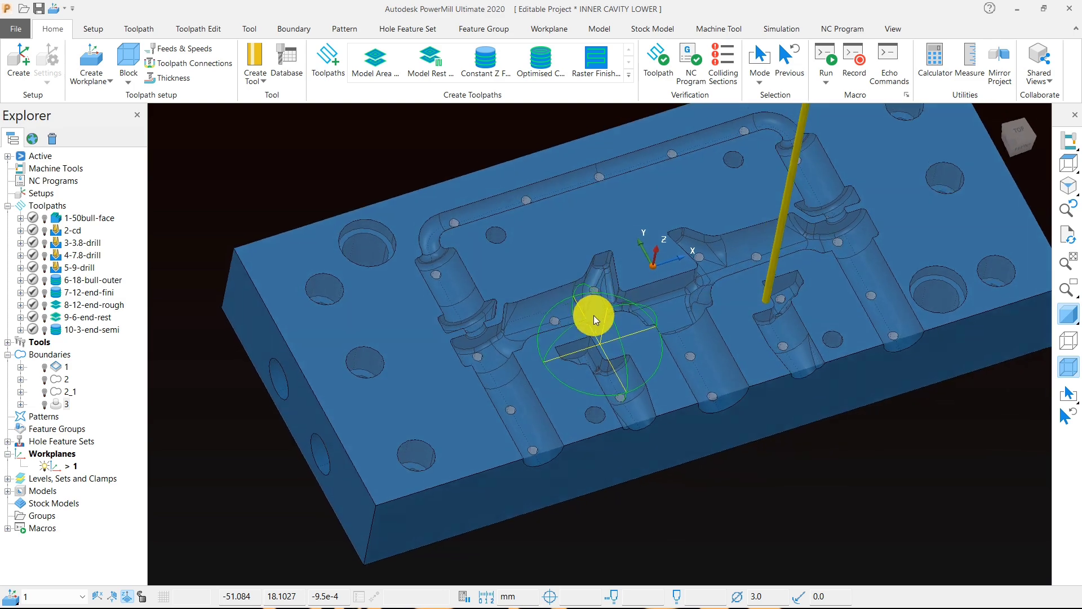
- Create user-defined boundary 4 from the selected hole surfaces of the model and check its loops around the holes
{"action": "right_click", "coordinate": [237, 208]}
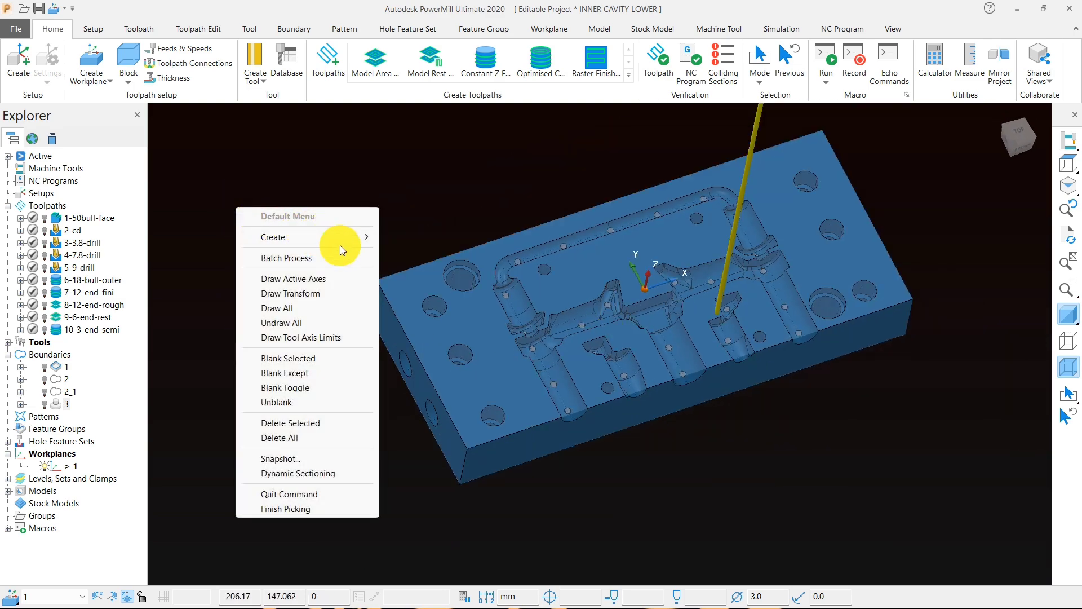
{"action": "mouse_move", "coordinate": [347, 238]}
{"action": "mouse_move", "coordinate": [457, 264]}
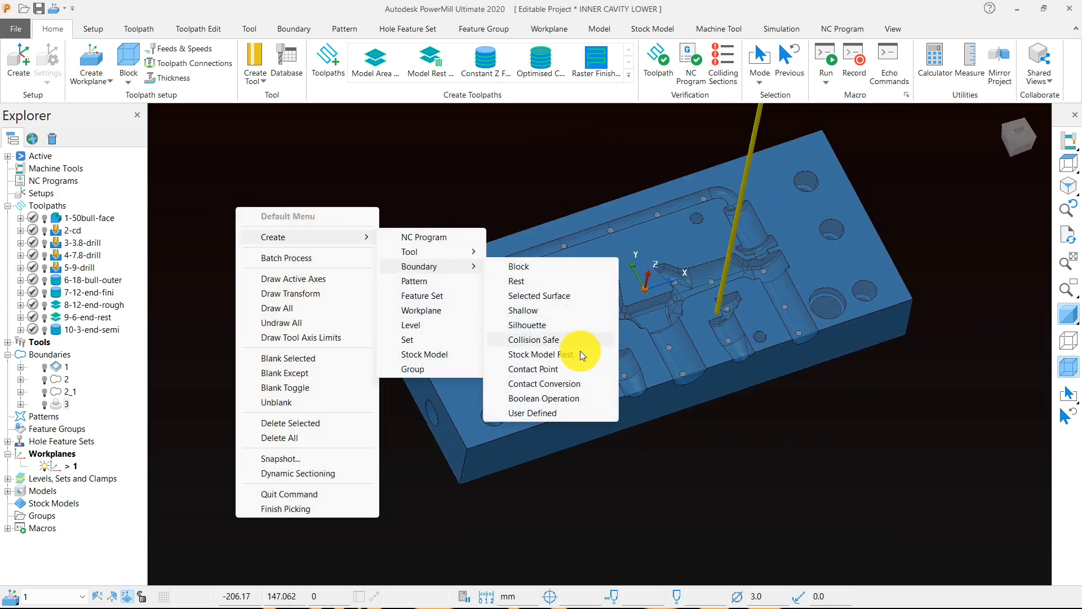
{"action": "left_click", "coordinate": [567, 412]}
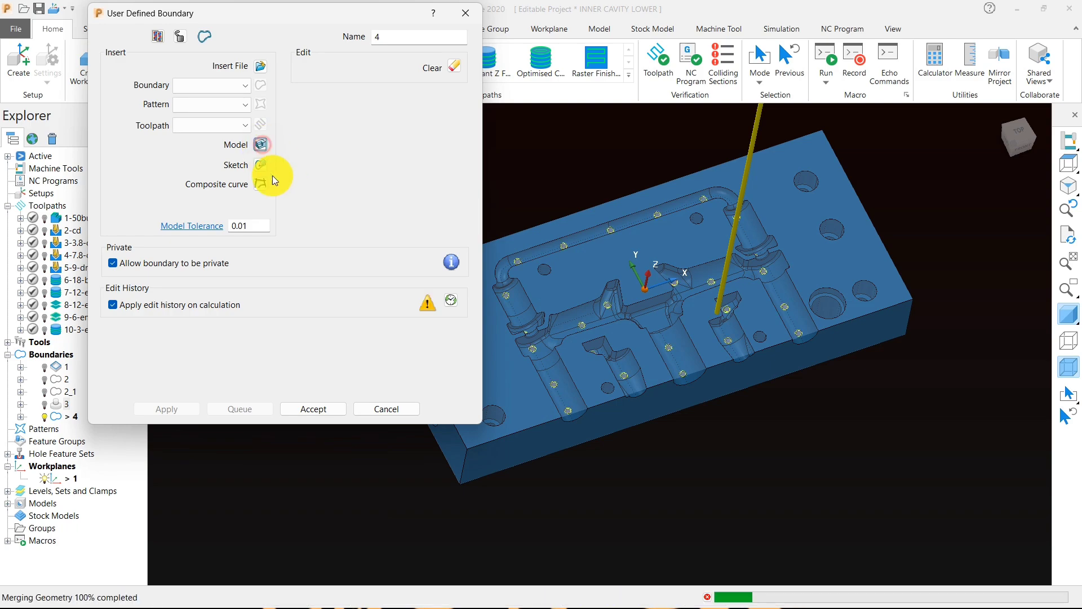
{"action": "left_click", "coordinate": [319, 408]}
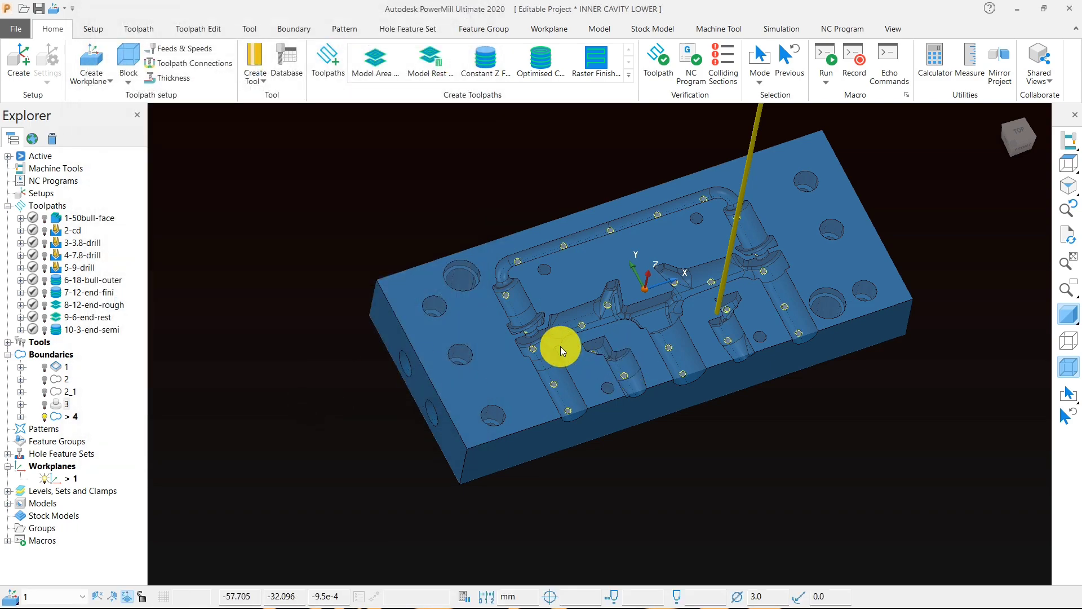
{"action": "scroll", "coordinate": [560, 346], "scroll_direction": "up", "scroll_amount": 5}
{"action": "mouse_move", "coordinate": [560, 392]}
{"action": "middle_mouse_down"}
{"action": "mouse_move", "coordinate": [597, 461]}
{"action": "mouse_move", "coordinate": [565, 398]}
{"action": "middle_mouse_up"}
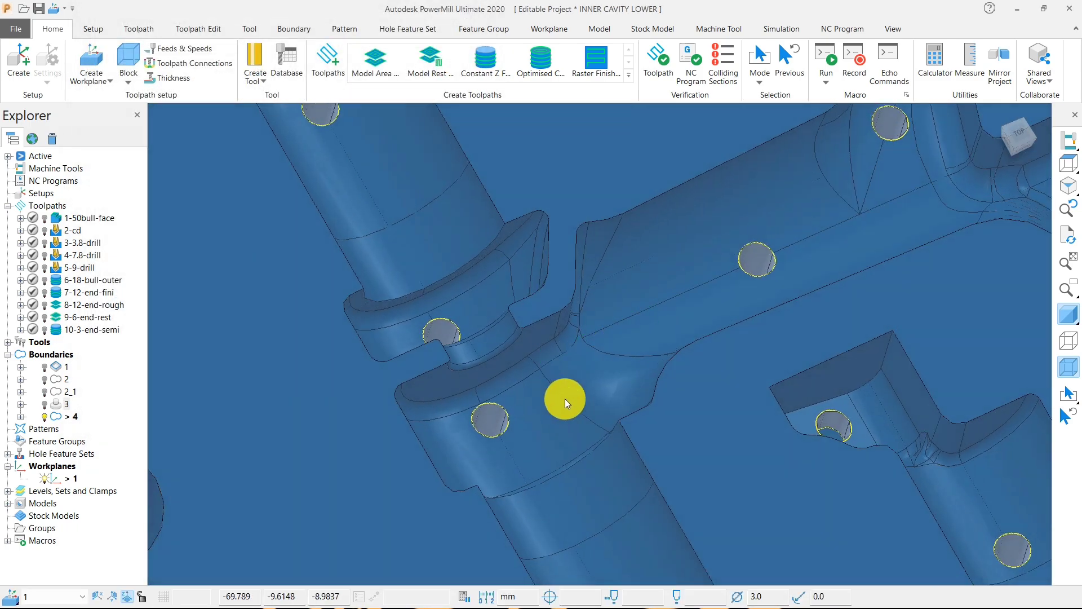
{"action": "scroll", "coordinate": [534, 315], "scroll_direction": "down", "scroll_amount": 3}
{"action": "mouse_move", "coordinate": [534, 316]}
{"action": "middle_mouse_down"}
{"action": "mouse_move", "coordinate": [527, 360]}
{"action": "mouse_move", "coordinate": [477, 345]}
{"action": "mouse_move", "coordinate": [513, 313]}
{"action": "middle_mouse_up"}
{"action": "scroll", "coordinate": [514, 313], "scroll_direction": "down", "scroll_amount": 5}
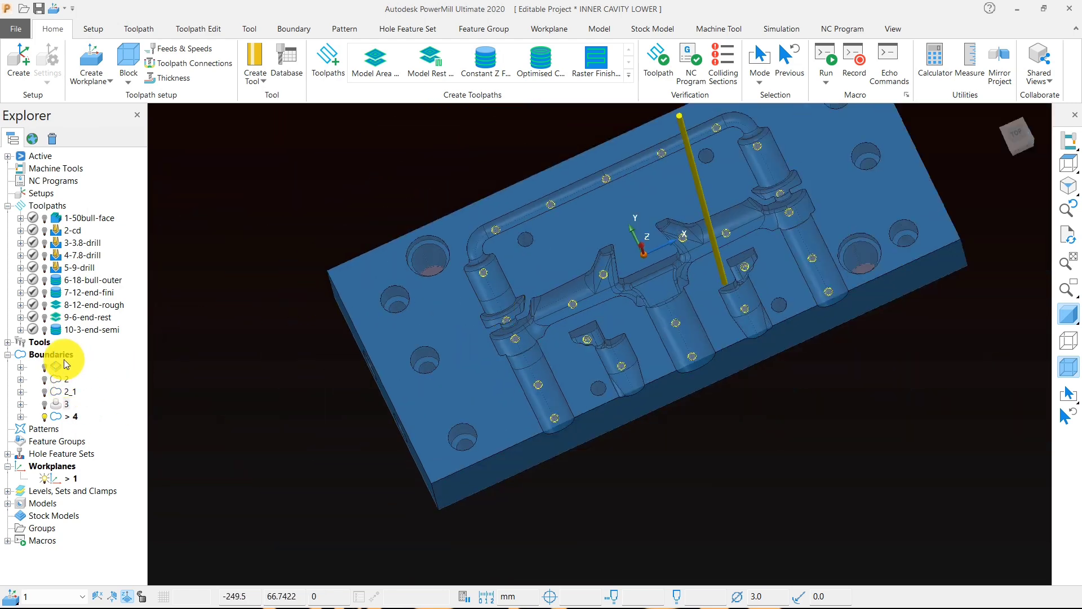
- Create best-fit upper planes on the model from the loops of boundary 4
{"action": "right_click", "coordinate": [51, 503]}
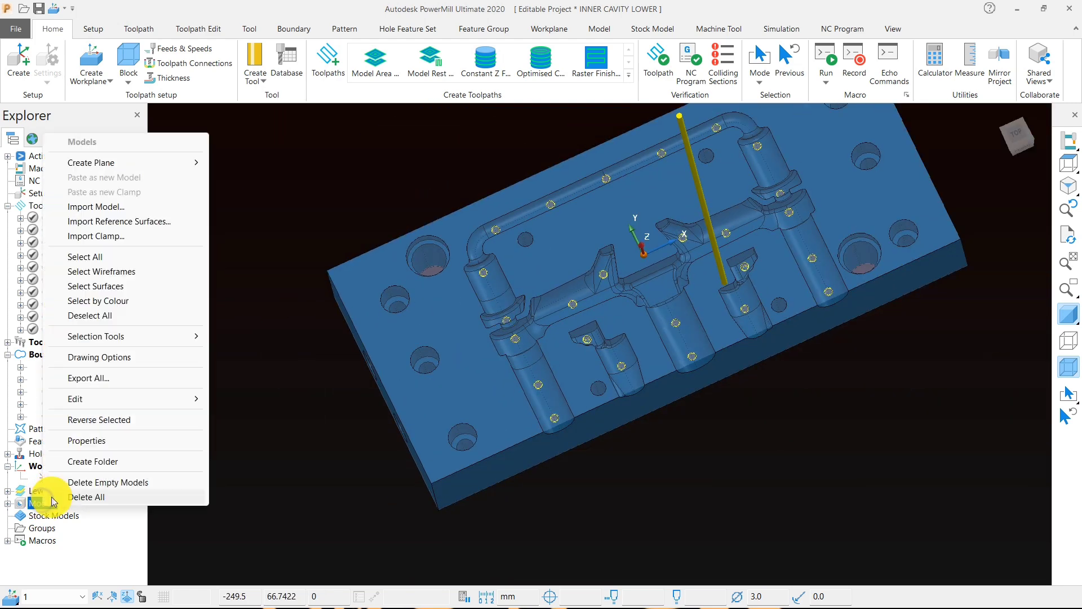
{"action": "mouse_move", "coordinate": [172, 164]}
{"action": "mouse_move", "coordinate": [293, 194]}
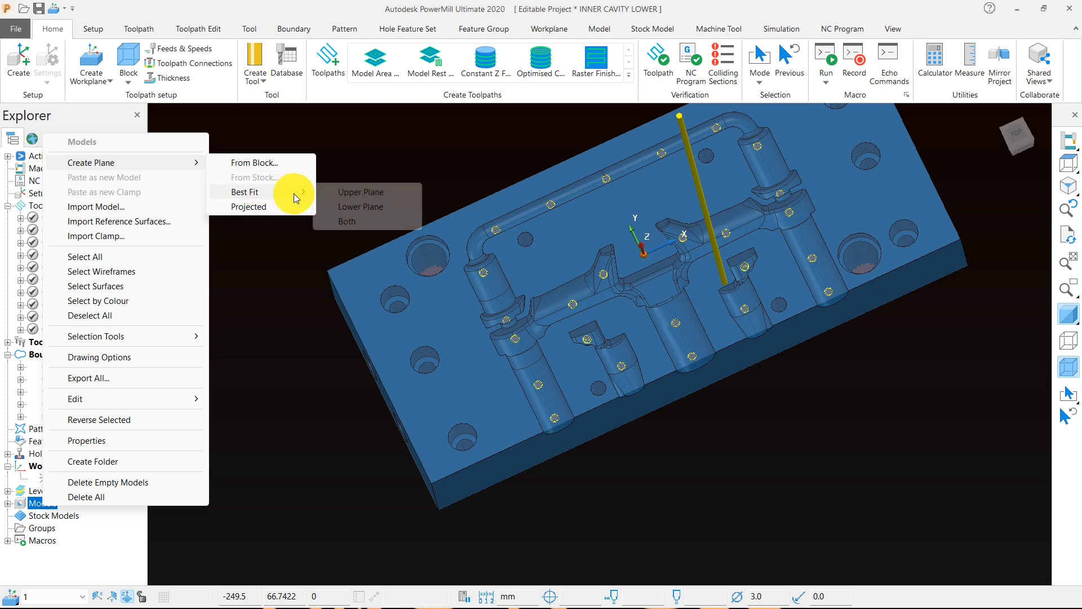
{"action": "left_click", "coordinate": [350, 193]}
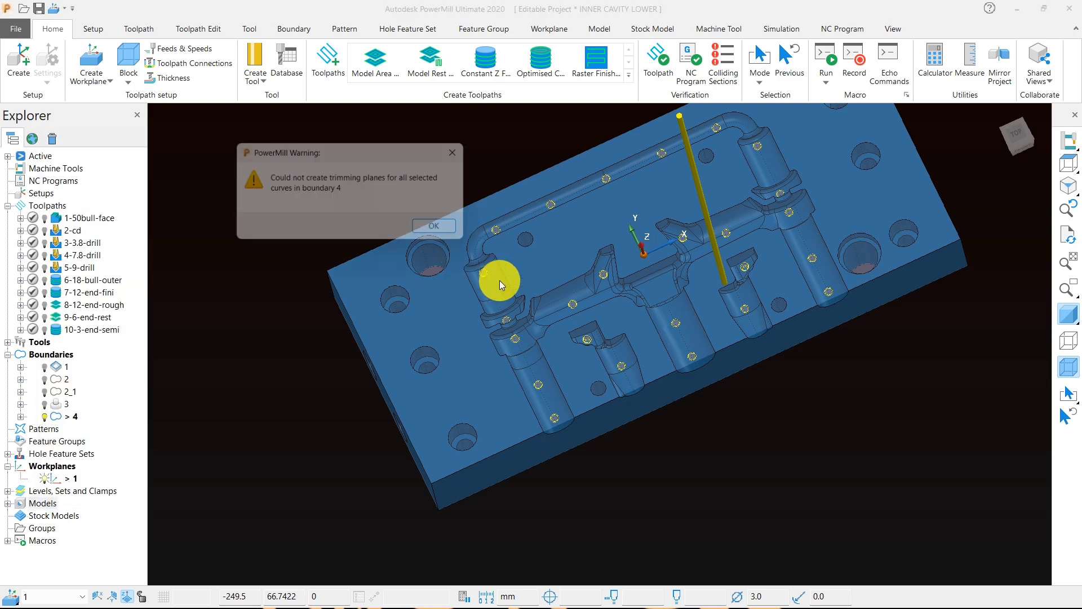
{"action": "left_click", "coordinate": [442, 229]}
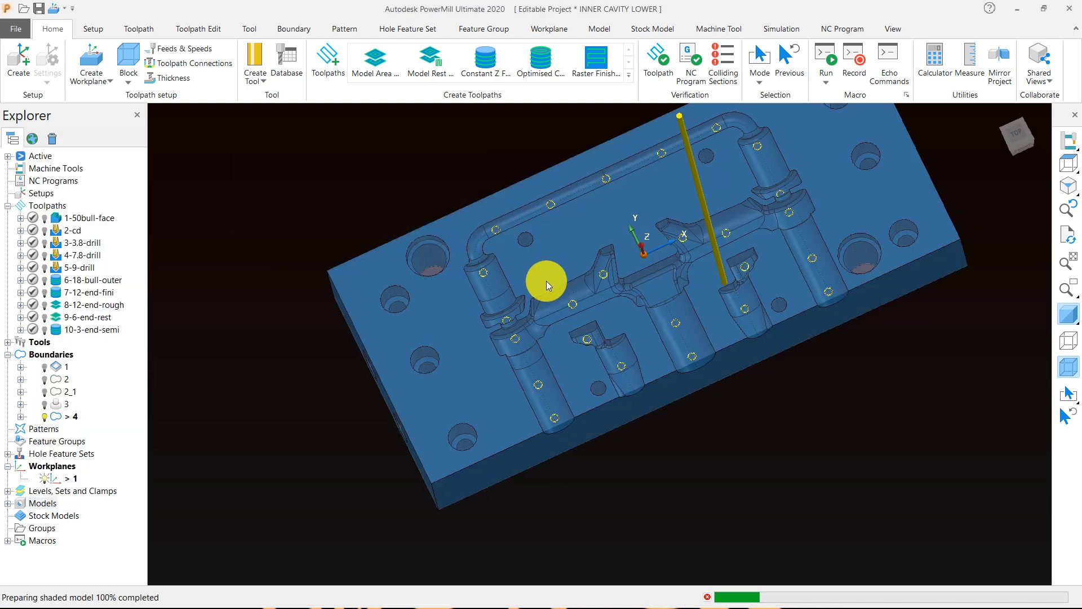
- Examine the new planes over the drilled holes inside the cavity grooves from several angles
{"action": "scroll", "coordinate": [527, 361], "scroll_direction": "up", "scroll_amount": 10}
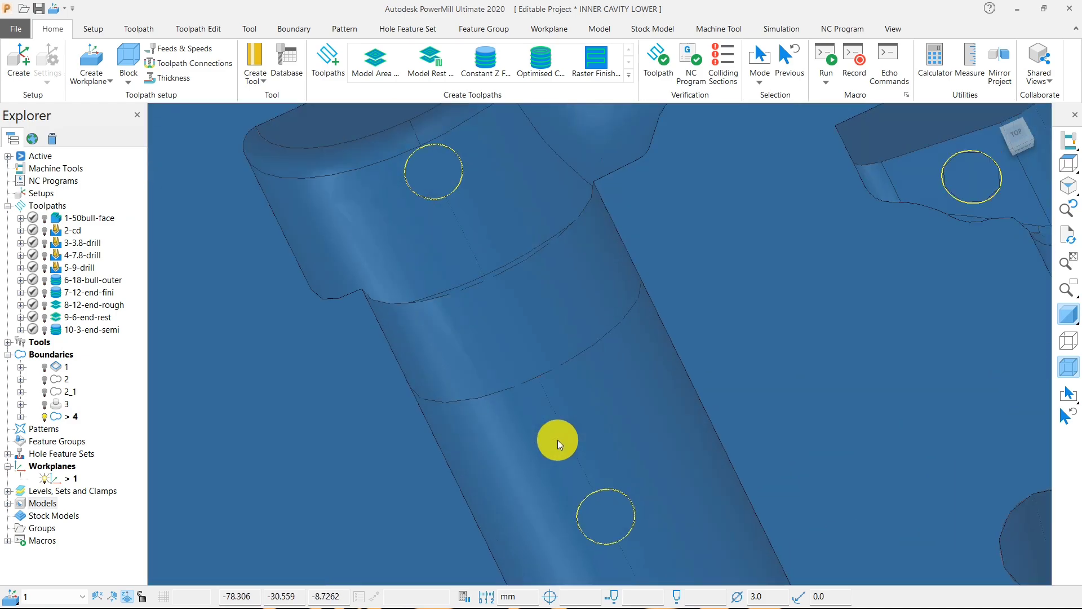
{"action": "scroll", "coordinate": [557, 440], "scroll_direction": "up", "scroll_amount": 1}
{"action": "scroll", "coordinate": [476, 317], "scroll_direction": "down", "scroll_amount": 3}
{"action": "middle_click_drag", "start_coordinate": [550, 441], "coordinate": [482, 346]}
{"action": "scroll", "coordinate": [558, 444], "scroll_direction": "up", "scroll_amount": 2}
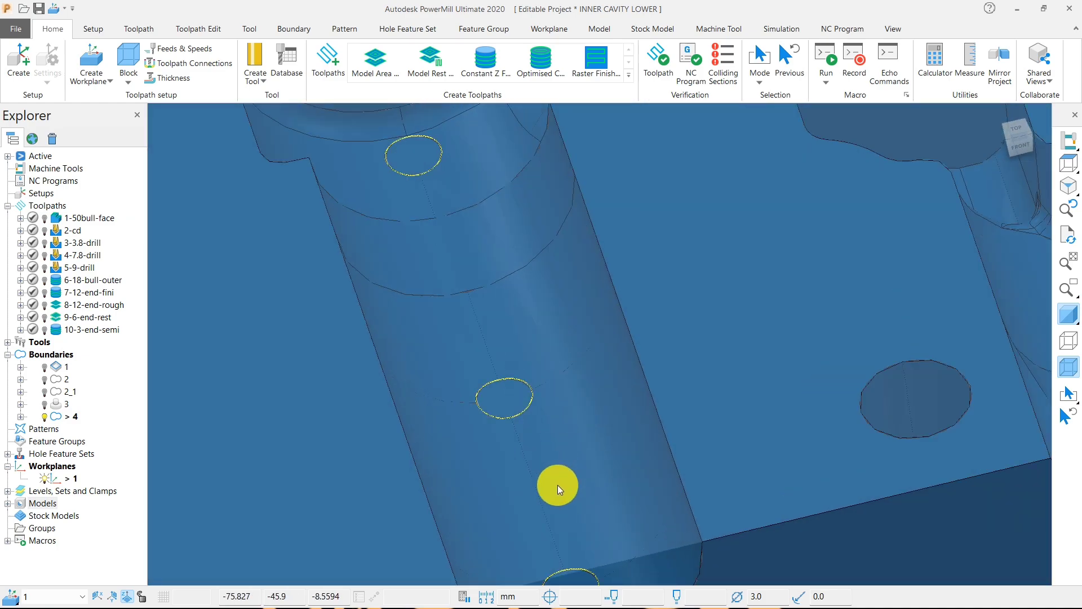
{"action": "middle_click_drag", "start_coordinate": [557, 489], "coordinate": [500, 413]}
{"action": "scroll", "coordinate": [500, 413], "scroll_direction": "up", "scroll_amount": 2}
{"action": "middle_click_drag", "start_coordinate": [526, 369], "coordinate": [541, 446]}
{"action": "scroll", "coordinate": [541, 446], "scroll_direction": "up", "scroll_amount": 1}
{"action": "scroll", "coordinate": [548, 445], "scroll_direction": "down", "scroll_amount": 3}
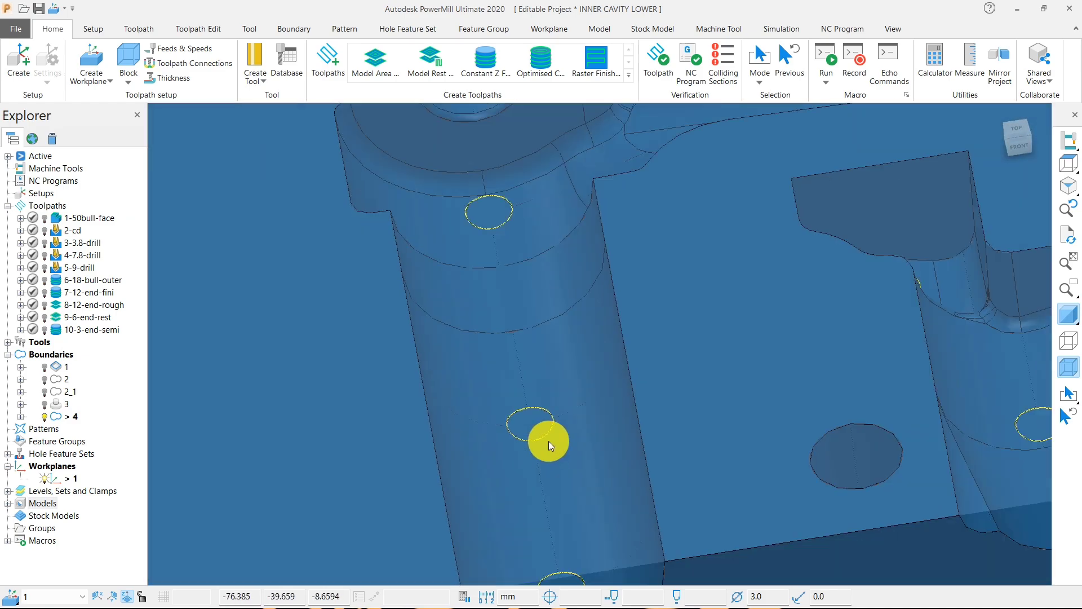
{"action": "scroll", "coordinate": [549, 441], "scroll_direction": "down", "scroll_amount": 5}
{"action": "middle_click_drag", "start_coordinate": [543, 346], "coordinate": [558, 402]}
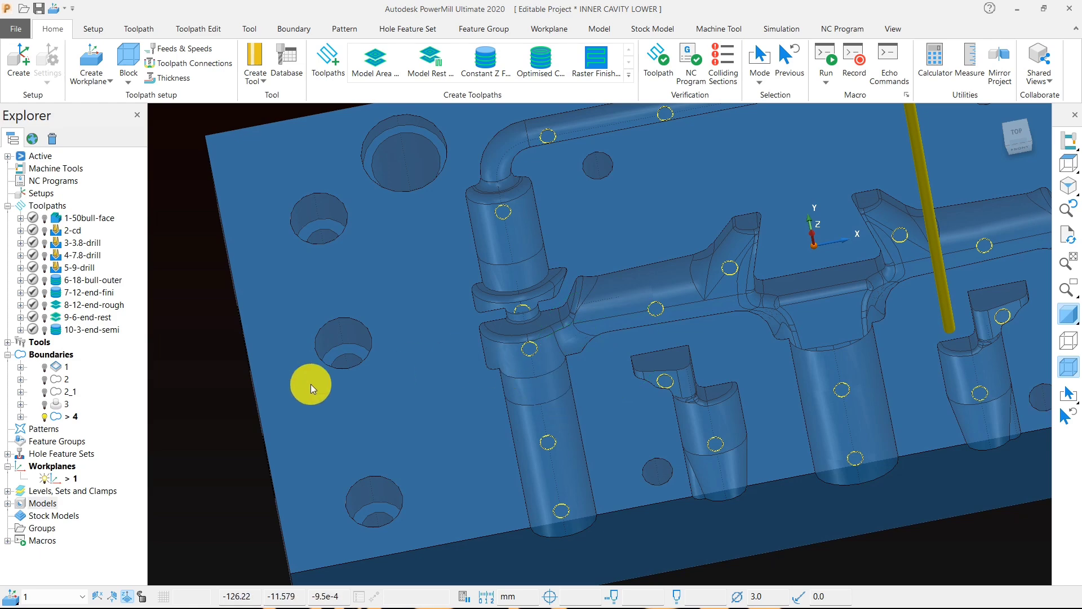
- Deactivate boundary 4 and window-select the cavity grooves in a top view of the plate
{"action": "double_click", "coordinate": [67, 416]}
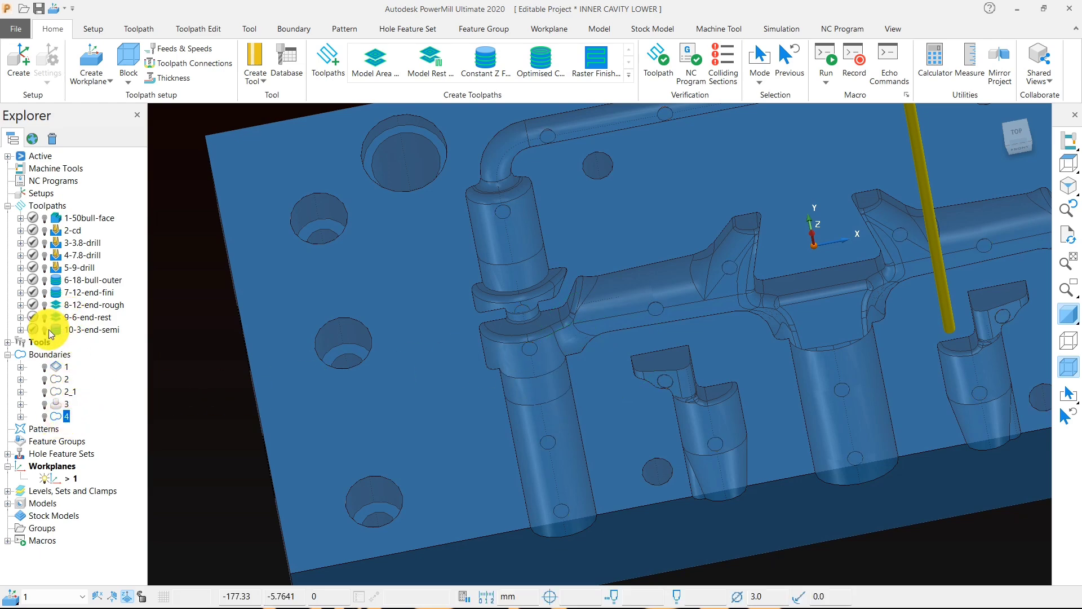
{"action": "scroll", "coordinate": [415, 352], "scroll_direction": "down", "scroll_amount": 3}
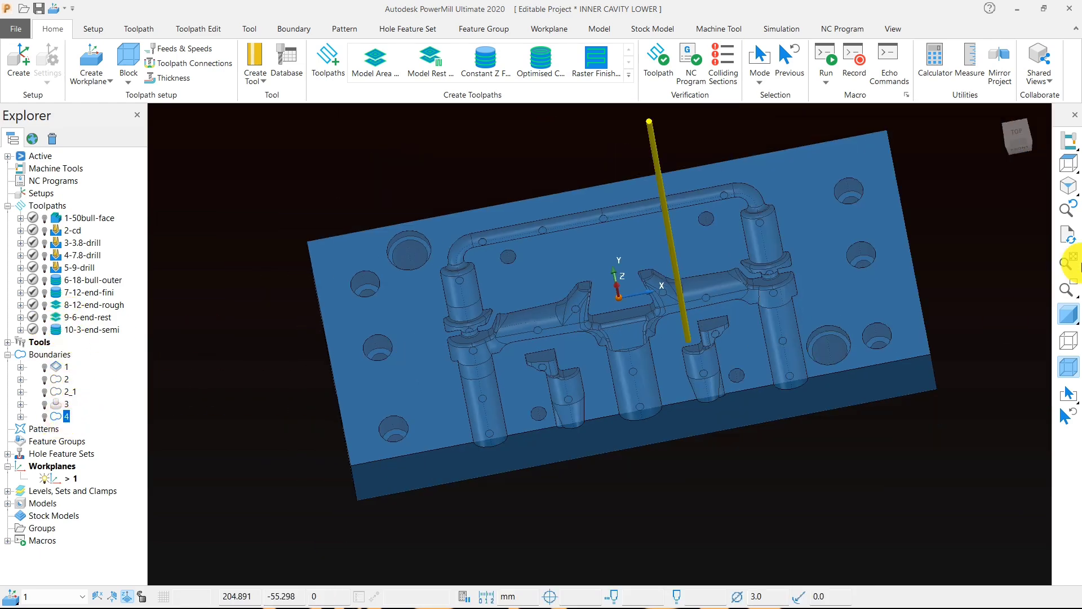
{"action": "left_click", "coordinate": [1069, 142]}
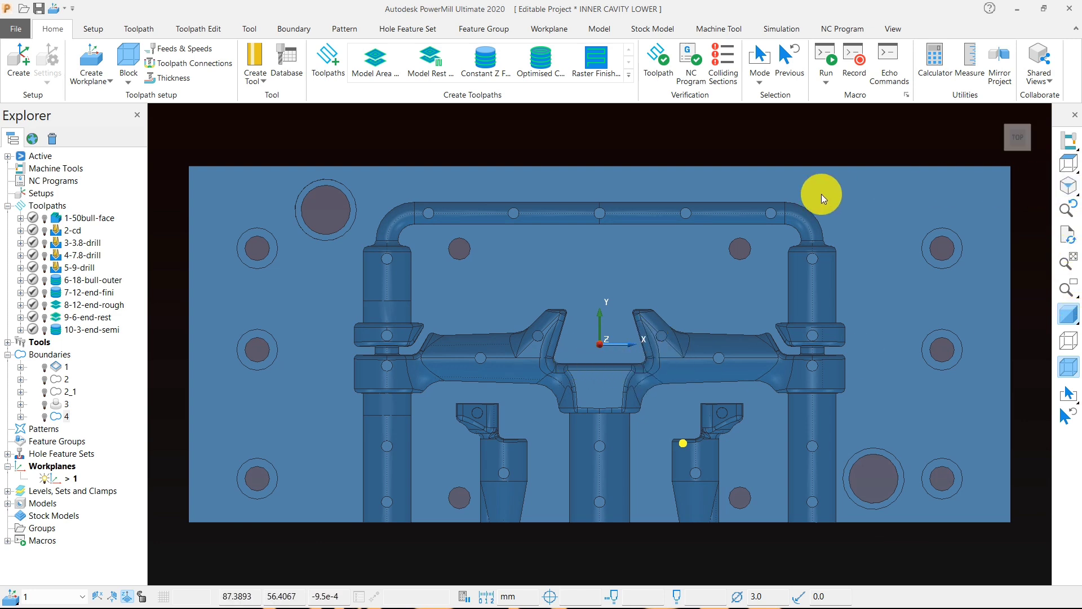
{"action": "scroll", "coordinate": [716, 221], "scroll_direction": "down", "scroll_amount": 5}
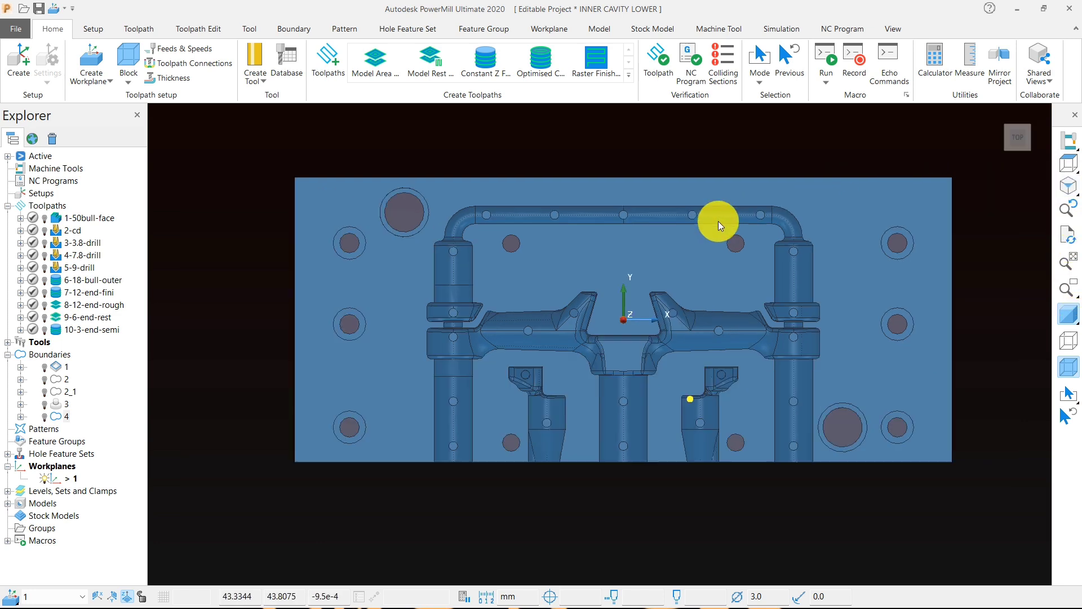
{"action": "left_click_drag", "start_coordinate": [562, 167], "coordinate": [779, 407]}
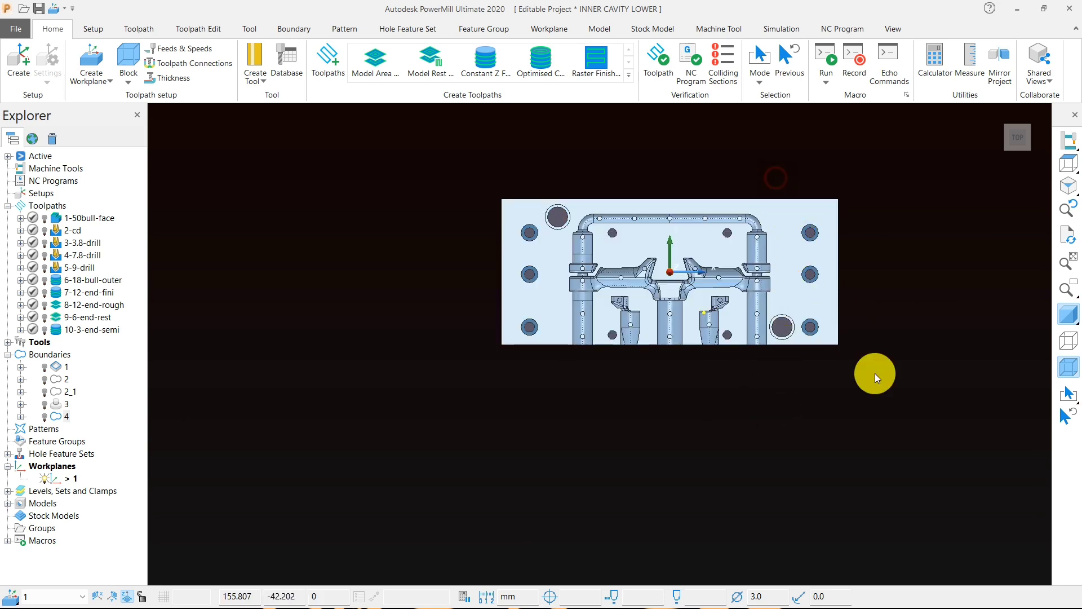
{"action": "left_click", "coordinate": [908, 411]}
- Deselect the flat plate faces around and between the grooves, keeping the groove surfaces and hole-covering planes selected
{"action": "left_click_drag", "start_coordinate": [570, 330], "coordinate": [560, 363]}
{"action": "scroll", "coordinate": [622, 337], "scroll_direction": "up", "scroll_amount": 5}
{"action": "left_click_drag", "start_coordinate": [587, 307], "coordinate": [593, 371]}
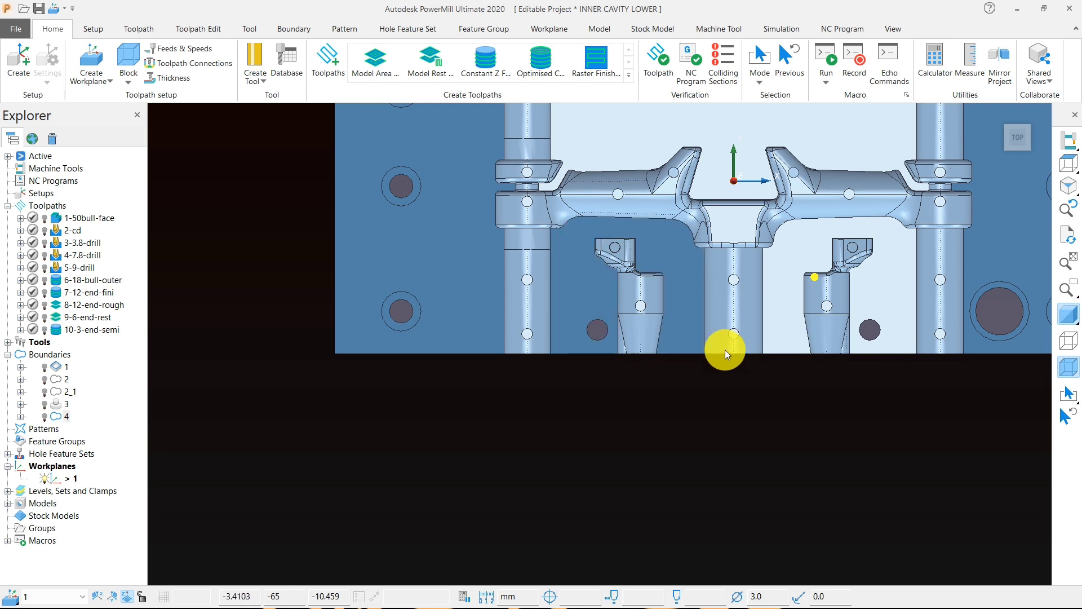
{"action": "left_click_drag", "start_coordinate": [775, 323], "coordinate": [801, 380], "text": "ctrl"}
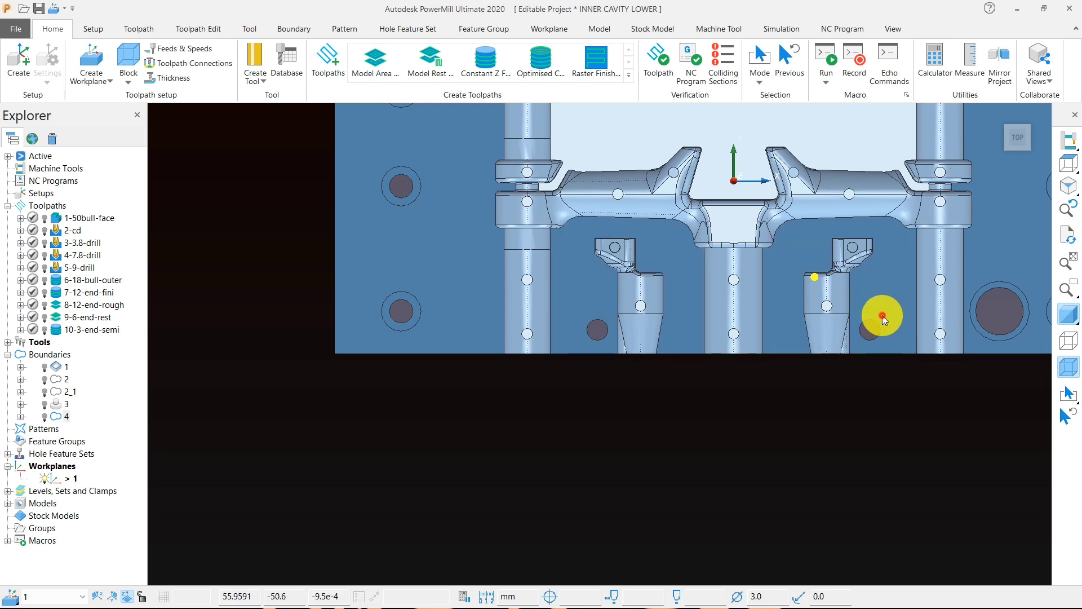
{"action": "scroll", "coordinate": [851, 438], "scroll_direction": "down", "scroll_amount": 3}
{"action": "scroll", "coordinate": [804, 278], "scroll_direction": "up", "scroll_amount": 3}
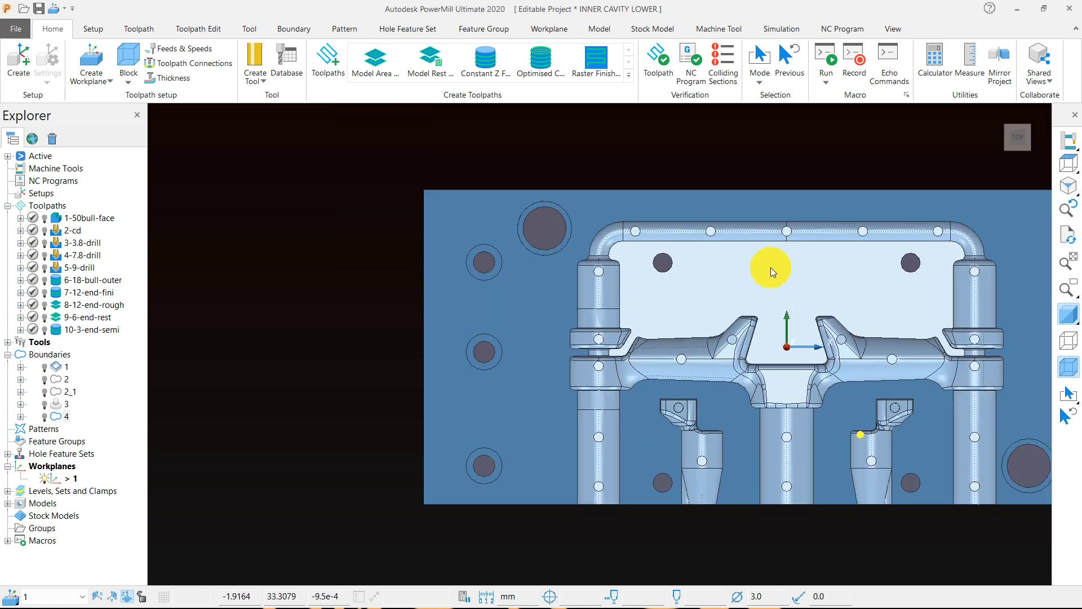
{"action": "left_click_drag", "start_coordinate": [648, 257], "coordinate": [915, 303]}
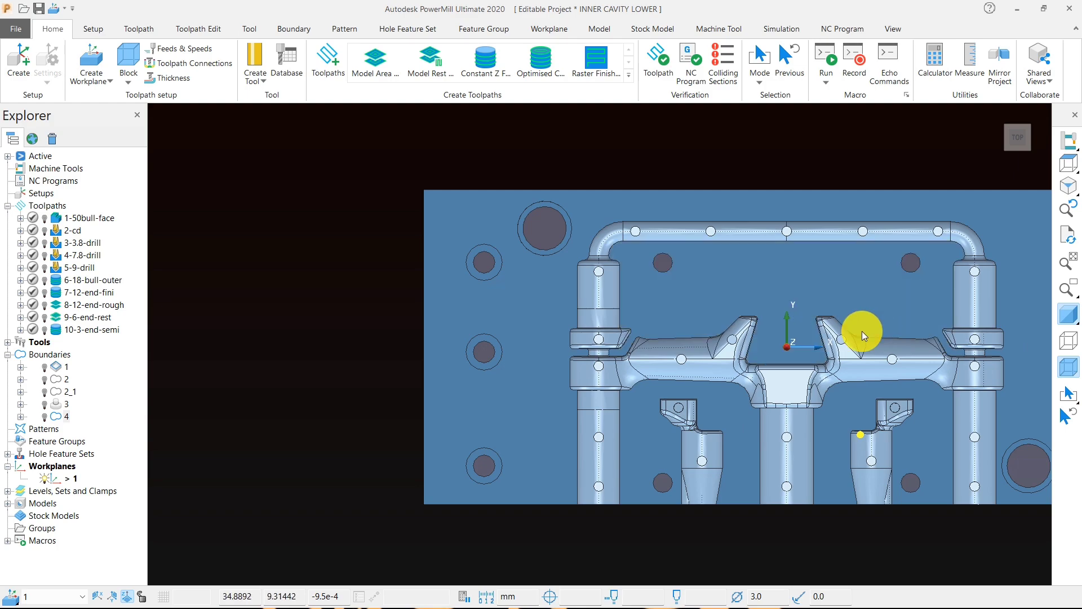
- Inspect the selected groove surfaces and hole-covering planes from tilted views
{"action": "middle_click_drag", "start_coordinate": [861, 331], "coordinate": [667, 380]}
{"action": "middle_click_drag", "start_coordinate": [623, 313], "coordinate": [641, 407]}
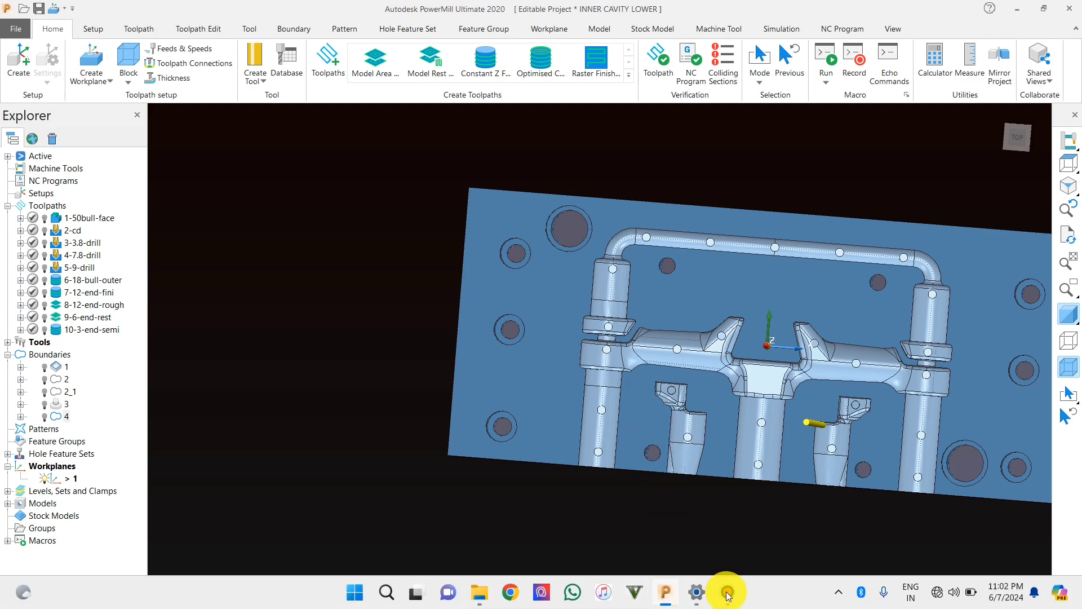
{"action": "mouse_move", "coordinate": [728, 591]}
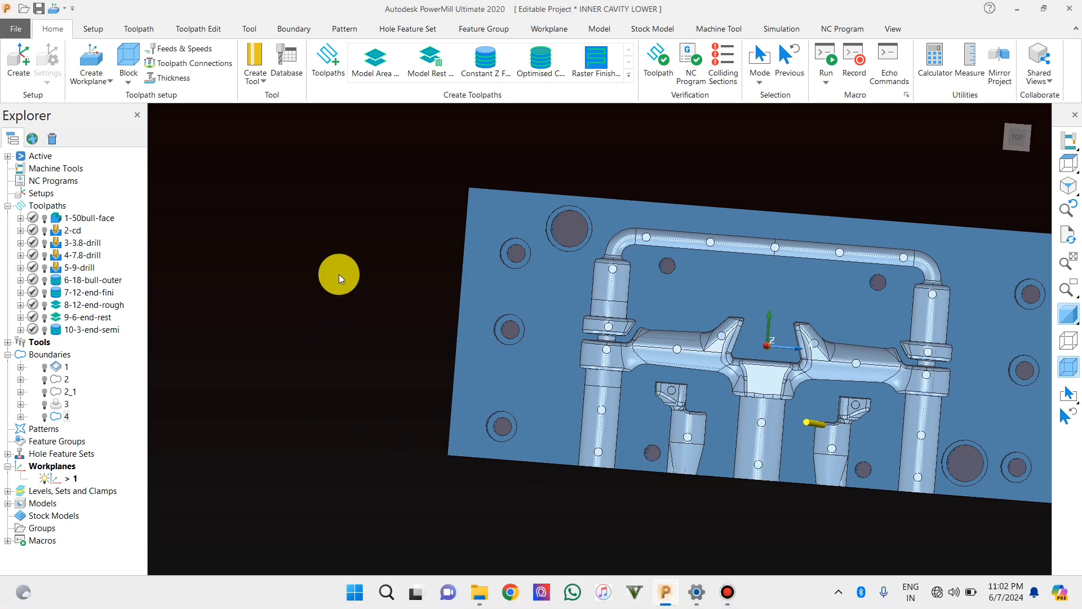
{"action": "middle_click_drag", "start_coordinate": [589, 374], "coordinate": [722, 367]}
{"action": "scroll", "coordinate": [721, 367], "scroll_direction": "up", "scroll_amount": 4}
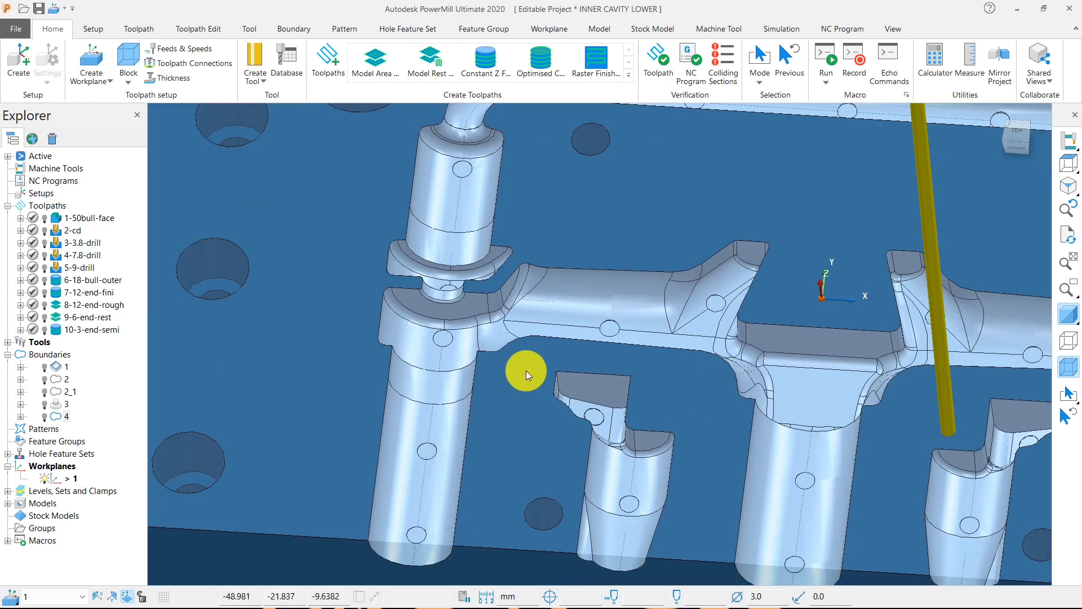
{"action": "middle_click_drag", "start_coordinate": [526, 370], "coordinate": [548, 388]}
{"action": "scroll", "coordinate": [549, 387], "scroll_direction": "down", "scroll_amount": 4}
{"action": "middle_click_drag", "start_coordinate": [615, 356], "coordinate": [587, 310]}
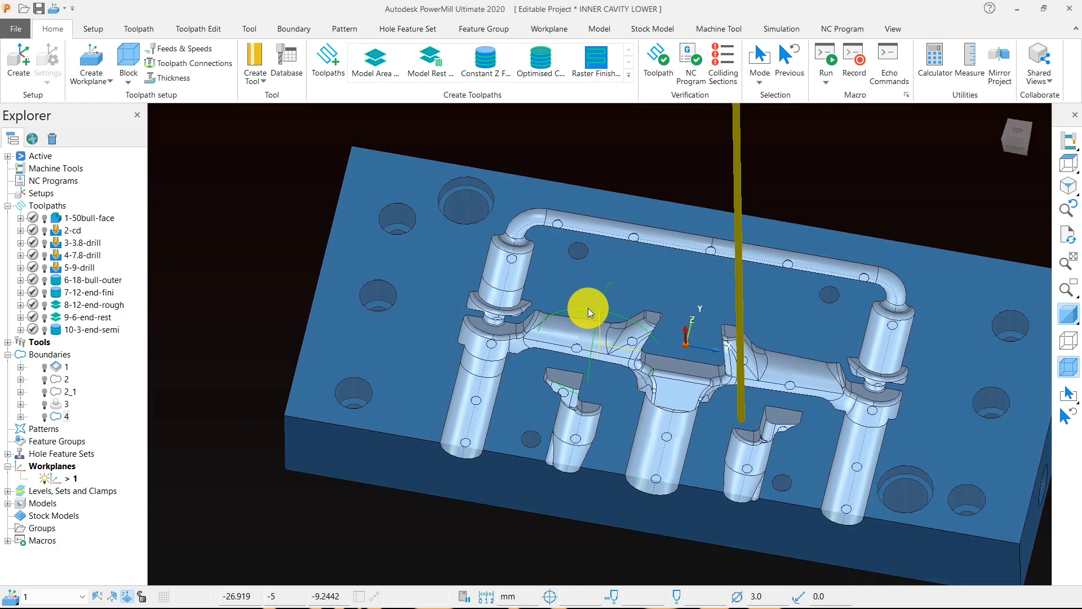
- Start a new selected surface boundary for the highlighted groove surfaces and move its form clear of the model
{"action": "right_click", "coordinate": [239, 145]}
{"action": "mouse_move", "coordinate": [338, 180]}
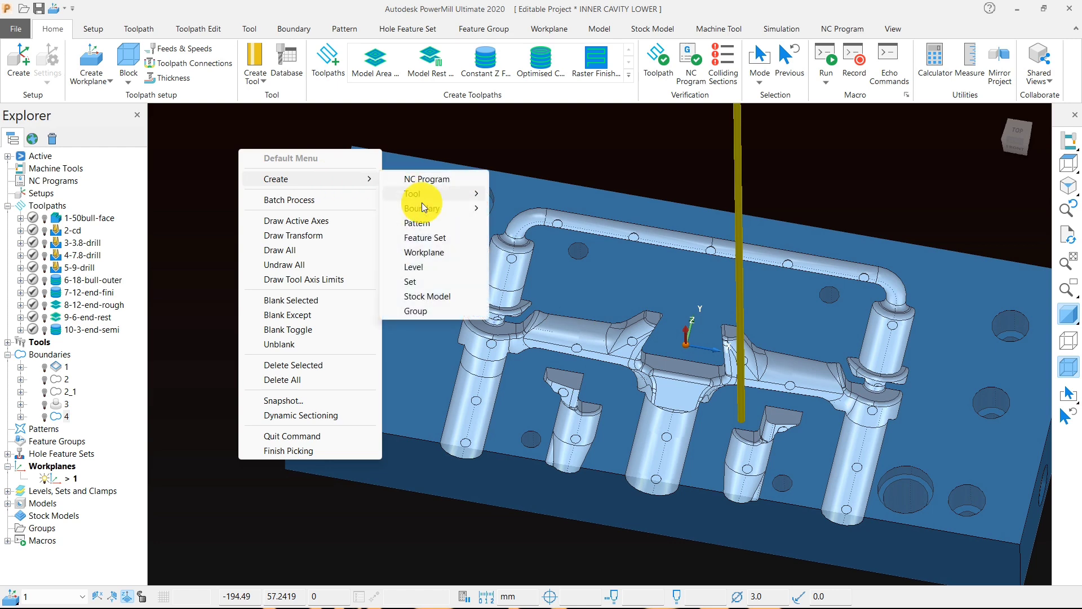
{"action": "mouse_move", "coordinate": [441, 208]}
{"action": "left_click", "coordinate": [540, 237]}
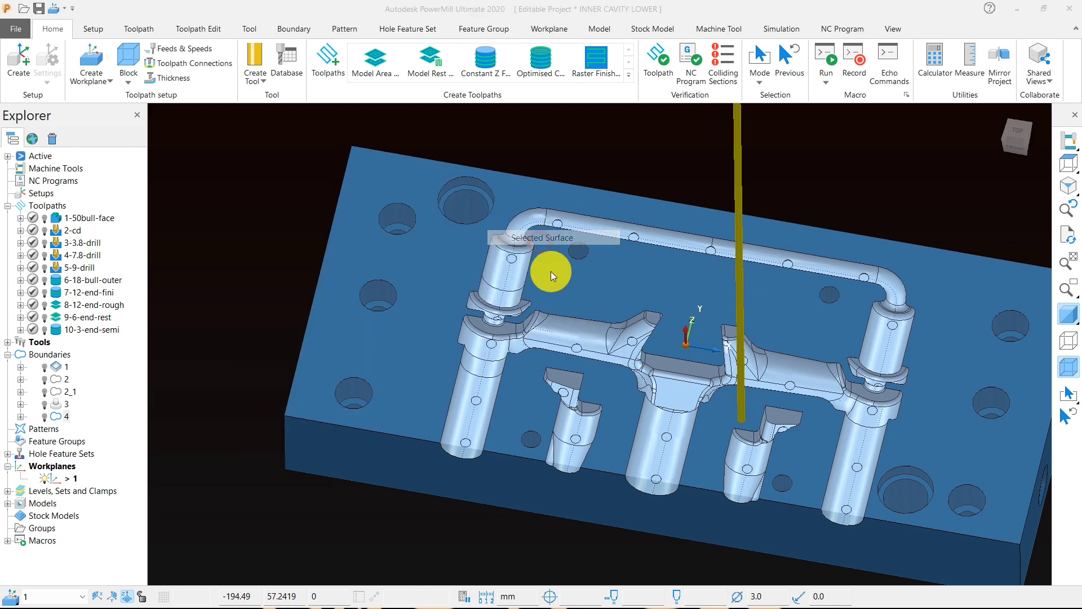
{"action": "left_click_drag", "start_coordinate": [374, 139], "coordinate": [346, 60]}
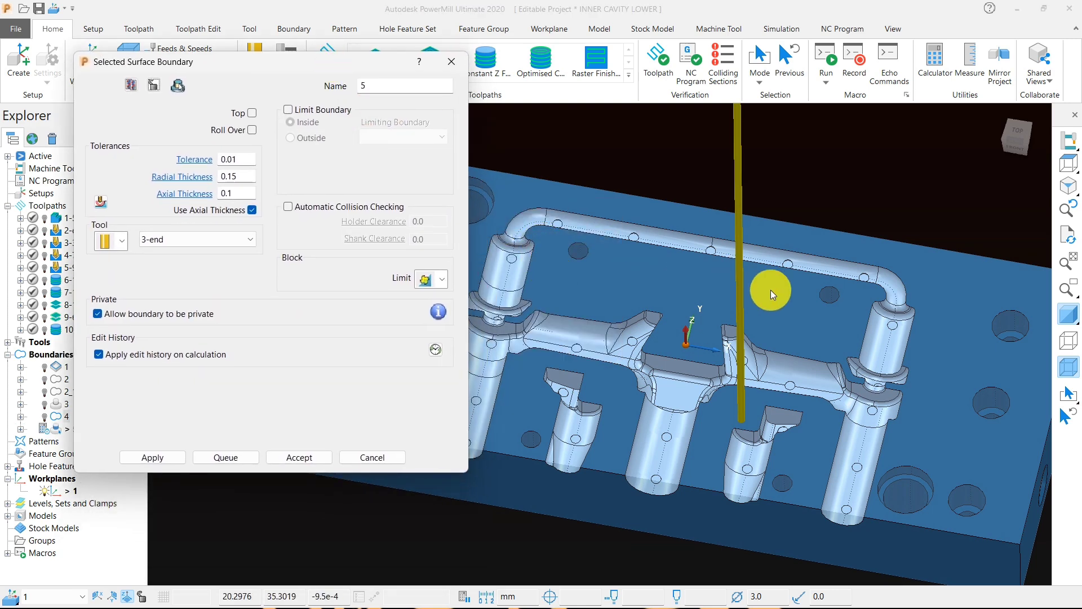
- Enable Top and Roll Over for selected surface boundary 5, checking the groove edges on the model
{"action": "scroll", "coordinate": [647, 353], "scroll_direction": "down", "scroll_amount": 5}
{"action": "scroll", "coordinate": [634, 346], "scroll_direction": "up", "scroll_amount": 8}
{"action": "scroll", "coordinate": [603, 323], "scroll_direction": "up", "scroll_amount": 2}
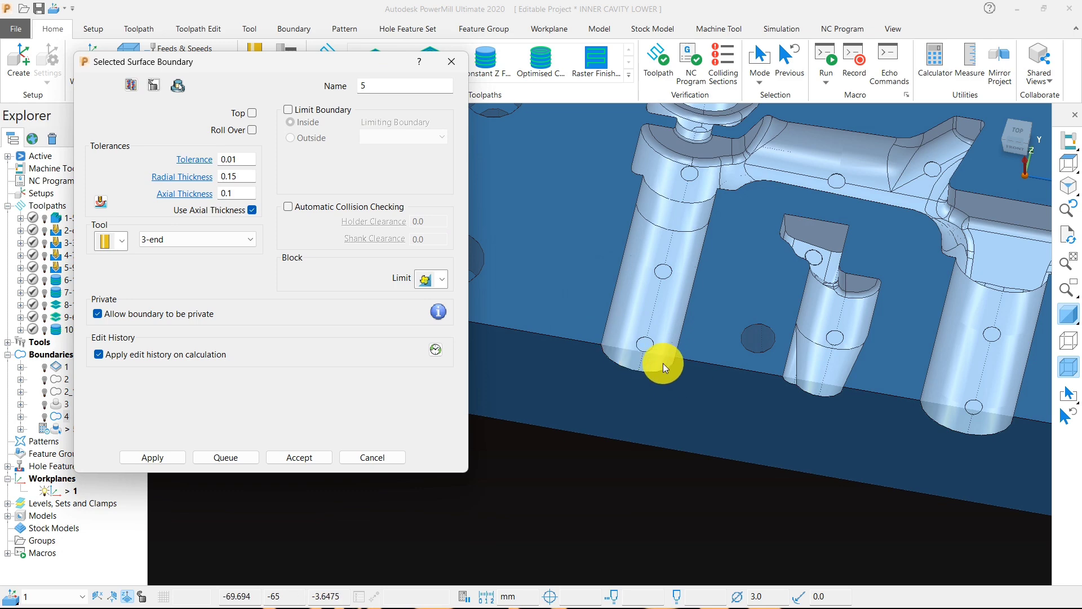
{"action": "scroll", "coordinate": [682, 363], "scroll_direction": "down", "scroll_amount": 2}
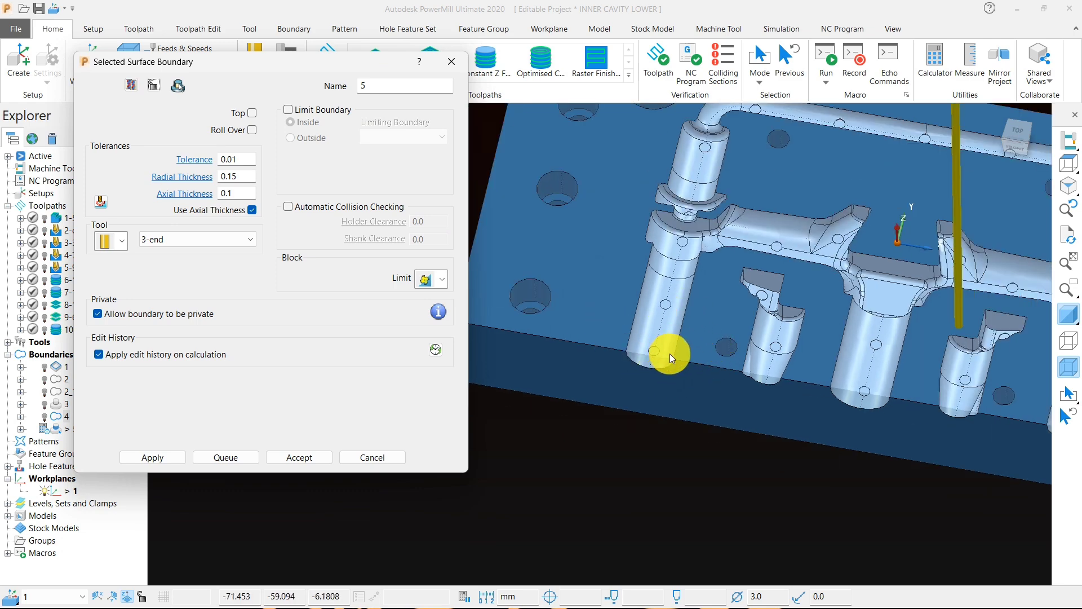
{"action": "scroll", "coordinate": [710, 237], "scroll_direction": "down", "scroll_amount": 2}
{"action": "scroll", "coordinate": [726, 170], "scroll_direction": "up", "scroll_amount": 5}
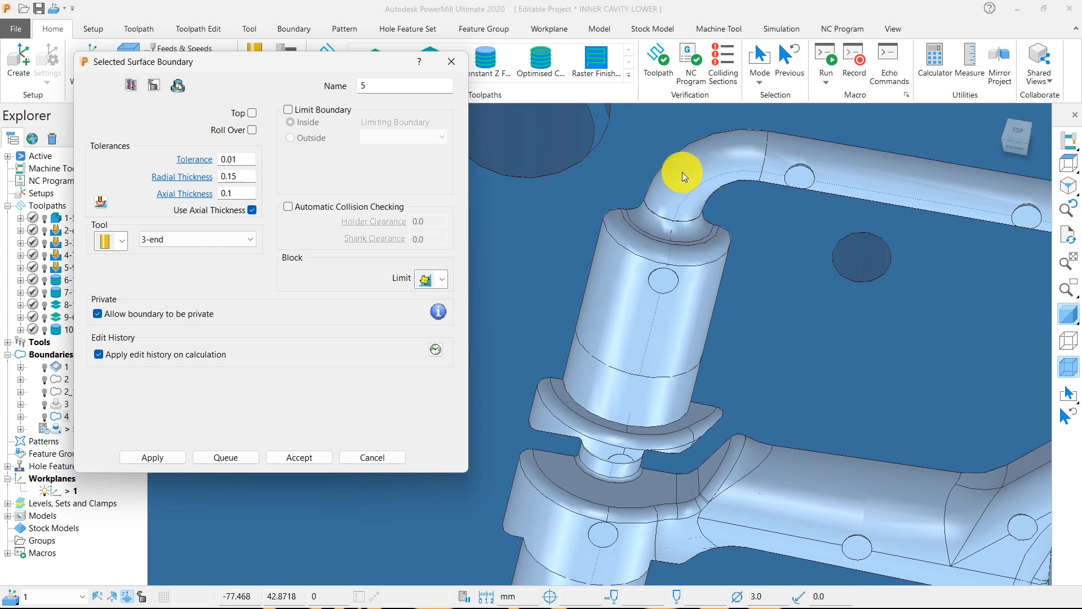
{"action": "left_click", "coordinate": [253, 114]}
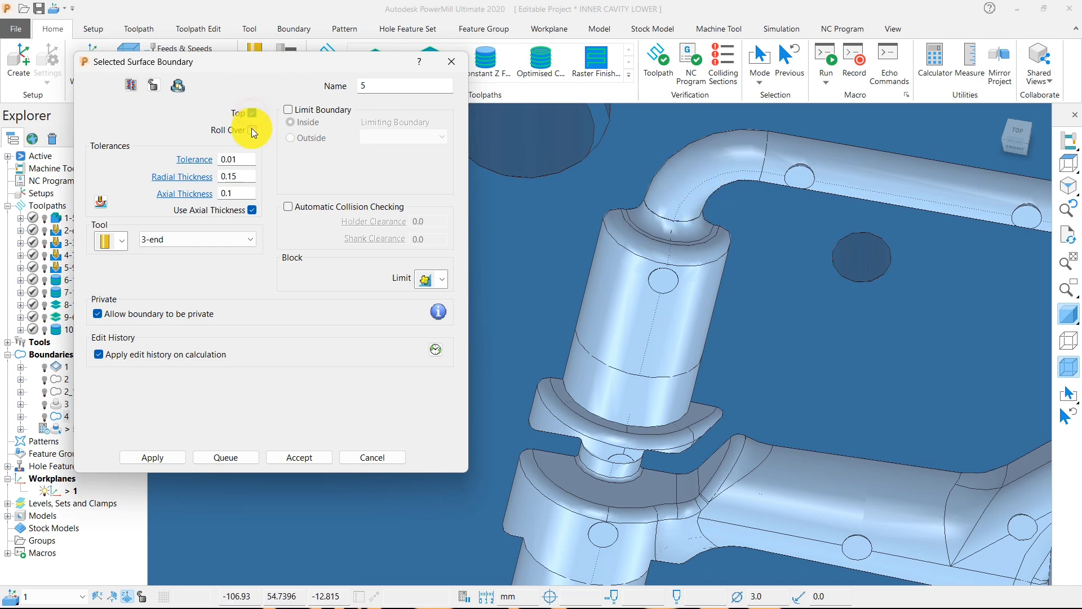
{"action": "left_click", "coordinate": [252, 130]}
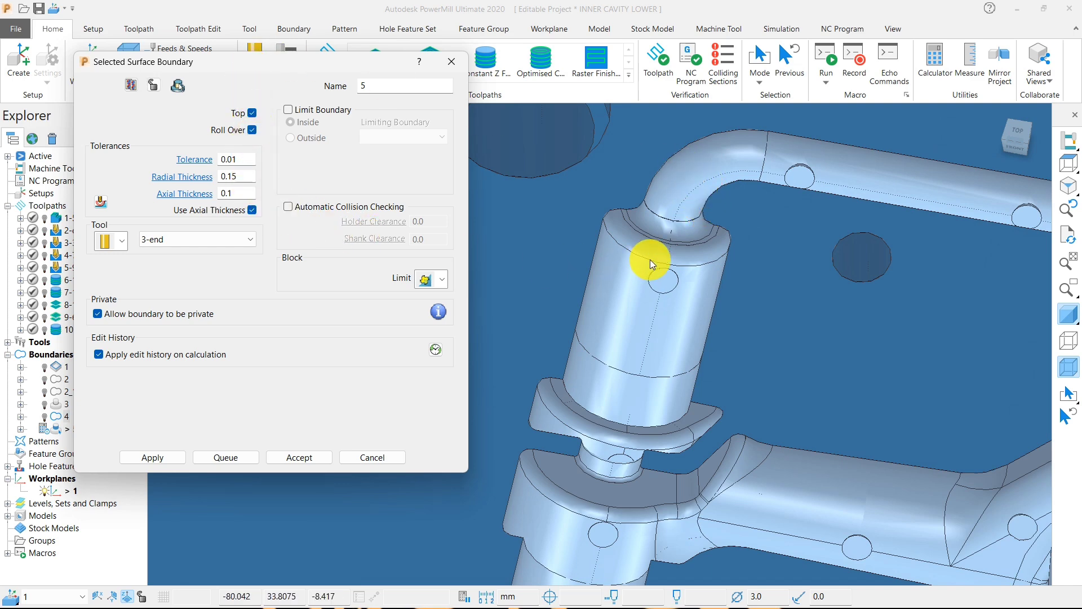
- Set both the radial thickness and the axial thickness of boundary 5 to 0
{"action": "scroll", "coordinate": [650, 259], "scroll_direction": "down", "scroll_amount": 4}
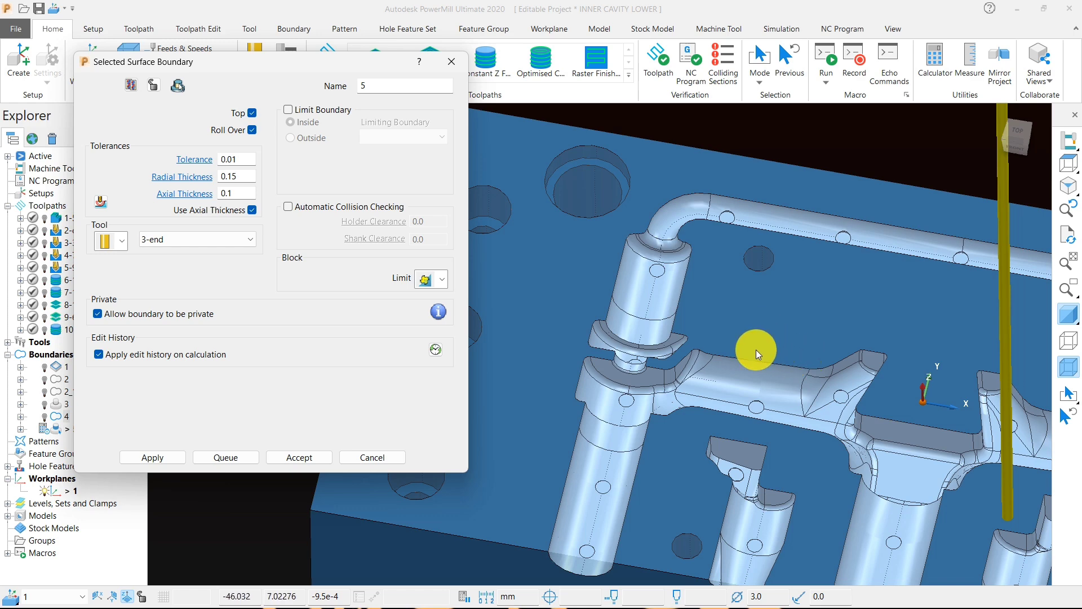
{"action": "scroll", "coordinate": [756, 349], "scroll_direction": "down", "scroll_amount": 2}
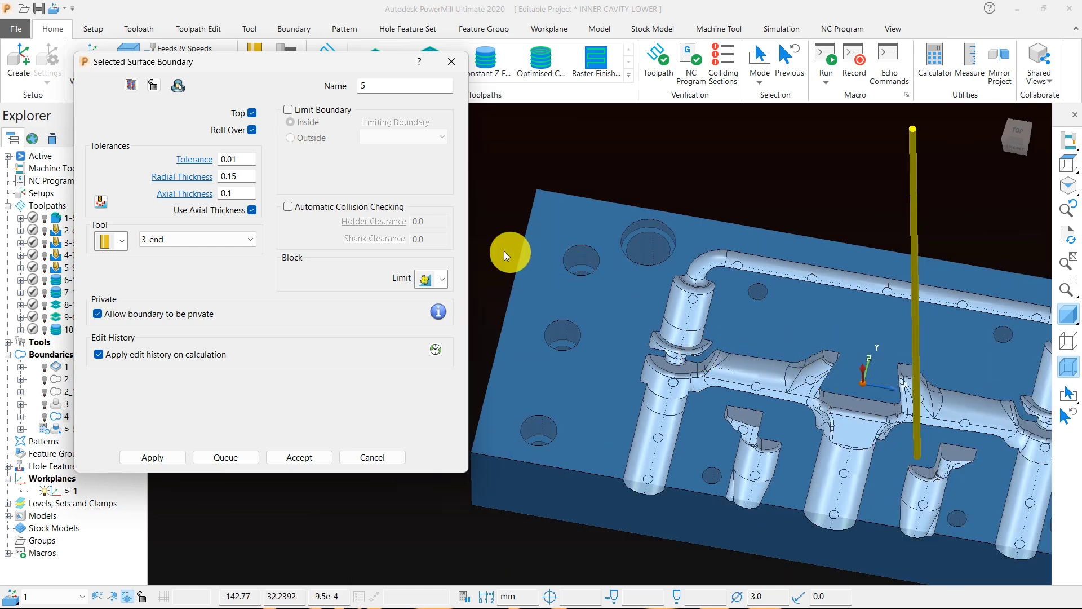
{"action": "double_click", "coordinate": [248, 176]}
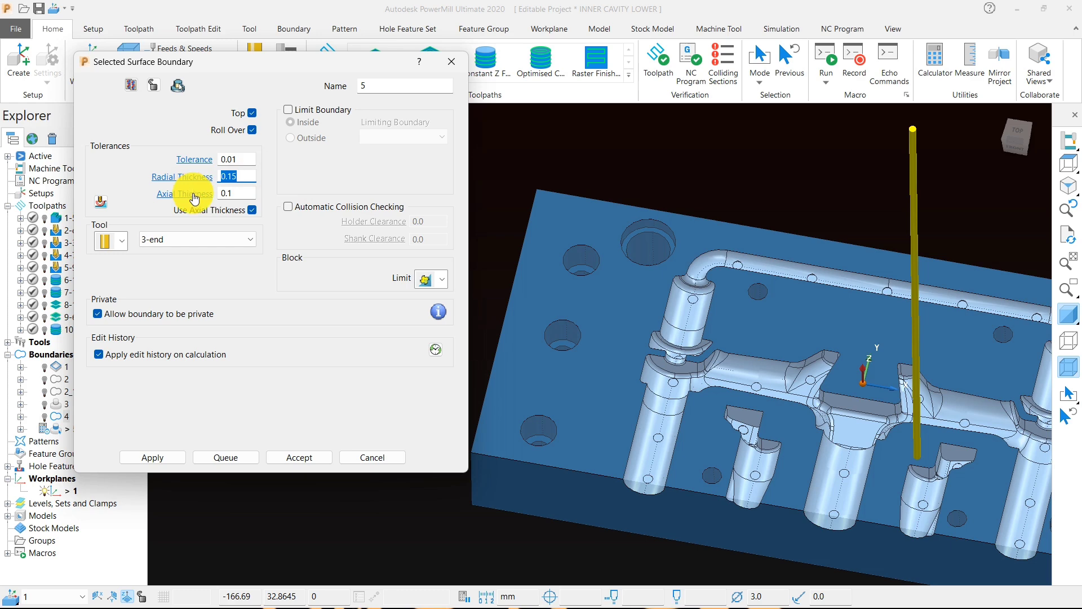
{"action": "type", "text": "0"}
{"action": "double_click", "coordinate": [248, 194]}
{"action": "type", "text": "0"}
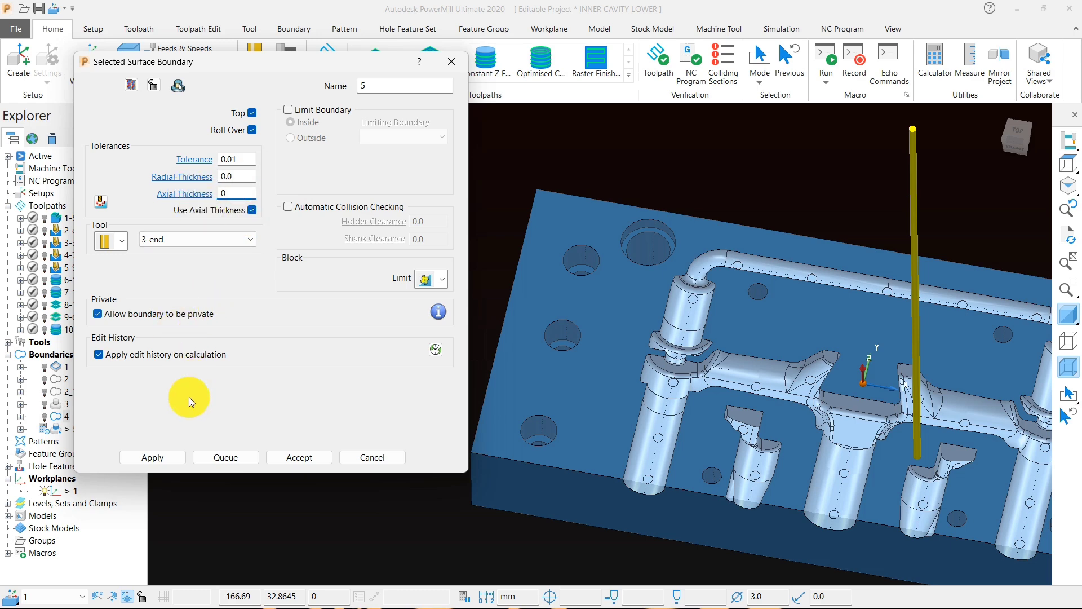
- Create an 8 mm diameter ball nosed tool named 8-ball for boundary 5
{"action": "left_click", "coordinate": [124, 241]}
{"action": "left_click", "coordinate": [107, 267]}
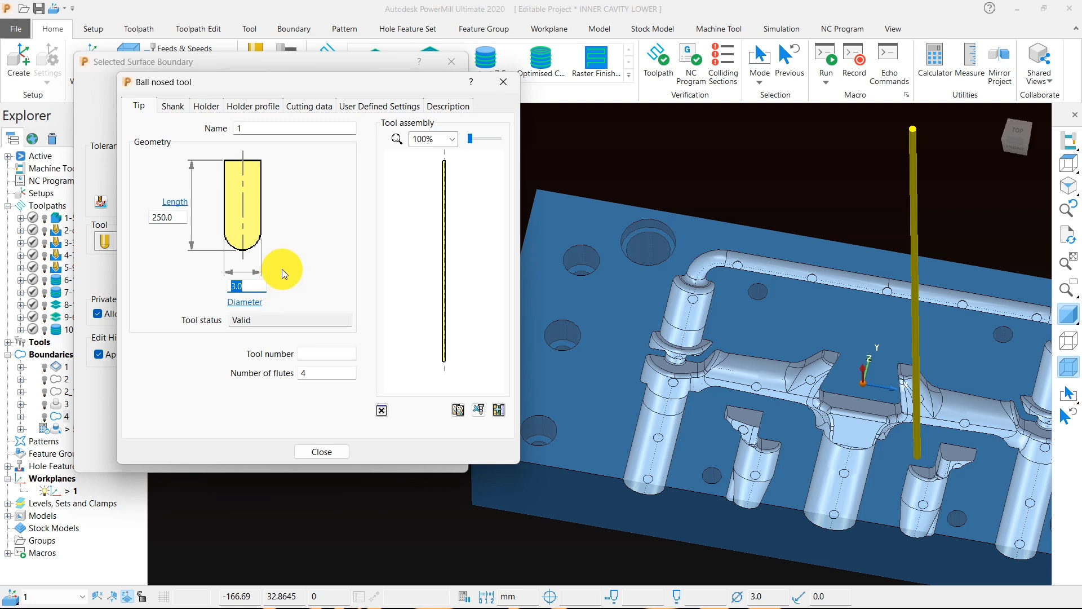
{"action": "type", "text": "8"}
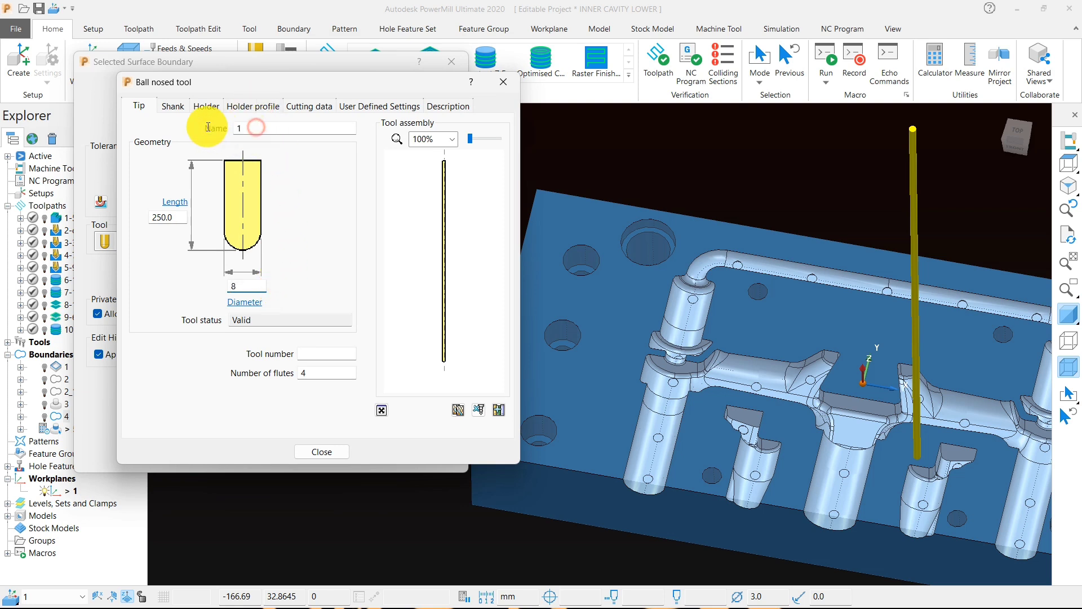
{"action": "left_click", "coordinate": [252, 131]}
{"action": "type", "text": "8-ball"}
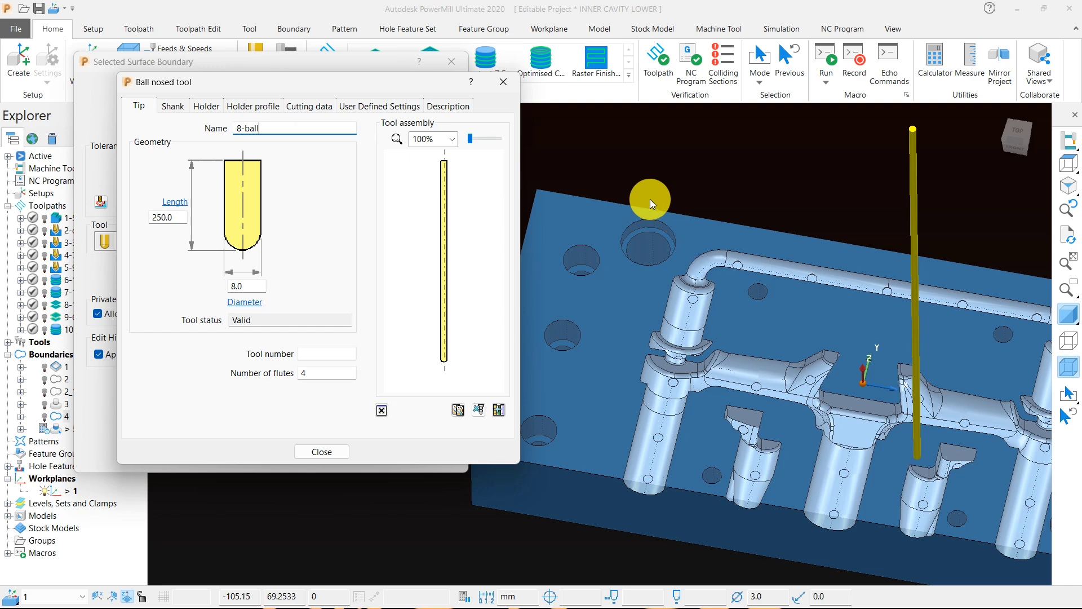
{"action": "scroll", "coordinate": [651, 201], "scroll_direction": "down", "scroll_amount": 2}
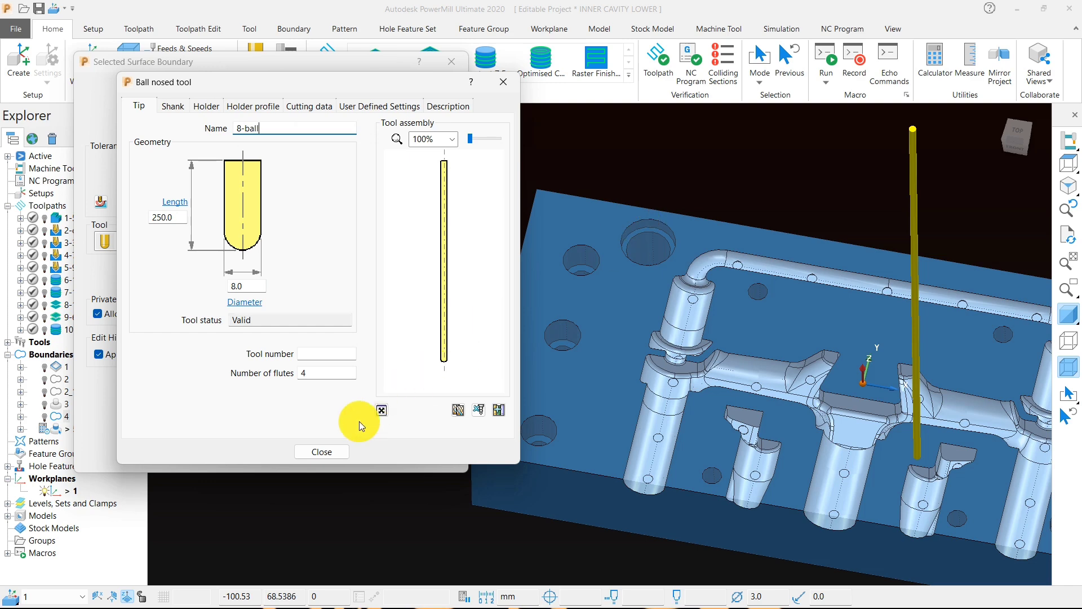
{"action": "left_click", "coordinate": [323, 452]}
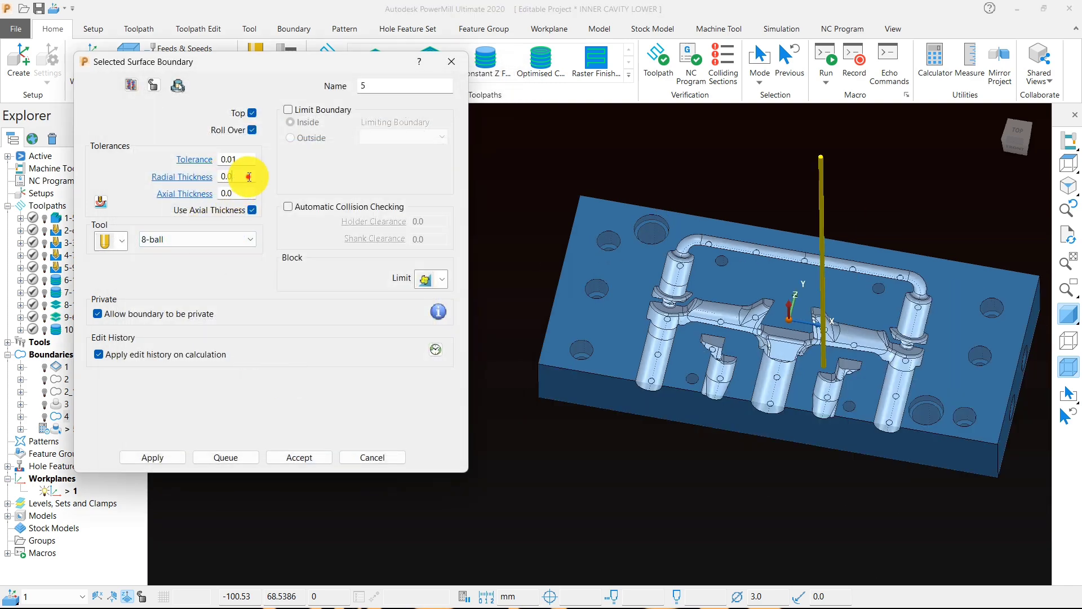
- Set the radial thickness of boundary 5 to 0.05 and turn off its separate axial thickness
{"action": "left_click_drag", "start_coordinate": [249, 176], "coordinate": [212, 174]}
{"action": "type", "text": "0.05"}
{"action": "left_click", "coordinate": [252, 211]}
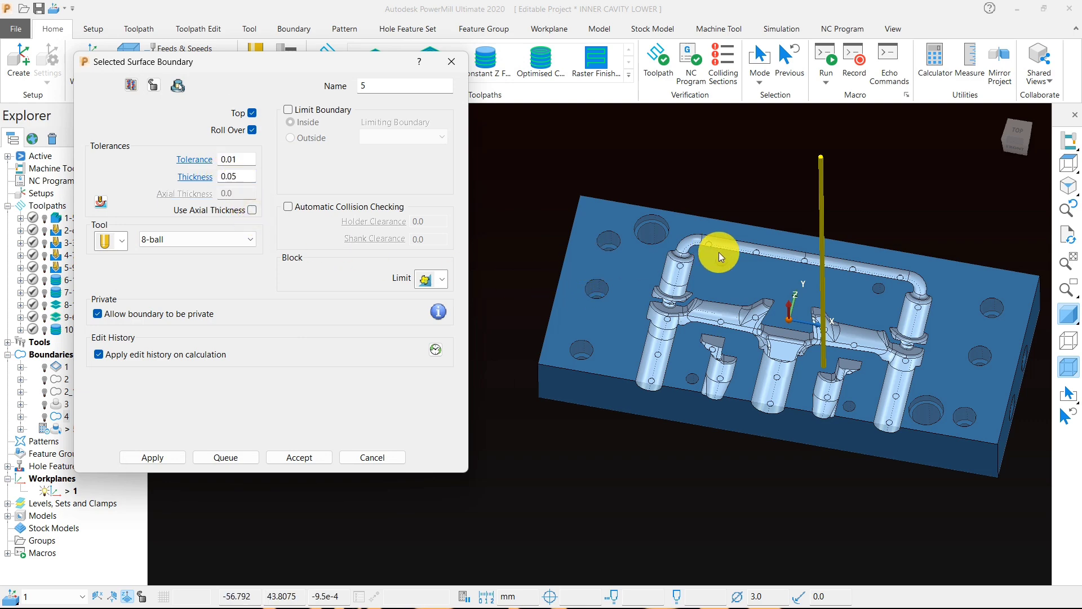
- Set the single thickness of boundary 5 to 0 and calculate the boundary around the groove surfaces
{"action": "scroll", "coordinate": [718, 252], "scroll_direction": "up", "scroll_amount": 4}
{"action": "scroll", "coordinate": [687, 351], "scroll_direction": "down", "scroll_amount": 1}
{"action": "scroll", "coordinate": [676, 337], "scroll_direction": "up", "scroll_amount": 2}
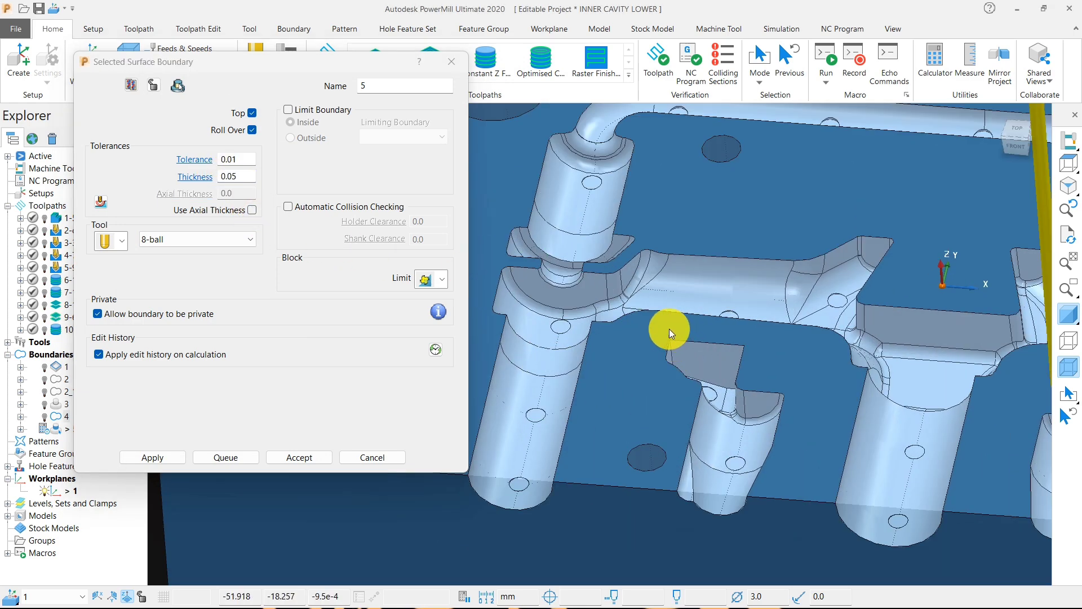
{"action": "scroll", "coordinate": [654, 327], "scroll_direction": "down", "scroll_amount": 3}
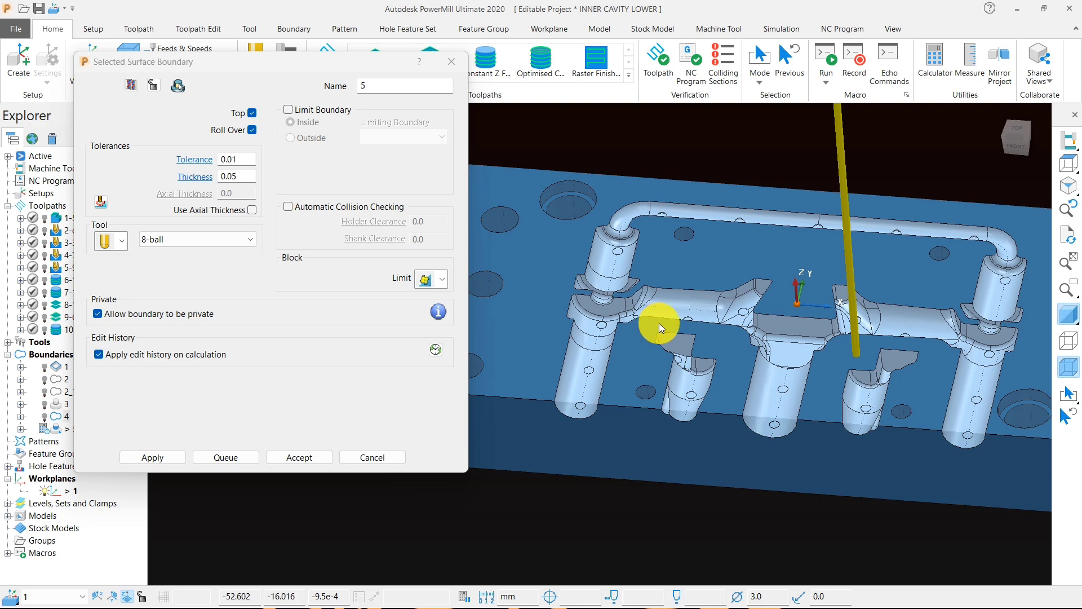
{"action": "scroll", "coordinate": [658, 323], "scroll_direction": "up", "scroll_amount": 5}
{"action": "scroll", "coordinate": [648, 405], "scroll_direction": "down", "scroll_amount": 5}
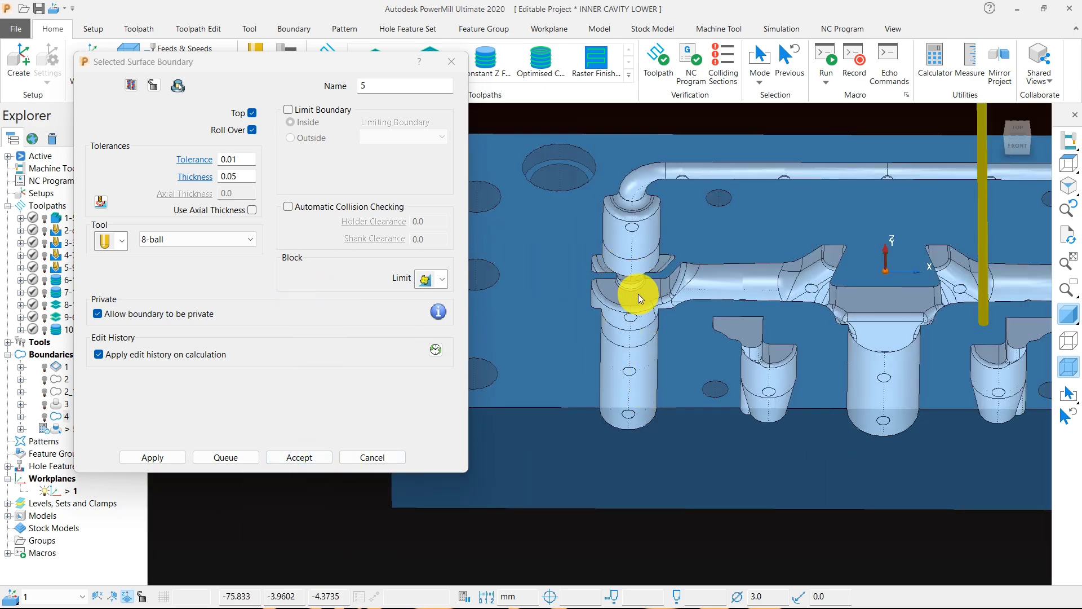
{"action": "scroll", "coordinate": [624, 297], "scroll_direction": "up", "scroll_amount": 3}
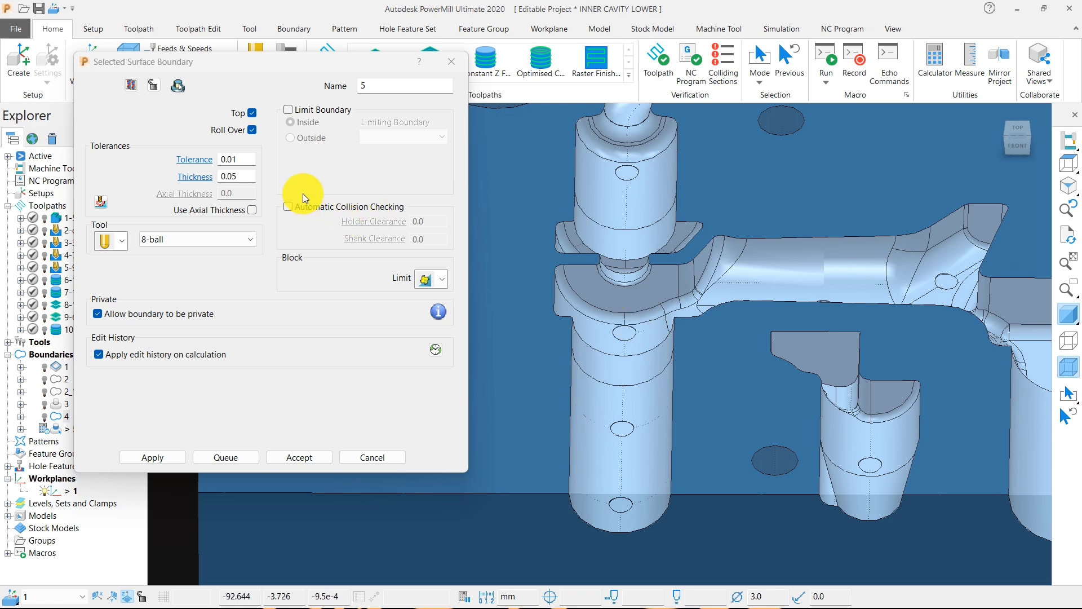
{"action": "double_click", "coordinate": [240, 177]}
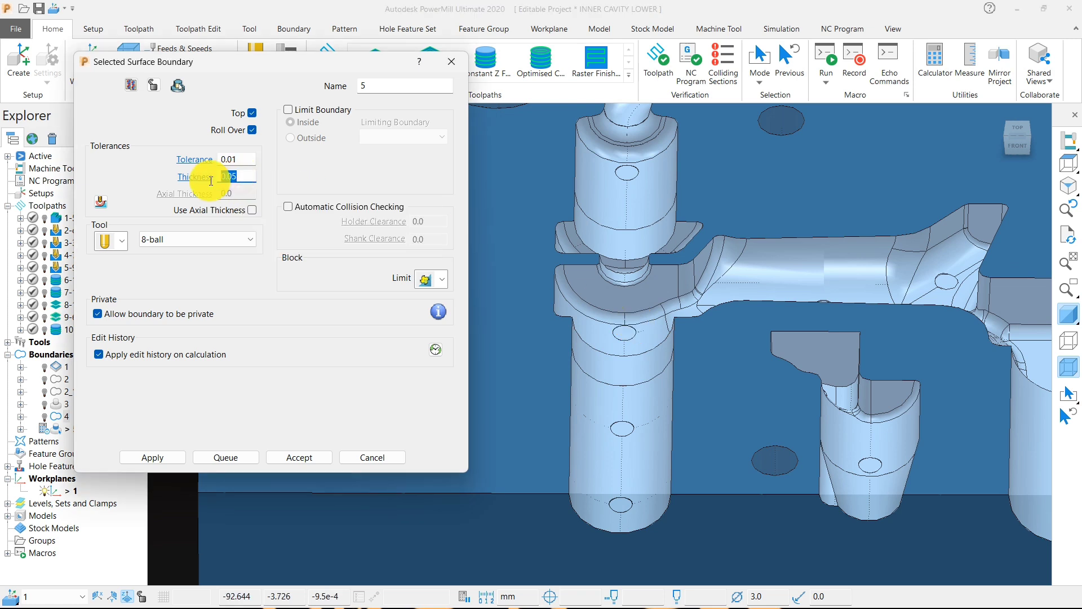
{"action": "type", "text": "0"}
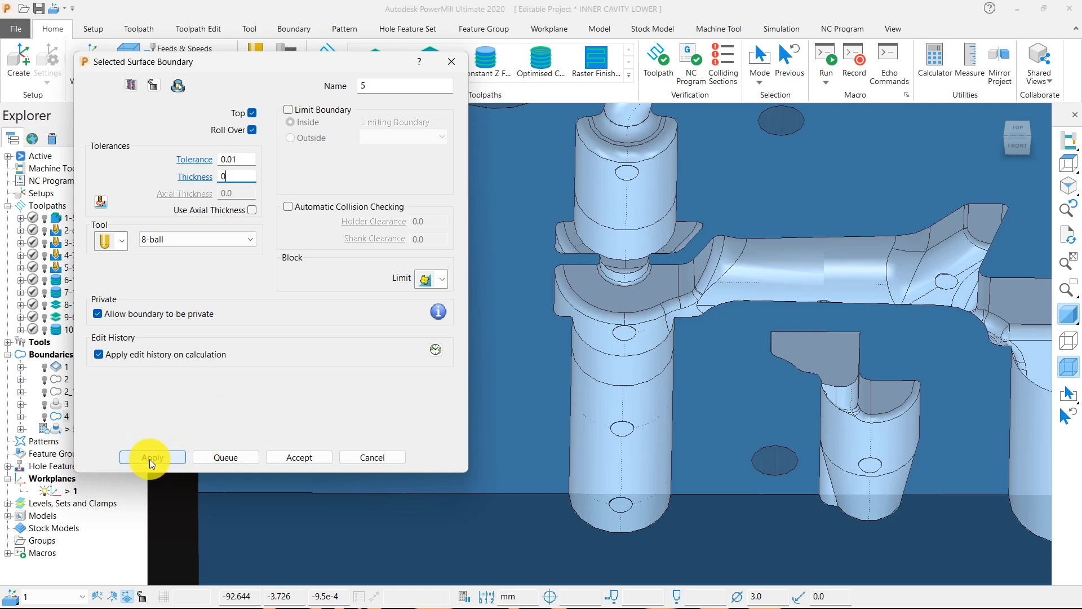
{"action": "left_click", "coordinate": [150, 459]}
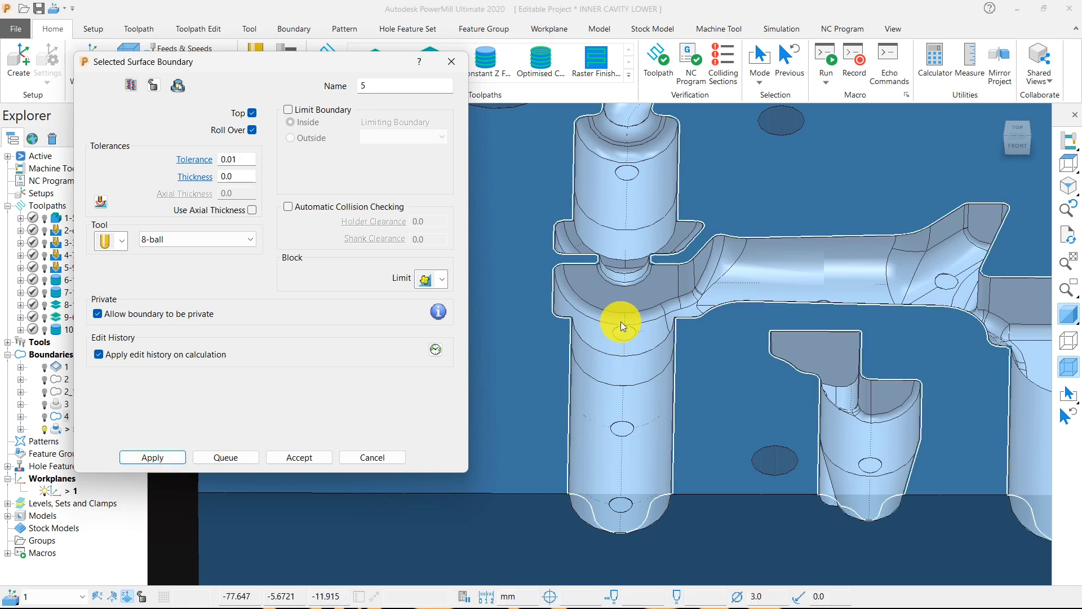
- Check the calculated boundary outline around all the grooves and accept it
{"action": "scroll", "coordinate": [620, 297], "scroll_direction": "down", "scroll_amount": 3}
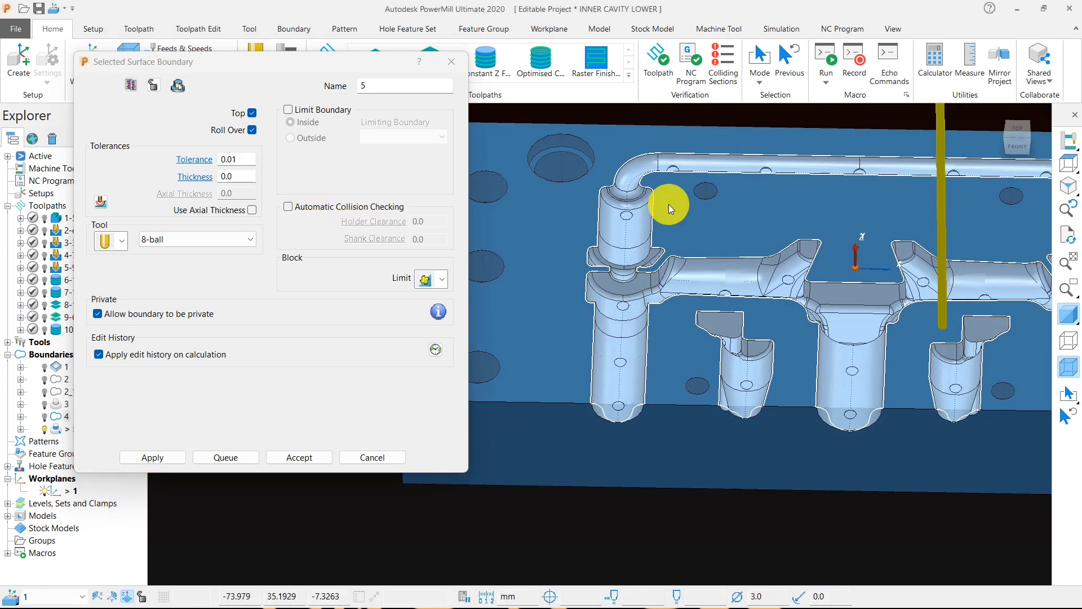
{"action": "scroll", "coordinate": [722, 272], "scroll_direction": "down", "scroll_amount": 2}
{"action": "scroll", "coordinate": [697, 327], "scroll_direction": "down", "scroll_amount": 5}
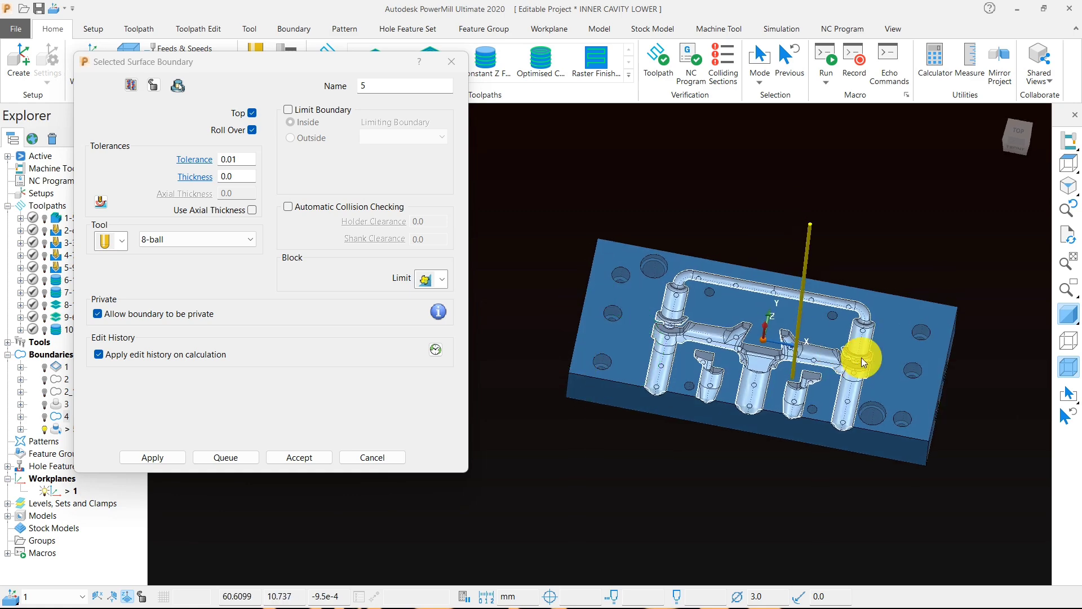
{"action": "scroll", "coordinate": [860, 363], "scroll_direction": "up", "scroll_amount": 8}
{"action": "left_click", "coordinate": [308, 456]}
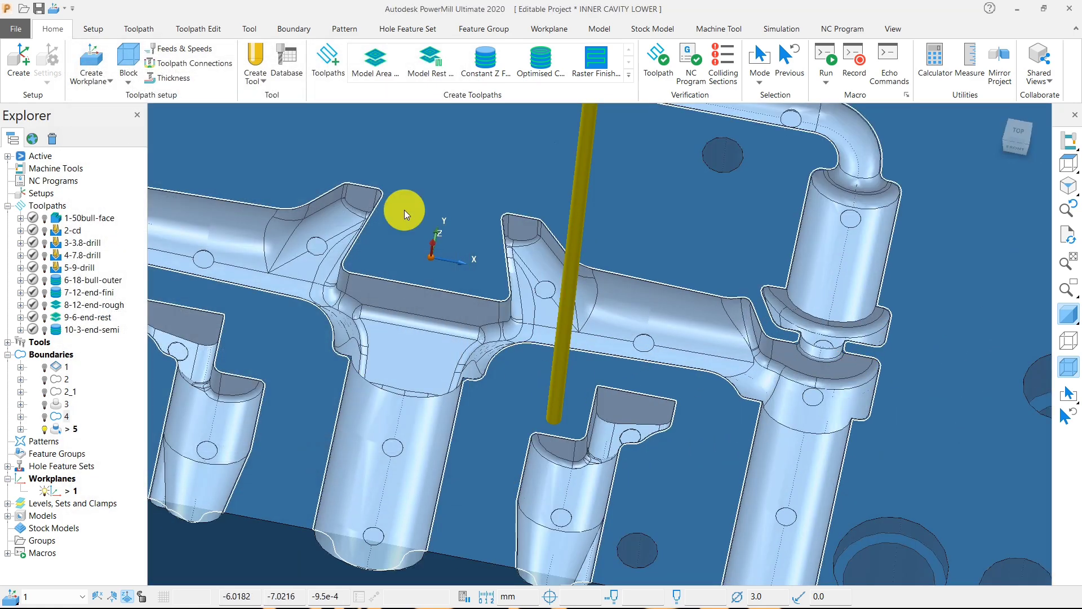
- Start an Optimised Constant Z Finishing toolpath and assign the 8-ball tool to it
{"action": "left_click", "coordinate": [332, 66]}
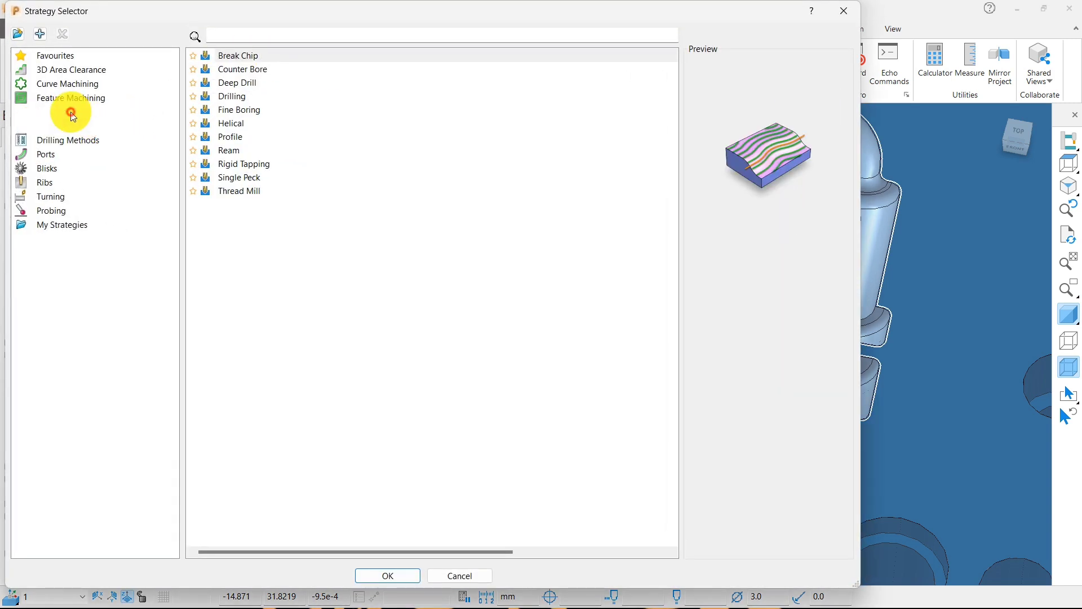
{"action": "left_click", "coordinate": [70, 111]}
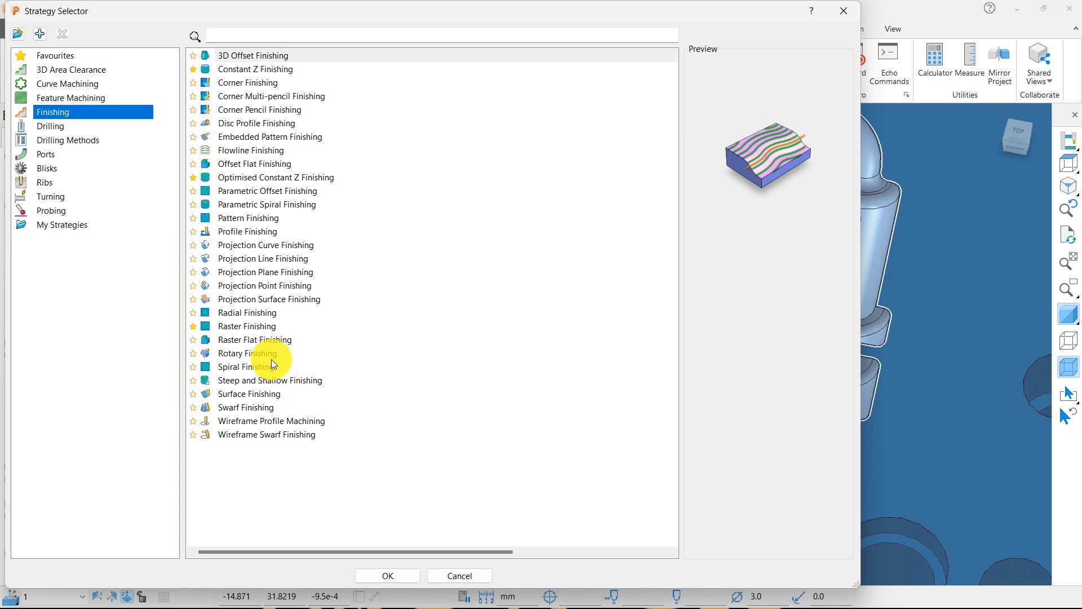
{"action": "left_click", "coordinate": [276, 179]}
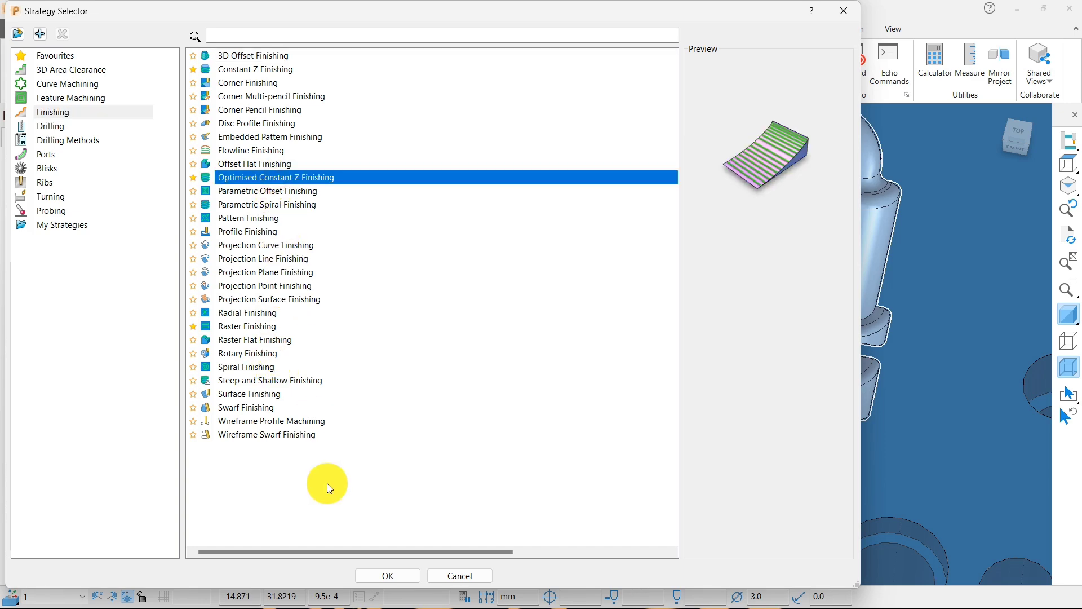
{"action": "left_click", "coordinate": [386, 572]}
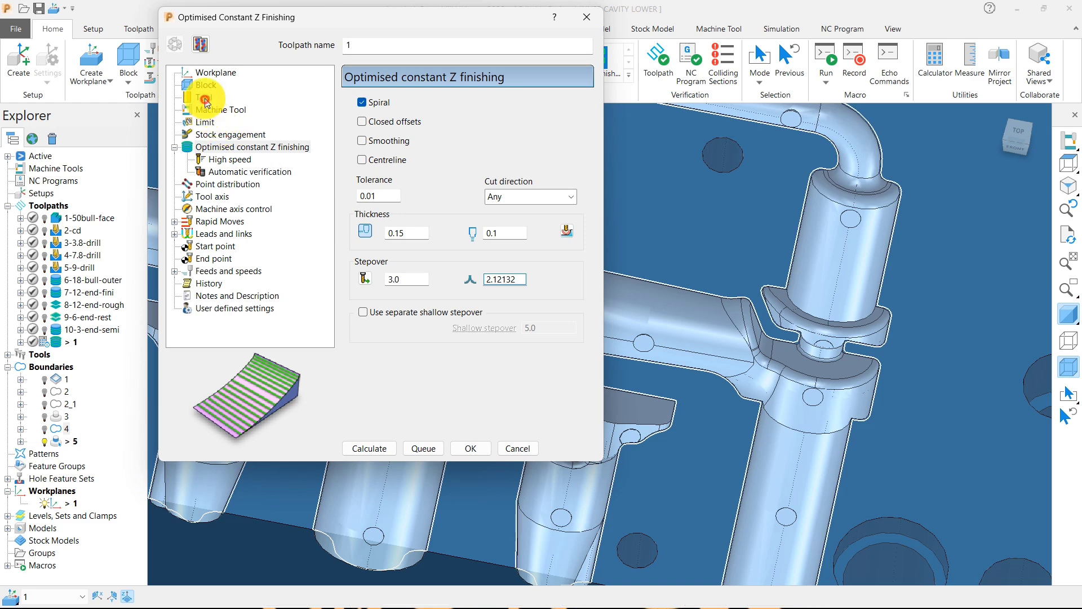
{"action": "left_click", "coordinate": [206, 102]}
{"action": "left_click", "coordinate": [476, 104]}
{"action": "left_click", "coordinate": [515, 231]}
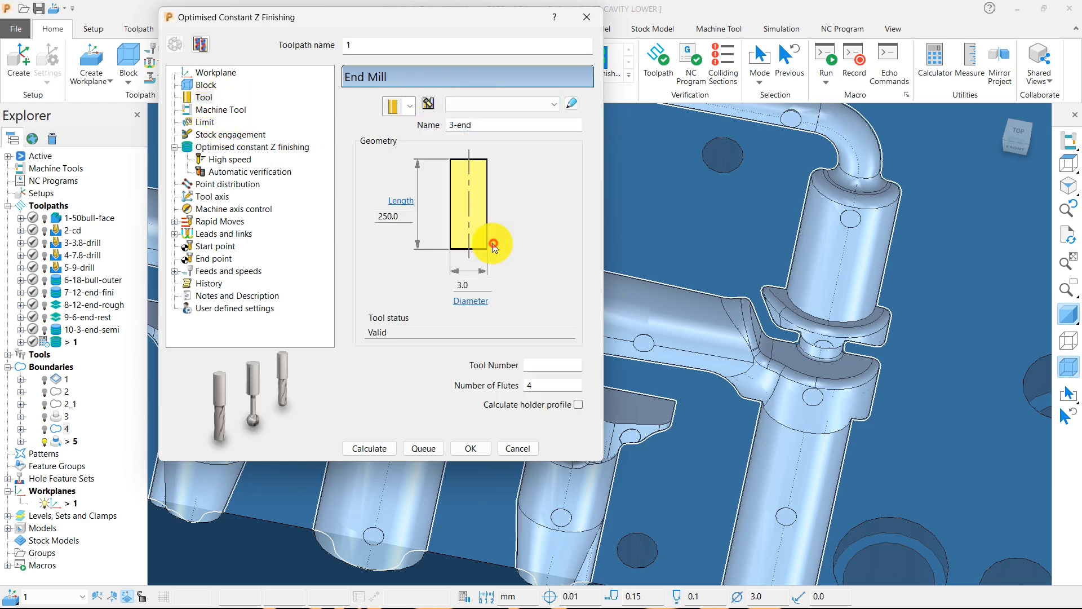
- Set the finishing toolpath's radial and axial thickness to 0 and its stepover to 0.2
{"action": "left_click", "coordinate": [260, 148]}
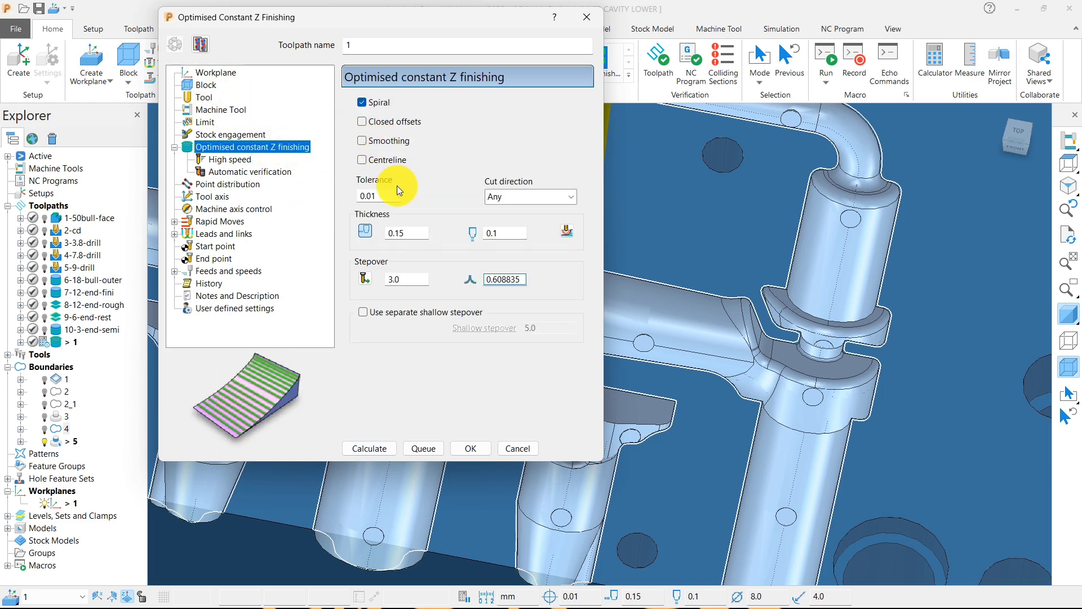
{"action": "double_click", "coordinate": [418, 232]}
{"action": "type", "text": "0"}
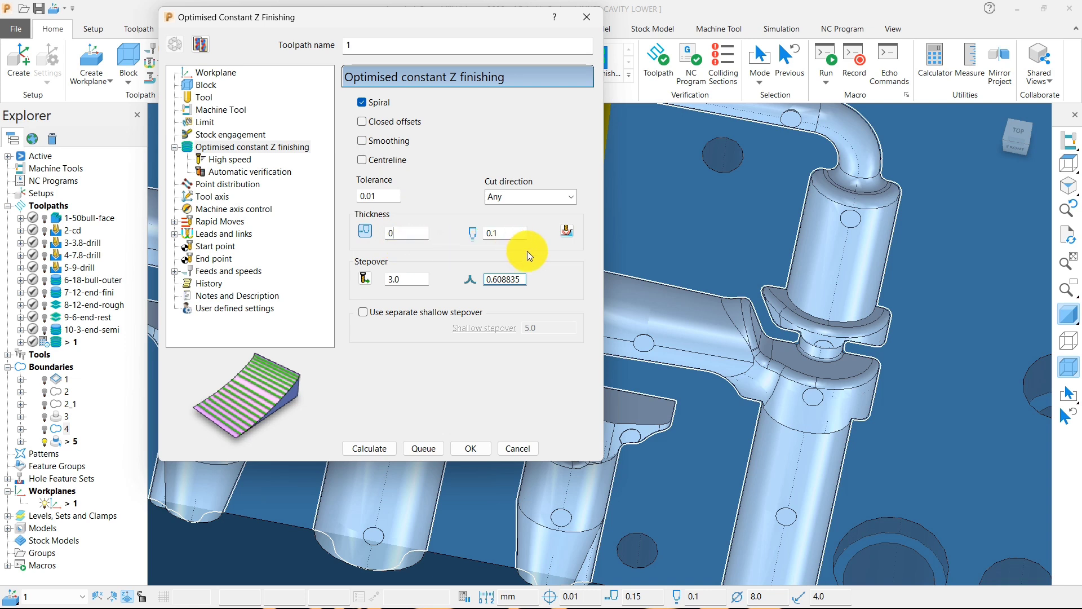
{"action": "left_click_drag", "start_coordinate": [505, 234], "coordinate": [443, 235]}
{"action": "type", "text": "0"}
{"action": "left_click_drag", "start_coordinate": [411, 279], "coordinate": [357, 278]}
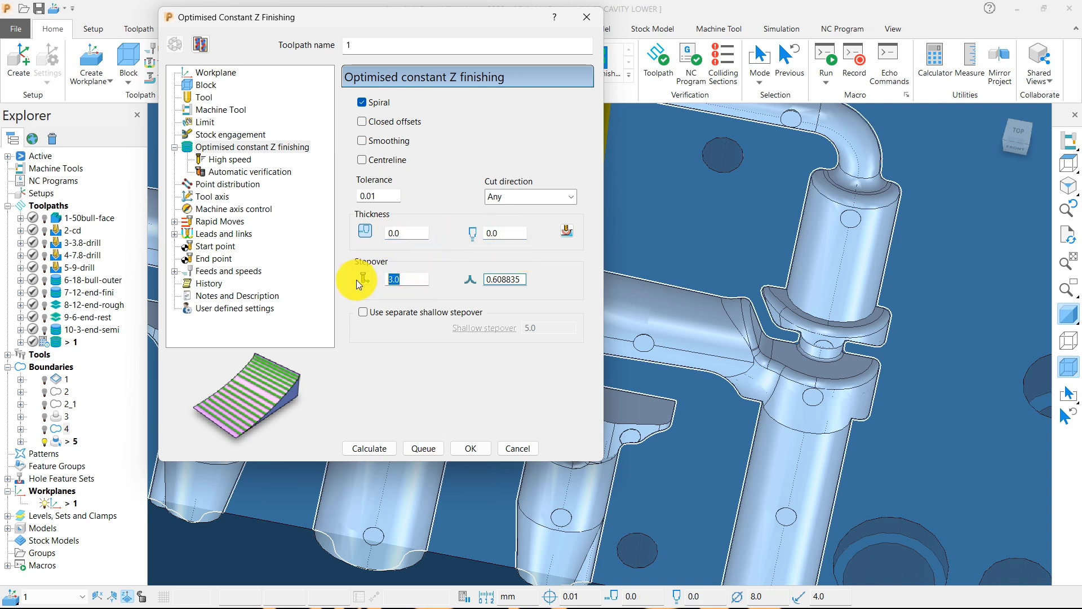
{"action": "type", "text": ".2"}
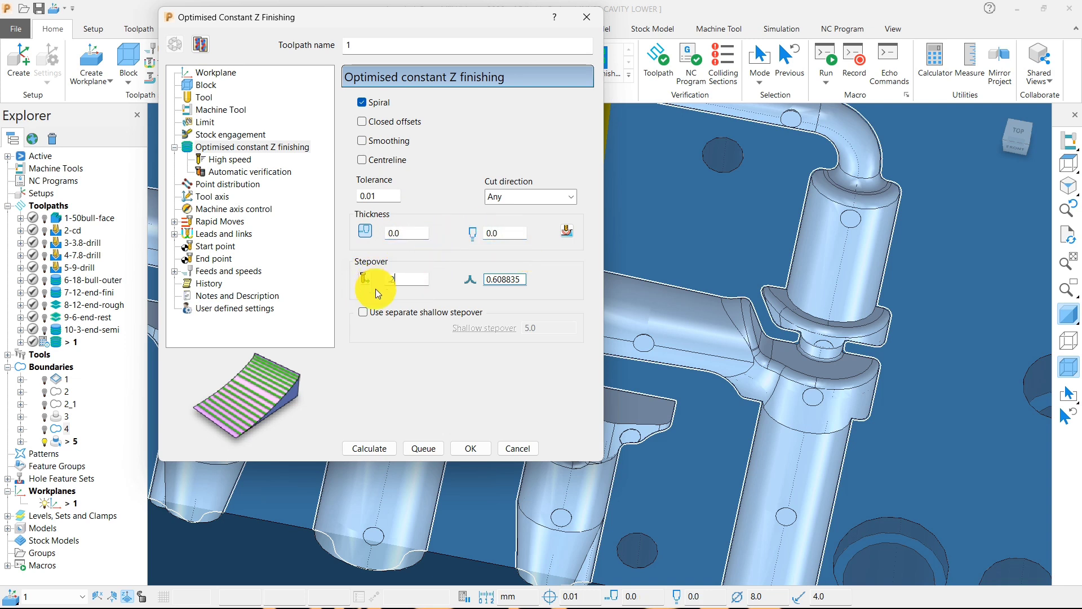
- Check that boundary 5 limits the toolpath, start its calculation and send it to the queue
{"action": "left_click", "coordinate": [204, 121]}
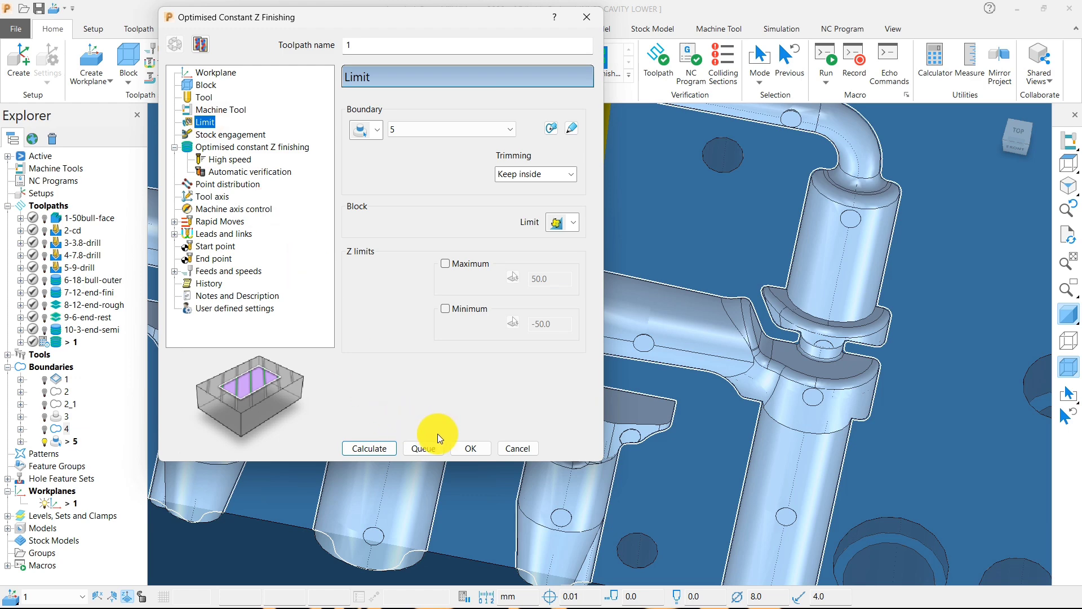
{"action": "left_click", "coordinate": [355, 449]}
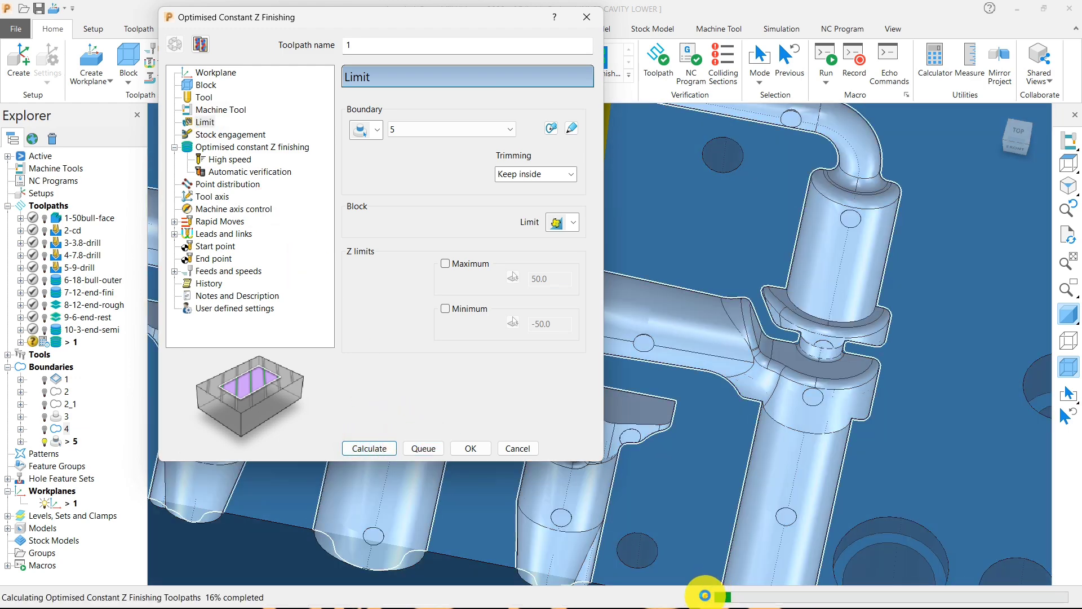
{"action": "left_click", "coordinate": [415, 452]}
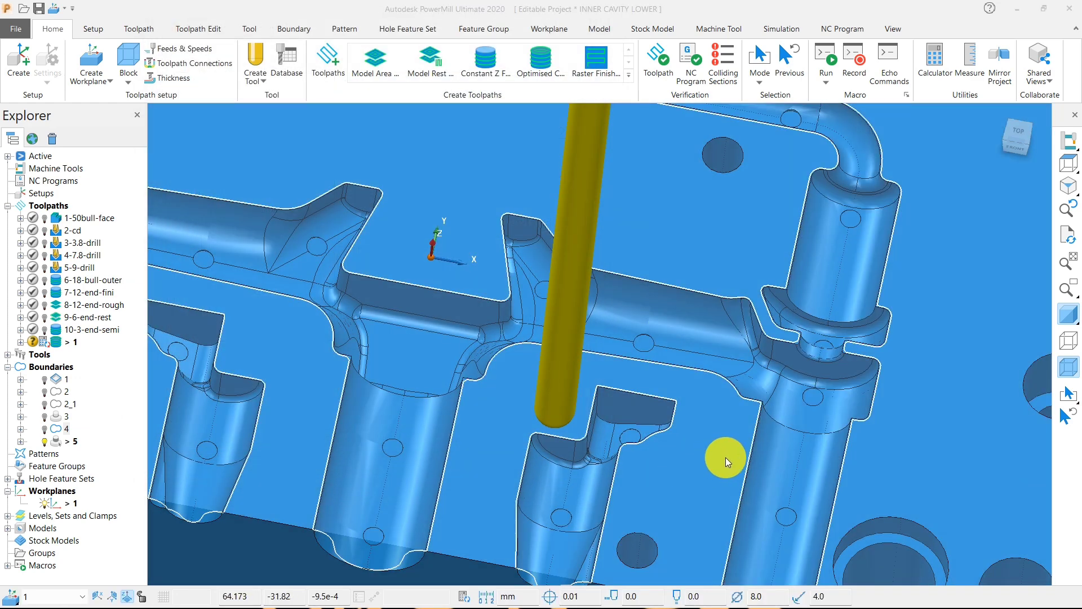
- Reselect the groove surfaces on the model from boundary 5
{"action": "scroll", "coordinate": [771, 407], "scroll_direction": "down", "scroll_amount": 4}
{"action": "middle_click_drag", "start_coordinate": [771, 391], "coordinate": [713, 345]}
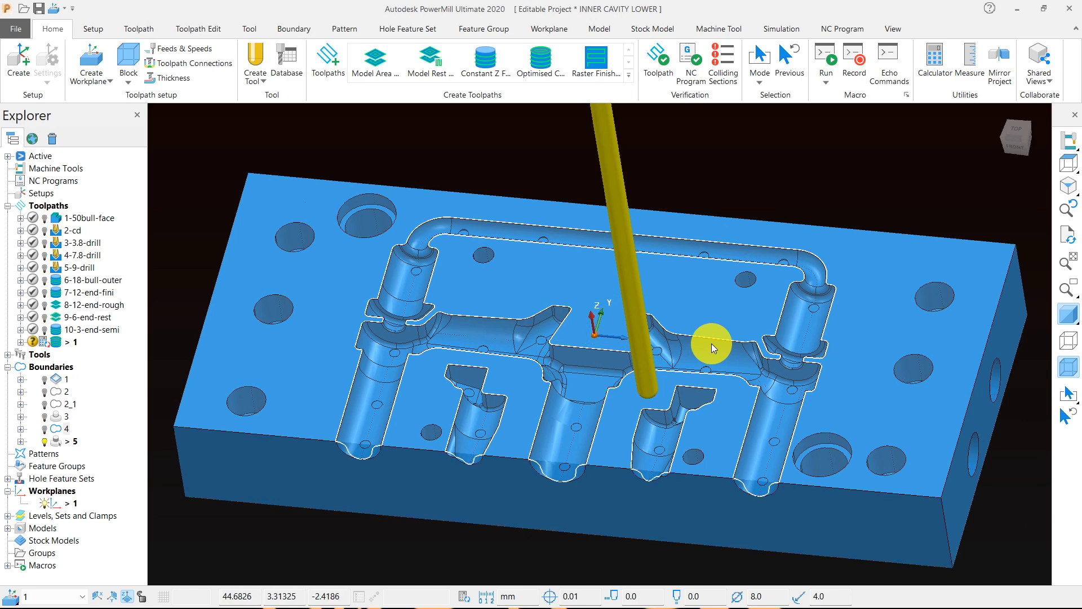
{"action": "scroll", "coordinate": [488, 325], "scroll_direction": "down", "scroll_amount": 1}
{"action": "scroll", "coordinate": [488, 324], "scroll_direction": "down", "scroll_amount": 1}
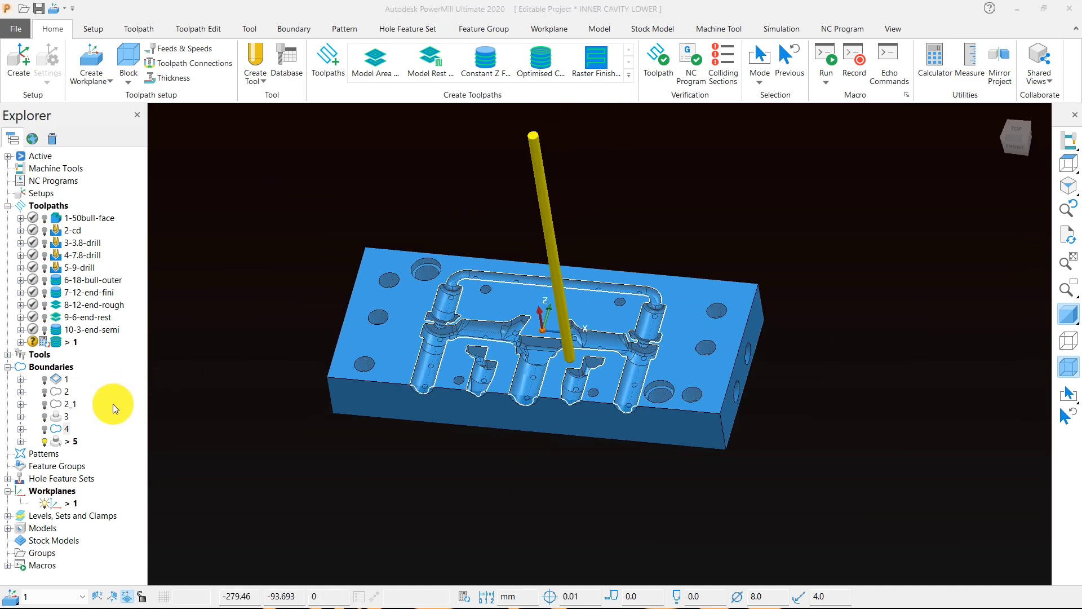
{"action": "right_click", "coordinate": [67, 444]}
{"action": "left_click", "coordinate": [120, 338]}
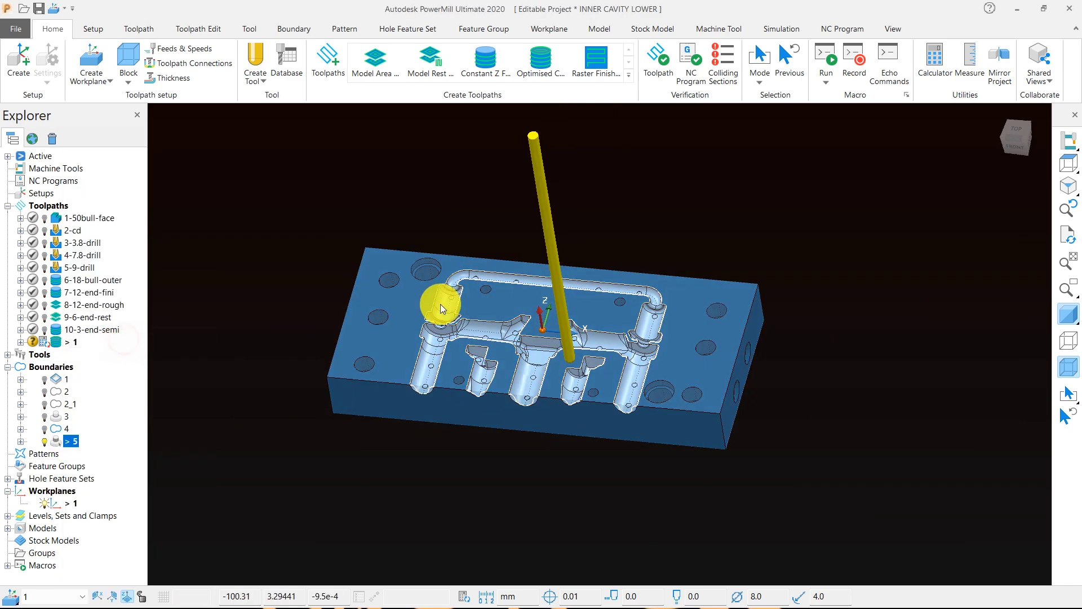
- Create a user-defined boundary from the edges of the selected groove surfaces and accept it
{"action": "scroll", "coordinate": [432, 355], "scroll_direction": "up", "scroll_amount": 3}
{"action": "scroll", "coordinate": [548, 367], "scroll_direction": "down", "scroll_amount": 1}
{"action": "scroll", "coordinate": [634, 280], "scroll_direction": "down", "scroll_amount": 3}
{"action": "right_click", "coordinate": [333, 182]}
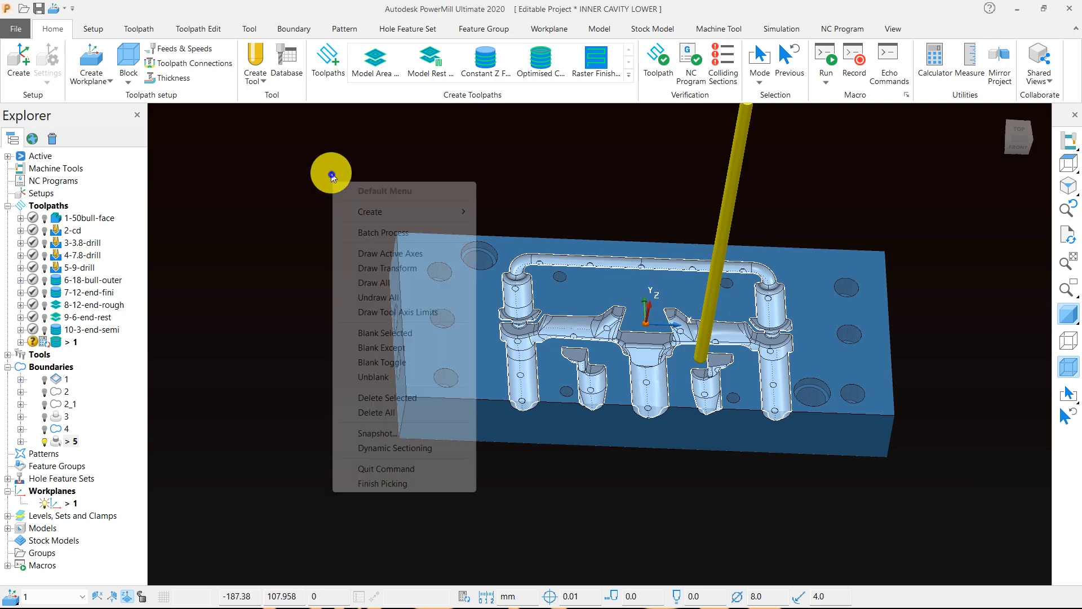
{"action": "mouse_move", "coordinate": [444, 211]}
{"action": "mouse_move", "coordinate": [550, 241]}
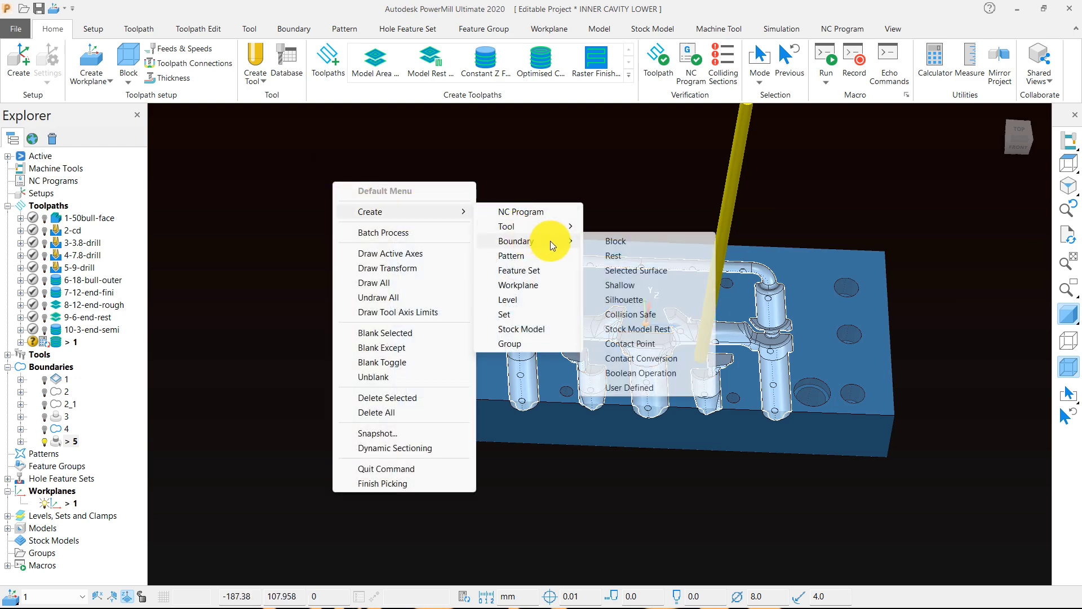
{"action": "left_click", "coordinate": [636, 388]}
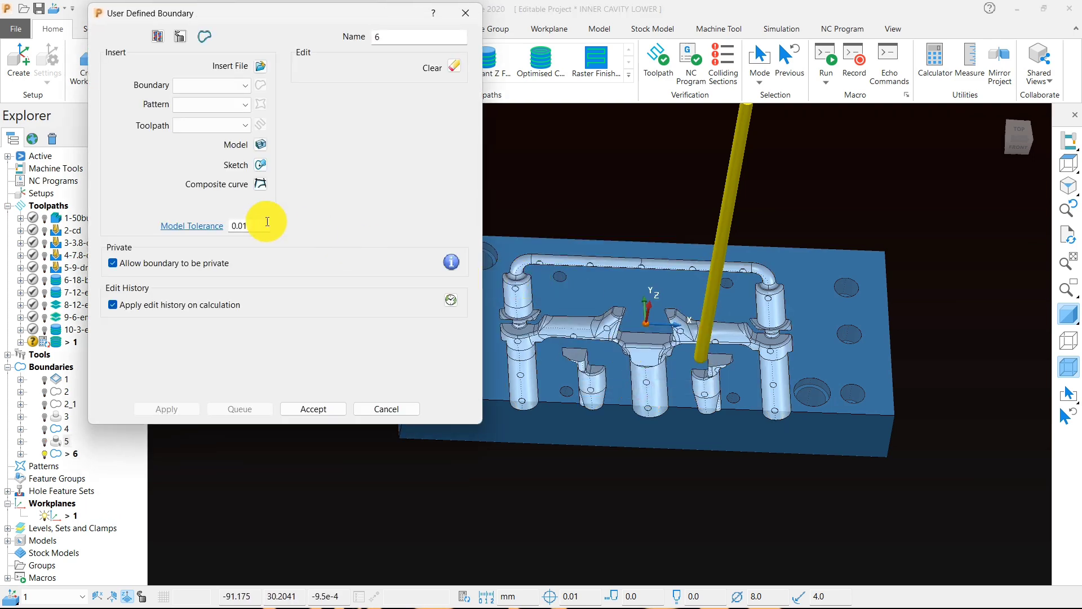
{"action": "left_click", "coordinate": [261, 146]}
{"action": "left_click", "coordinate": [314, 409]}
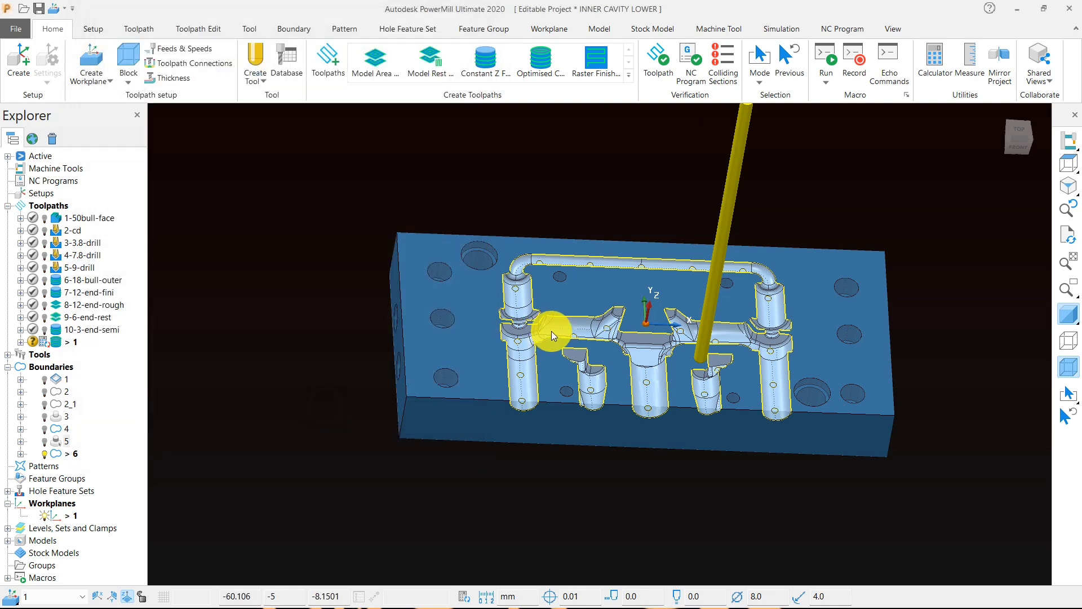
- Delete the hole segments lying below the top face from boundary 6, keeping only the main groove outline
{"action": "left_click", "coordinate": [1069, 314]}
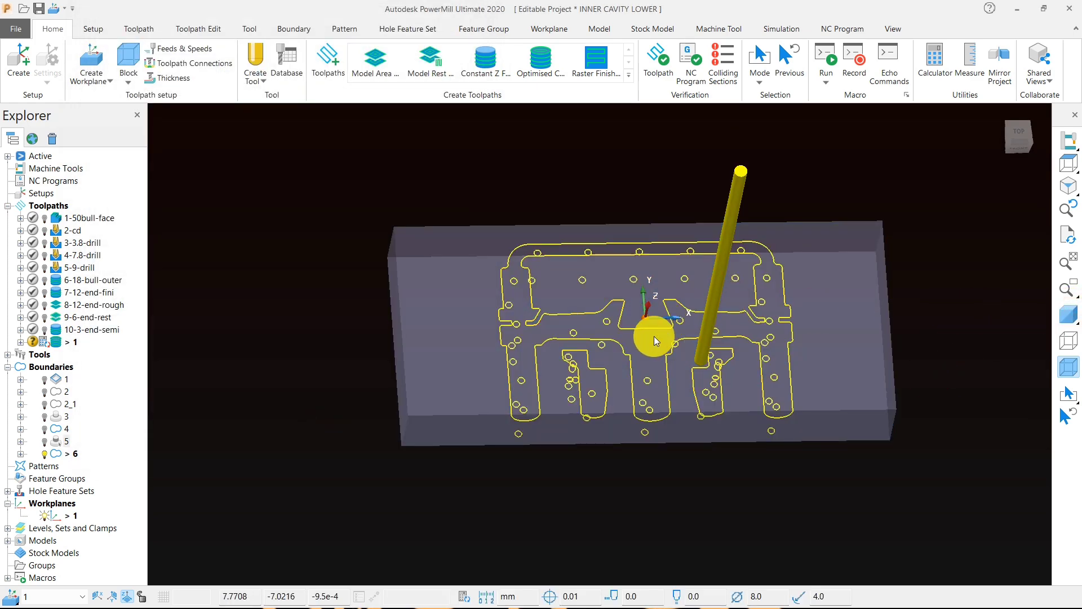
{"action": "mouse_move", "coordinate": [1069, 163]}
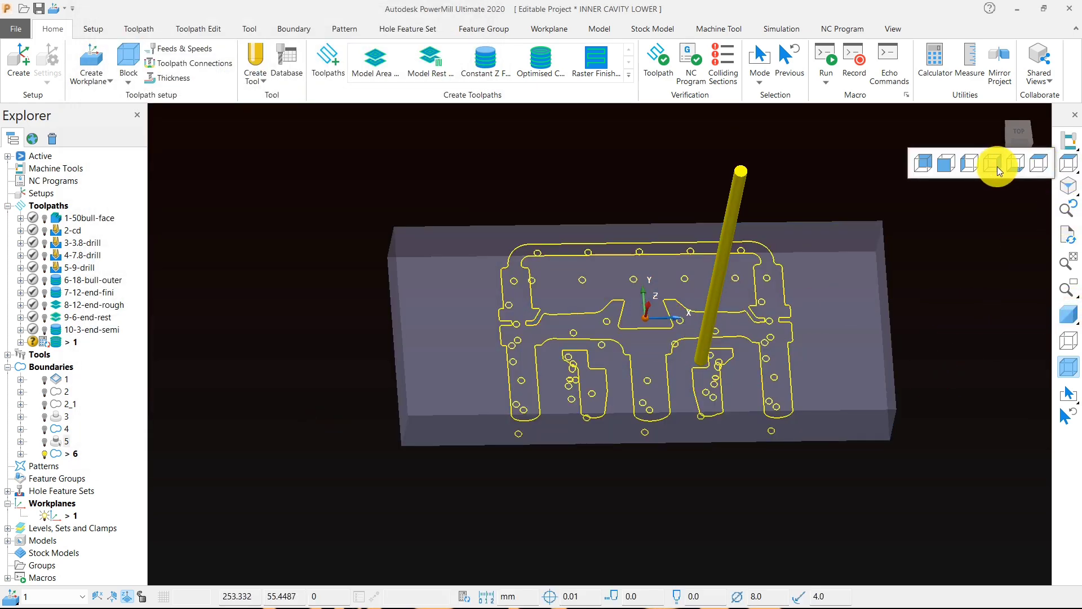
{"action": "left_click", "coordinate": [996, 166]}
{"action": "scroll", "coordinate": [733, 243], "scroll_direction": "down", "scroll_amount": 3}
{"action": "scroll", "coordinate": [703, 392], "scroll_direction": "up", "scroll_amount": 6}
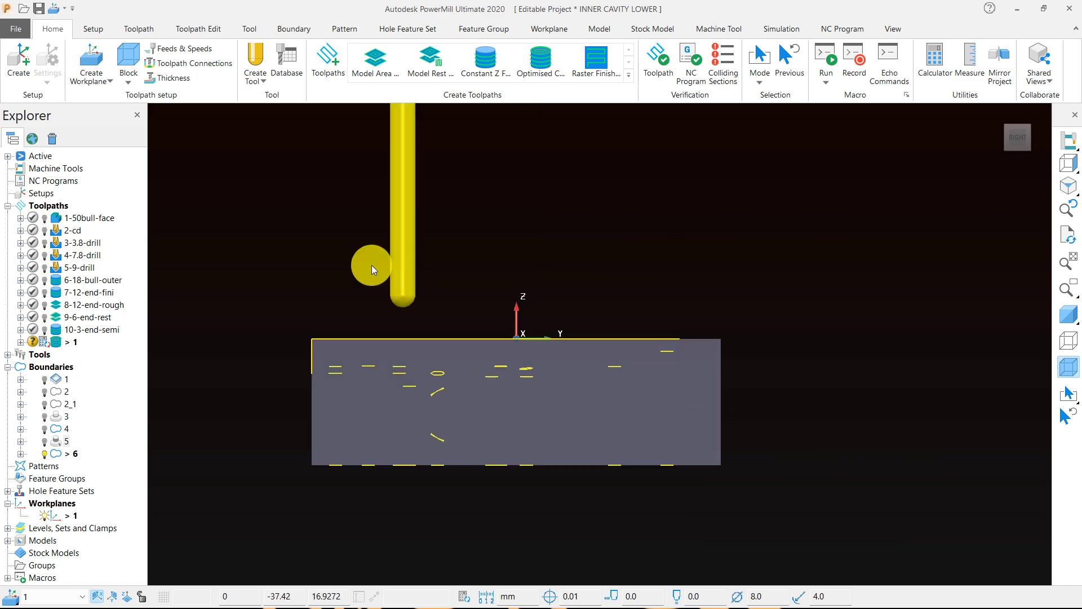
{"action": "left_click", "coordinate": [273, 228]}
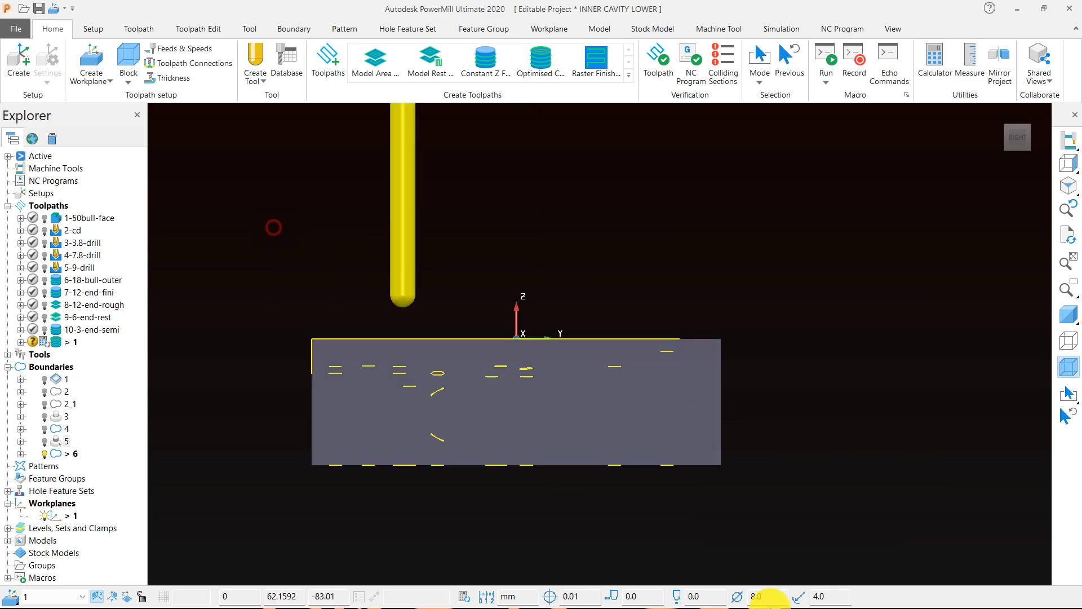
{"action": "left_click", "coordinate": [609, 338]}
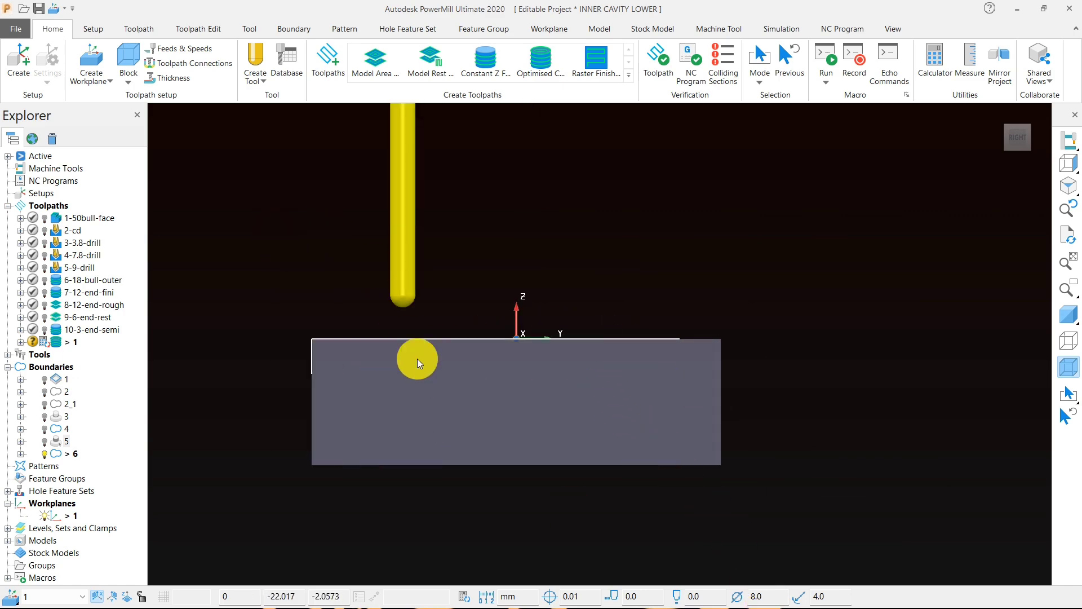
{"action": "middle_click_drag", "start_coordinate": [416, 357], "coordinate": [624, 443]}
{"action": "scroll", "coordinate": [623, 440], "scroll_direction": "up", "scroll_amount": 6}
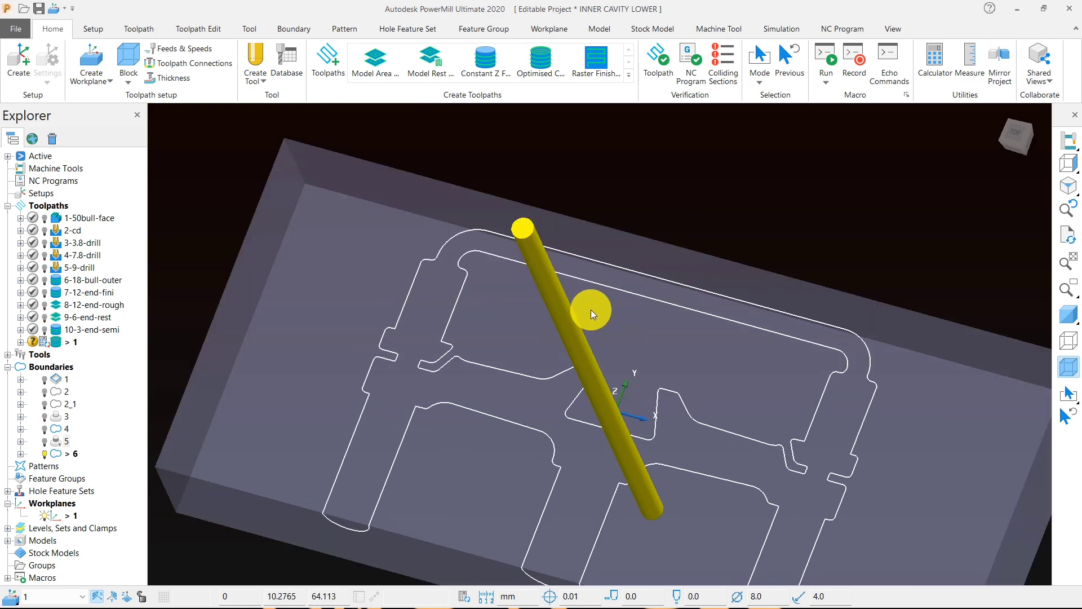
{"action": "scroll", "coordinate": [591, 309], "scroll_direction": "down", "scroll_amount": 7}
{"action": "left_click", "coordinate": [1070, 314]}
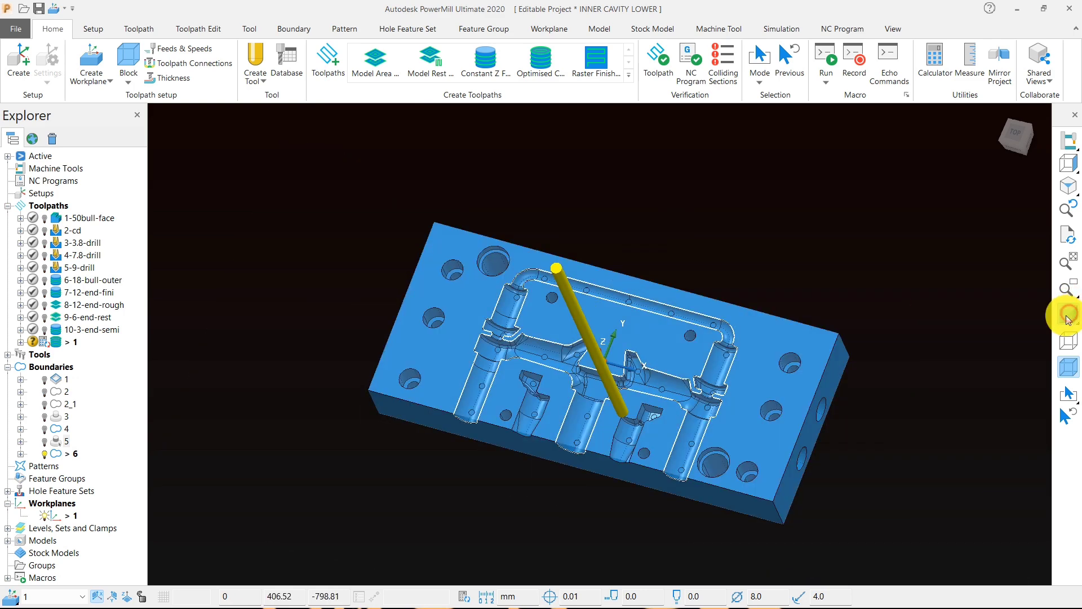
{"action": "scroll", "coordinate": [556, 302], "scroll_direction": "down", "scroll_amount": 4}
{"action": "scroll", "coordinate": [516, 400], "scroll_direction": "up", "scroll_amount": 5}
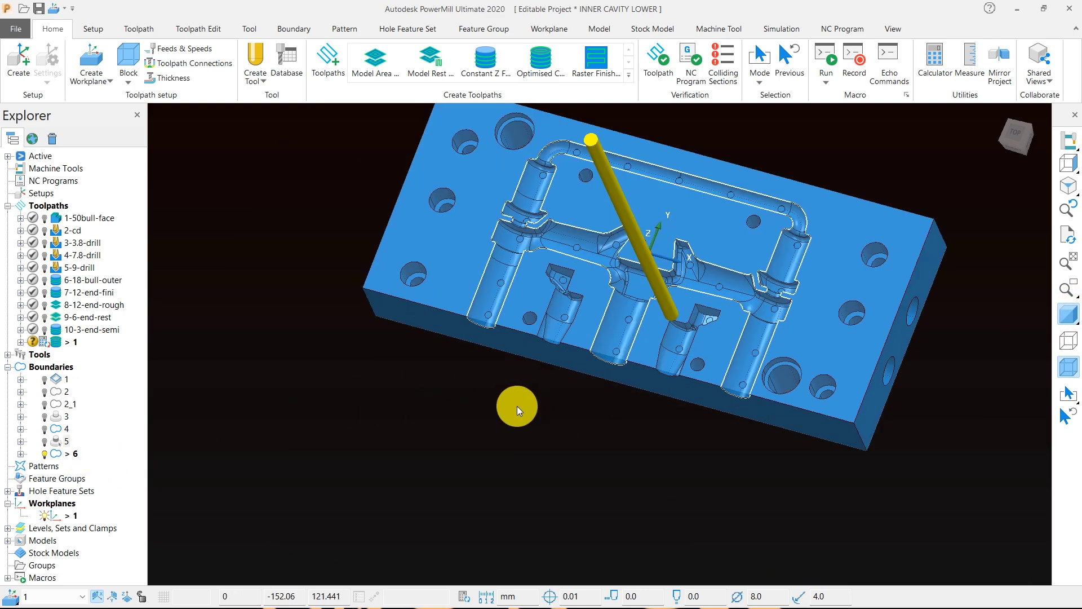
{"action": "middle_click_drag", "start_coordinate": [516, 406], "coordinate": [576, 298]}
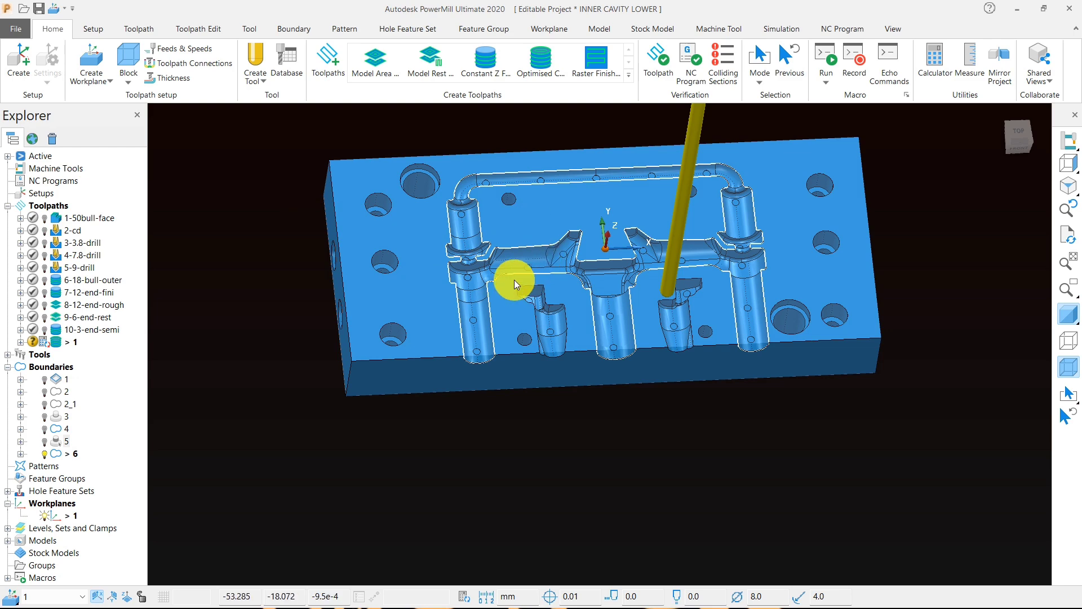
- Create a rest boundary and limit it to the inside of boundary 6
{"action": "right_click", "coordinate": [253, 172]}
{"action": "mouse_move", "coordinate": [341, 205]}
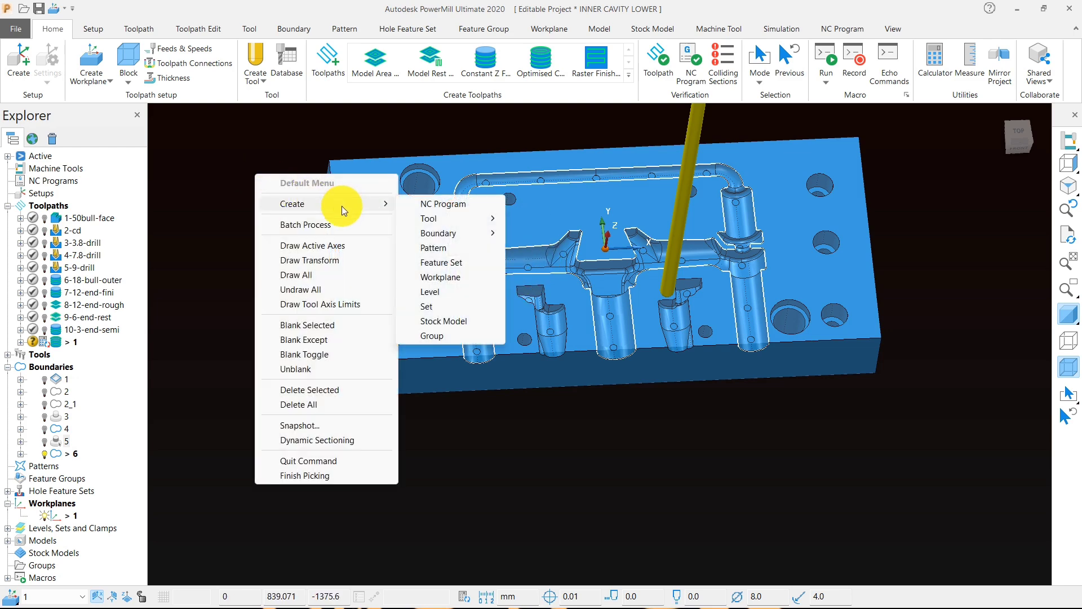
{"action": "mouse_move", "coordinate": [452, 232]}
{"action": "left_click", "coordinate": [529, 249]}
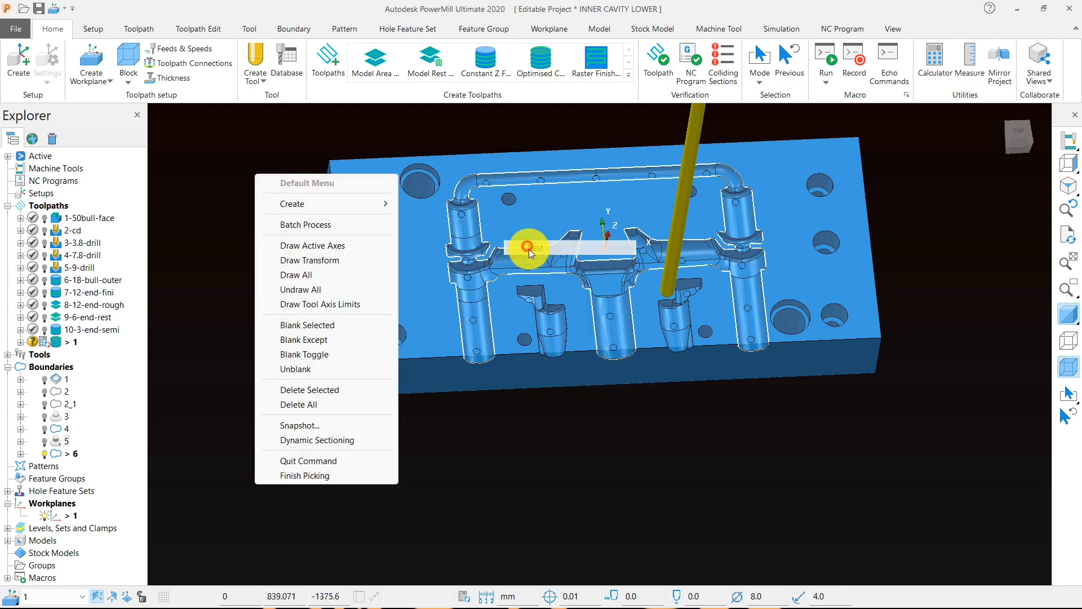
{"action": "left_click", "coordinate": [350, 84]}
{"action": "left_click", "coordinate": [435, 114]}
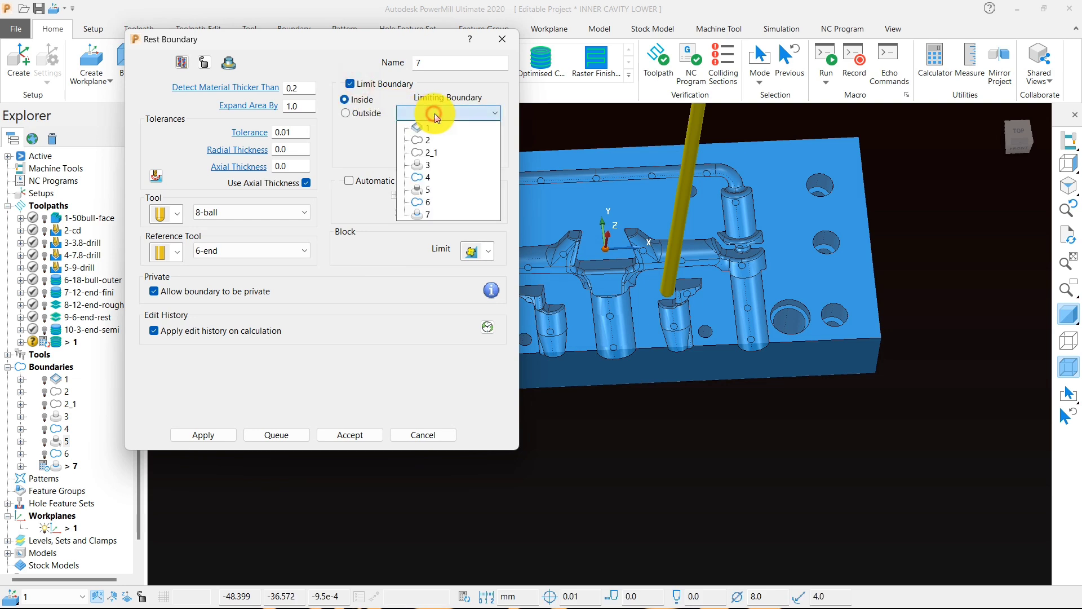
{"action": "left_click", "coordinate": [426, 202]}
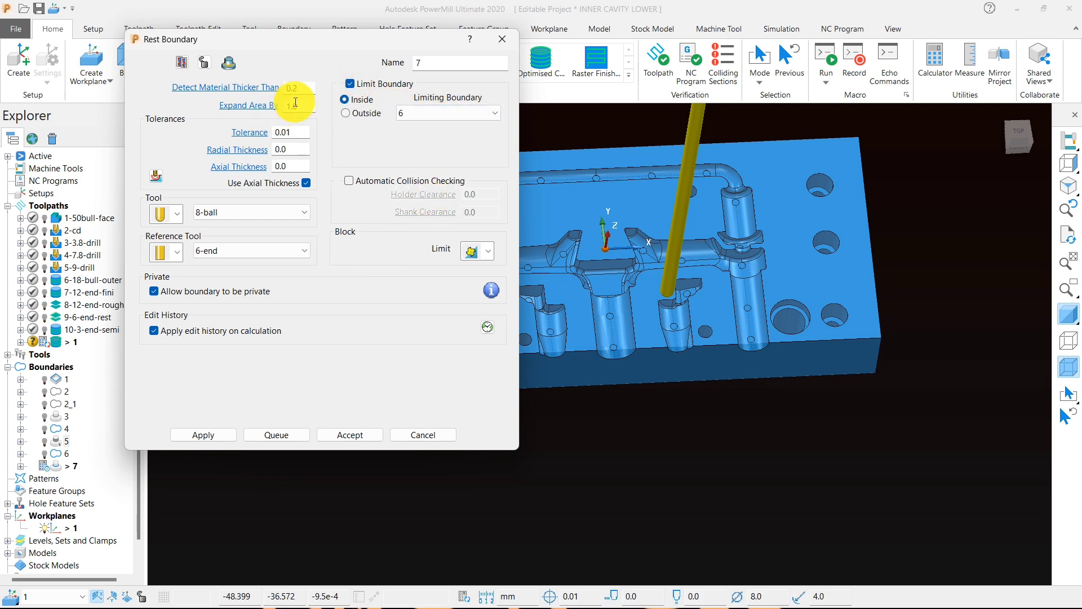
- Set the rest boundary's reference tool to 8-ball and create a 4 mm ball nosed tool named 4-ball as its cutting tool
{"action": "left_click", "coordinate": [220, 252]}
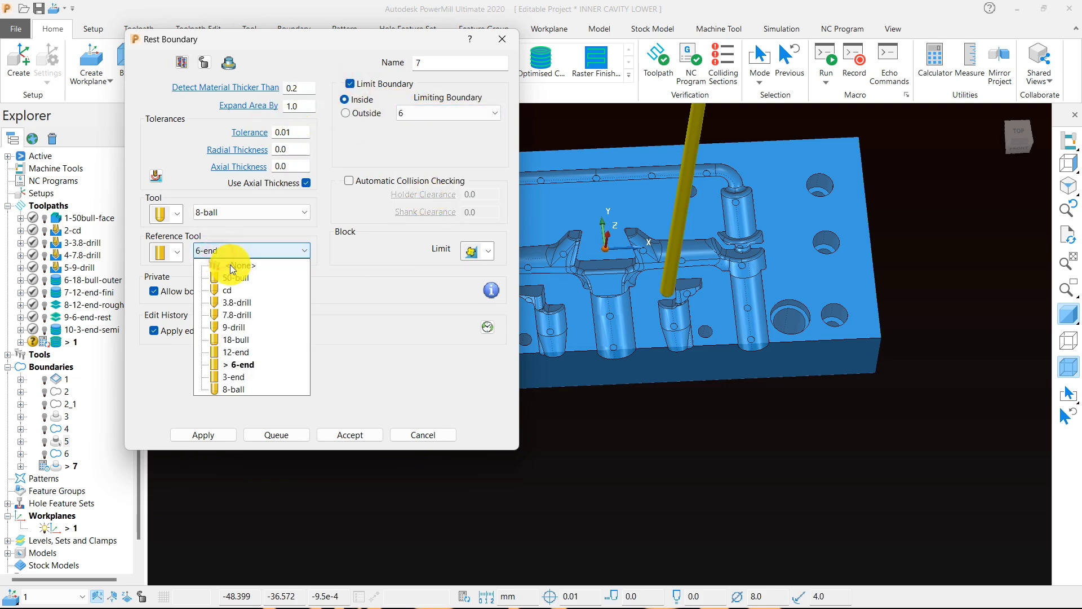
{"action": "left_click", "coordinate": [237, 388]}
{"action": "left_click", "coordinate": [178, 214]}
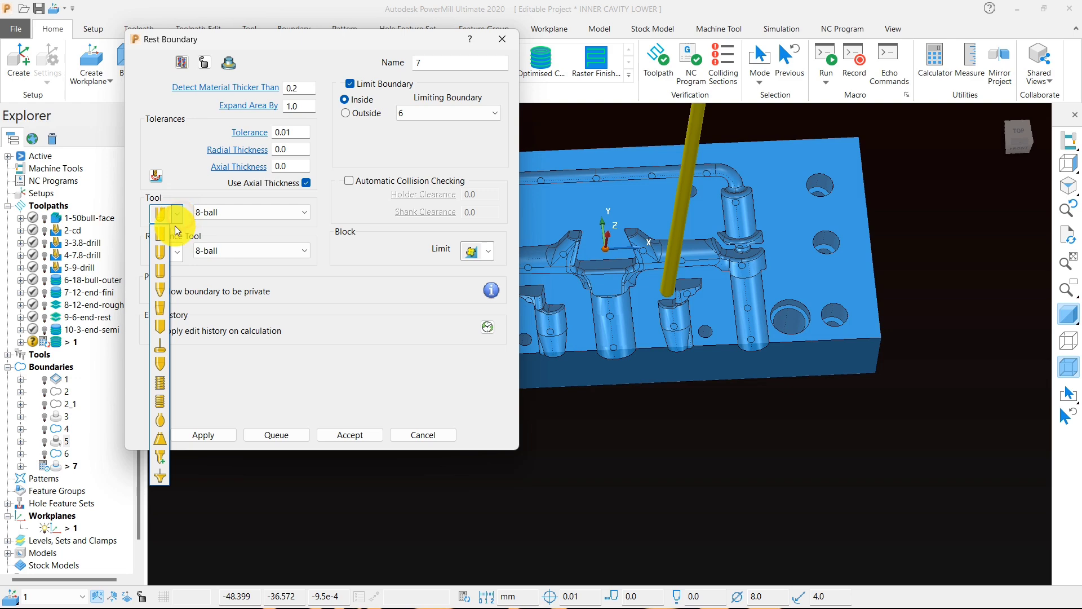
{"action": "left_click", "coordinate": [164, 254]}
{"action": "type", "text": "4"}
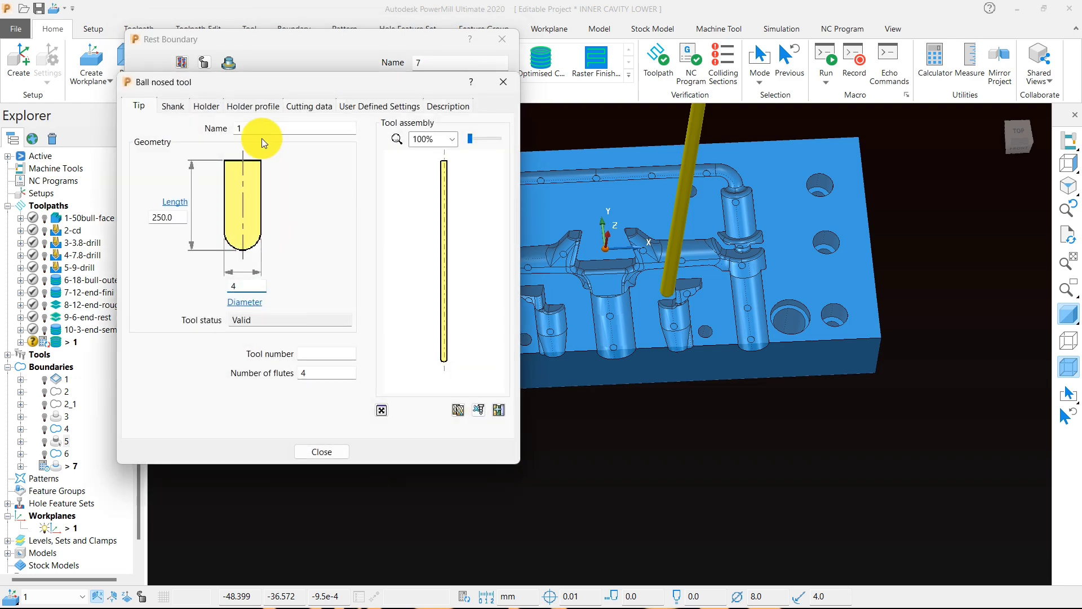
{"action": "left_click_drag", "start_coordinate": [259, 131], "coordinate": [205, 130]}
{"action": "type", "text": "4-"}
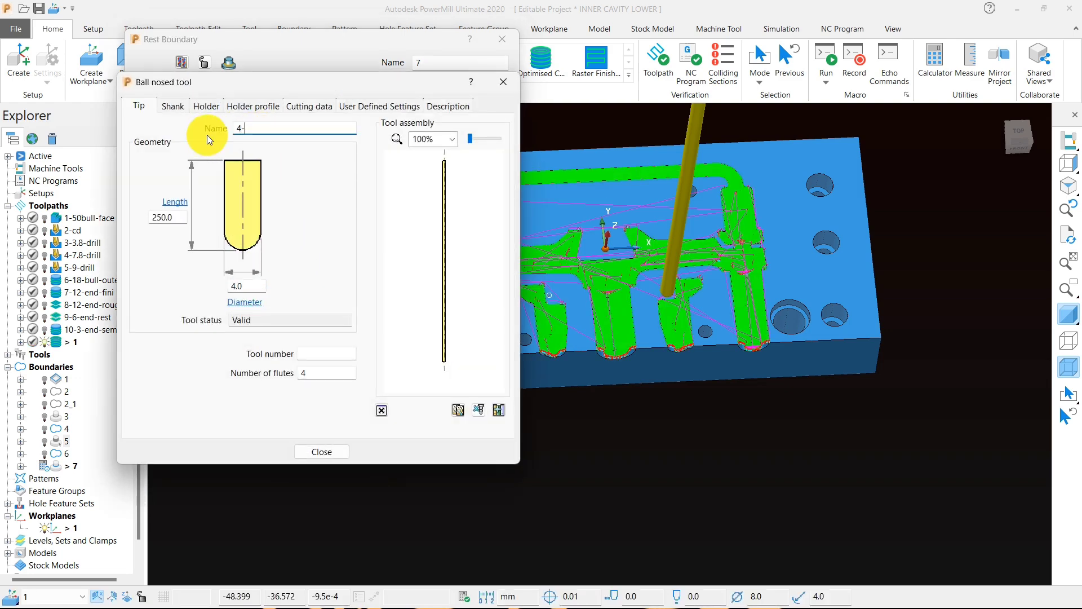
{"action": "type", "text": "ball"}
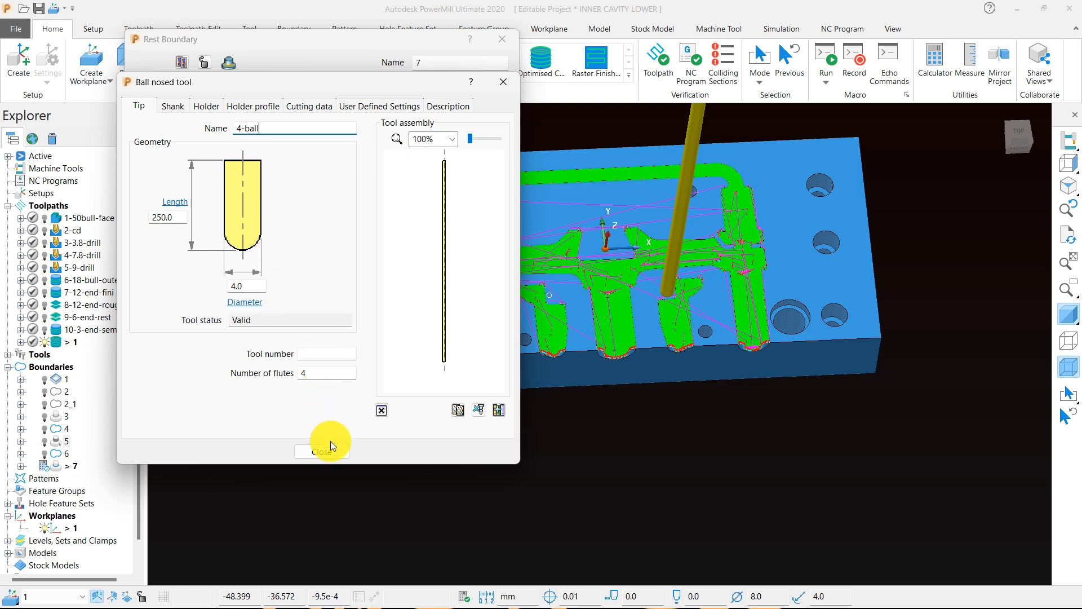
{"action": "left_click", "coordinate": [323, 452]}
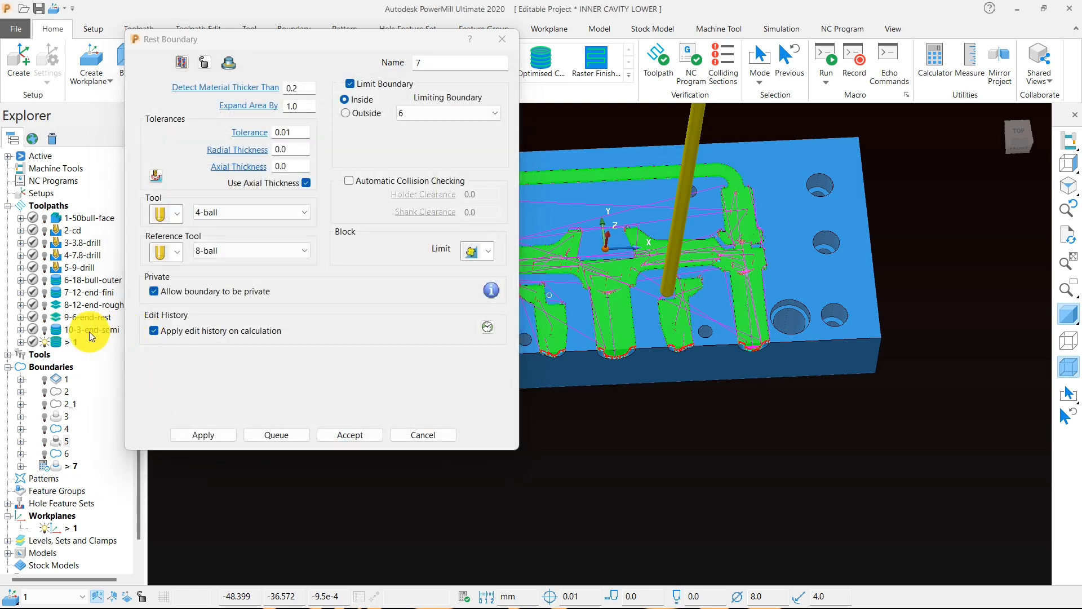
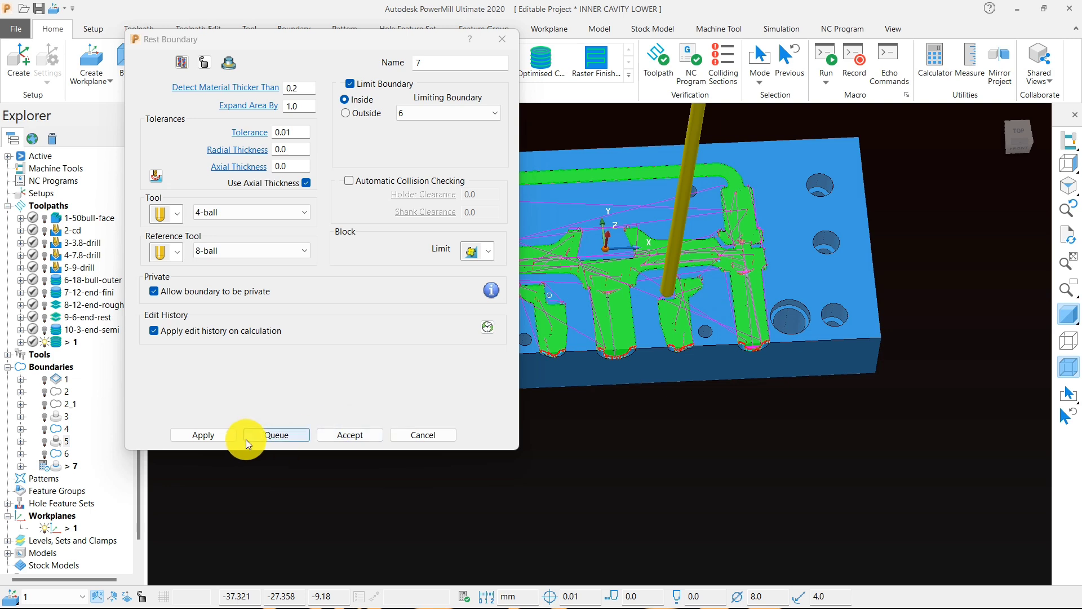
- Calculate the rest boundary for the small groove areas and accept it
{"action": "left_click", "coordinate": [198, 440]}
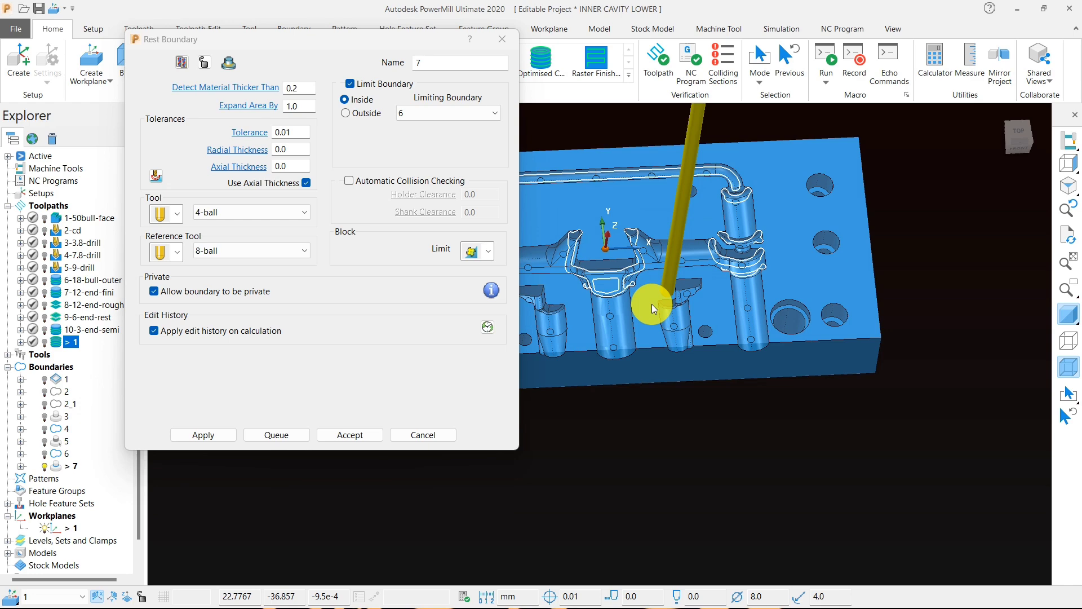
{"action": "left_click", "coordinate": [353, 435]}
{"action": "scroll", "coordinate": [454, 367], "scroll_direction": "up", "scroll_amount": 5}
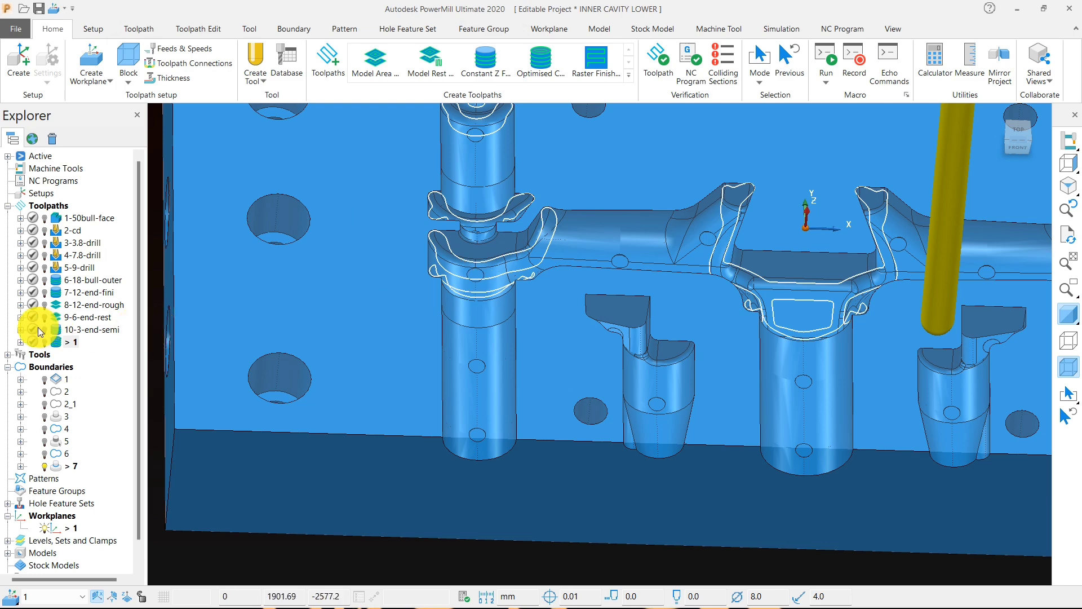
- Reactivate toolpath 1 so that it is drawn on the model
{"action": "double_click", "coordinate": [58, 342]}
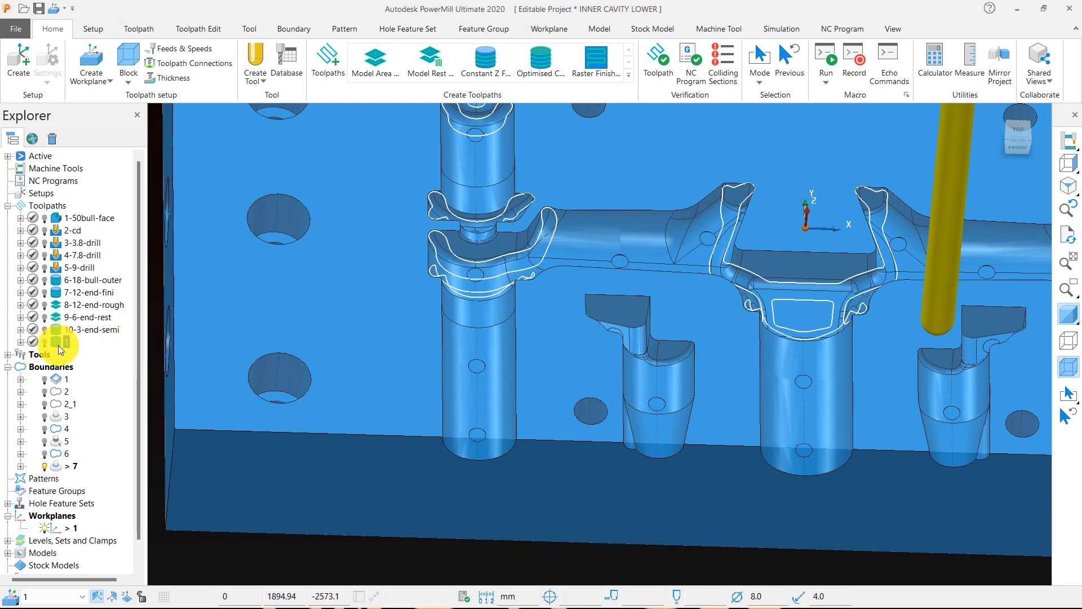
{"action": "left_click", "coordinate": [54, 341]}
{"action": "scroll", "coordinate": [517, 367], "scroll_direction": "down", "scroll_amount": 4}
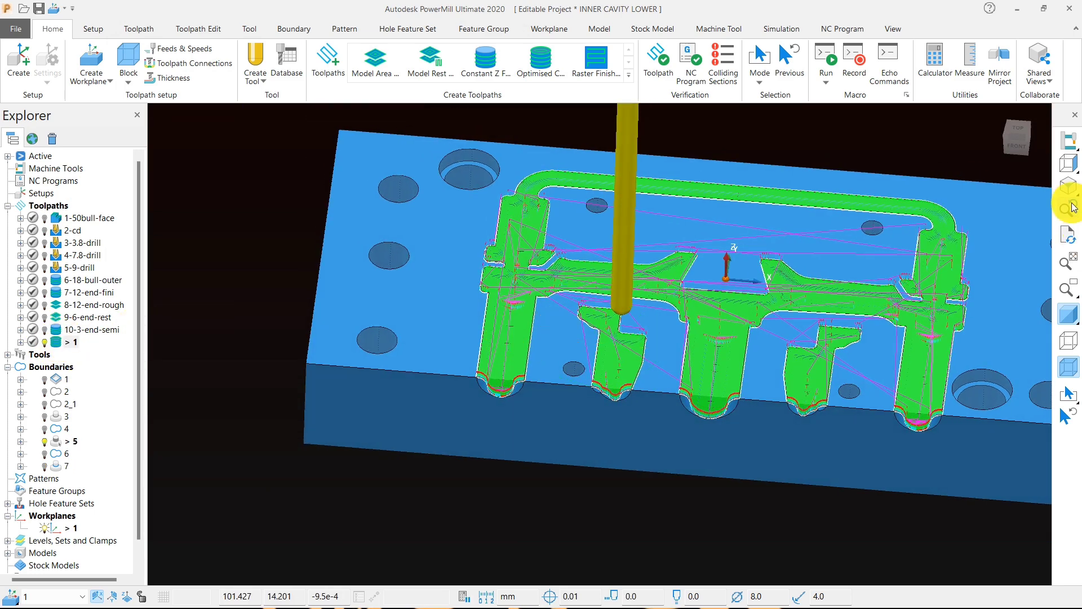
- Select toolpath 1's uppermost passes just below the block's top face in a side view and delete them
{"action": "left_click", "coordinate": [1070, 171]}
{"action": "scroll", "coordinate": [664, 376], "scroll_direction": "down", "scroll_amount": 4}
{"action": "scroll", "coordinate": [688, 317], "scroll_direction": "up", "scroll_amount": 7}
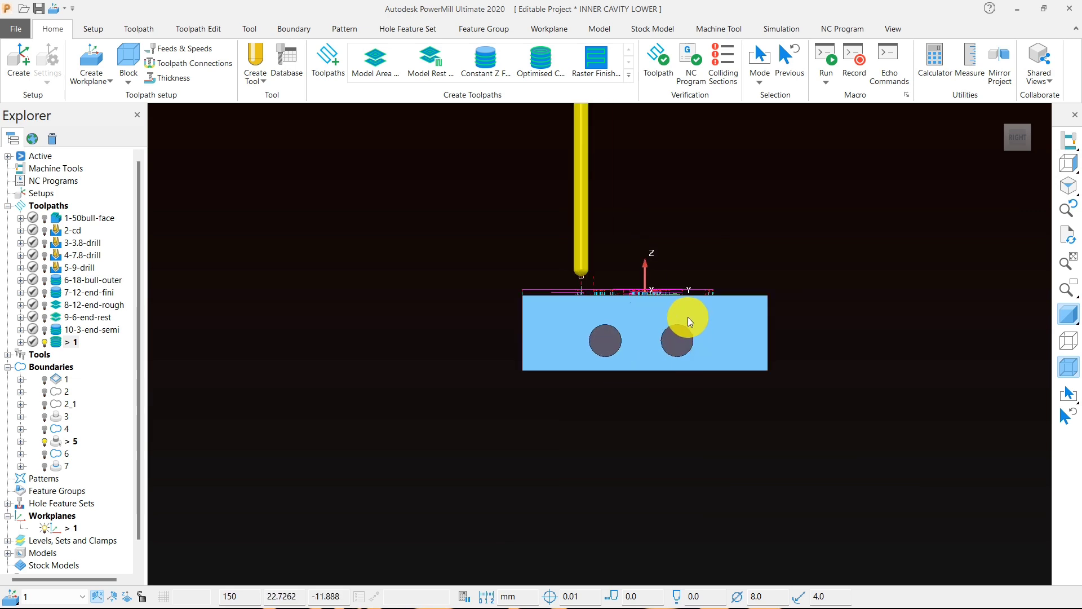
{"action": "left_click", "coordinate": [1069, 321]}
{"action": "scroll", "coordinate": [476, 272], "scroll_direction": "up", "scroll_amount": 2}
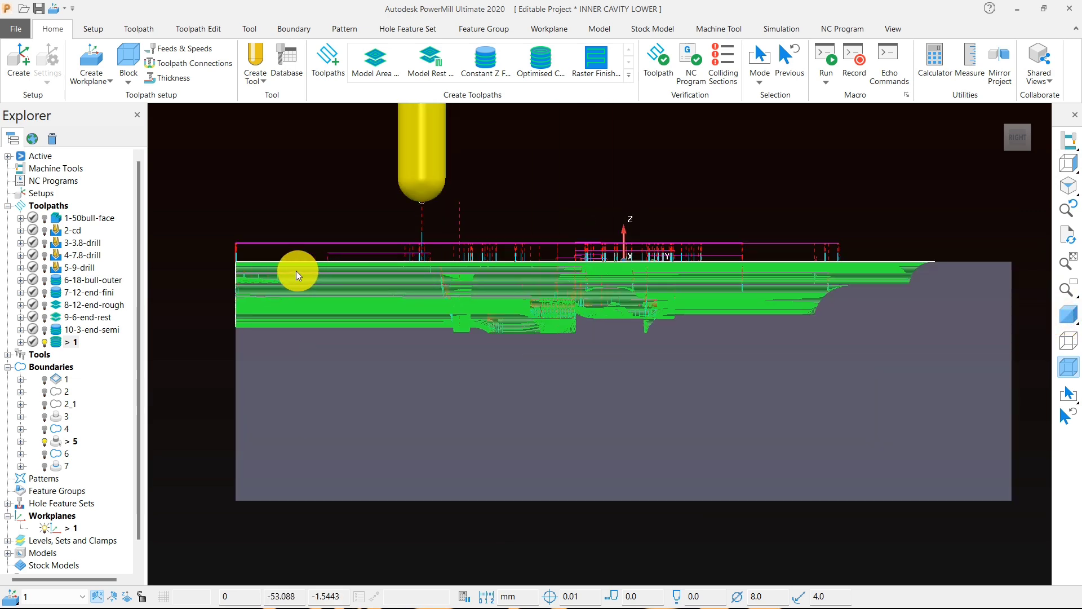
{"action": "left_click_drag", "start_coordinate": [196, 191], "coordinate": [994, 272]}
{"action": "middle_click_drag", "start_coordinate": [449, 225], "coordinate": [506, 284]}
{"action": "scroll", "coordinate": [506, 284], "scroll_direction": "down", "scroll_amount": 2}
{"action": "middle_click_drag", "start_coordinate": [414, 340], "coordinate": [394, 318]}
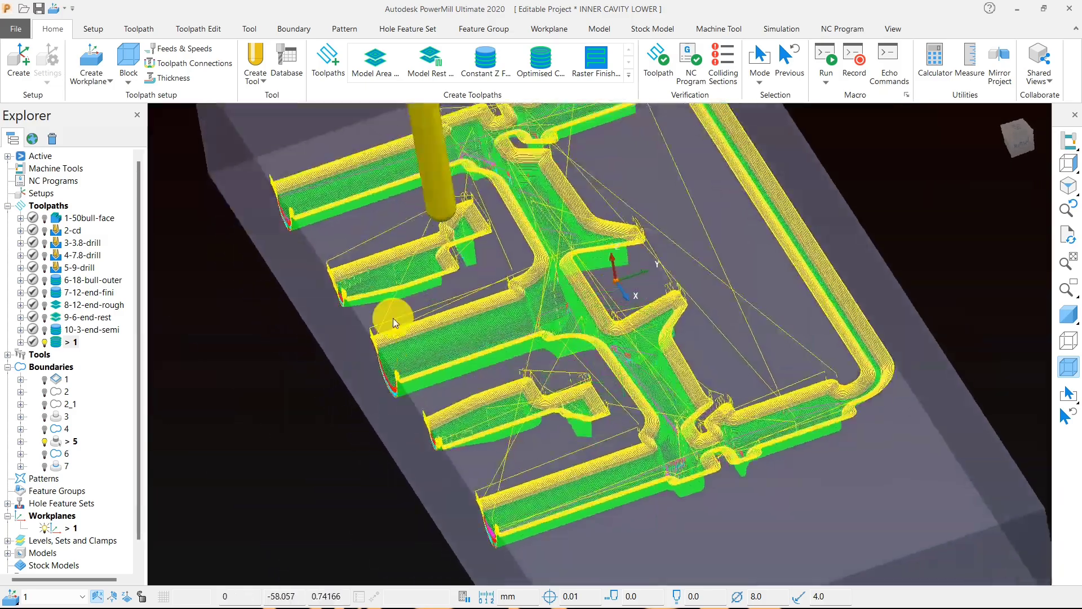
{"action": "scroll", "coordinate": [361, 273], "scroll_direction": "up", "scroll_amount": 8}
{"action": "right_click", "coordinate": [364, 276]}
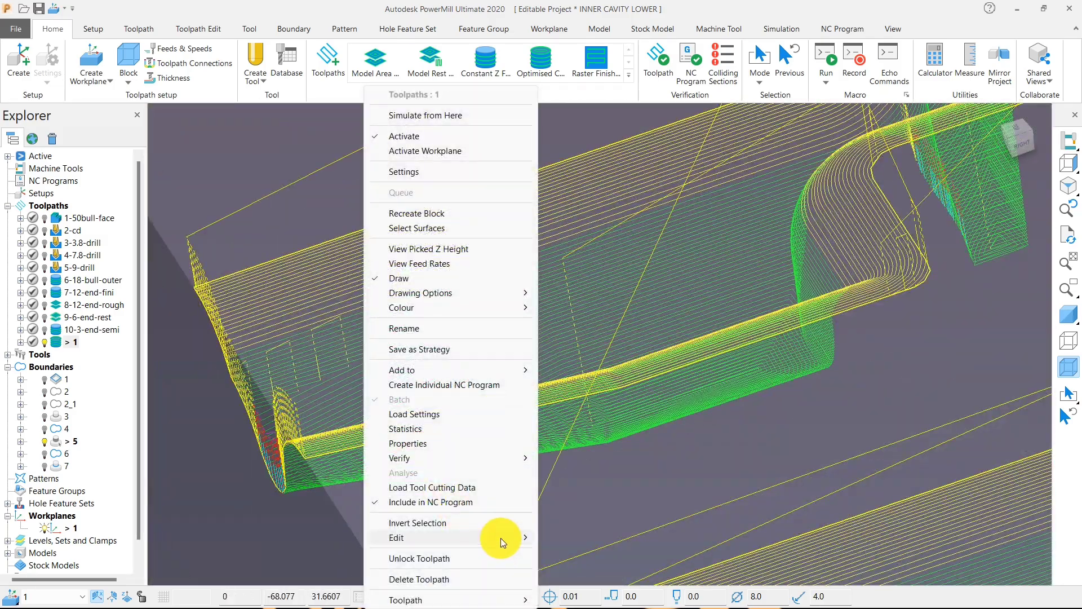
{"action": "mouse_move", "coordinate": [501, 538]}
{"action": "left_click", "coordinate": [557, 540]}
{"action": "scroll", "coordinate": [595, 486], "scroll_direction": "down", "scroll_amount": 5}
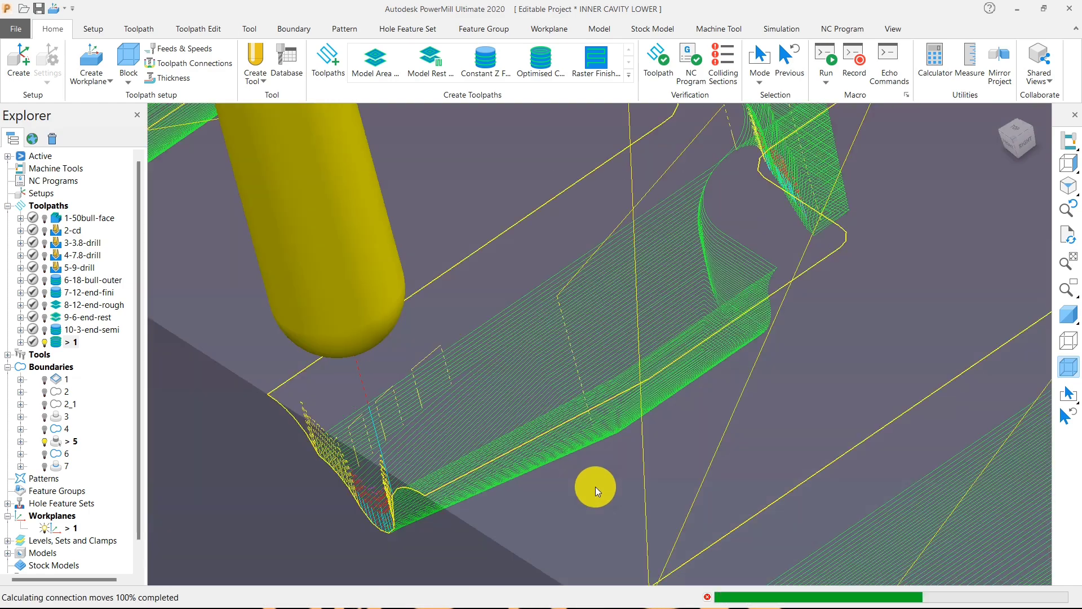
- Set toolpath 1's first link choice to On surface and its default link to Skim, and apply the links
{"action": "left_click", "coordinate": [1067, 317]}
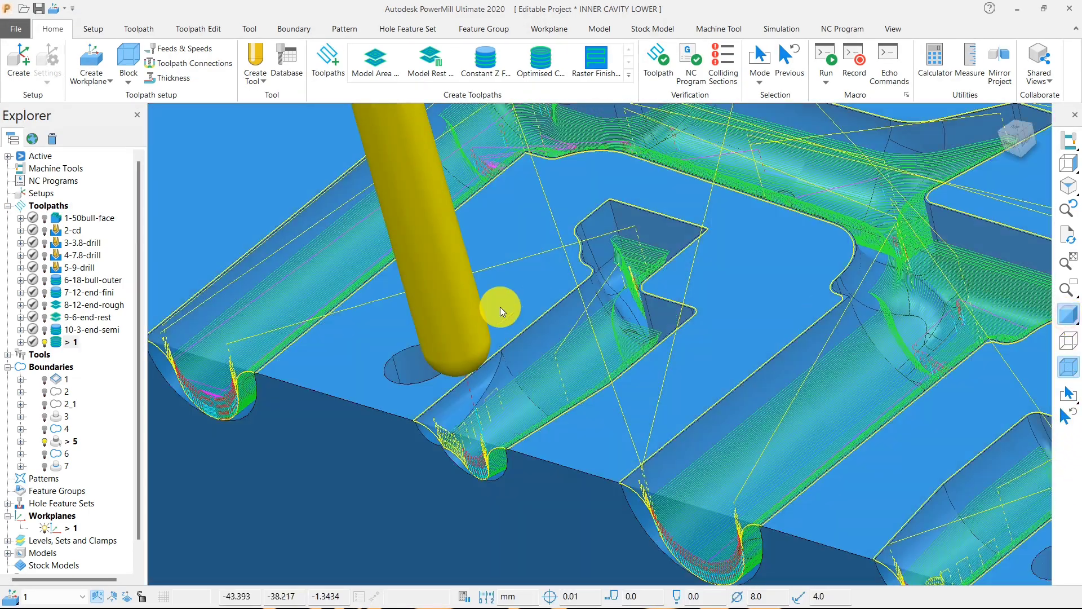
{"action": "scroll", "coordinate": [498, 310], "scroll_direction": "down", "scroll_amount": 4}
{"action": "middle_click_drag", "start_coordinate": [482, 372], "coordinate": [500, 356]}
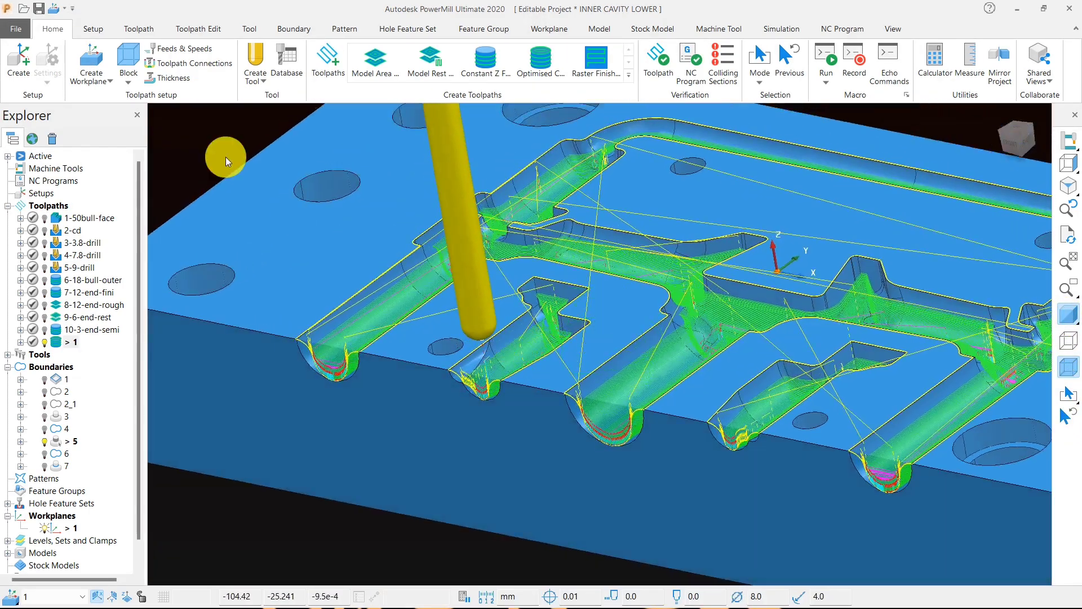
{"action": "left_click", "coordinate": [164, 66]}
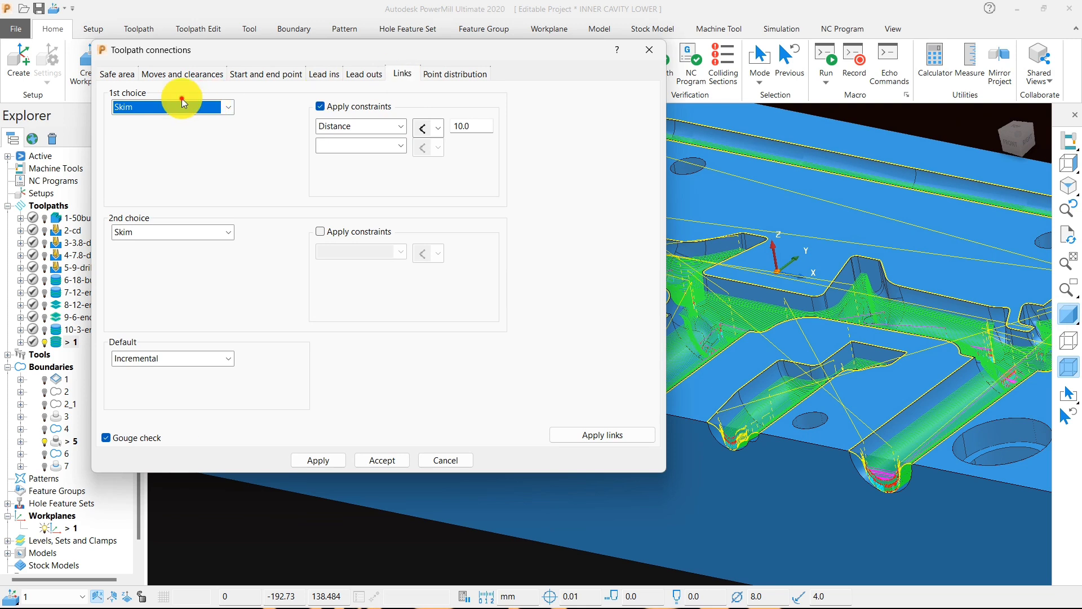
{"action": "left_click", "coordinate": [181, 103]}
{"action": "left_click", "coordinate": [144, 170]}
{"action": "left_click", "coordinate": [163, 110]}
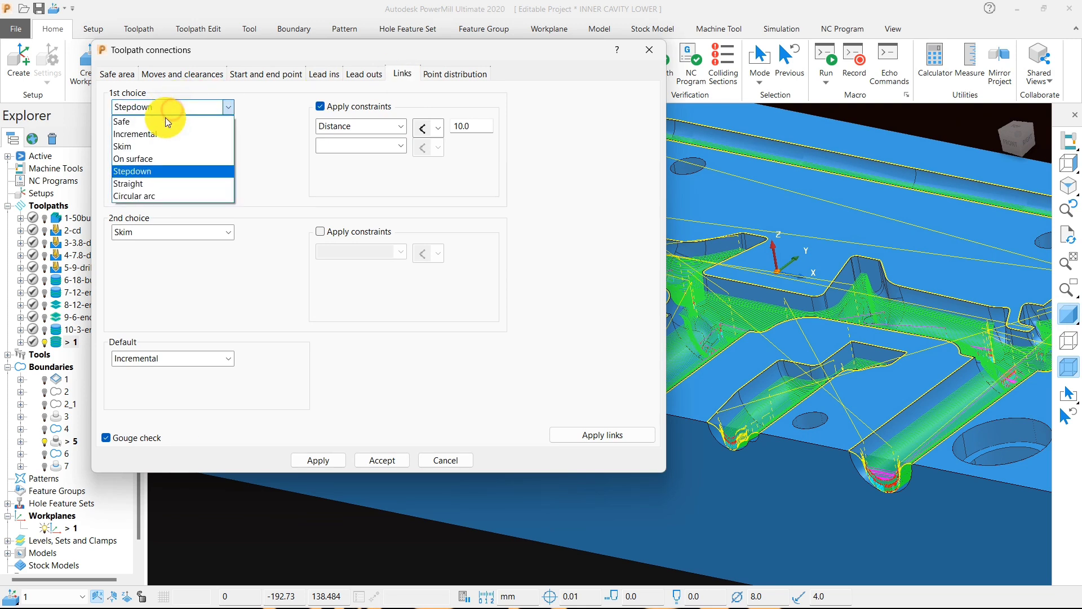
{"action": "left_click", "coordinate": [145, 159]}
{"action": "left_click", "coordinate": [161, 358]}
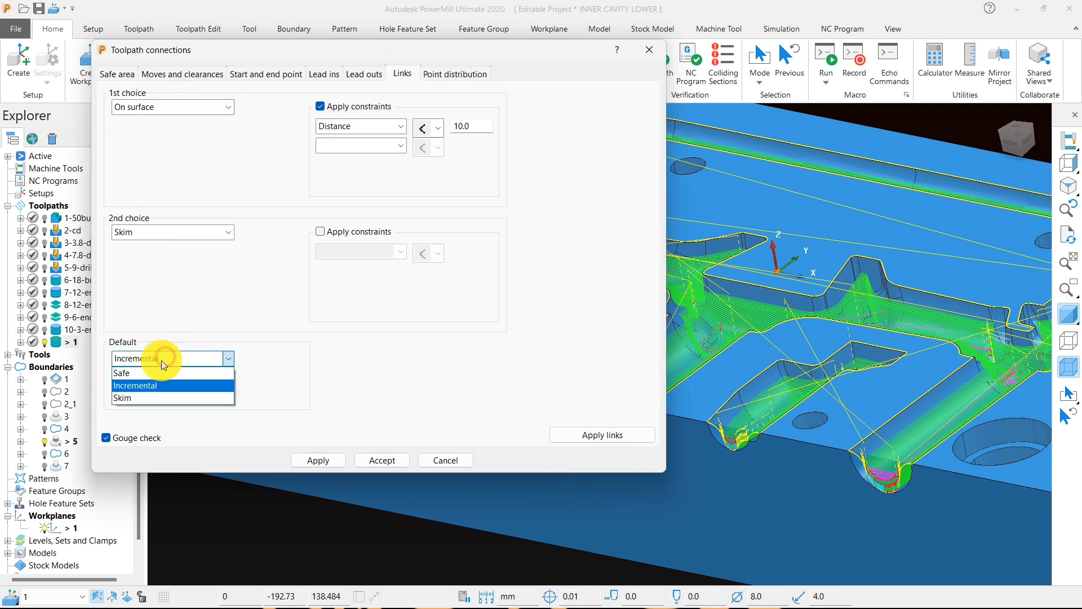
{"action": "left_click", "coordinate": [146, 396]}
{"action": "left_click", "coordinate": [566, 436]}
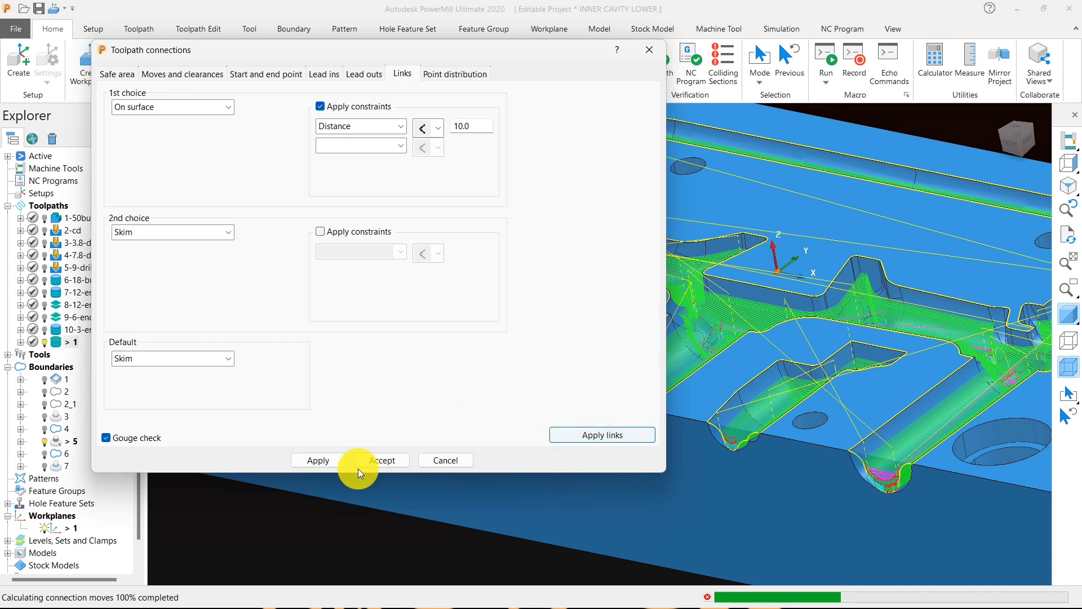
- Accept toolpath 1's link settings and check its lead, start and end point, clearance and safe area settings
{"action": "left_click", "coordinate": [372, 460]}
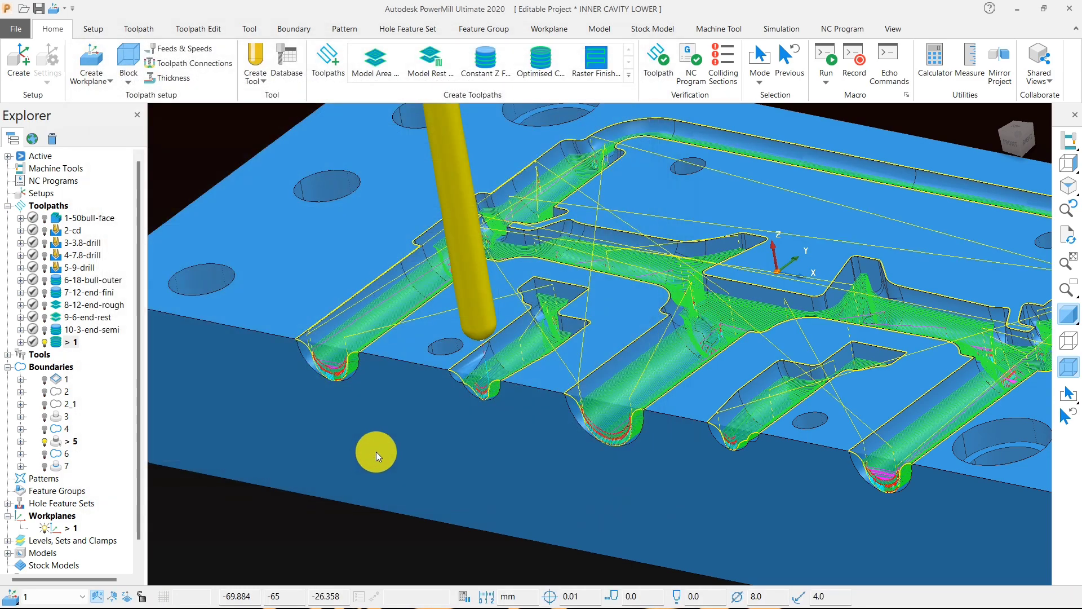
{"action": "middle_click_drag", "start_coordinate": [398, 347], "coordinate": [432, 343]}
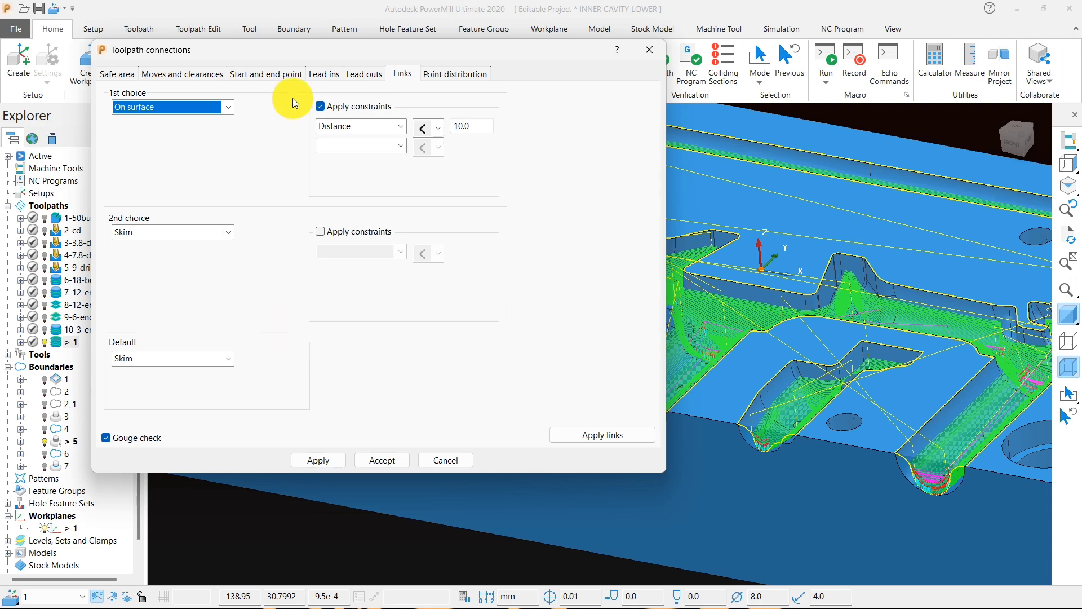
{"action": "left_click", "coordinate": [351, 74]}
{"action": "left_click", "coordinate": [323, 74]}
{"action": "left_click", "coordinate": [265, 74]}
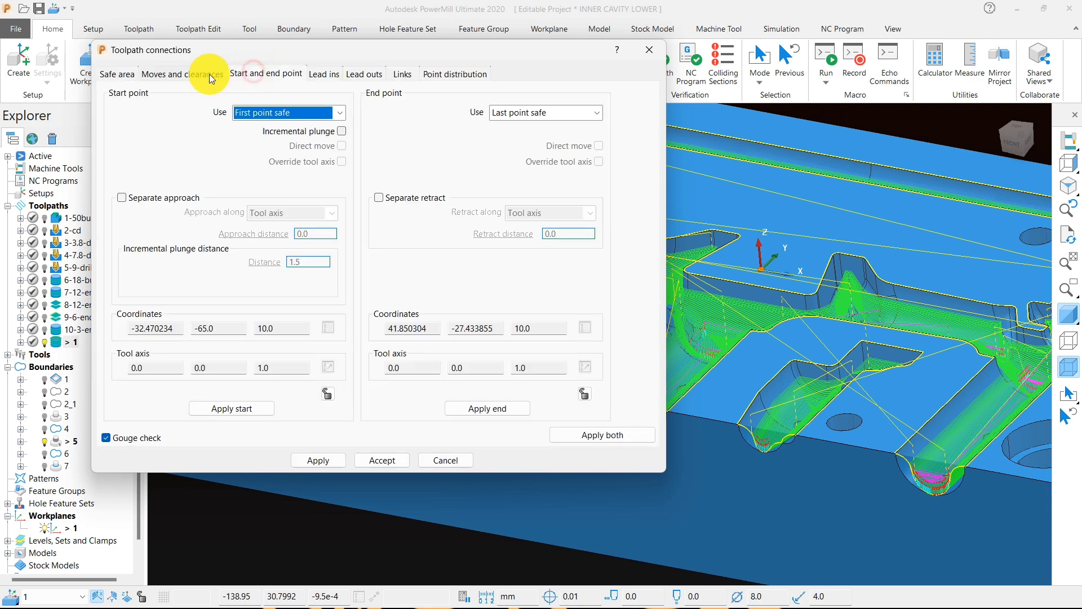
{"action": "left_click", "coordinate": [170, 73]}
{"action": "left_click", "coordinate": [120, 76]}
{"action": "left_click", "coordinate": [377, 455]}
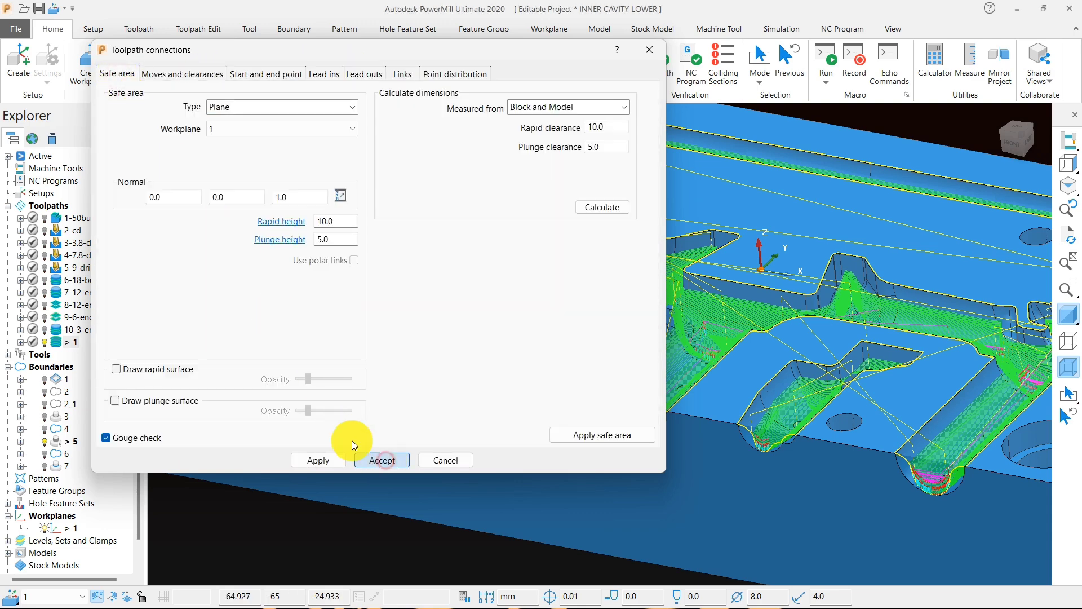
- Check toolpath 1's Optimised Constant Z Finishing settings
{"action": "right_click", "coordinate": [85, 340]}
{"action": "left_click", "coordinate": [128, 194]}
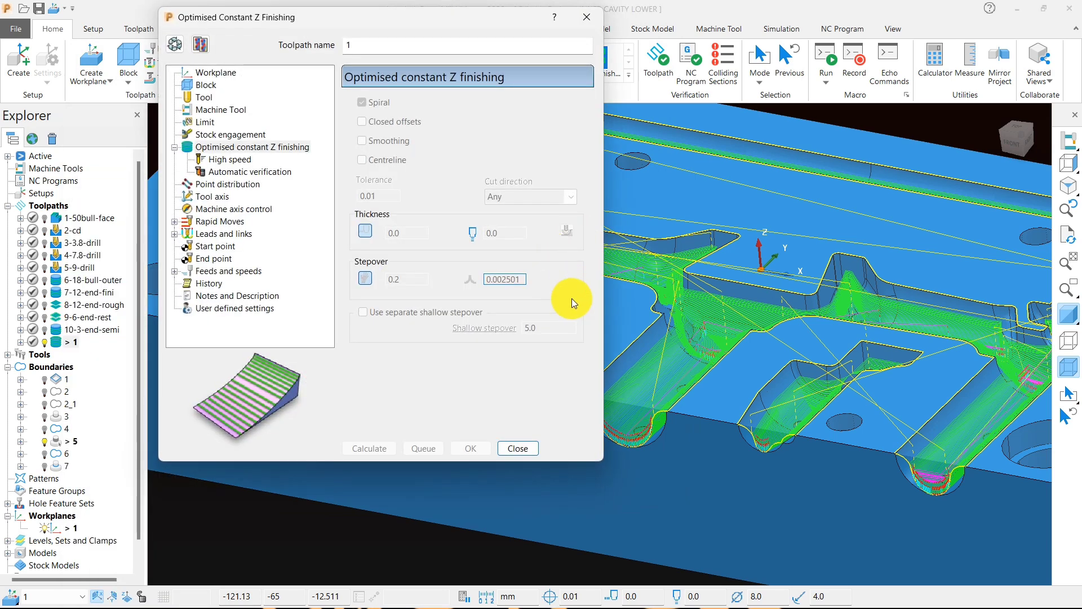
{"action": "left_click", "coordinate": [518, 449]}
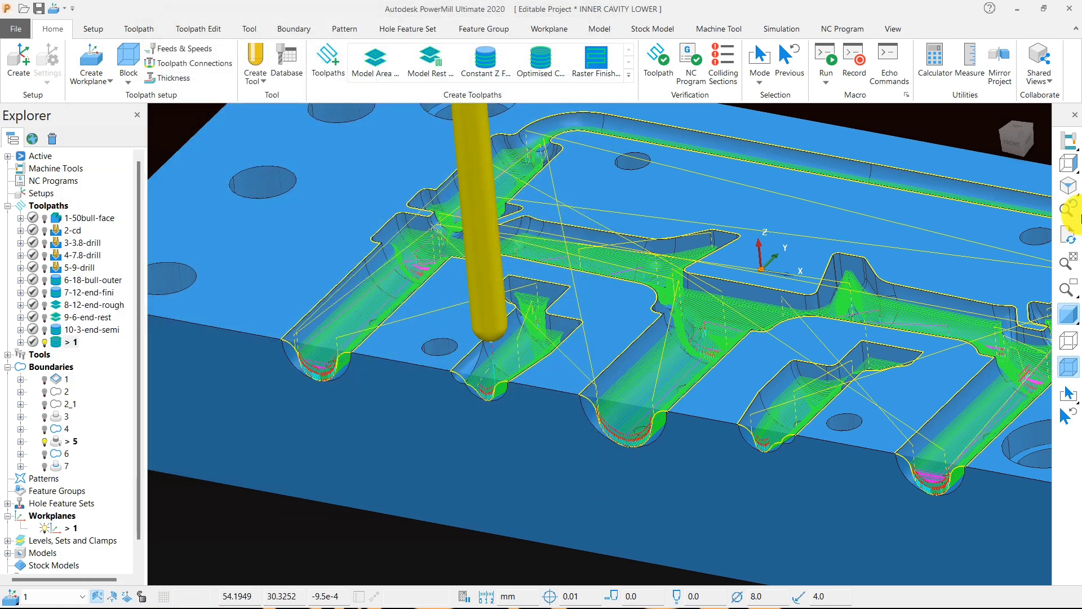
- Hide toolpath 1's link moves so that only its cutting moves and leads are drawn on the block
{"action": "left_click", "coordinate": [1071, 169]}
{"action": "left_click", "coordinate": [1033, 160]}
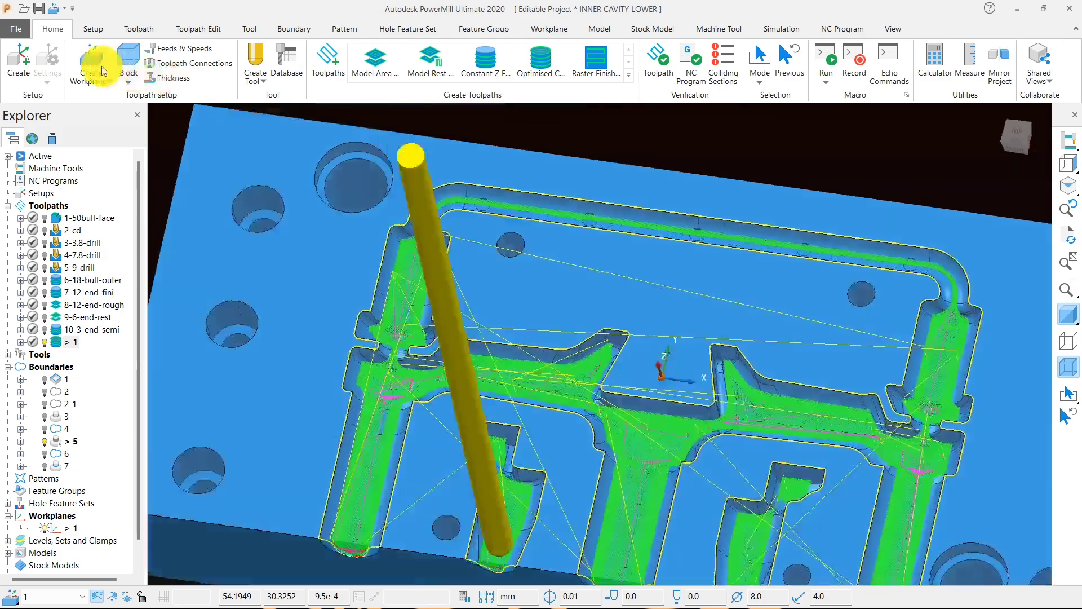
{"action": "left_click", "coordinate": [141, 28]}
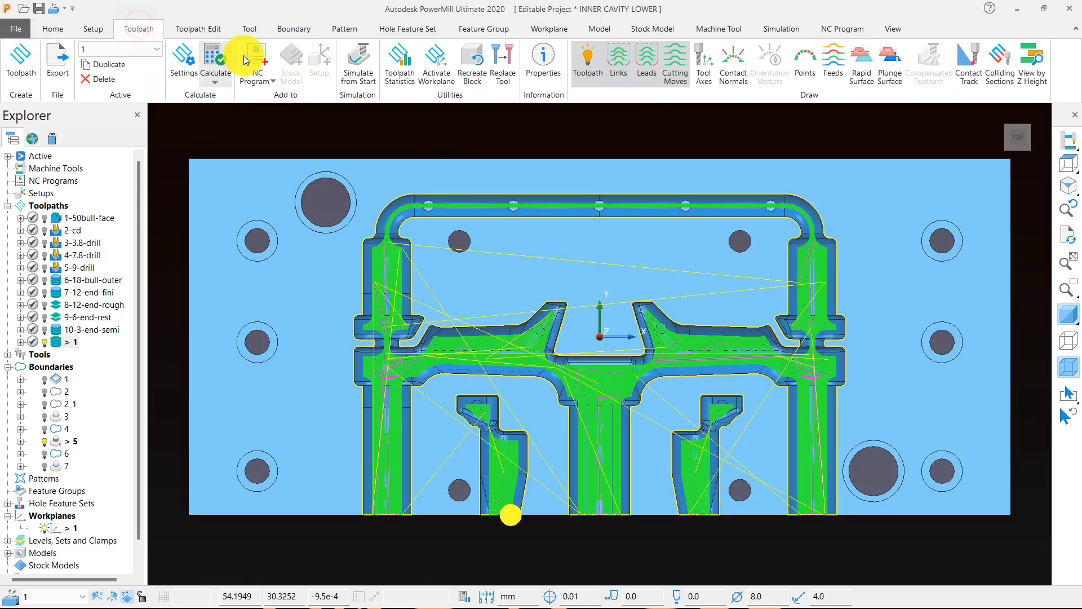
{"action": "left_click", "coordinate": [608, 67]}
{"action": "mouse_move", "coordinate": [532, 255]}
{"action": "middle_mouse_down"}
{"action": "mouse_move", "coordinate": [262, 247]}
{"action": "mouse_move", "coordinate": [304, 268]}
{"action": "middle_mouse_up"}
{"action": "scroll", "coordinate": [468, 364], "scroll_direction": "up", "scroll_amount": 4}
{"action": "middle_click_drag", "start_coordinate": [468, 363], "coordinate": [506, 340]}
{"action": "scroll", "coordinate": [444, 303], "scroll_direction": "down", "scroll_amount": 3}
{"action": "scroll", "coordinate": [506, 344], "scroll_direction": "down", "scroll_amount": 3}
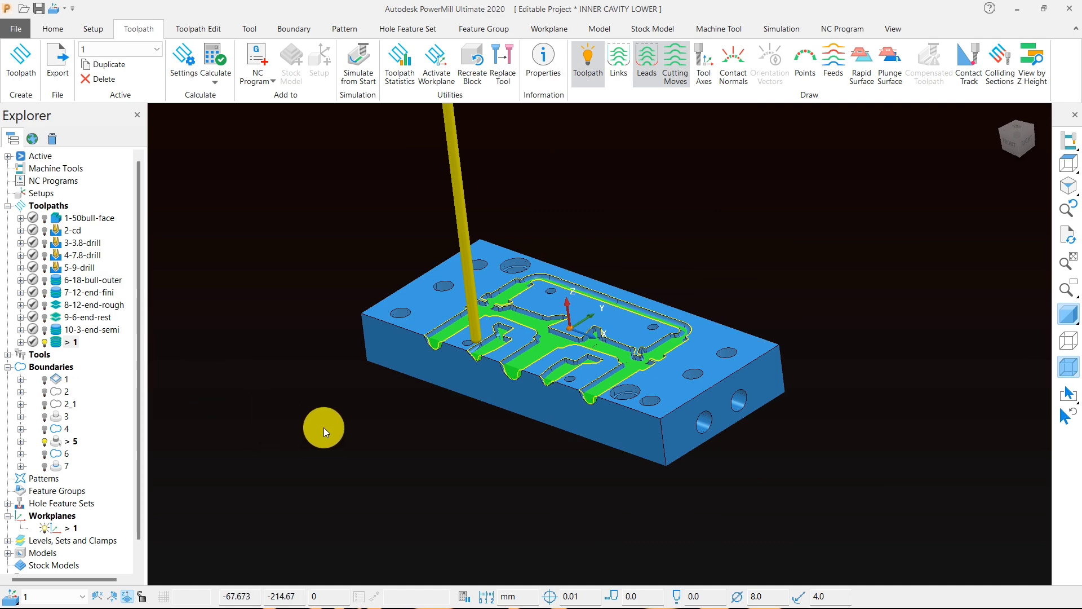
{"action": "middle_click_drag", "start_coordinate": [323, 427], "coordinate": [471, 442]}
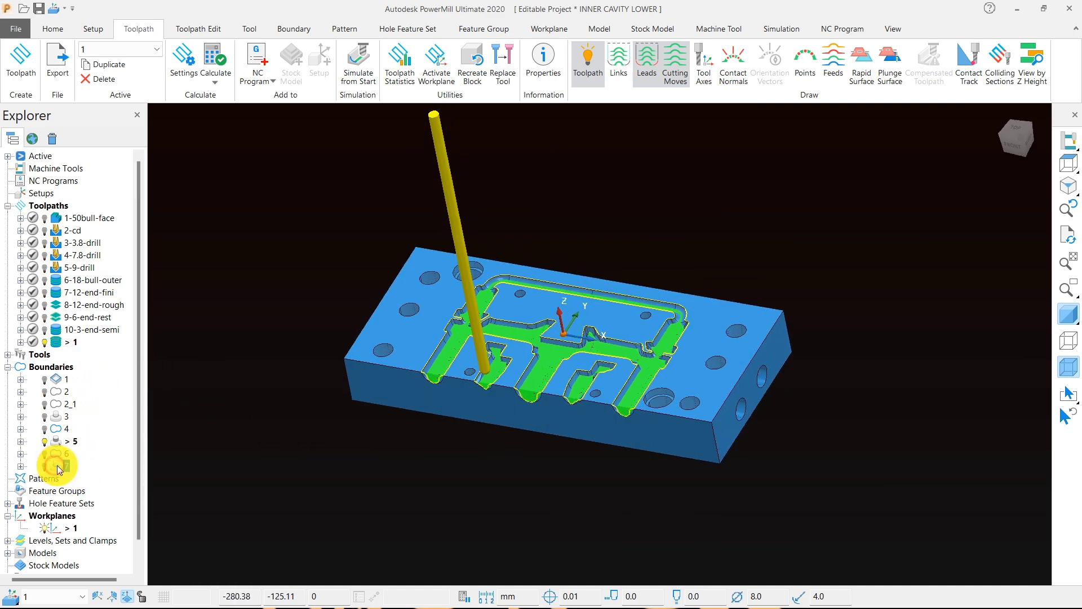
- Activate boundary 7 and deactivate toolpath 1 so that only the rest boundary is drawn on the model
{"action": "double_click", "coordinate": [57, 465]}
{"action": "left_click", "coordinate": [59, 342]}
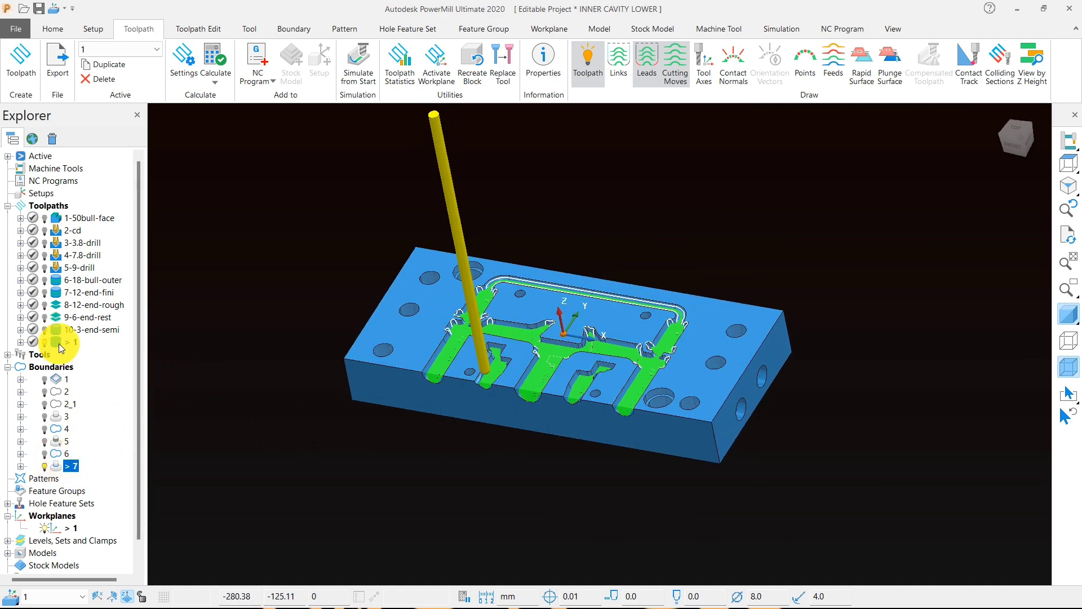
{"action": "double_click", "coordinate": [60, 339]}
{"action": "middle_click_drag", "start_coordinate": [377, 389], "coordinate": [457, 364]}
{"action": "scroll", "coordinate": [482, 366], "scroll_direction": "up", "scroll_amount": 4}
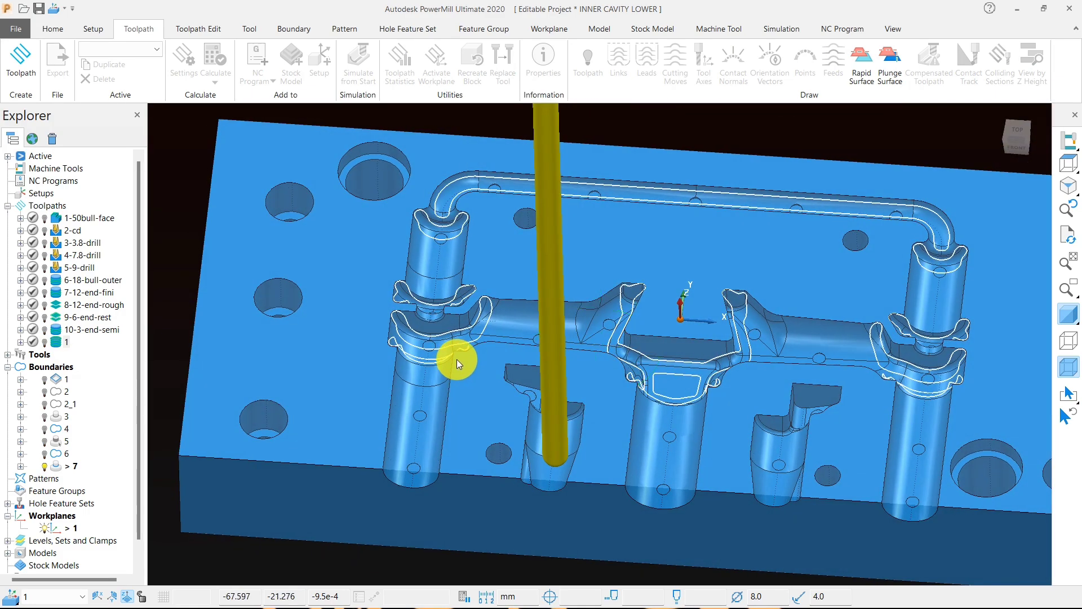
{"action": "scroll", "coordinate": [456, 364], "scroll_direction": "down", "scroll_amount": 5}
- Start a new Optimised Constant Z Finishing toolpath and assign the 4-ball tool to it
{"action": "left_click", "coordinate": [52, 29]}
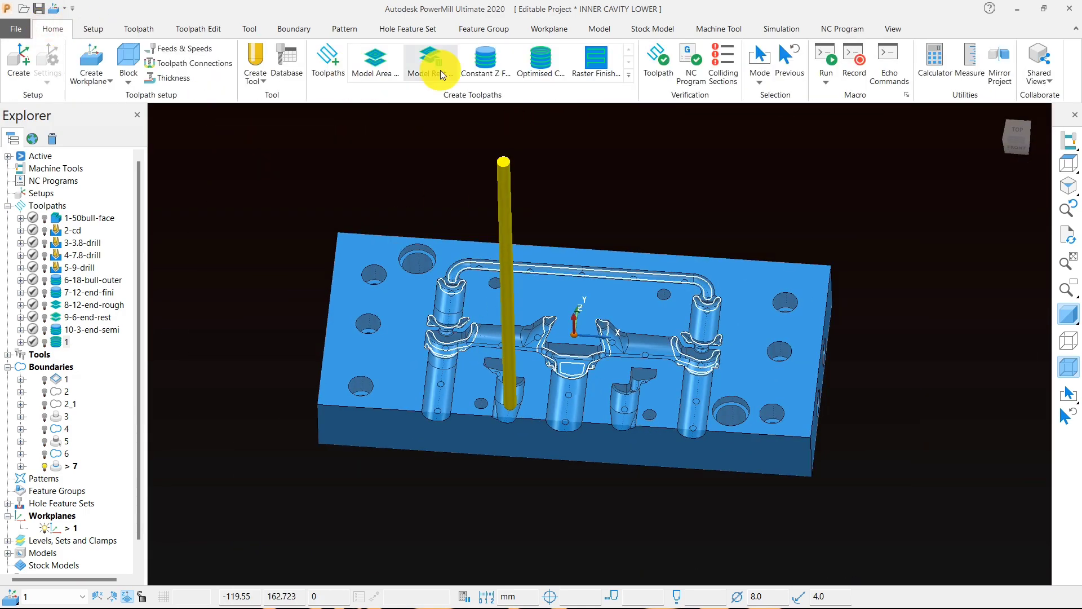
{"action": "left_click", "coordinate": [531, 72]}
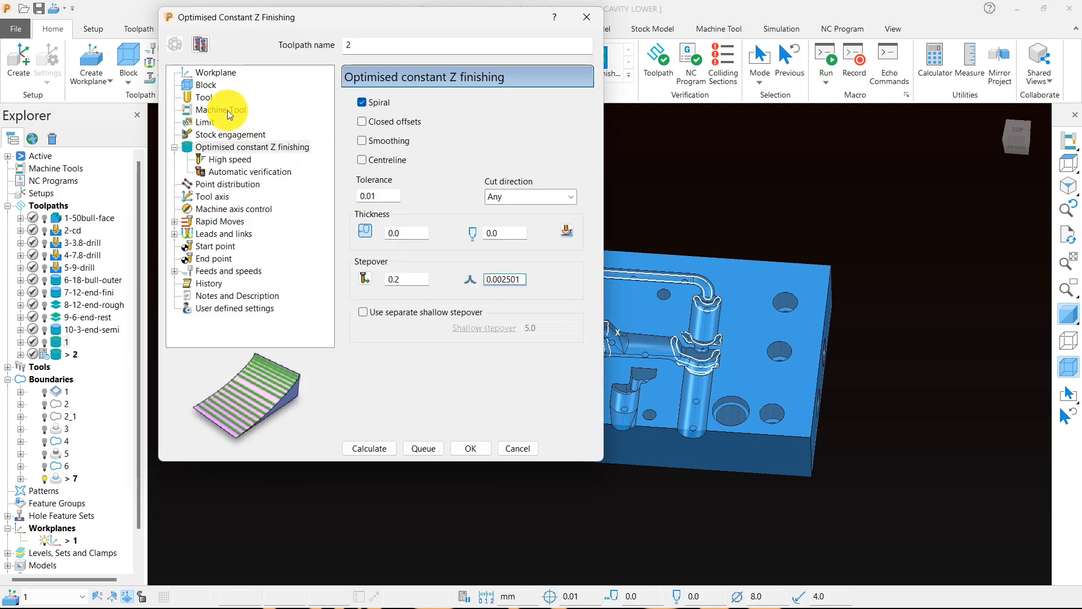
{"action": "left_click", "coordinate": [235, 100]}
{"action": "left_click", "coordinate": [498, 108]}
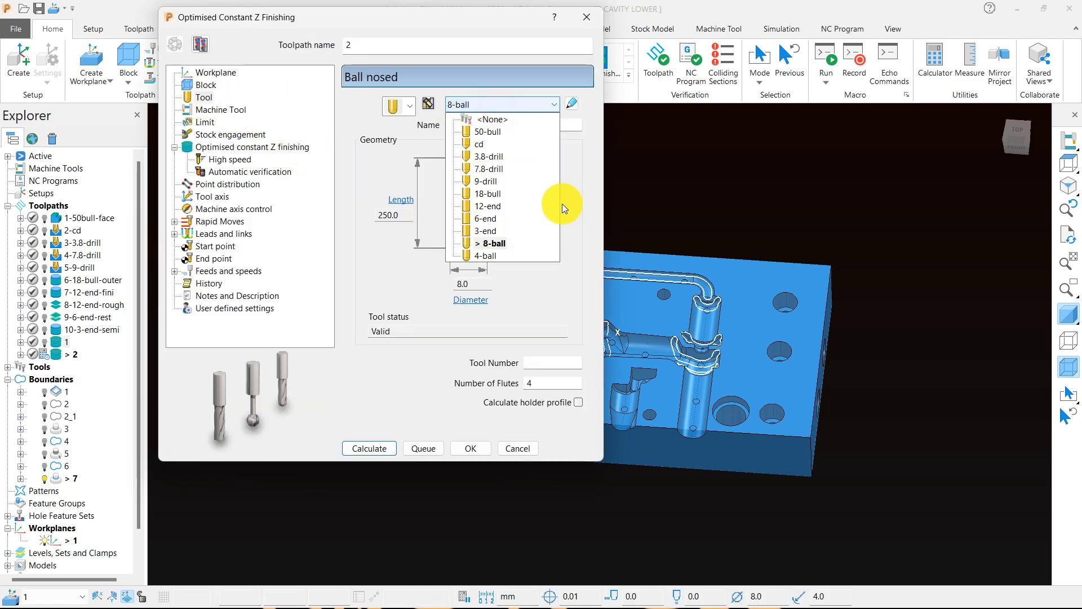
{"action": "left_click", "coordinate": [489, 256]}
- Set the new finishing toolpath's stepover to 0.1 mm and calculate it
{"action": "left_click", "coordinate": [250, 150]}
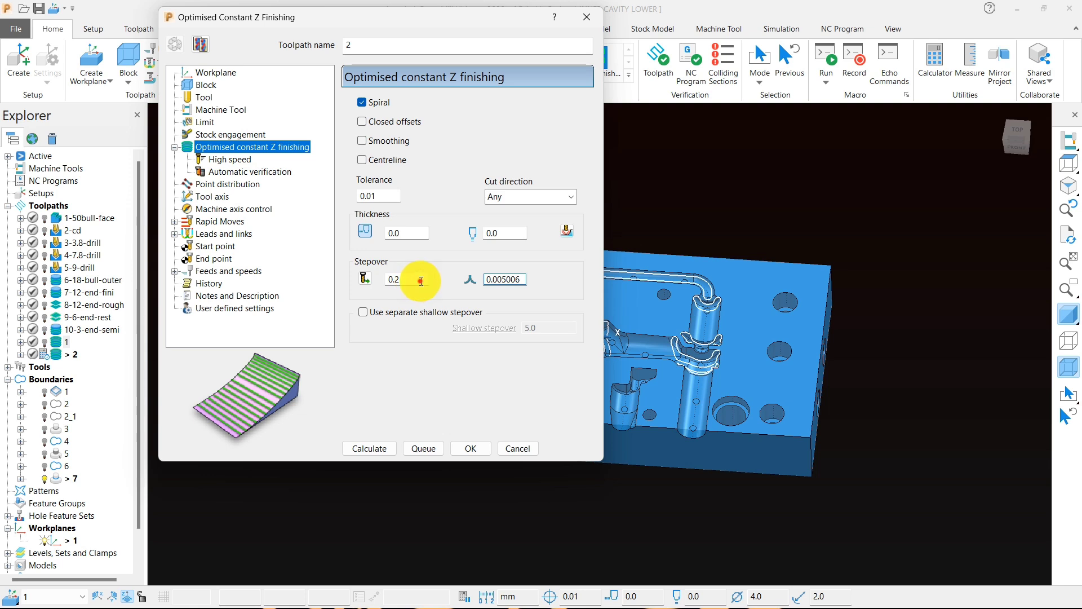
{"action": "left_click_drag", "start_coordinate": [421, 280], "coordinate": [376, 275]}
{"action": "type", "text": ".1"}
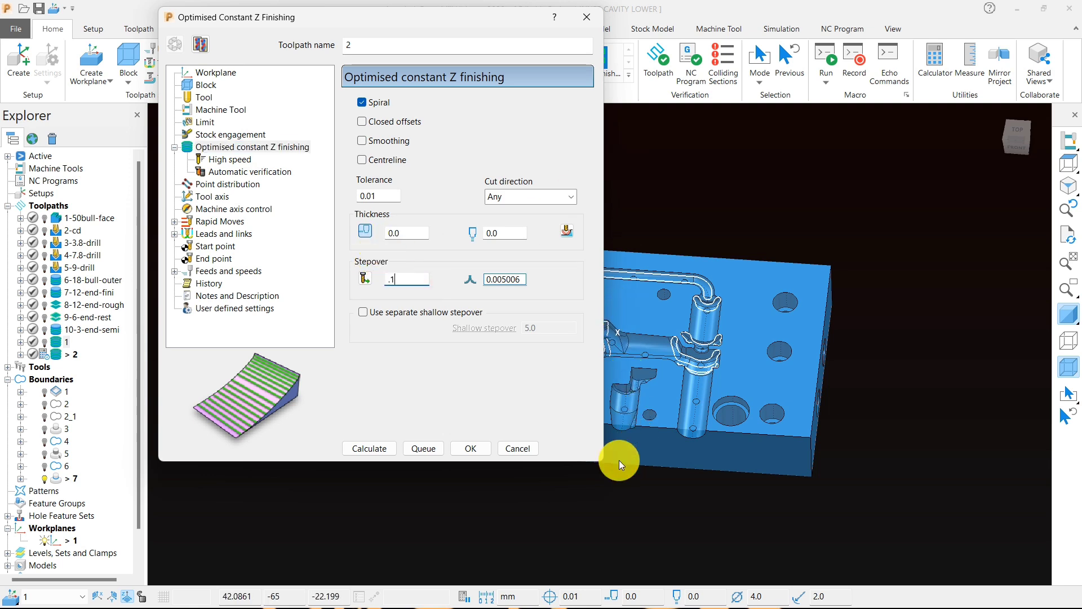
{"action": "left_click", "coordinate": [374, 448]}
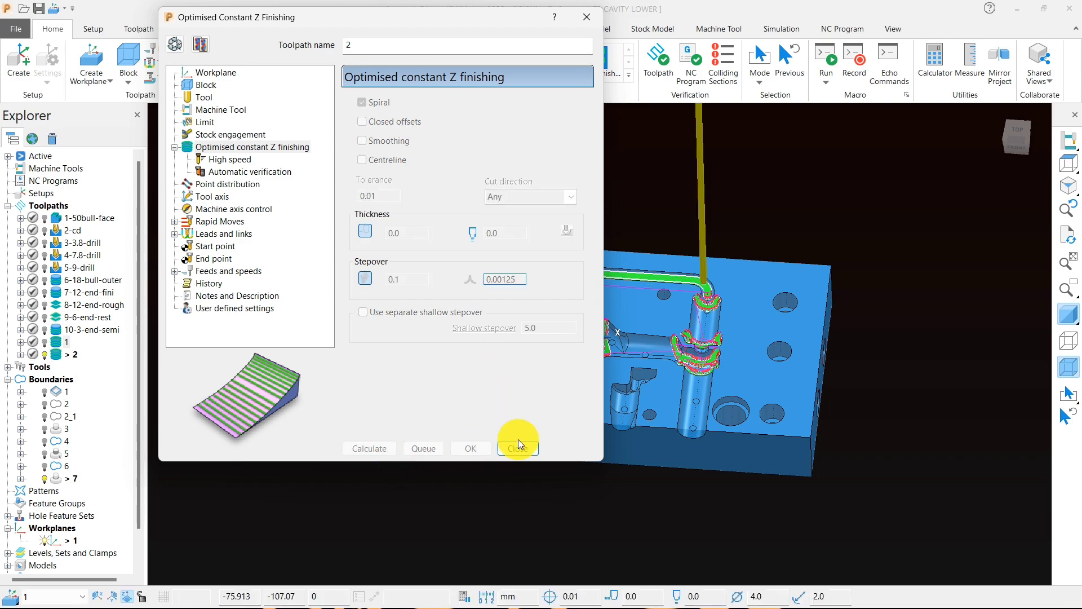
{"action": "left_click", "coordinate": [520, 448]}
{"action": "scroll", "coordinate": [678, 356], "scroll_direction": "up", "scroll_amount": 6}
{"action": "middle_click_drag", "start_coordinate": [724, 417], "coordinate": [682, 417]}
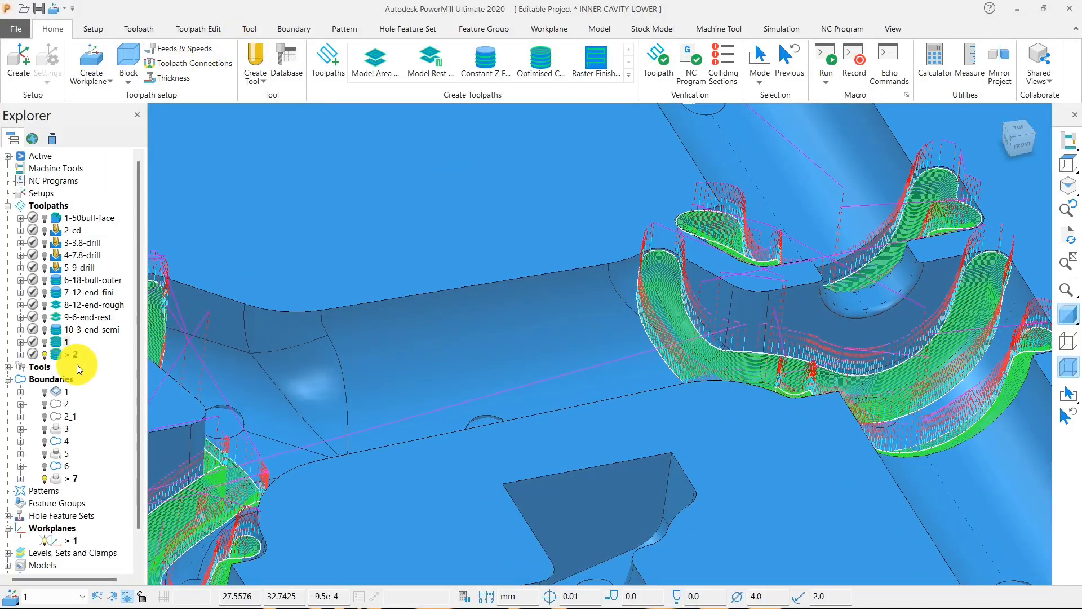
- Set toolpath 2's first link choice to On surface and its default link to Skim, and apply the connections
{"action": "left_click", "coordinate": [192, 63]}
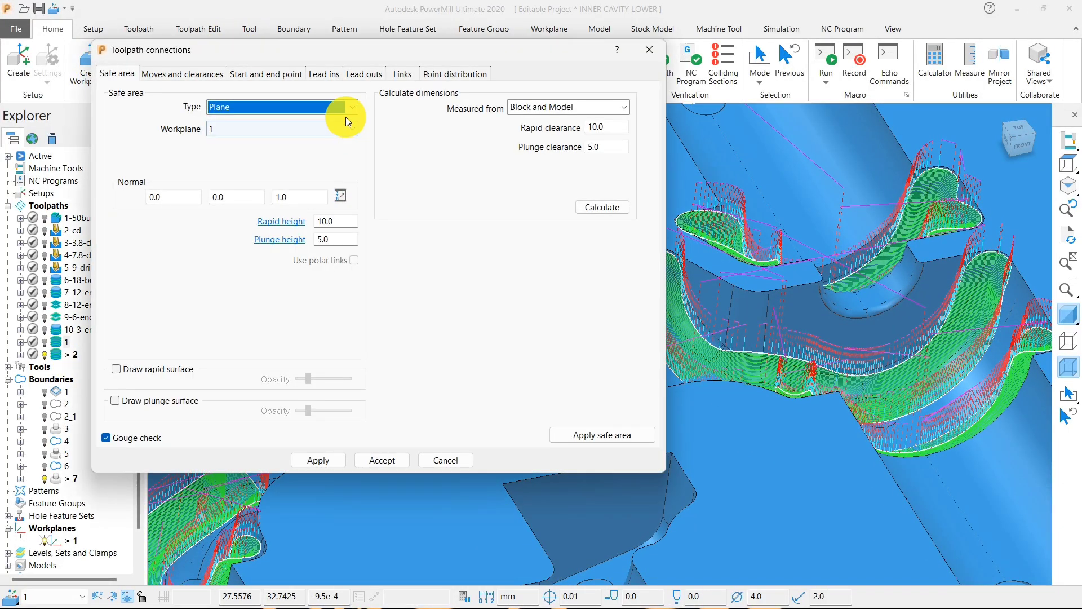
{"action": "left_click", "coordinate": [402, 74]}
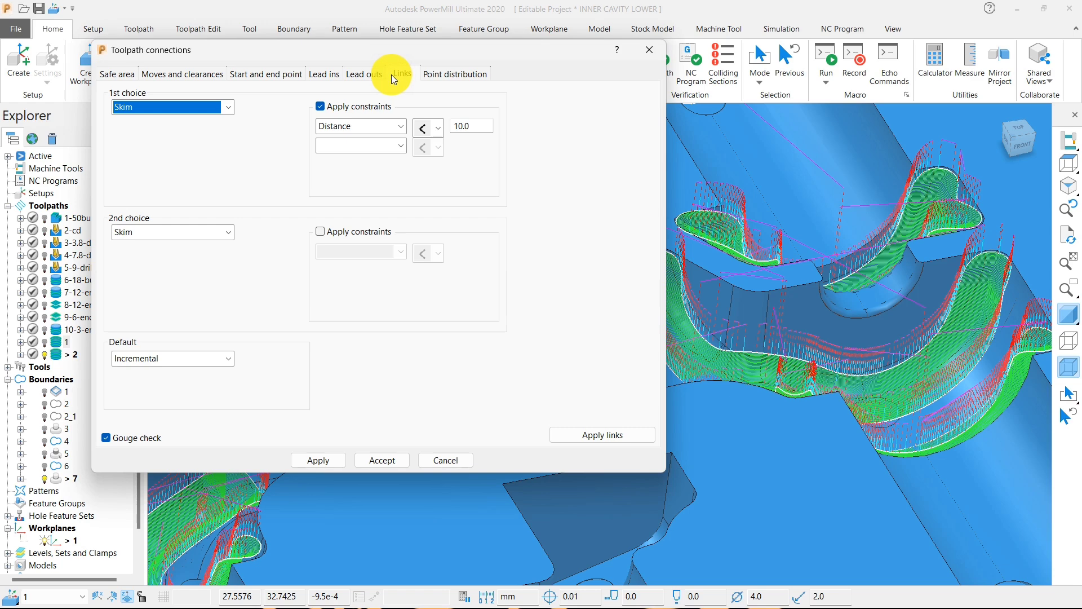
{"action": "left_click", "coordinate": [172, 107]}
{"action": "left_click", "coordinate": [144, 159]}
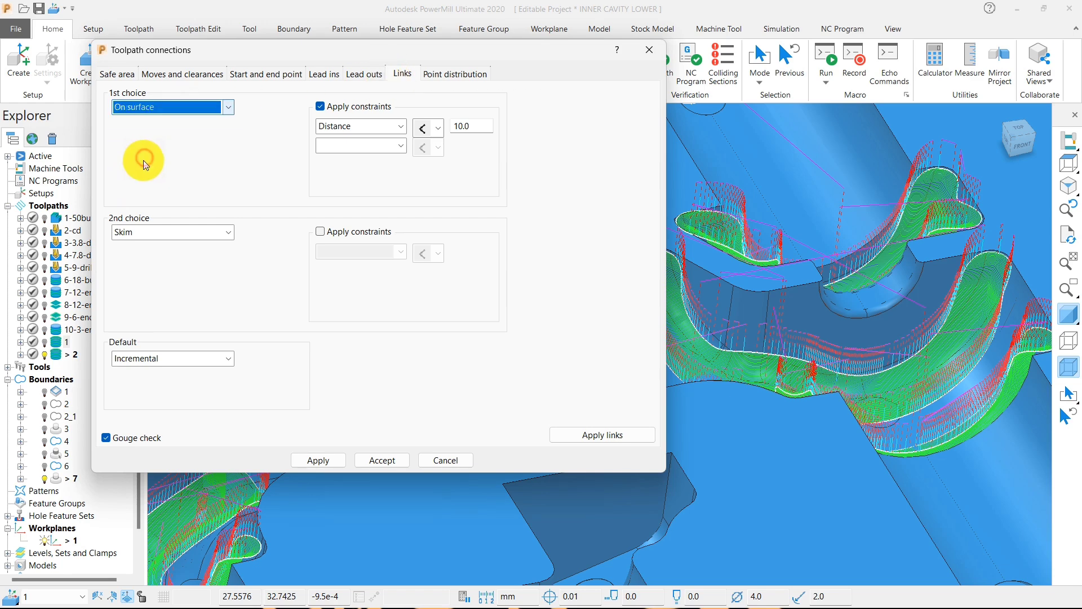
{"action": "left_click", "coordinate": [163, 358]}
{"action": "left_click", "coordinate": [145, 398]}
{"action": "left_click", "coordinate": [559, 437]}
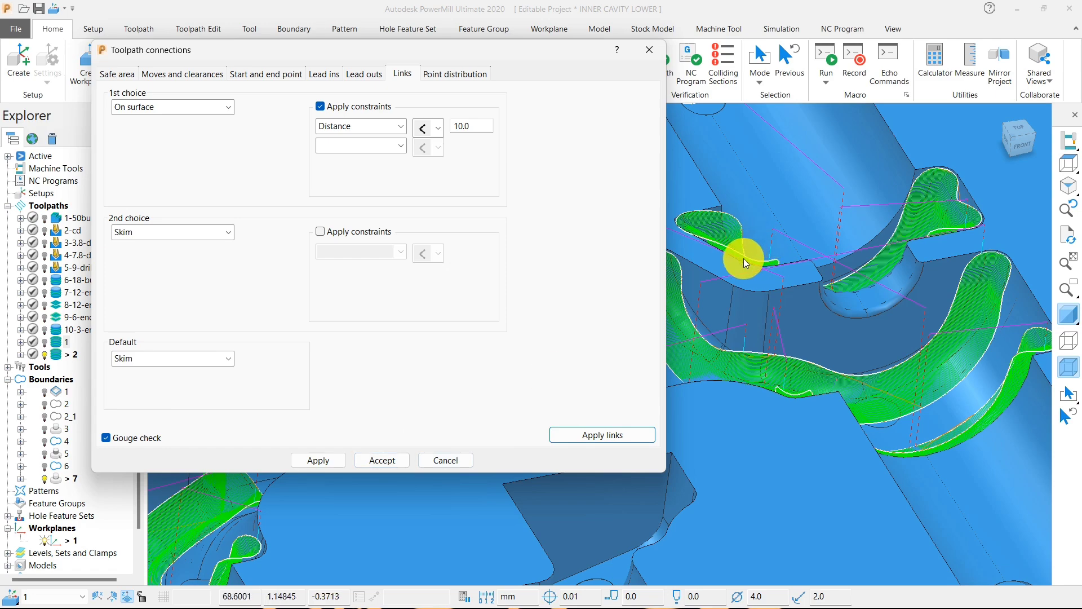
{"action": "left_click", "coordinate": [319, 461]}
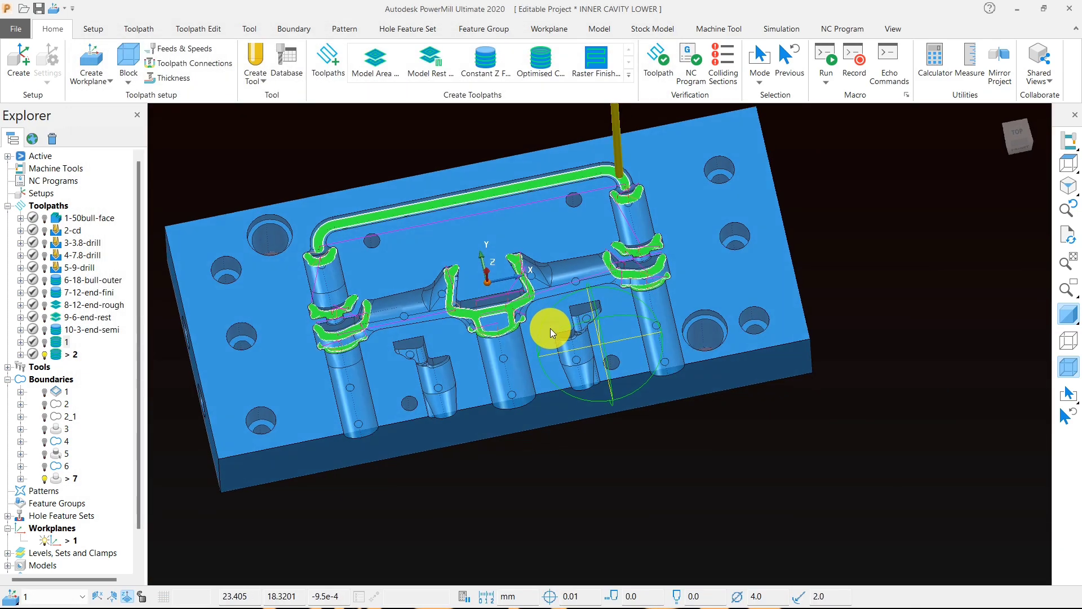
{"action": "middle_click_drag", "start_coordinate": [551, 329], "coordinate": [648, 289]}
{"action": "scroll", "coordinate": [652, 288], "scroll_direction": "down", "scroll_amount": 3}
{"action": "middle_click_drag", "start_coordinate": [615, 342], "coordinate": [592, 337]}
{"action": "scroll", "coordinate": [474, 311], "scroll_direction": "up", "scroll_amount": 5}
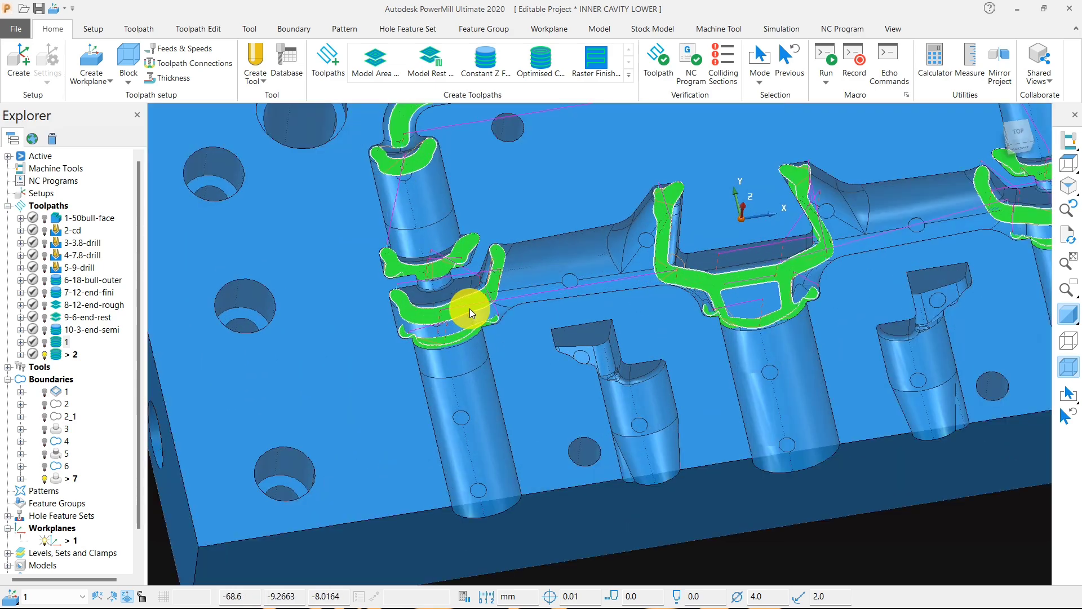
{"action": "scroll", "coordinate": [600, 297], "scroll_direction": "down", "scroll_amount": 4}
{"action": "middle_click_drag", "start_coordinate": [600, 296], "coordinate": [590, 292]}
{"action": "right_click", "coordinate": [226, 221]}
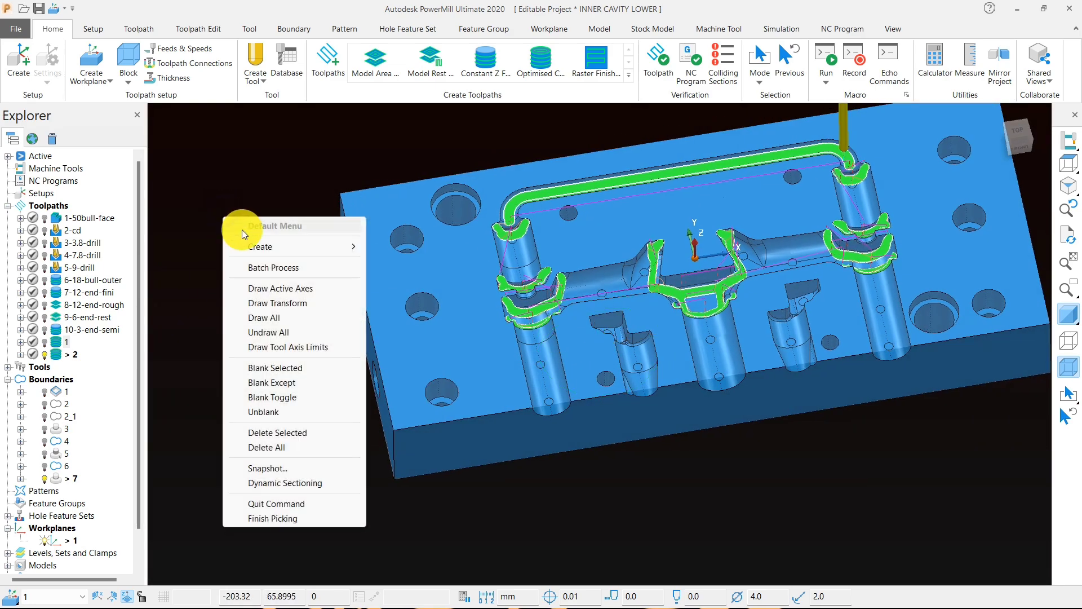
{"action": "mouse_move", "coordinate": [316, 251]}
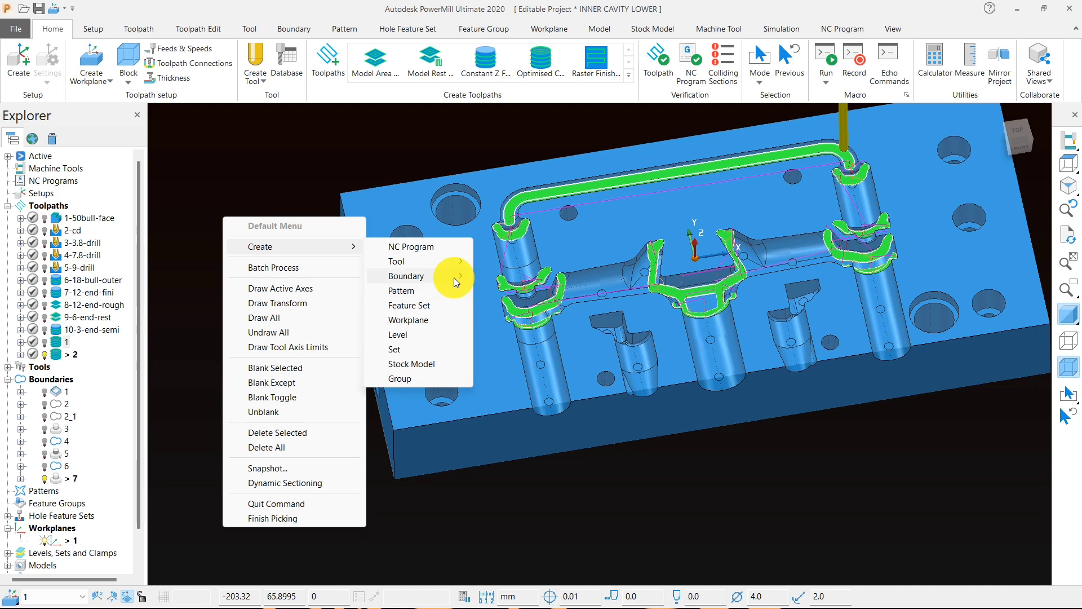
{"action": "mouse_move", "coordinate": [455, 277]}
{"action": "left_click", "coordinate": [520, 290]}
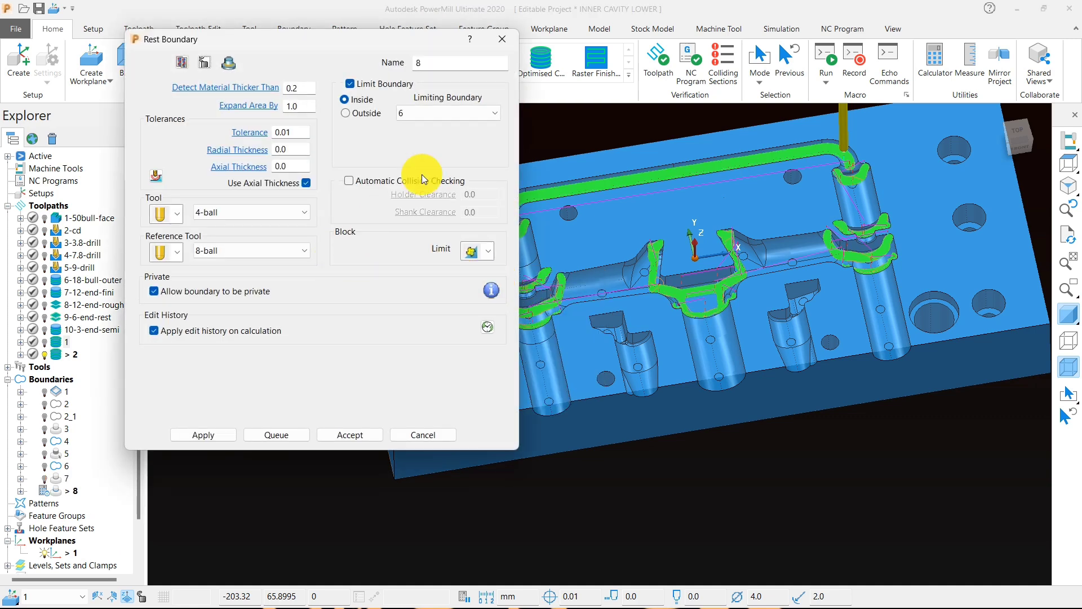
{"action": "left_click", "coordinate": [499, 38]}
- Activate toolpath 1 and rename it as 11-8-ball
{"action": "left_click", "coordinate": [67, 344]}
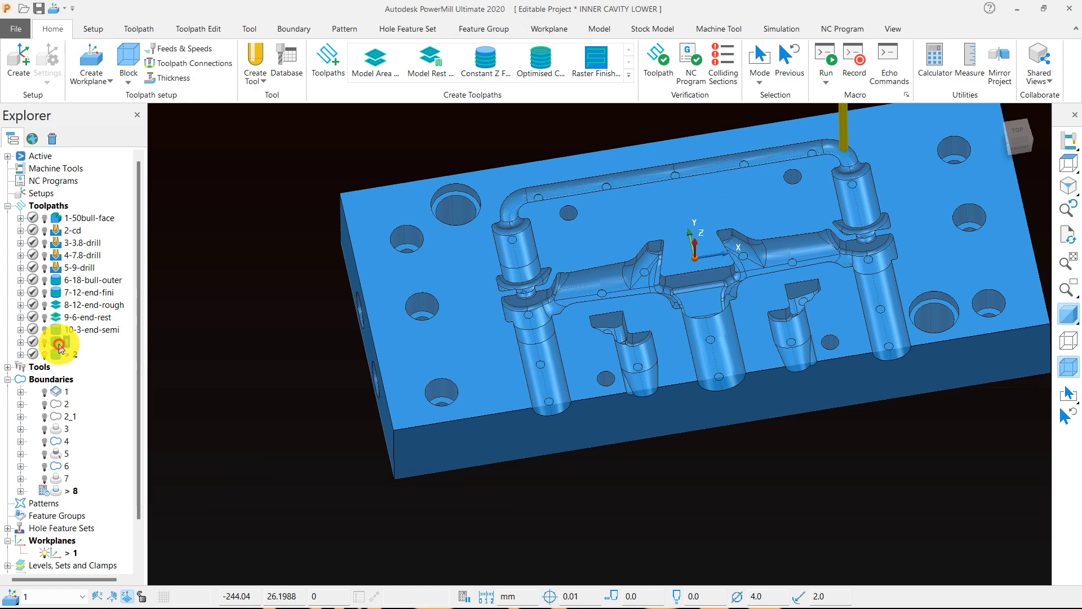
{"action": "left_click", "coordinate": [75, 344]}
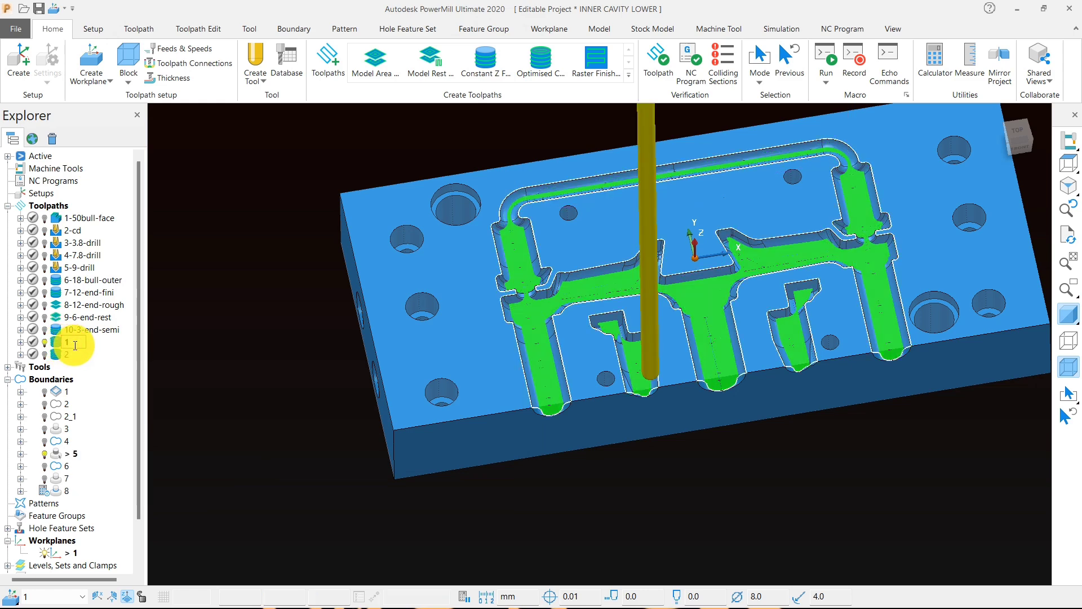
{"action": "type", "text": "11-8-ball"}
{"action": "left_click", "coordinate": [219, 368]}
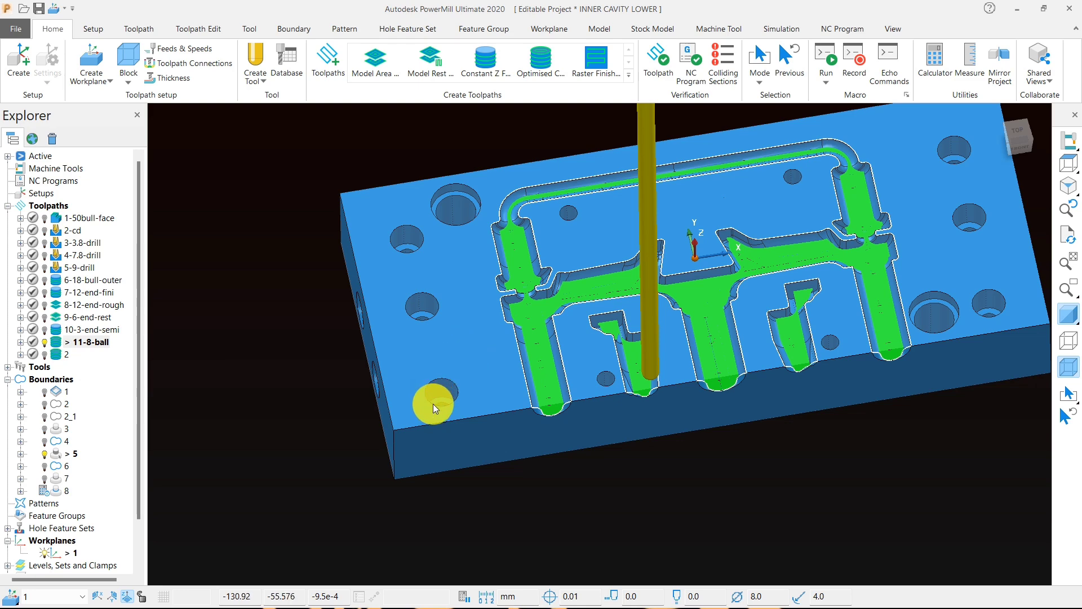
{"action": "middle_click_drag", "start_coordinate": [433, 403], "coordinate": [380, 360]}
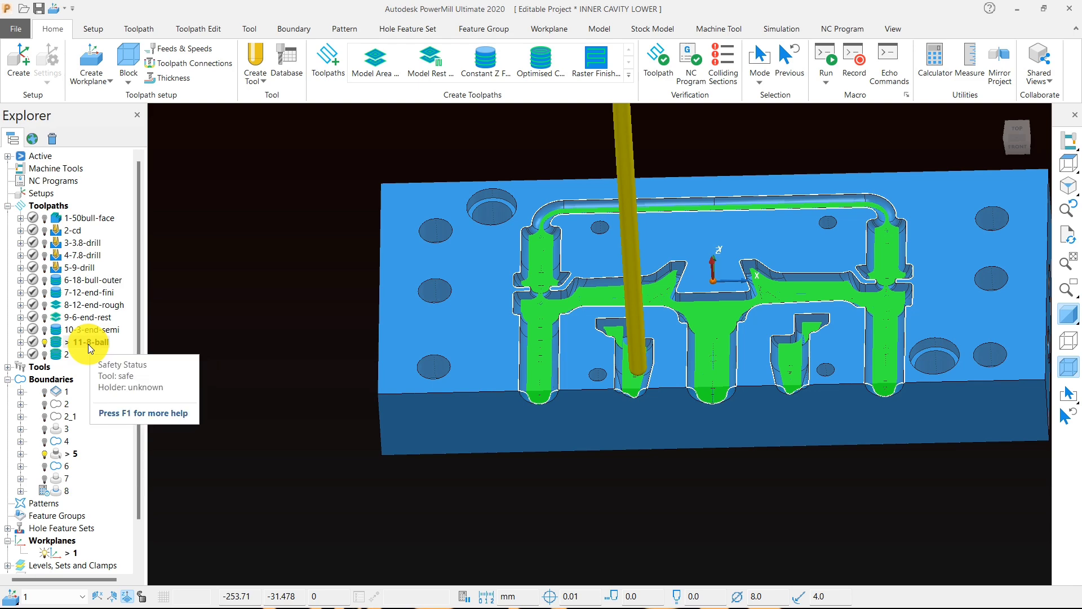
- Activate toolpath 2 so that its passes are drawn on the model
{"action": "left_click", "coordinate": [66, 354]}
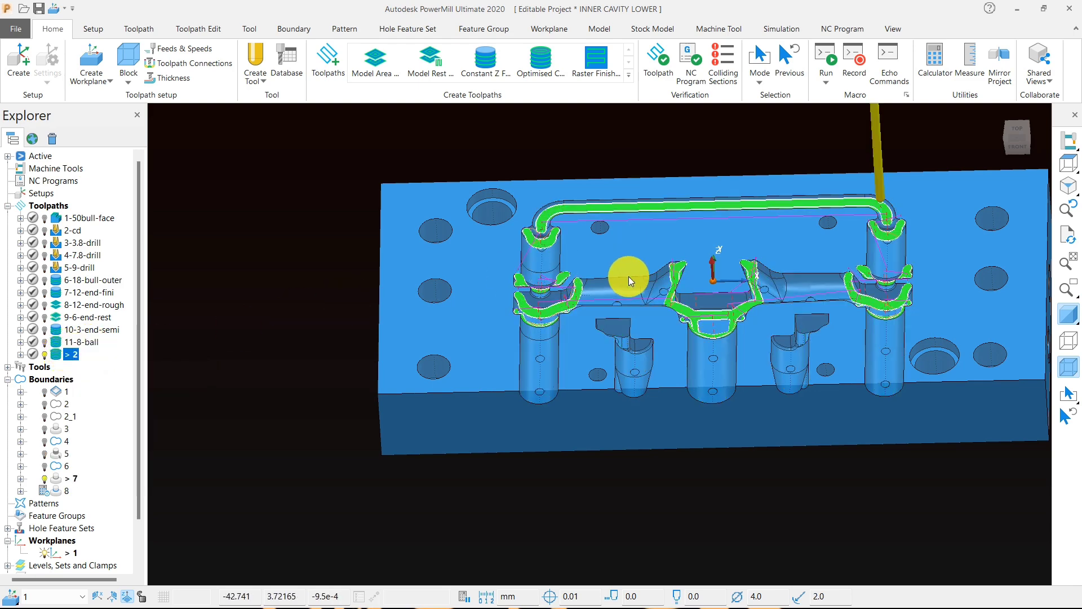
{"action": "scroll", "coordinate": [637, 285], "scroll_direction": "up", "scroll_amount": 3}
{"action": "middle_click_drag", "start_coordinate": [565, 332], "coordinate": [595, 420]}
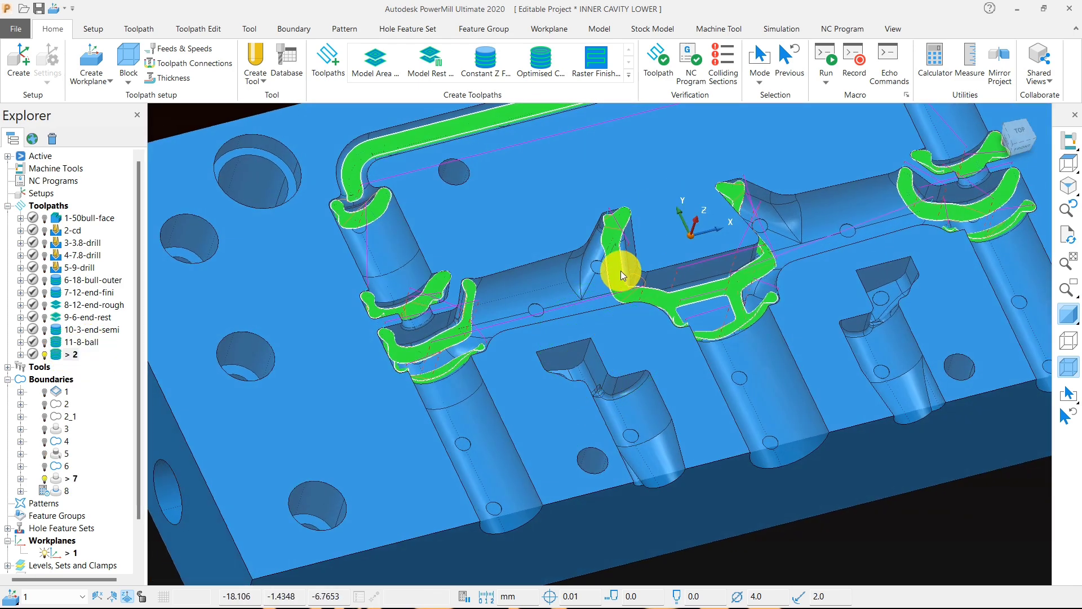
{"action": "left_click", "coordinate": [1068, 164]}
{"action": "middle_click_drag", "start_coordinate": [586, 336], "coordinate": [322, 222]}
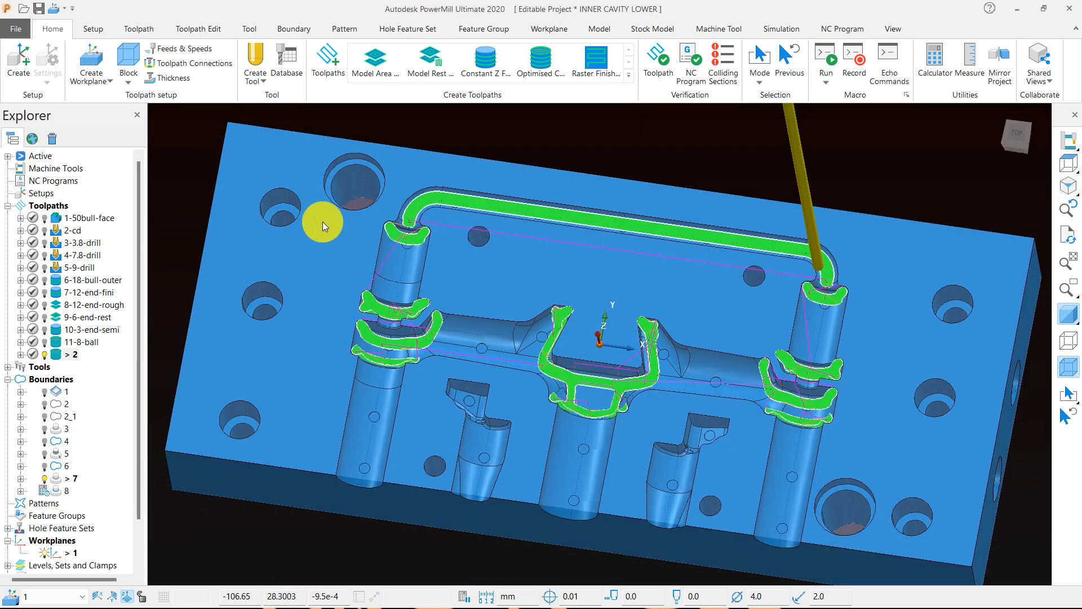
- Measure the middle hole near the plate's far X edge by calculating a Cylinder block around its selected surface
{"action": "middle_click_drag", "start_coordinate": [262, 311], "coordinate": [793, 367]}
{"action": "scroll", "coordinate": [804, 323], "scroll_direction": "up", "scroll_amount": 5}
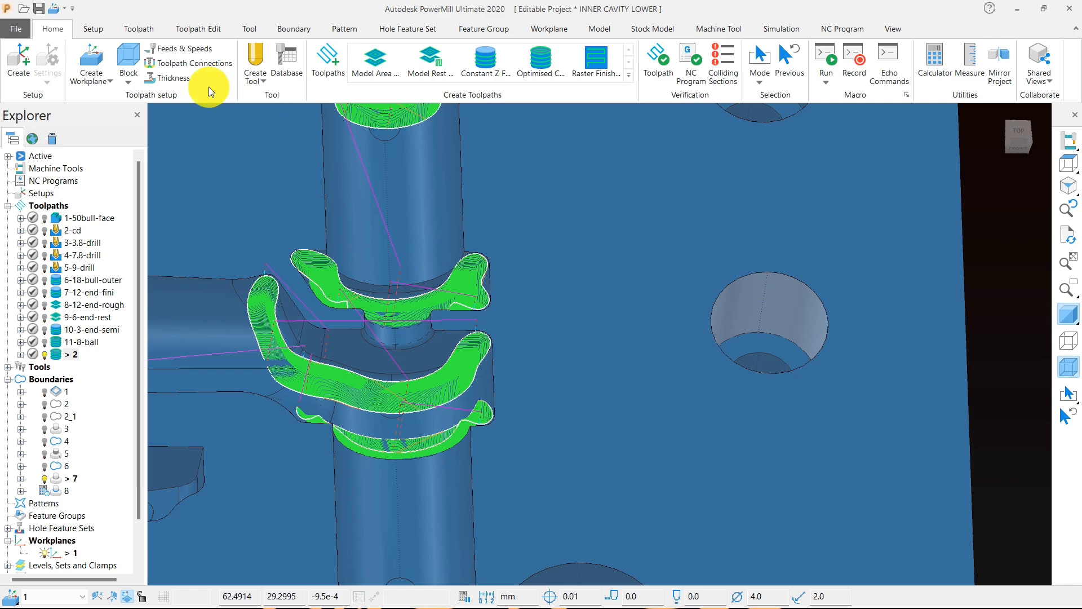
{"action": "left_click", "coordinate": [127, 55]}
{"action": "left_click", "coordinate": [176, 85]}
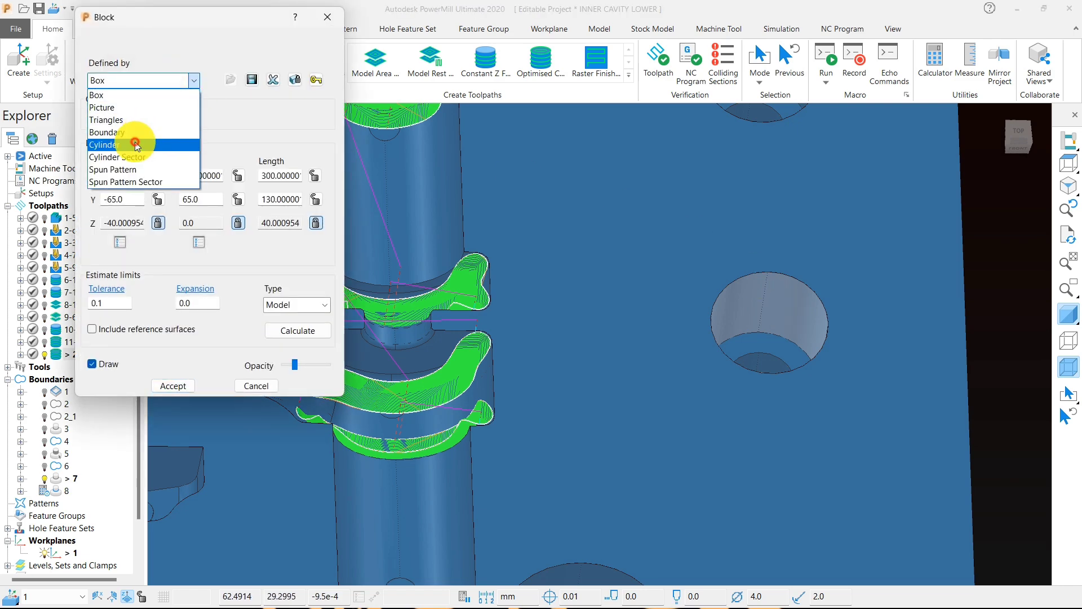
{"action": "left_click", "coordinate": [150, 140]}
{"action": "left_click", "coordinate": [292, 337]}
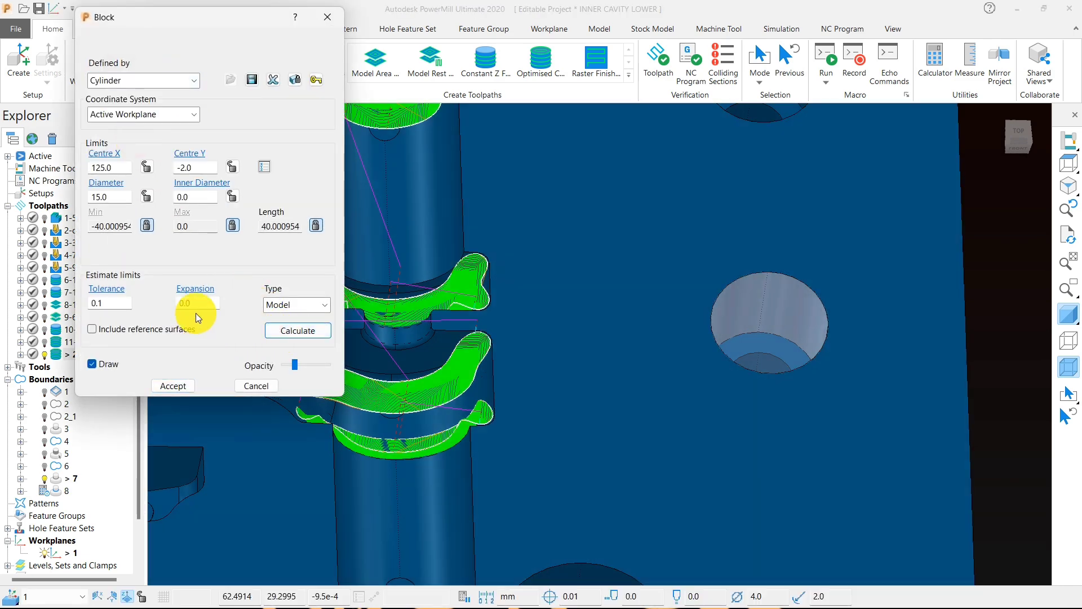
{"action": "double_click", "coordinate": [119, 197]}
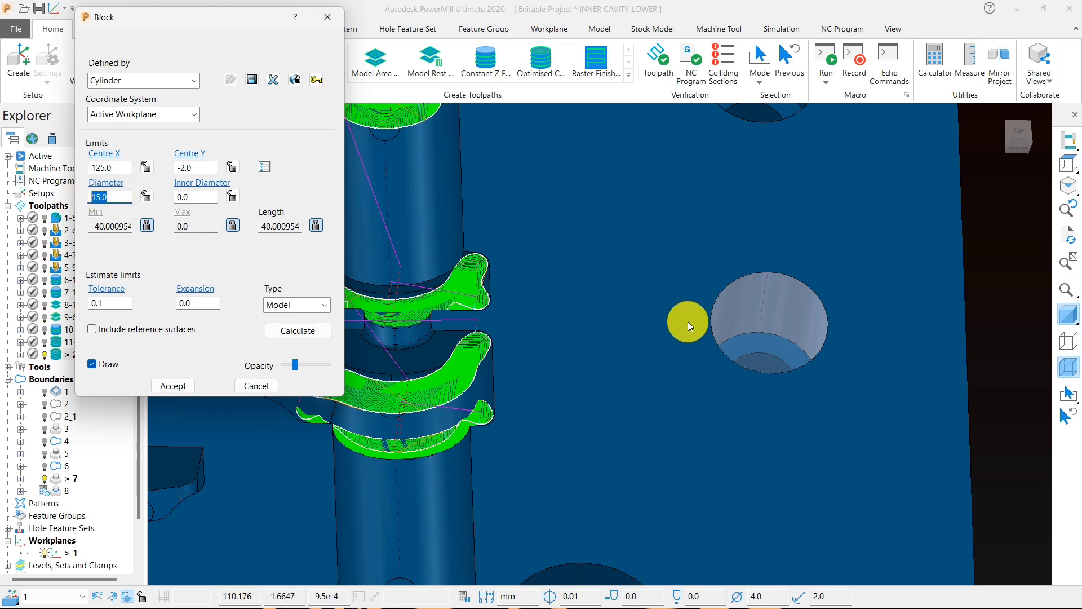
- Measure the large hole in the plate's front corner by recalculating the cylinder block around it, and close the block settings
{"action": "scroll", "coordinate": [756, 318], "scroll_direction": "down", "scroll_amount": 3}
{"action": "scroll", "coordinate": [762, 309], "scroll_direction": "down", "scroll_amount": 3}
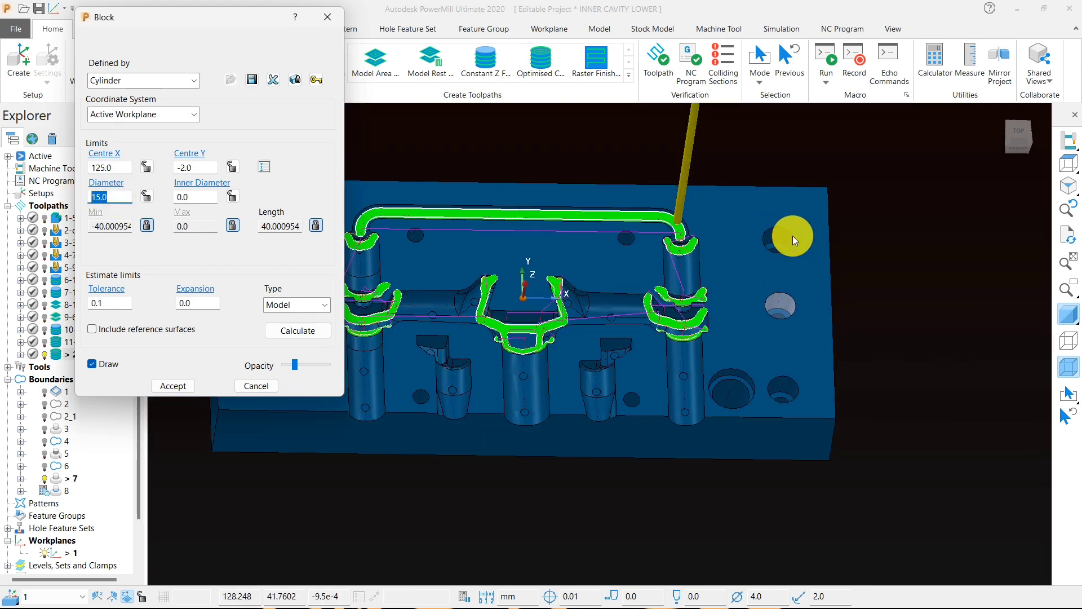
{"action": "scroll", "coordinate": [748, 393], "scroll_direction": "up", "scroll_amount": 4}
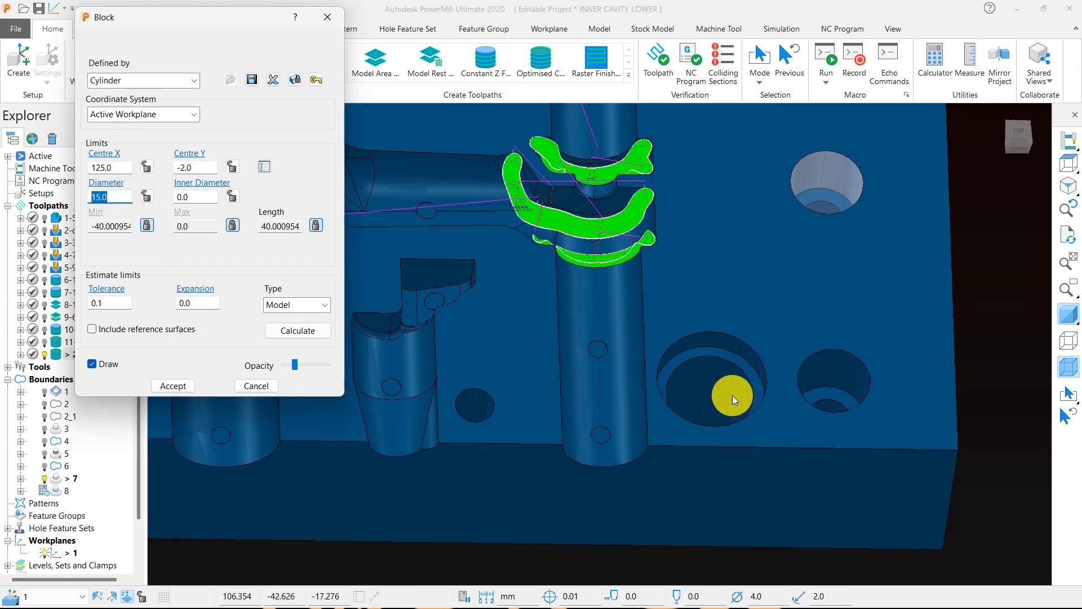
{"action": "left_click", "coordinate": [284, 330]}
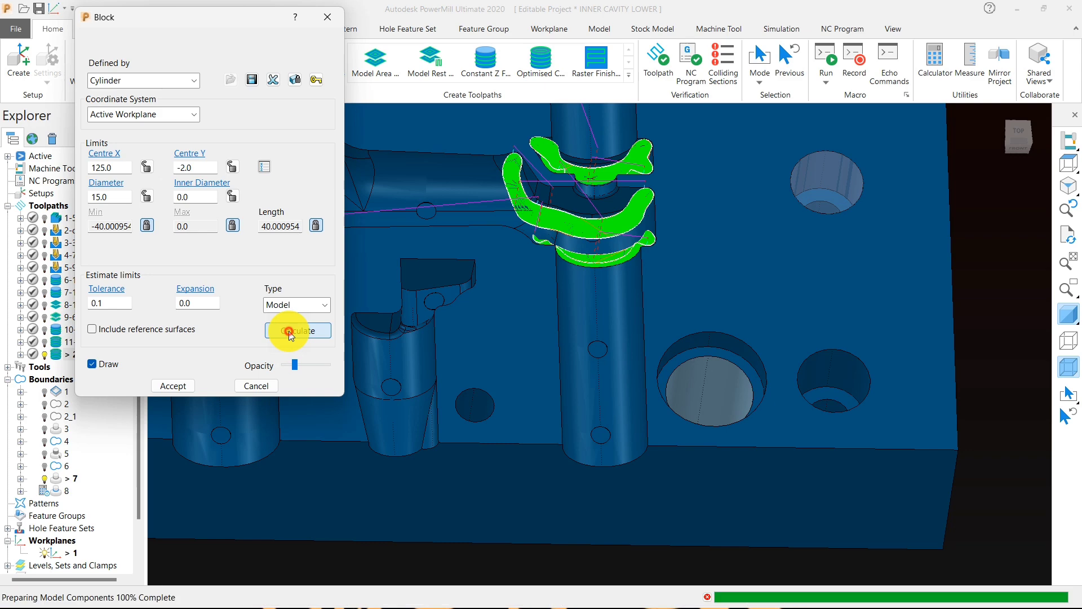
{"action": "double_click", "coordinate": [116, 197]}
{"action": "mouse_move", "coordinate": [759, 382]}
{"action": "middle_mouse_down"}
{"action": "mouse_move", "coordinate": [702, 354]}
{"action": "mouse_move", "coordinate": [724, 435]}
{"action": "mouse_move", "coordinate": [706, 386]}
{"action": "mouse_move", "coordinate": [775, 390]}
{"action": "middle_mouse_up"}
{"action": "scroll", "coordinate": [725, 382], "scroll_direction": "up", "scroll_amount": 3}
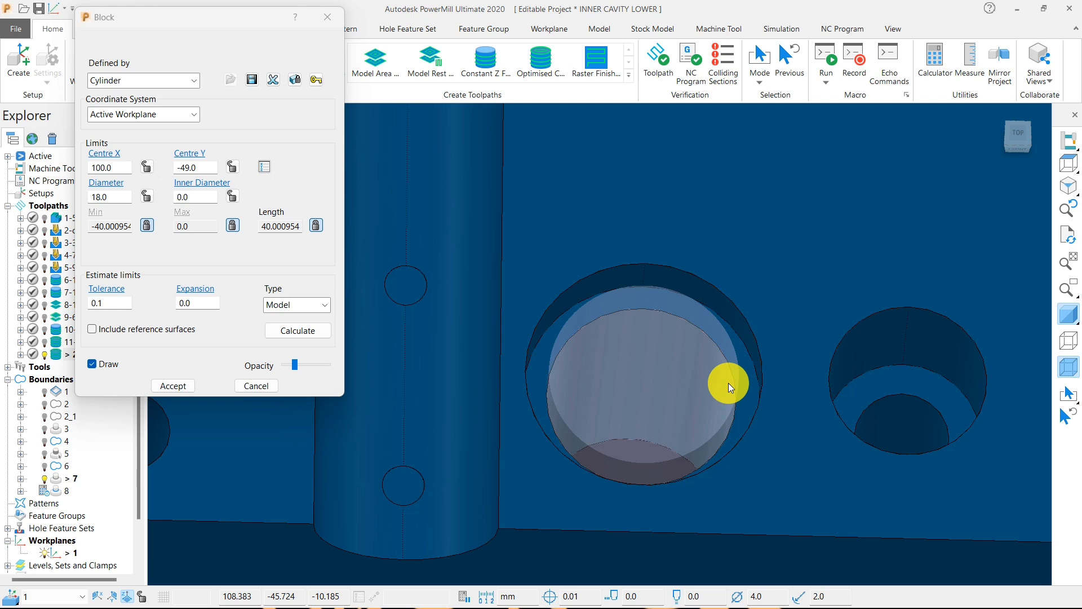
{"action": "left_click", "coordinate": [327, 14]}
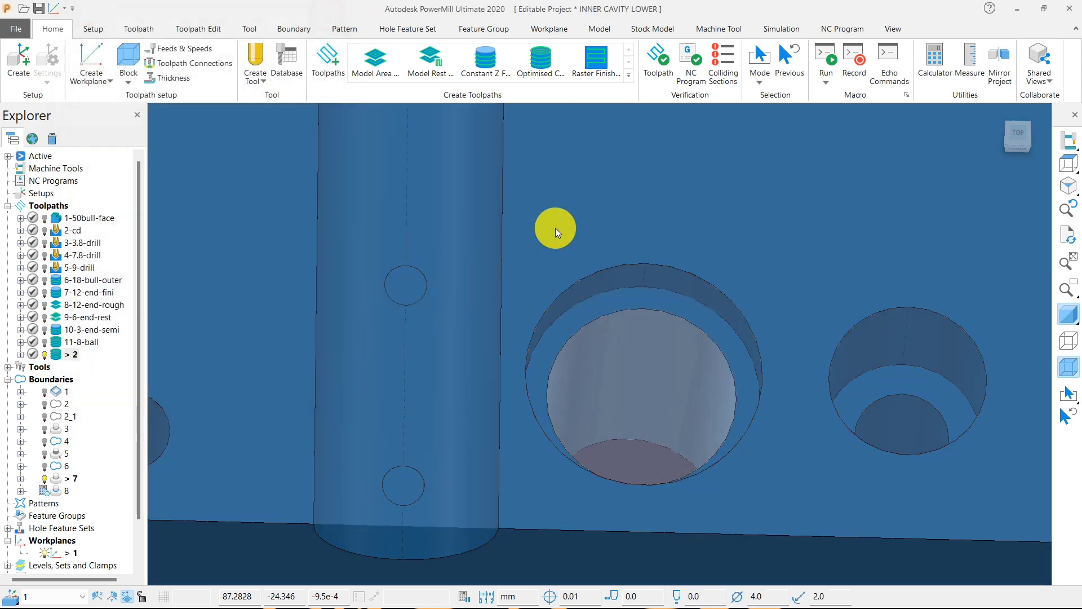
- Collapse the list of boundaries and rename toolpath 2 as 12-4-ball
{"action": "scroll", "coordinate": [560, 235], "scroll_direction": "down", "scroll_amount": 5}
{"action": "left_click", "coordinate": [1069, 165]}
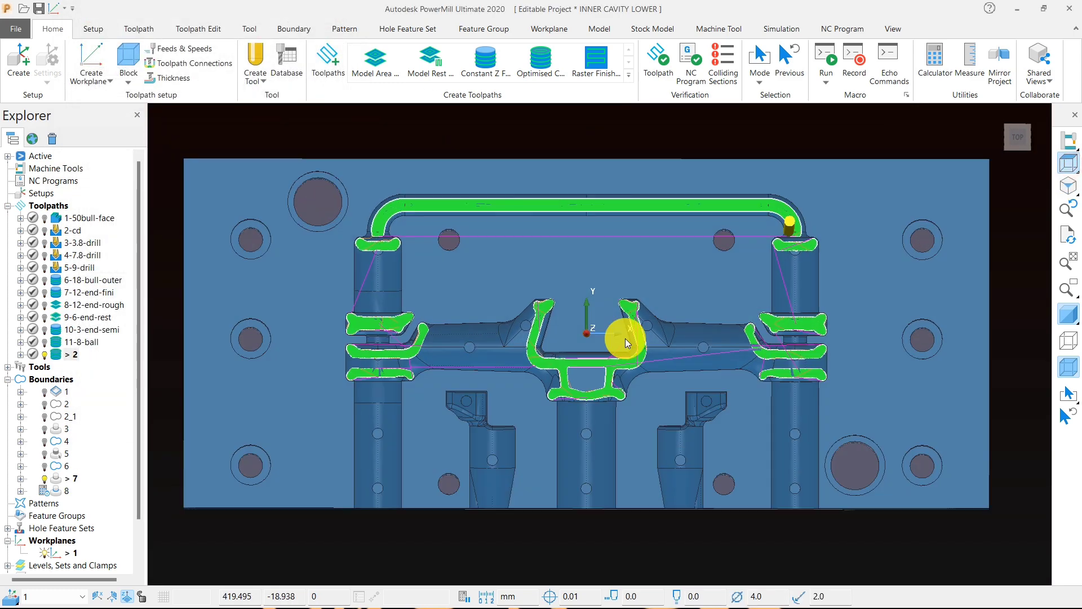
{"action": "left_click", "coordinate": [8, 379]}
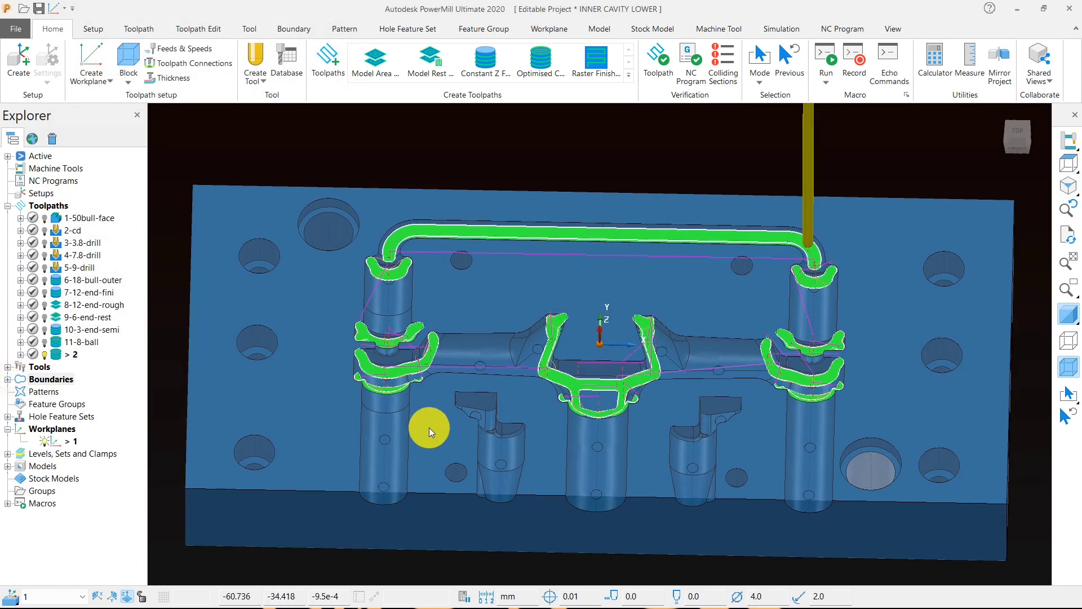
{"action": "double_click", "coordinate": [74, 354]}
{"action": "left_click", "coordinate": [21, 293]}
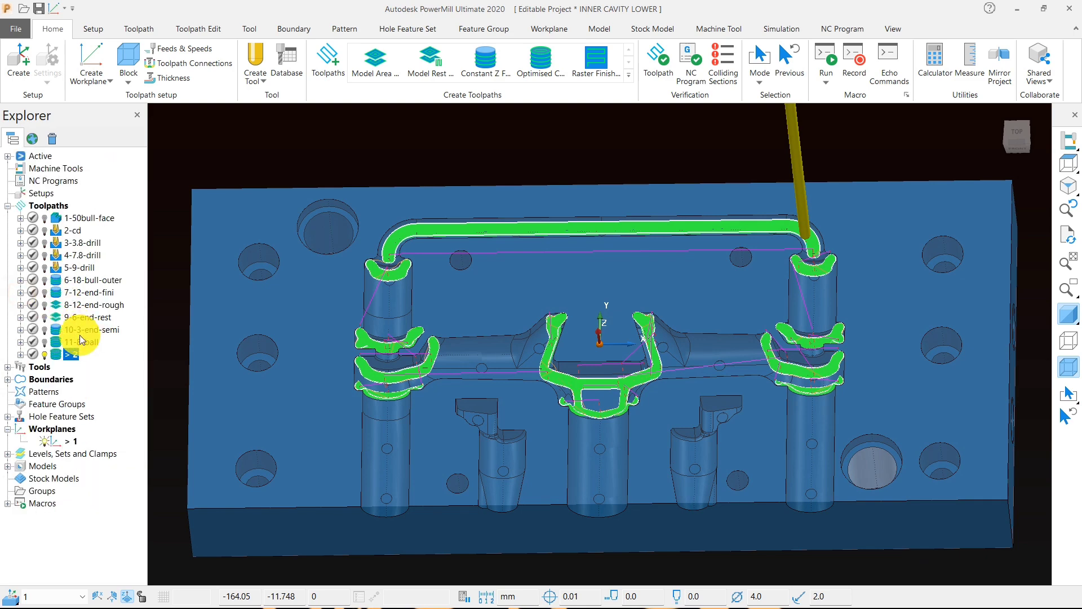
{"action": "left_click_drag", "start_coordinate": [72, 354], "coordinate": [72, 357]}
{"action": "type", "text": "12"}
{"action": "left_click", "coordinate": [77, 351]}
{"action": "type", "text": "-4-ball"}
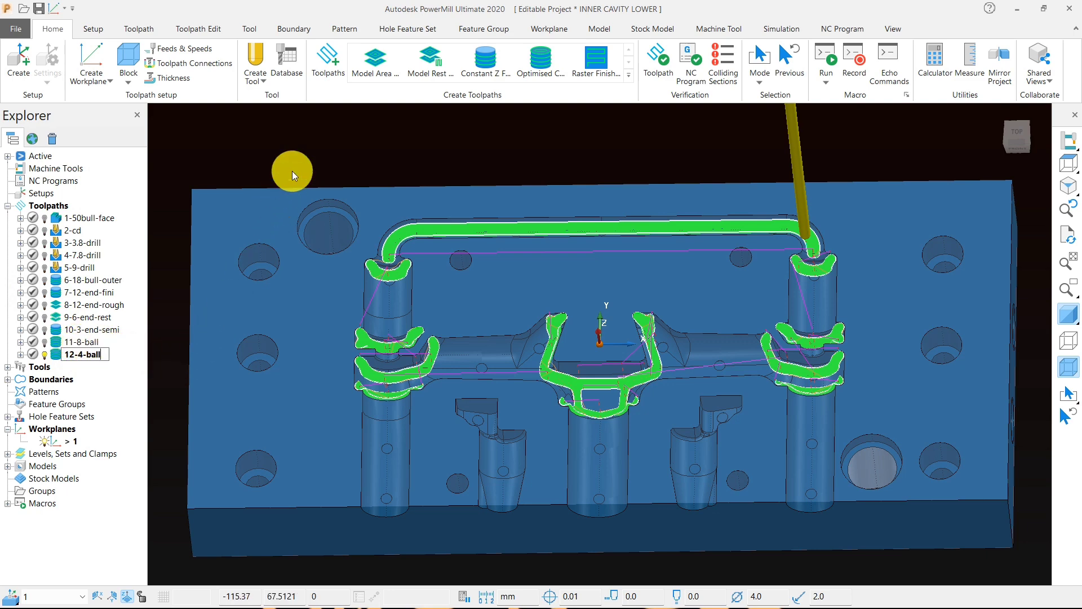
{"action": "left_click", "coordinate": [305, 149]}
- Deactivate toolpath 12-4-ball so that its passes are no longer drawn on the model
{"action": "middle_click_drag", "start_coordinate": [489, 414], "coordinate": [471, 414]}
{"action": "scroll", "coordinate": [472, 414], "scroll_direction": "down", "scroll_amount": 3}
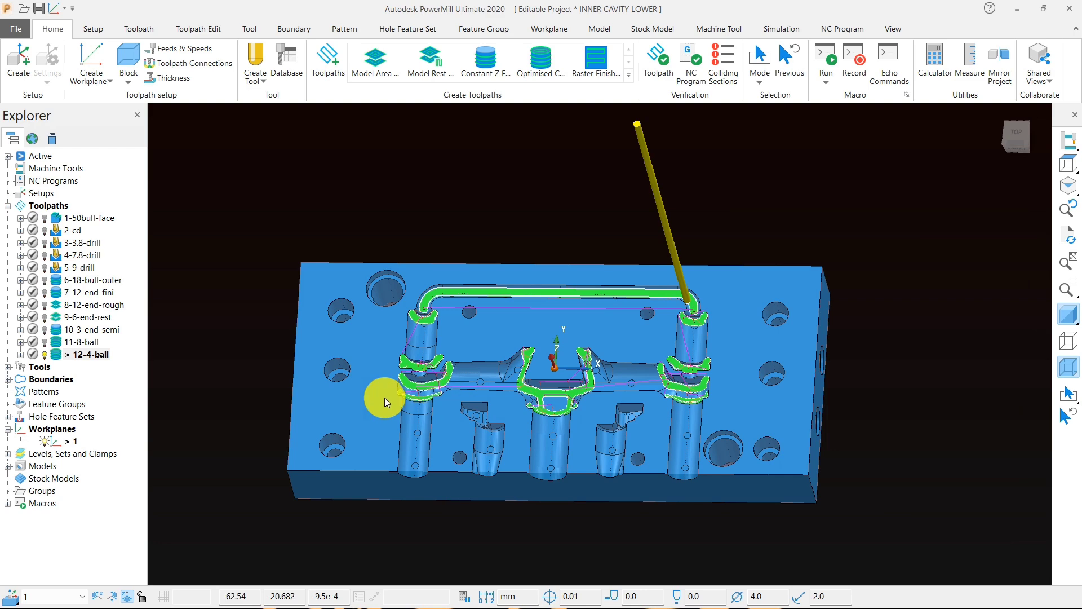
{"action": "left_click", "coordinate": [79, 354]}
{"action": "scroll", "coordinate": [461, 395], "scroll_direction": "up", "scroll_amount": 5}
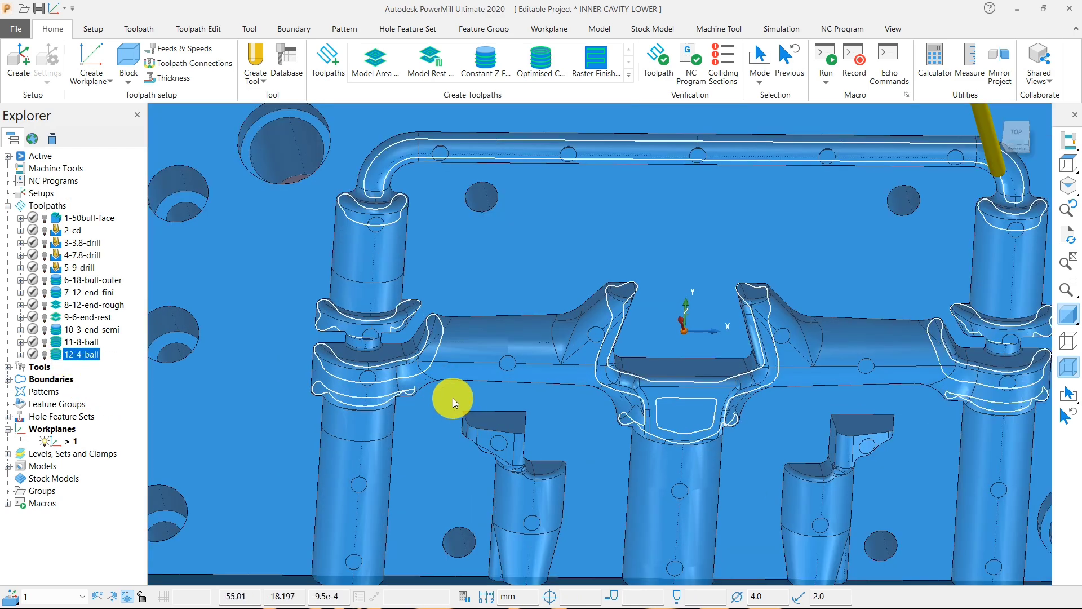
{"action": "scroll", "coordinate": [462, 394], "scroll_direction": "down", "scroll_amount": 3}
{"action": "middle_click_drag", "start_coordinate": [461, 394], "coordinate": [529, 410]}
{"action": "scroll", "coordinate": [529, 410], "scroll_direction": "down", "scroll_amount": 3}
- Create a Rest boundary and set its reference tool to 4-ball
{"action": "right_click", "coordinate": [287, 188]}
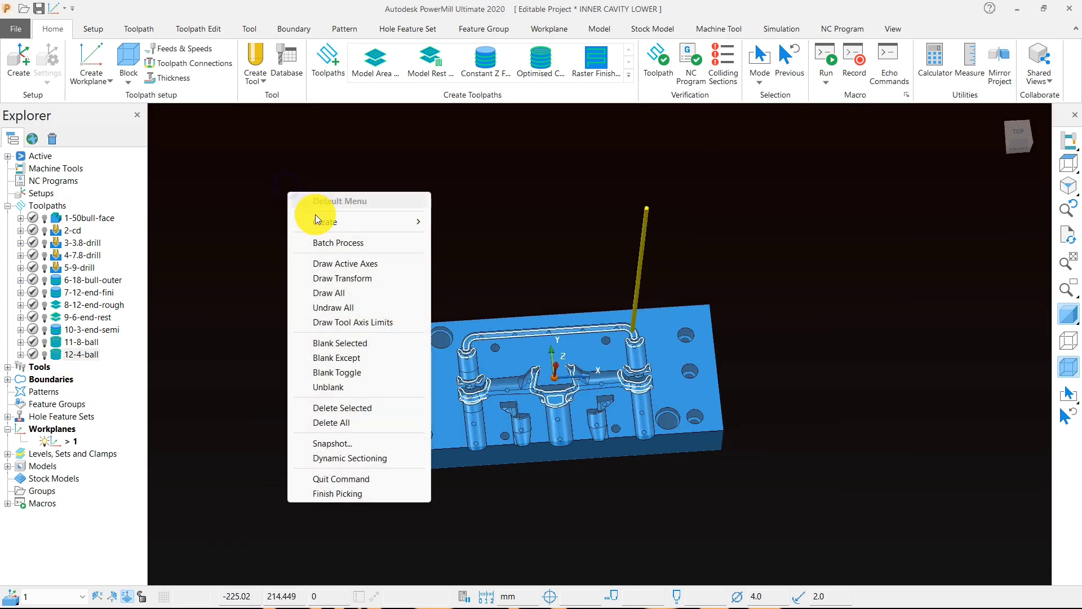
{"action": "mouse_move", "coordinate": [380, 224]}
{"action": "mouse_move", "coordinate": [497, 249]}
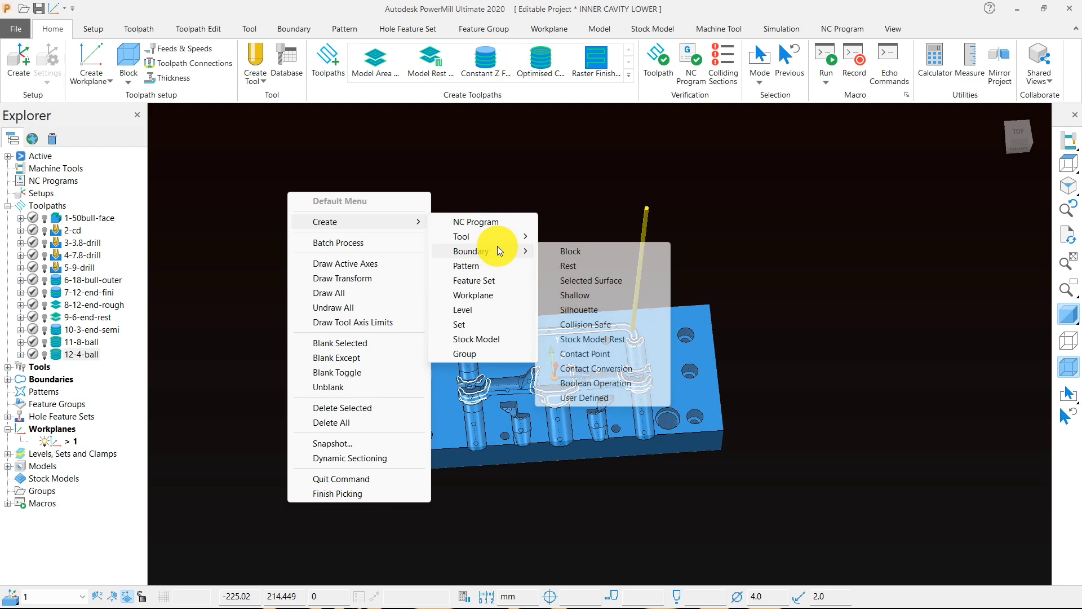
{"action": "left_click", "coordinate": [566, 266]}
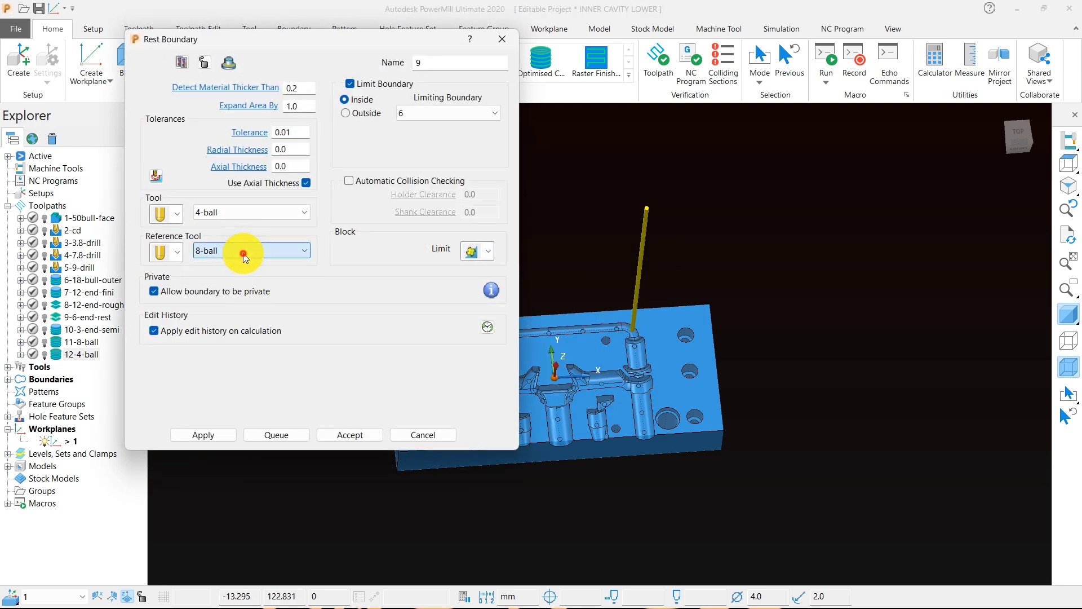
{"action": "left_click", "coordinate": [244, 256]}
{"action": "left_click", "coordinate": [236, 398]}
- Create a ball nosed tool for the rest boundary with a 3 mm diameter, named 3-ball
{"action": "left_click", "coordinate": [173, 216]}
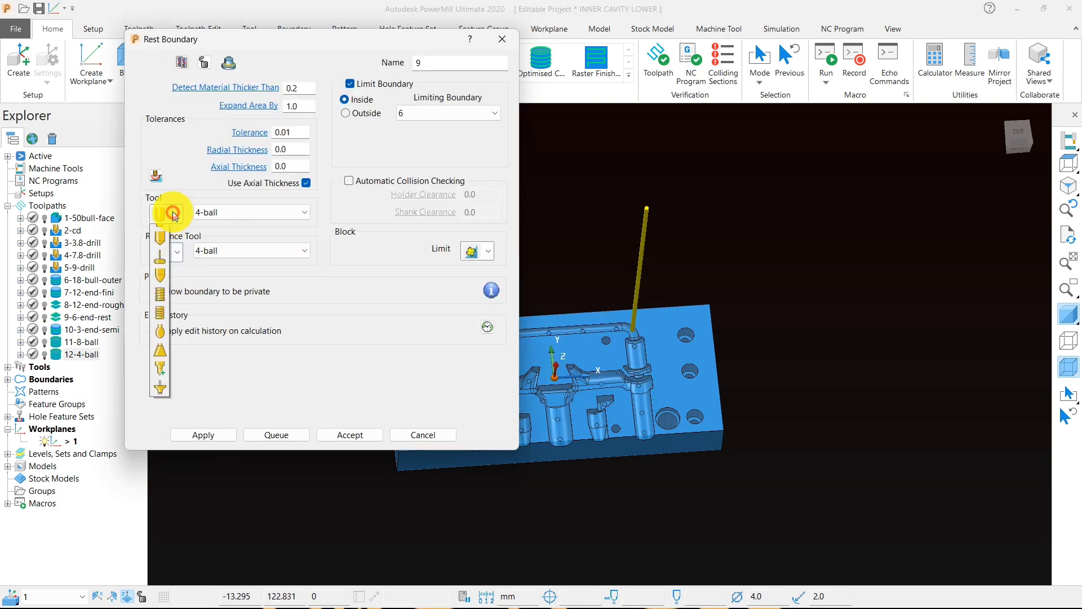
{"action": "left_click", "coordinate": [160, 237]}
{"action": "type", "text": "3"}
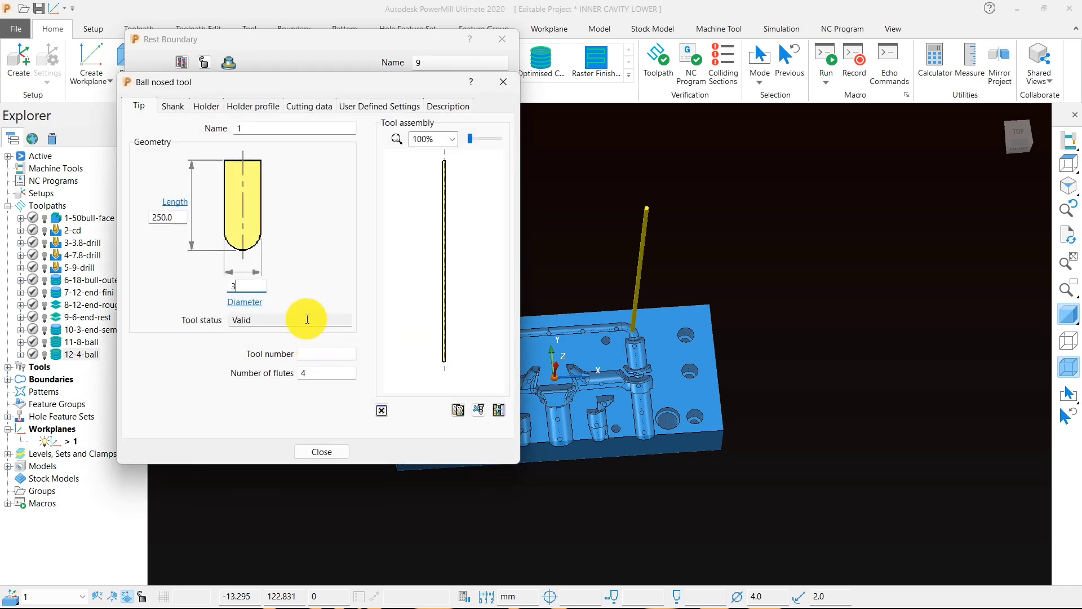
{"action": "double_click", "coordinate": [238, 128]}
{"action": "type", "text": "3"}
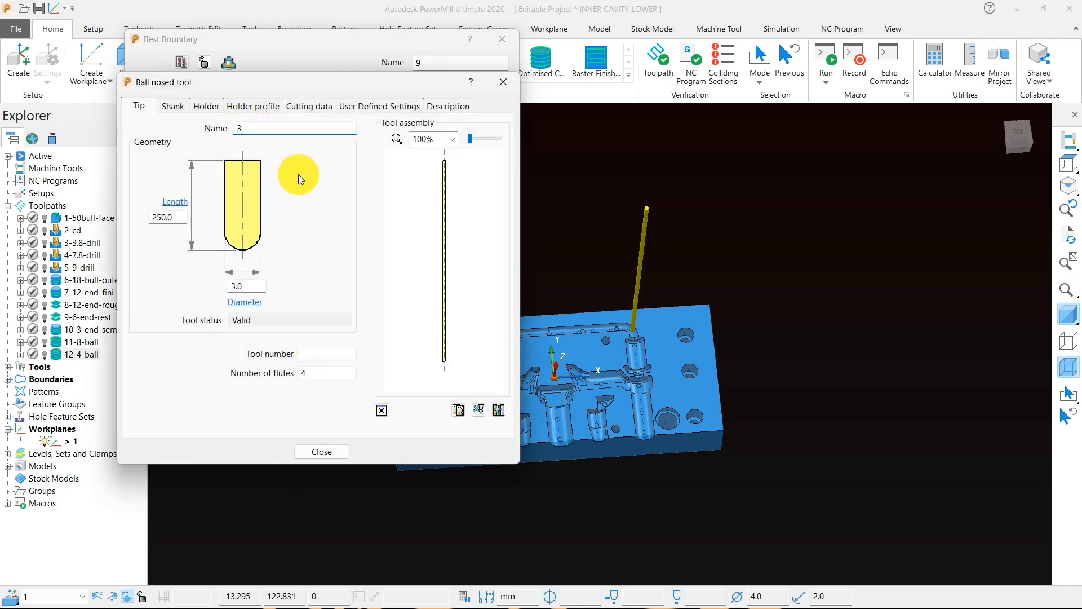
{"action": "type", "text": "-ball"}
{"action": "left_click", "coordinate": [321, 453]}
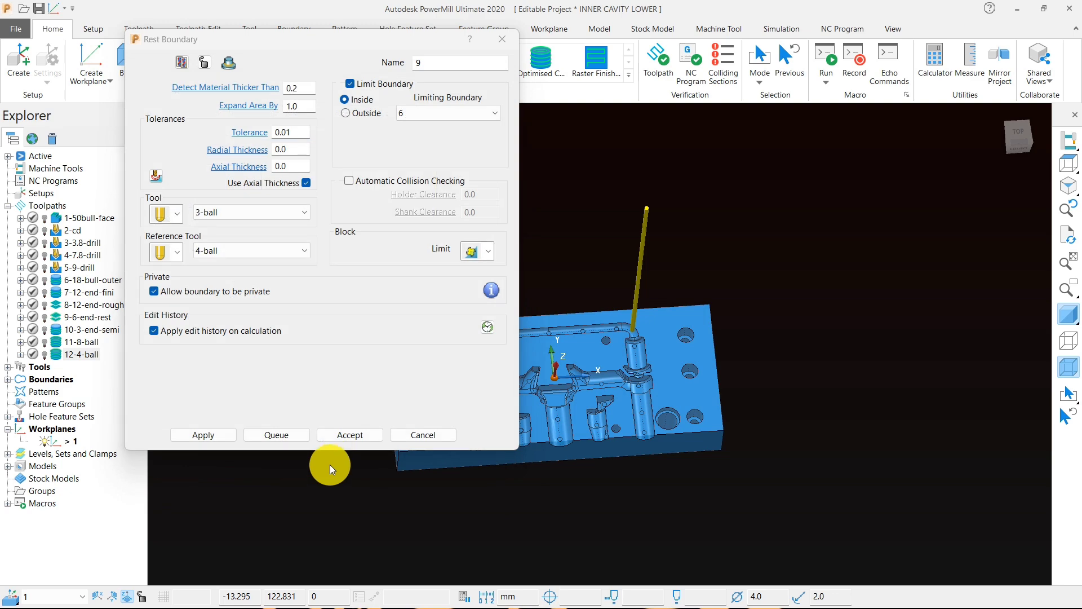
- Calculate the 3-ball rest boundary limited to the inside of boundary 6, accept it and inspect the outlined areas
{"action": "left_click", "coordinate": [204, 437]}
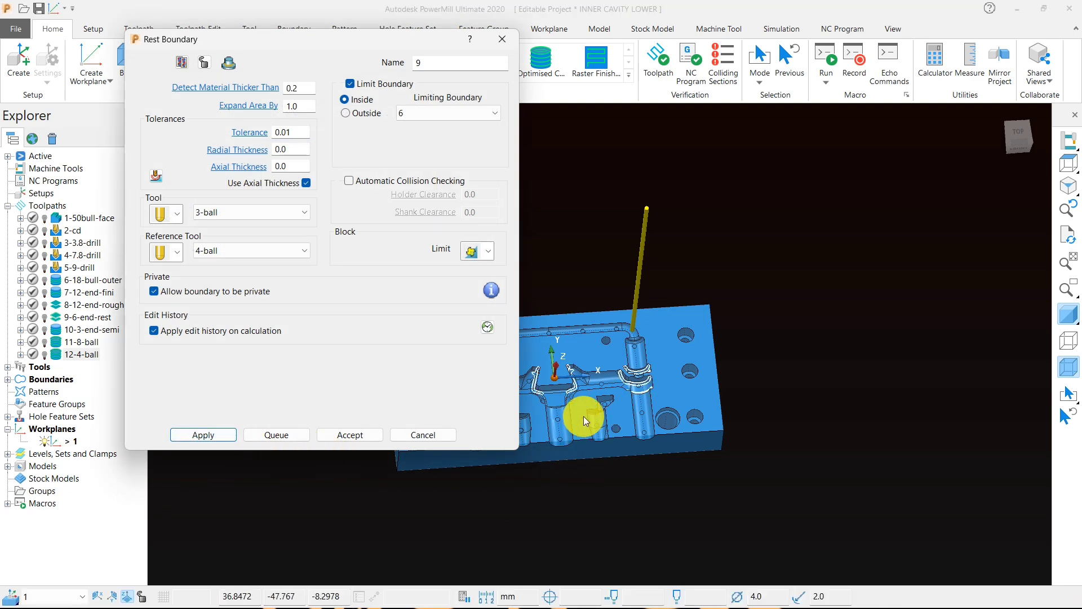
{"action": "left_click", "coordinate": [382, 433]}
{"action": "scroll", "coordinate": [528, 372], "scroll_direction": "up", "scroll_amount": 5}
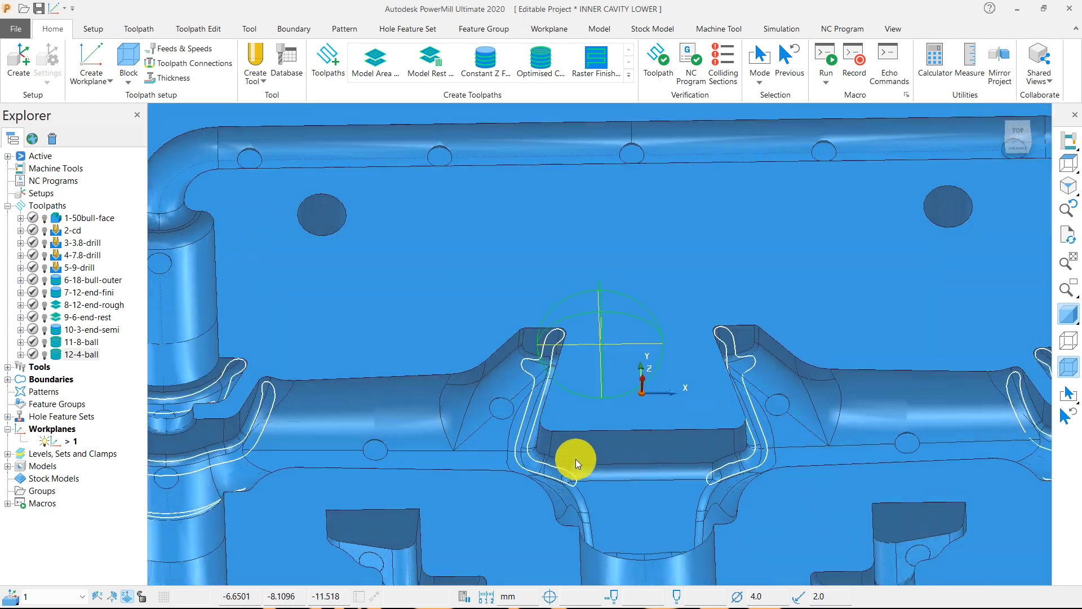
{"action": "middle_click_drag", "start_coordinate": [576, 459], "coordinate": [566, 448]}
{"action": "scroll", "coordinate": [636, 391], "scroll_direction": "down", "scroll_amount": 5}
{"action": "middle_click_drag", "start_coordinate": [581, 392], "coordinate": [615, 398]}
{"action": "scroll", "coordinate": [610, 356], "scroll_direction": "down", "scroll_amount": 4}
- Create an Optimised Constant Z Finishing toolpath with the 3-ball tool and 0.1 mm stepover, and queue its calculation
{"action": "left_click", "coordinate": [496, 79]}
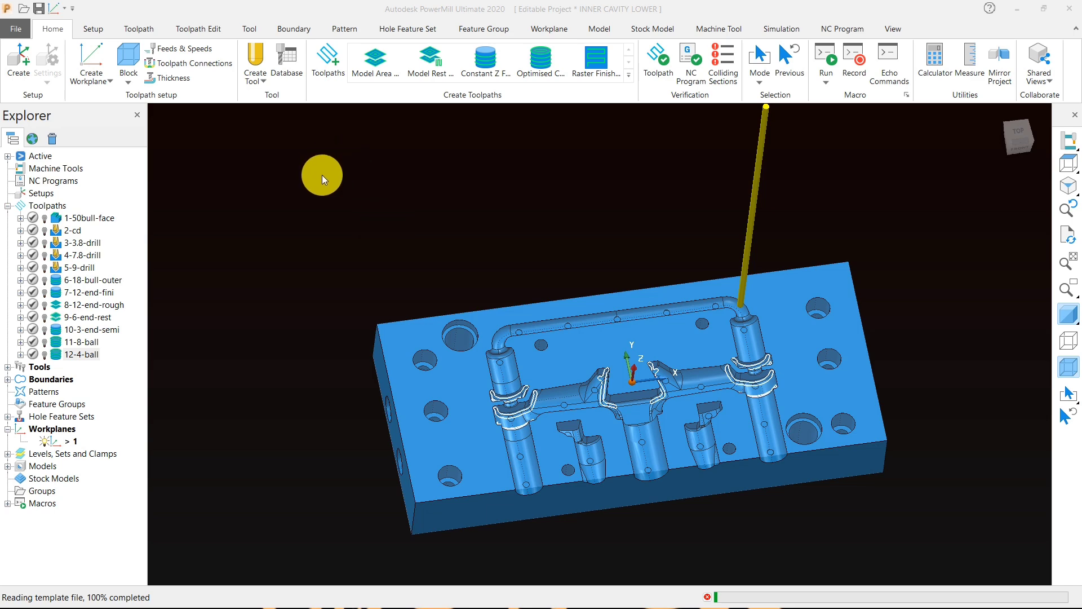
{"action": "left_click", "coordinate": [195, 98]}
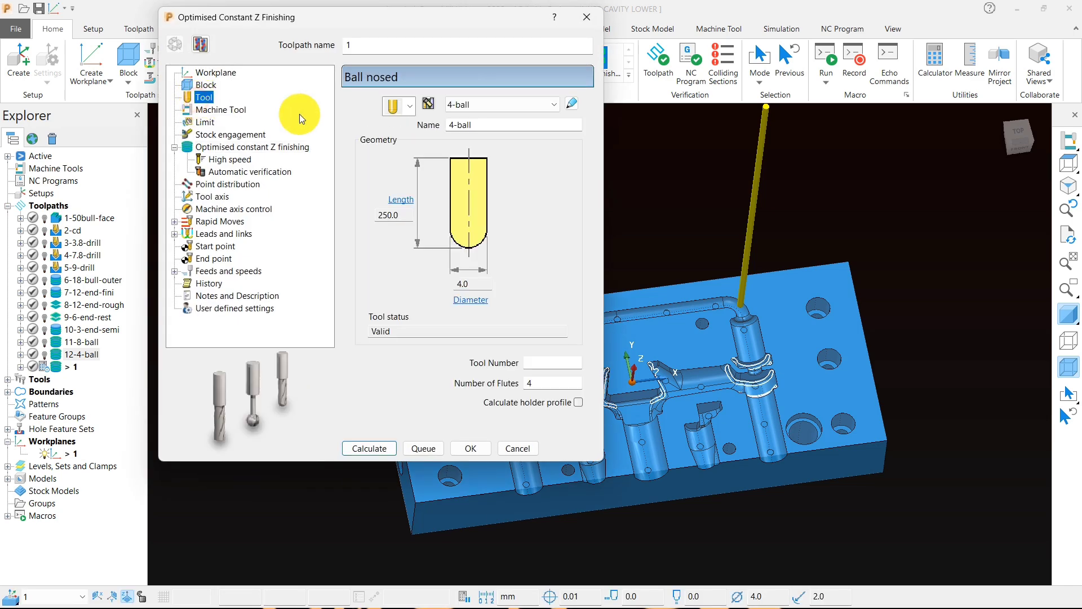
{"action": "left_click", "coordinate": [511, 107]}
{"action": "left_click", "coordinate": [495, 272]}
{"action": "left_click", "coordinate": [232, 147]}
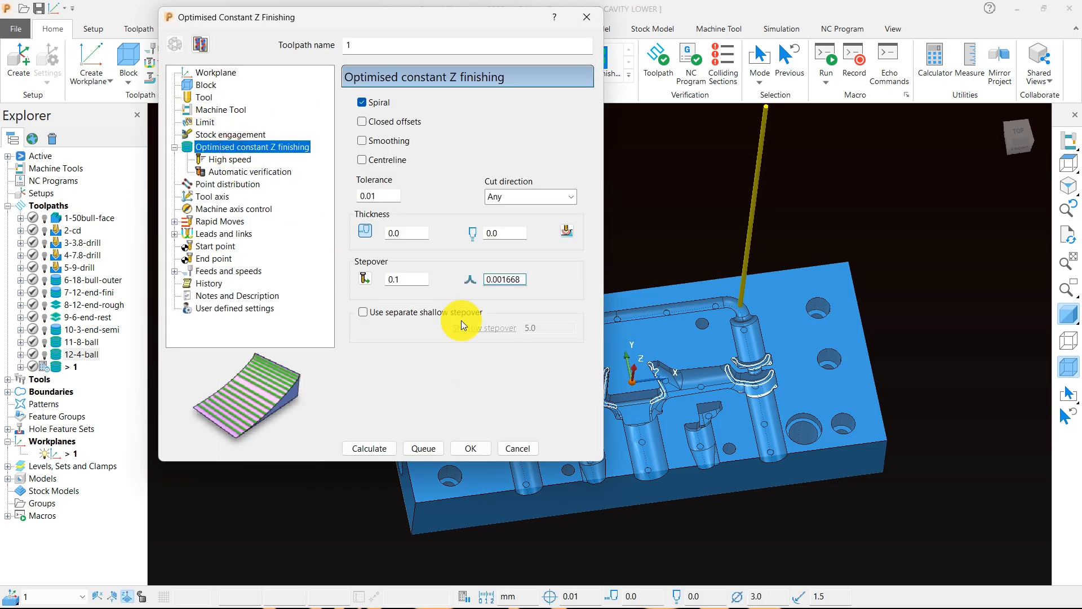
{"action": "left_click", "coordinate": [423, 449]}
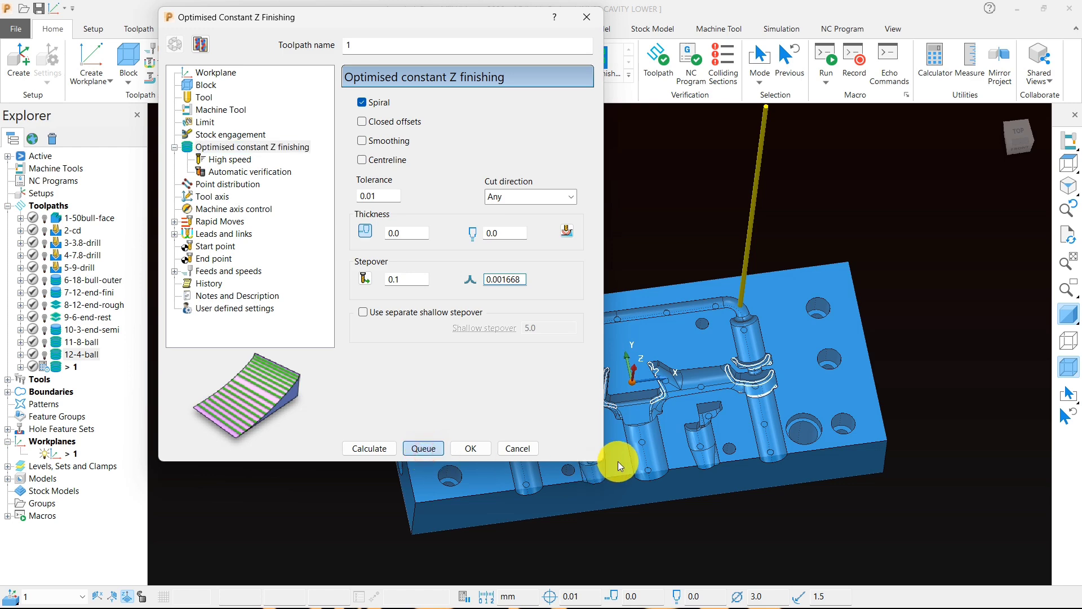
{"action": "mouse_move", "coordinate": [573, 603]}
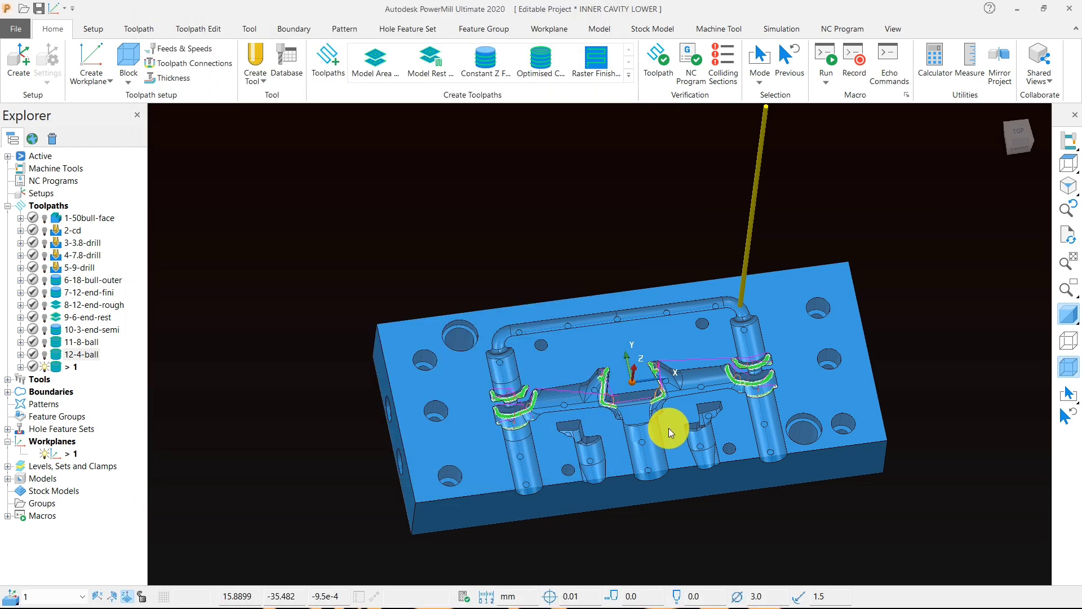
{"action": "scroll", "coordinate": [669, 430], "scroll_direction": "up", "scroll_amount": 4}
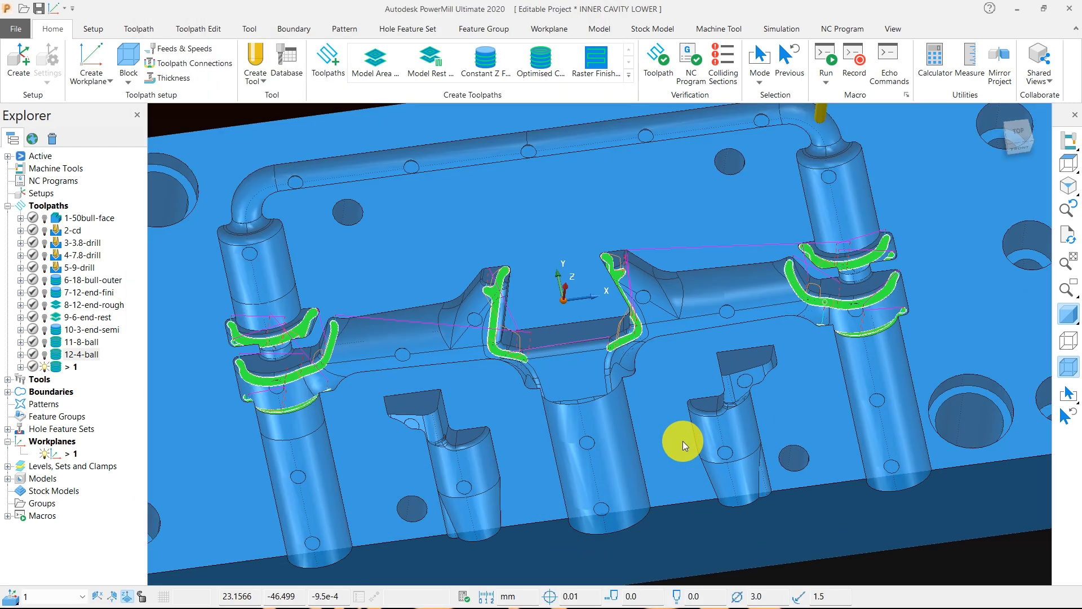
{"action": "middle_click_drag", "start_coordinate": [682, 441], "coordinate": [640, 397]}
{"action": "scroll", "coordinate": [640, 397], "scroll_direction": "down", "scroll_amount": 3}
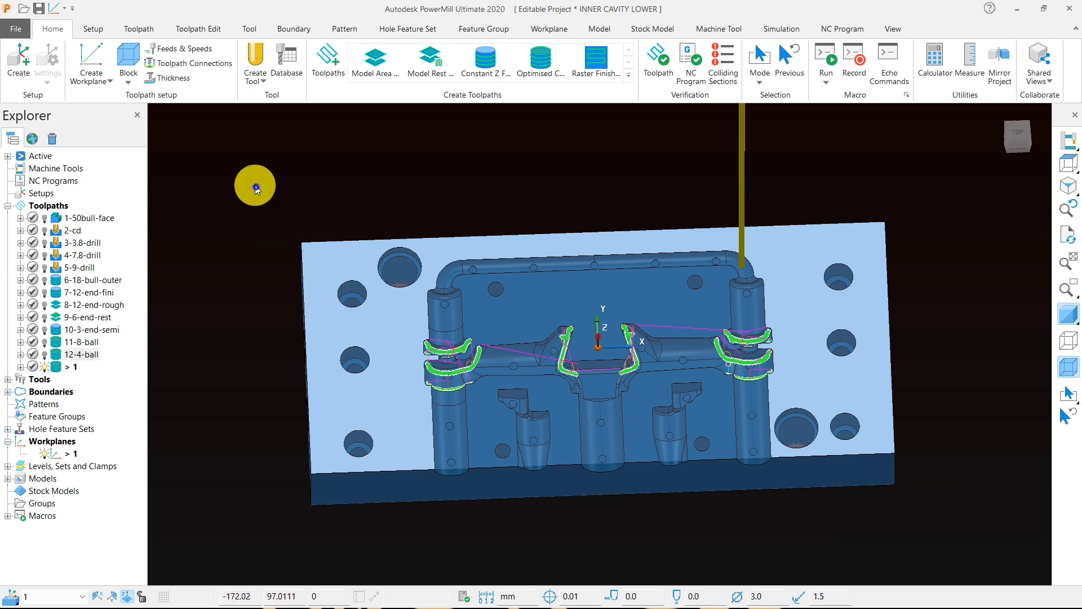
- Create a User Defined boundary from the selected top face of the model, and show it from above with shading off
{"action": "right_click", "coordinate": [254, 187]}
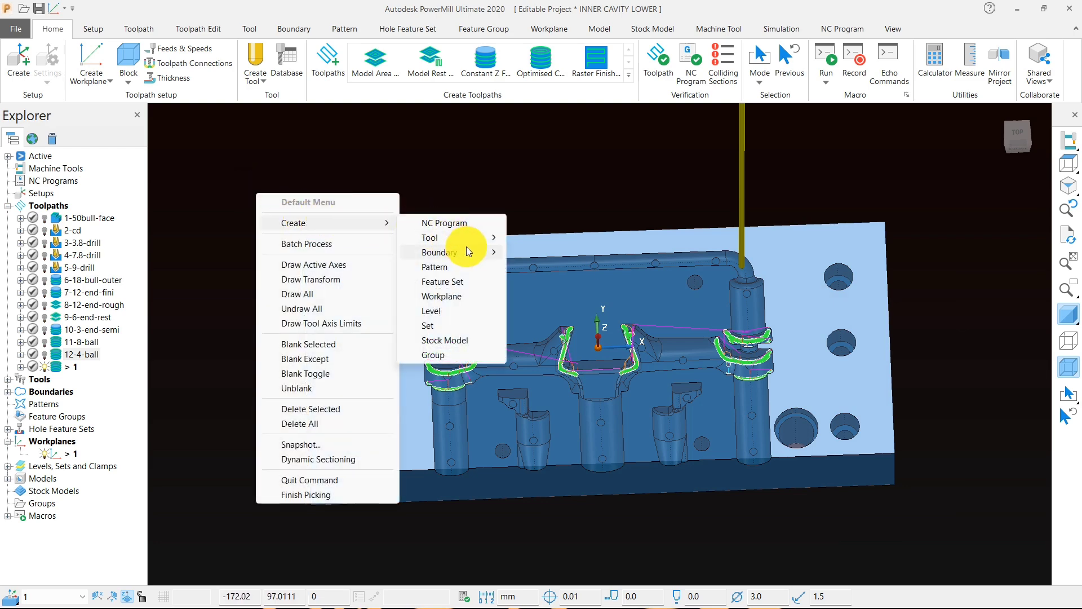
{"action": "mouse_move", "coordinate": [473, 250]}
{"action": "left_click", "coordinate": [557, 399]}
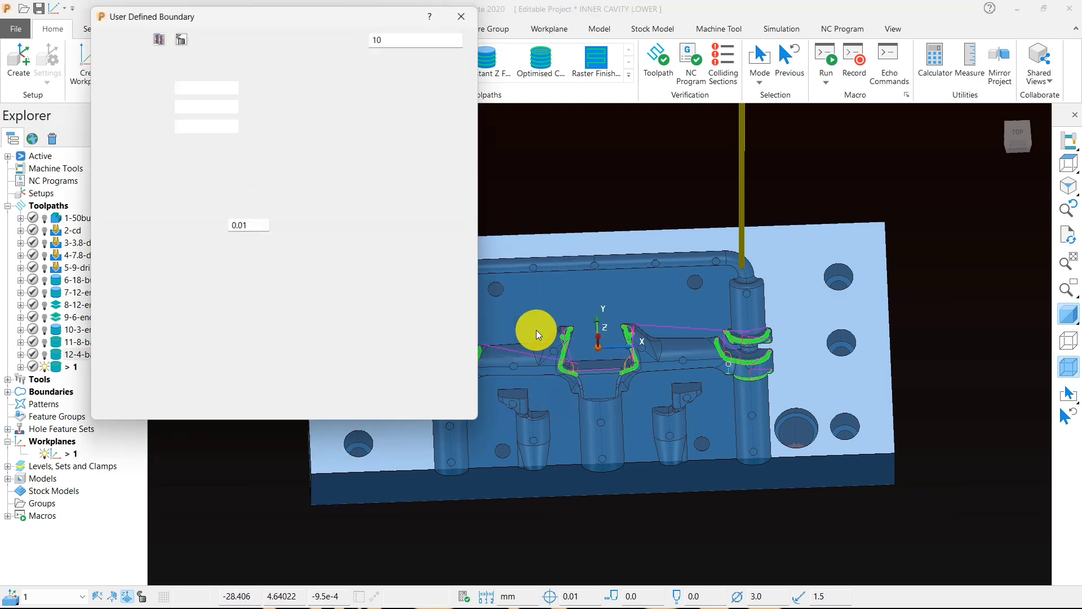
{"action": "left_click", "coordinate": [261, 146]}
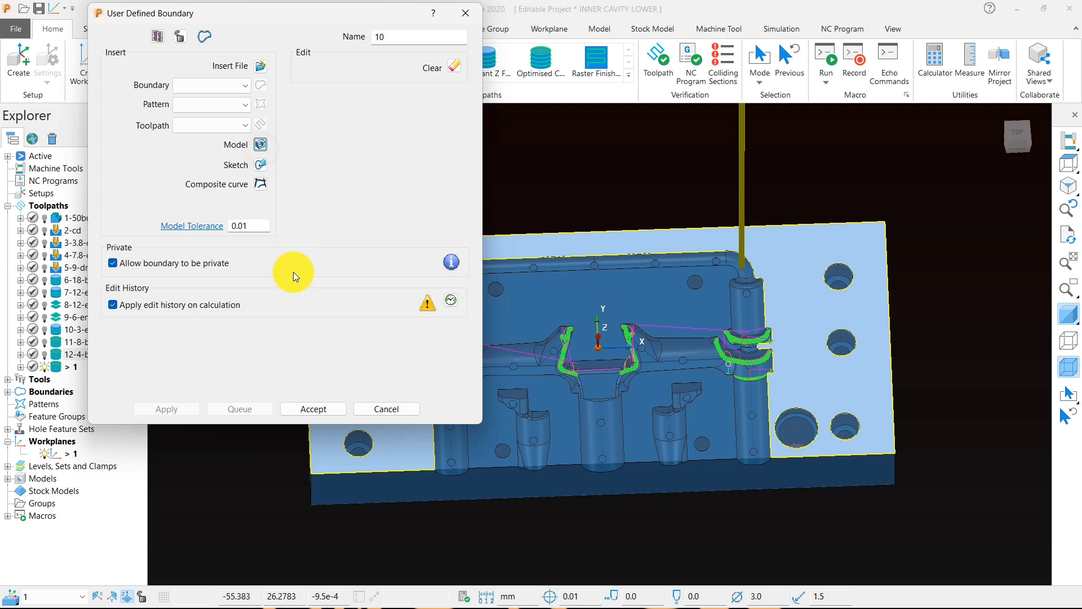
{"action": "left_click", "coordinate": [332, 410]}
{"action": "left_click", "coordinate": [1070, 163]}
{"action": "left_click", "coordinate": [1069, 313]}
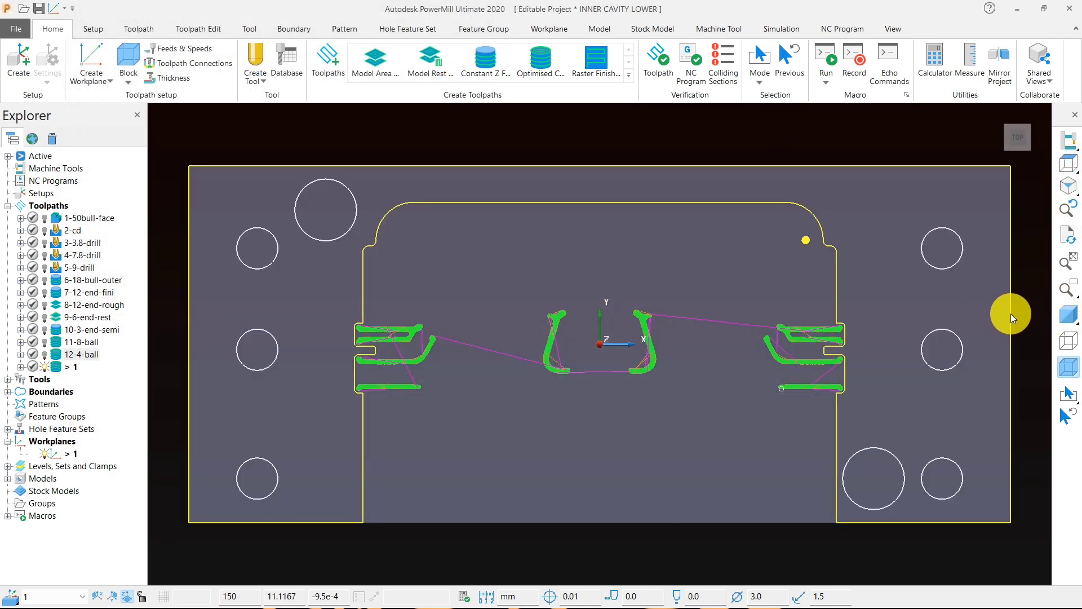
- Start a new Constant Z Finishing toolpath, add an end mill in its tool settings and check the list of existing tools
{"action": "left_click", "coordinate": [1011, 315]}
{"action": "middle_click_drag", "start_coordinate": [600, 411], "coordinate": [638, 296]}
{"action": "scroll", "coordinate": [638, 296], "scroll_direction": "down", "scroll_amount": 1}
{"action": "left_click", "coordinate": [489, 78]}
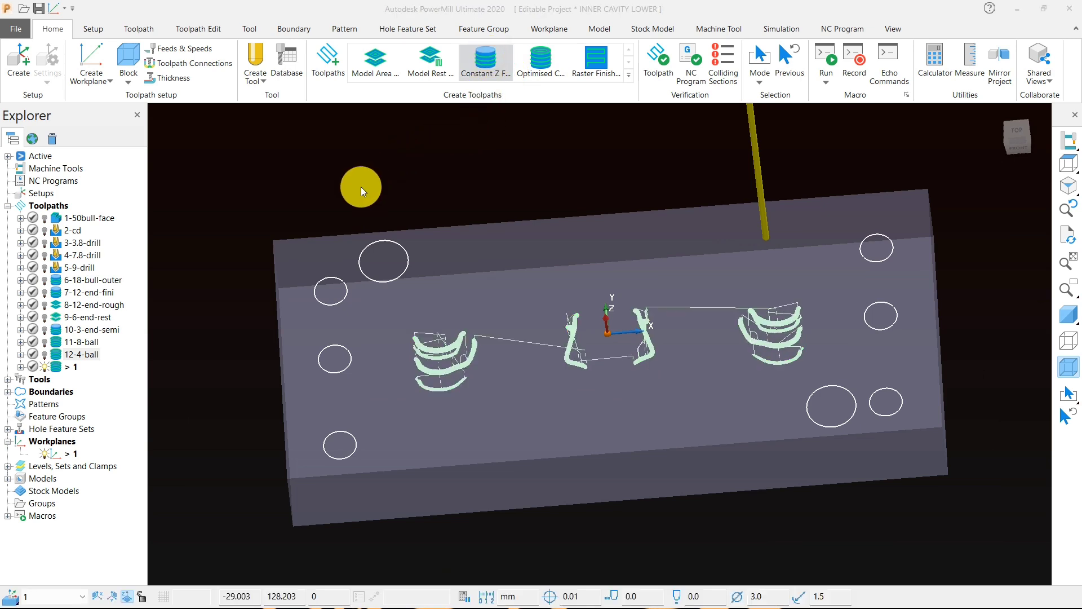
{"action": "left_click", "coordinate": [203, 98]}
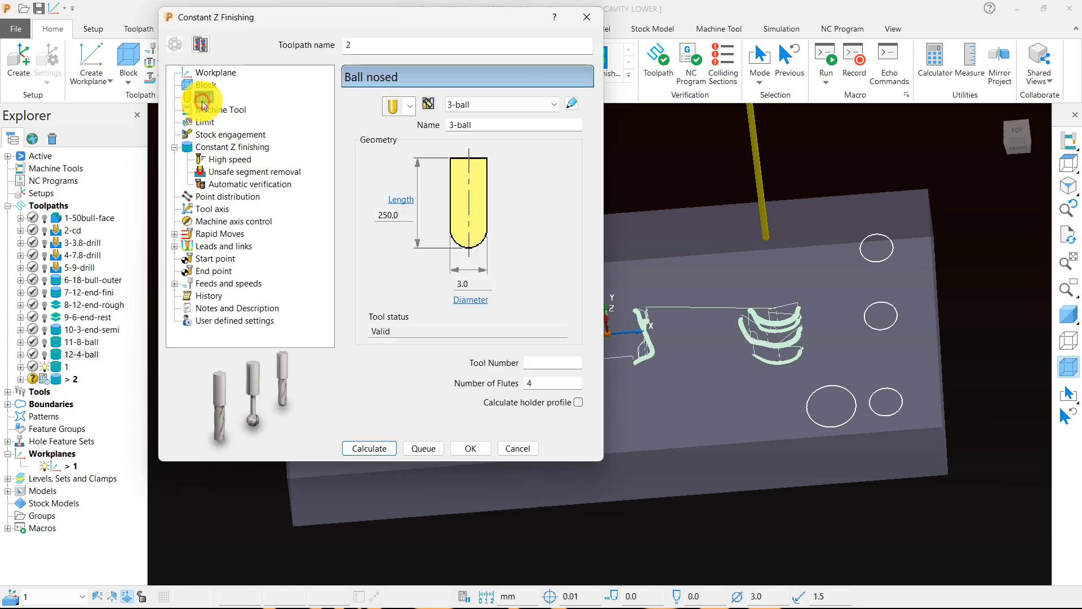
{"action": "left_click", "coordinate": [410, 106]}
{"action": "left_click", "coordinate": [396, 126]}
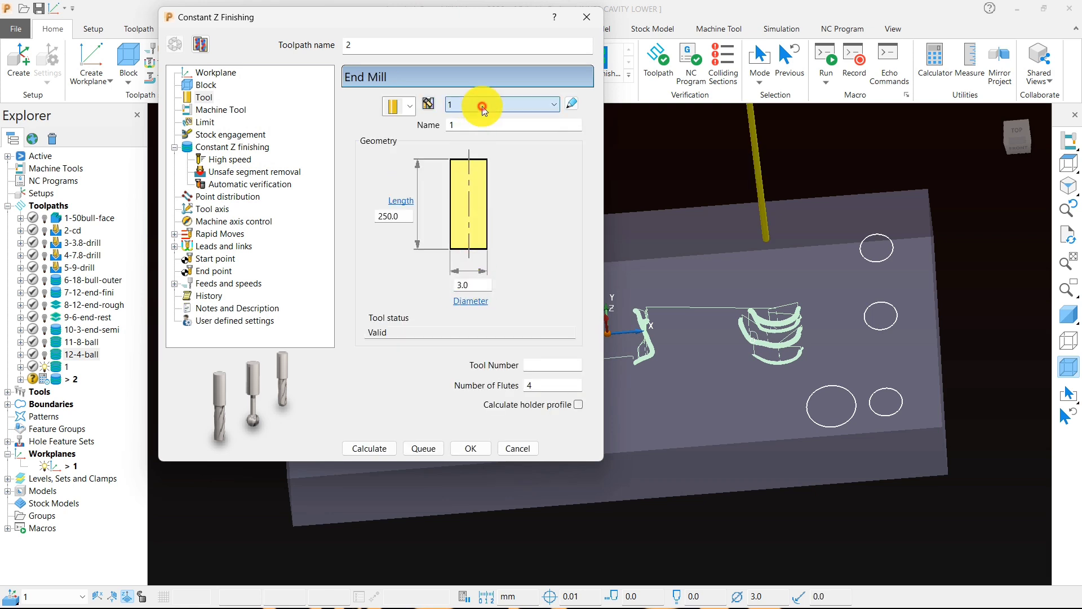
{"action": "left_click", "coordinate": [484, 104]}
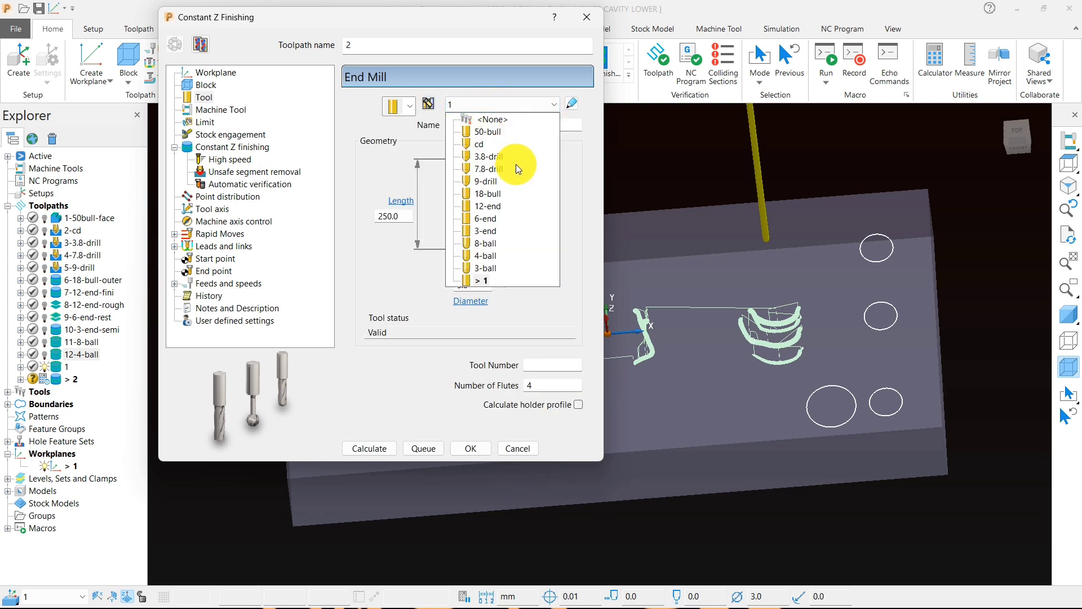
- Create another end mill for the Constant Z toolpath with an 8 mm diameter, named 8-end
{"action": "left_click", "coordinate": [412, 107]}
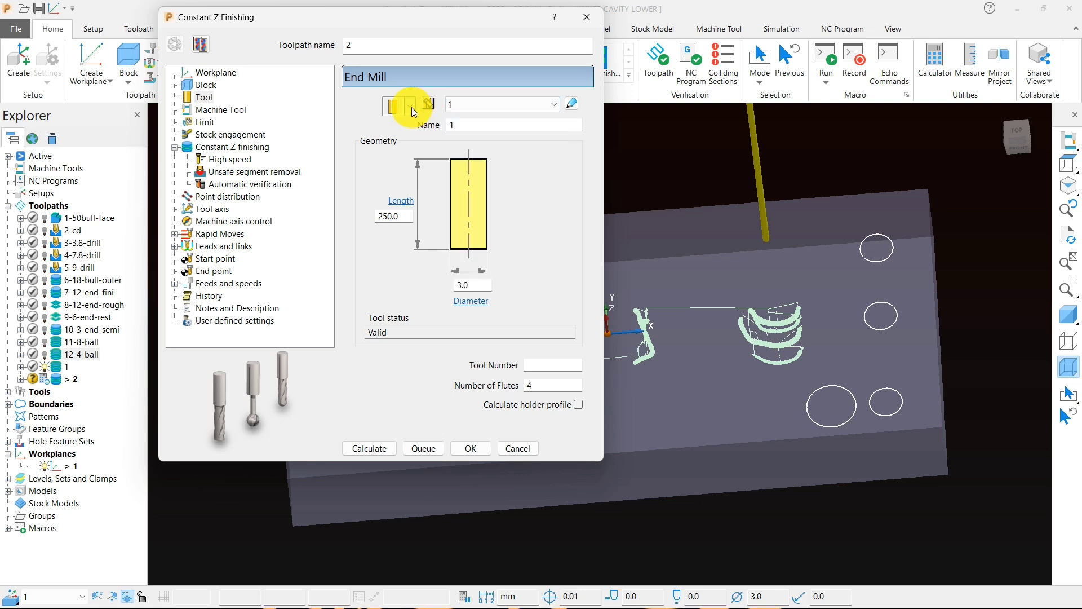
{"action": "left_click", "coordinate": [395, 123]}
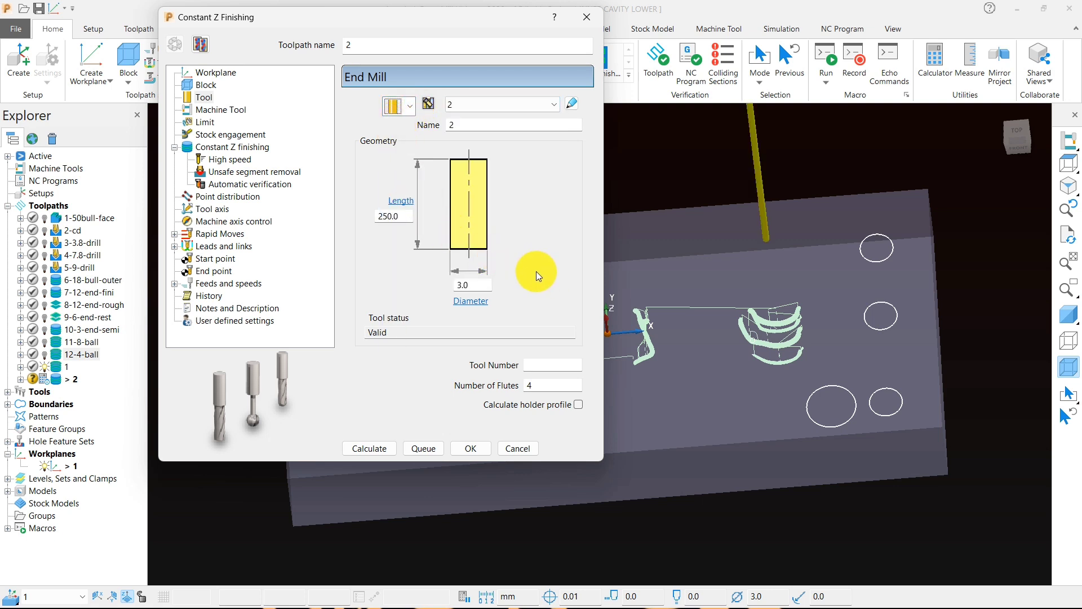
{"action": "left_click", "coordinate": [469, 286]}
{"action": "type", "text": "8"}
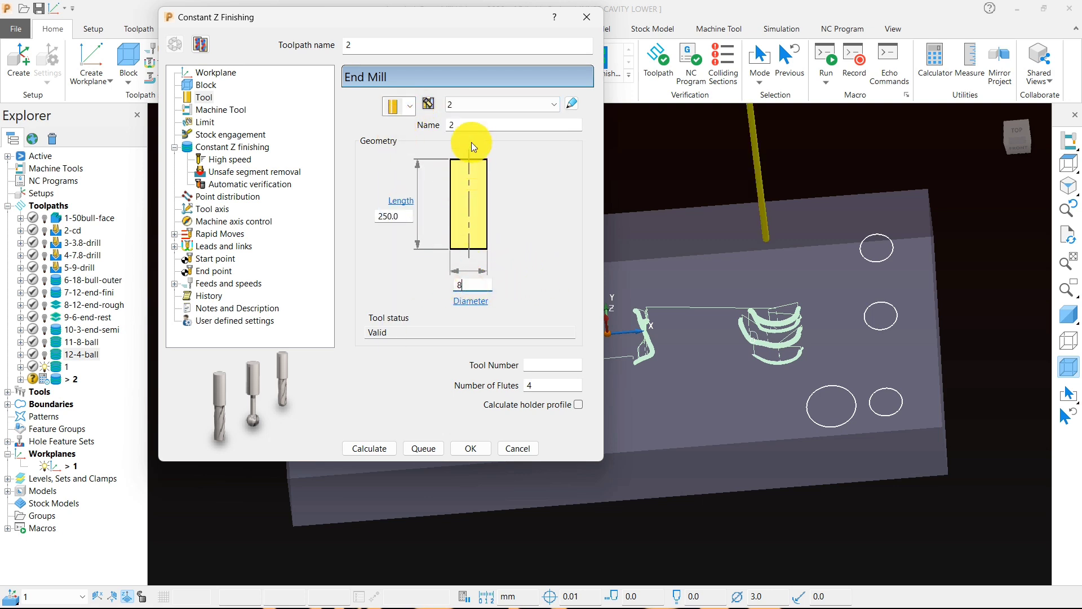
{"action": "double_click", "coordinate": [466, 124]}
{"action": "type", "text": "8-end"}
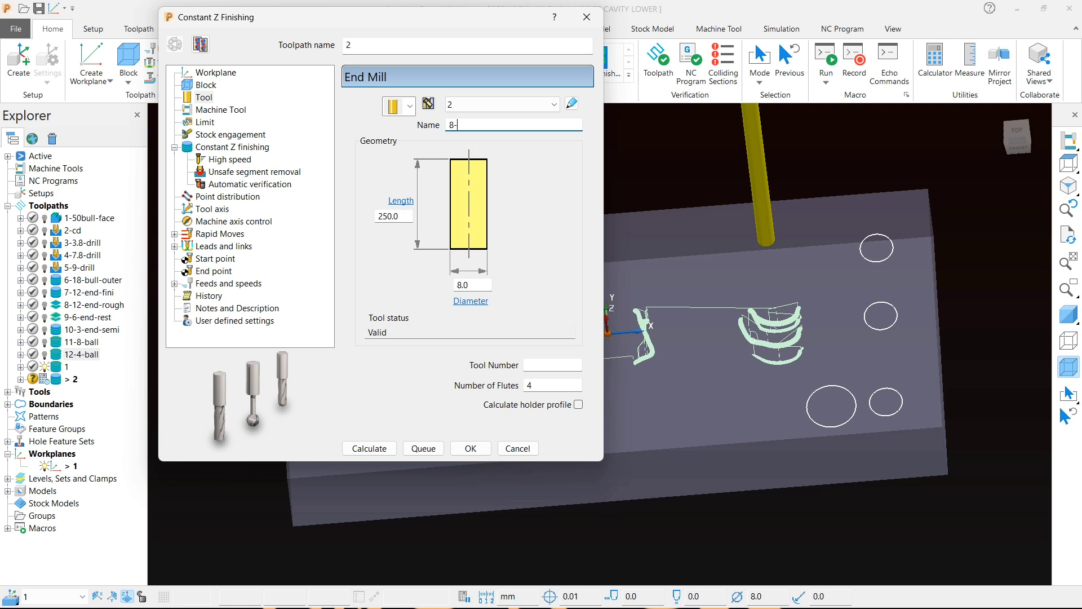
- Set the Constant Z toolpath's minimum stepdown to 0.2 mm and queue its calculation
{"action": "left_click", "coordinate": [253, 147]}
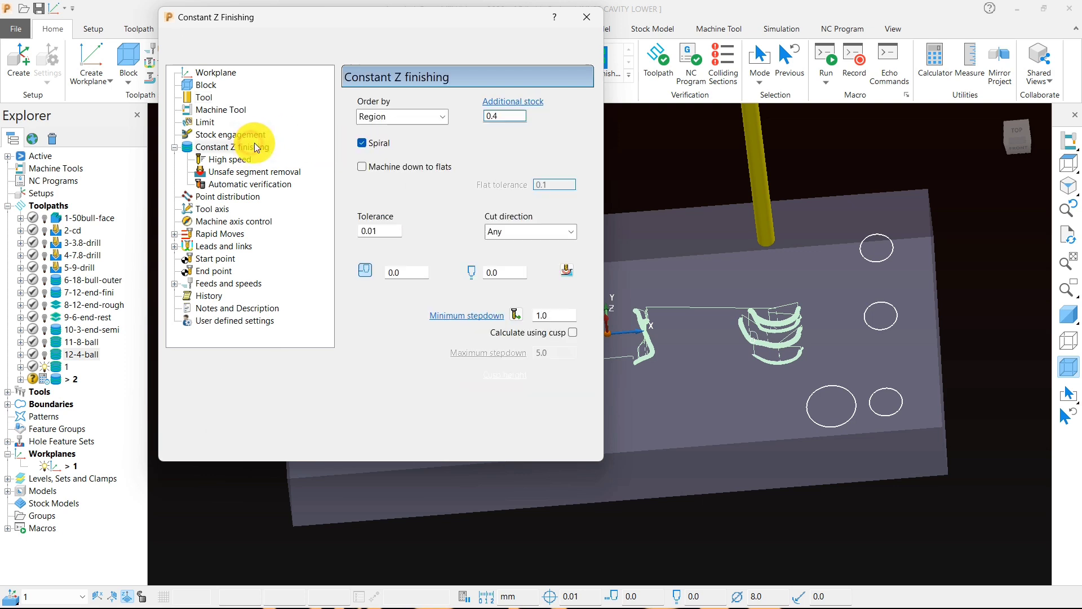
{"action": "left_click", "coordinate": [557, 316]}
{"action": "type", "text": "."}
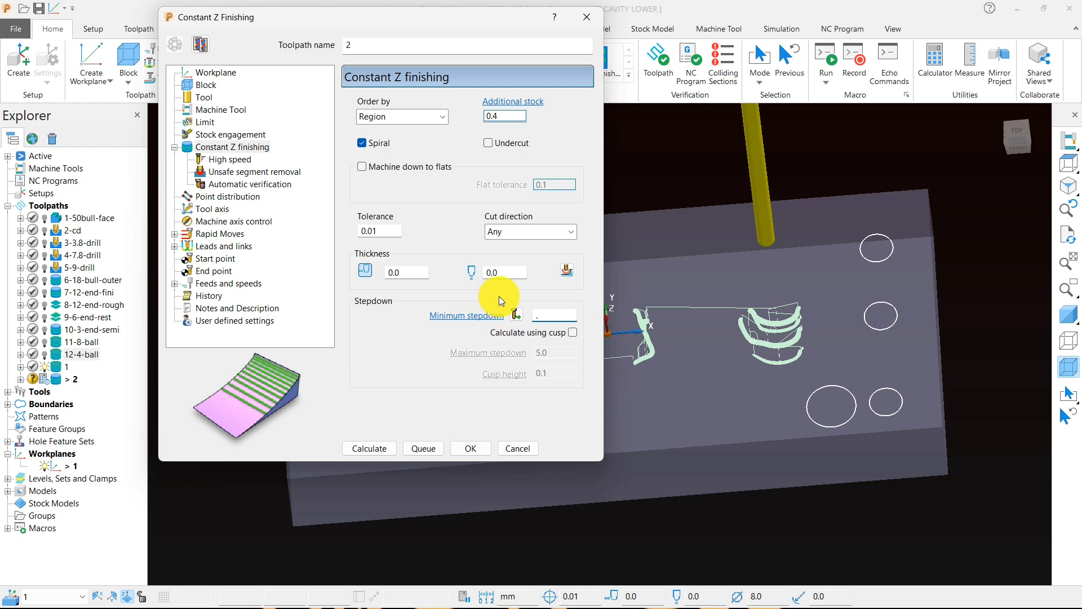
{"action": "type", "text": "2"}
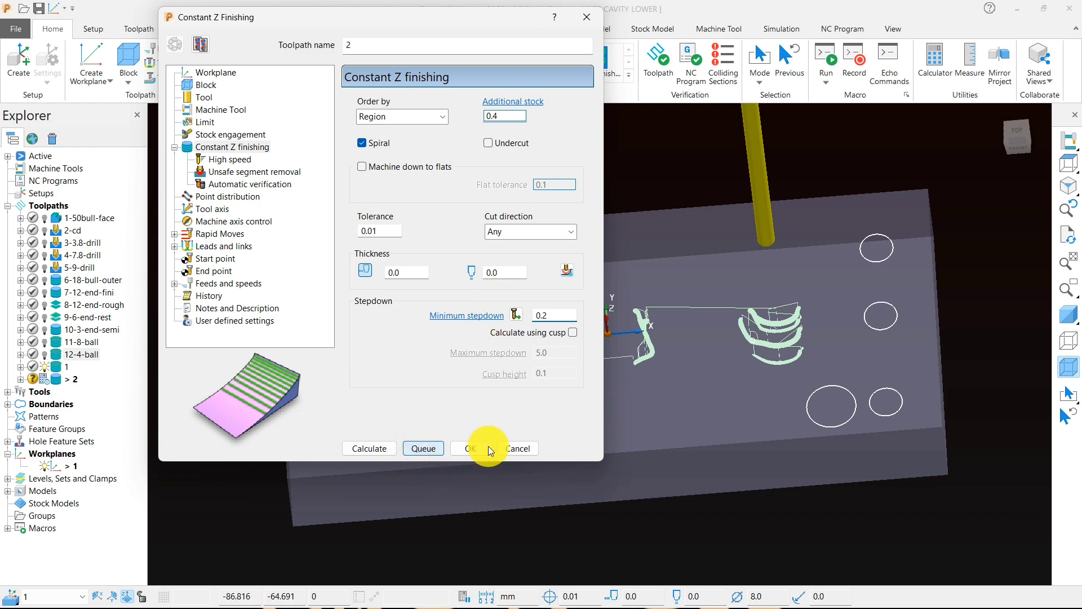
{"action": "left_click", "coordinate": [488, 445]}
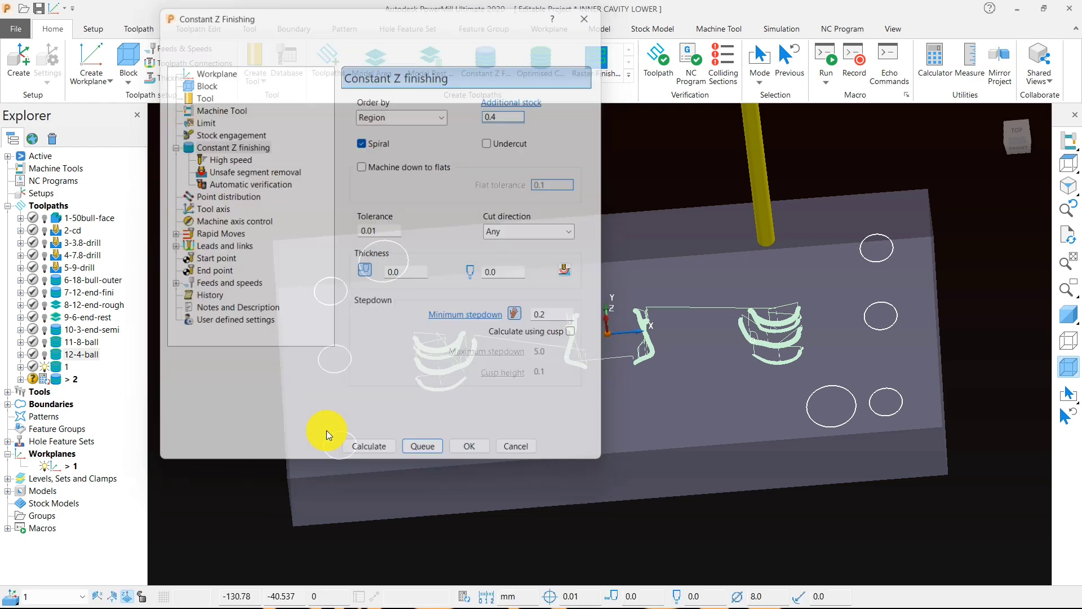
- Rename the 3 mm ball toolpath, listed as 1, to 13-3-ball
{"action": "left_click", "coordinate": [45, 368]}
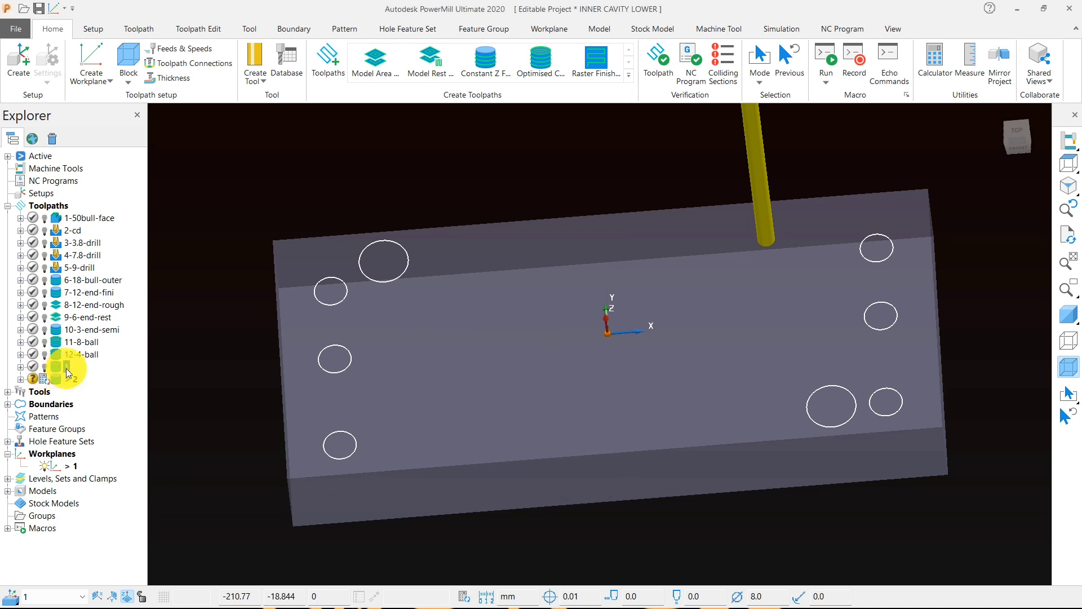
{"action": "type", "text": "13"}
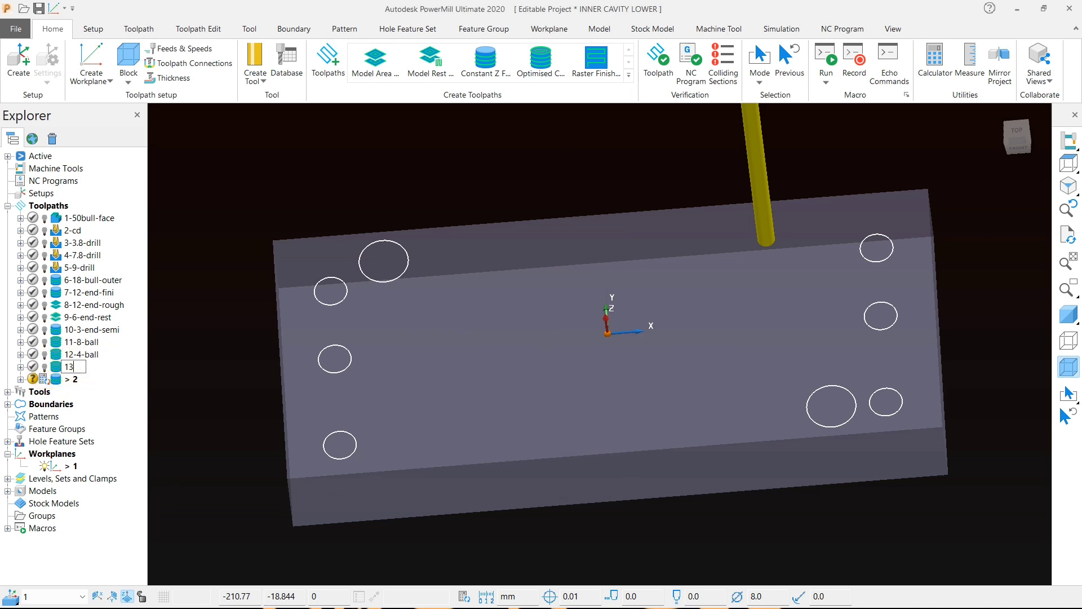
{"action": "left_click", "coordinate": [70, 364]}
{"action": "type", "text": "-"}
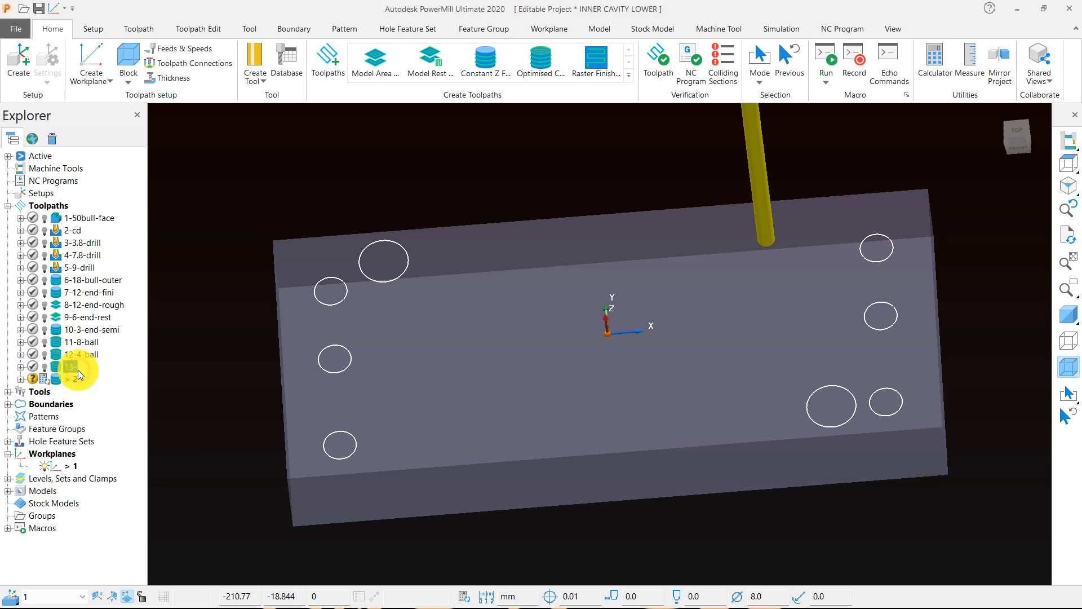
{"action": "double_click", "coordinate": [81, 368]}
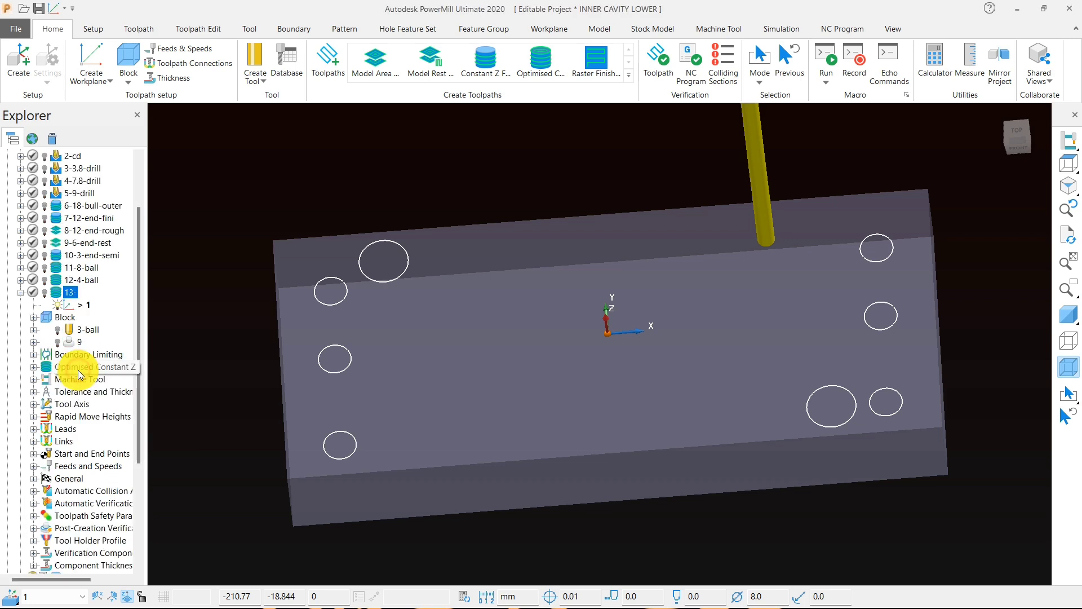
{"action": "left_click", "coordinate": [75, 290]}
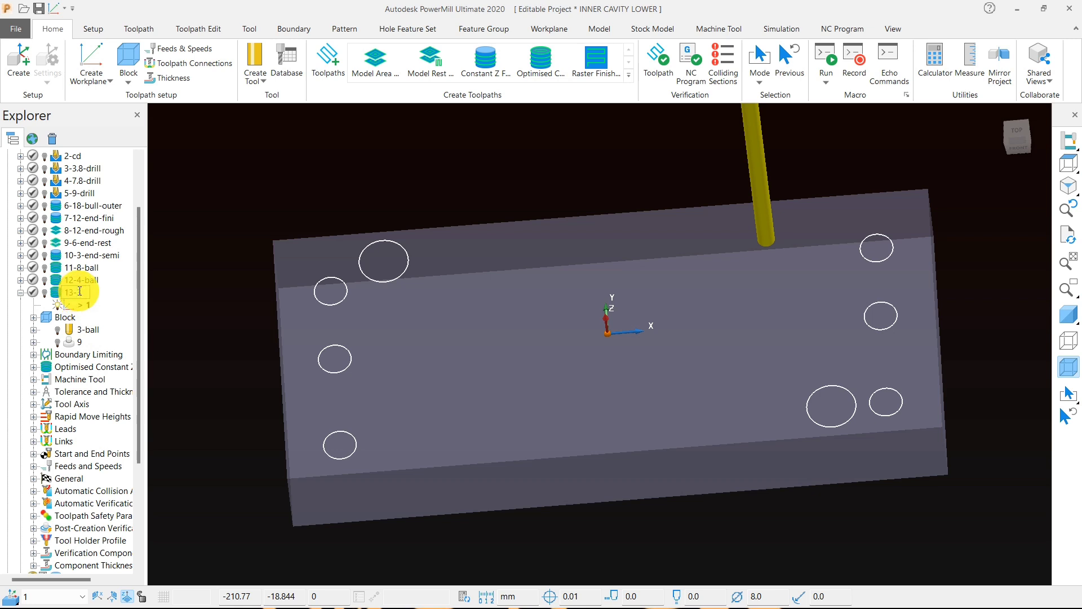
{"action": "type", "text": "3-ball"}
{"action": "key", "text": "Return"}
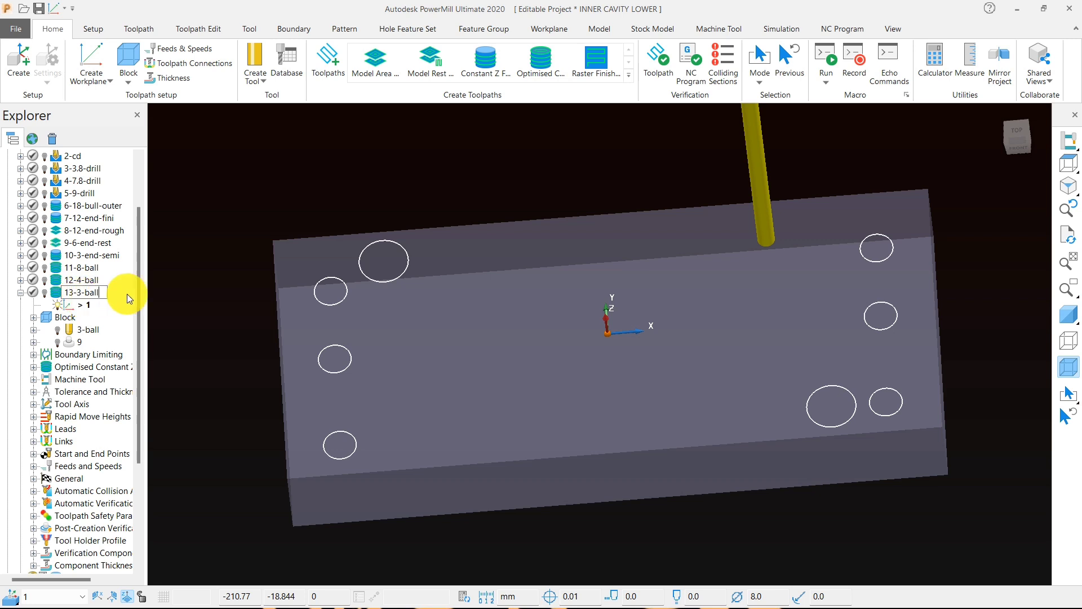
- Collapse the 13-3-ball entry and rename the queued Constant Z toolpath as 14-8-end
{"action": "left_click", "coordinate": [22, 293]}
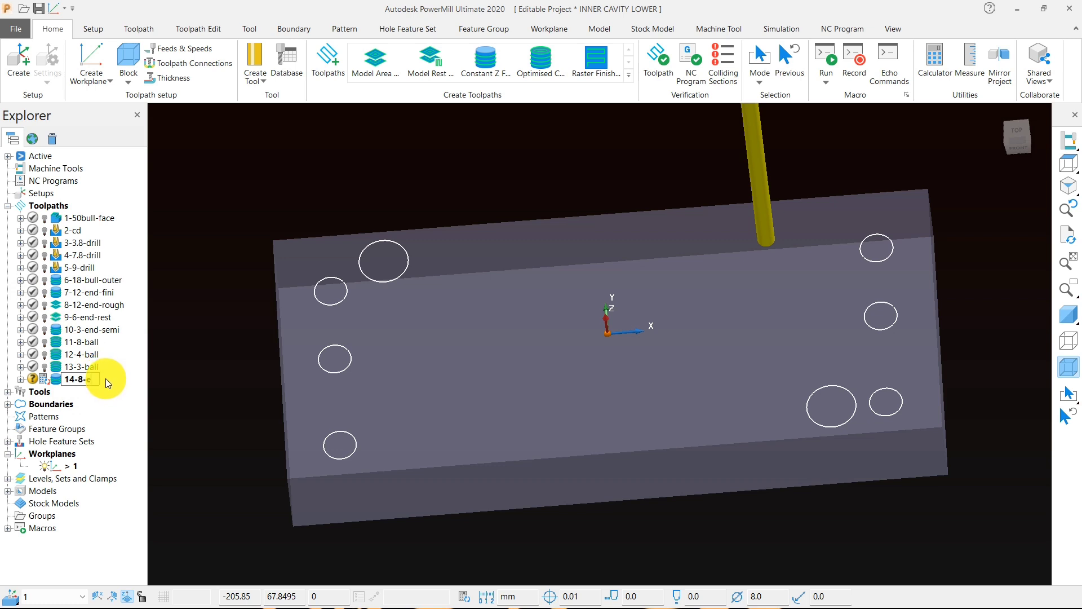
{"action": "type", "text": "nd"}
{"action": "key", "text": "Return"}
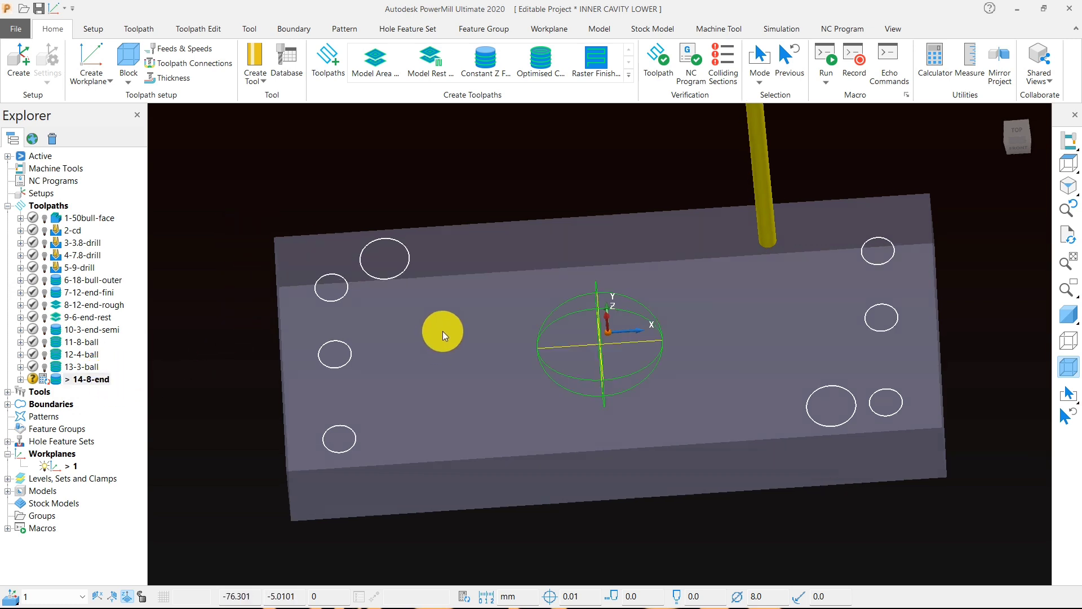
- Shade the model and display toolpath 14-8-end to examine its passes in the holes
{"action": "mouse_move", "coordinate": [443, 332]}
{"action": "middle_mouse_down"}
{"action": "mouse_move", "coordinate": [479, 293]}
{"action": "mouse_move", "coordinate": [434, 316]}
{"action": "middle_mouse_up"}
{"action": "left_click", "coordinate": [1071, 314]}
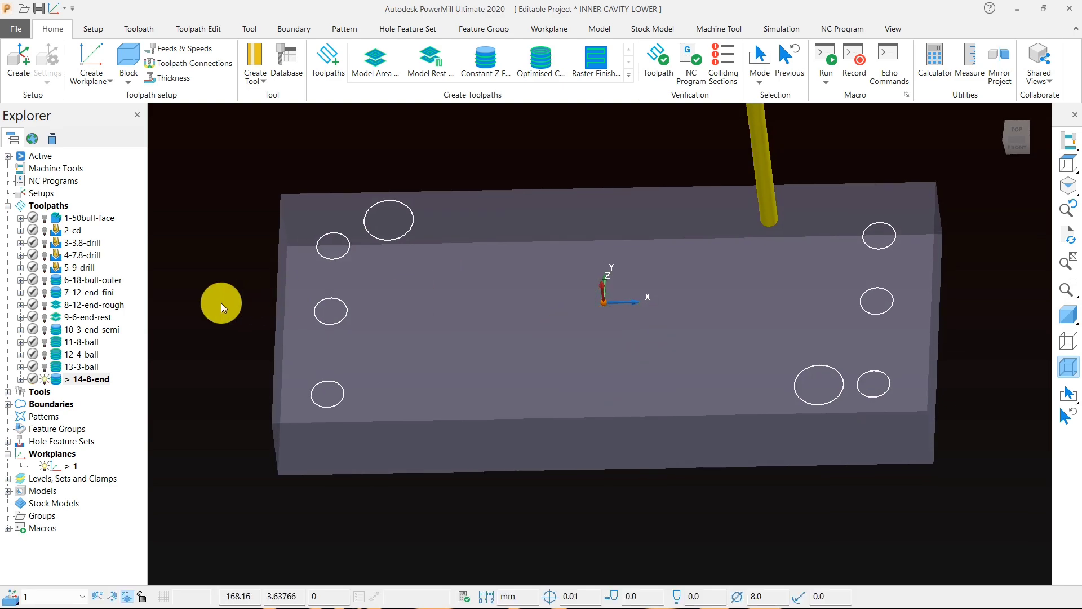
{"action": "left_click", "coordinate": [68, 380]}
{"action": "left_click", "coordinate": [45, 379]}
{"action": "double_click", "coordinate": [55, 380]}
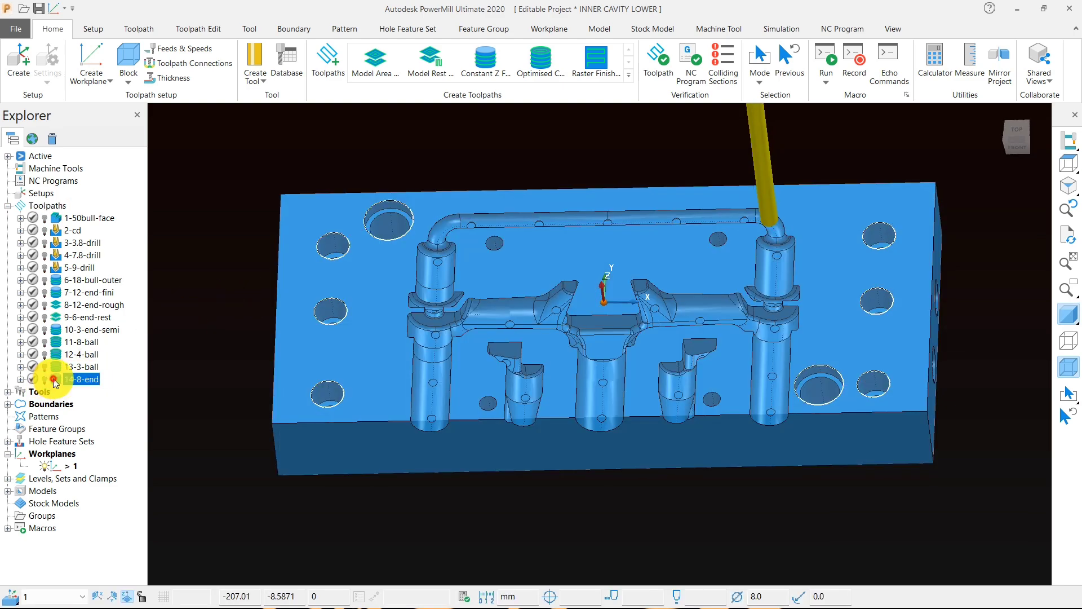
{"action": "double_click", "coordinate": [55, 380]}
{"action": "middle_click_drag", "start_coordinate": [552, 346], "coordinate": [536, 371]}
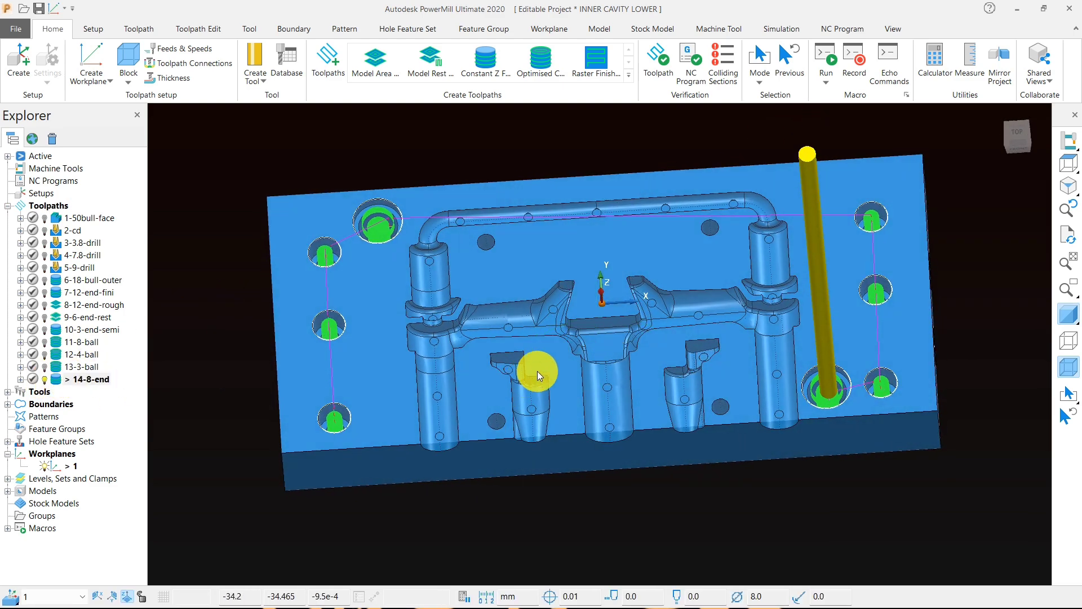
- Review the toolpaths from 1-50bull-face through 7-12-end-fini in sequence, activating them to examine their coverage on the model
{"action": "scroll", "coordinate": [538, 369], "scroll_direction": "down", "scroll_amount": 3}
{"action": "double_click", "coordinate": [60, 218]}
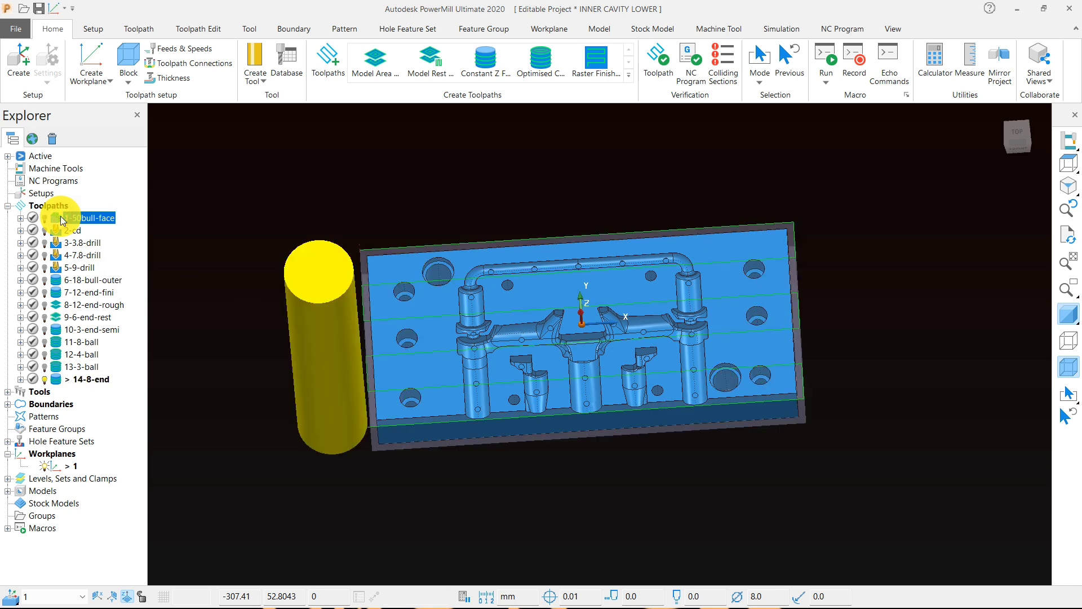
{"action": "double_click", "coordinate": [59, 230]}
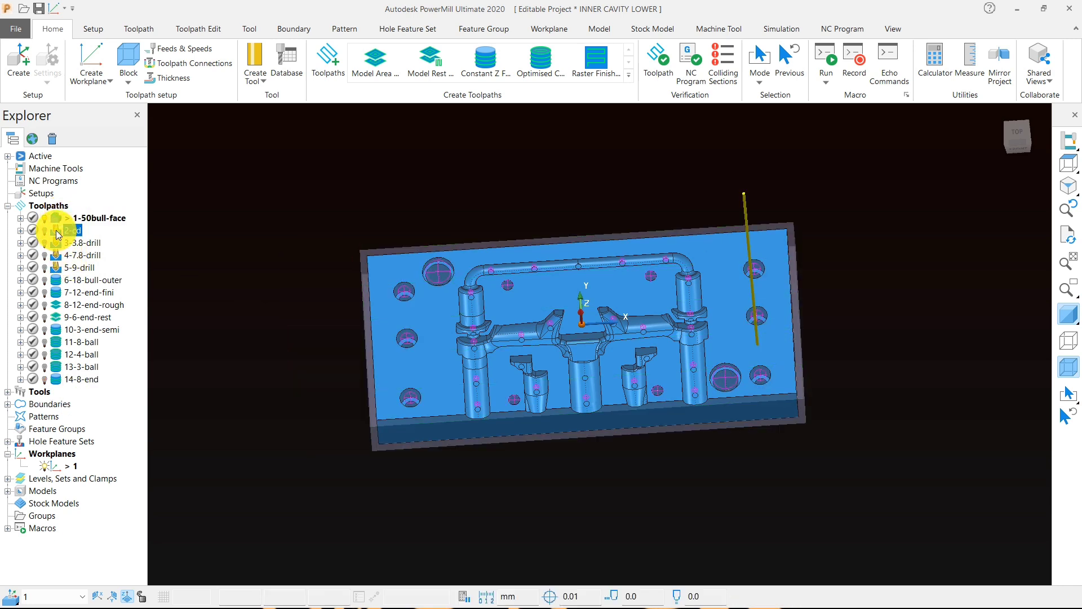
{"action": "double_click", "coordinate": [59, 244]}
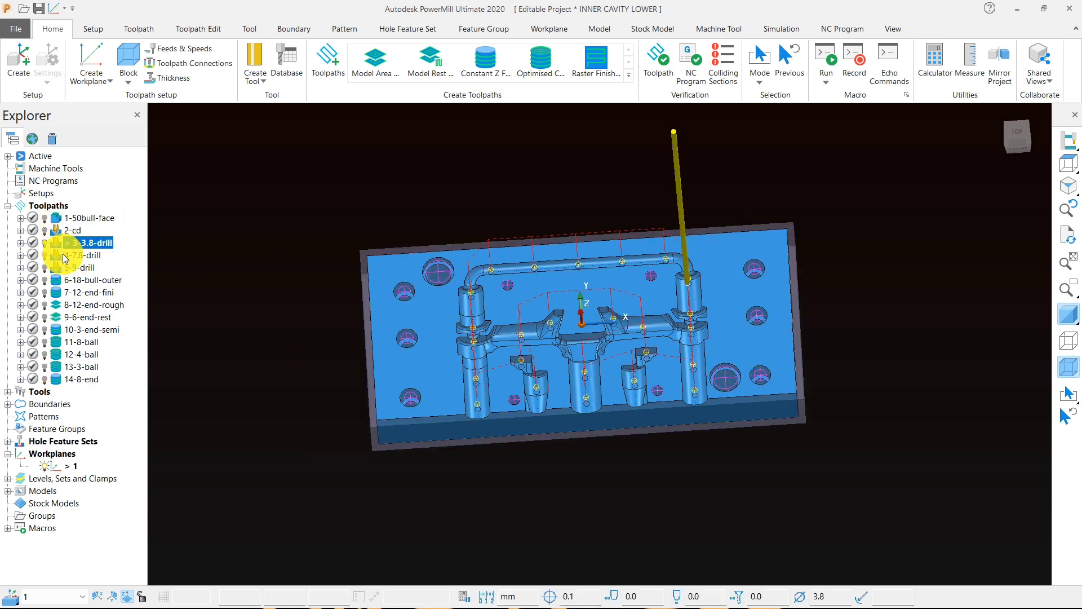
{"action": "double_click", "coordinate": [61, 256]}
{"action": "double_click", "coordinate": [59, 268]}
{"action": "double_click", "coordinate": [60, 280]}
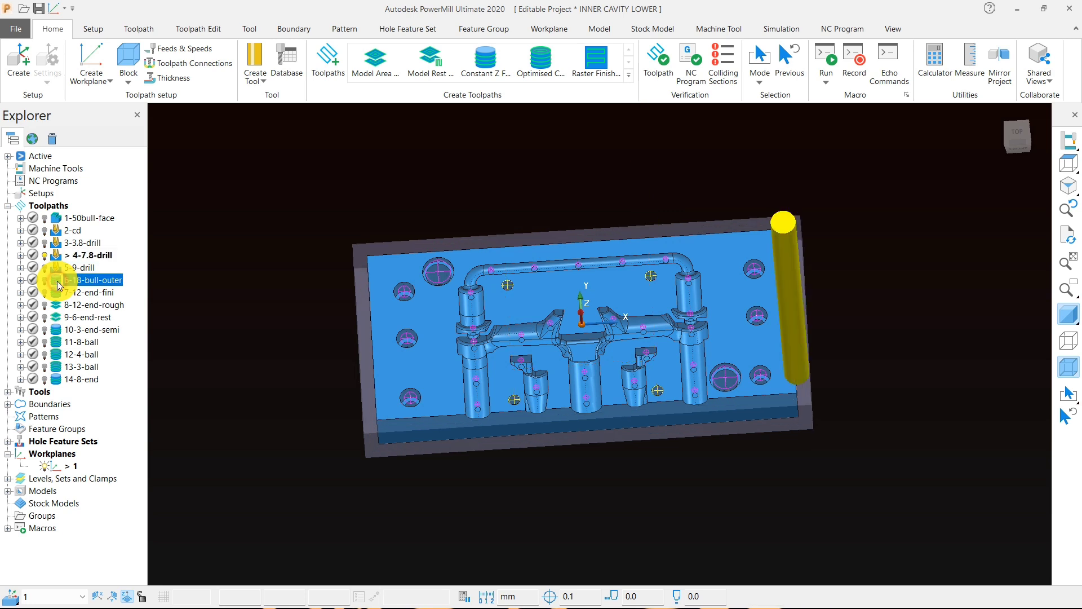
{"action": "double_click", "coordinate": [60, 292]}
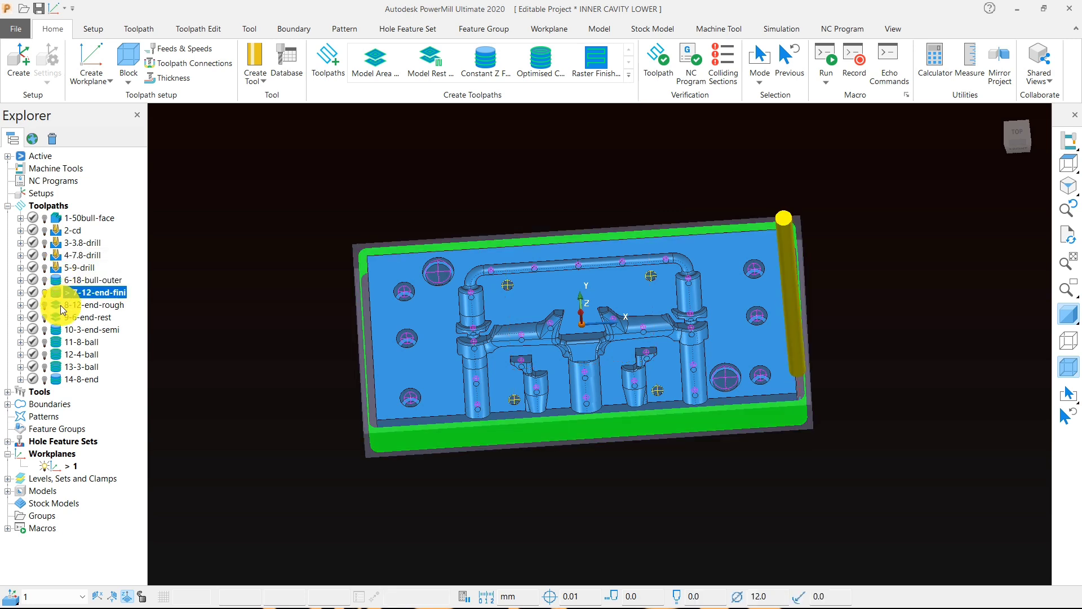
- Review the toolpaths from 8-12-end-rough through 14-8-end in sequence, leaving 14-8-end active over the shaded model
{"action": "left_click", "coordinate": [60, 305]}
{"action": "double_click", "coordinate": [59, 306]}
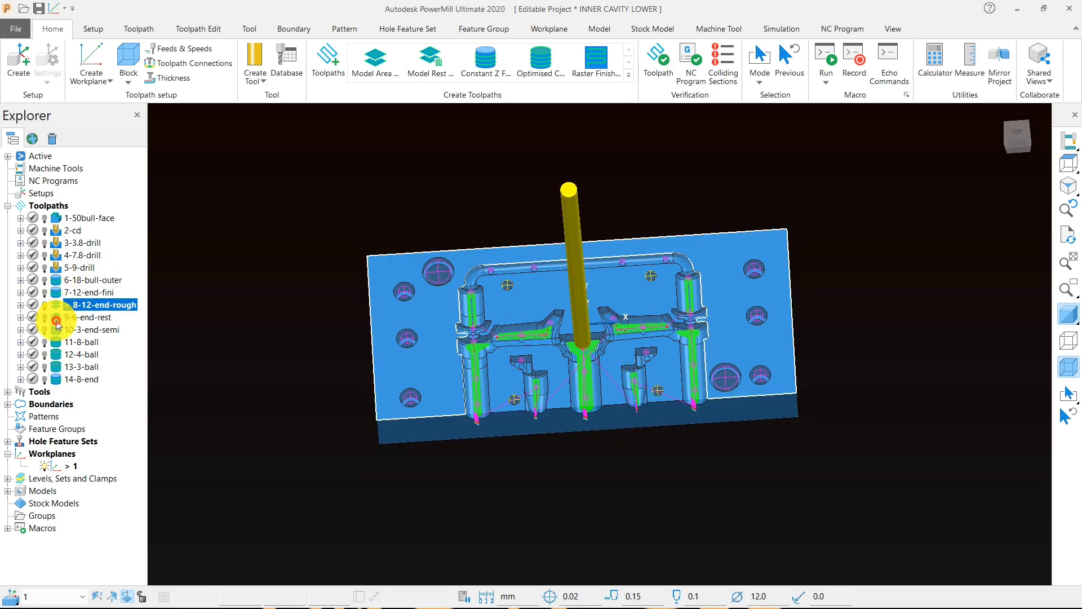
{"action": "double_click", "coordinate": [56, 318]}
{"action": "double_click", "coordinate": [64, 334]}
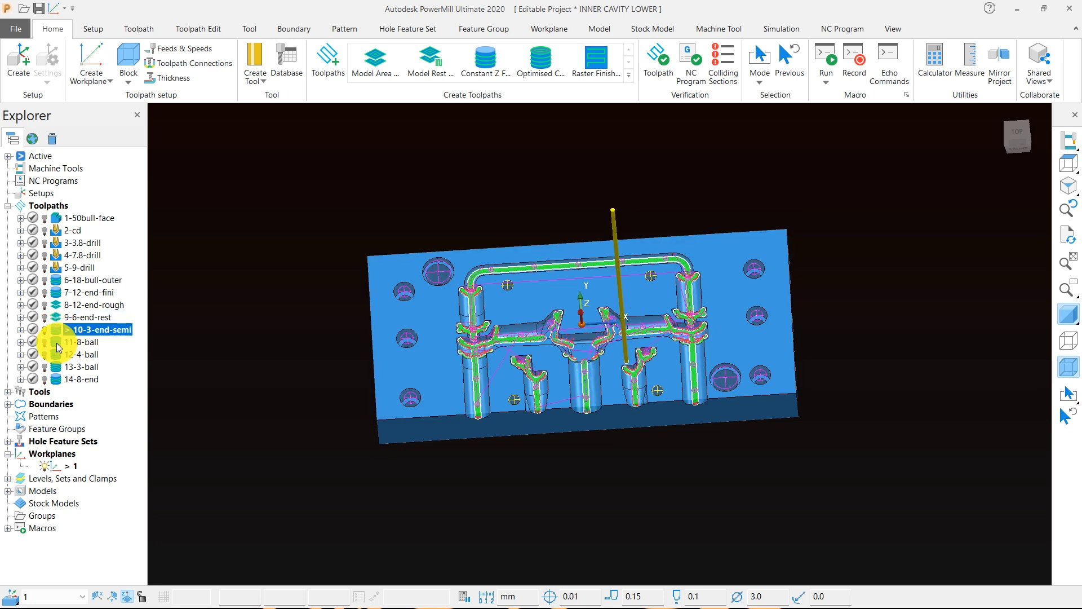
{"action": "double_click", "coordinate": [68, 342]}
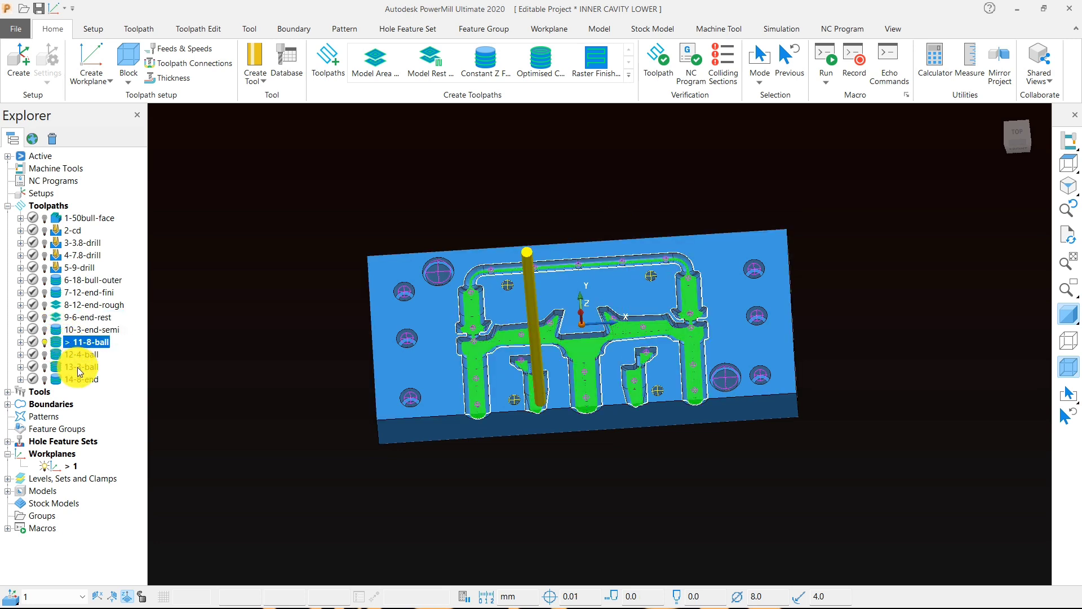
{"action": "double_click", "coordinate": [59, 355]}
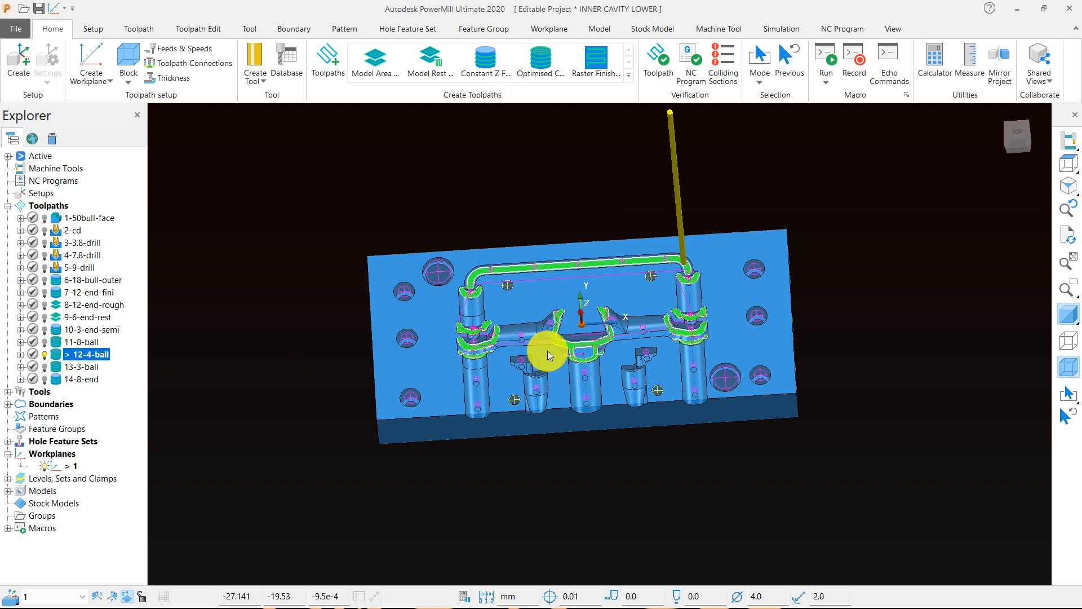
{"action": "scroll", "coordinate": [544, 350], "scroll_direction": "up", "scroll_amount": 3}
{"action": "double_click", "coordinate": [59, 370]}
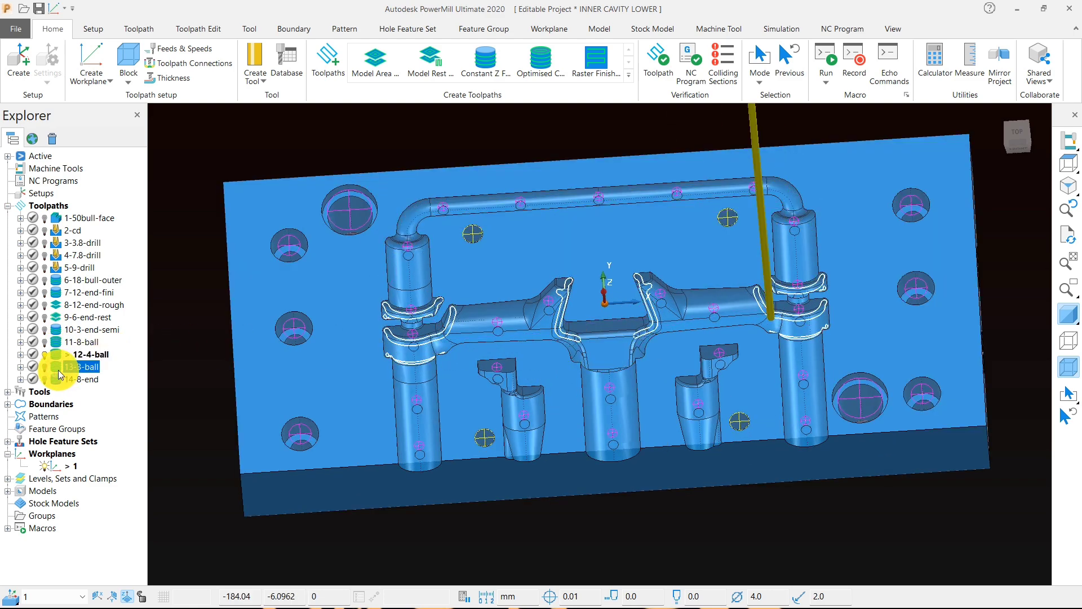
{"action": "double_click", "coordinate": [72, 381]}
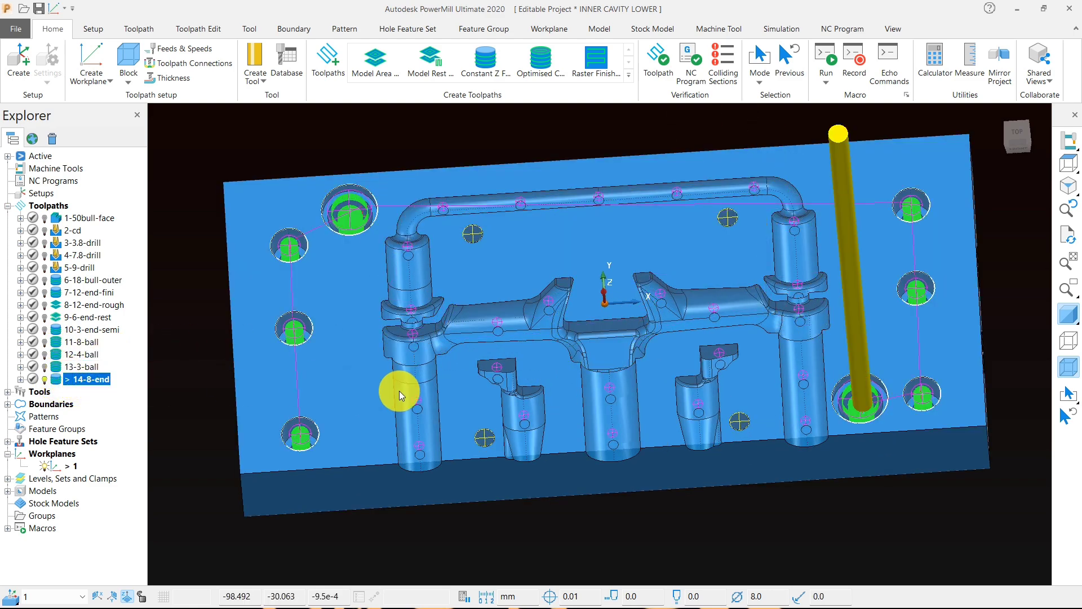
{"action": "middle_click_drag", "start_coordinate": [395, 387], "coordinate": [472, 367]}
{"action": "scroll", "coordinate": [480, 368], "scroll_direction": "down", "scroll_amount": 1}
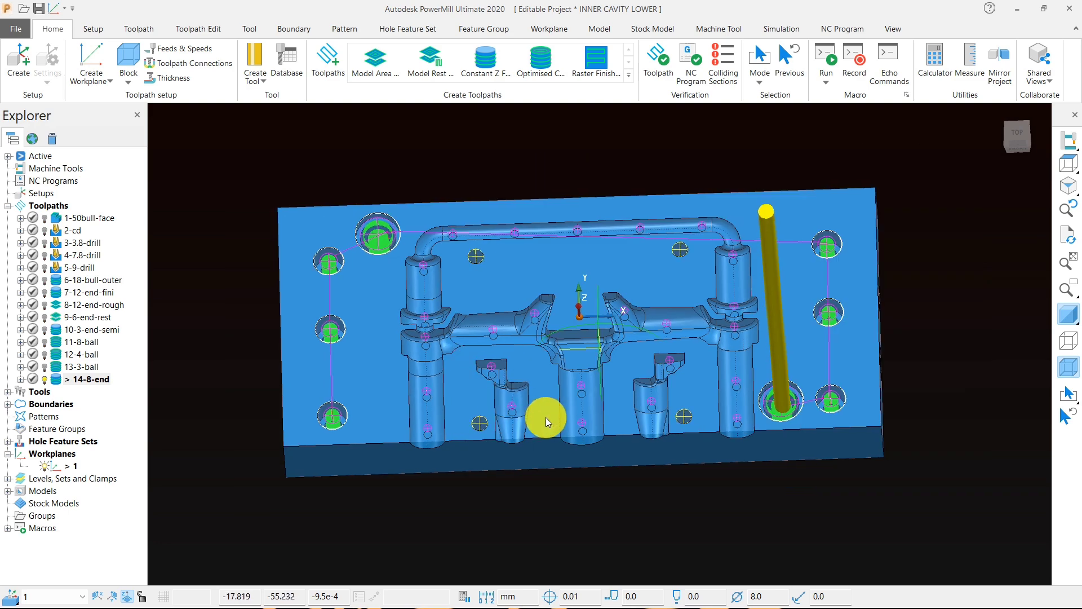
- Start the ViewMill stock simulation and switch its display mode to show the solid uncut block
{"action": "middle_click_drag", "start_coordinate": [545, 418], "coordinate": [544, 394]}
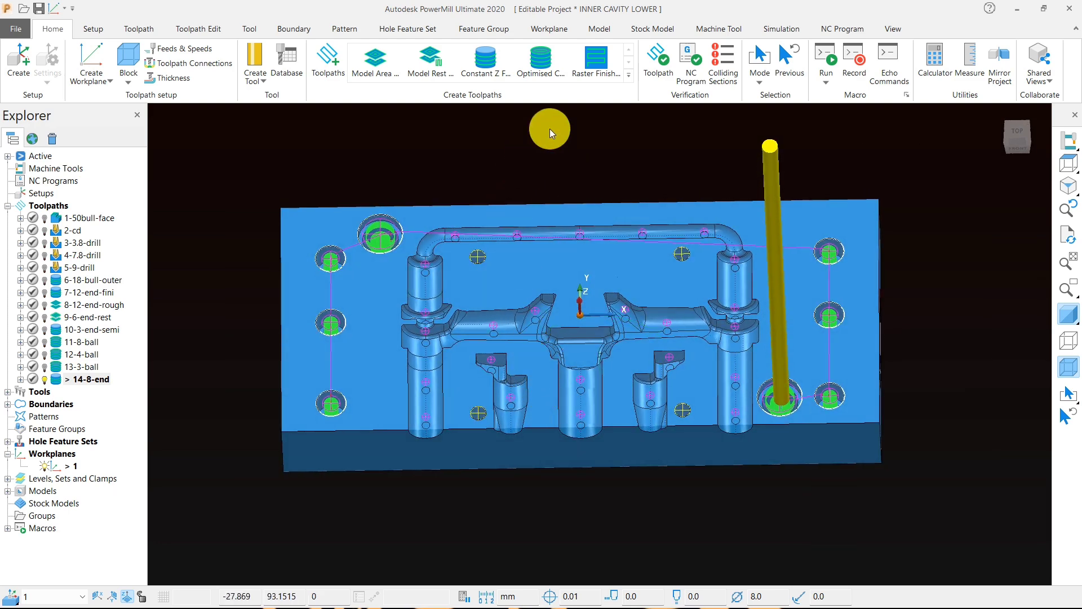
{"action": "left_click", "coordinate": [782, 29]}
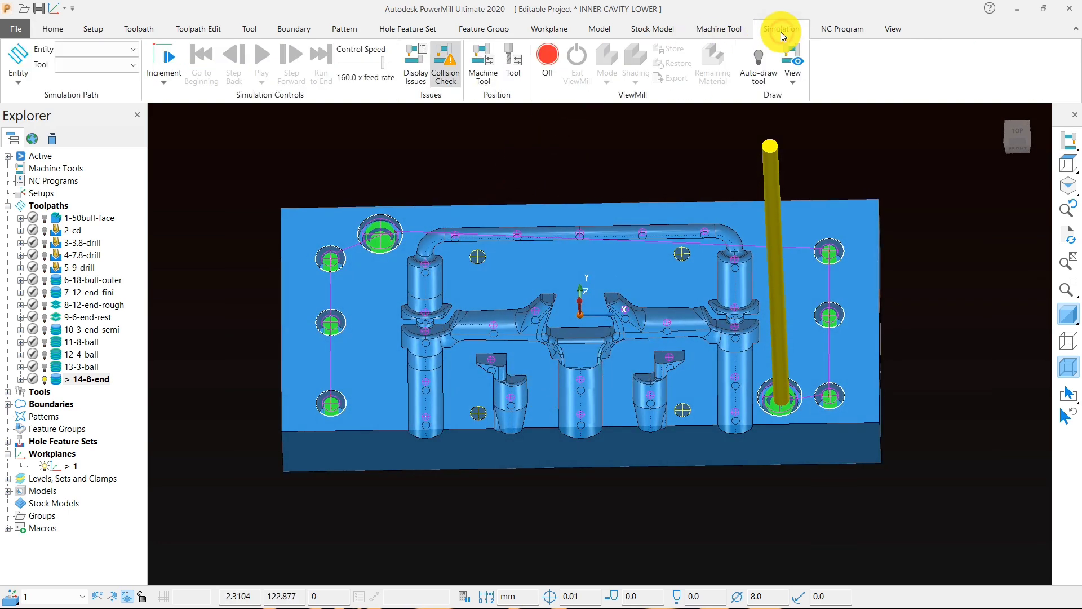
{"action": "left_click", "coordinate": [547, 55]}
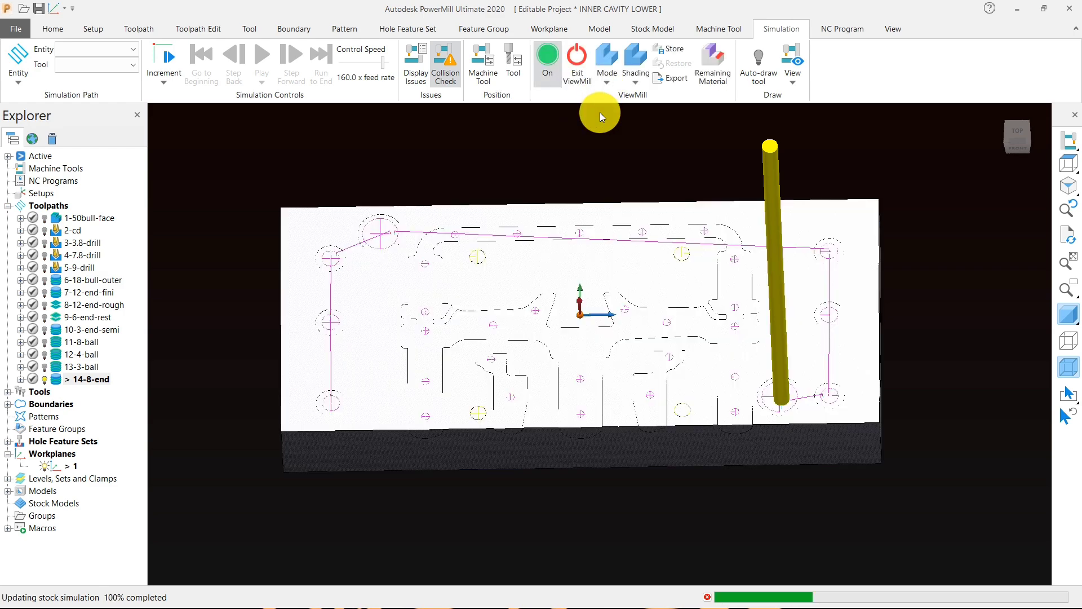
{"action": "left_click", "coordinate": [605, 85]}
{"action": "left_click", "coordinate": [604, 160]}
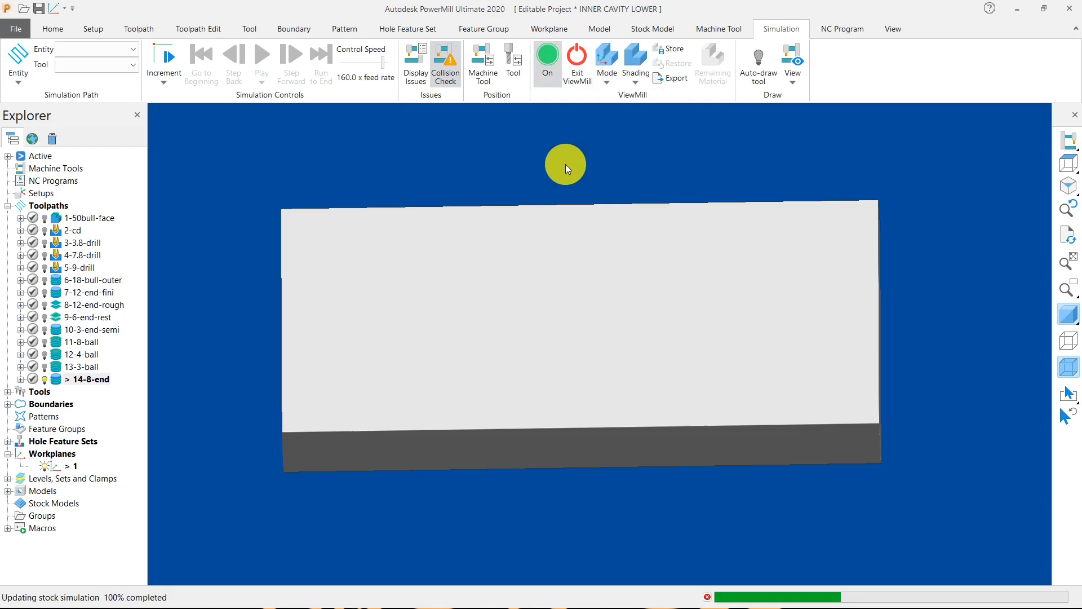
- Activate toolpath 8-12-end-rough, load it for simulation from its start and play the material removal
{"action": "right_click", "coordinate": [94, 305]}
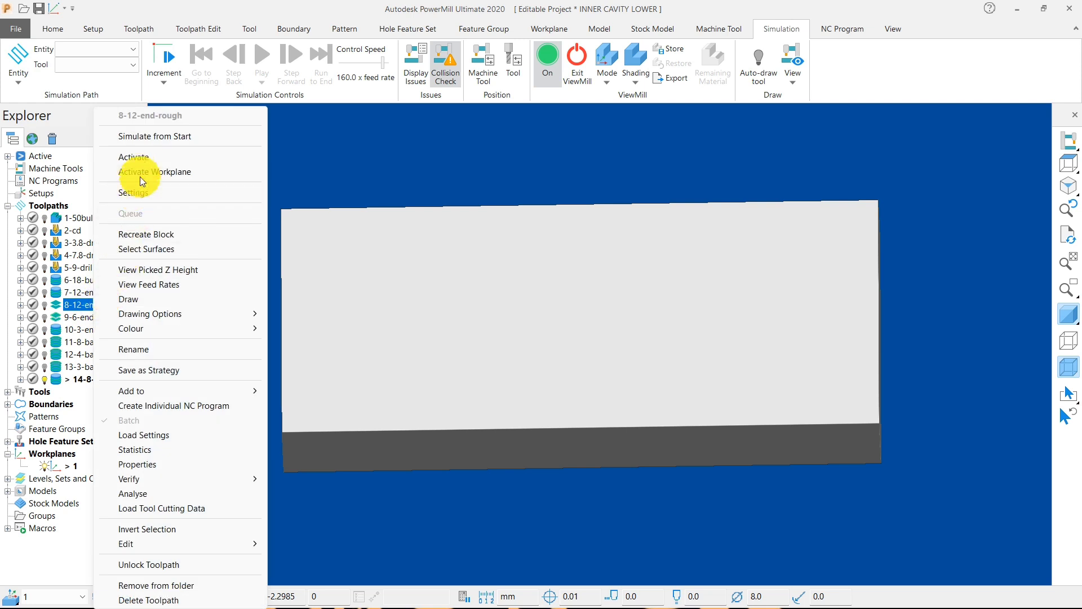
{"action": "left_click", "coordinate": [140, 158]}
{"action": "right_click", "coordinate": [94, 306]}
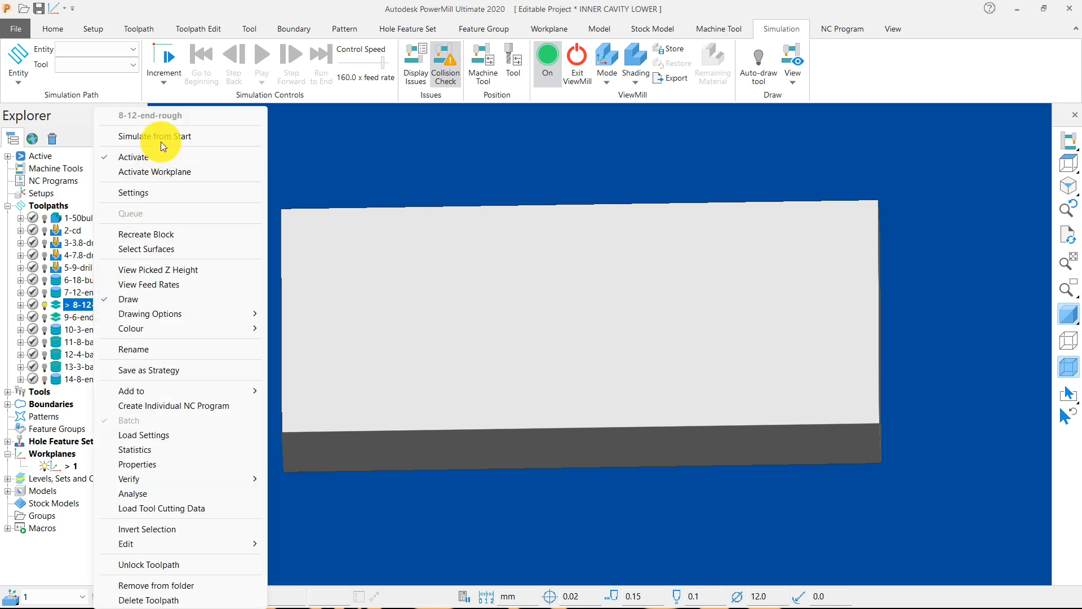
{"action": "left_click", "coordinate": [160, 138]}
{"action": "left_click", "coordinate": [262, 62]}
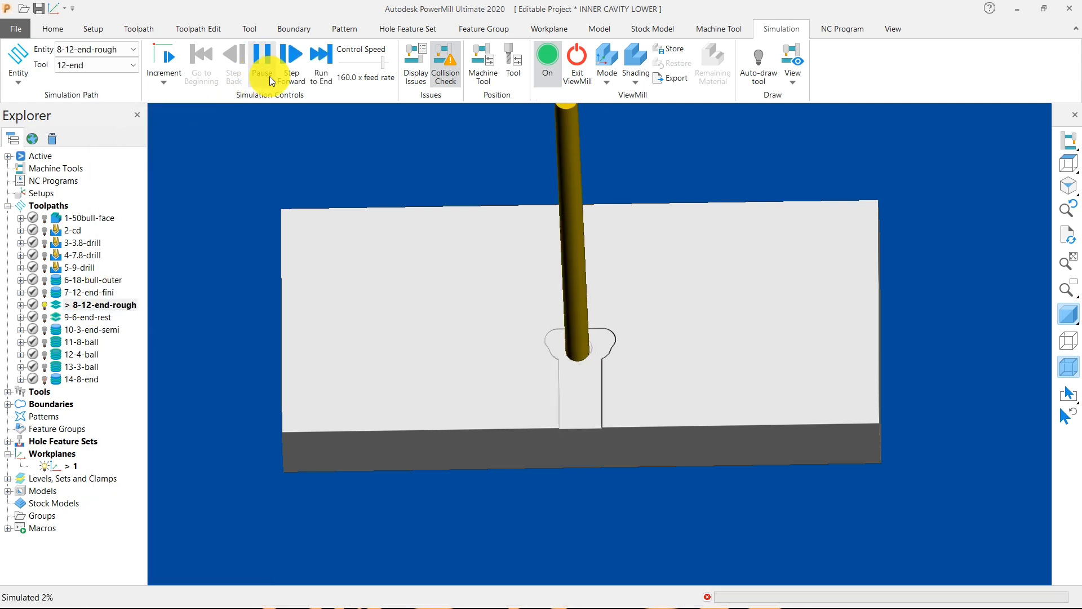
- Set the ViewMill shading to Rainbow and resume playing the 8-12-end-rough simulation
{"action": "left_click", "coordinate": [639, 72]}
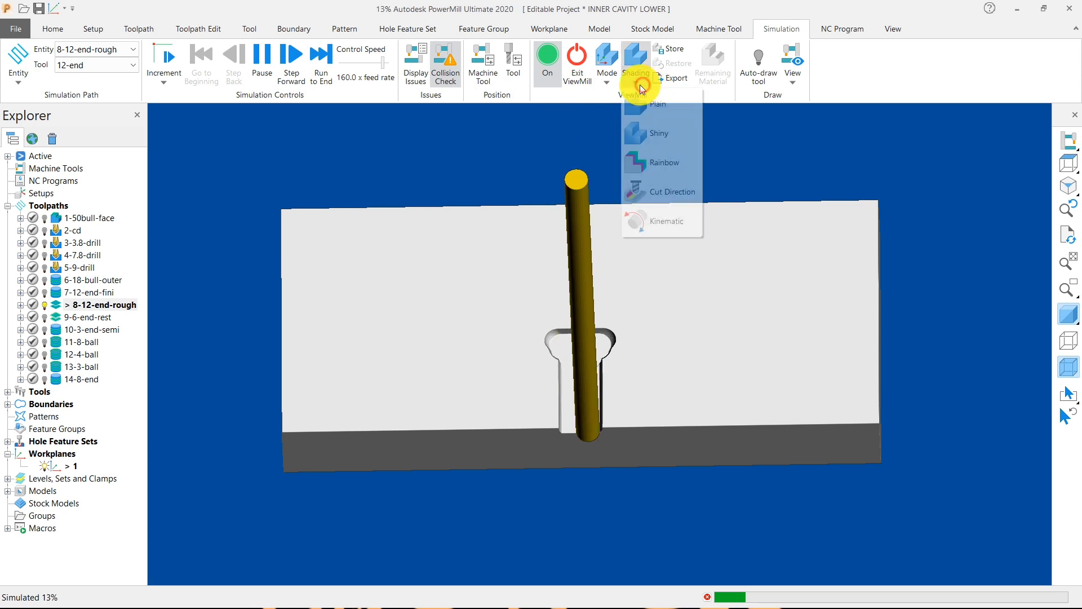
{"action": "left_click", "coordinate": [649, 169]}
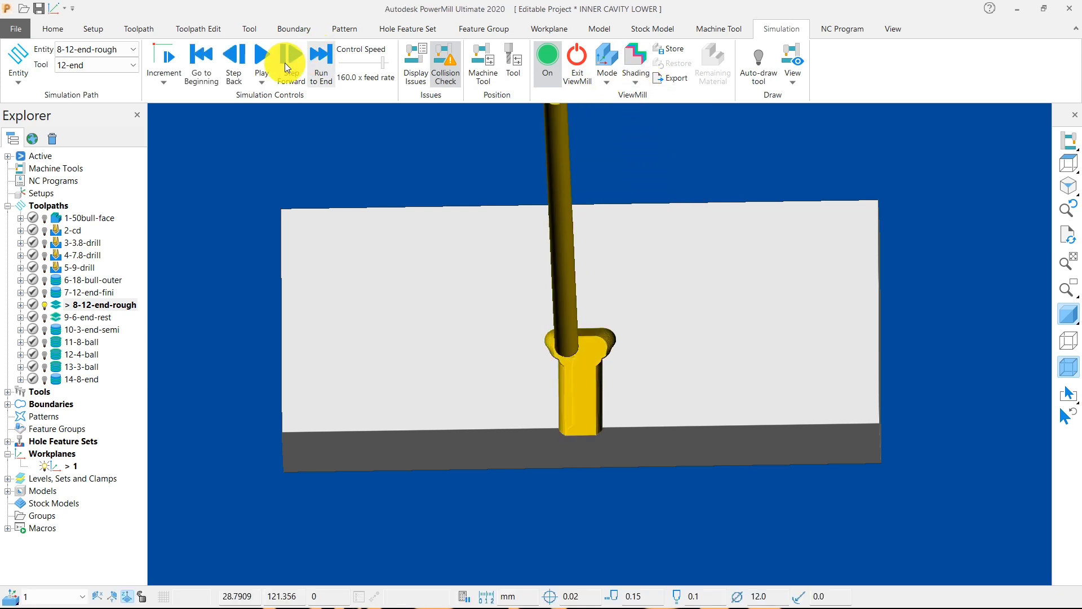
{"action": "left_click", "coordinate": [262, 53]}
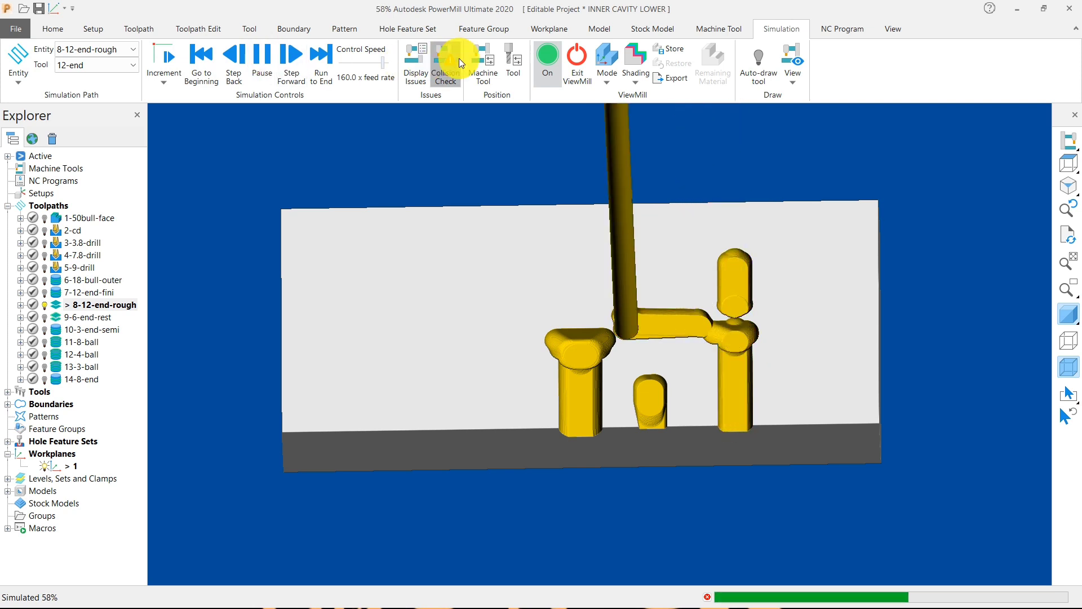
- Exit the ViewMill session and return to the shaded cavity model with toolpath 8-12-end-rough
{"action": "left_click", "coordinate": [581, 74]}
{"action": "left_click", "coordinate": [545, 108]}
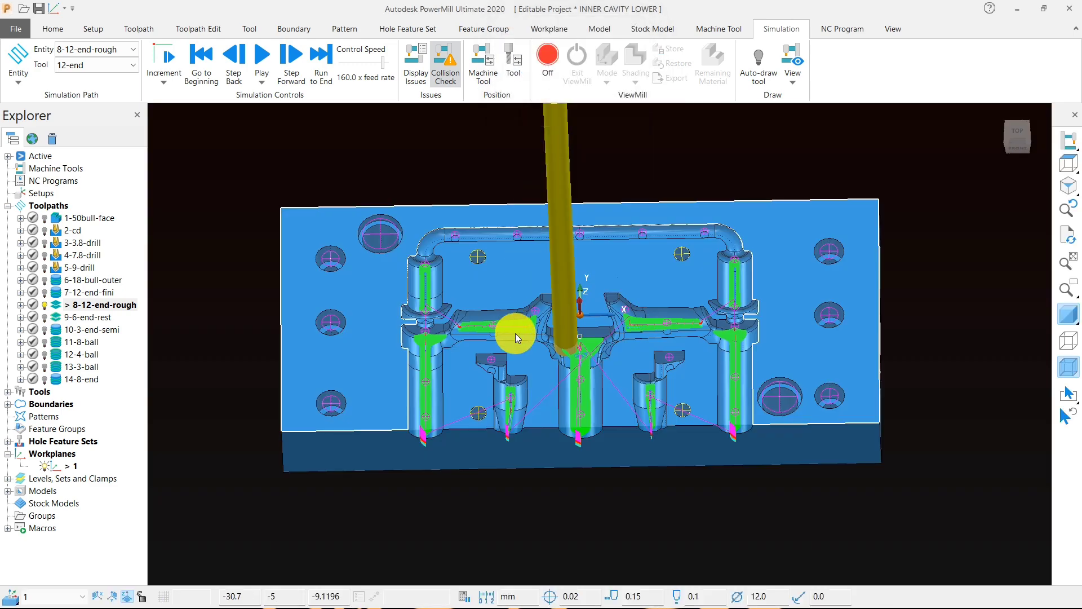
{"action": "middle_click_drag", "start_coordinate": [520, 359], "coordinate": [498, 315]}
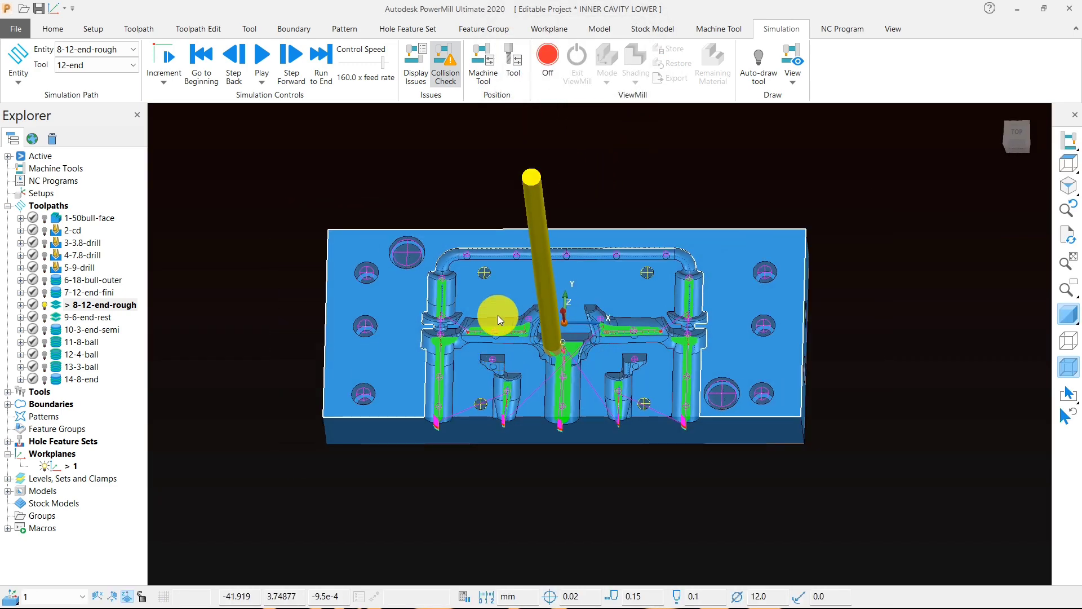